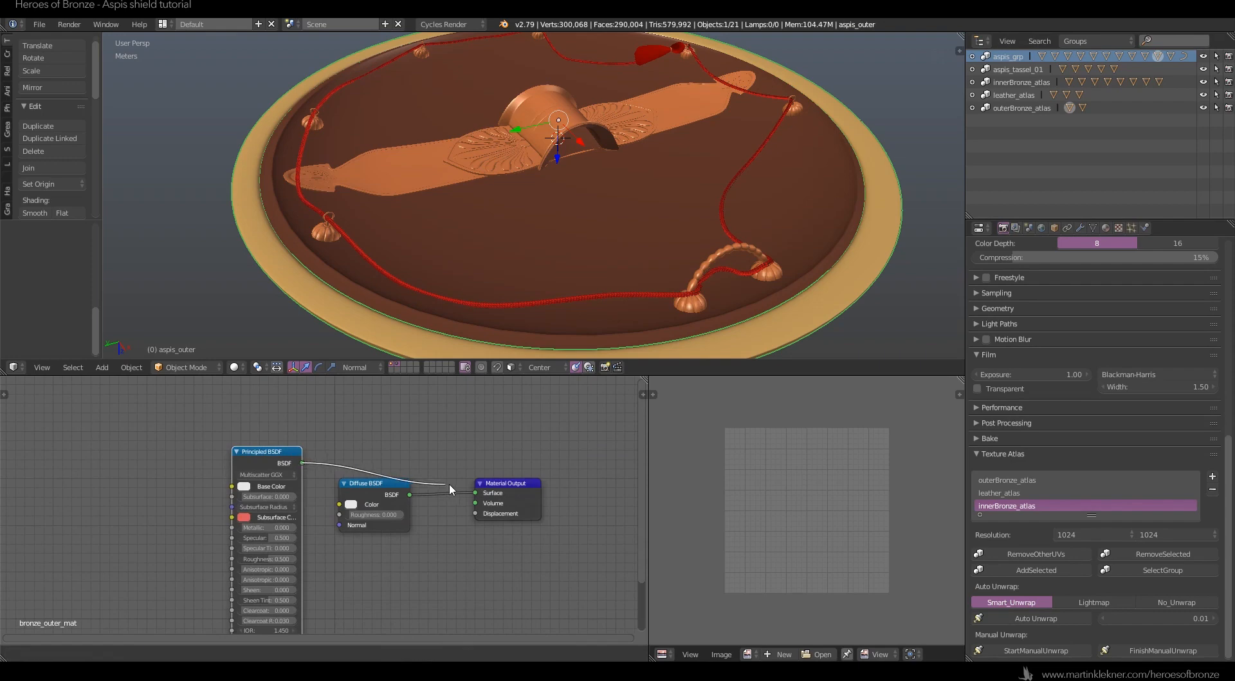
Delete the Diffuse BSDF node and move the Principled BSDF node closer to the Material Output.
click(380, 491)
key(x)
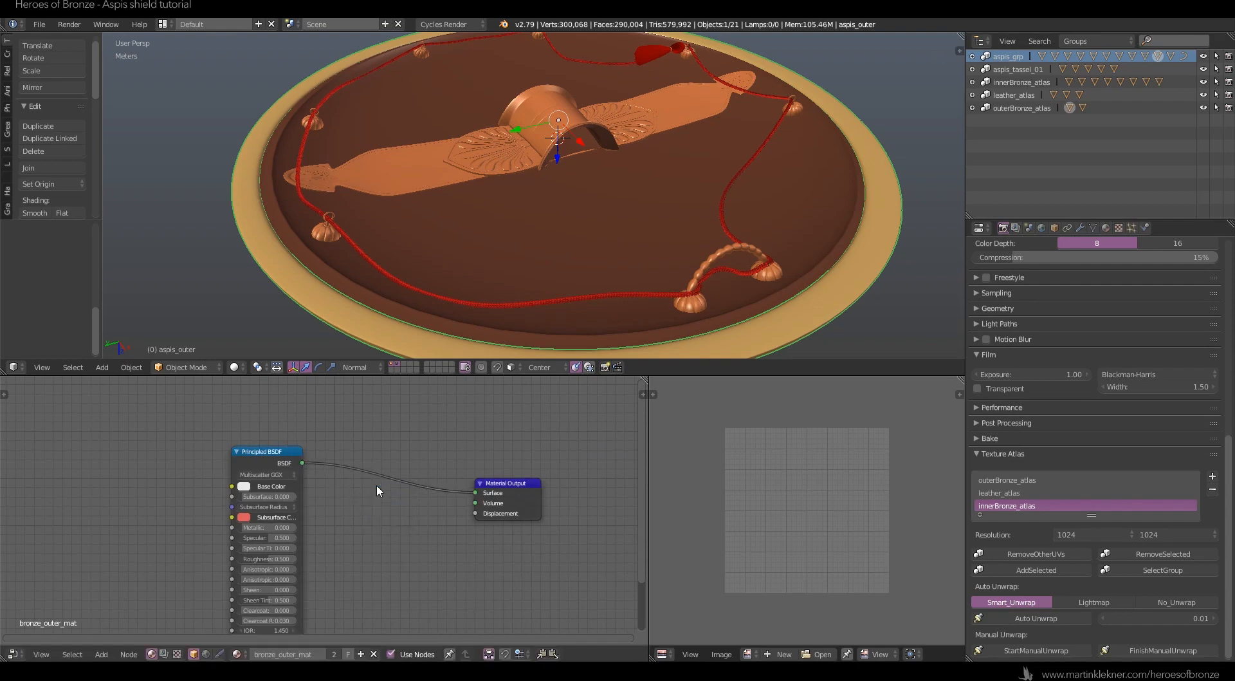
drag(264, 451, 412, 434)
Add an Image Texture node to the bronze_outer_mat node tree, in front of the Principled BSDF.
scroll(381, 515, down, 6)
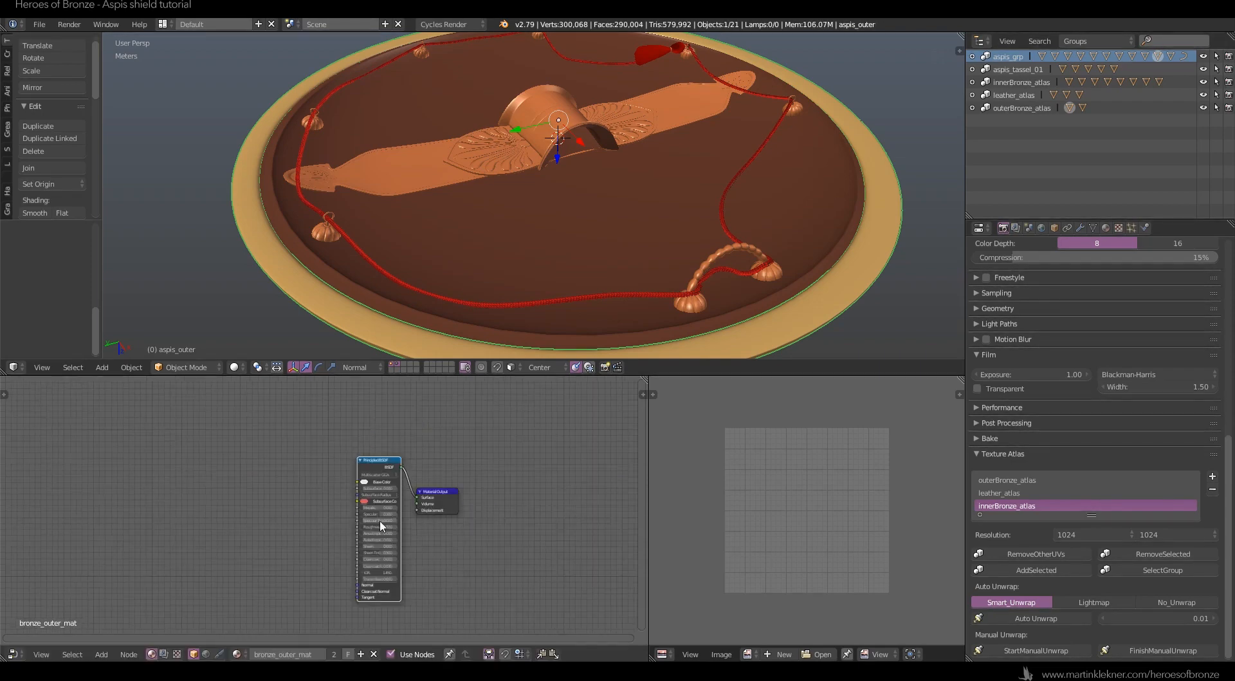
middle_drag(358, 521, 391, 503)
scroll(489, 501, up, 3)
key(shift+a)
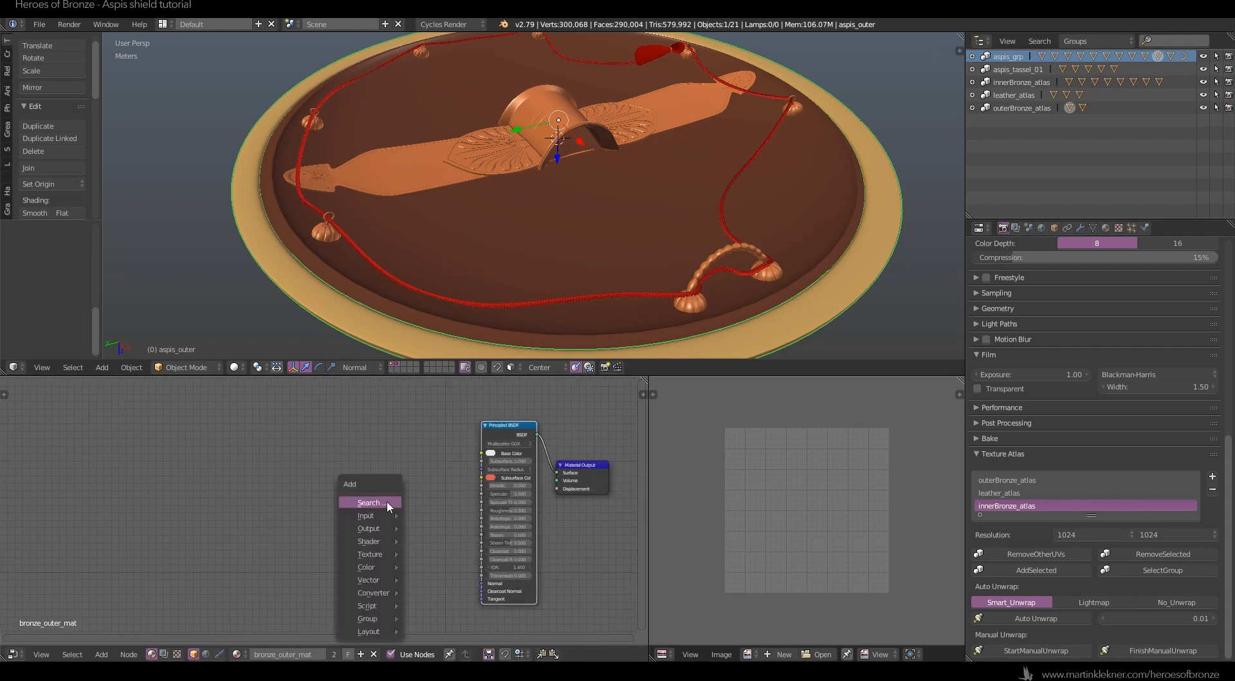
click(388, 504)
text(ima)
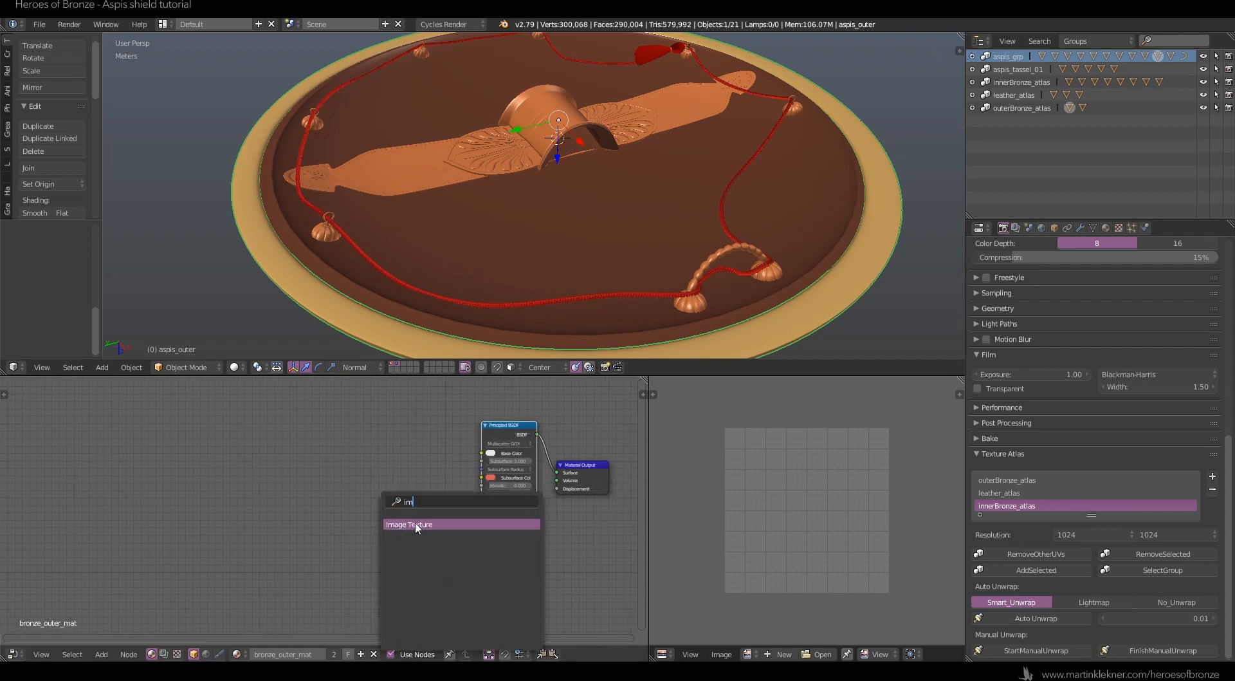
click(415, 523)
click(361, 450)
Load aspis_11_2_bronze_outer_mat_base.png from the 04_textures folder into the Image Texture node.
click(361, 452)
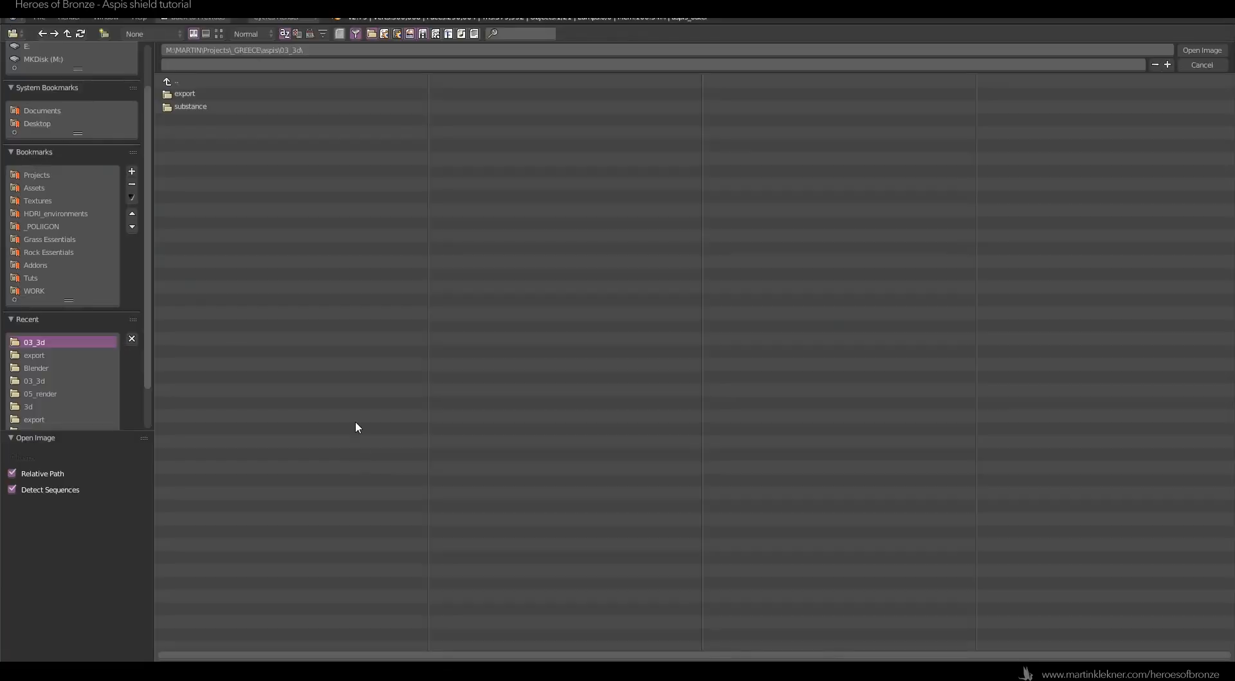
click(186, 80)
click(203, 118)
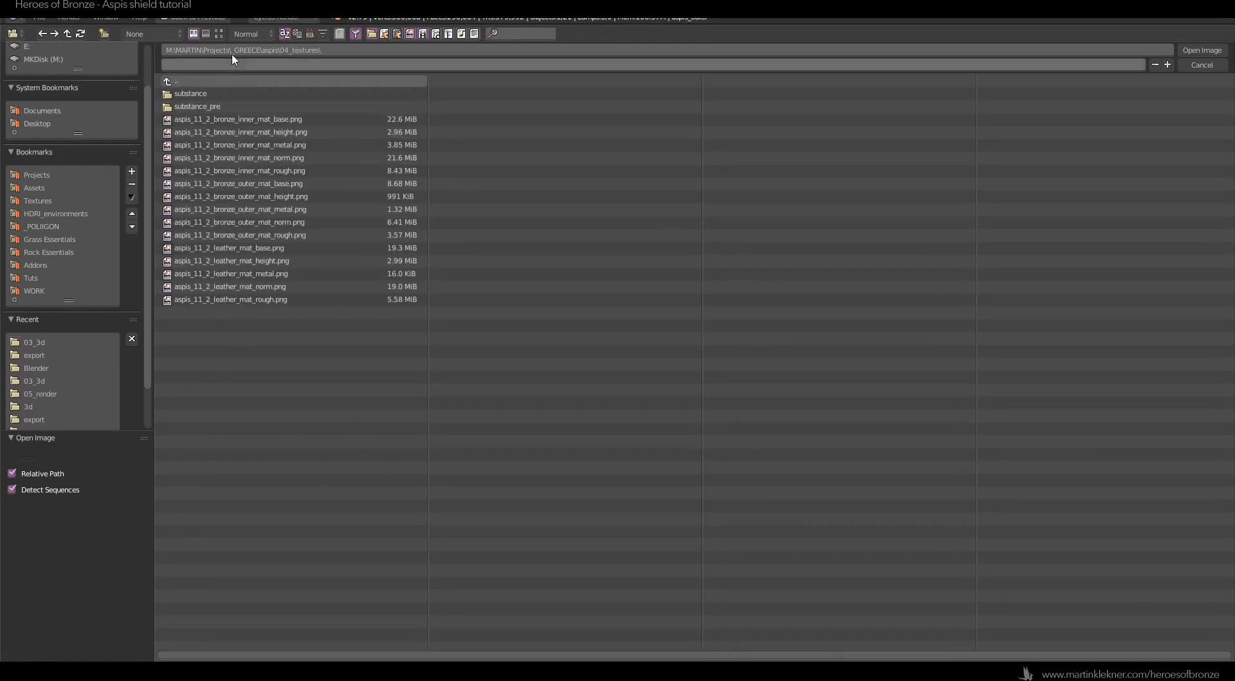
click(219, 34)
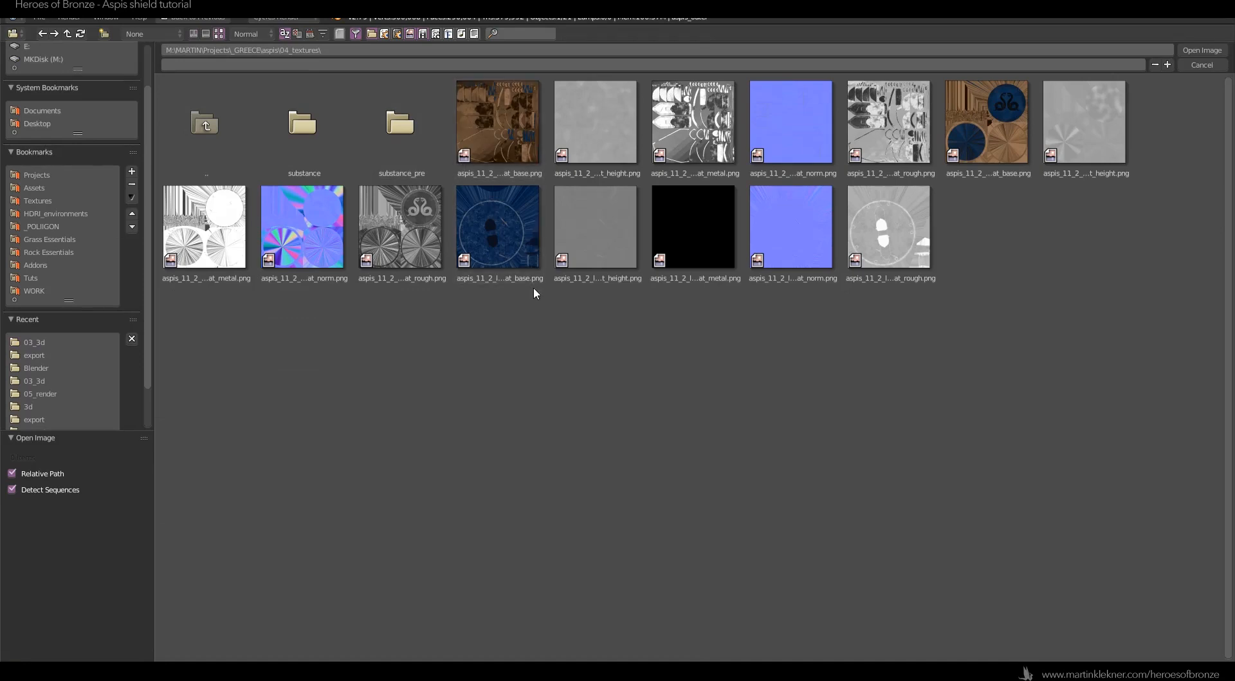
double_click(976, 133)
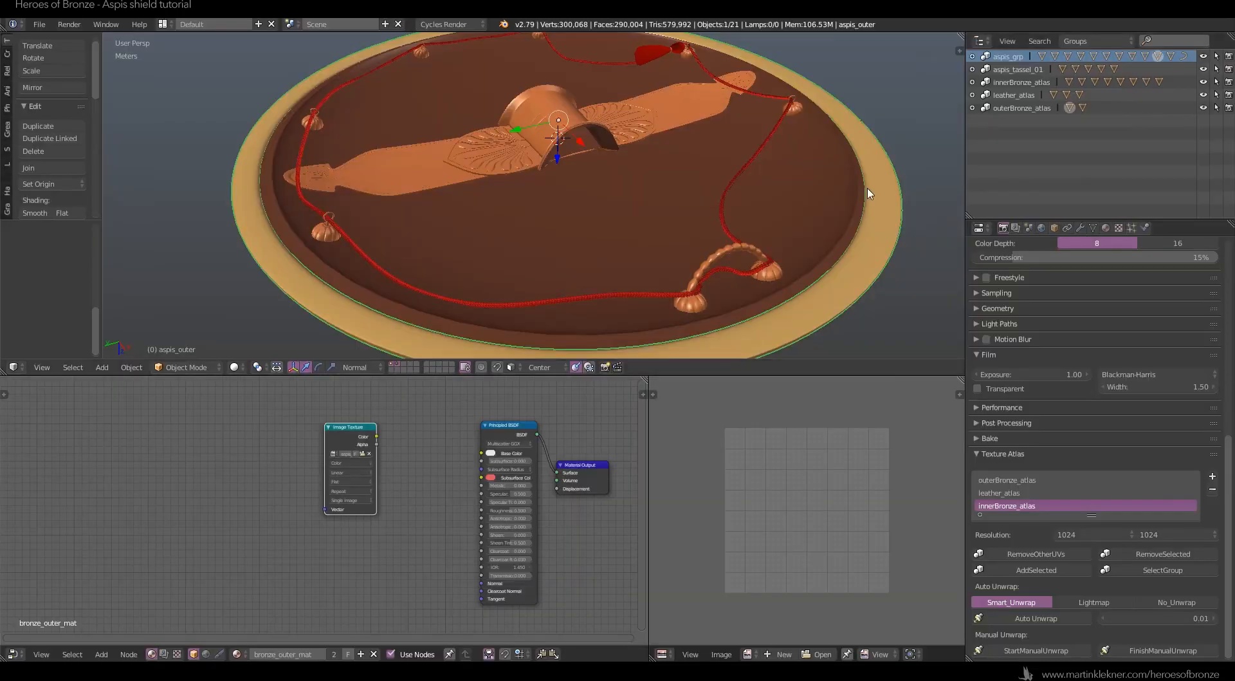
Connect the image's Color output to Base Color, show the material properties, and shift the texture node slightly upward.
drag(376, 436, 481, 453)
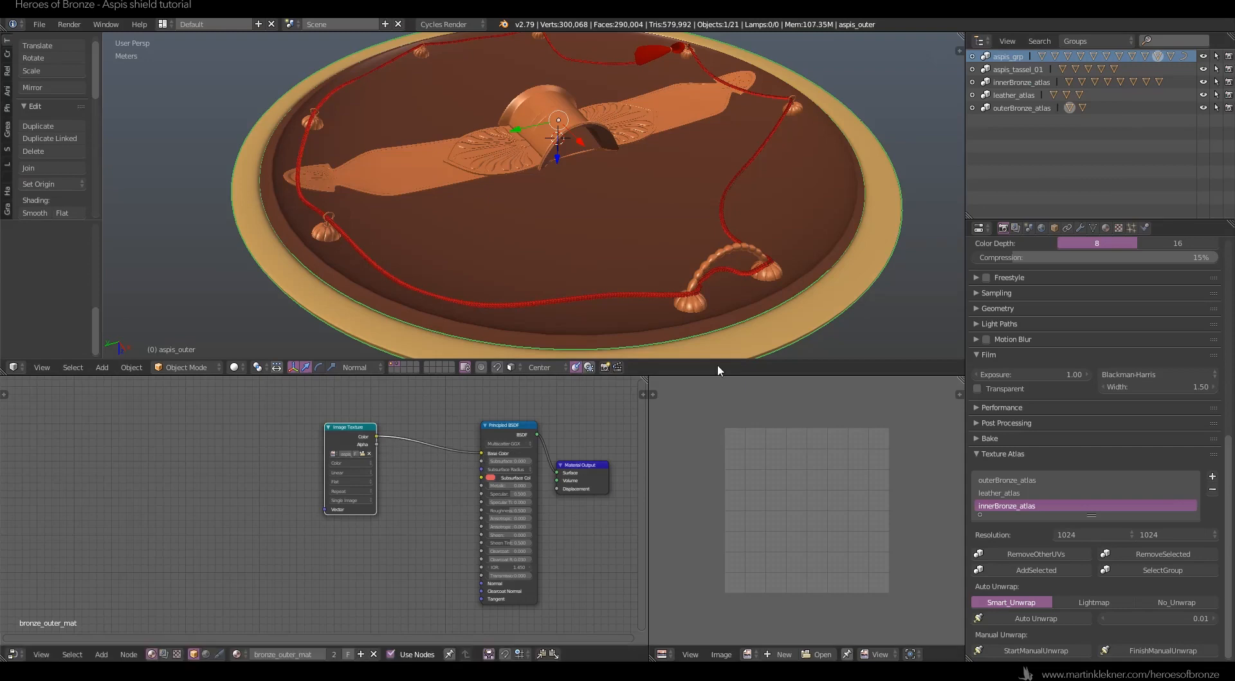
click(1106, 229)
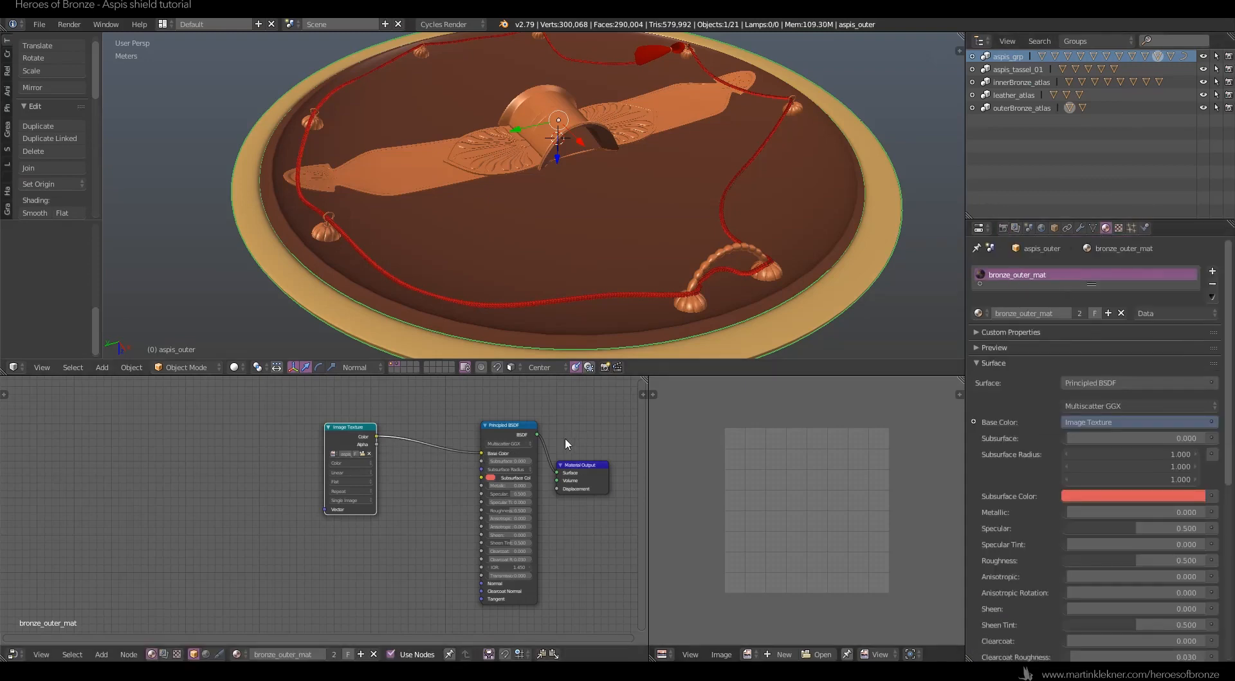
drag(341, 445, 337, 423)
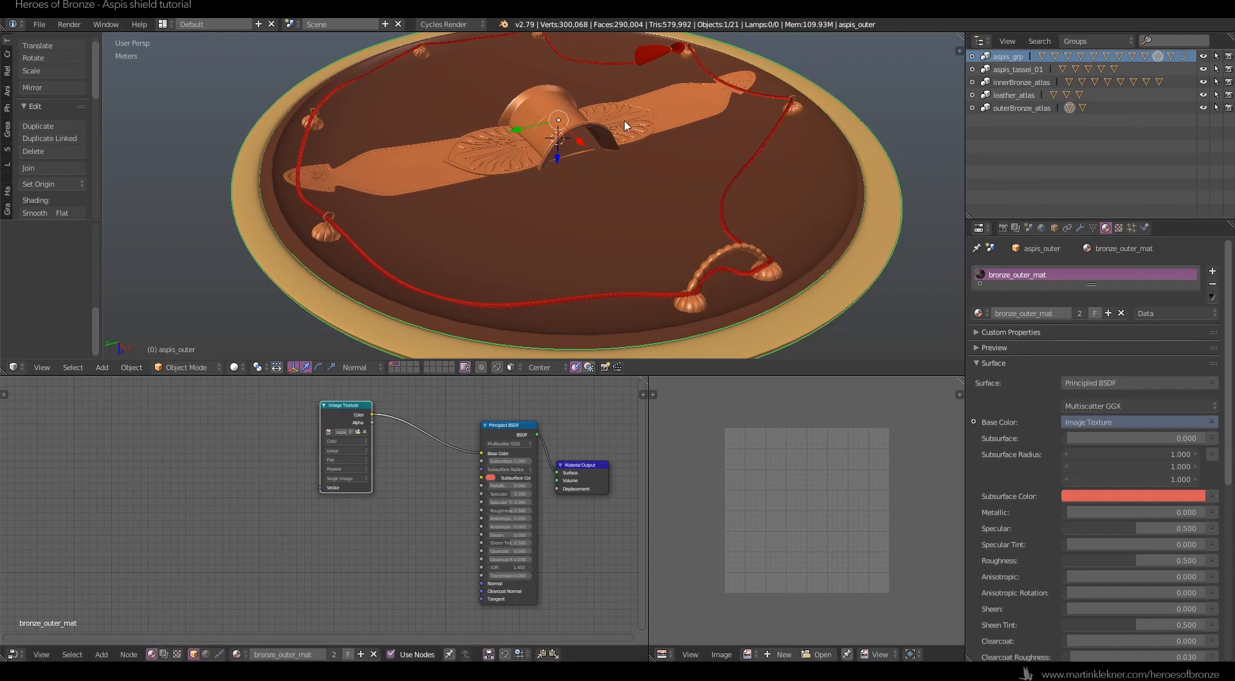
Inspect the shield's outer face with the viewport shading set to Texture.
scroll(623, 139, down, 3)
middle_drag(759, 238, 692, 116)
scroll(386, 292, down, 1)
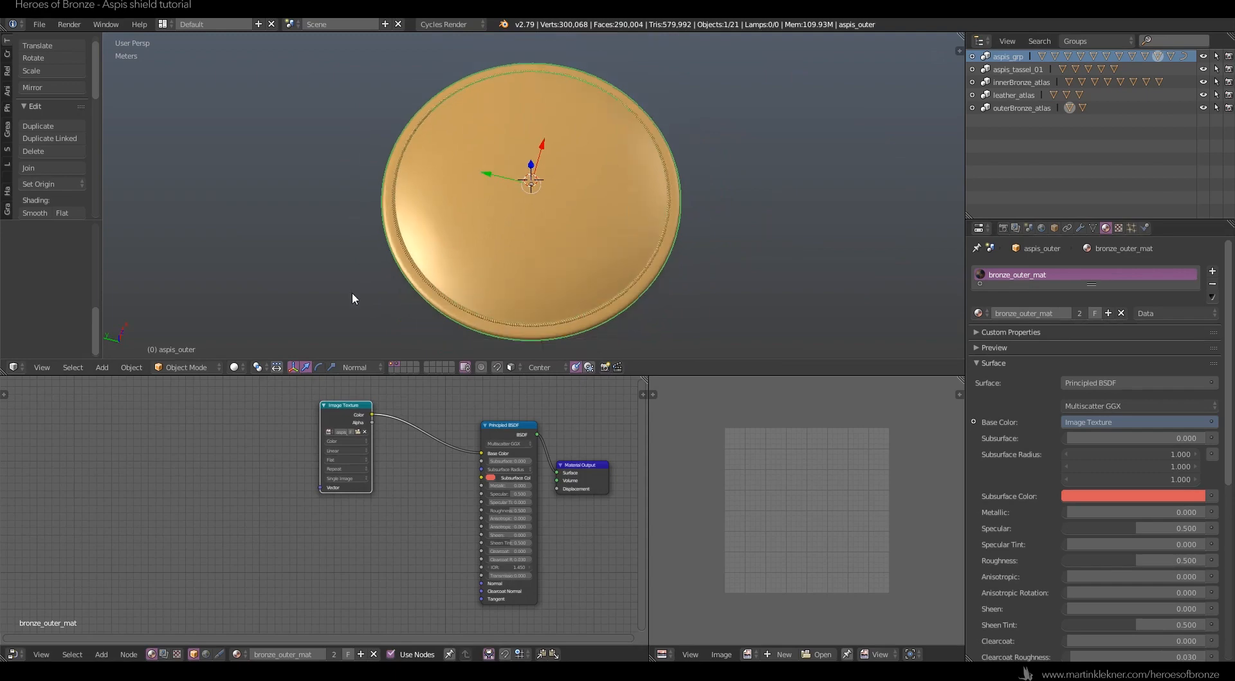
click(233, 366)
click(258, 310)
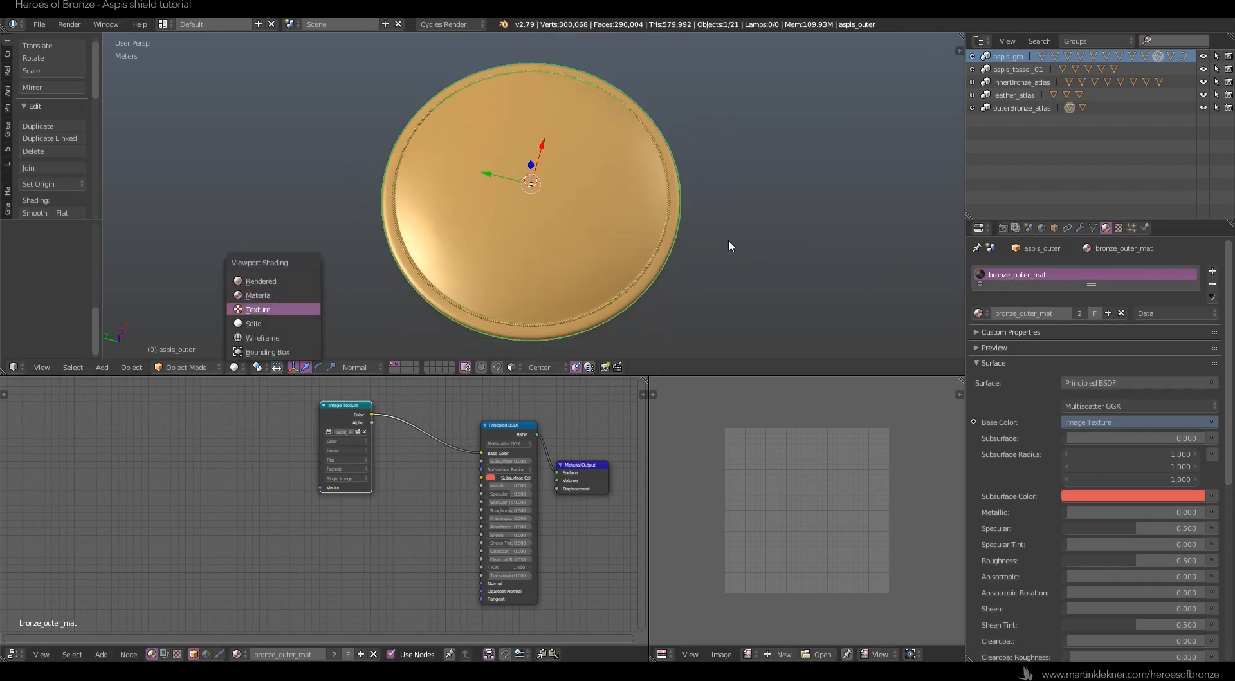
scroll(757, 237, down, 1)
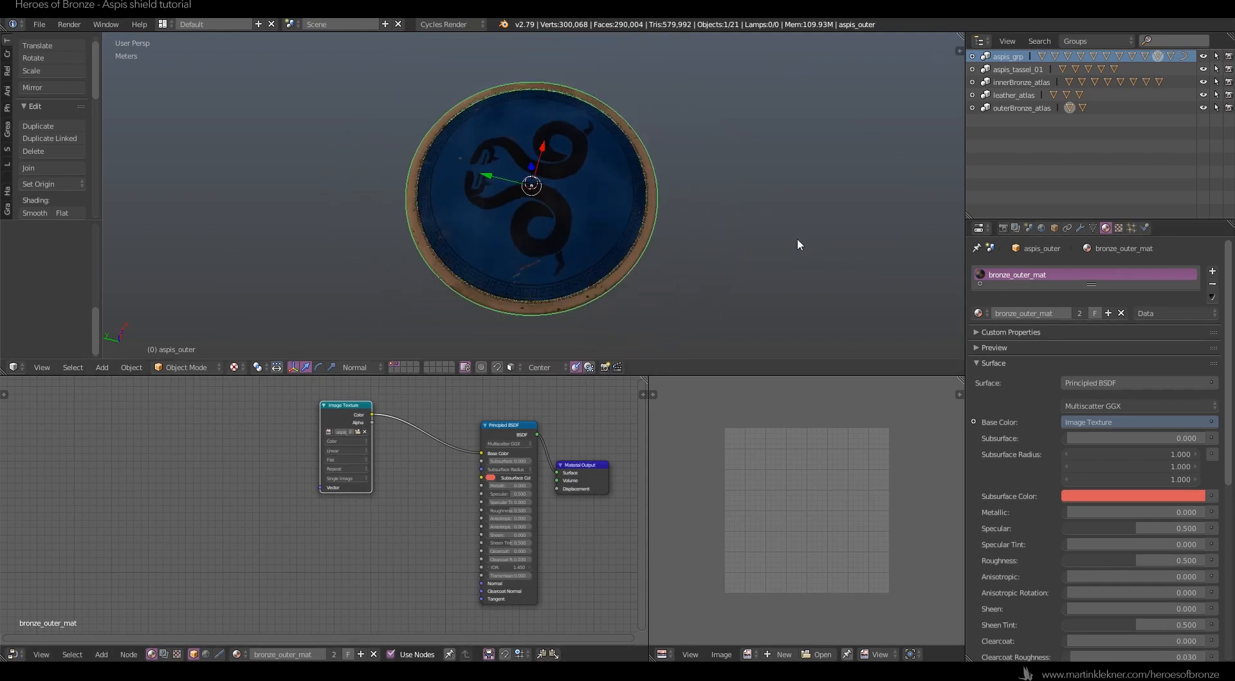
middle_drag(816, 210, 701, 214)
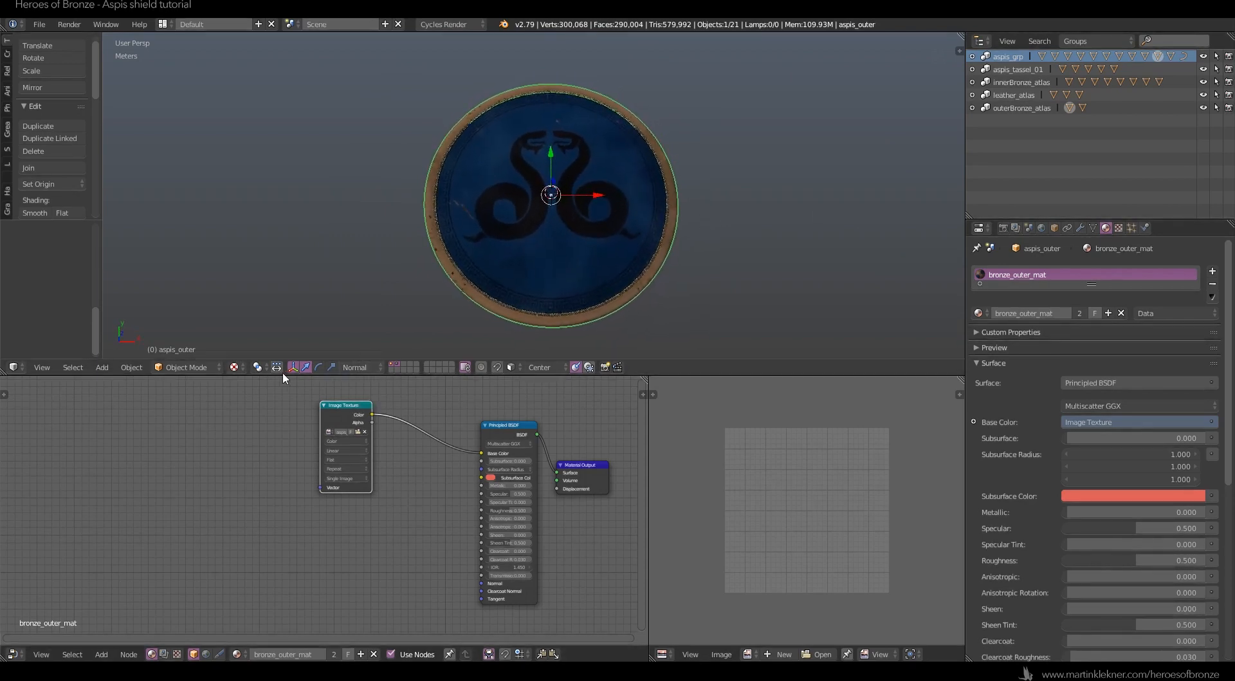
Switch the viewport shading to Material and check the base texture on the shield's front.
click(234, 366)
click(256, 308)
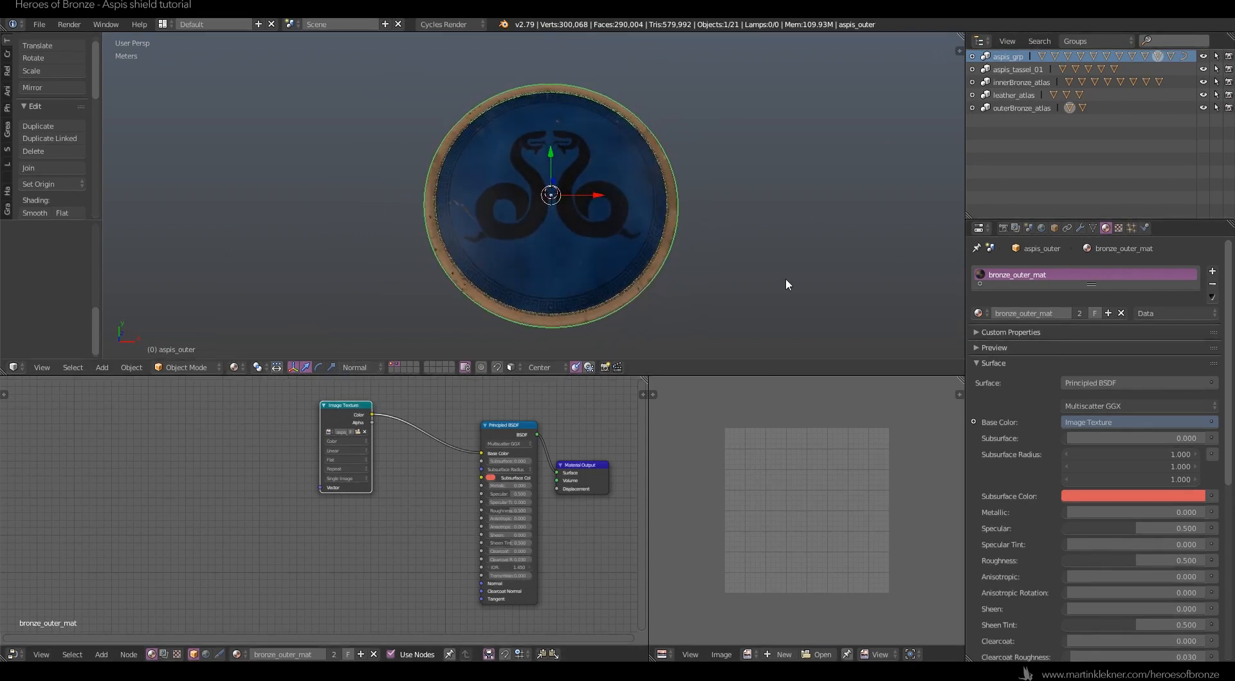
scroll(727, 264, up, 2)
mouse_move(756, 295)
middle_down()
mouse_move(733, 269)
mouse_move(751, 292)
middle_up()
scroll(753, 293, down, 3)
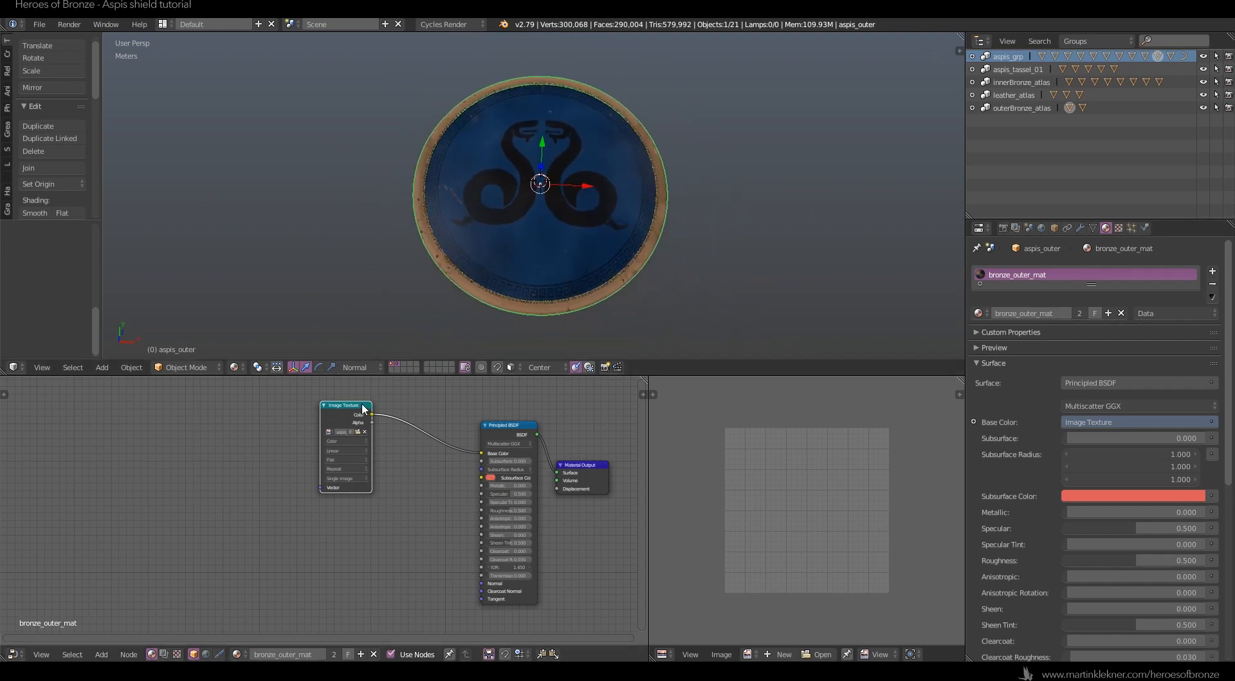
Duplicate the base color Image Texture node and place the copy below the original.
key(shift+d)
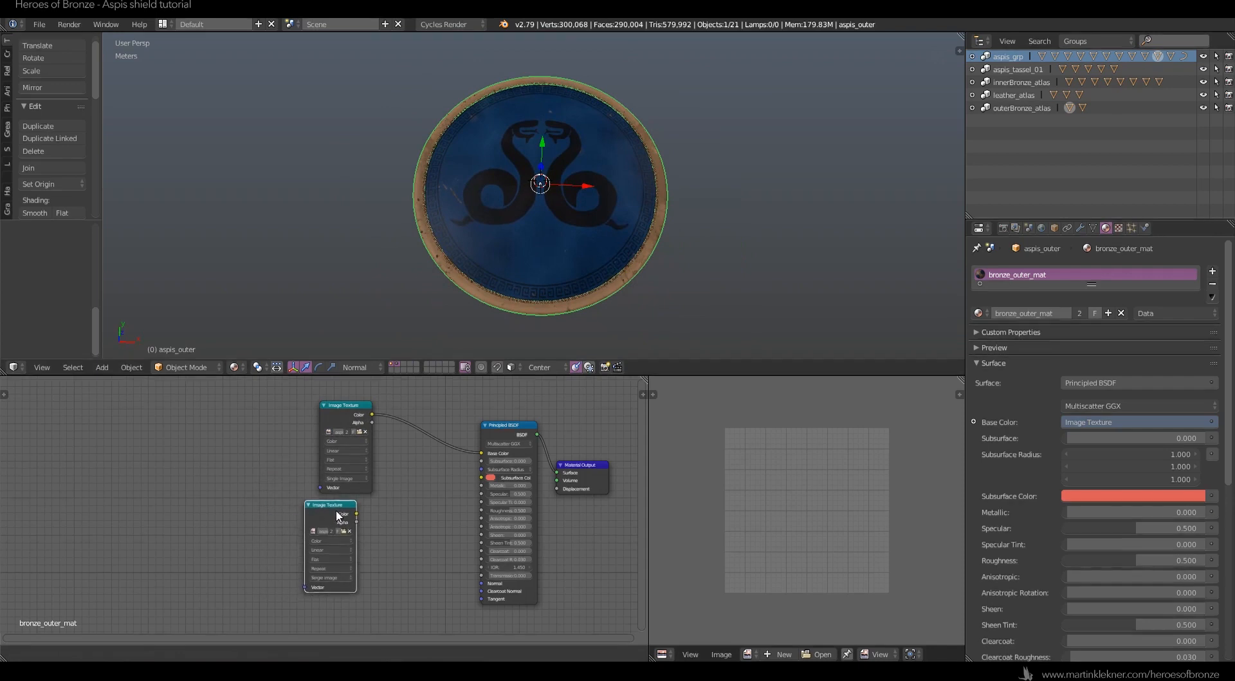
click(323, 514)
Start the Screencast Keys display in the 3D view.
key(n)
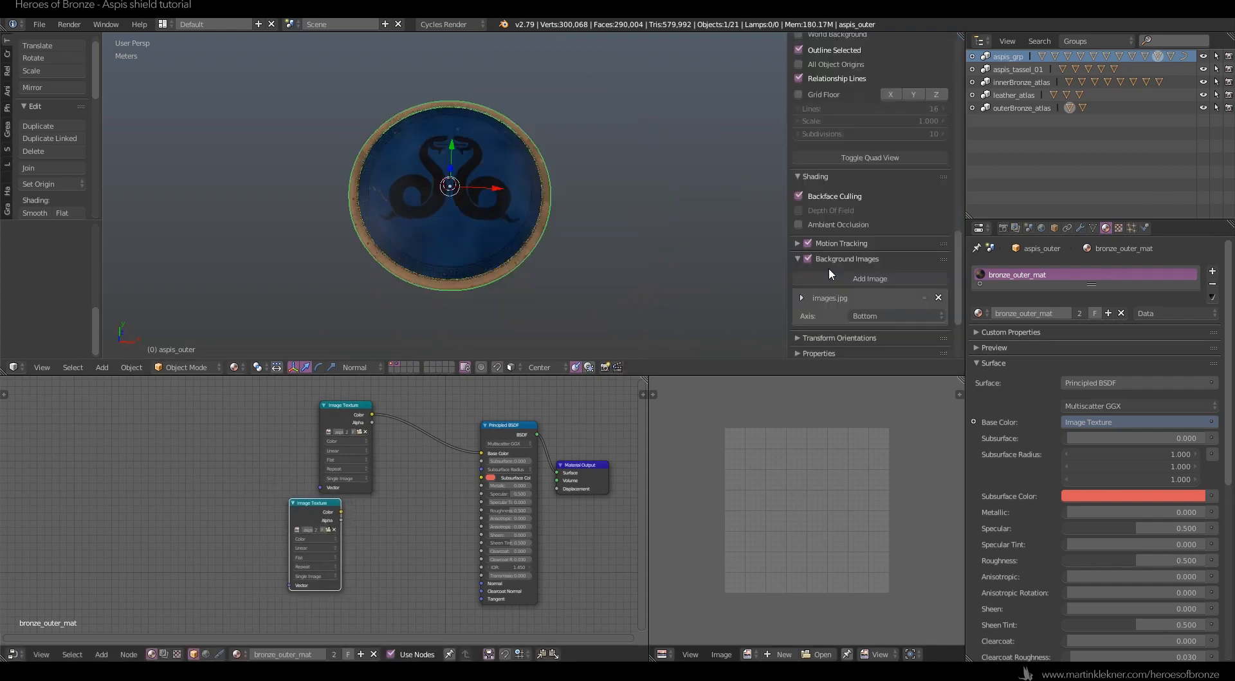
scroll(917, 274, down, 2)
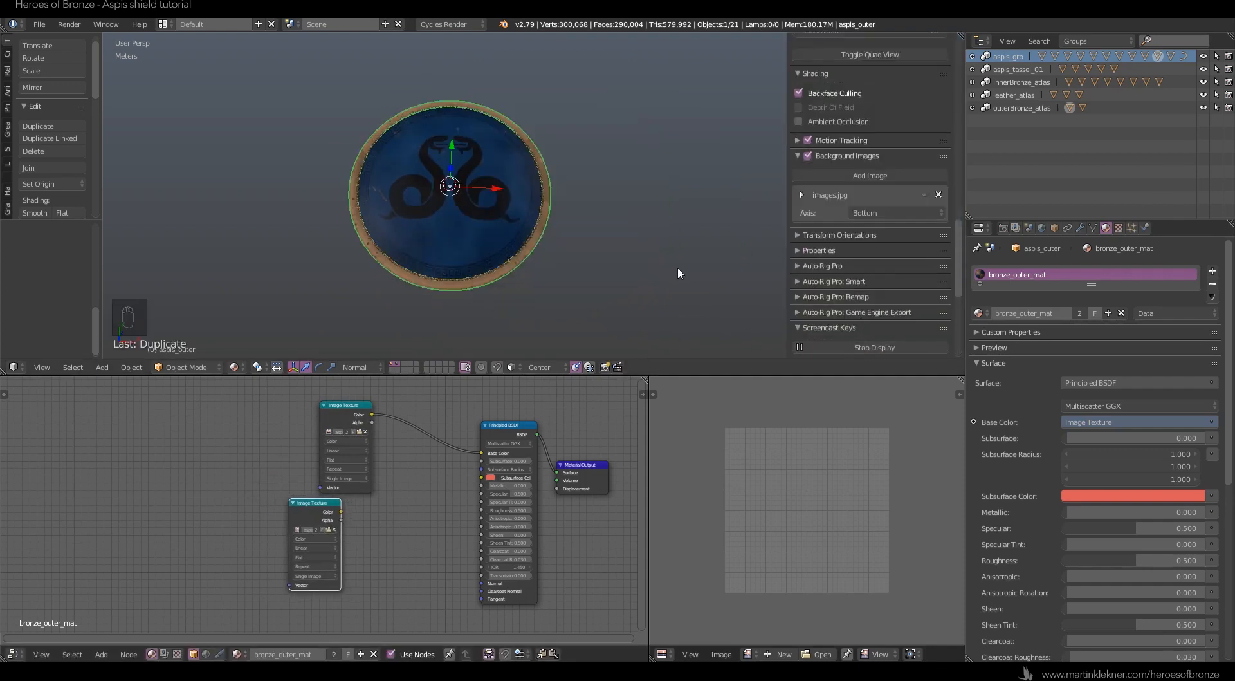
key(n)
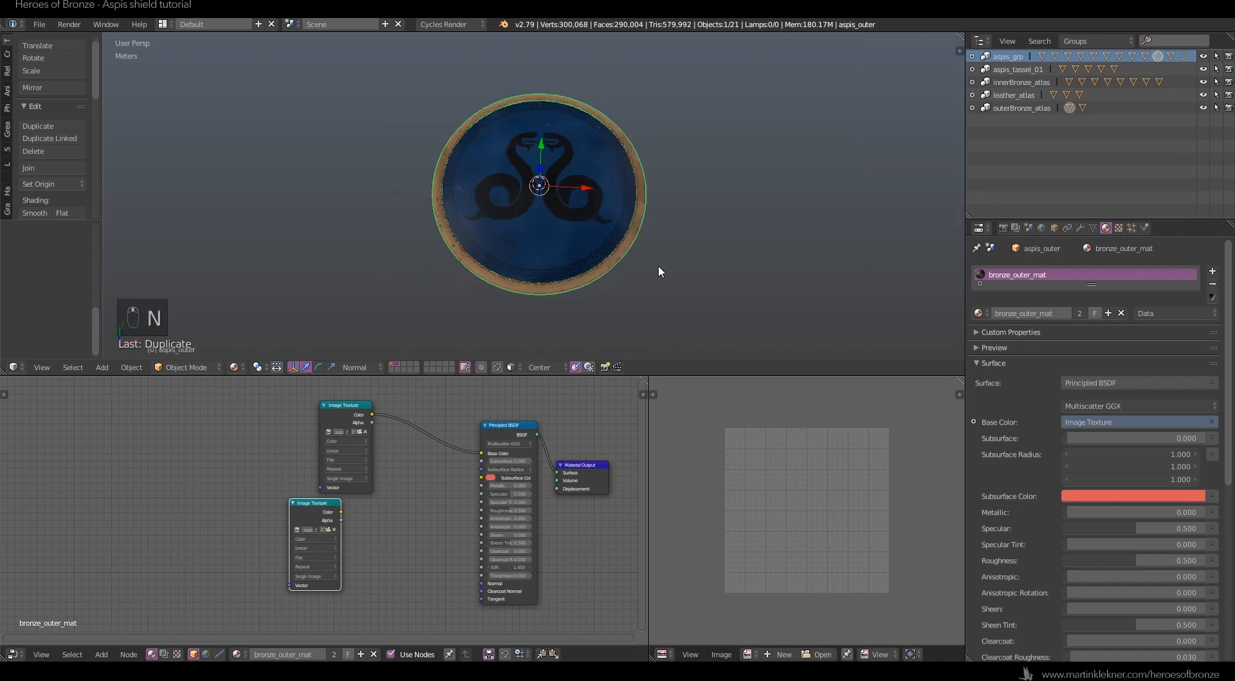
scroll(656, 266, up, 3)
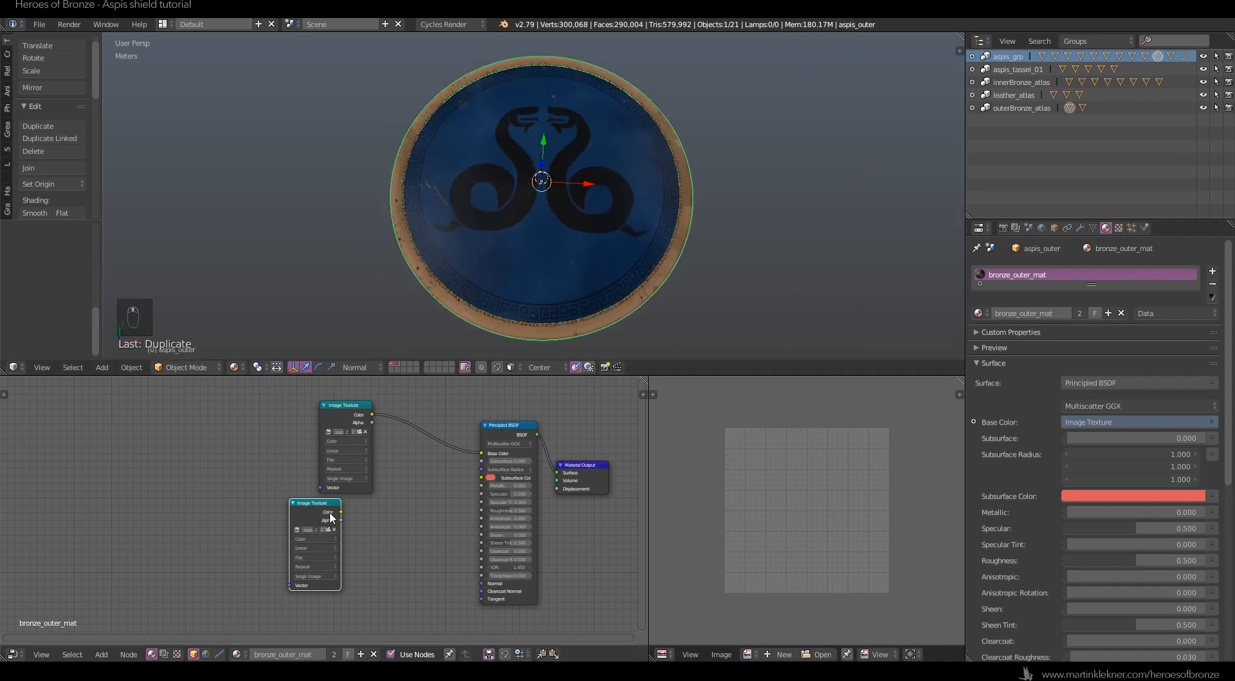
Set the duplicated texture node to Non-Color Data and load aspis_11_2_bronze_outer_mat_rough.png into it.
scroll(307, 531, up, 4)
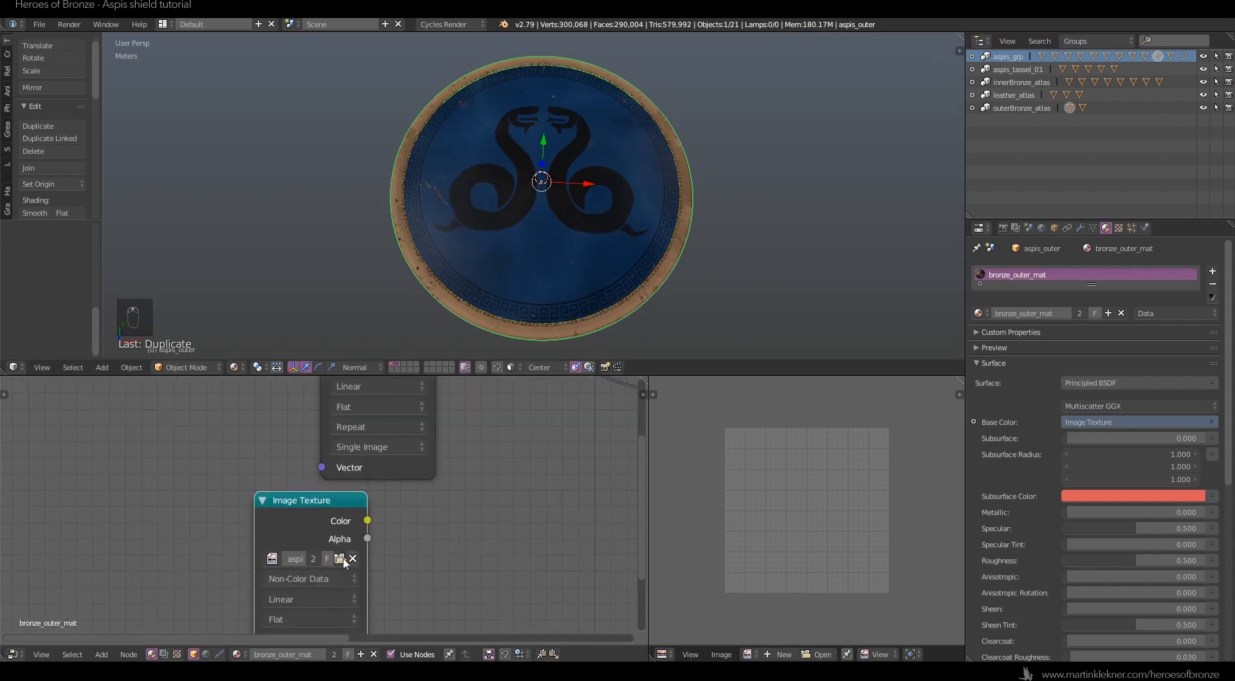
click(339, 557)
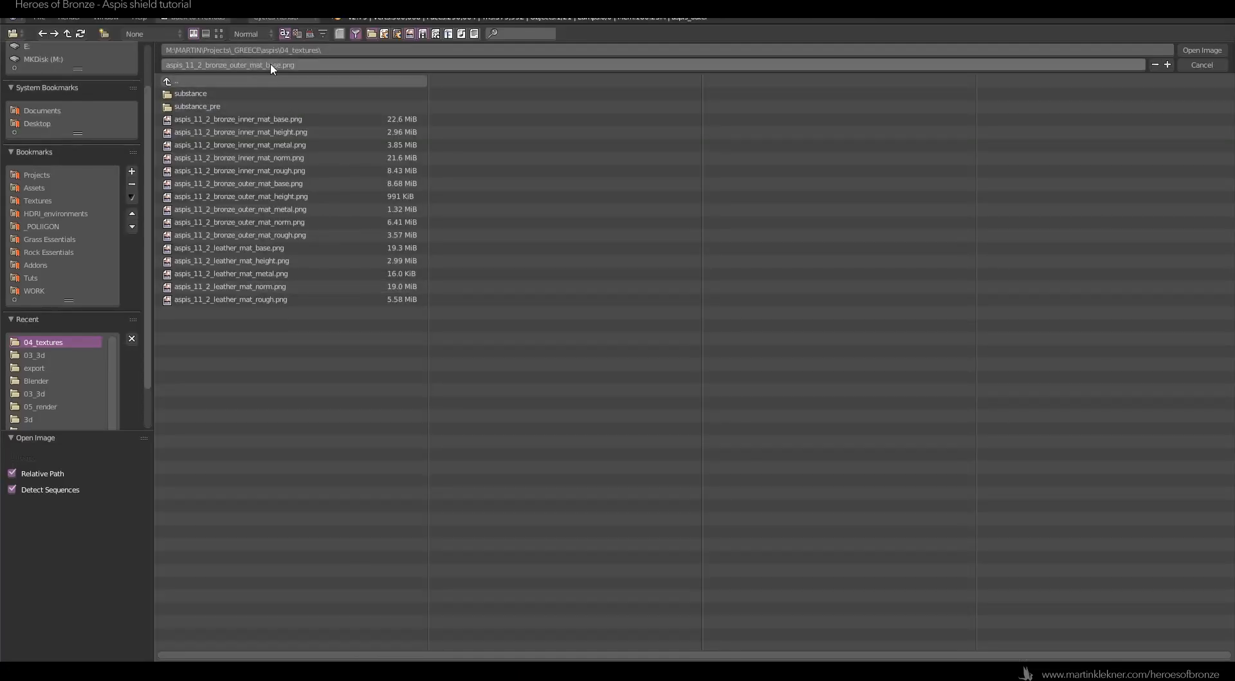
double_click(292, 234)
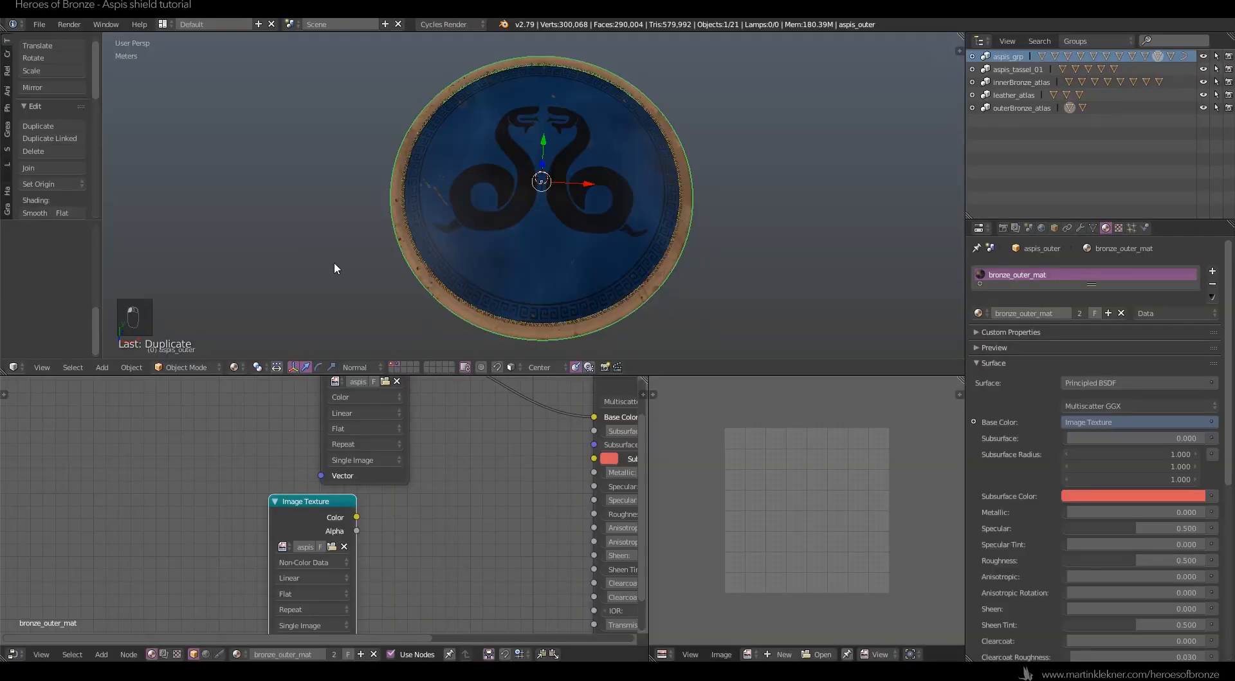
Connect the rough texture's Color output to the Principled BSDF's Roughness input and move the texture node further down.
middle_drag(438, 508, 395, 471)
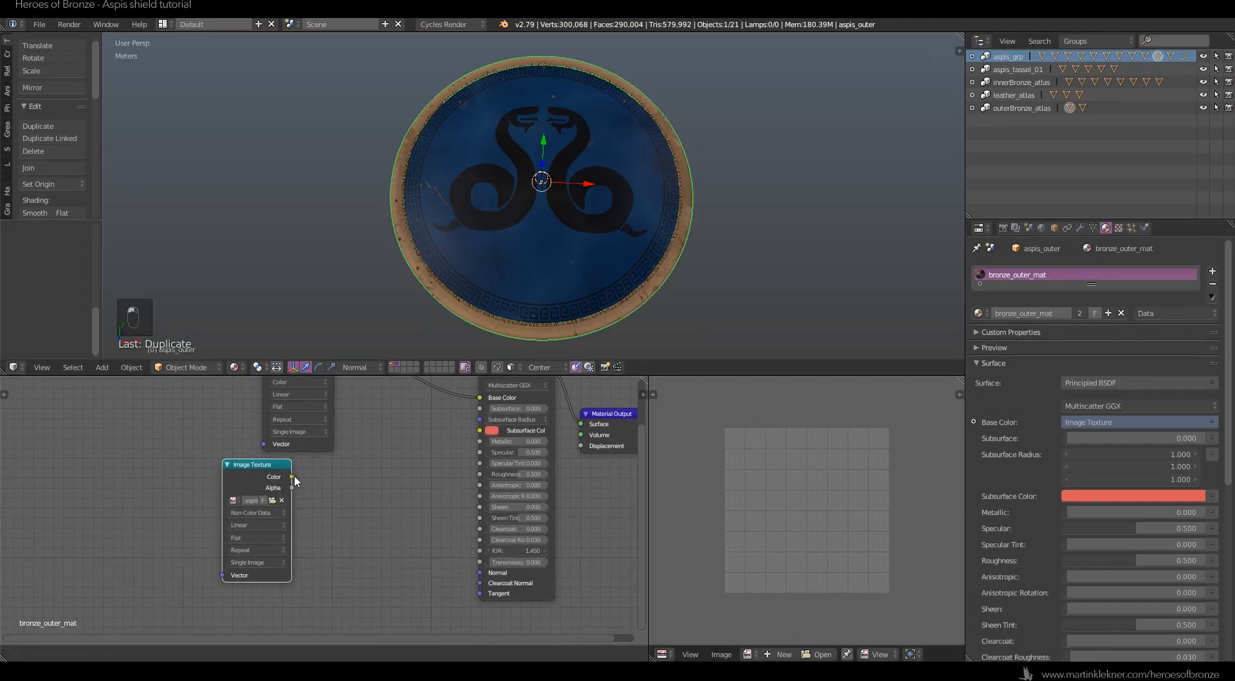
drag(292, 476, 479, 474)
drag(261, 466, 256, 551)
Connect a duplicate of the roughness texture node, loaded with aspis_11_2_bronze_outer_mat_metal.png, to the Principled BSDF's Metallic input.
key(shift+d)
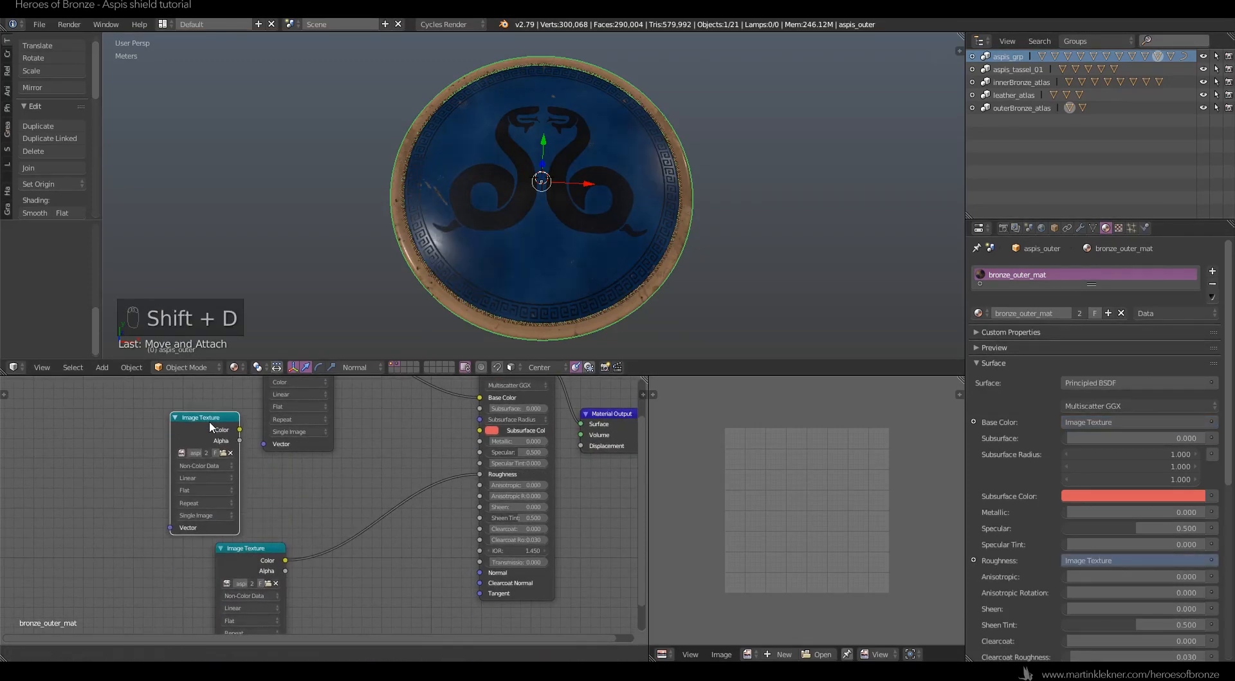
click(209, 420)
click(224, 453)
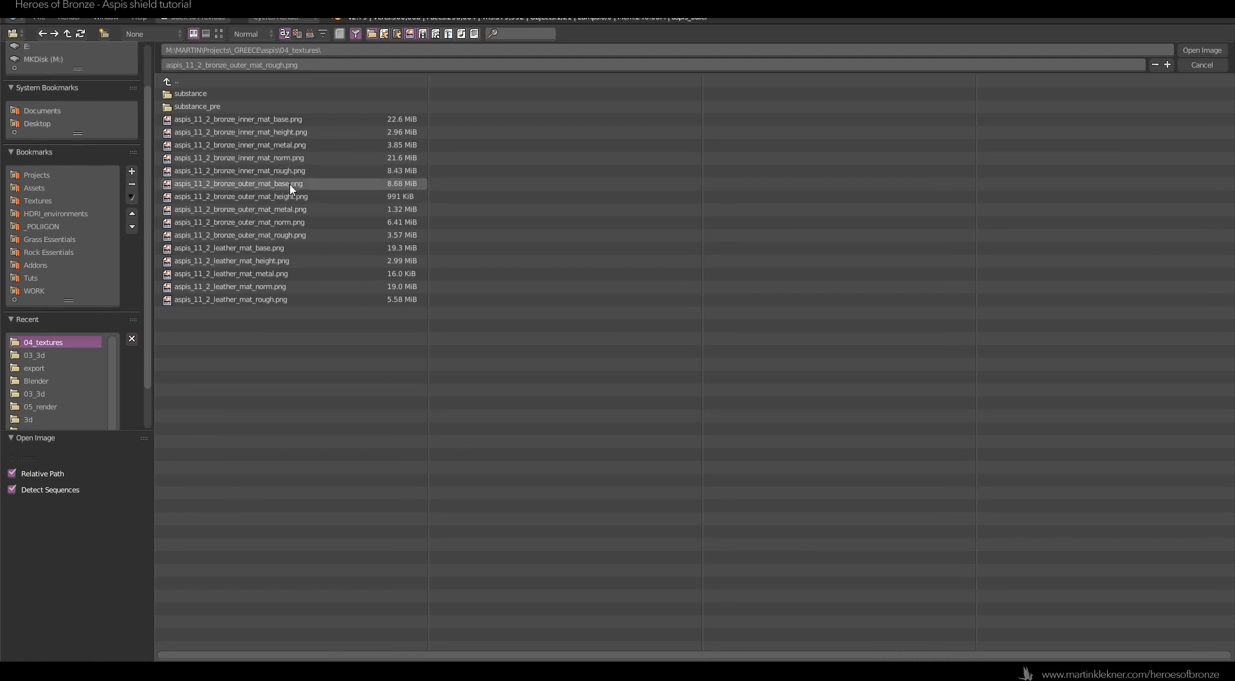
double_click(298, 214)
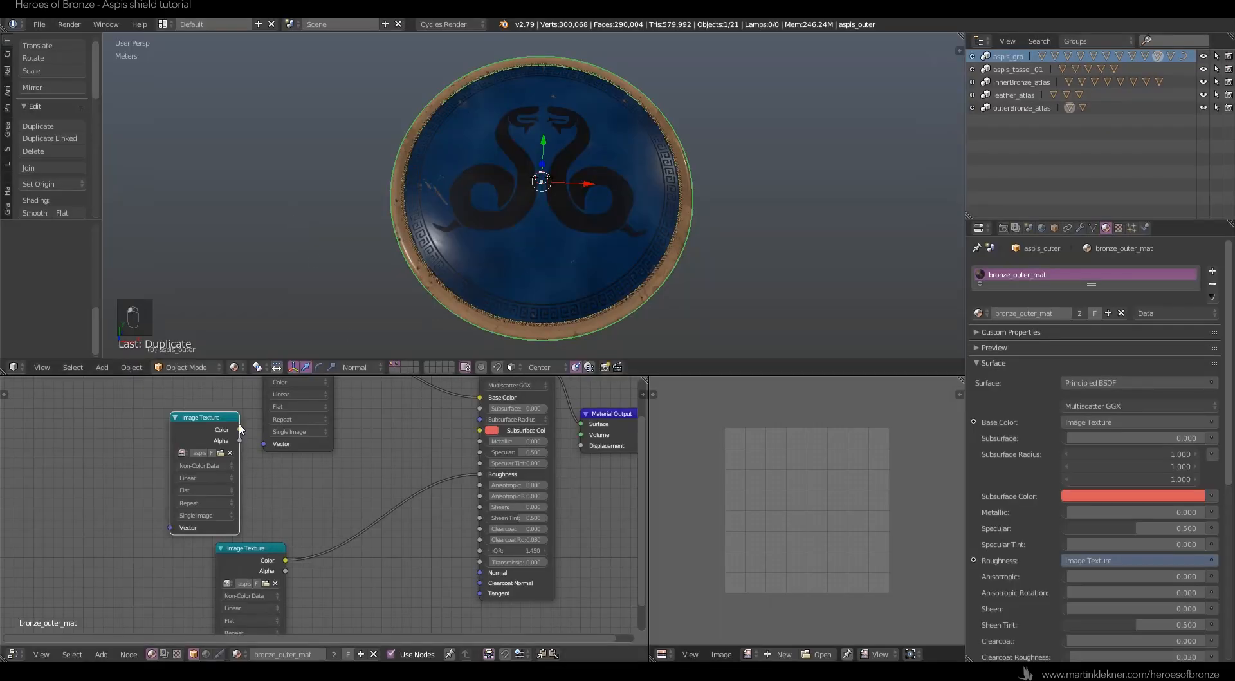
drag(240, 431, 480, 441)
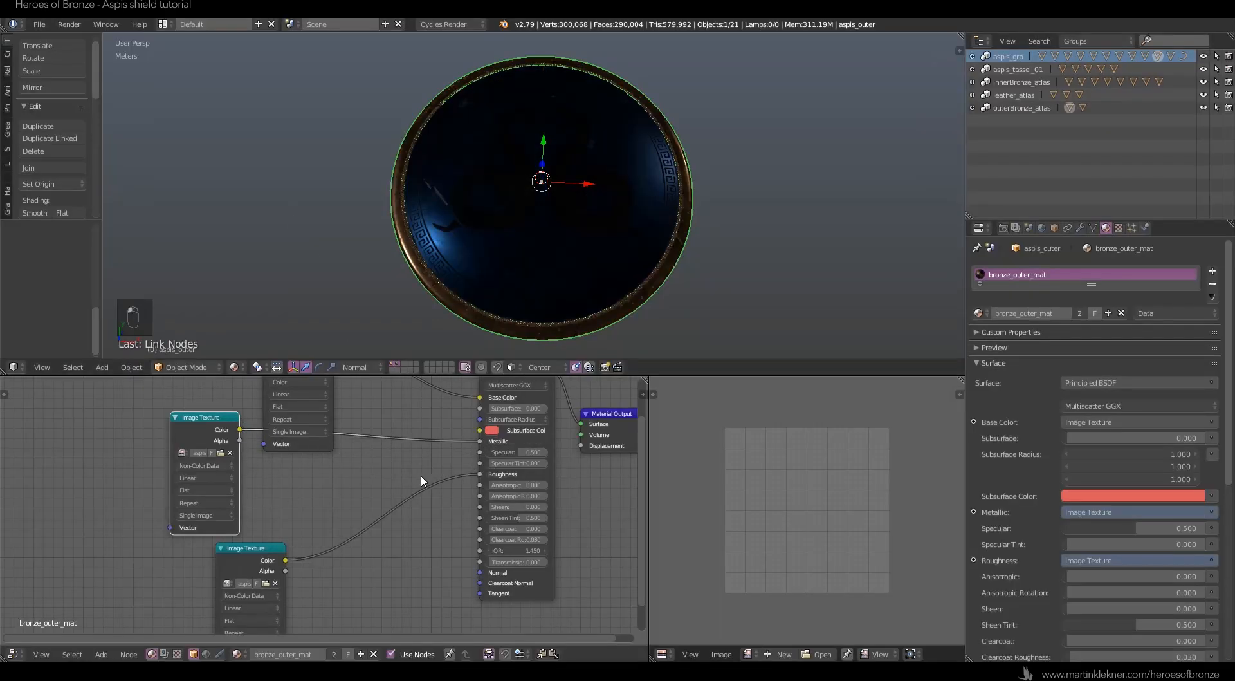
Change the viewport shading from Material to Texture, passing through Solid.
click(233, 367)
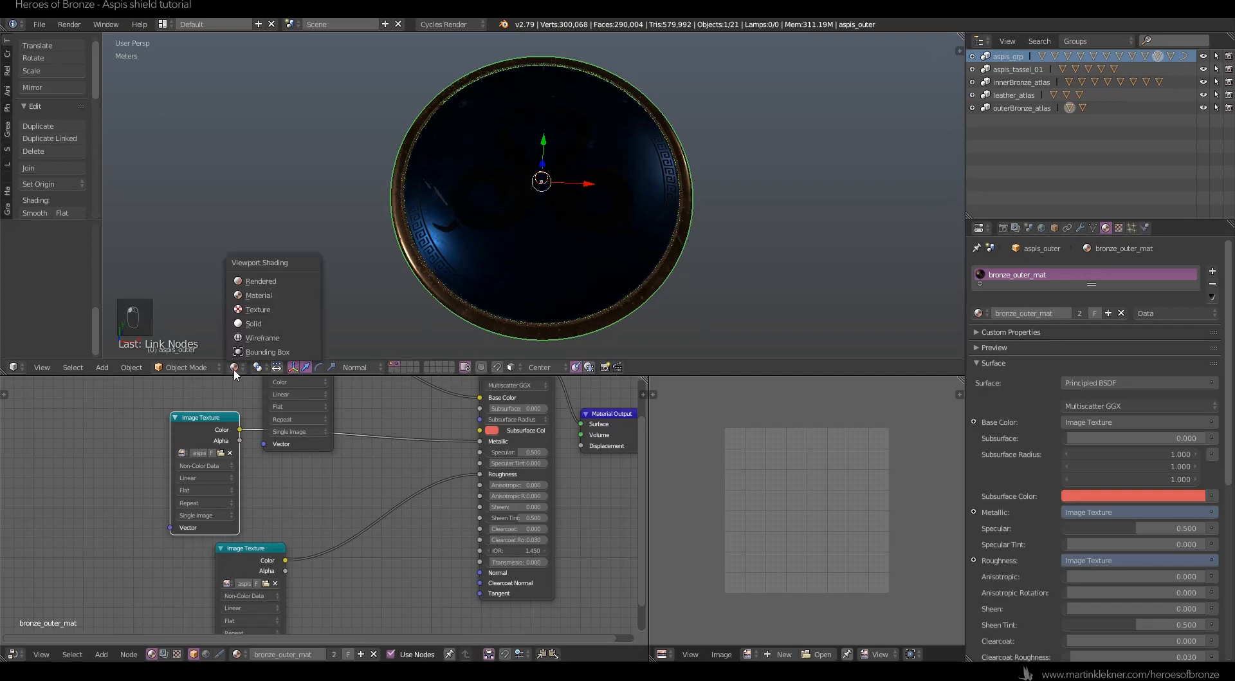
click(255, 325)
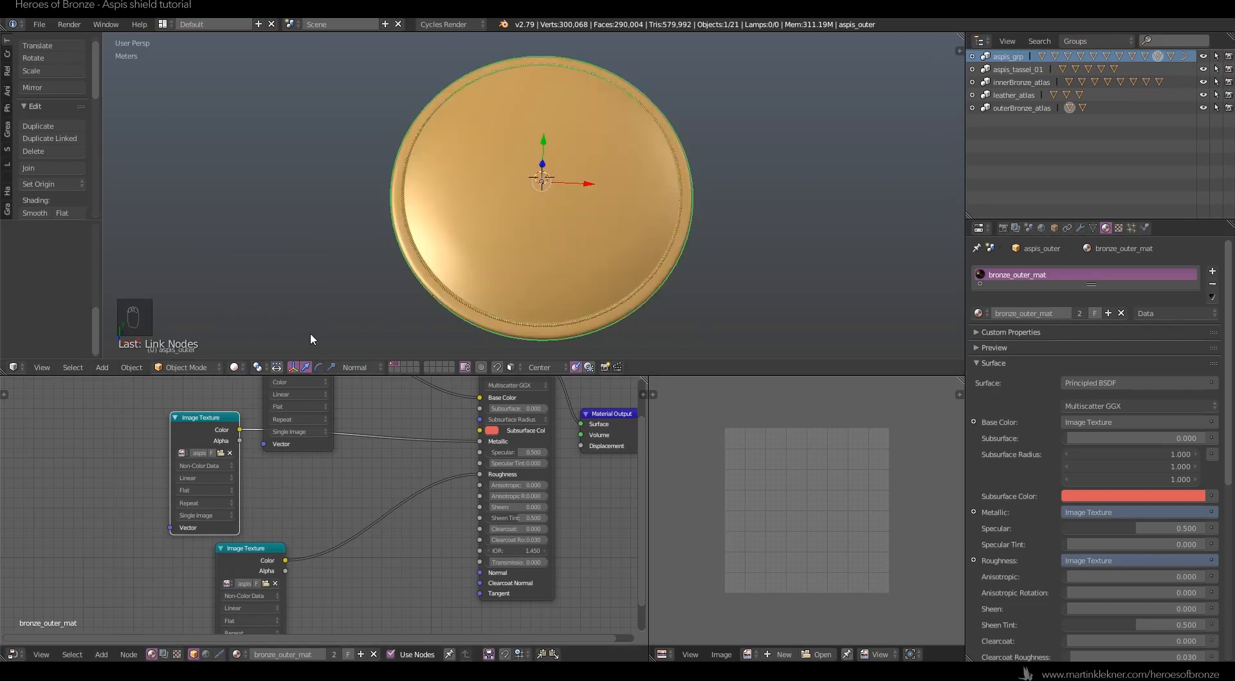
click(245, 367)
click(249, 339)
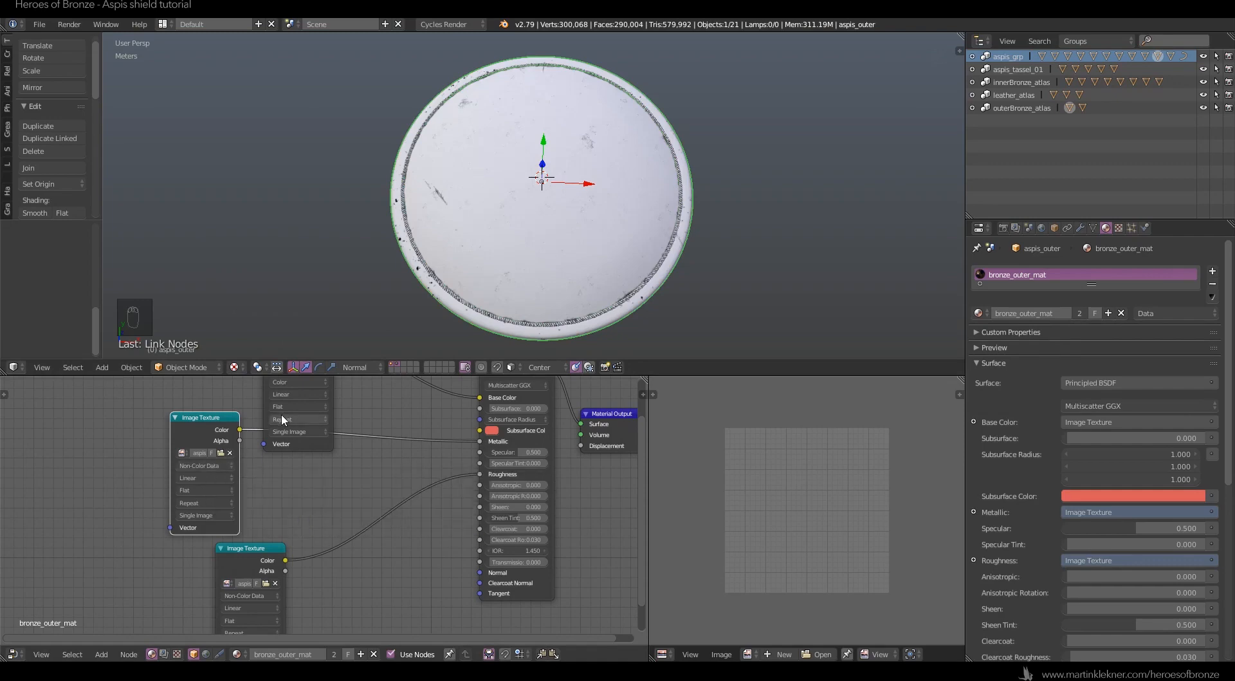
Select the base color Image Texture node and move it up, clear of the metallic texture's connection.
scroll(279, 421, up, 2)
middle_drag(272, 455, 293, 592)
click(314, 454)
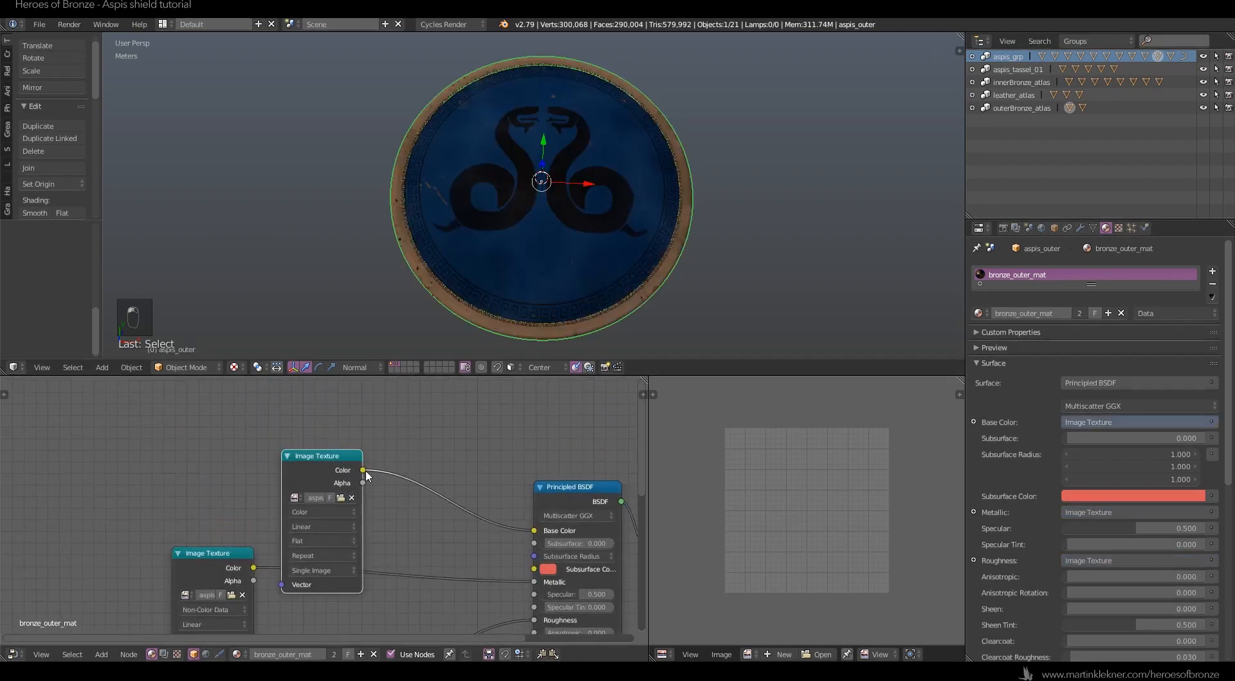
drag(312, 457, 300, 378)
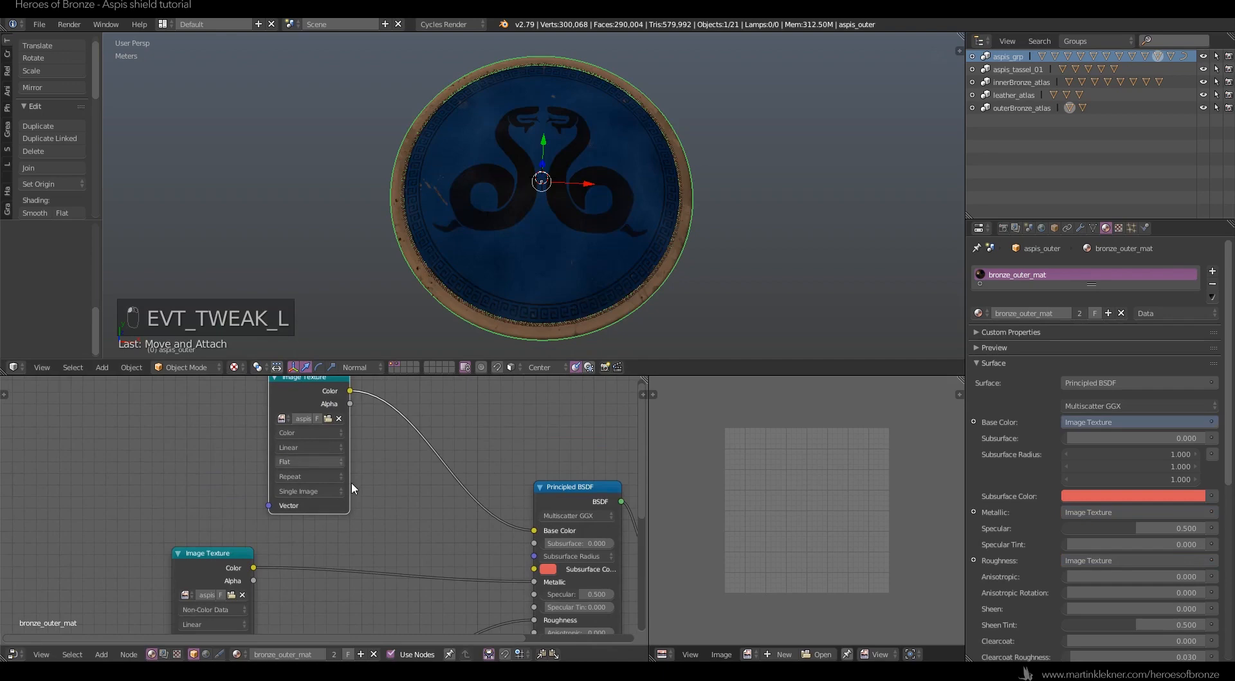
Change the viewport shading from Texture to Solid and frame the whole shield.
scroll(365, 486, down, 3)
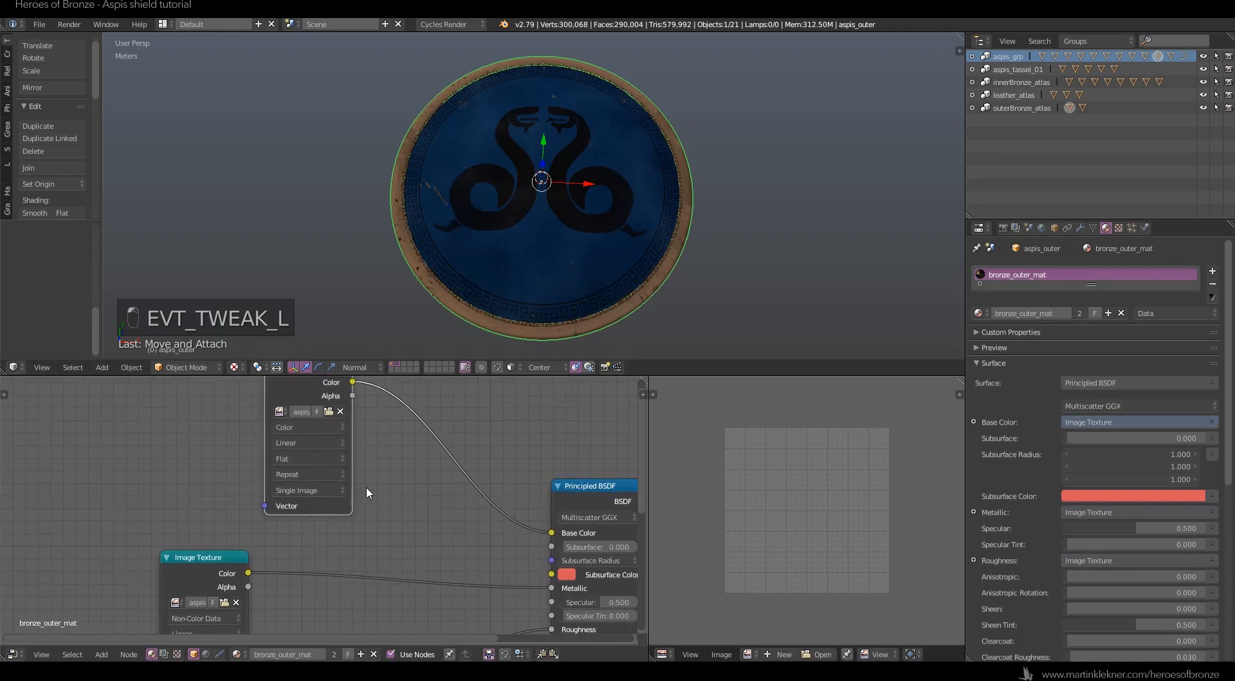
click(235, 368)
click(249, 320)
scroll(321, 451, up, 1)
scroll(482, 231, down, 4)
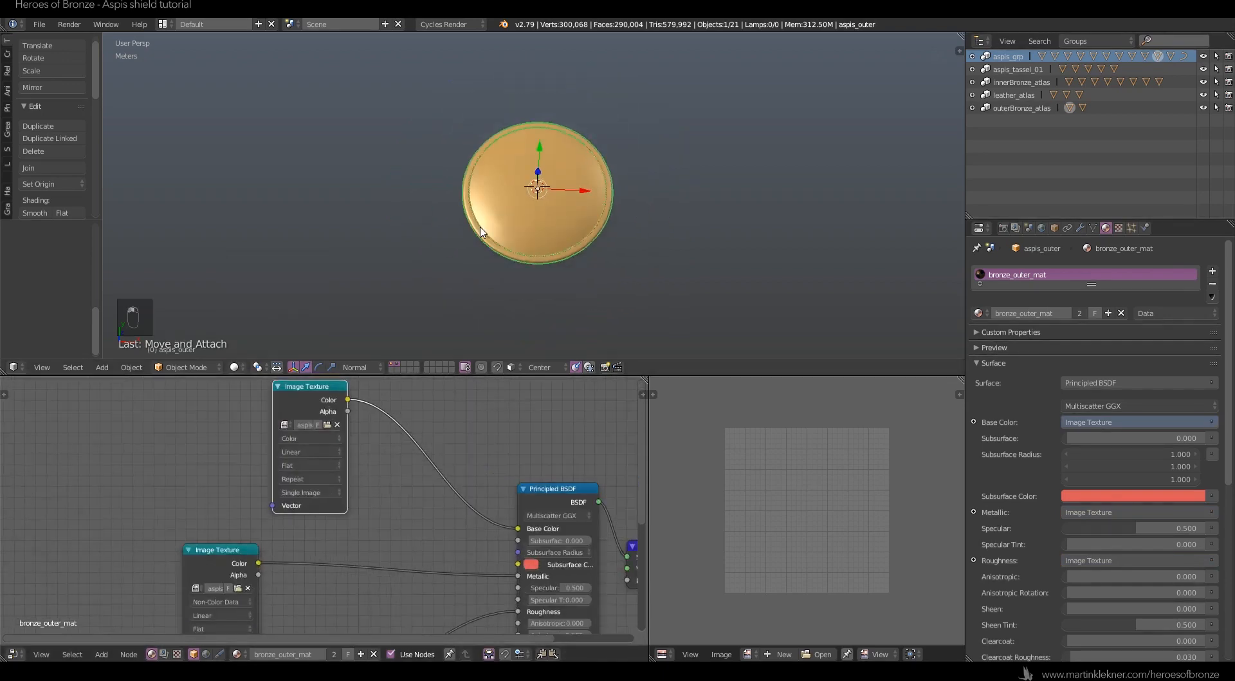
scroll(482, 232, up, 2)
scroll(368, 468, up, 1)
scroll(373, 482, down, 2)
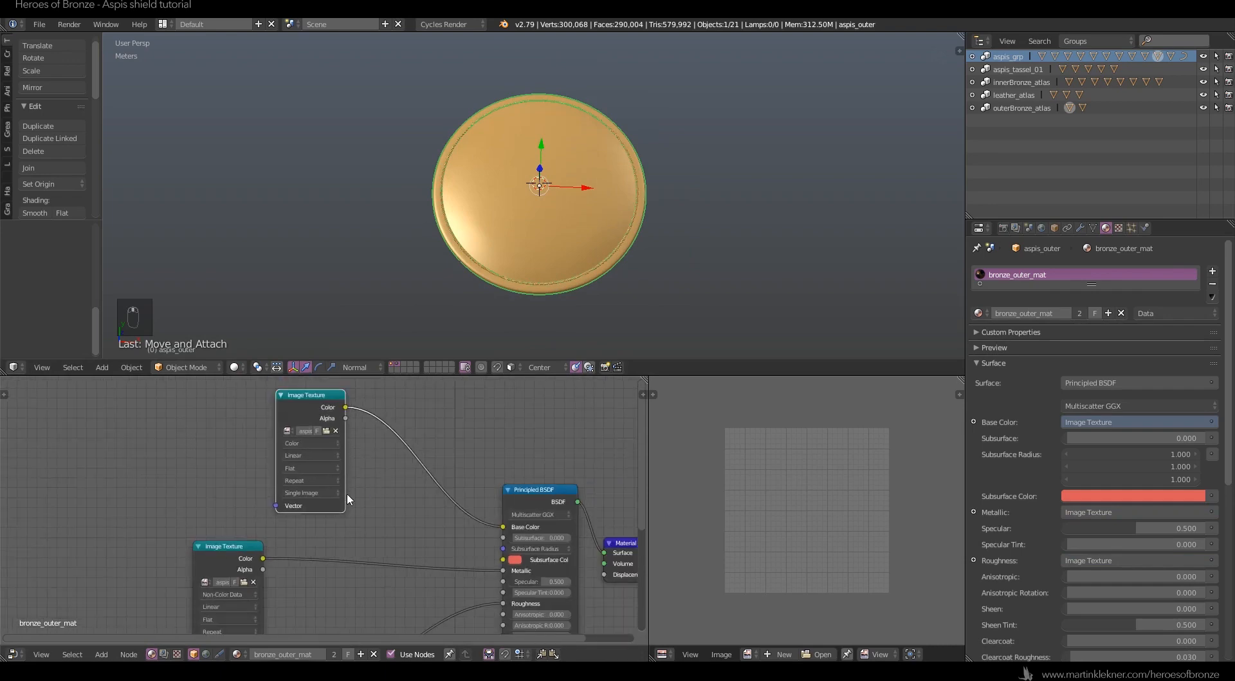
Duplicate the roughness texture node and load aspis_11_2_bronze_outer_mat_norm.png into the copy.
alt+middle_drag(346, 492, 338, 415)
middle_drag(387, 515, 334, 379)
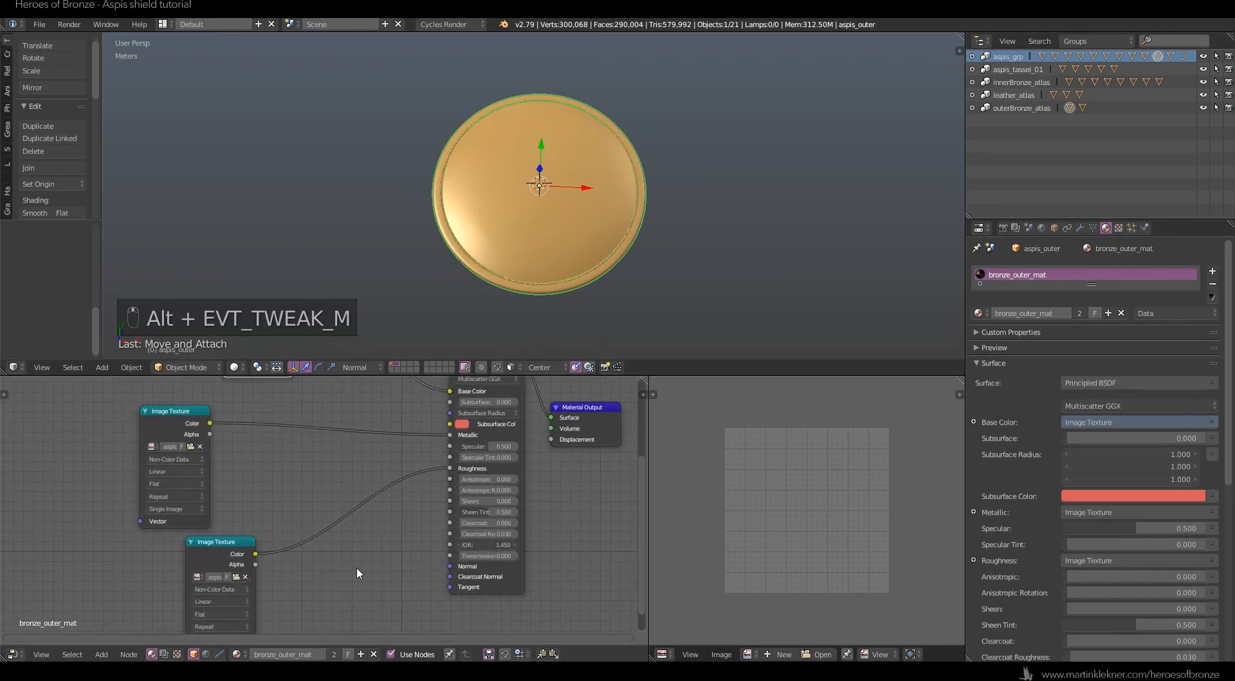
scroll(357, 565, down, 4)
click(253, 524)
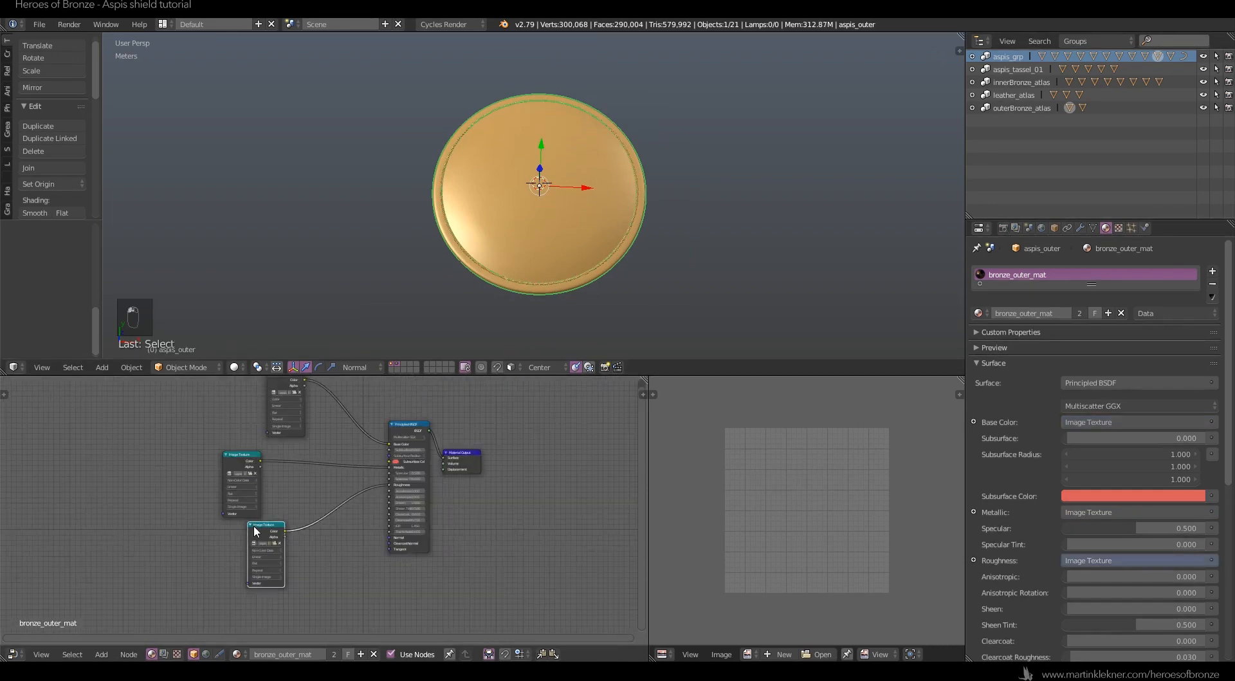
key(shift+d)
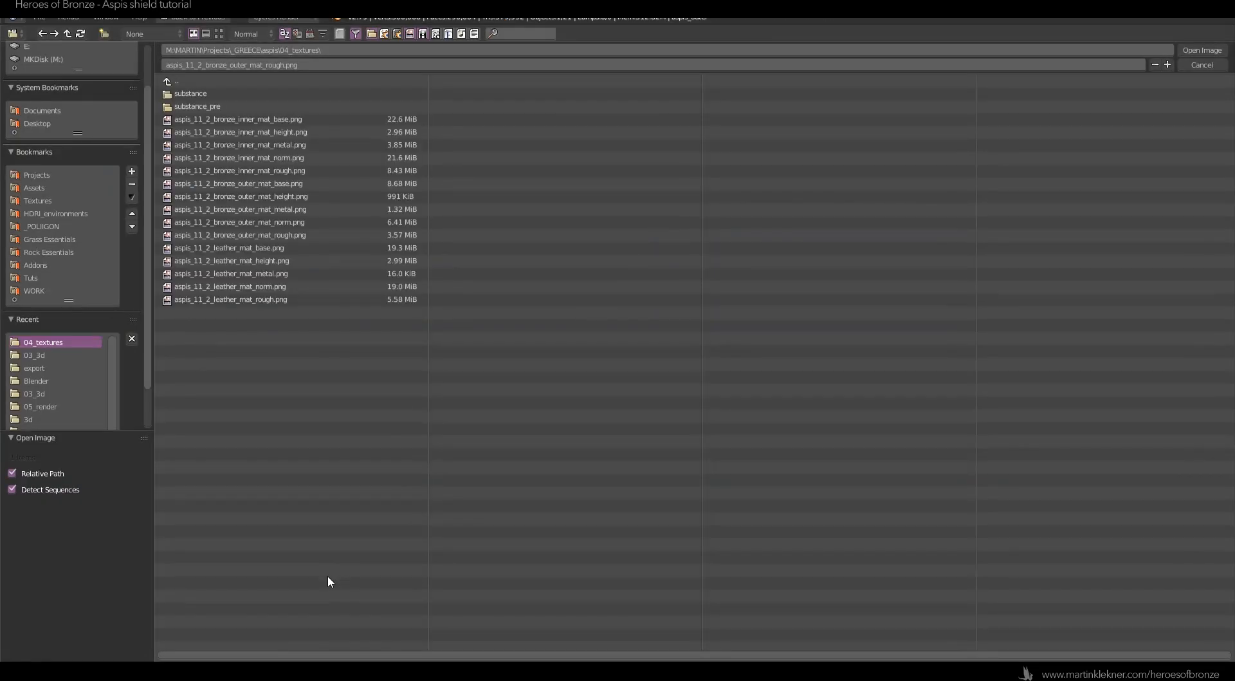
click(338, 574)
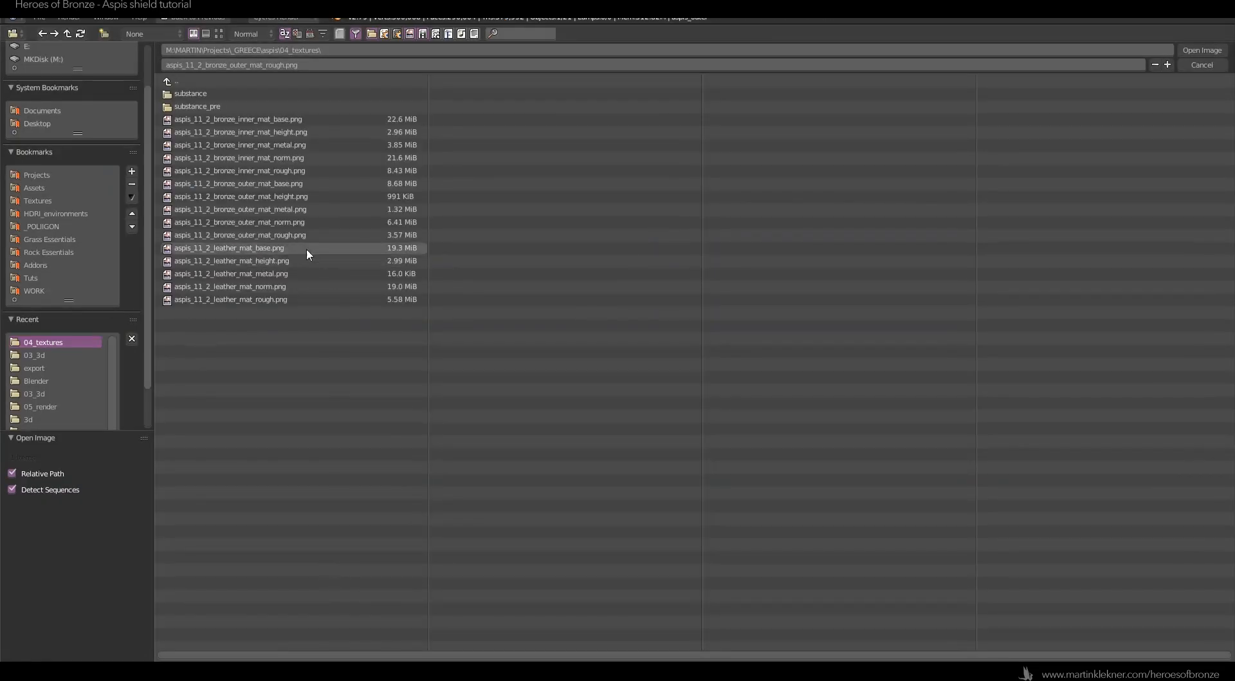
double_click(292, 221)
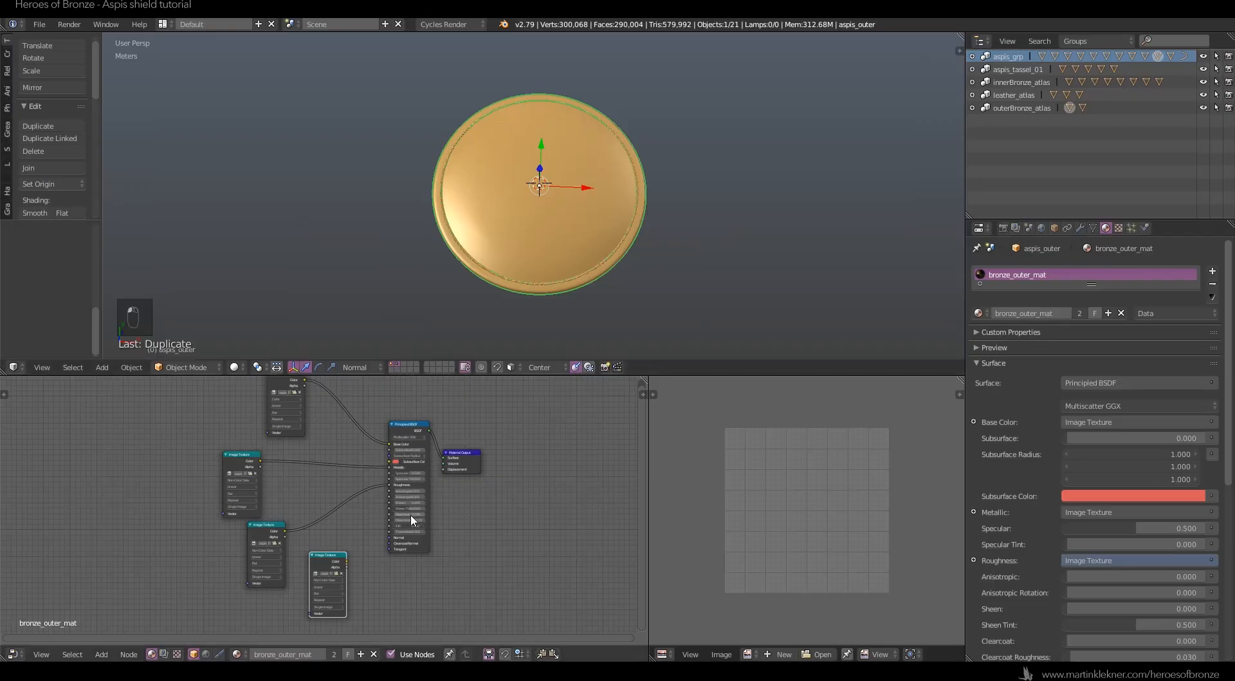
Connect the normal texture's Color output to the Principled BSDF's Normal input and insert a Normal Map node into that connection.
scroll(331, 478, down, 3)
scroll(318, 477, up, 4)
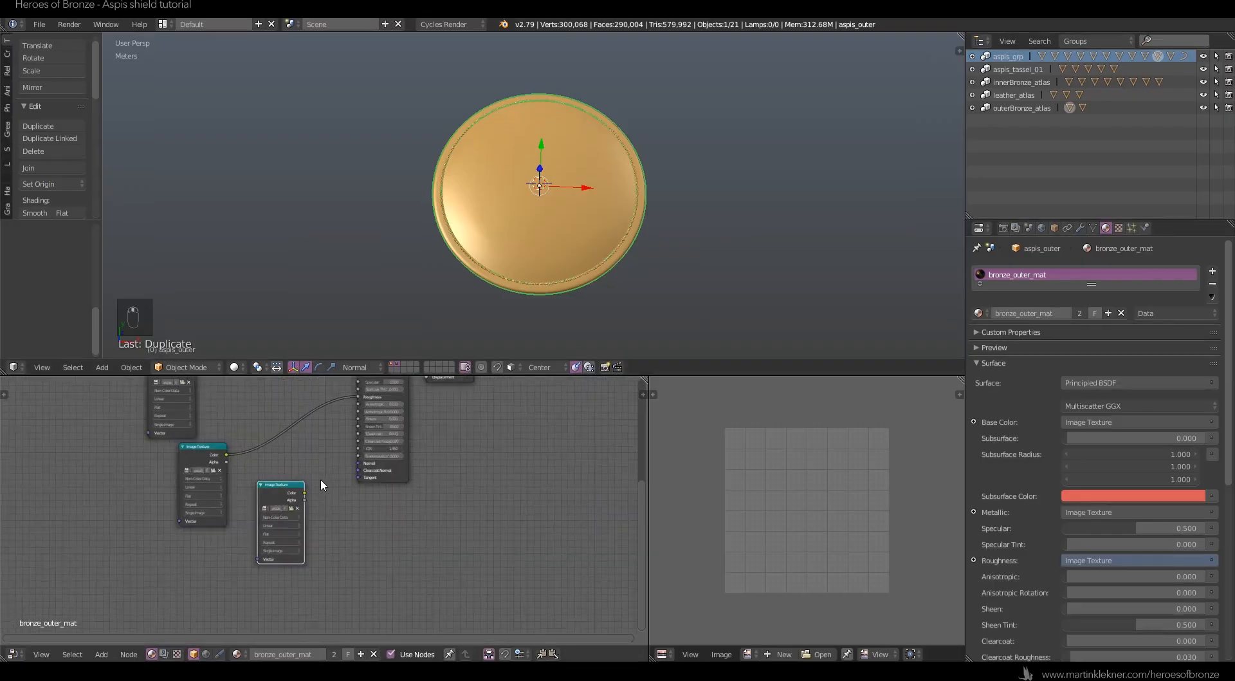
drag(301, 490, 363, 456)
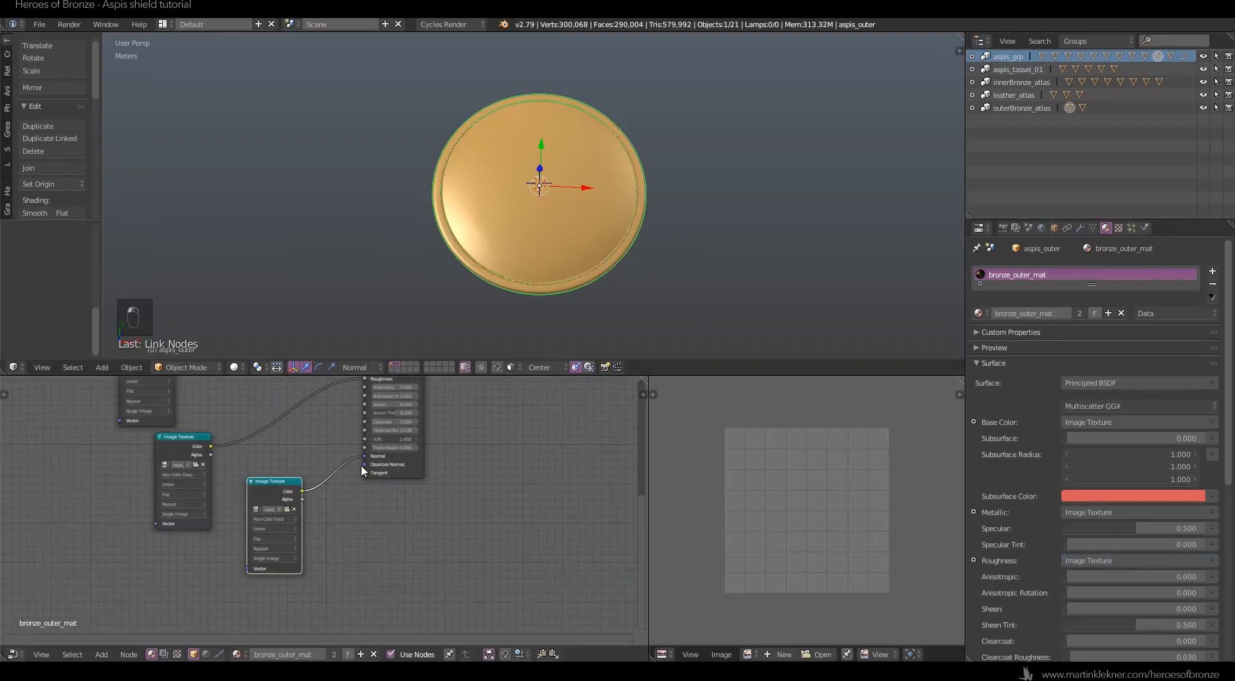
key(shift+a)
click(338, 457)
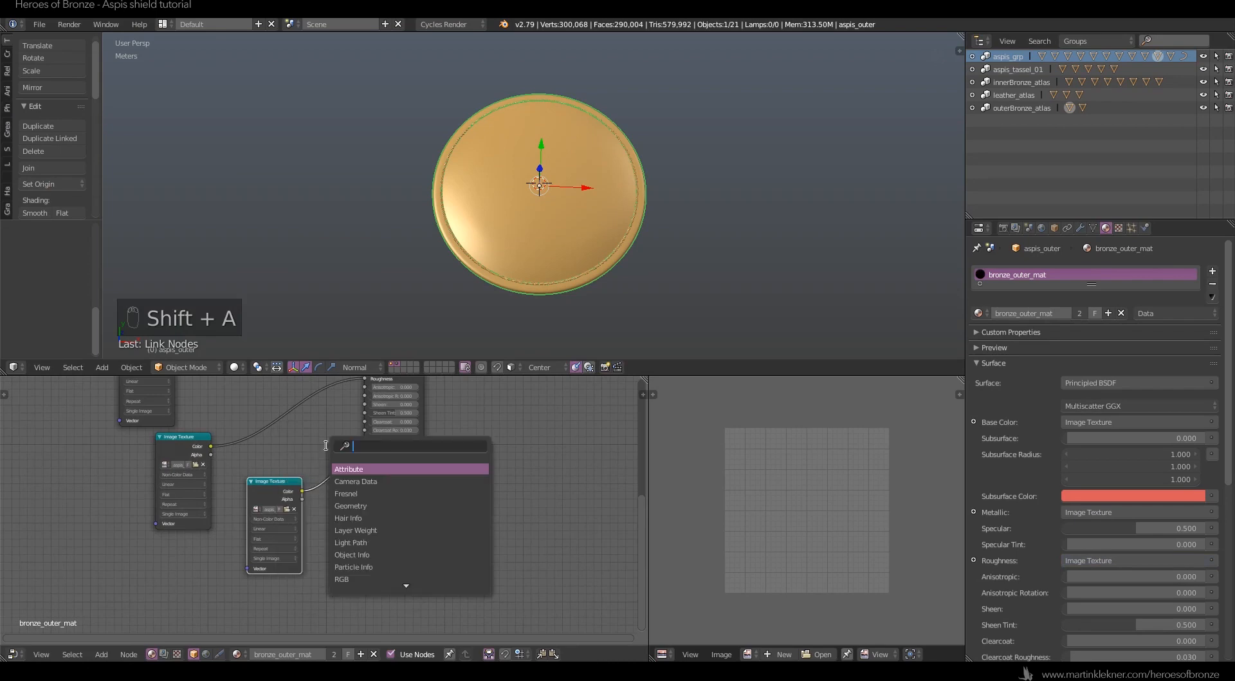
text(no)
click(363, 505)
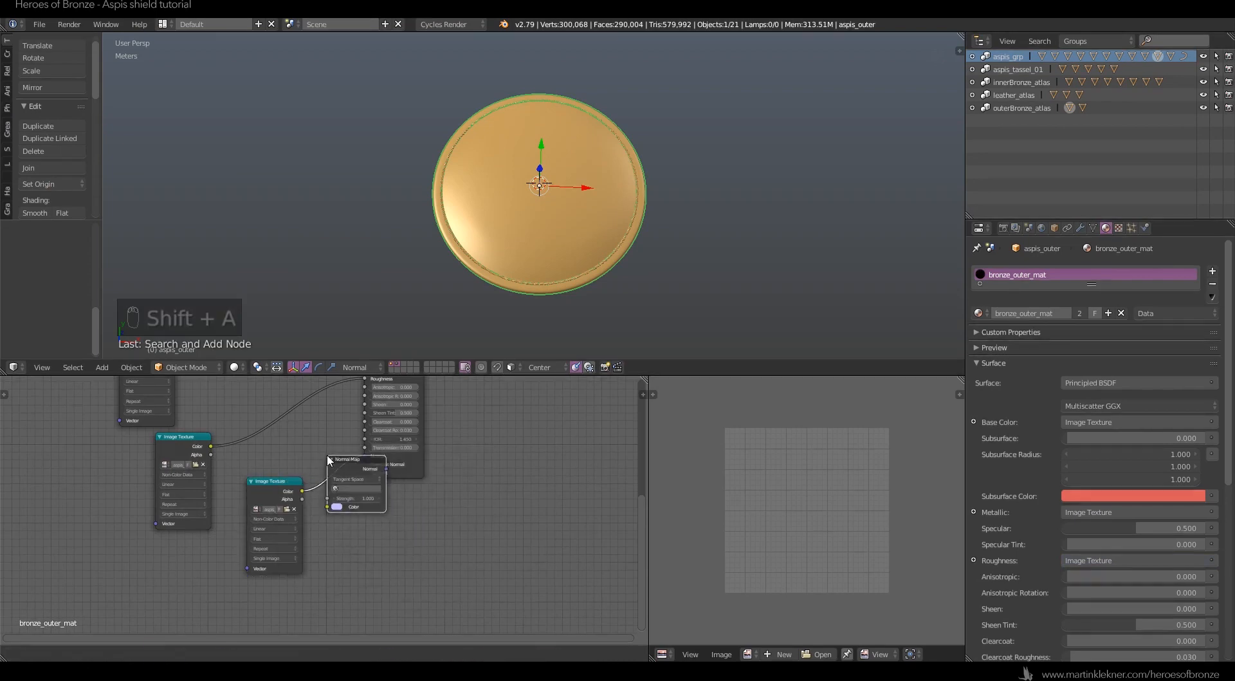
click(328, 458)
Select the Material Output node and switch the viewport shading to Rendered.
middle_drag(328, 459, 259, 586)
click(495, 445)
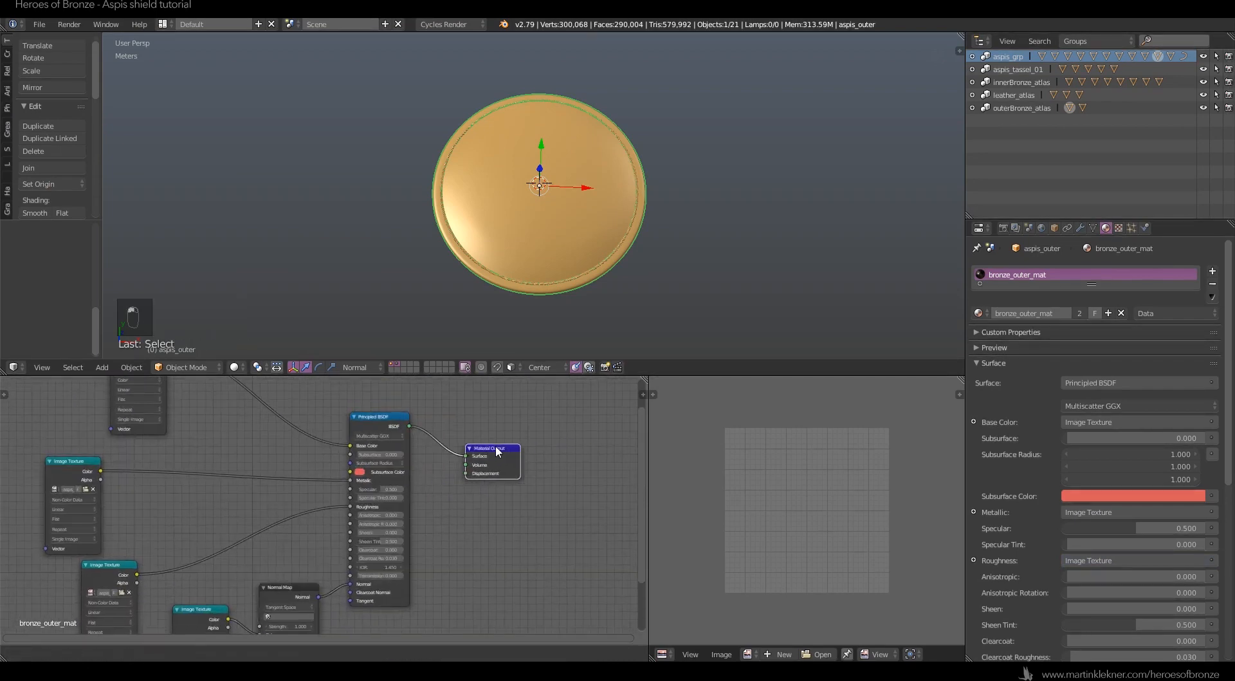
click(234, 367)
click(258, 284)
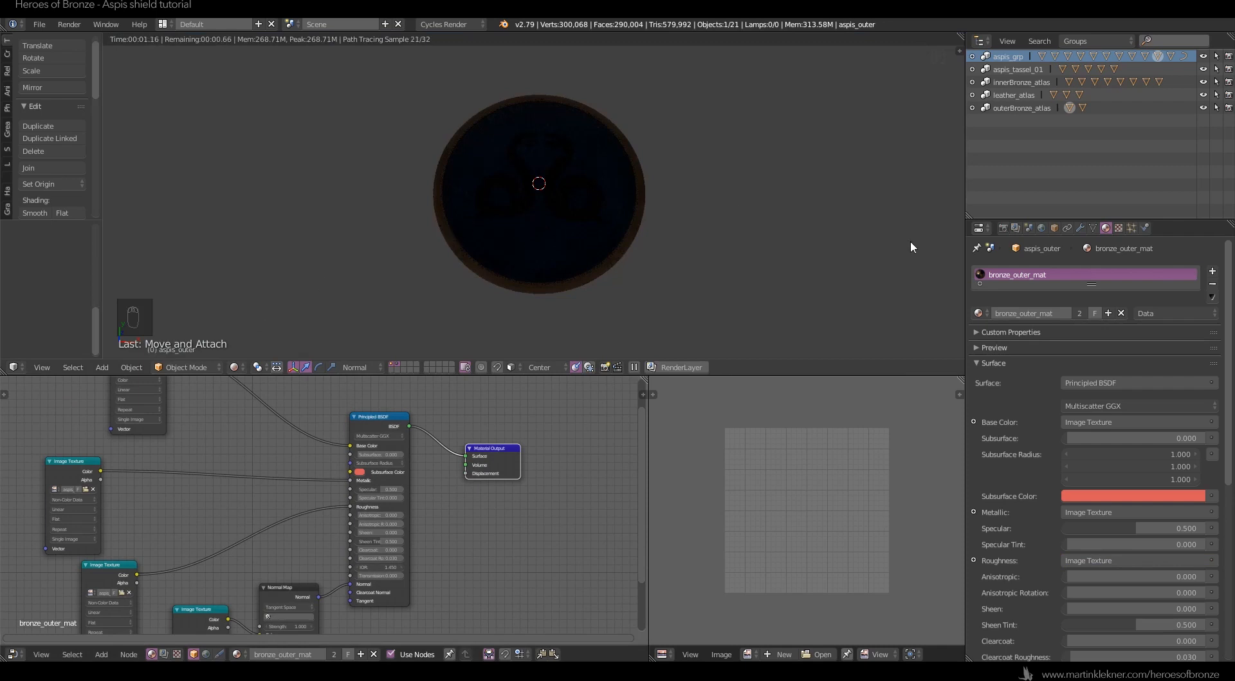
Enable nodes for the World surface and use an Environment Texture as its background color.
click(1041, 228)
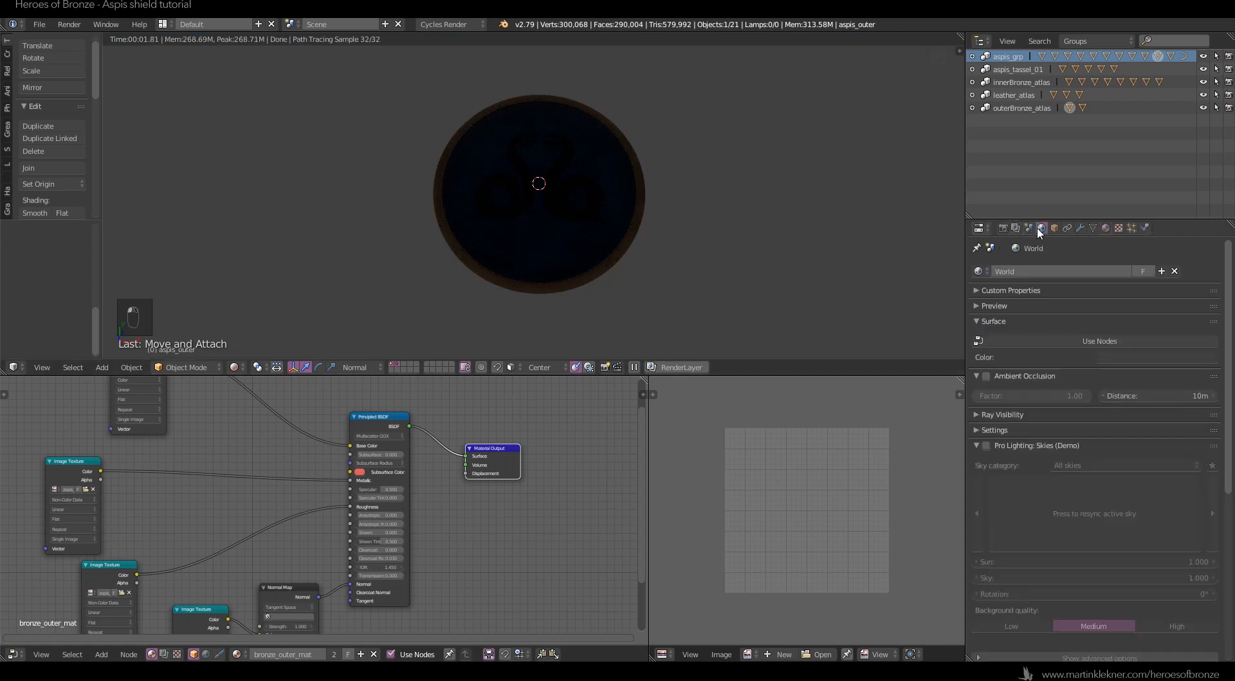
click(1111, 342)
click(1213, 364)
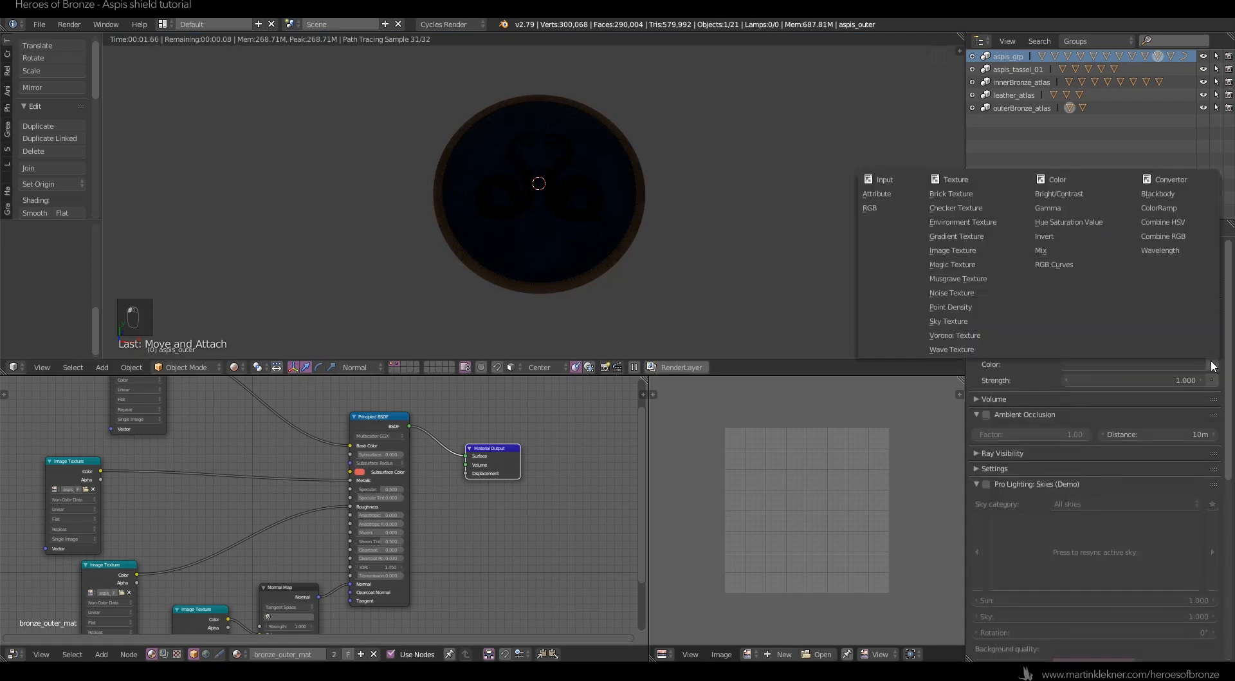
click(958, 222)
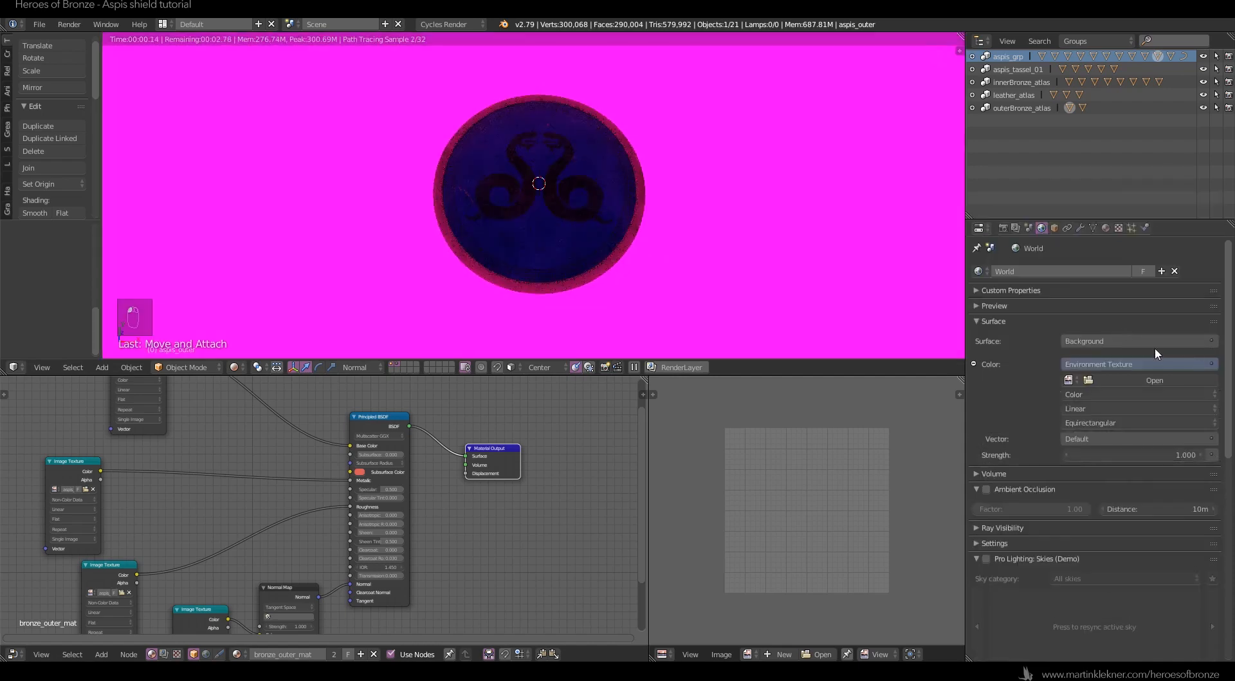
Load royal_esplanade_8k.hdr from the HDRI_environments folder as the world's environment image.
click(1171, 379)
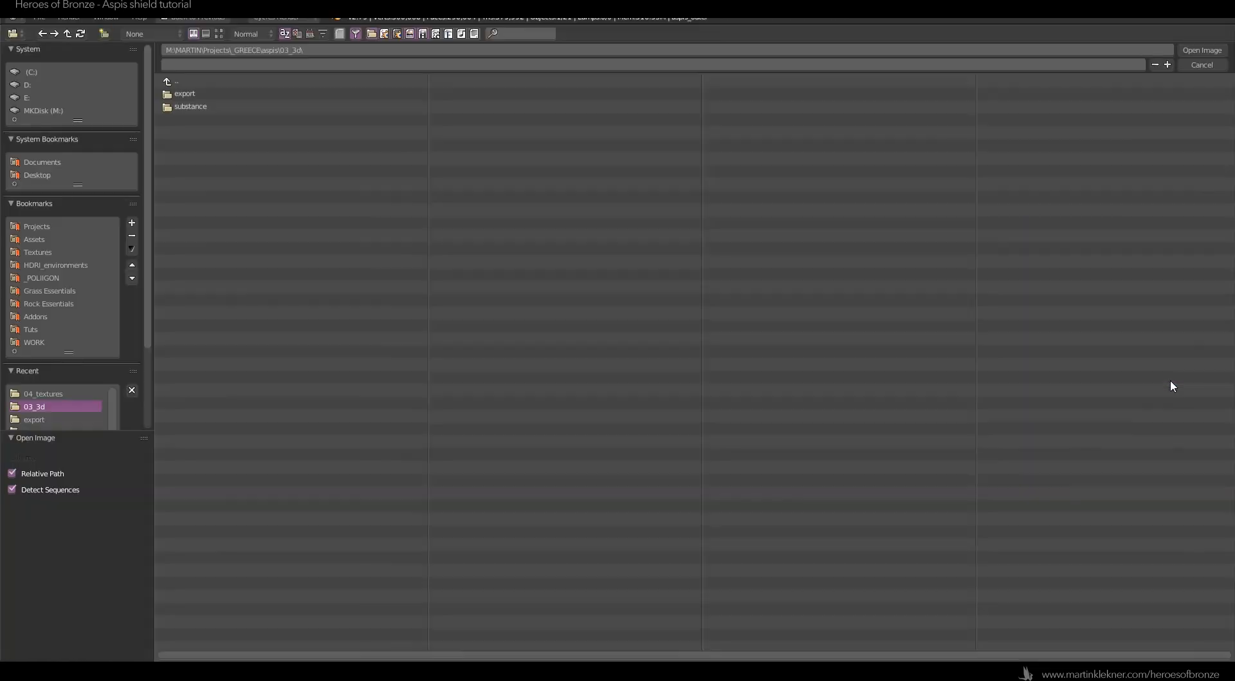
click(40, 265)
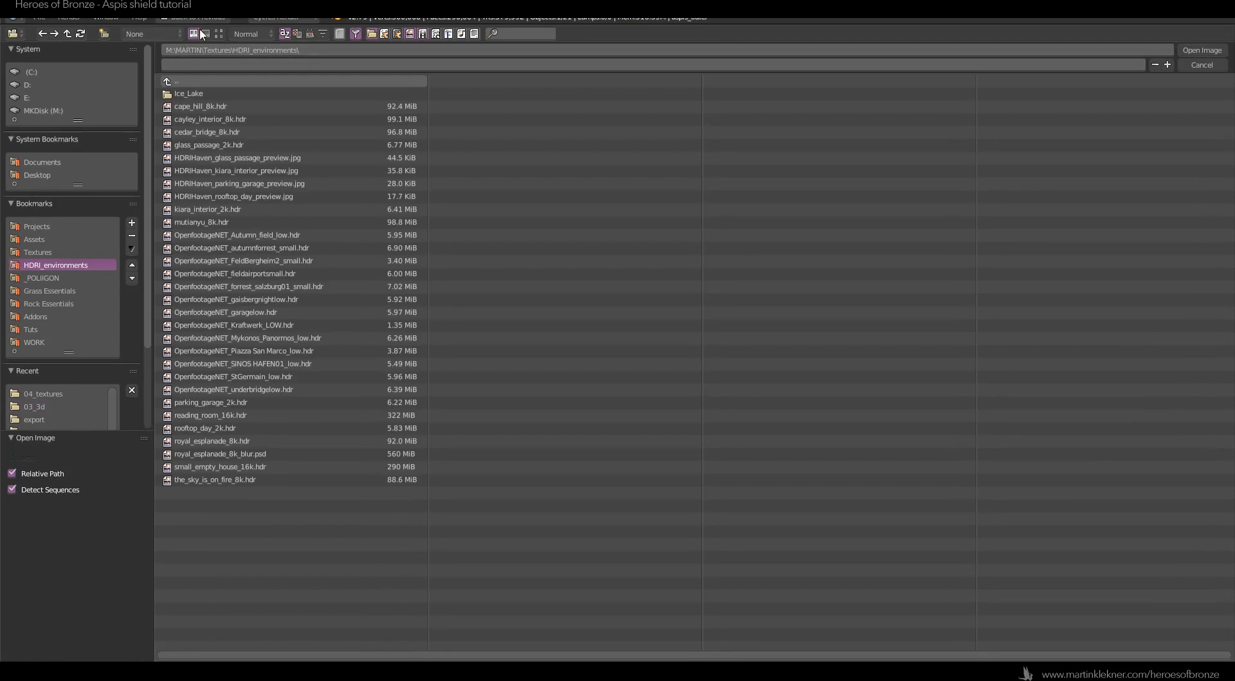
click(219, 33)
click(965, 321)
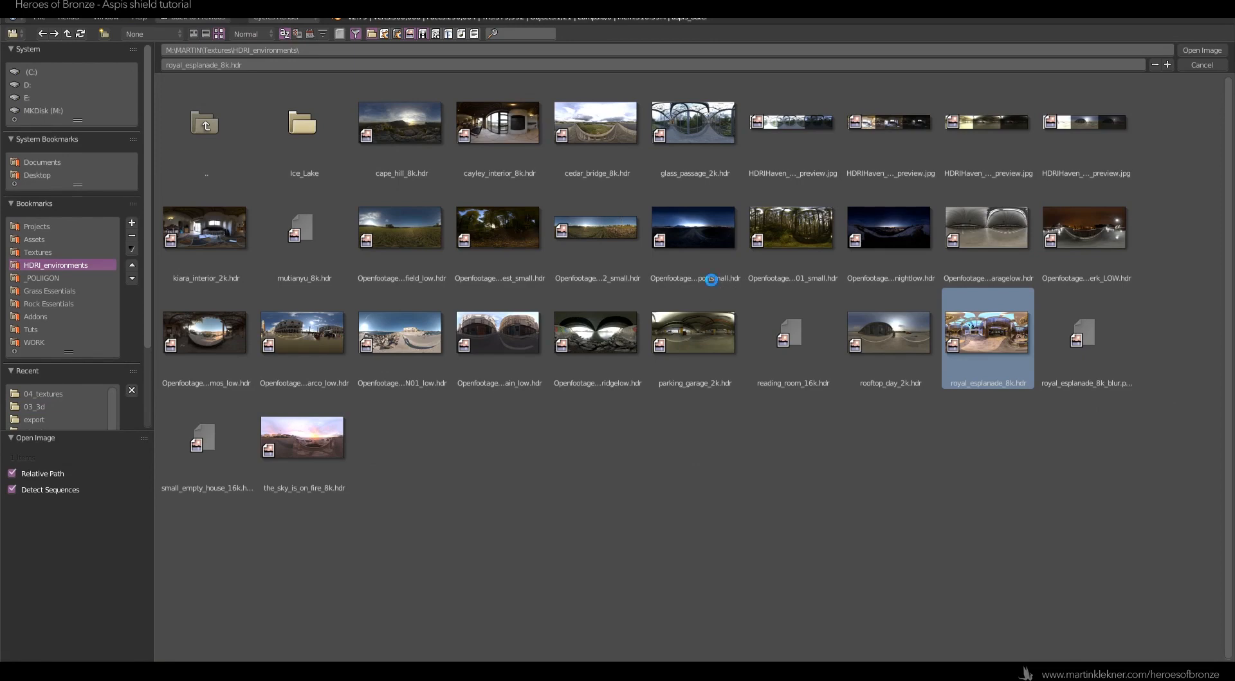
click(1180, 52)
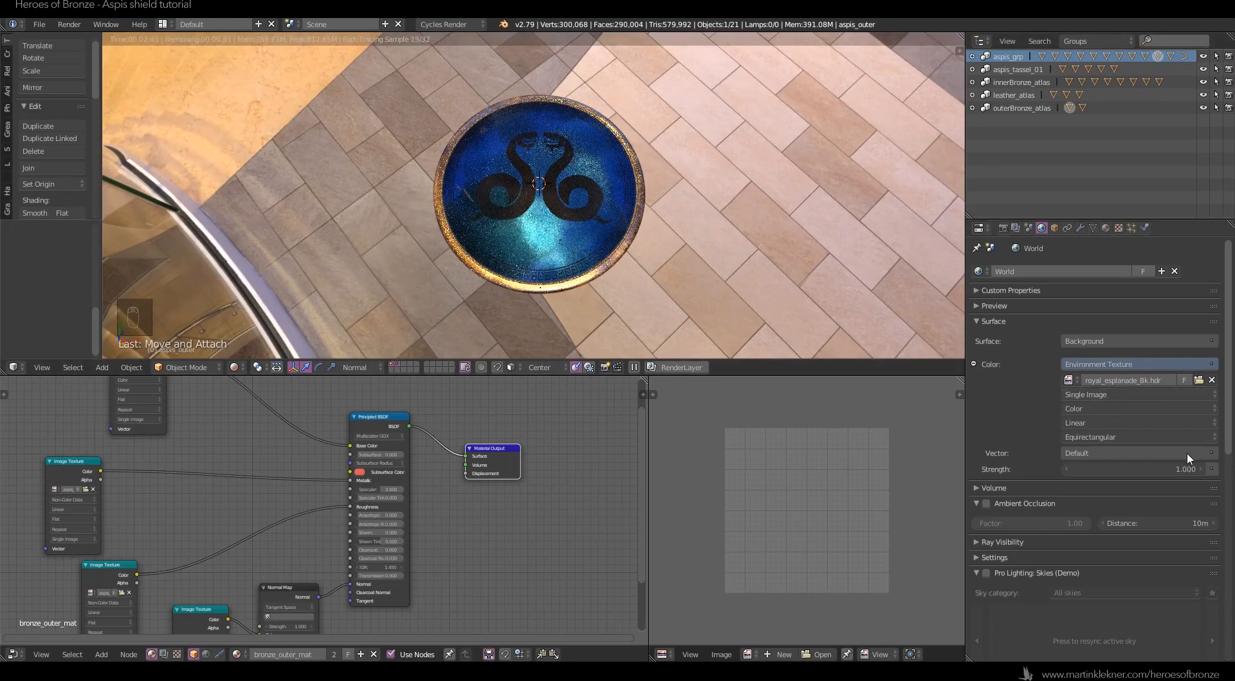
Replace the world's environment image with OpenfootageNET_SINOS HAFEN01_low.hdr, choosing it from the thumbnail previews.
click(1199, 380)
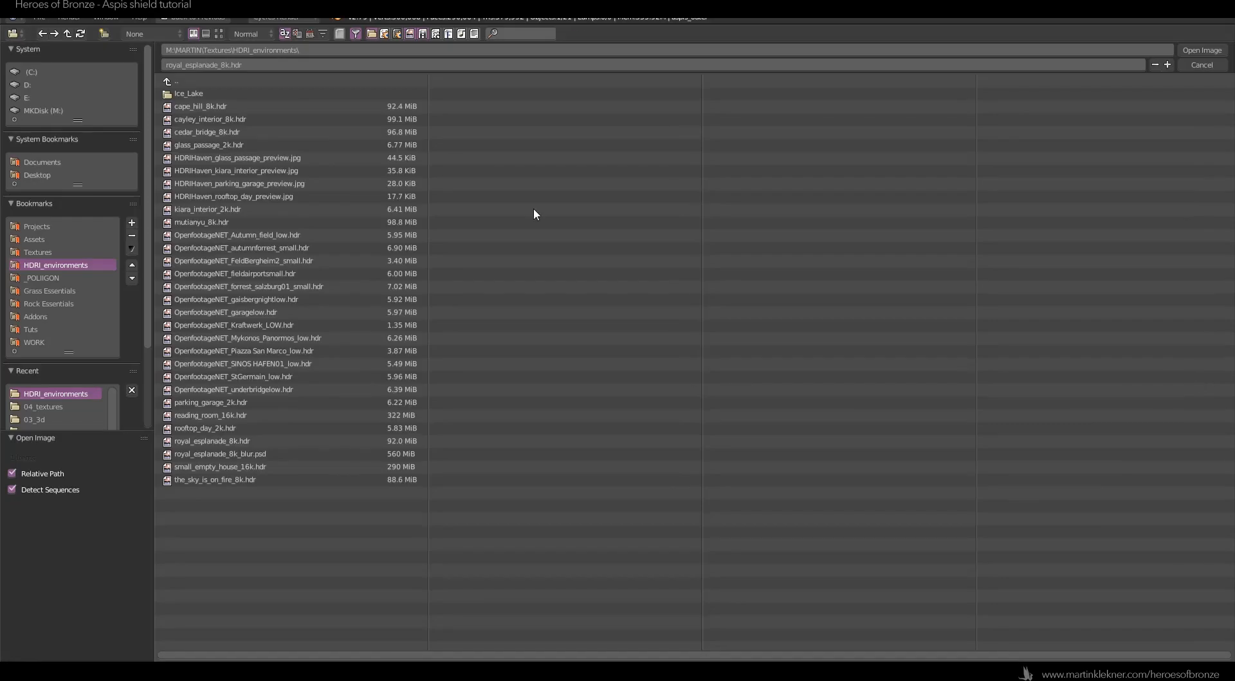
click(220, 32)
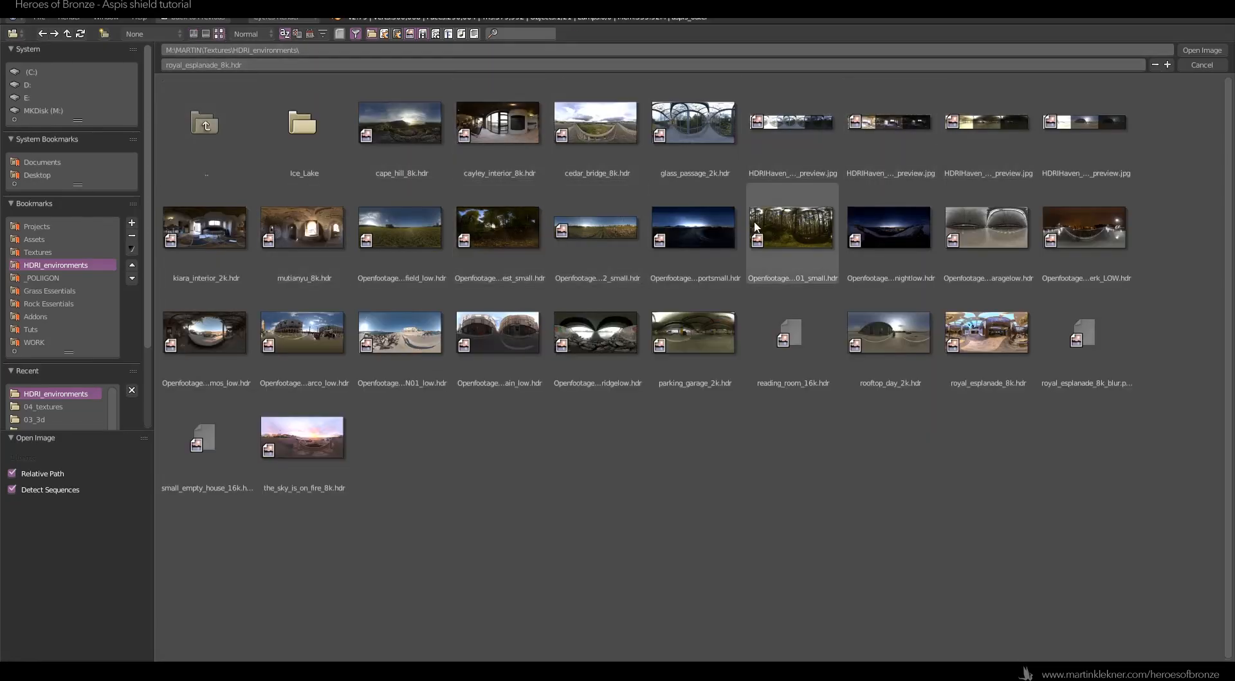
click(407, 327)
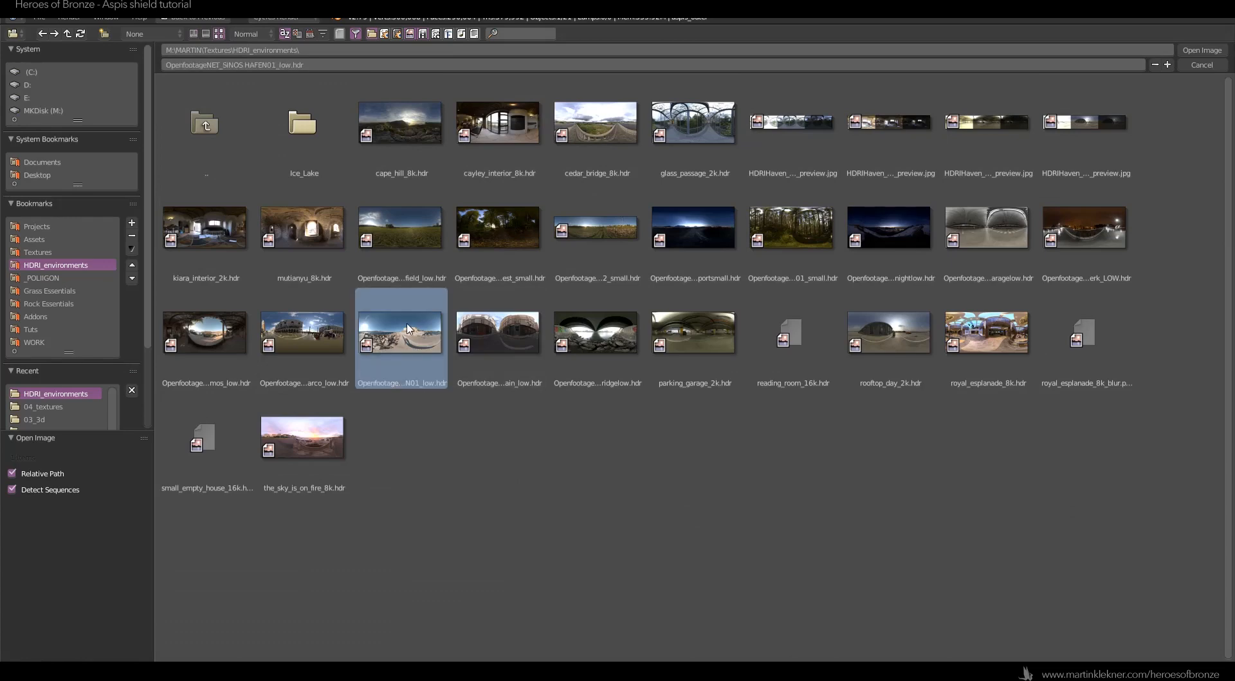
click(1194, 51)
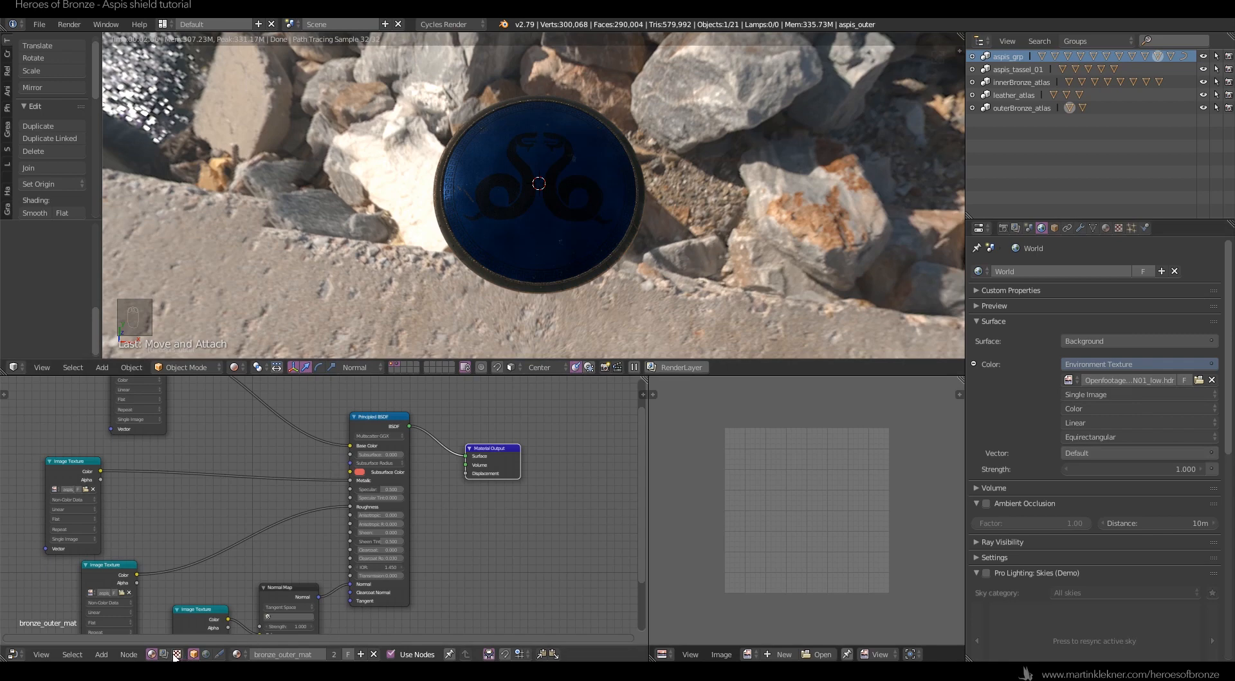
Show the World node tree and add Texture Coordinate and Mapping nodes to the Environment Texture.
click(206, 653)
middle_drag(276, 541, 416, 515)
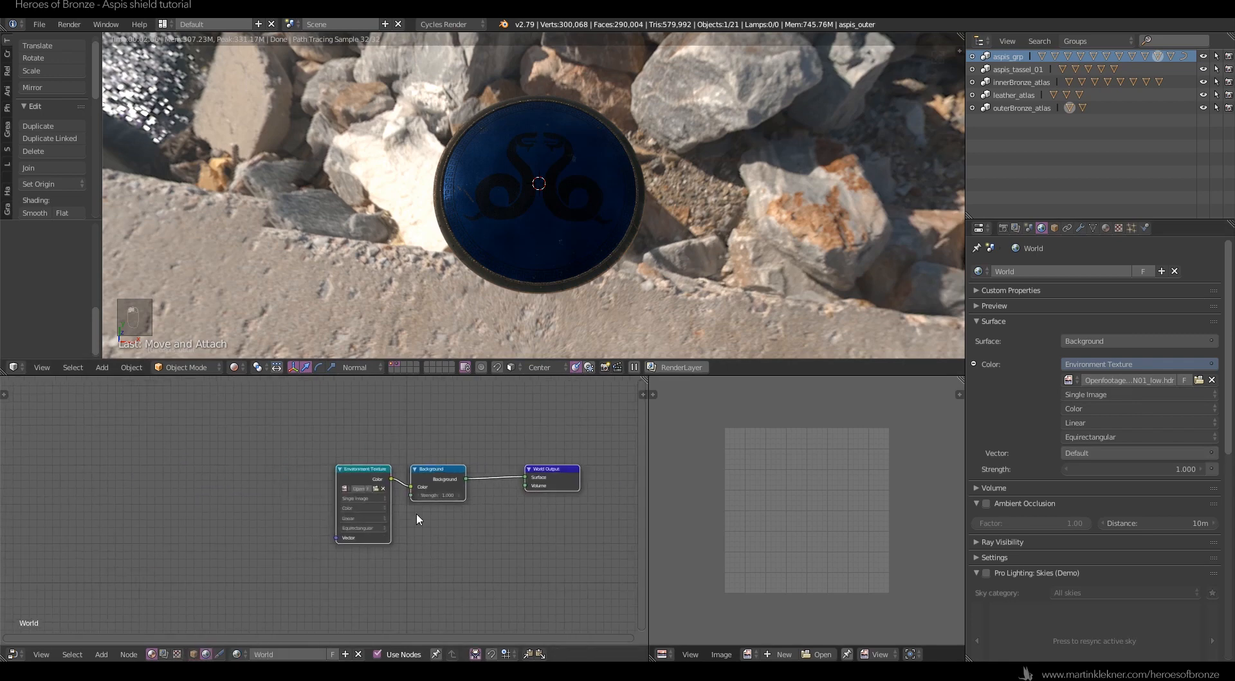
click(346, 476)
key(ctrl+t)
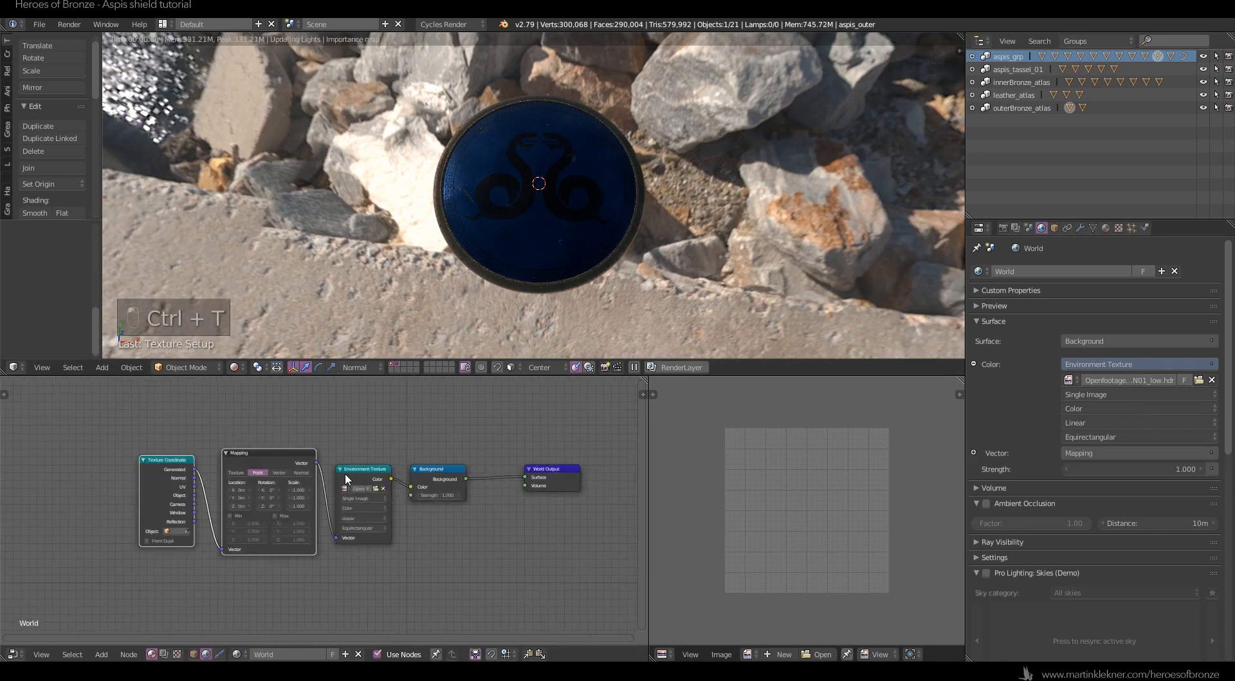
Rotate the environment image about the Z axis with the Mapping node's rotation.
click(302, 504)
key(Return)
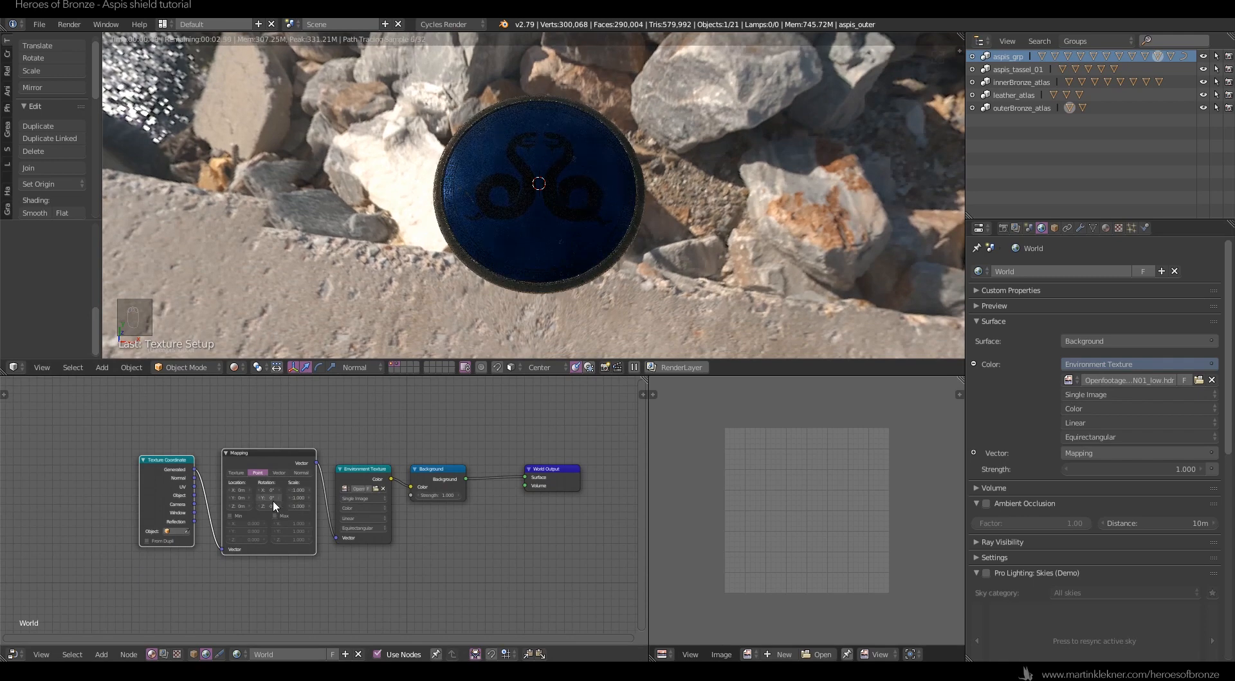
click(273, 498)
text(0d)
key(Return)
key(Return)
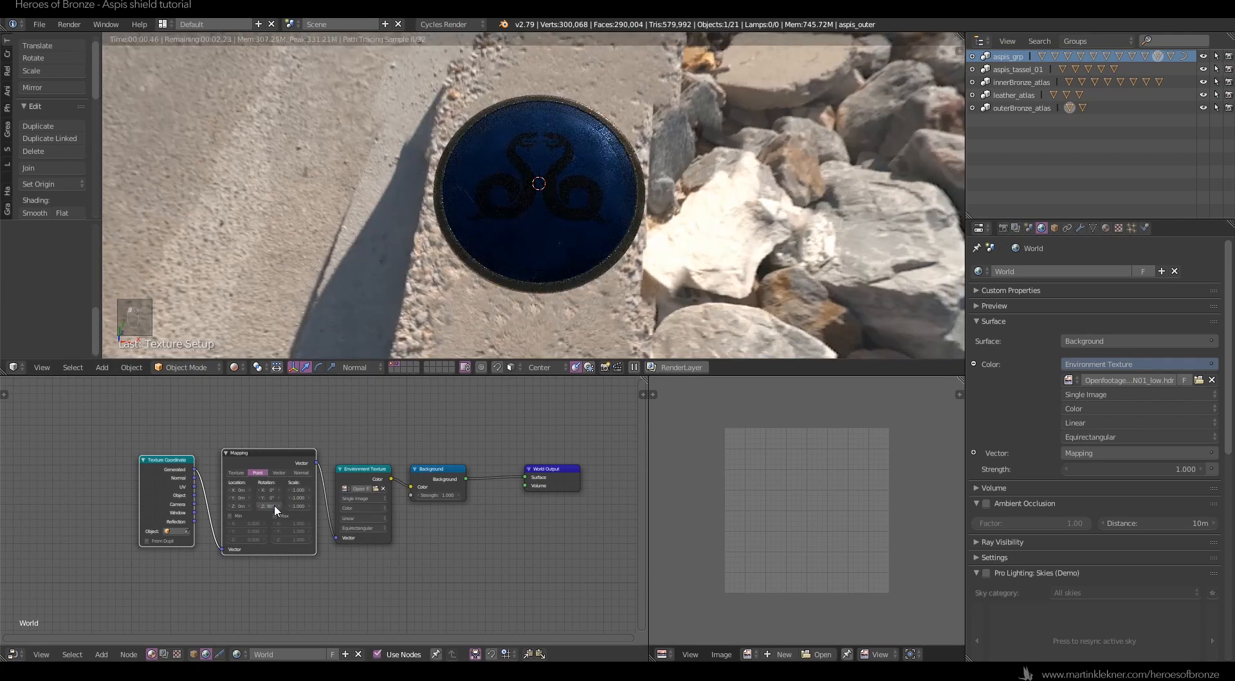
click(274, 505)
drag(274, 505, 251, 505)
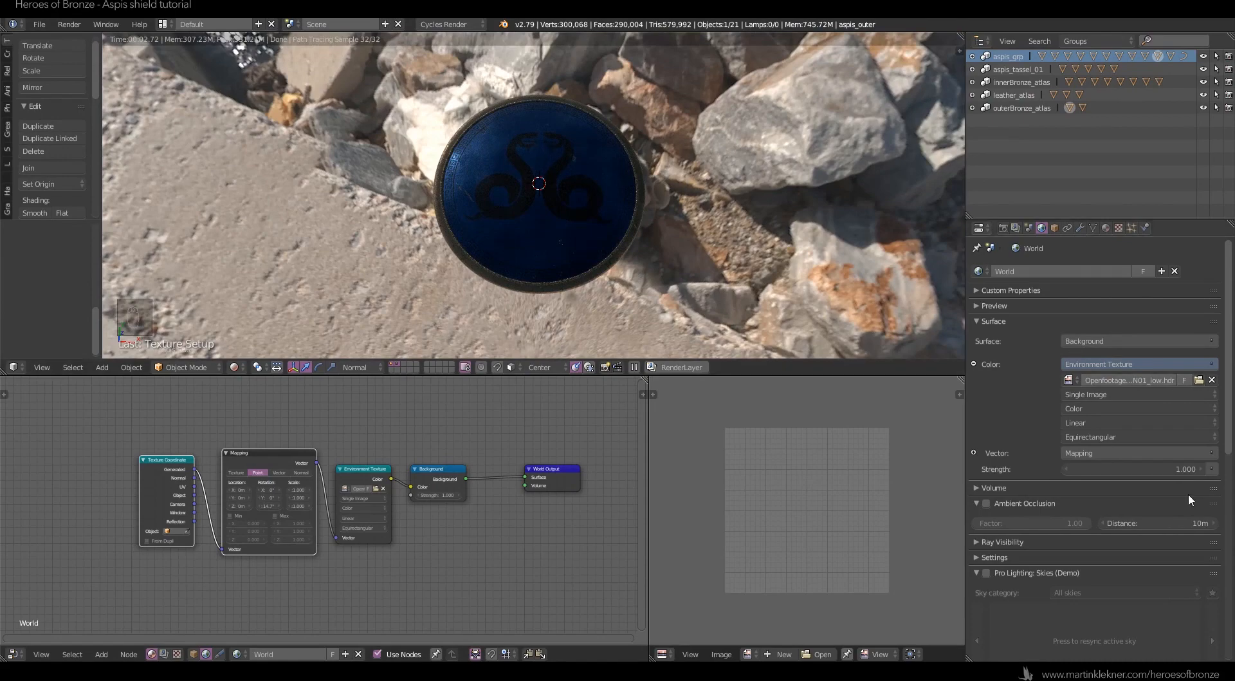
Set the world background's Strength to 8.
click(1191, 470)
text(8)
key(Return)
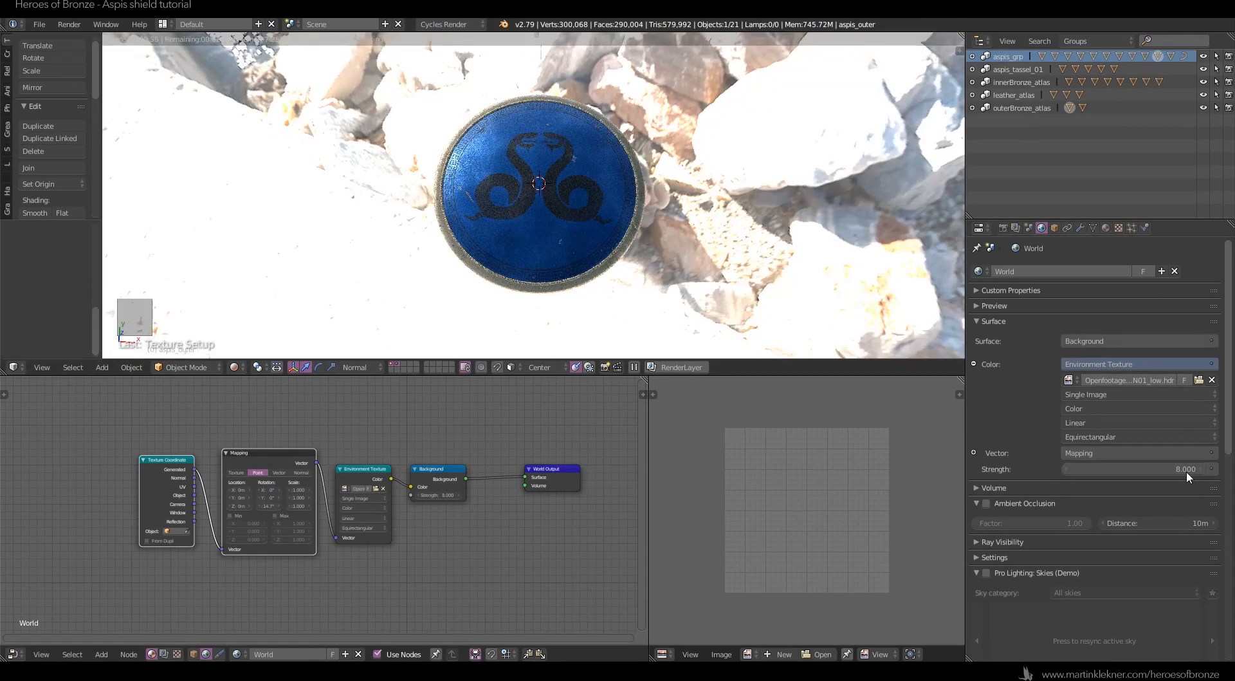
Make the render background transparent in the Film settings and collapse that section.
click(1003, 229)
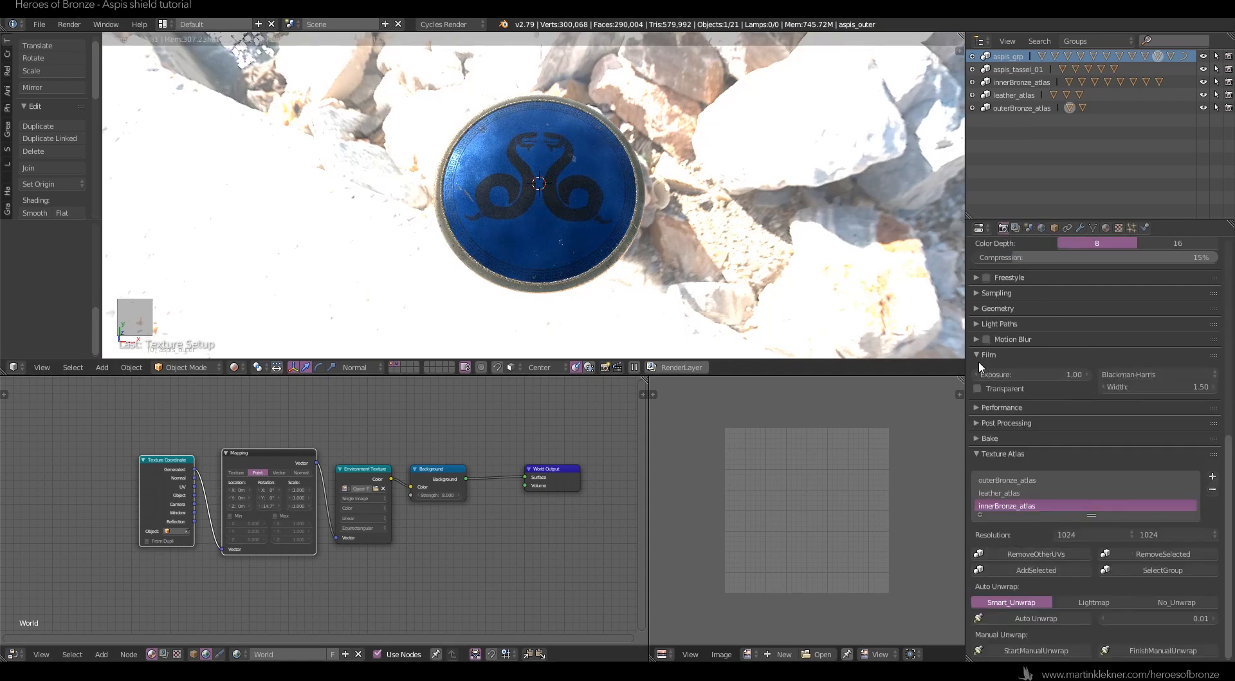
click(977, 388)
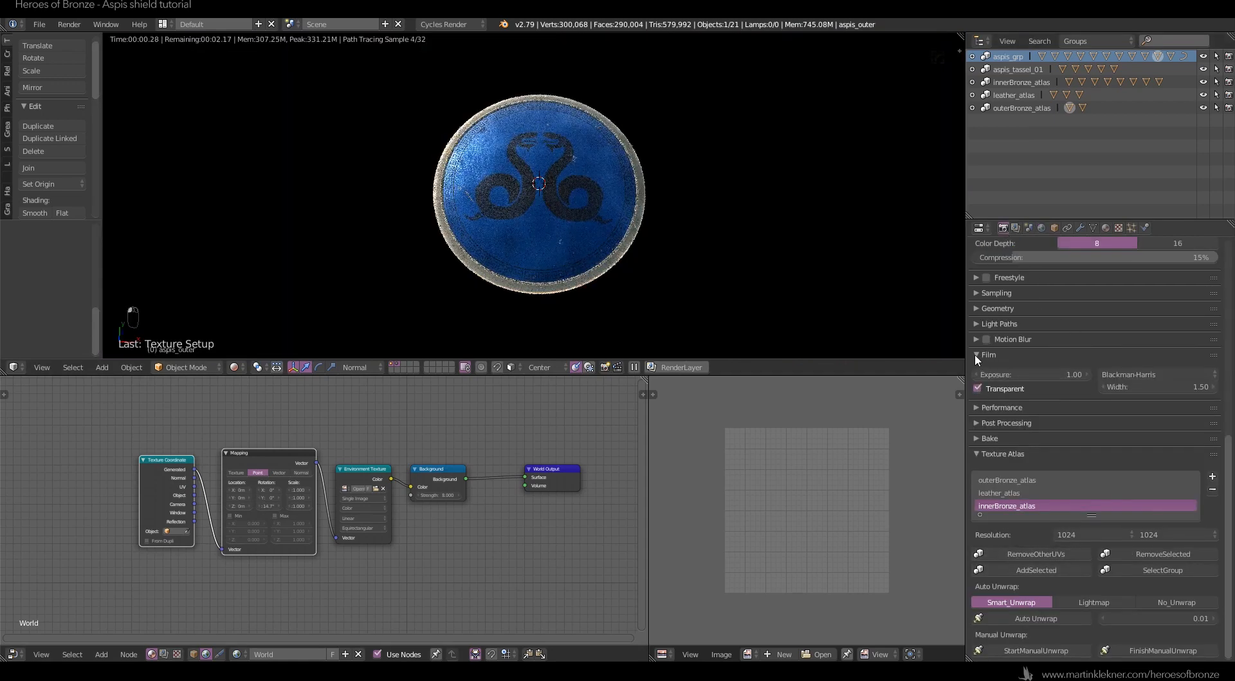
click(975, 354)
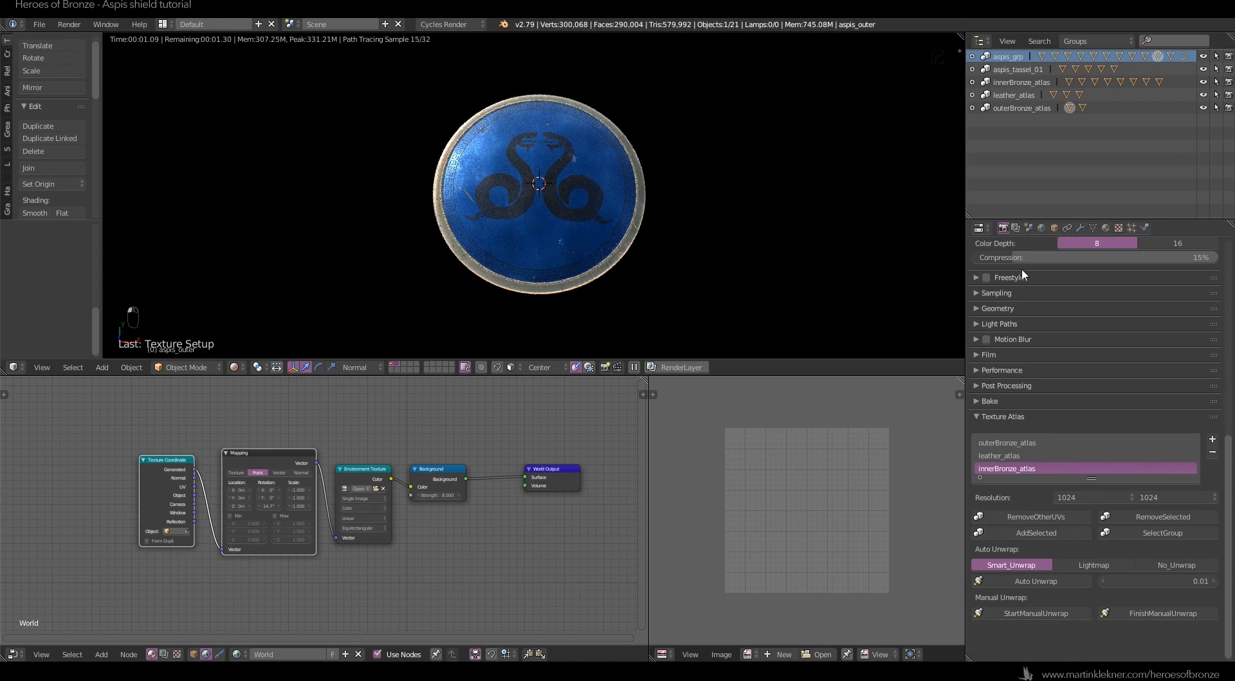
Set the world background's Strength to 2.
click(1043, 227)
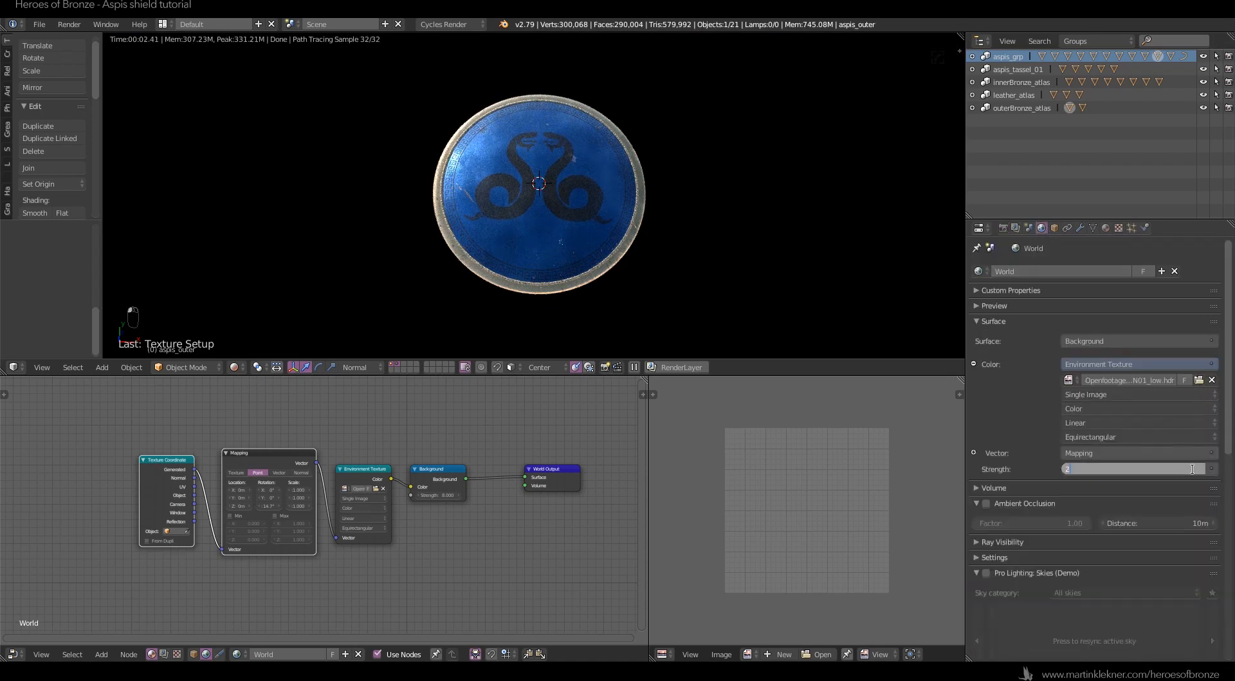
key(Return)
scroll(561, 187, down, 5)
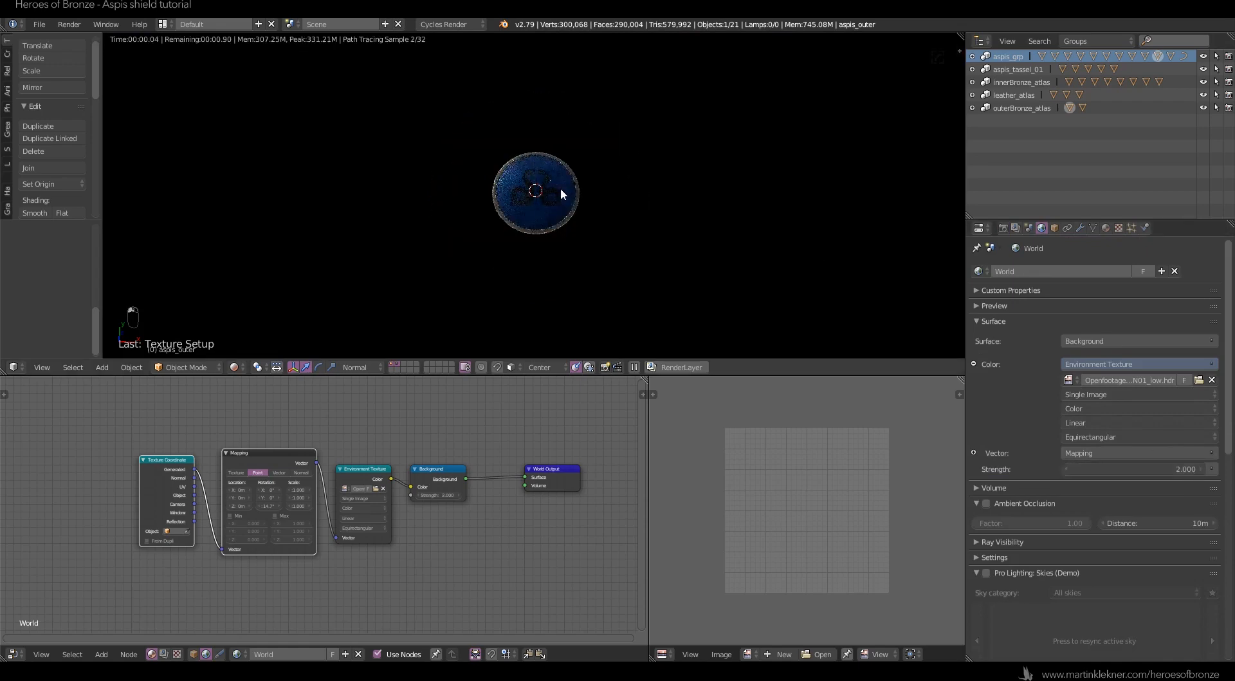
scroll(557, 190, up, 6)
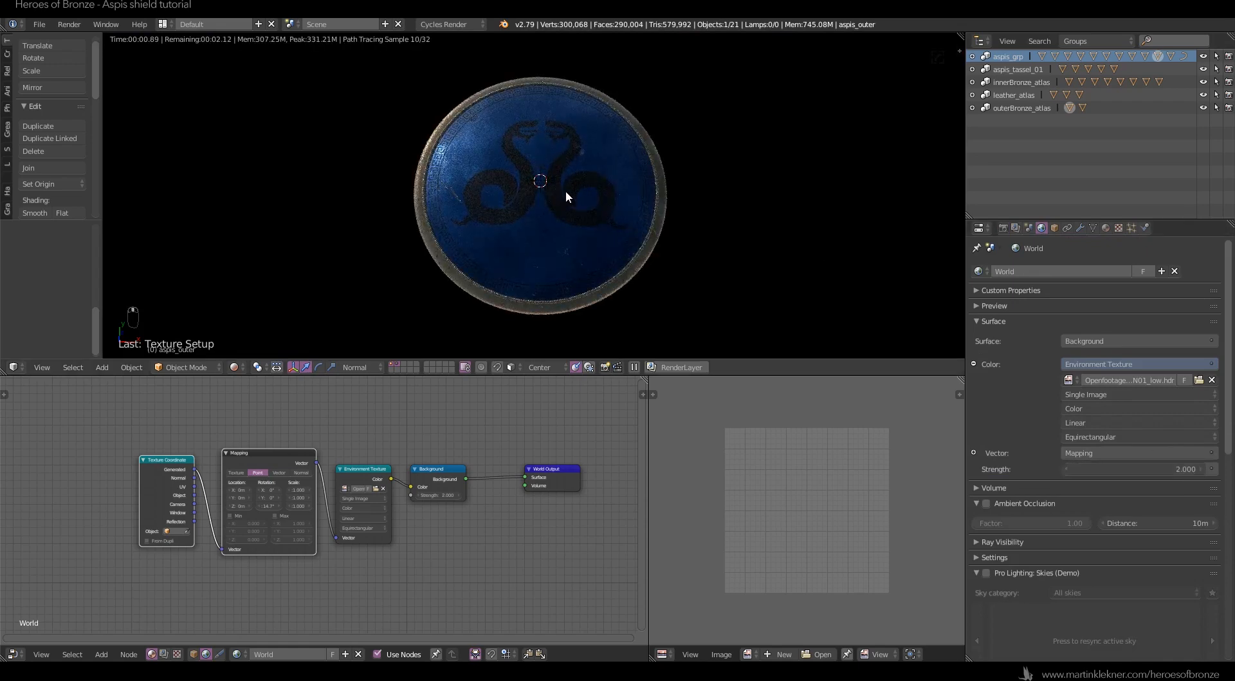
Add a Sun lamp to the scene.
key(shift+a)
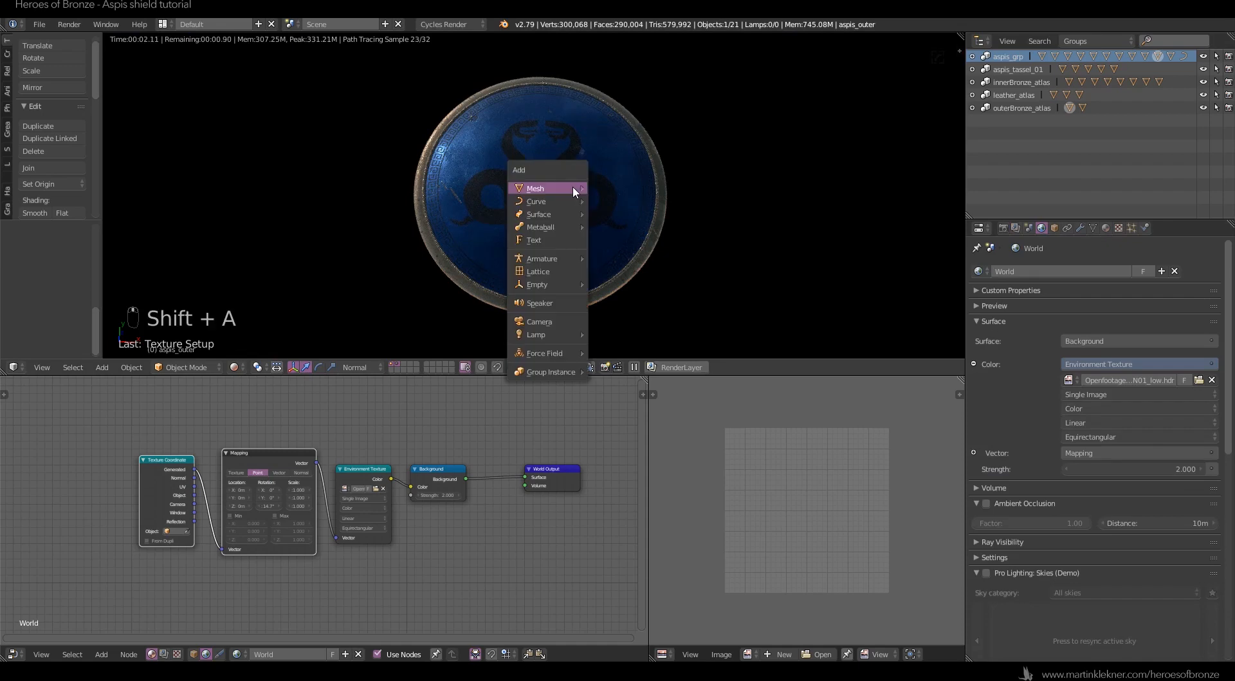
mouse_move(550, 331)
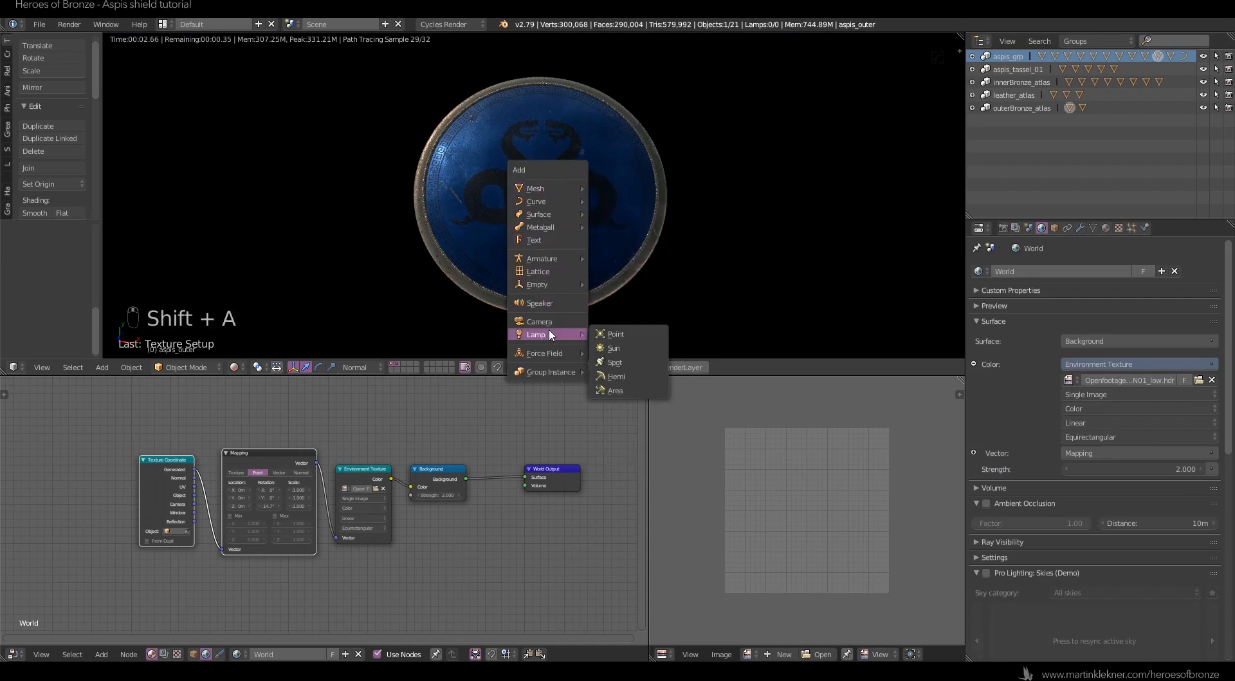
click(637, 346)
scroll(744, 215, down, 3)
middle_drag(721, 225, 584, 163)
Rotate the Sun lamp and move it beyond the shield's edge in solid shading, and return the viewport to rendered shading.
click(235, 367)
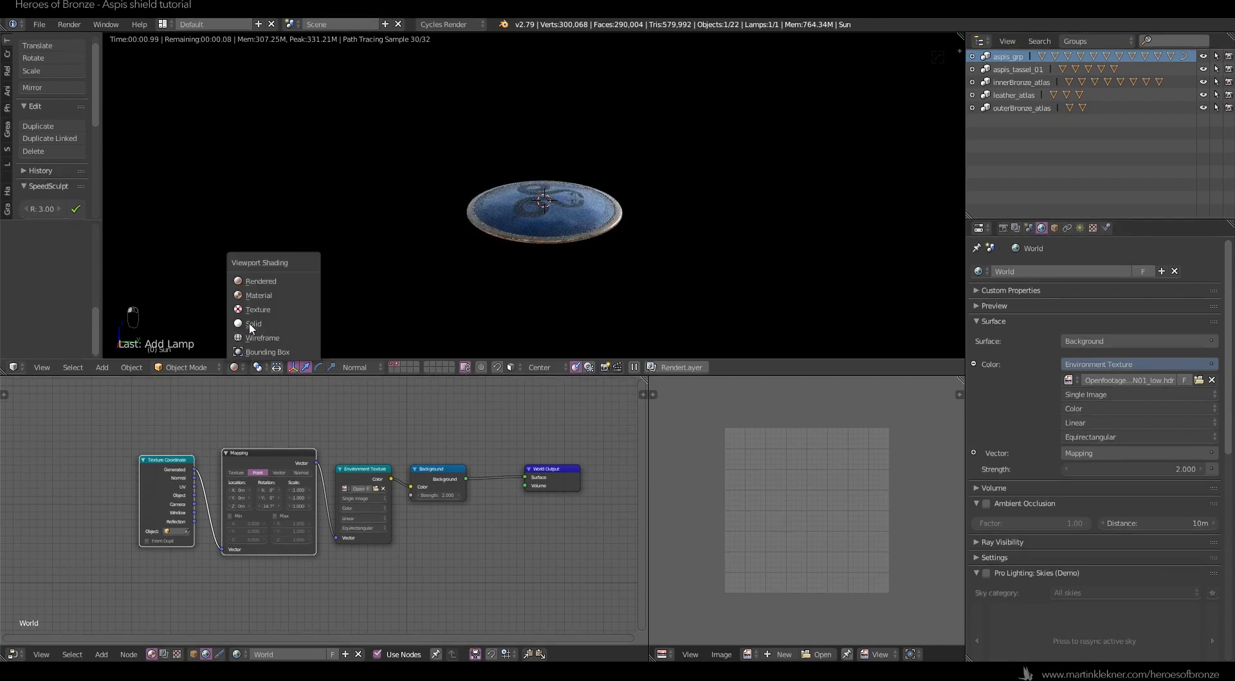
click(256, 310)
key(r)
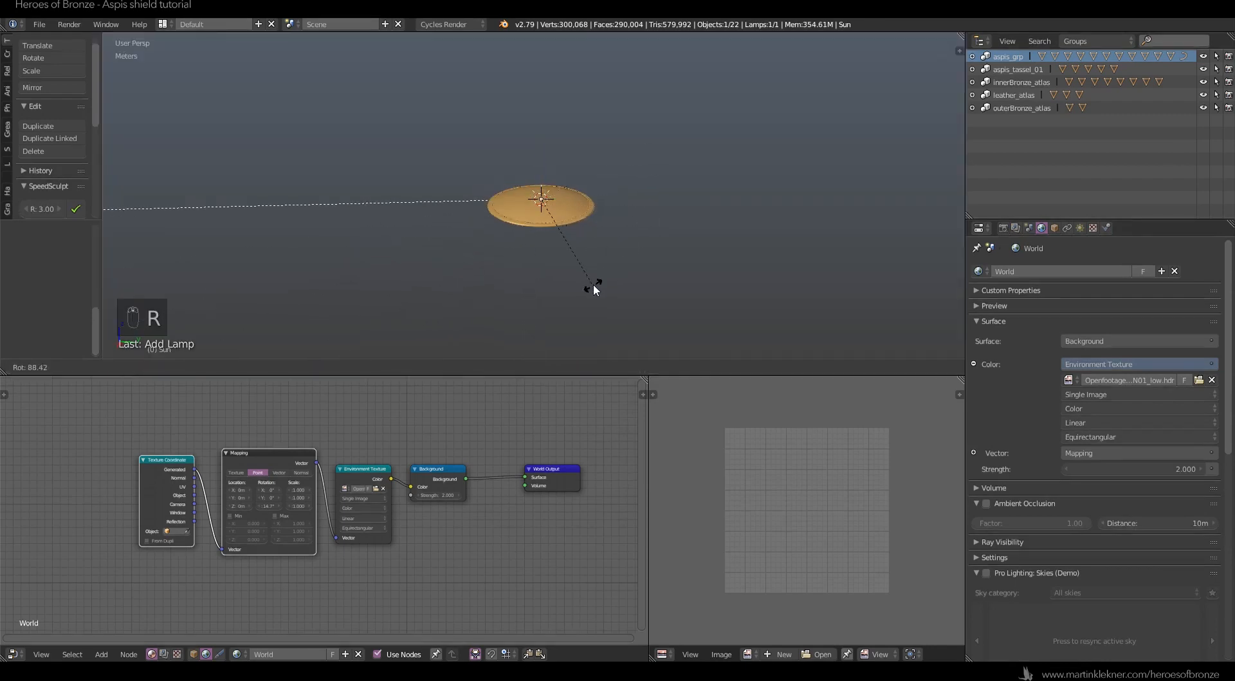
click(593, 283)
key(g)
click(743, 276)
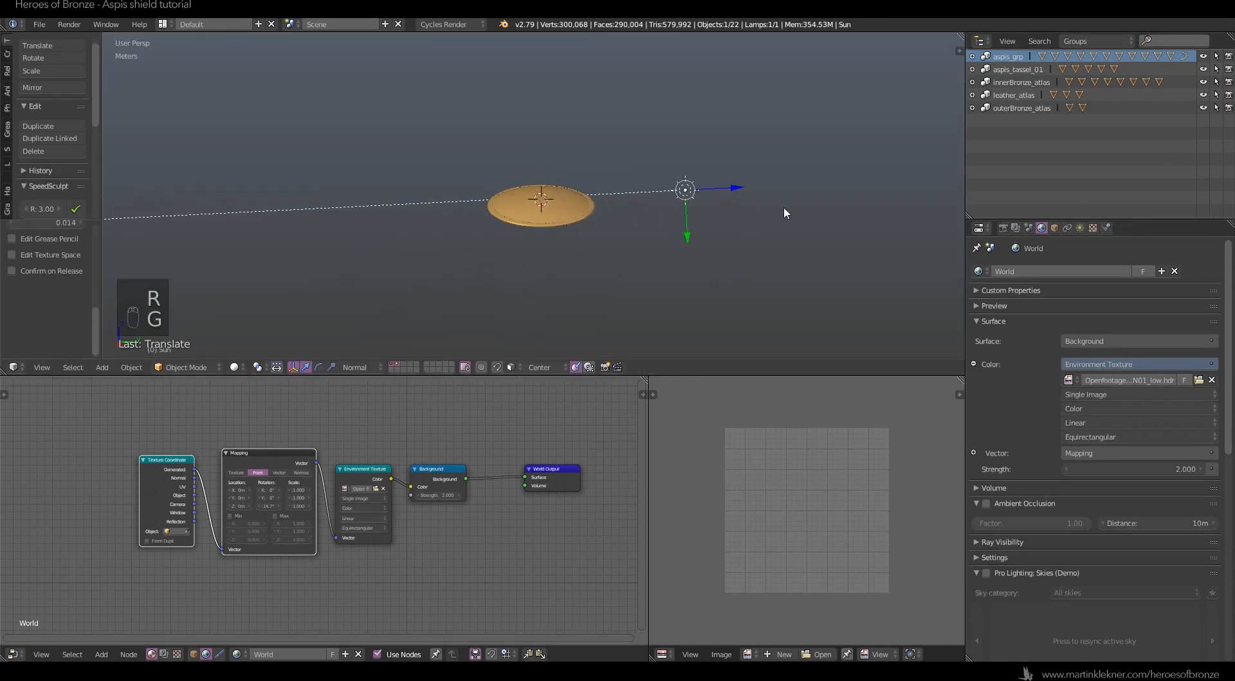
key(r)
click(831, 214)
middle_drag(555, 293, 735, 336)
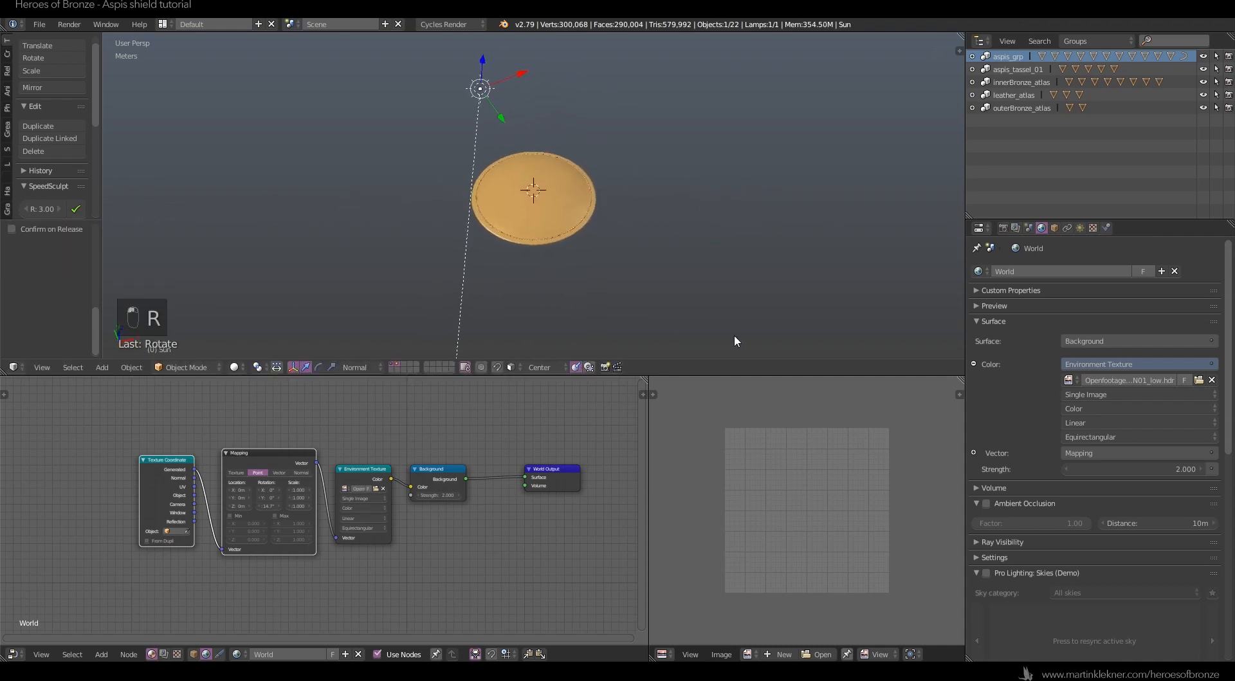
click(233, 366)
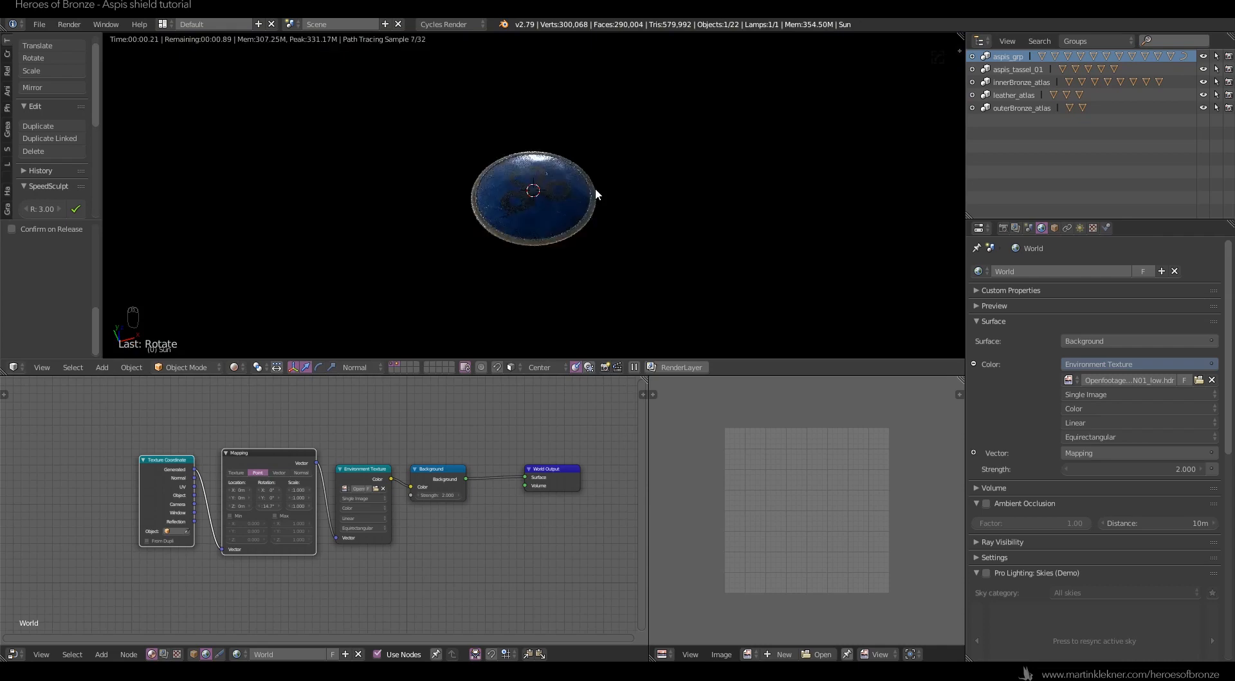
scroll(628, 210, up, 5)
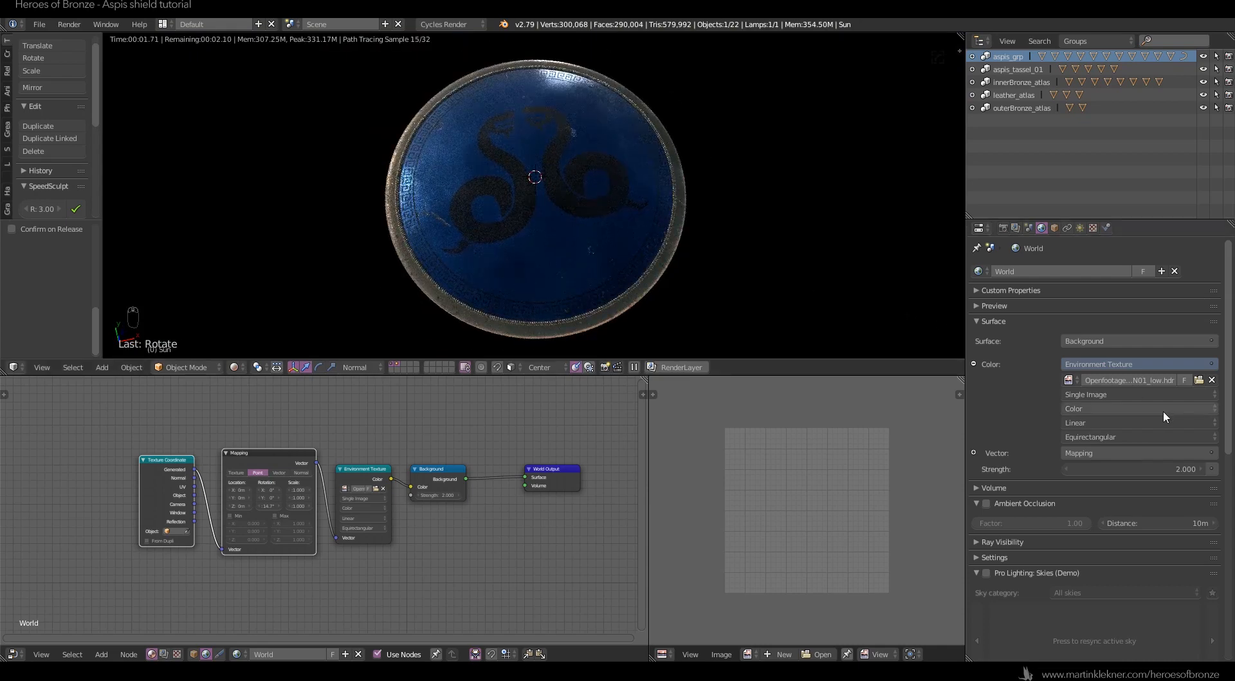
Load OpenfootageNET_Piazza San Marco_low.hdr from the HDRI_environments folder as the world's environment image.
click(1199, 380)
click(220, 34)
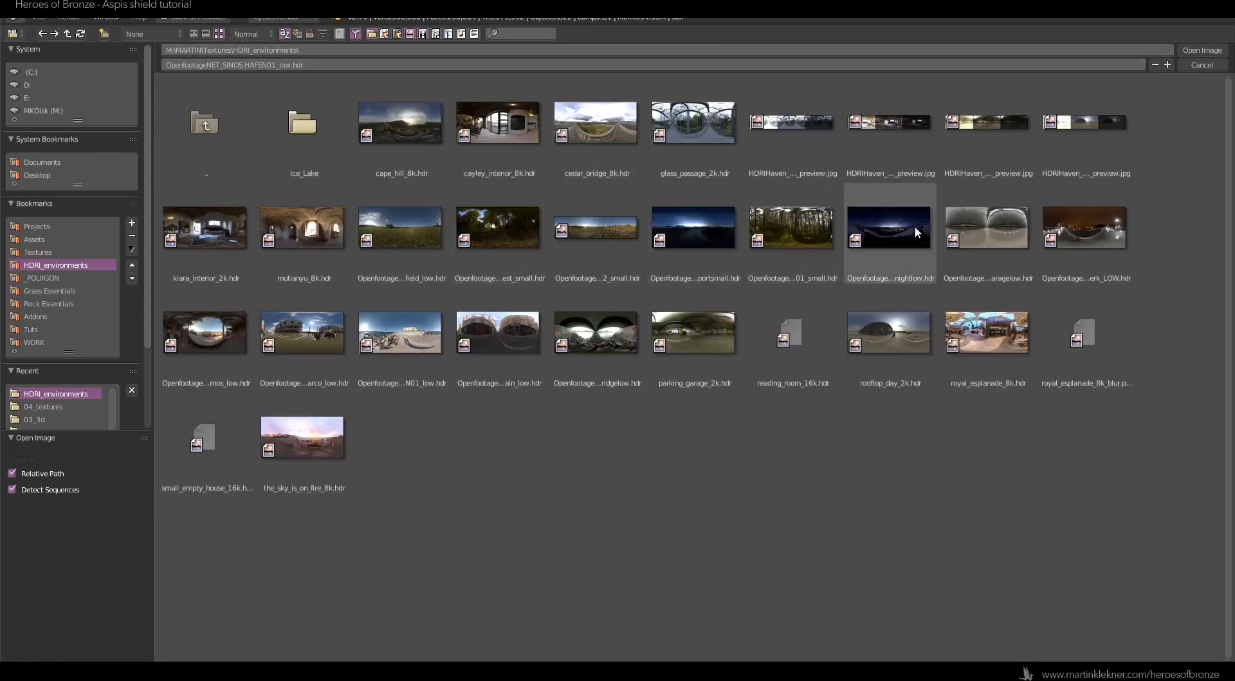
click(305, 236)
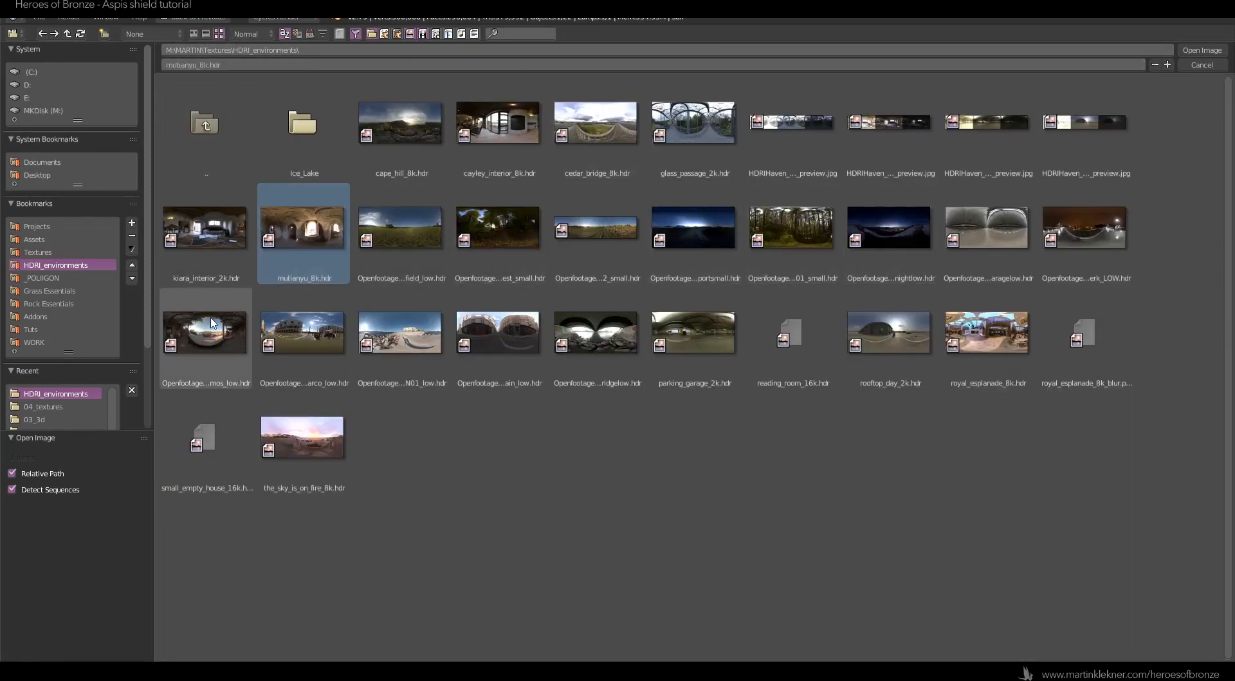
click(300, 337)
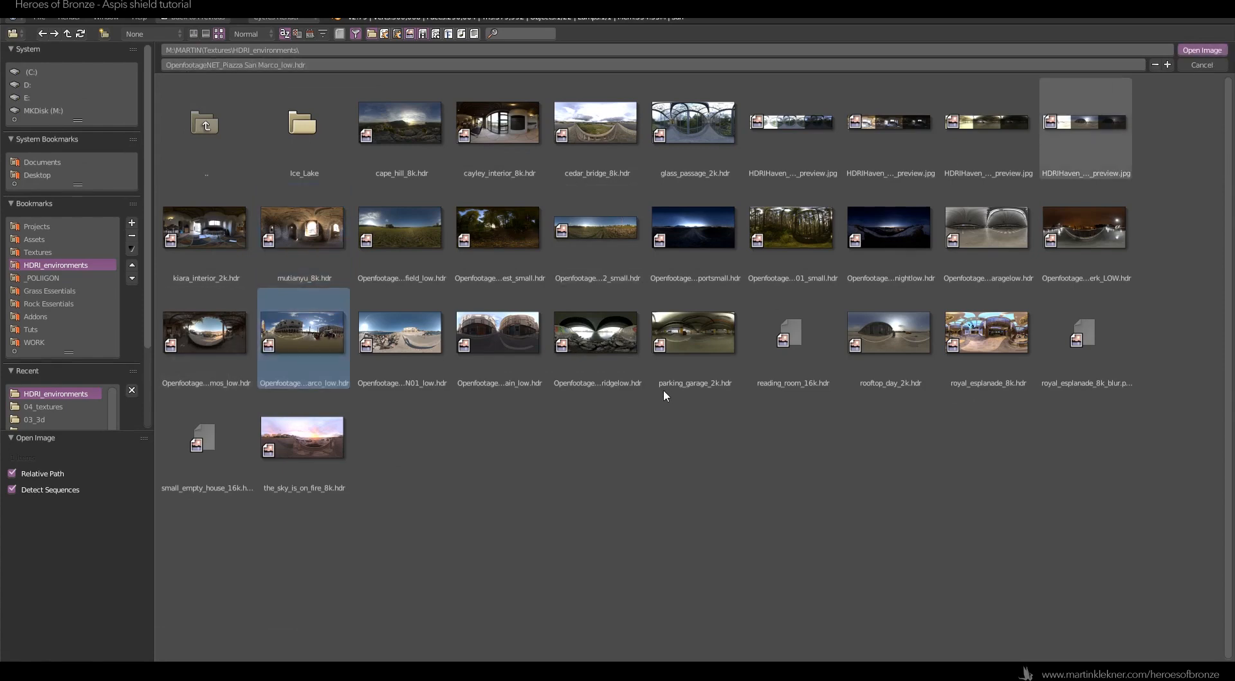
key(Return)
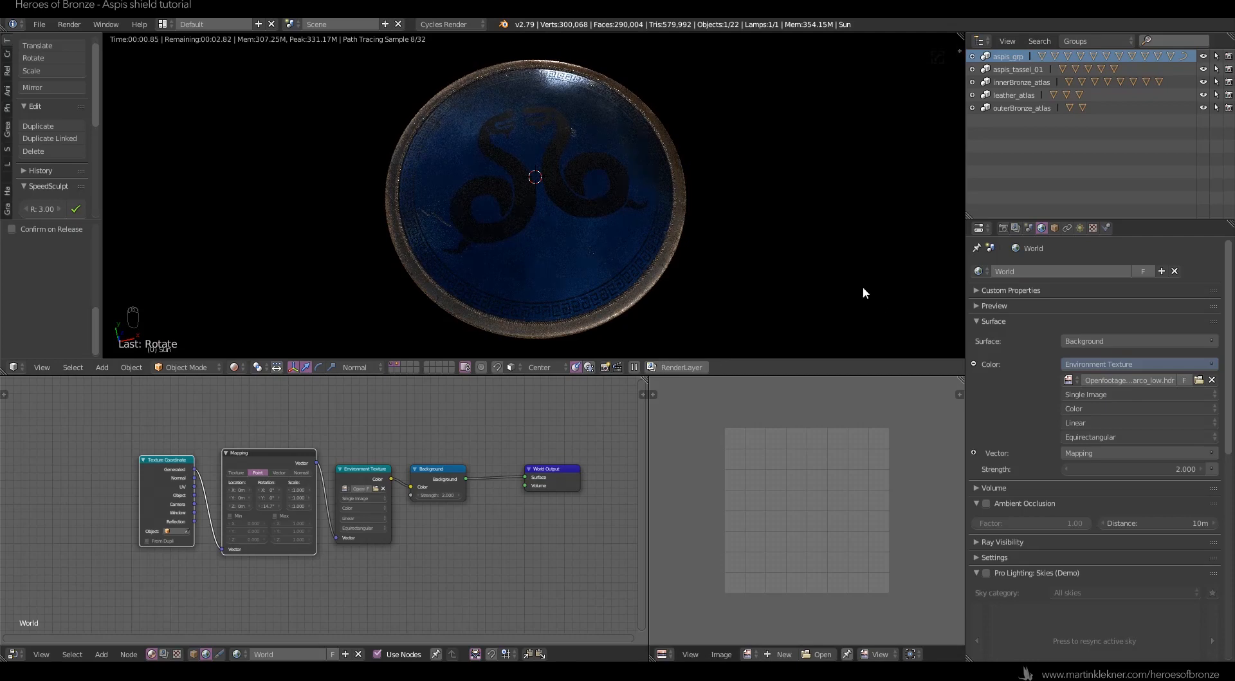
Replace the world's environment image with royal_esplanade_8k.hdr, already loaded in the file.
click(1199, 381)
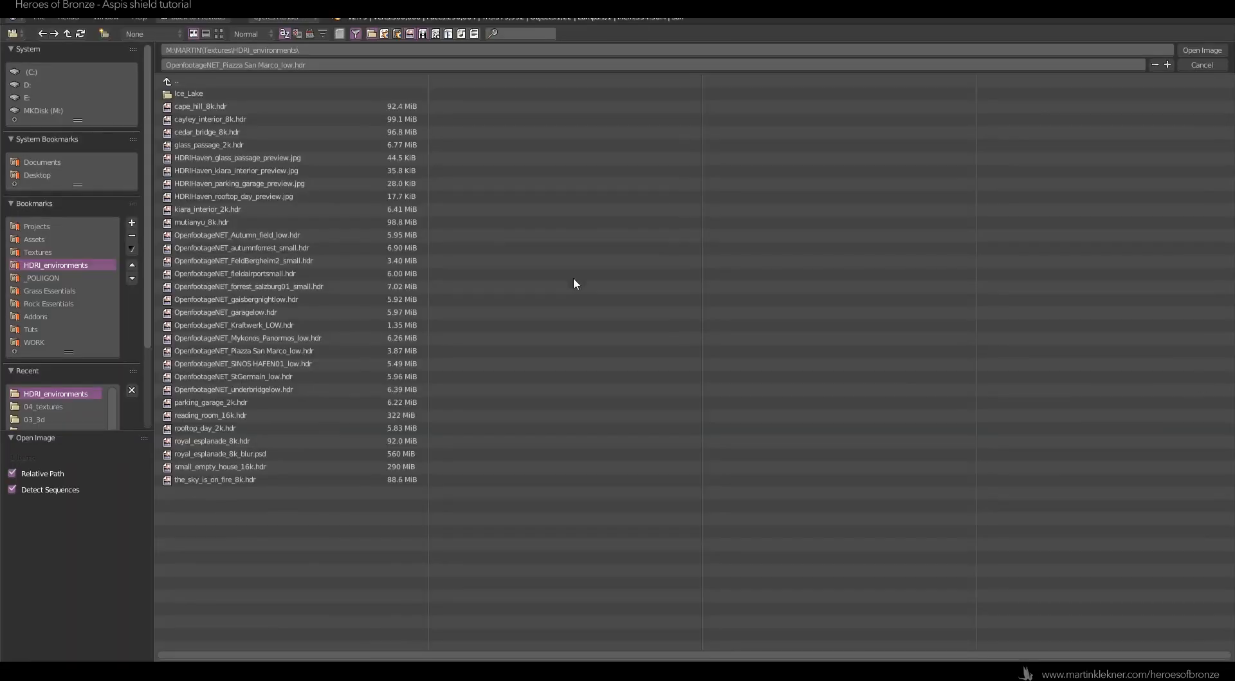
click(219, 34)
click(1008, 349)
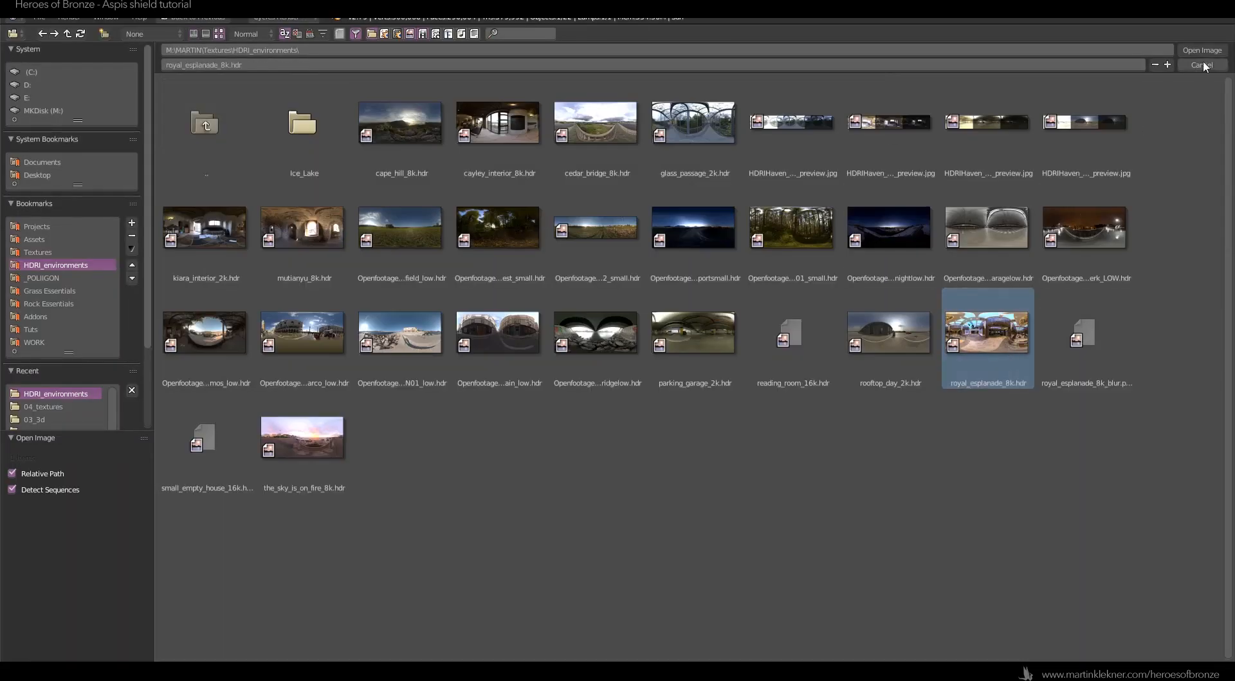
click(1201, 67)
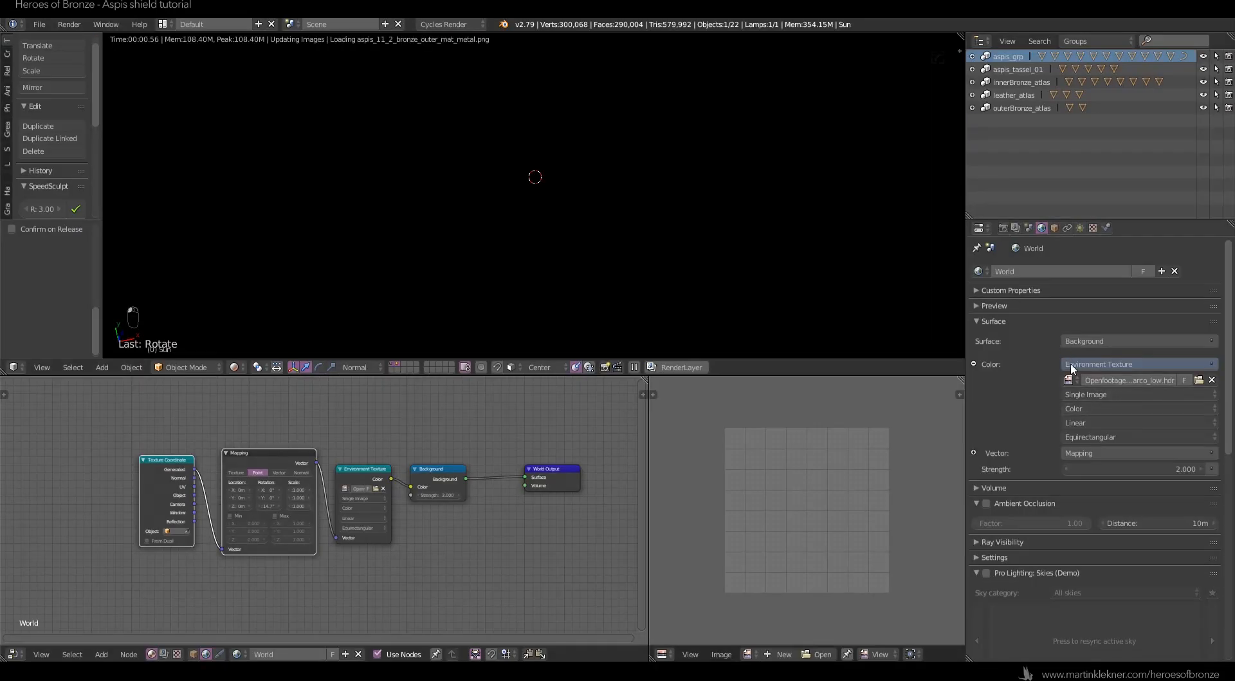
click(1071, 379)
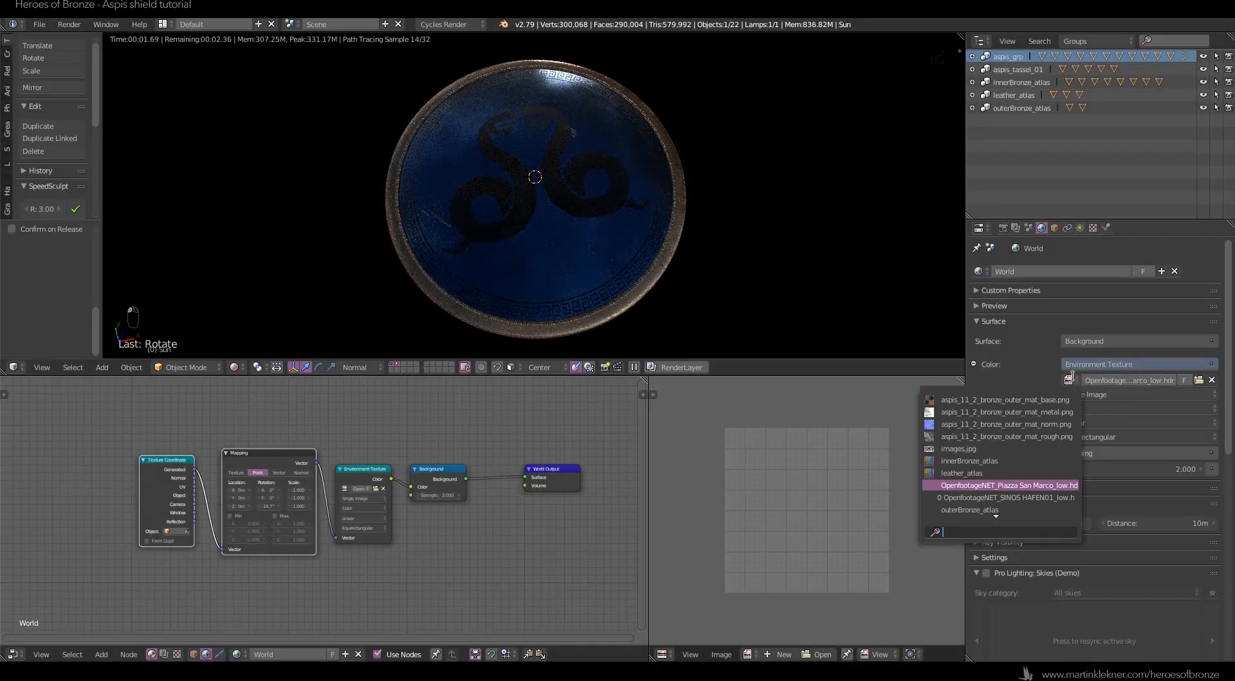
text(ro)
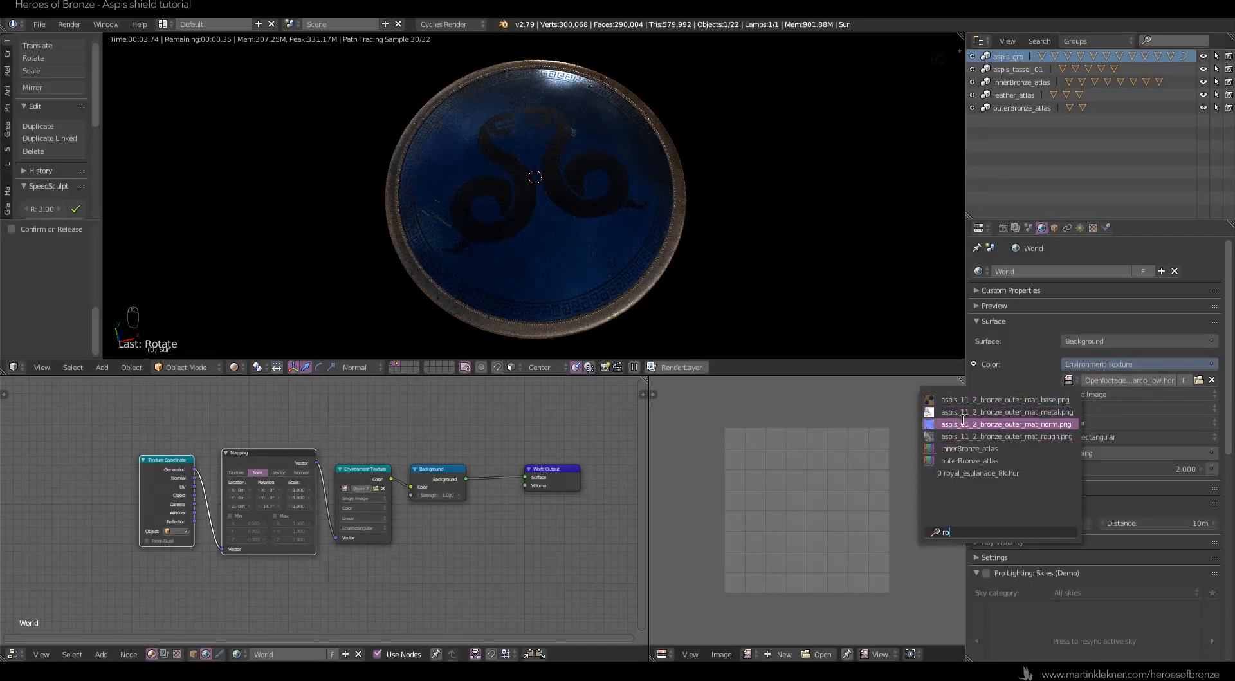
click(974, 473)
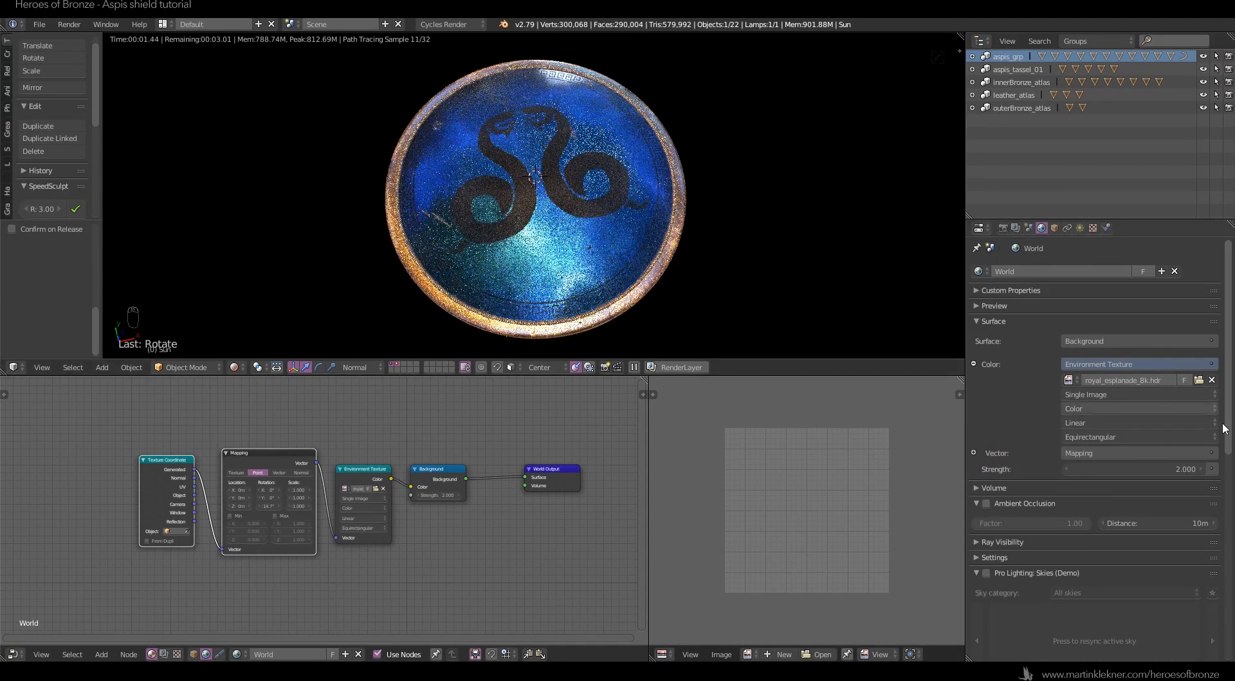
Set the world background's Strength to 1.
double_click(1175, 468)
text(1)
key(Return)
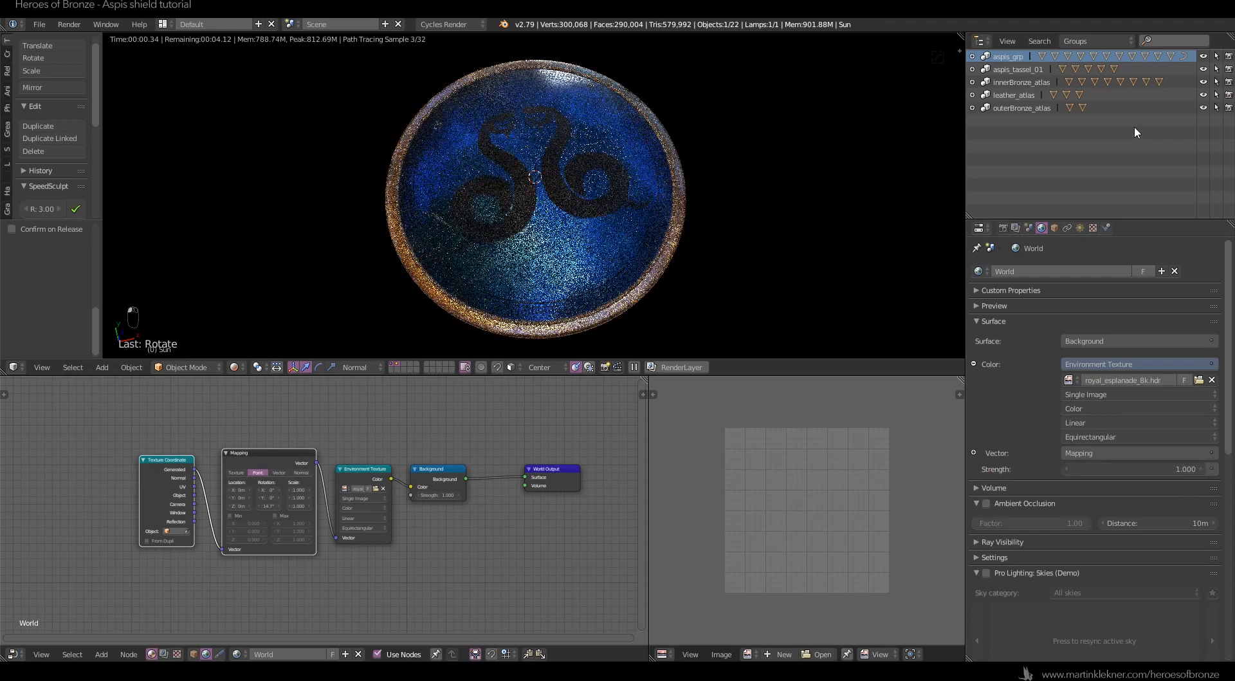
Try different Mapping node rotations for the environment image in top view, and reset its Y rotation to 0.
key(KP_7)
double_click(269, 505)
text(90)
key(Return)
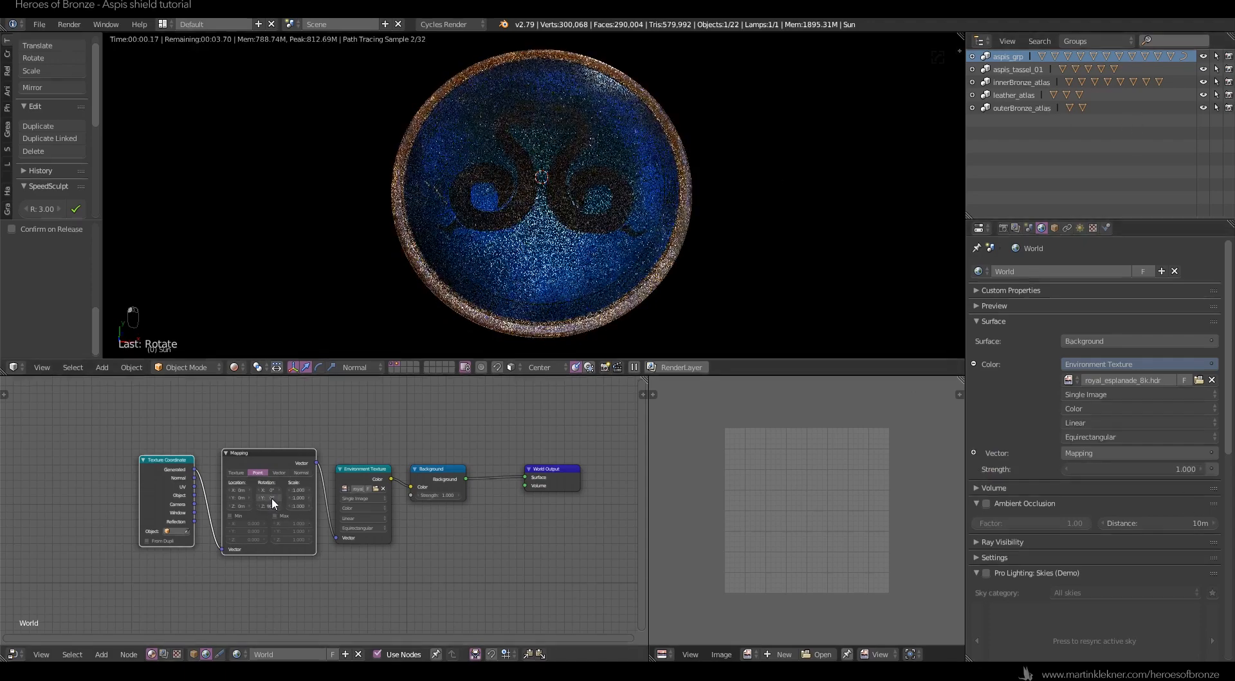
double_click(270, 506)
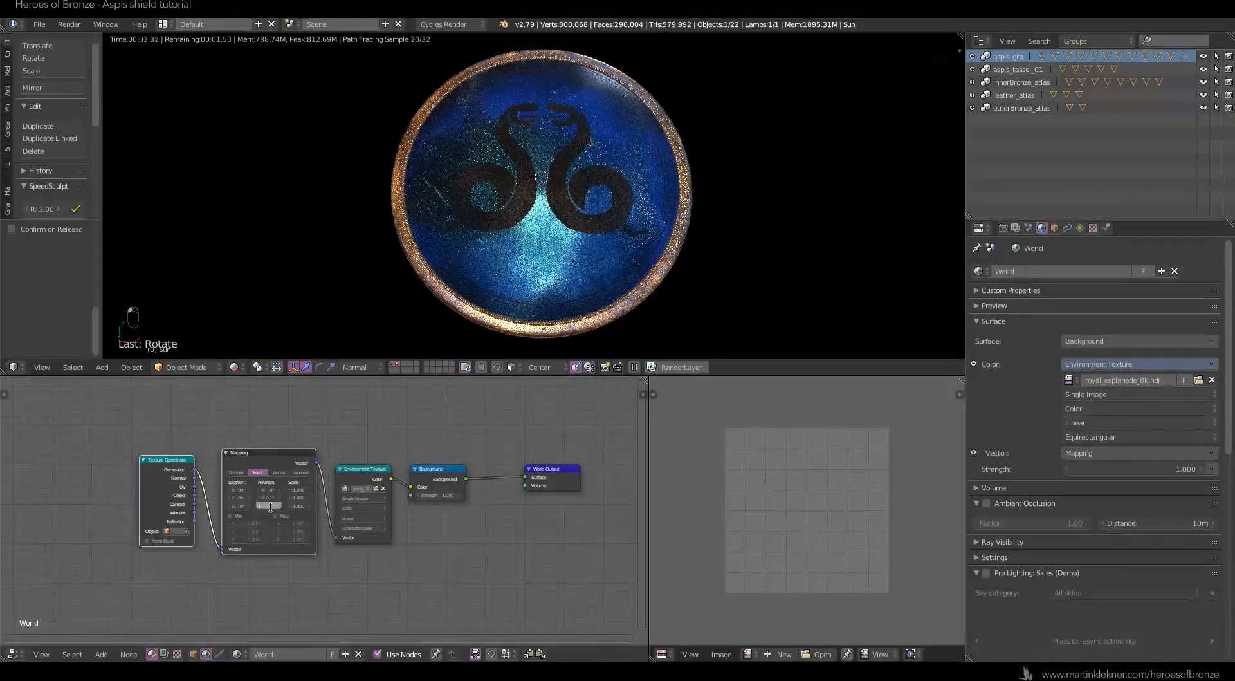
key(Return)
key(KP_0)
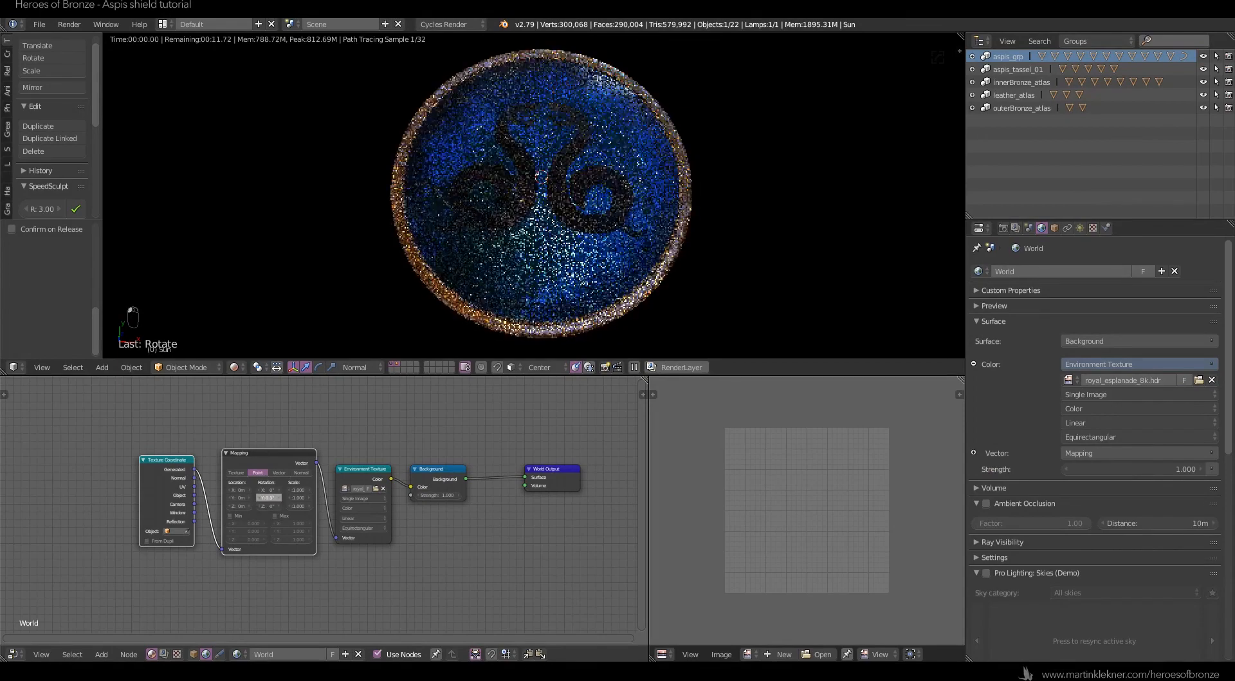
double_click(272, 496)
text(0)
key(Return)
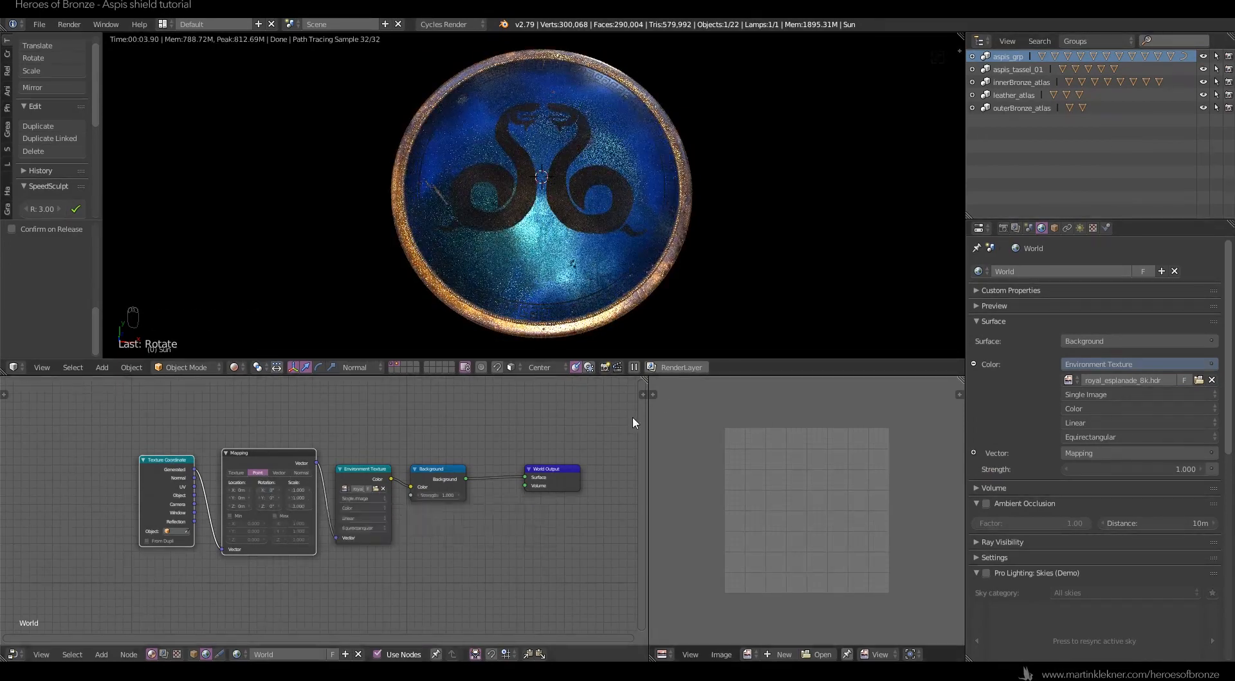
List All Scenes in the outliner and rotate the Sun lamp by about -9 degrees.
click(1087, 39)
click(1081, 56)
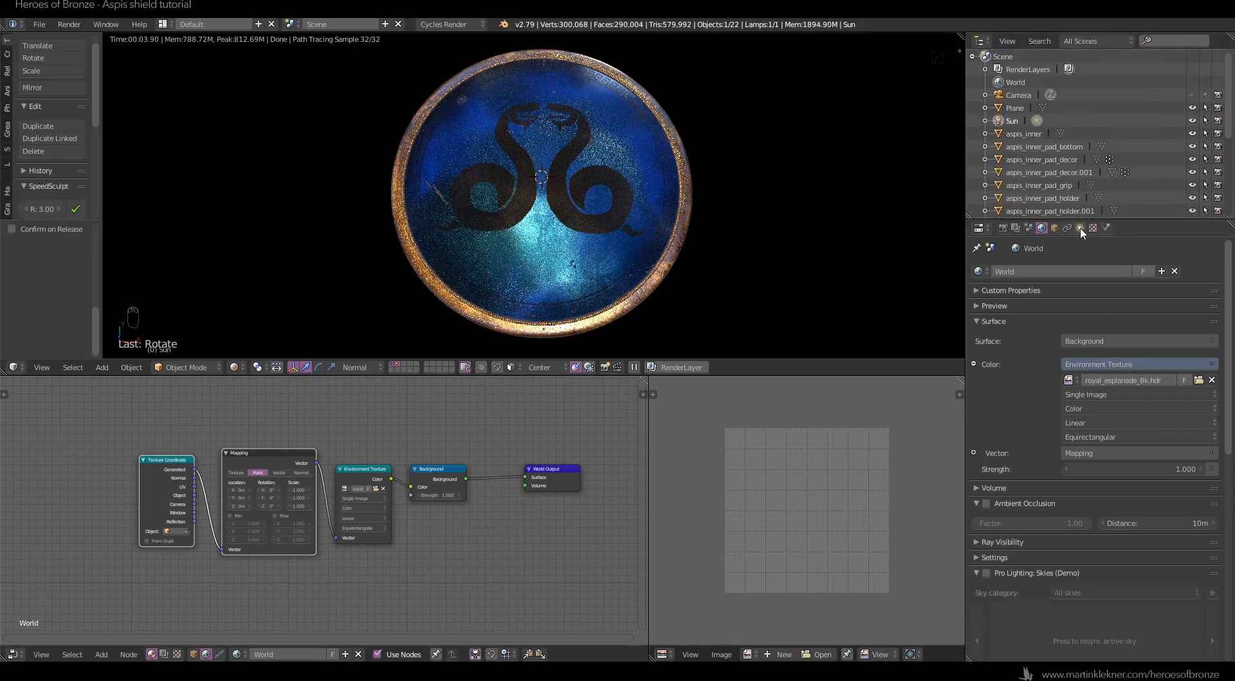
key(r)
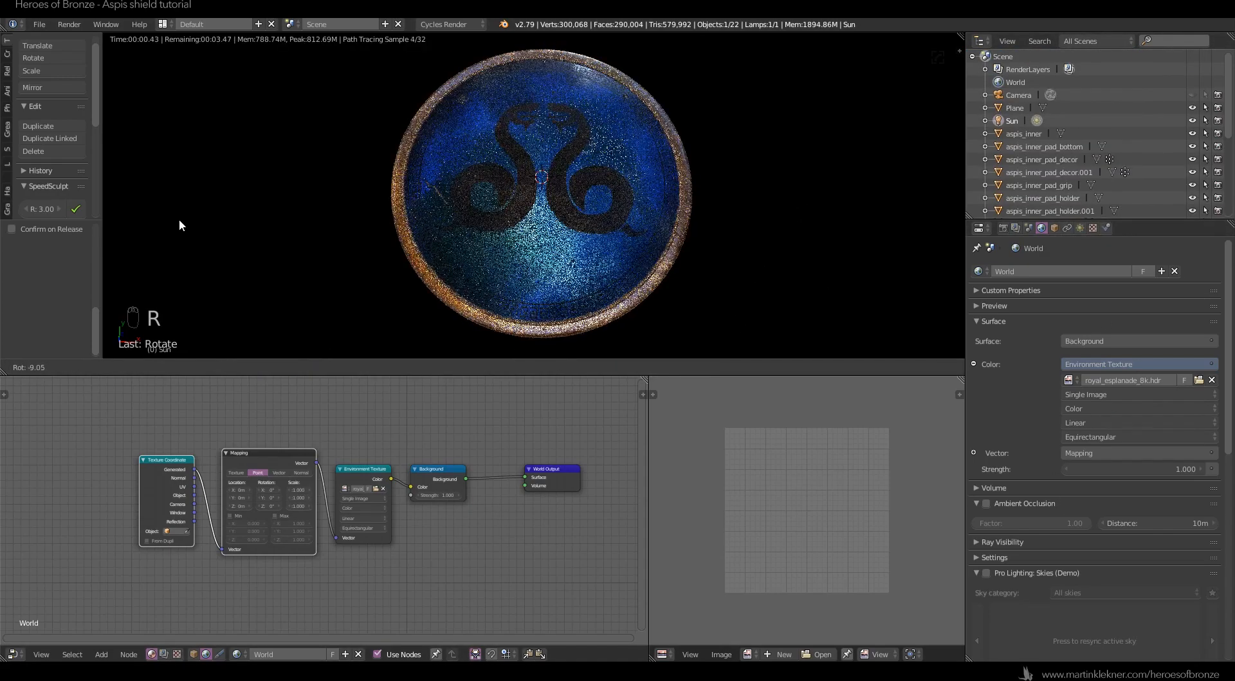
click(180, 222)
Rotate the Sun lamp further and reposition it off the shield's edge in solid shading, and return to rendered shading.
click(237, 367)
click(257, 302)
scroll(645, 171, down, 4)
key(r)
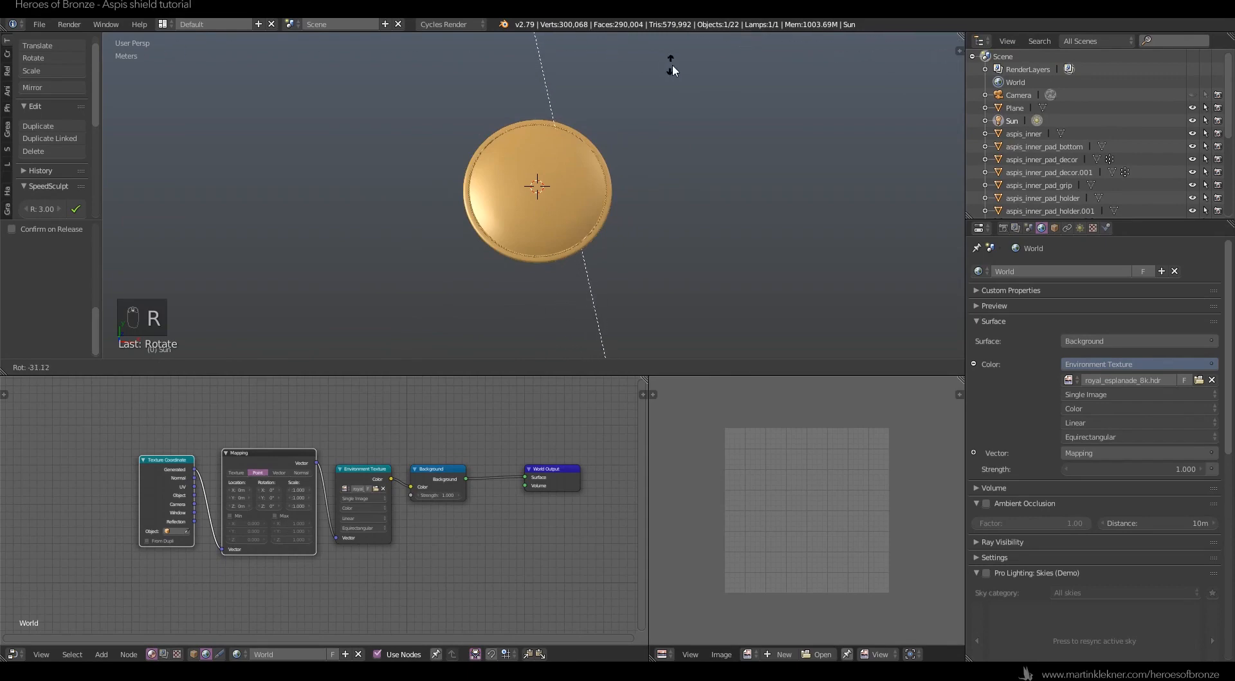
click(676, 69)
scroll(702, 107, down, 4)
key(r)
click(763, 54)
key(g)
click(693, 56)
click(238, 367)
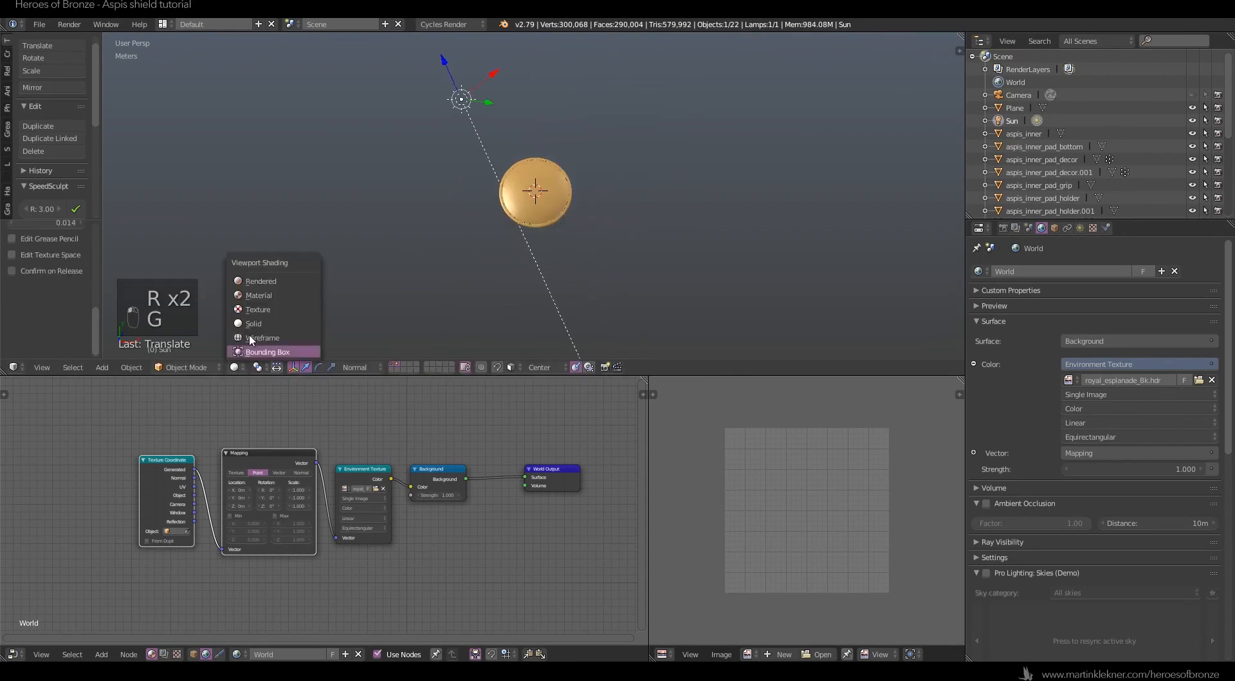
click(259, 281)
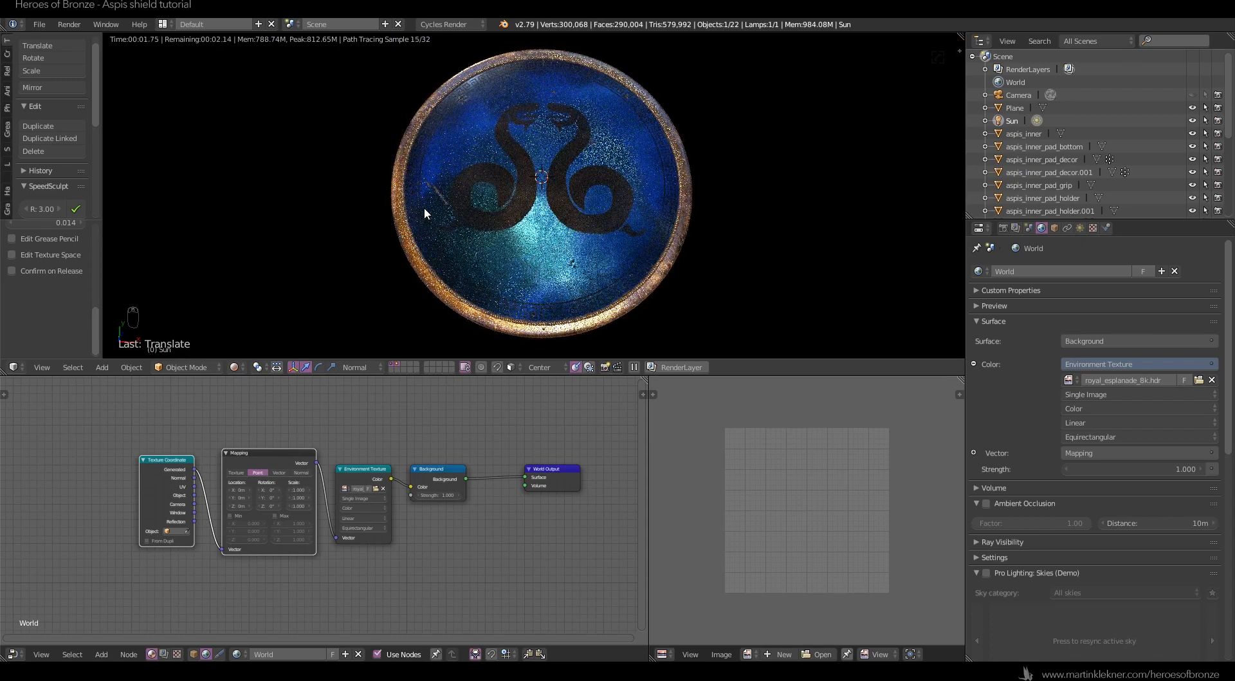
Look through the camera and set the Mapping node's Z rotation to 140 degrees for the environment image.
key(KP_0)
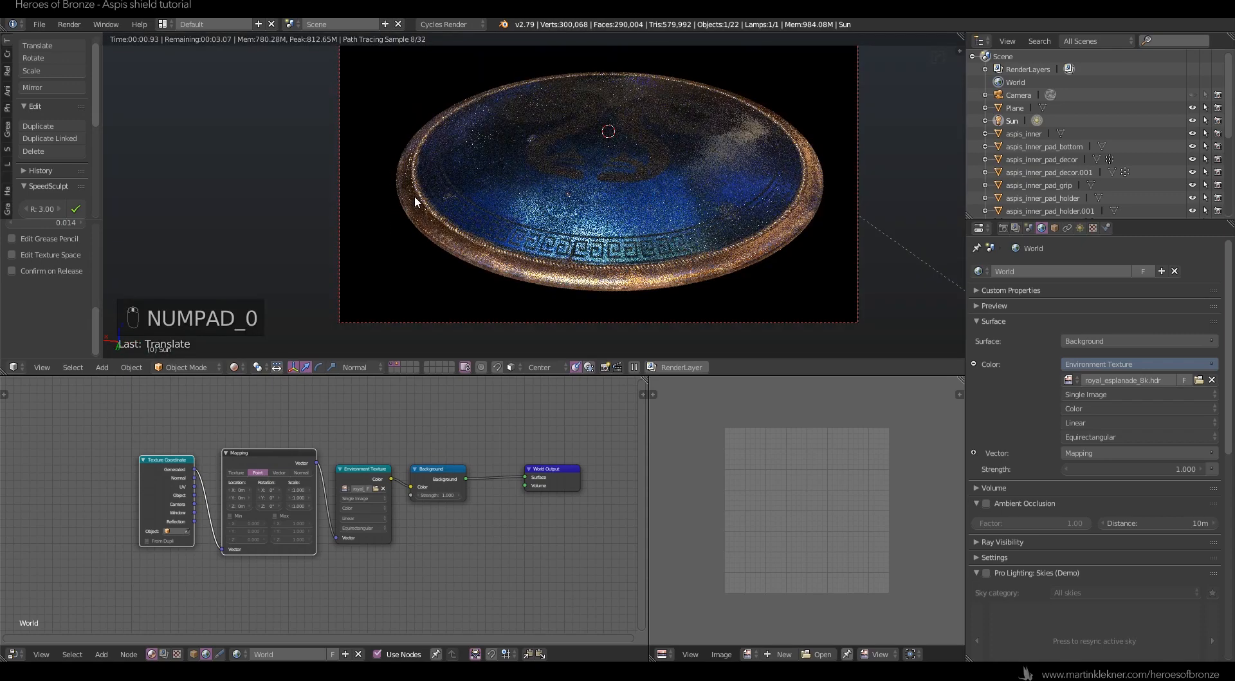
text(90)
key(Return)
click(264, 503)
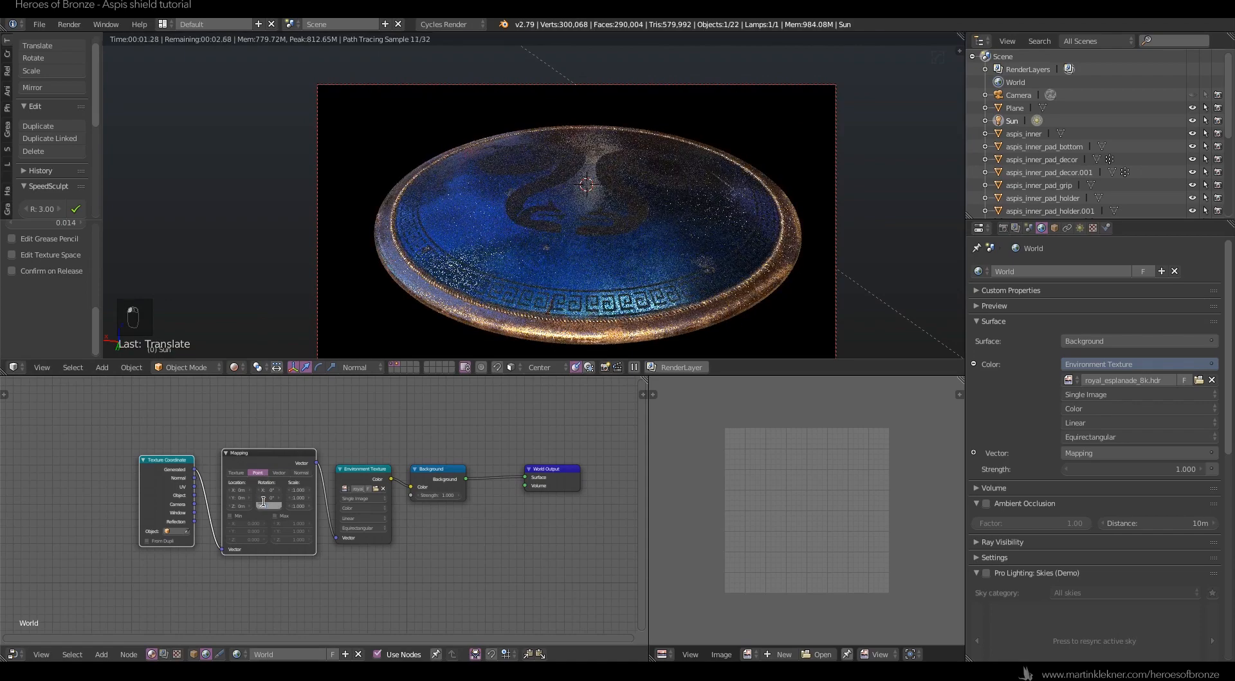
text(140)
key(Return)
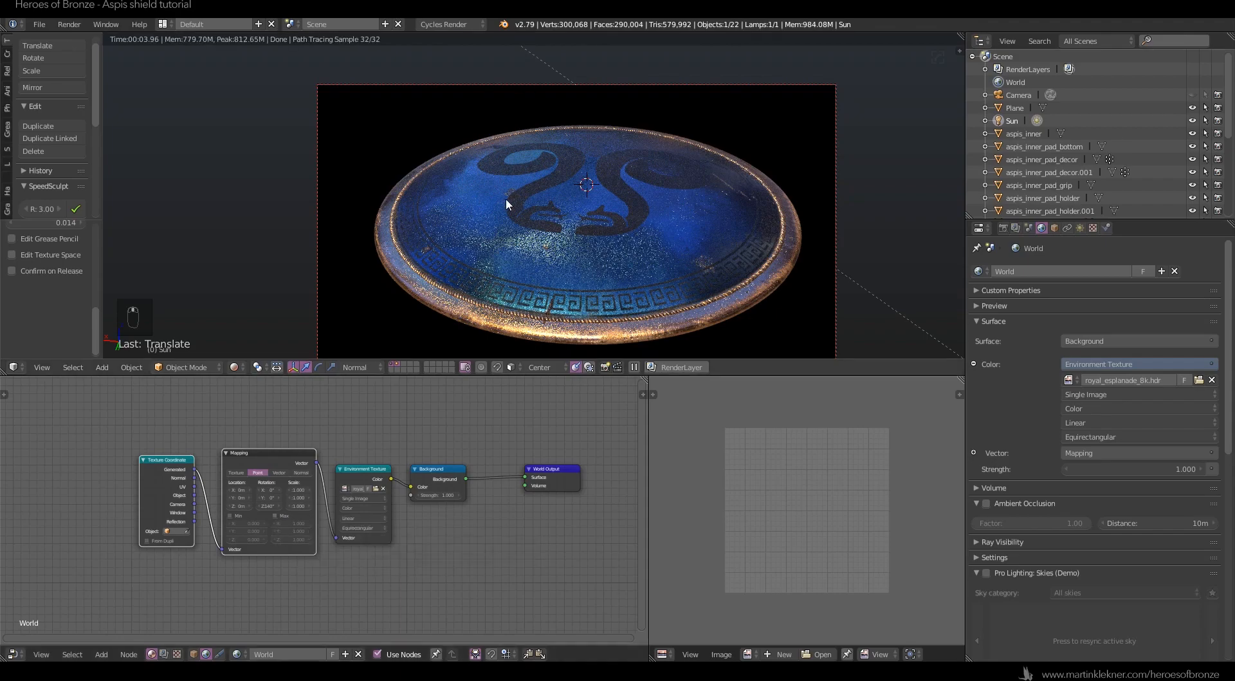
Reposition the camera in walk navigation so the shield's face is framed from an elevated, slightly angled viewpoint.
key(shift+f)
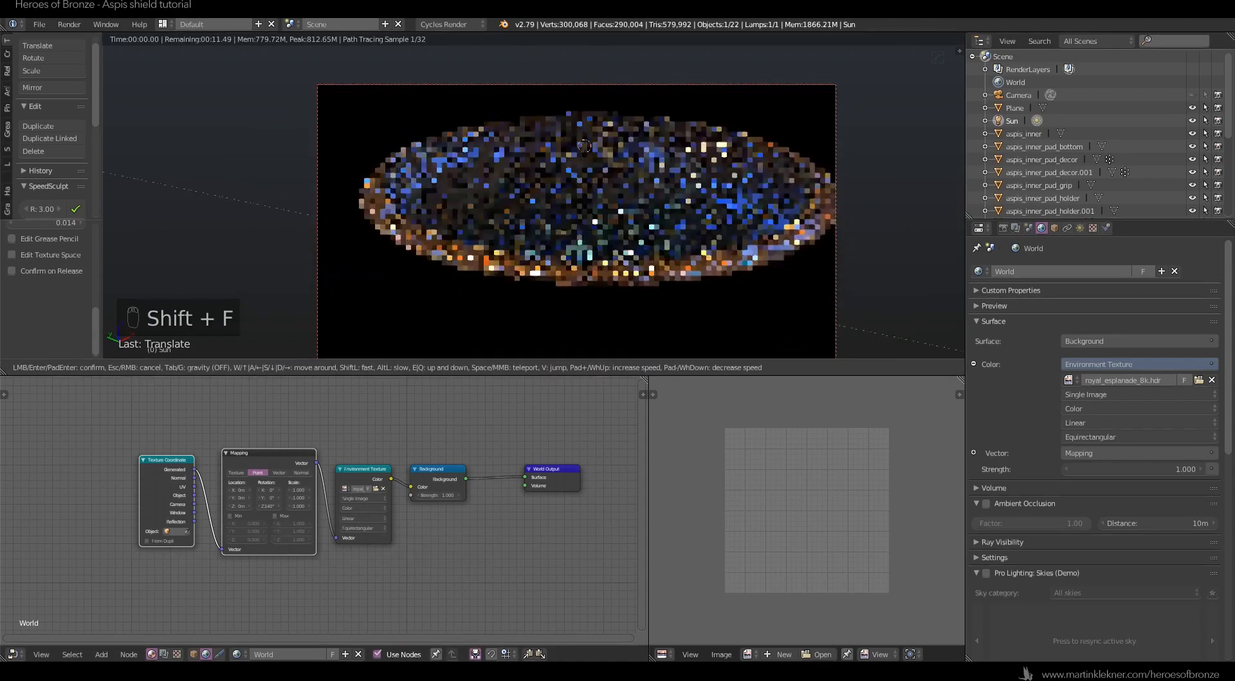
key(e)
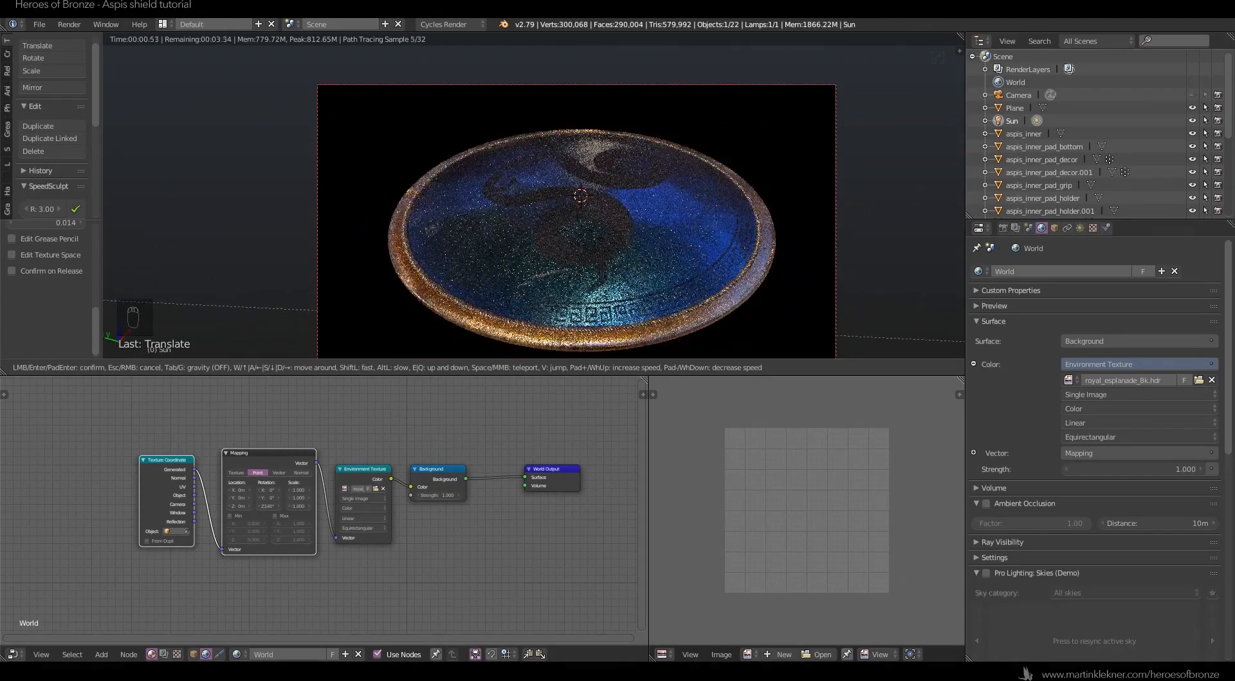
key(w)
click(538, 191)
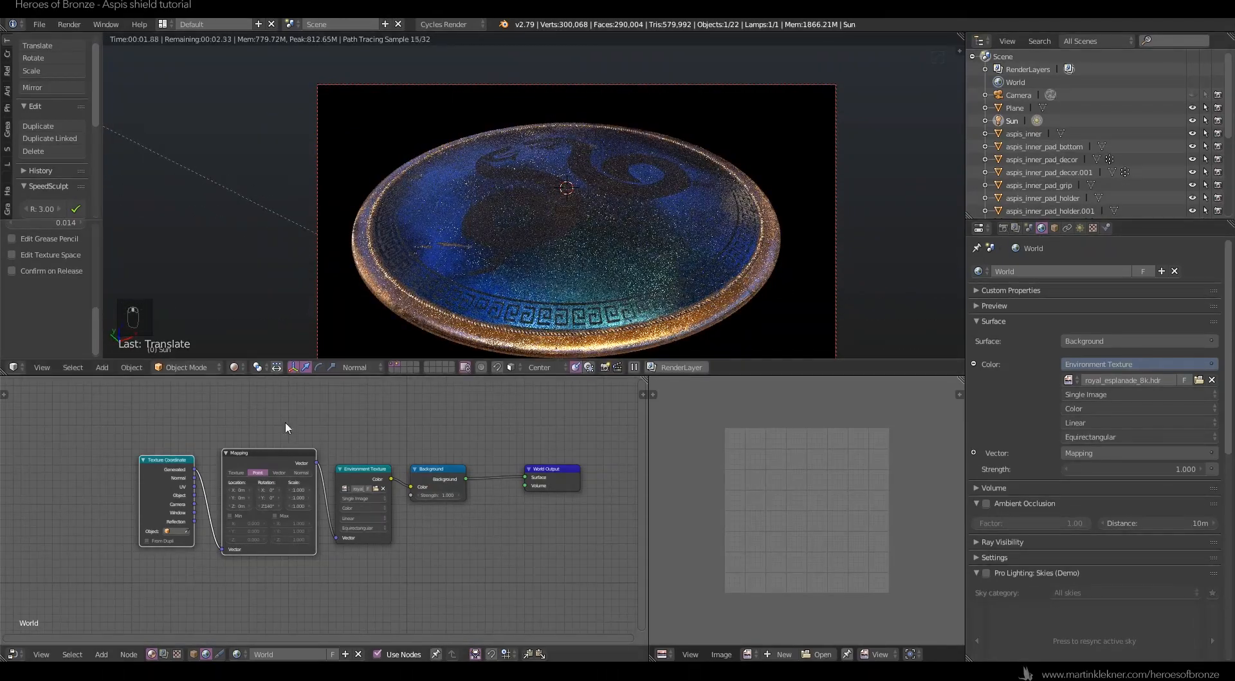
key(Return)
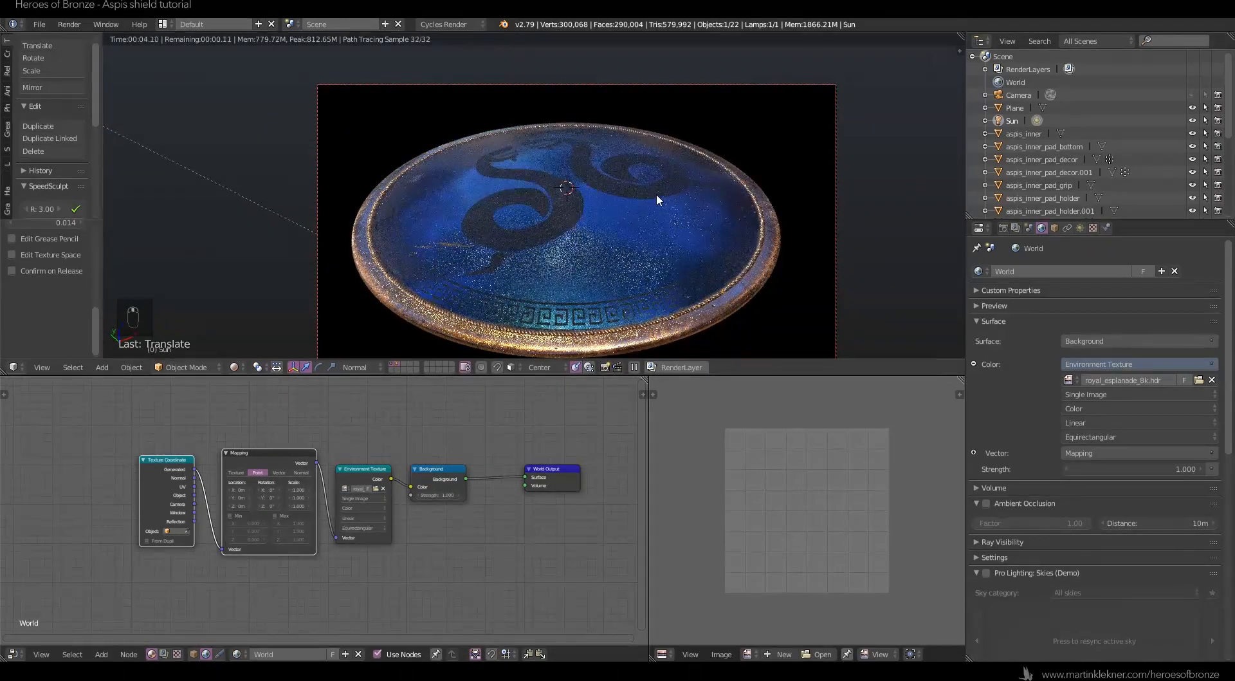
key(shift+f)
click(534, 196)
key(shift+f)
click(534, 194)
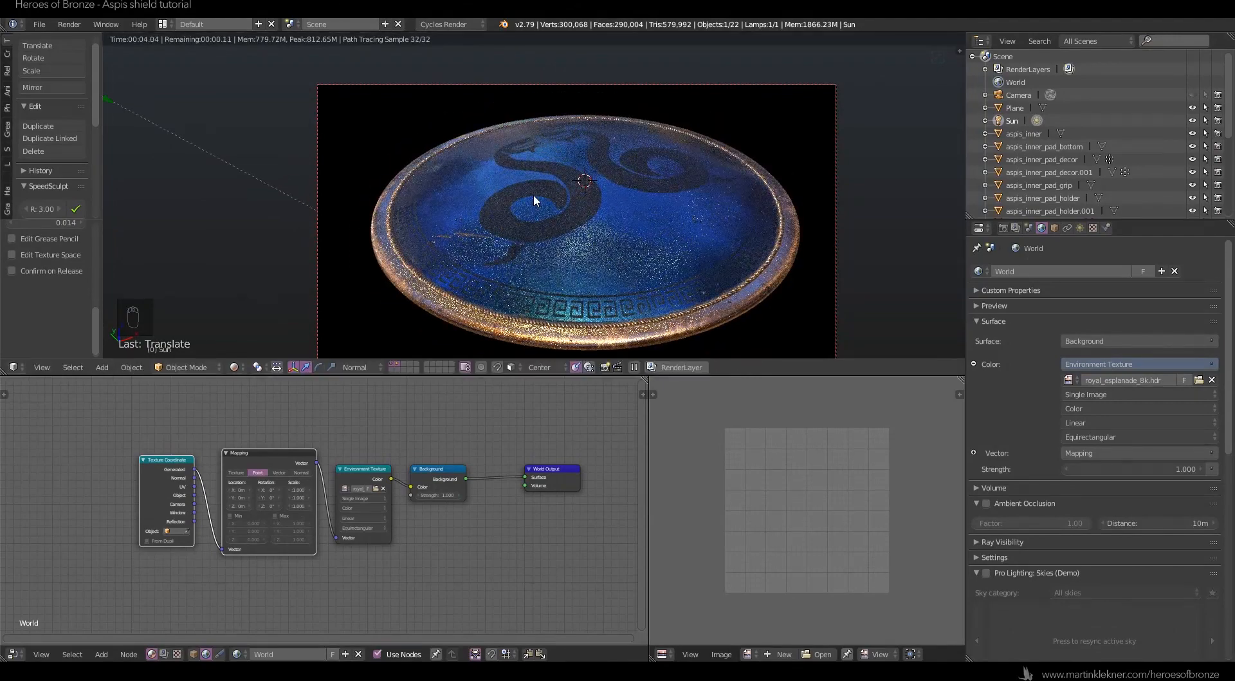
Select the aspis_outer object and display its bronze_outer_mat node tree in place of the world nodes.
right_click(538, 217)
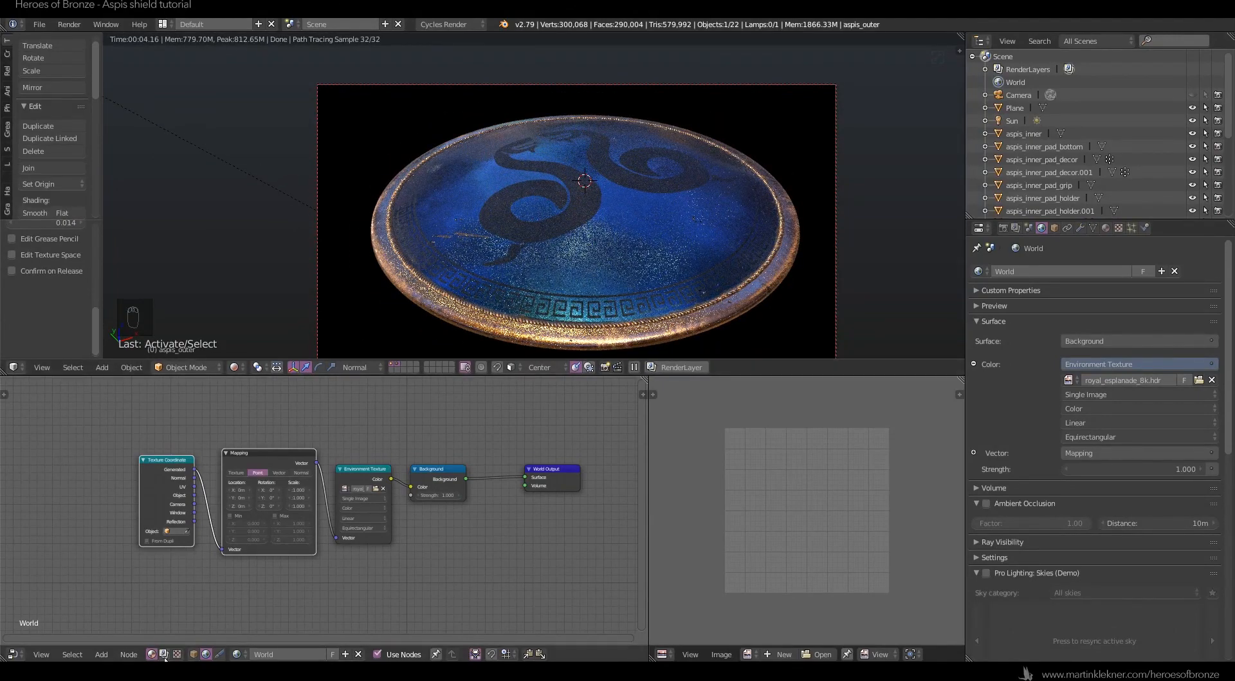
click(193, 654)
scroll(405, 471, down, 2)
scroll(299, 497, up, 2)
middle_drag(300, 496, 227, 451)
Set the scene's color management view to Filmic and its look to Medium High Contrast.
click(1055, 228)
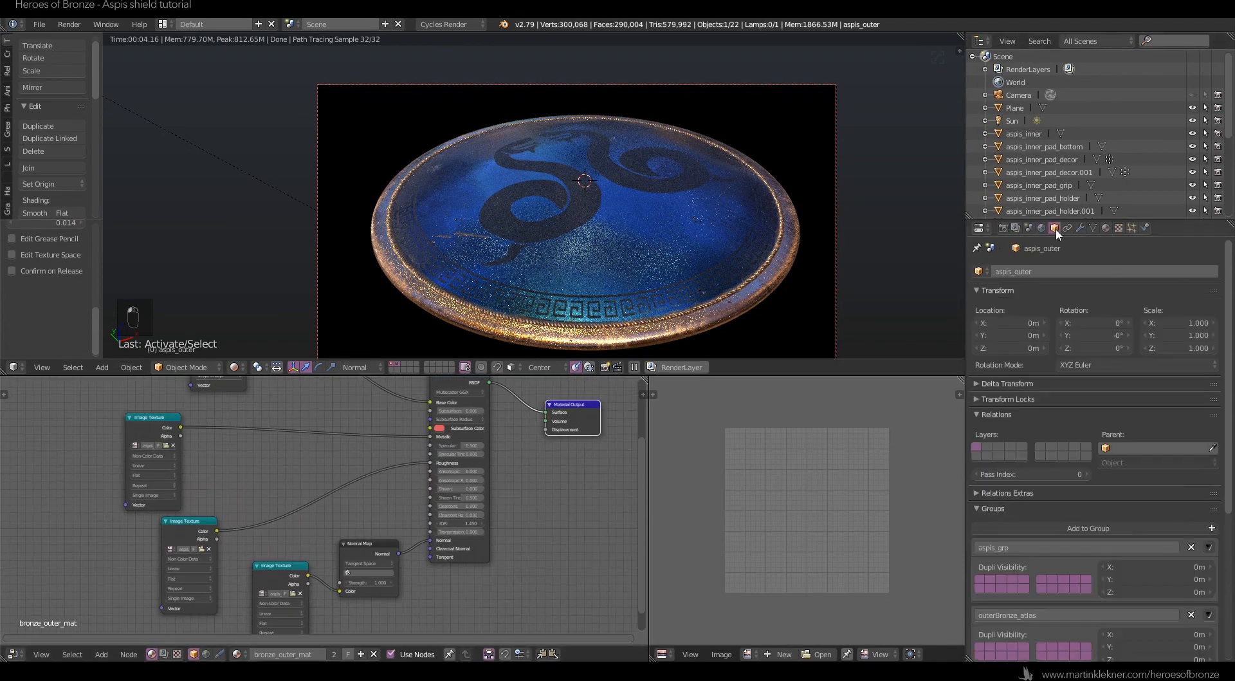
click(1041, 228)
drag(997, 320, 1007, 414)
click(1029, 228)
click(1081, 529)
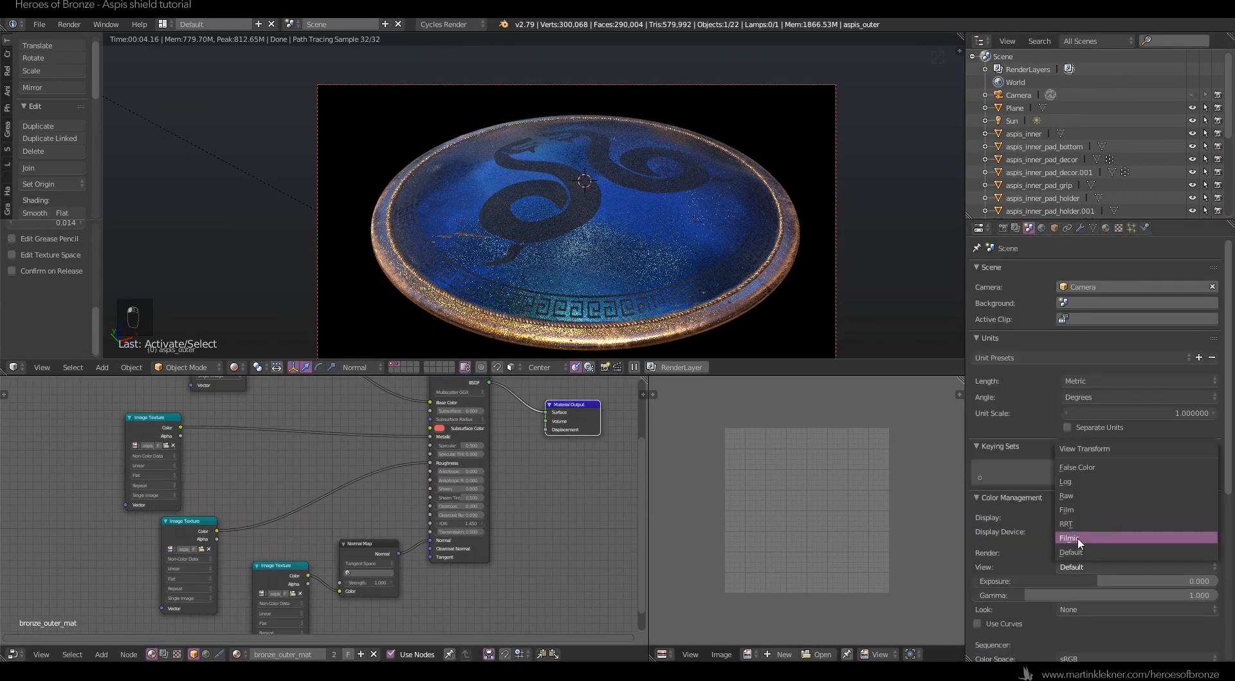
click(1078, 536)
click(1087, 610)
click(1094, 524)
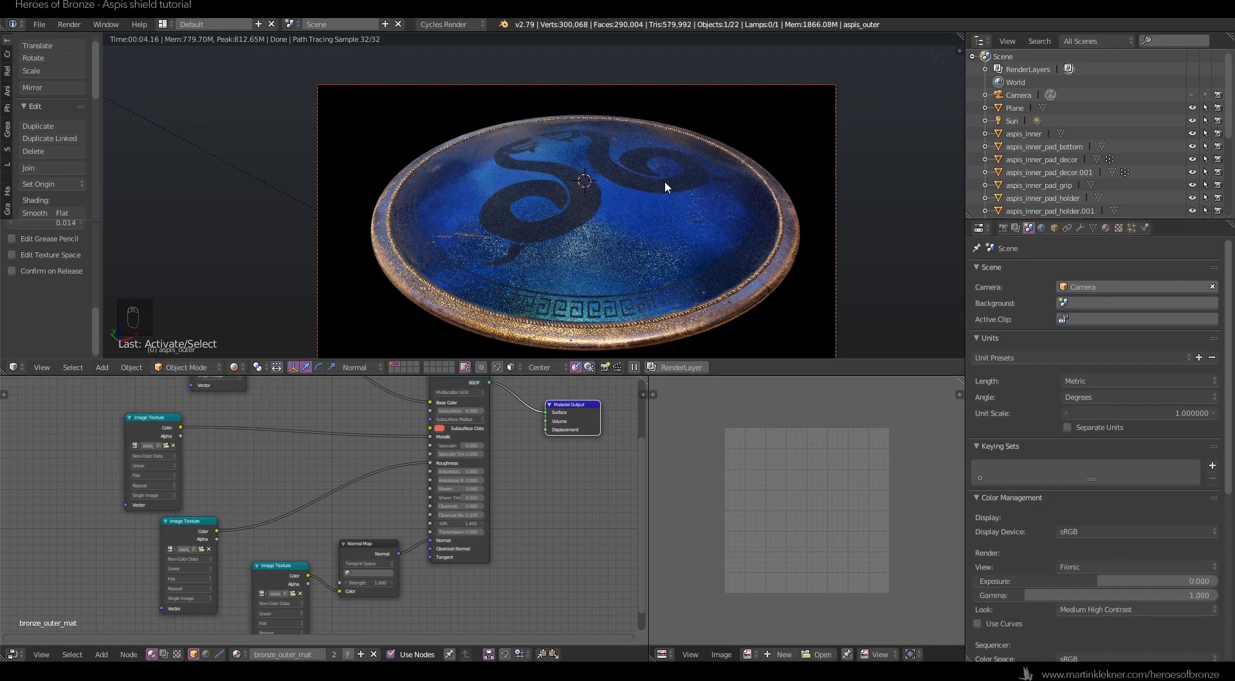
Raise the camera in walk navigation to view the whole shield from a steeper angle.
key(shift+f)
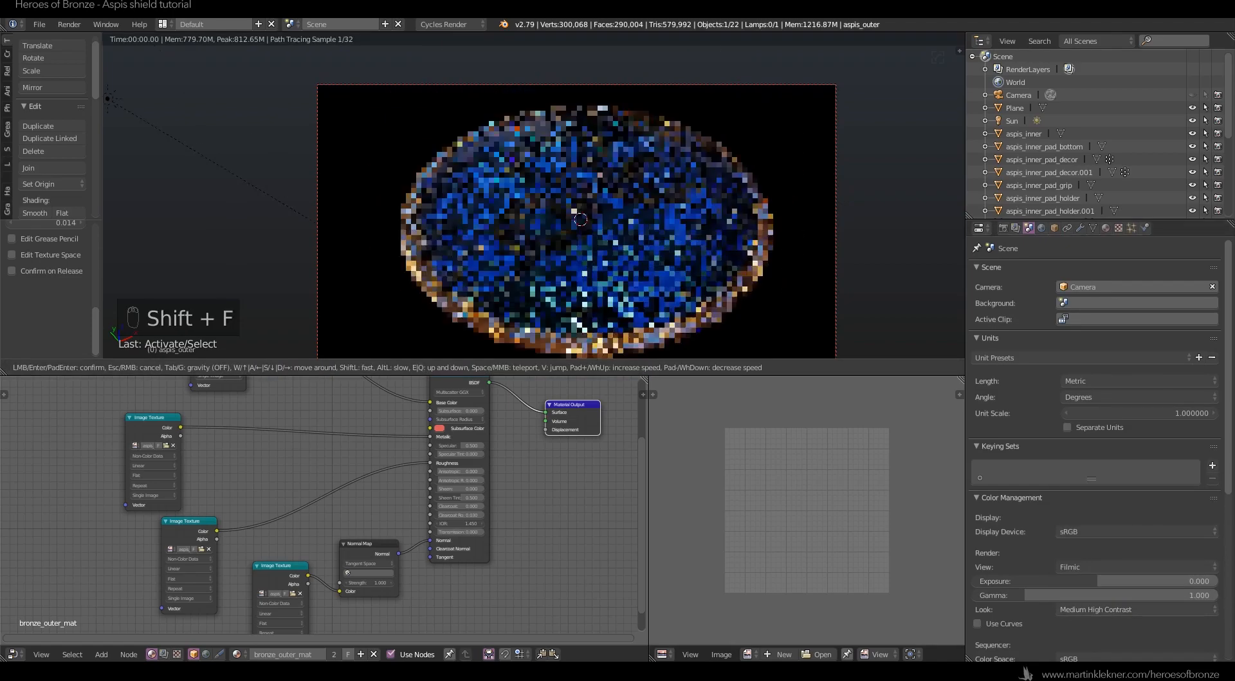
click(534, 195)
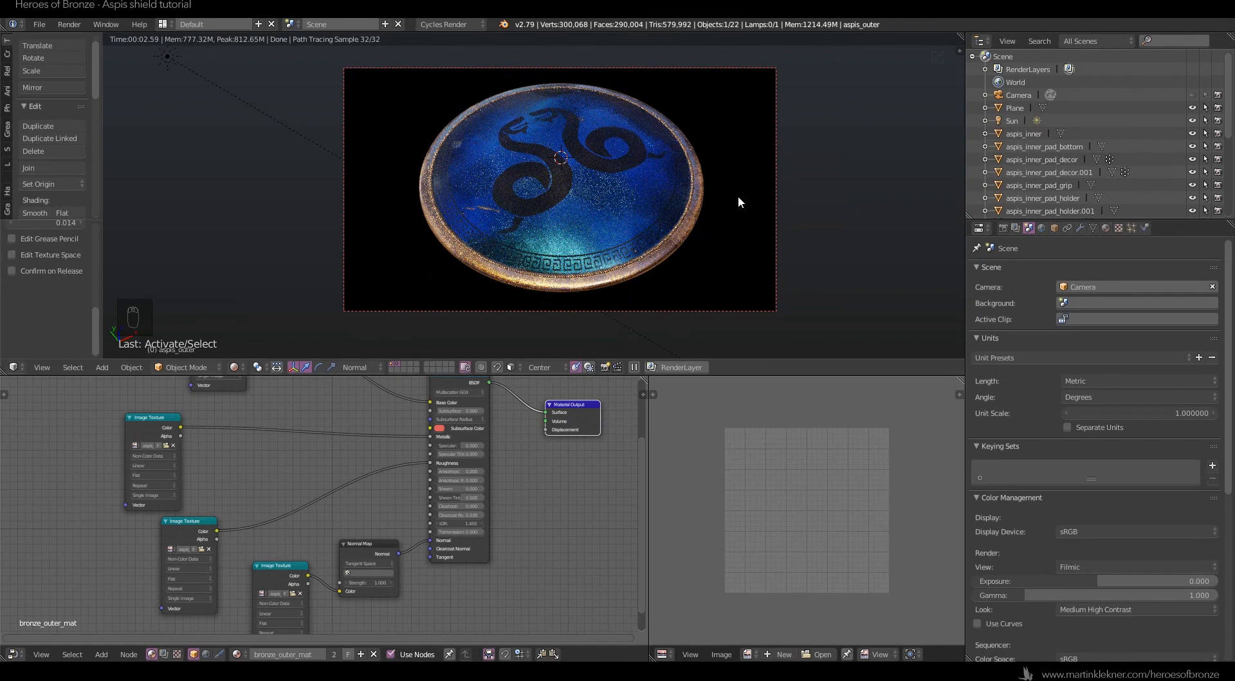
Copy all bronze_outer_mat nodes except the Material Output to the clipboard.
middle_drag(355, 441, 341, 460)
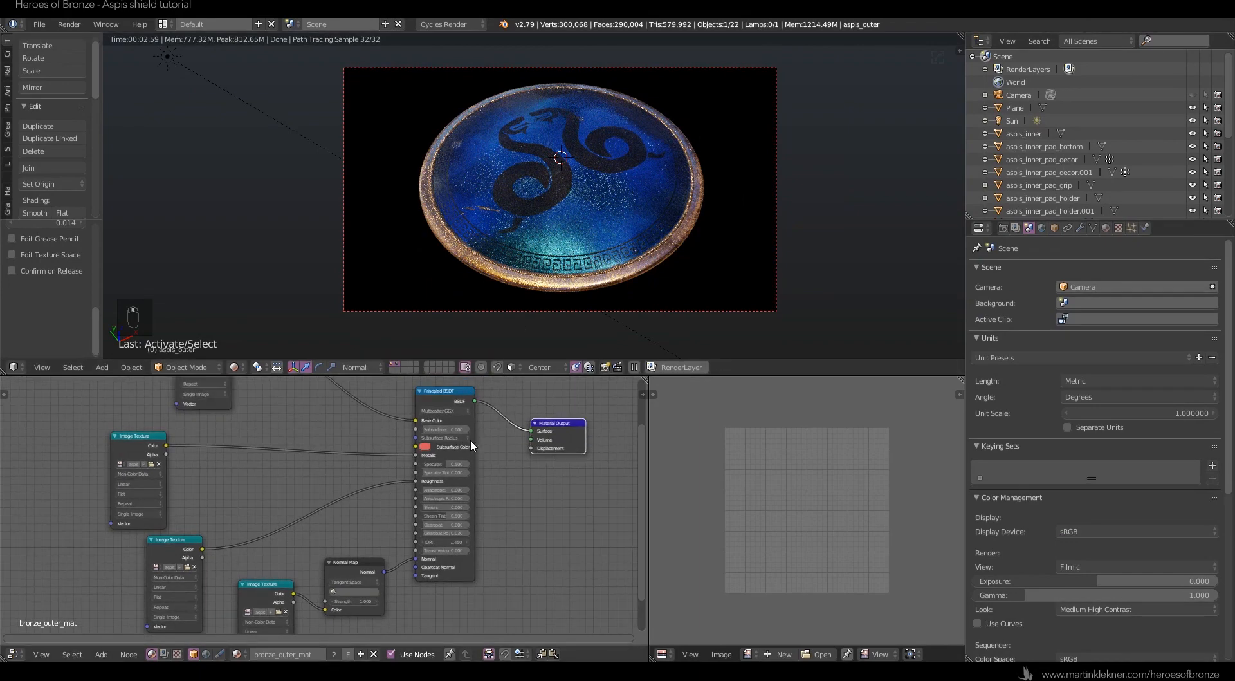
scroll(469, 439, down, 3)
key(a)
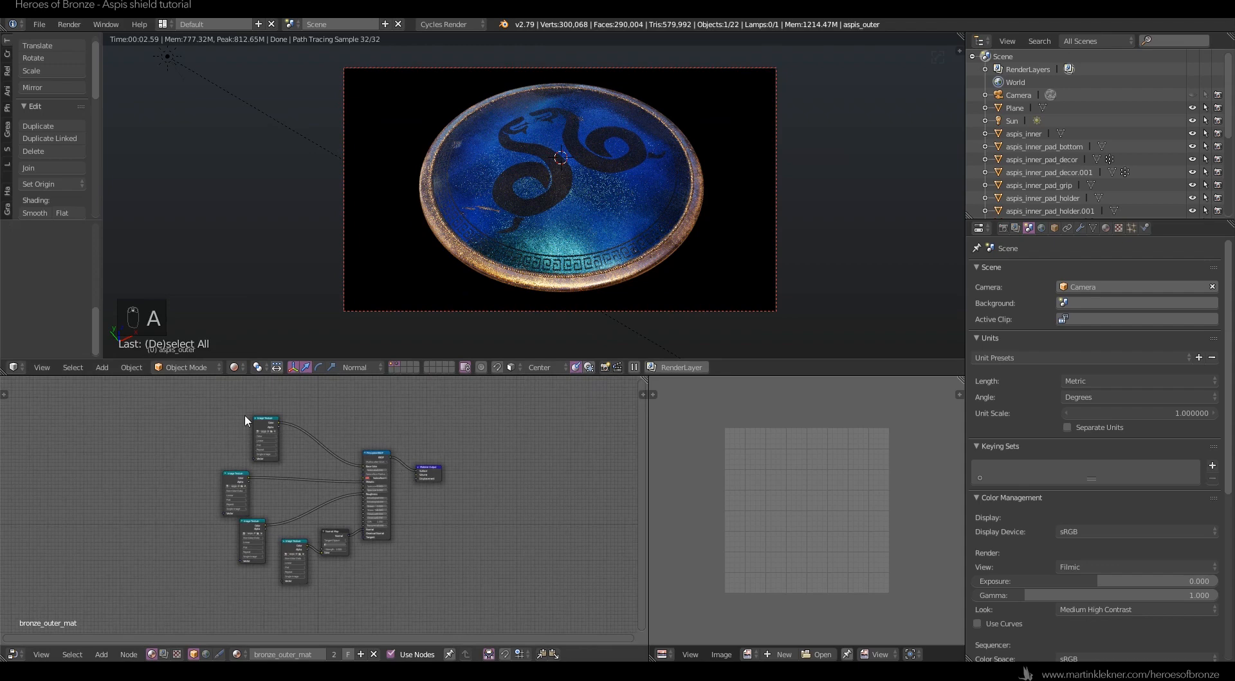
key(ctrl+b)
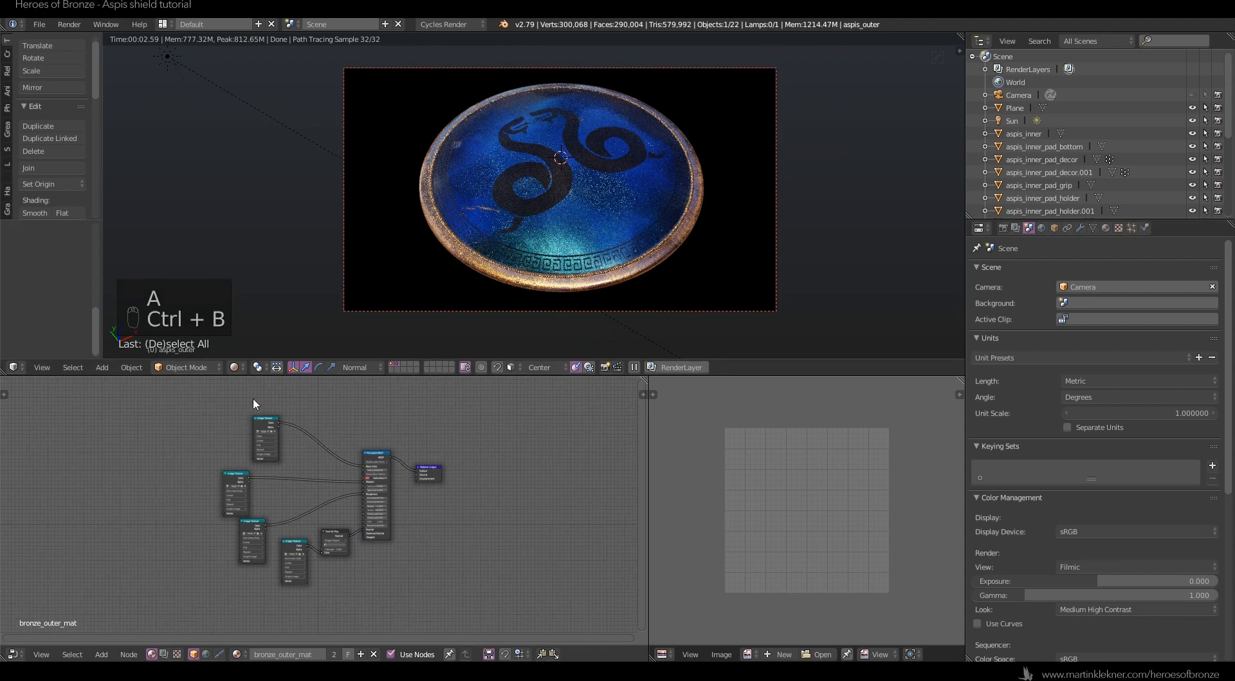
key(b)
drag(207, 404, 393, 586)
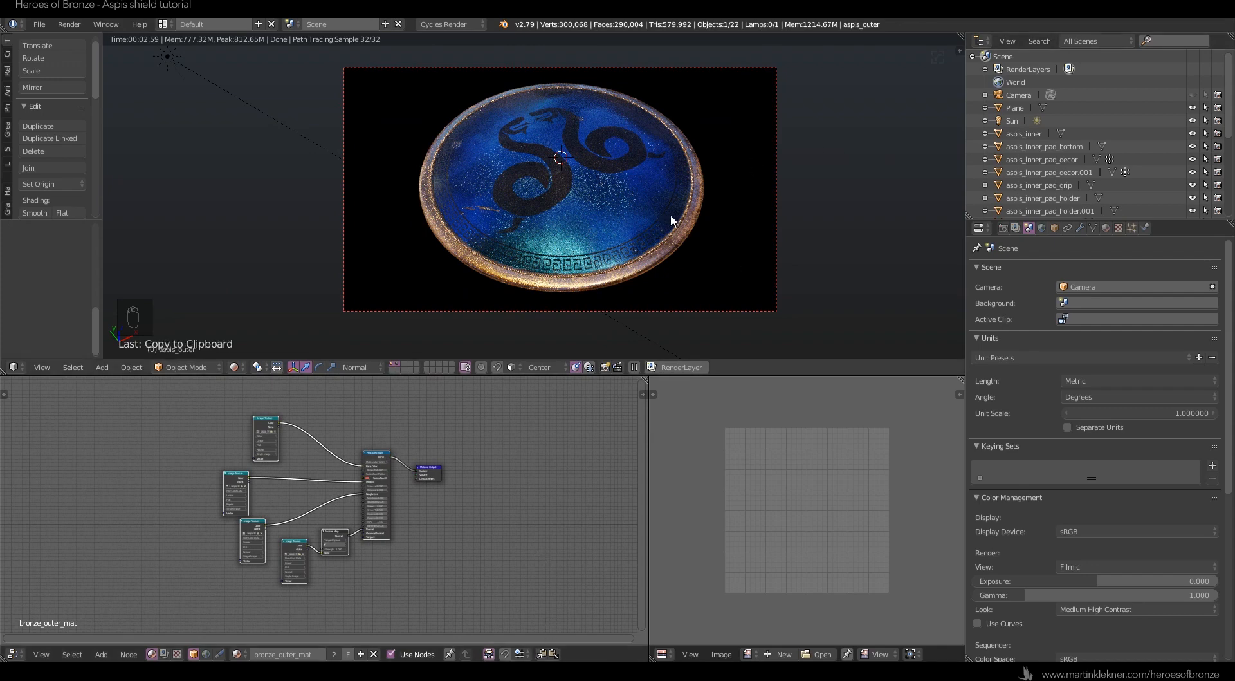
Leave the rendered preview, select aspis_inner_pad_bottom on the shield's inner side and show its bronze_inner_mat material and nodes.
key(z)
click(665, 287)
mouse_move(665, 288)
middle_down()
mouse_move(626, 257)
mouse_move(638, 122)
middle_up()
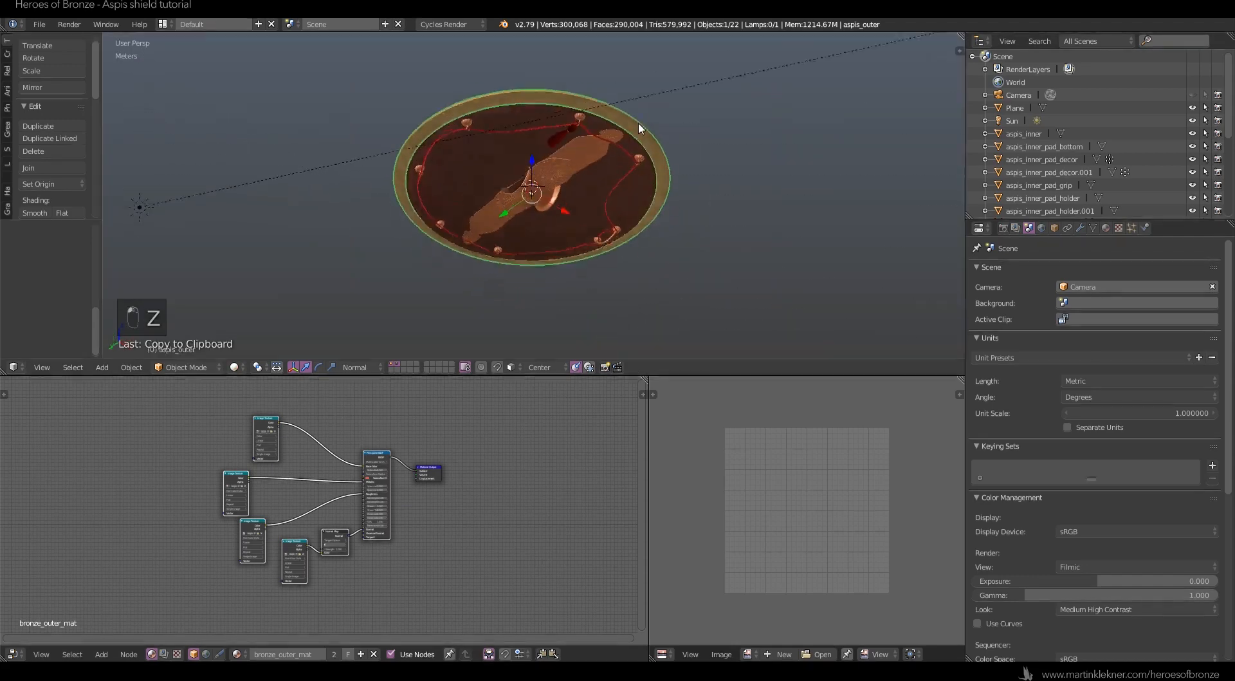
scroll(638, 122, up, 5)
right_click(640, 94)
click(1103, 228)
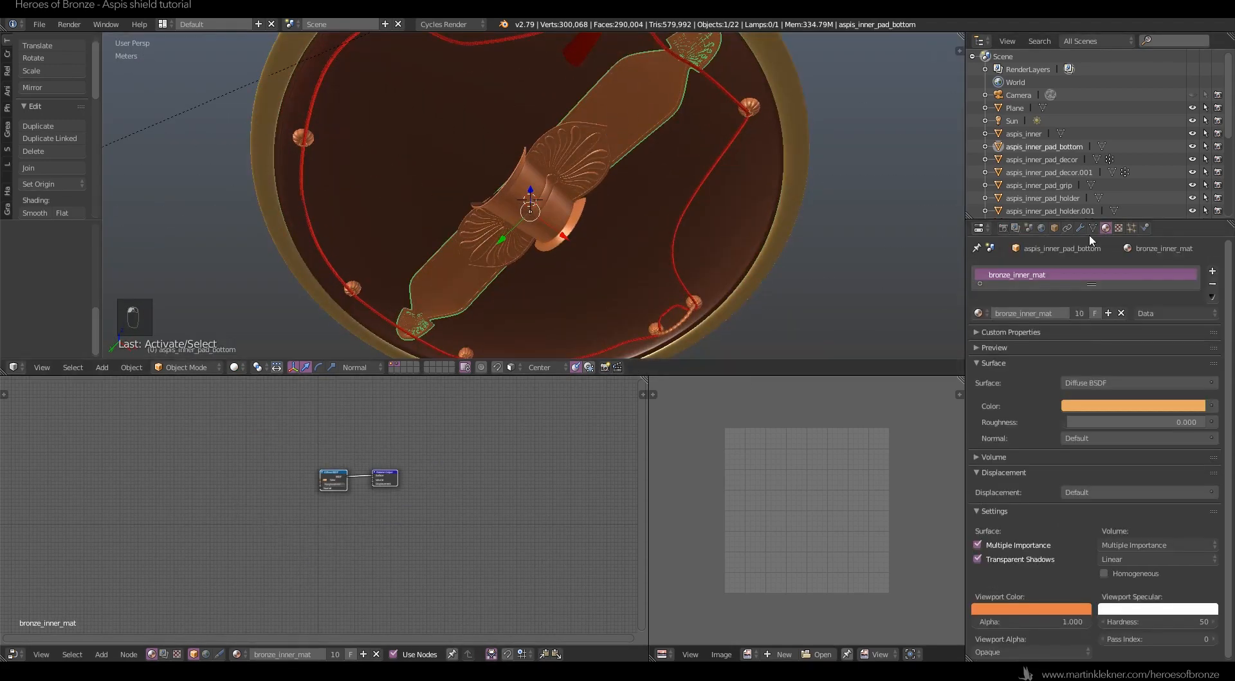
middle_drag(351, 469, 442, 477)
scroll(338, 465, up, 6)
scroll(337, 465, down, 3)
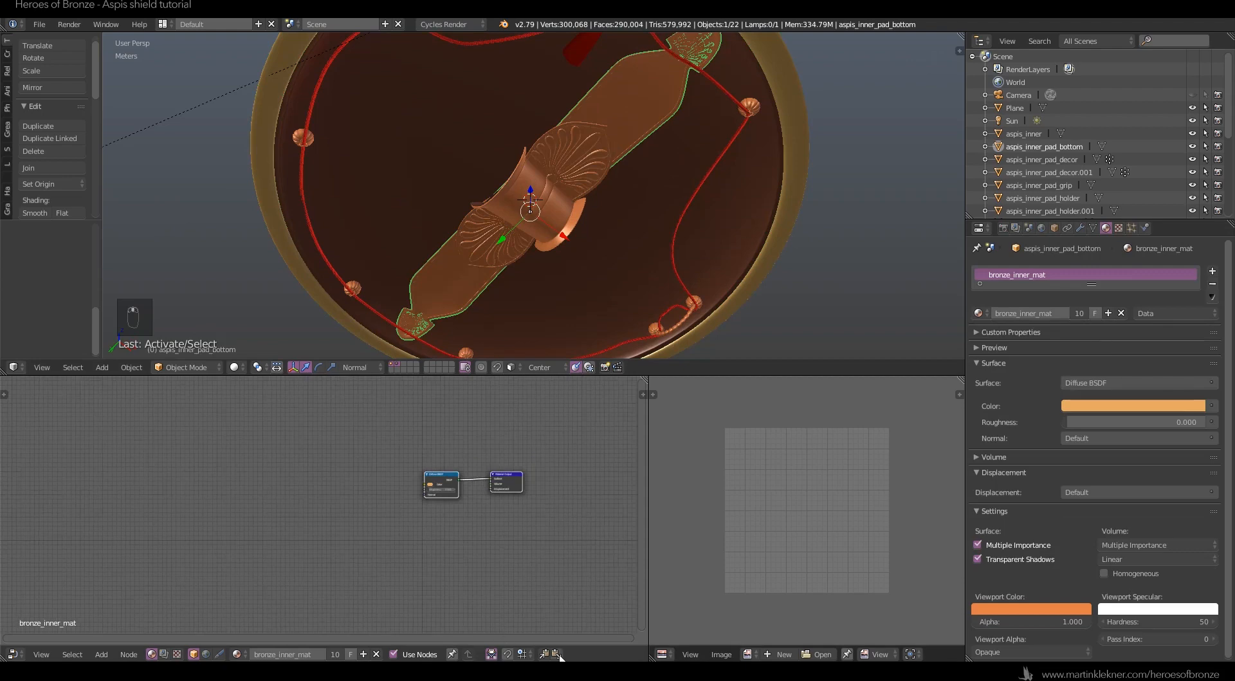
Paste the copied nodes into bronze_inner_mat, replacing the Diffuse BSDF, and connect the Principled BSDF to the Material Output surface.
key(ctrl+v)
key(g)
click(422, 487)
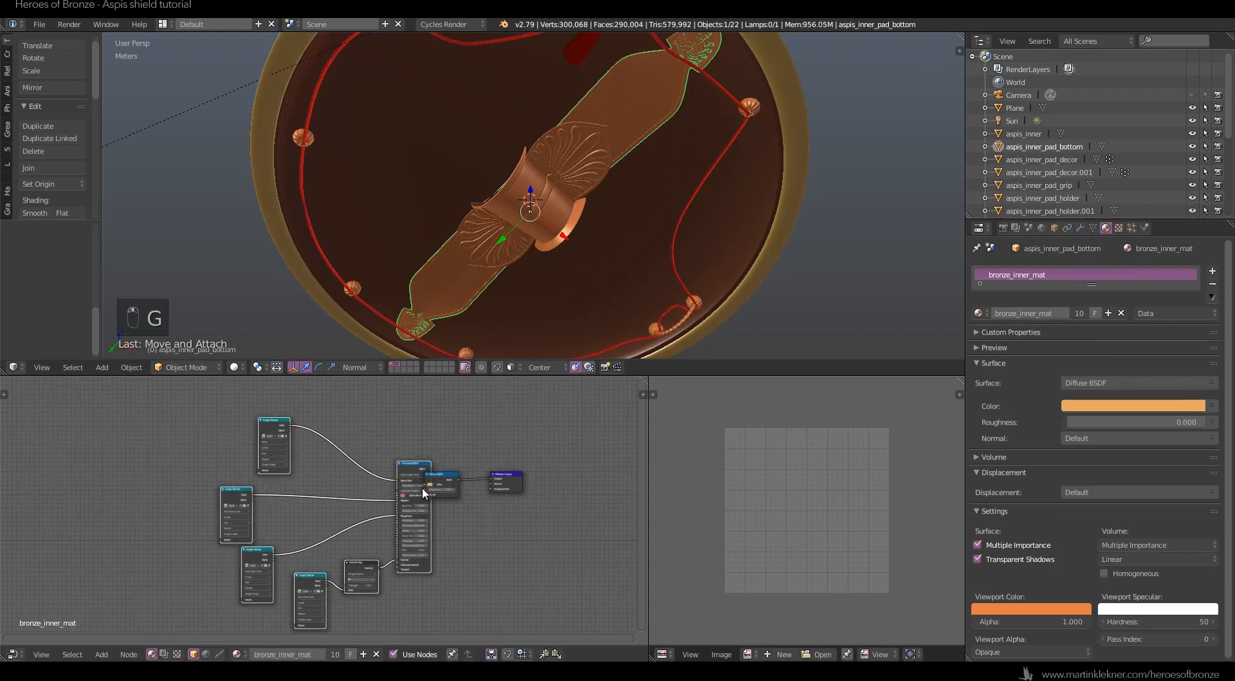
key(Delete)
scroll(441, 470, up, 2)
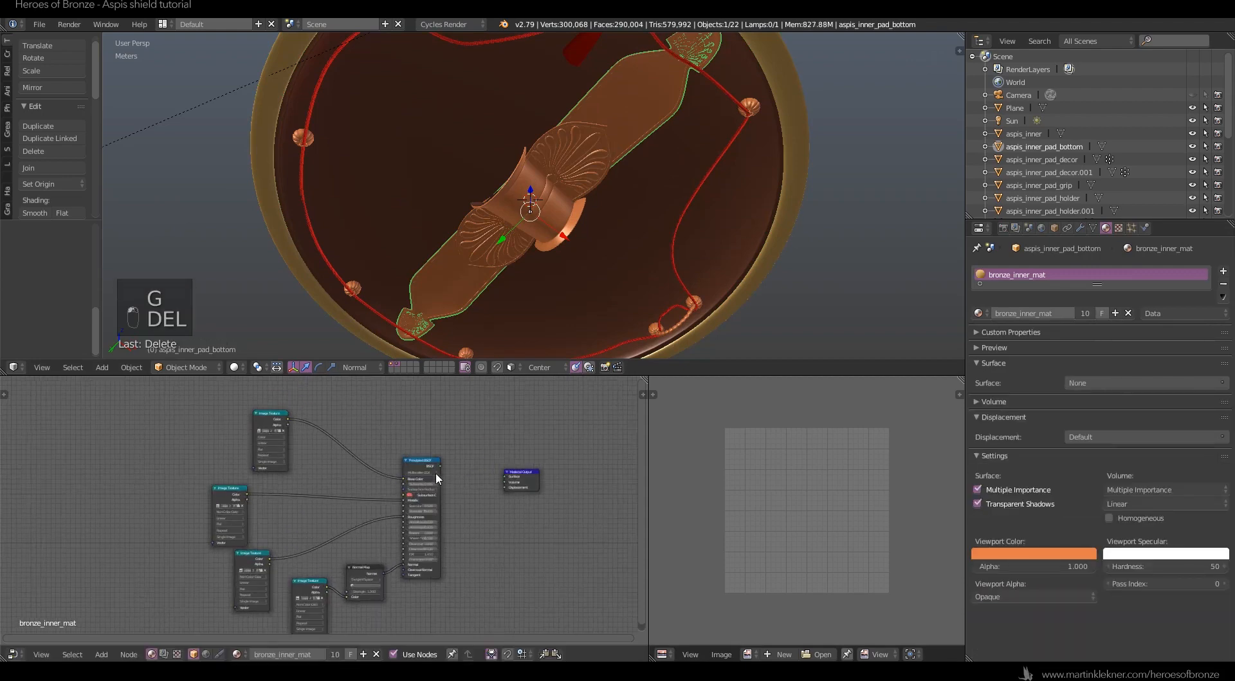
drag(461, 460, 536, 472)
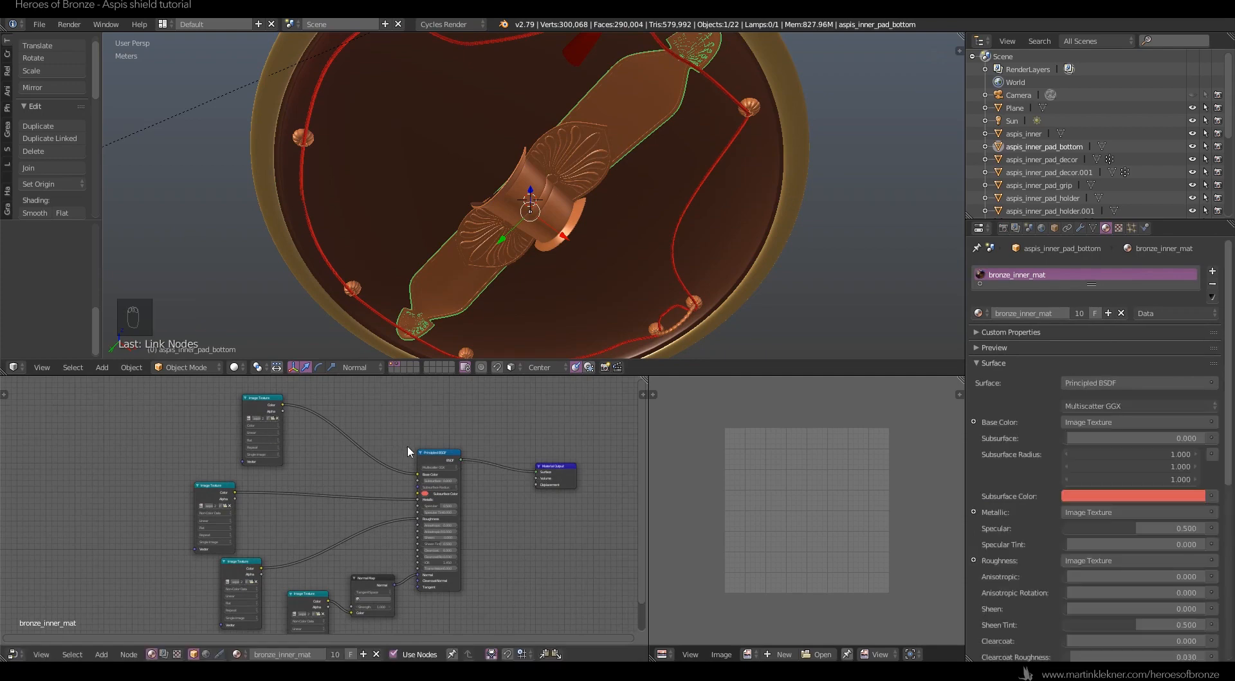
drag(431, 453, 464, 446)
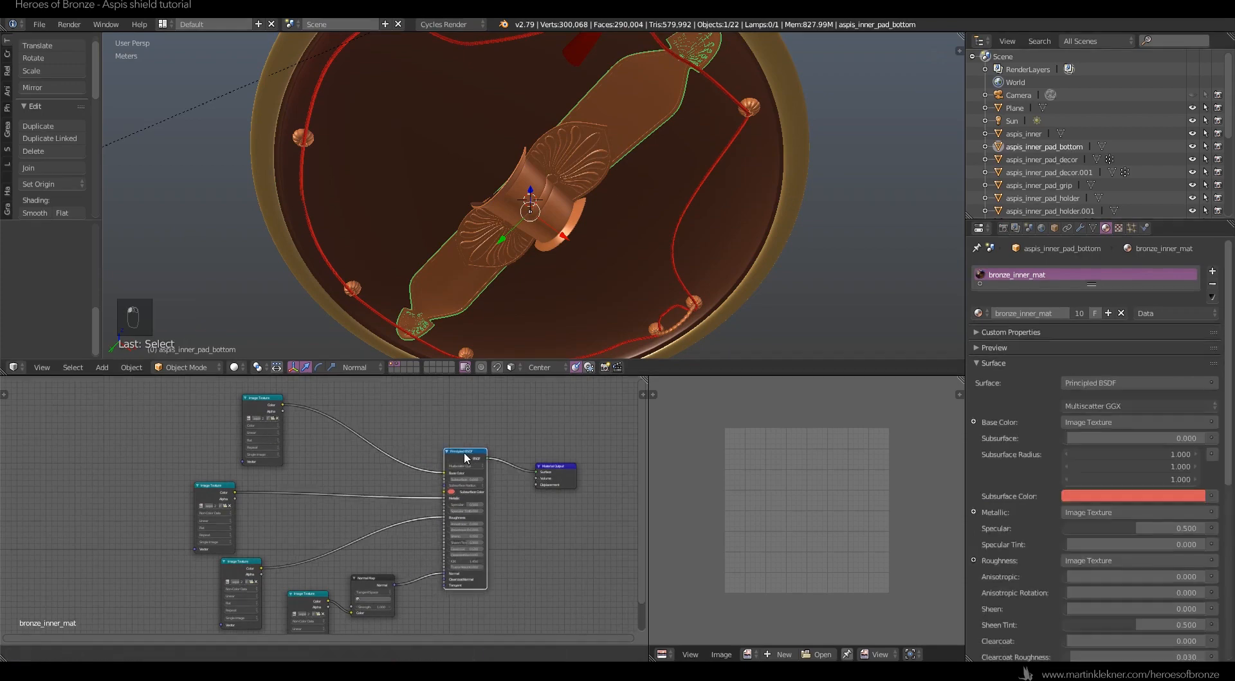
Load aspis_11_2_bronze_inner_mat_base.png into the base color Image Texture node of bronze_inner_mat.
click(260, 399)
middle_drag(291, 430, 458, 519)
scroll(458, 519, up, 4)
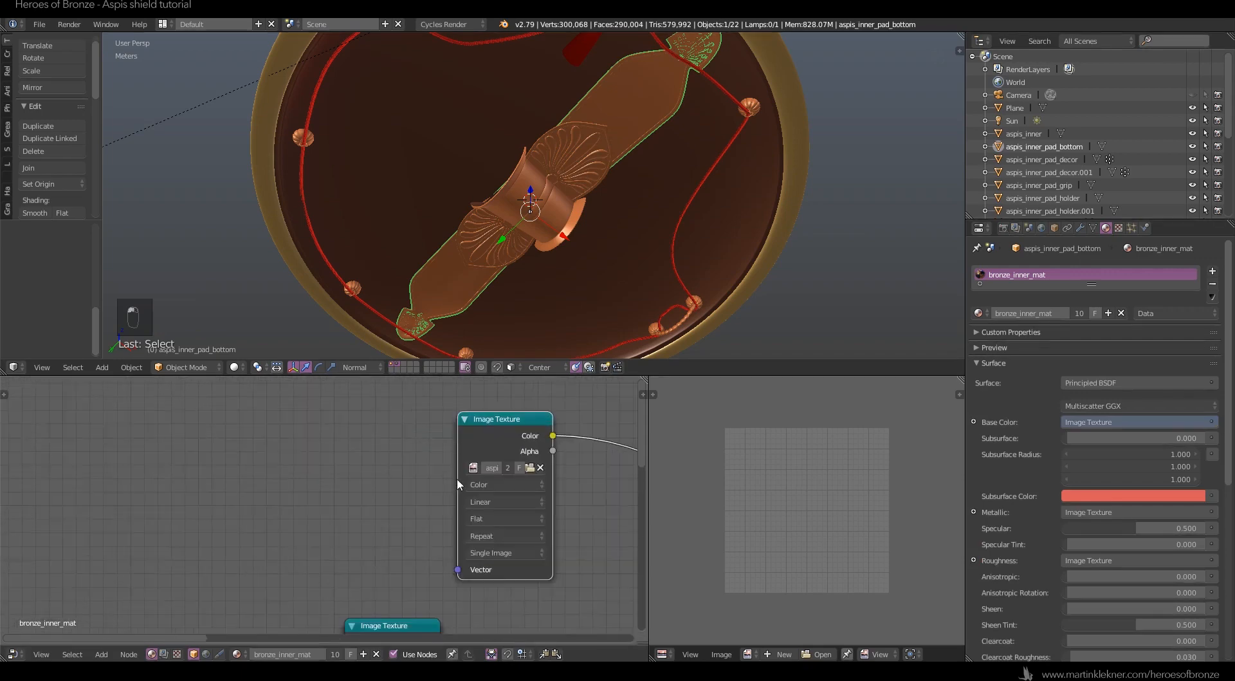
click(530, 467)
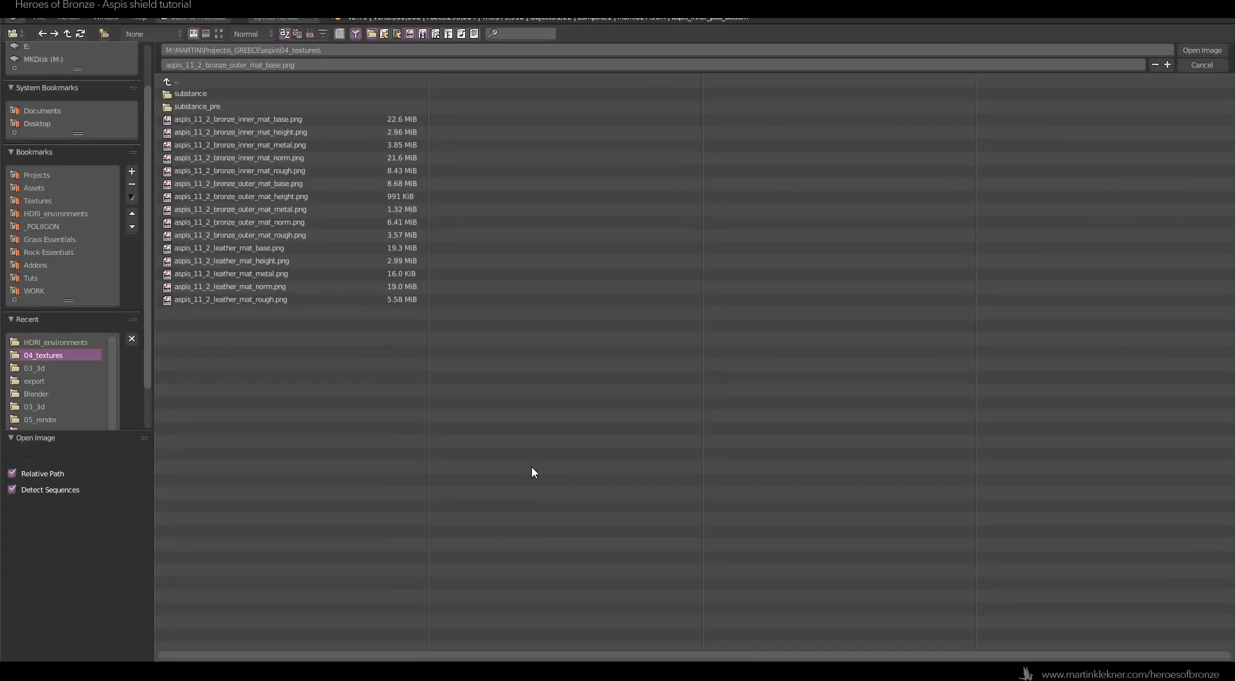
double_click(278, 120)
Load aspis_11_2_bronze_inner_mat_metal.png into the metallic Image Texture node of bronze_inner_mat.
middle_drag(366, 461, 292, 331)
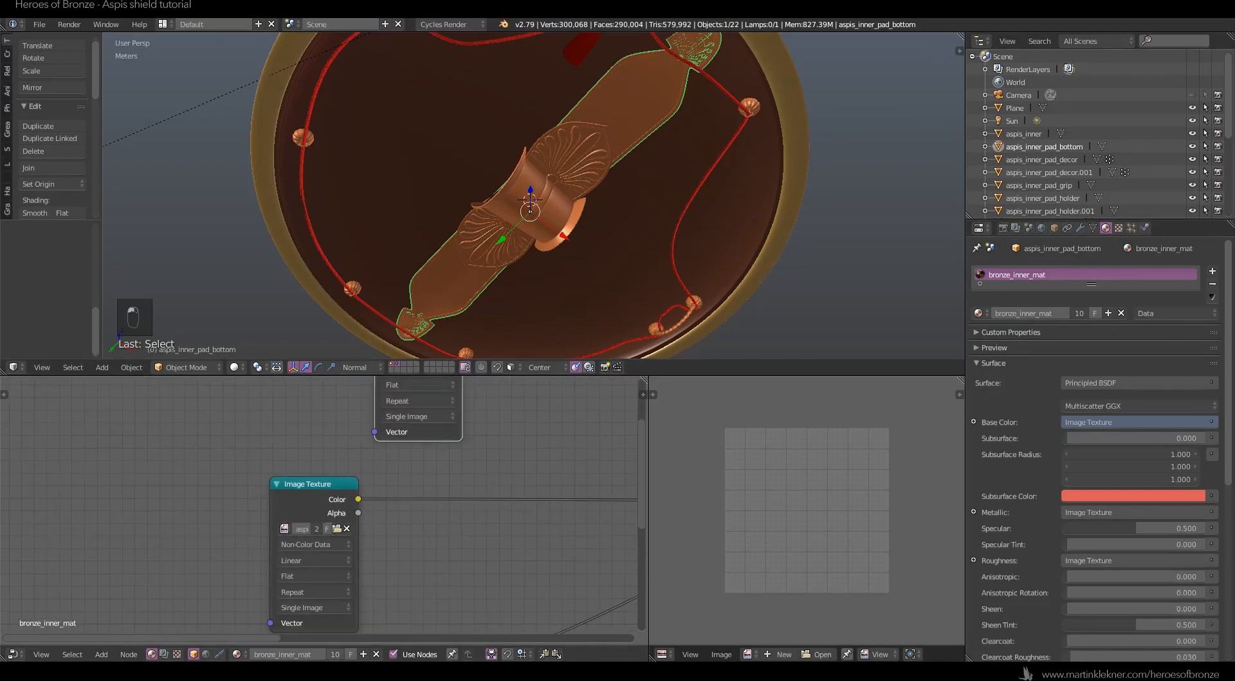
click(336, 528)
click(250, 131)
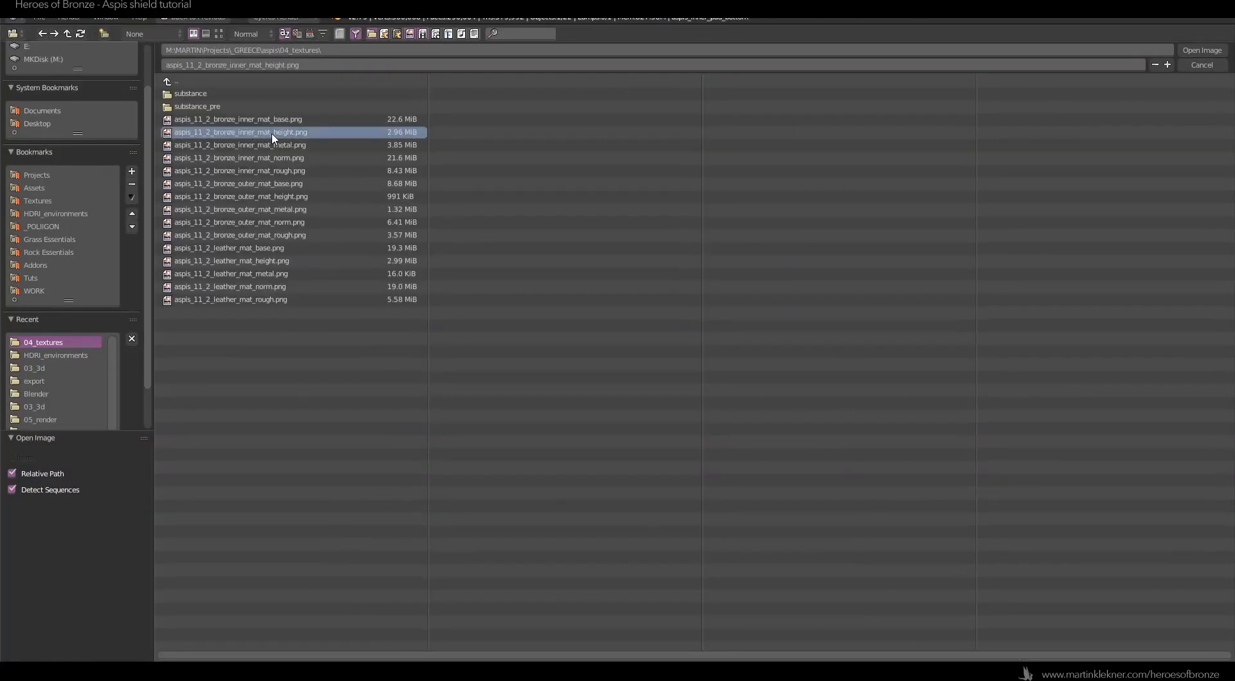
double_click(265, 145)
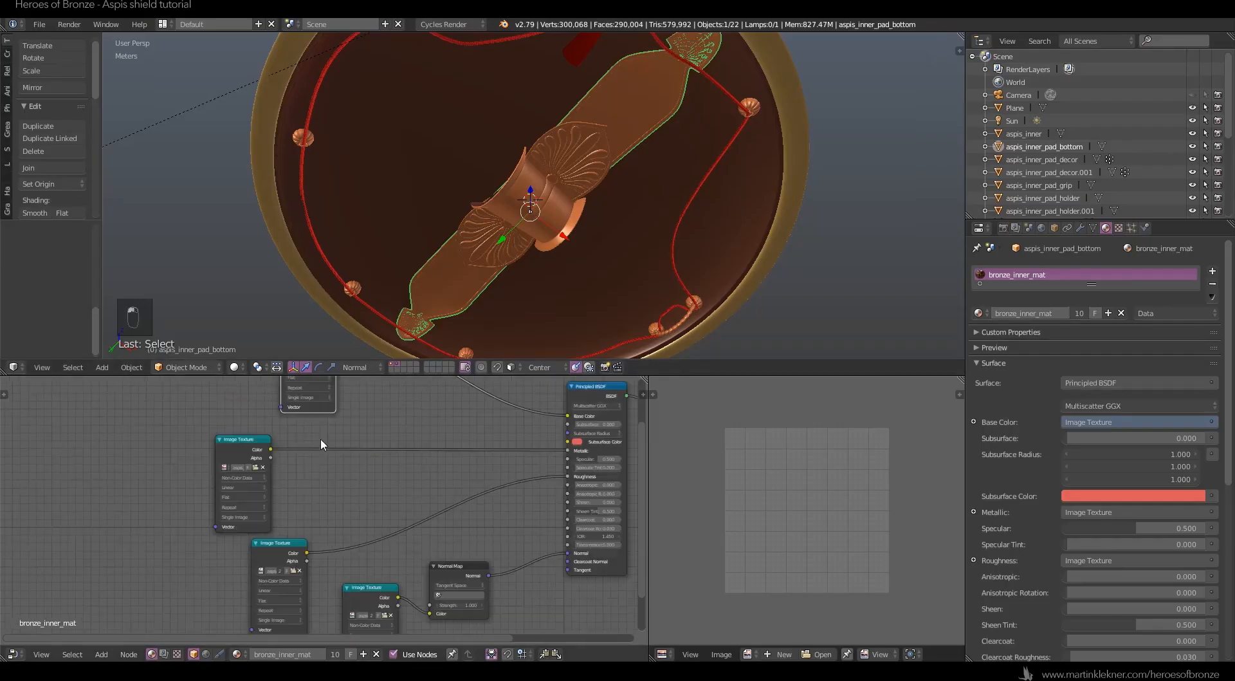
Load aspis_11_2_bronze_inner_mat_rough.png into the roughness texture node and aspis_11_2_bronze_inner_mat_norm.png into the normal texture node.
click(294, 570)
double_click(263, 172)
middle_drag(361, 509, 322, 467)
click(346, 573)
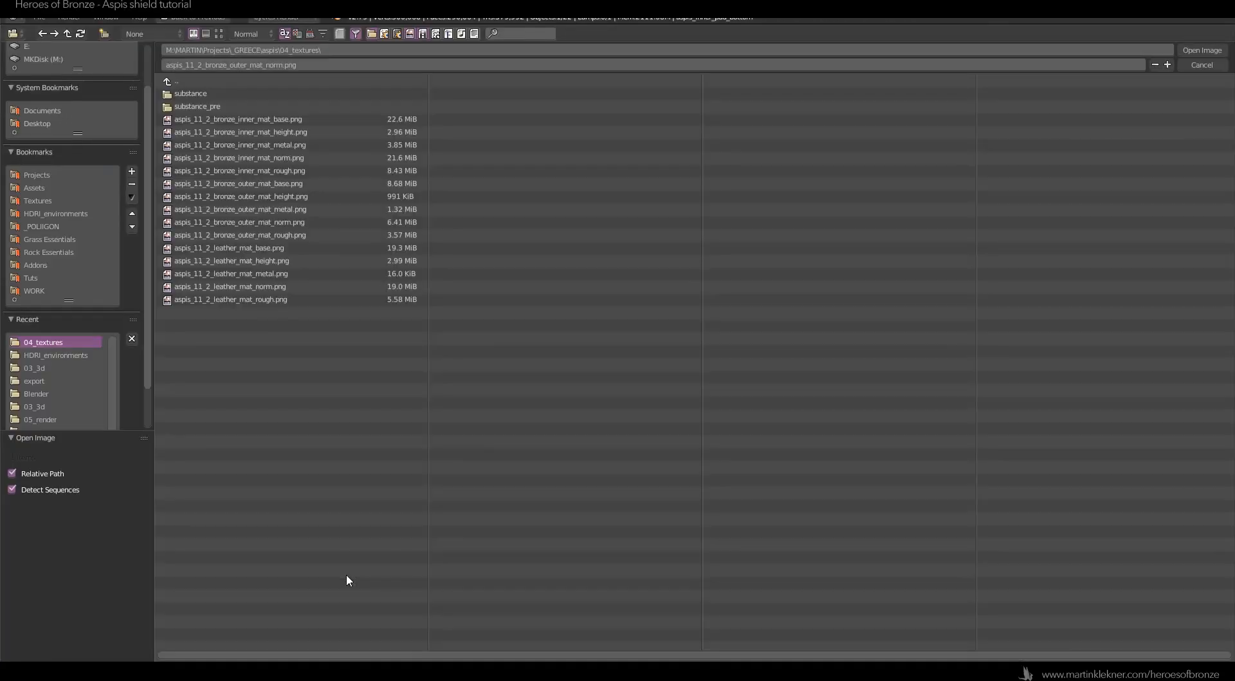
double_click(266, 156)
Select aspis_inner, paste the copied nodes into leather_mat in place of its Diffuse BSDF, and connect the Principled BSDF to the output surface.
middle_drag(451, 410, 293, 473)
middle_drag(412, 193, 481, 138)
right_click(481, 137)
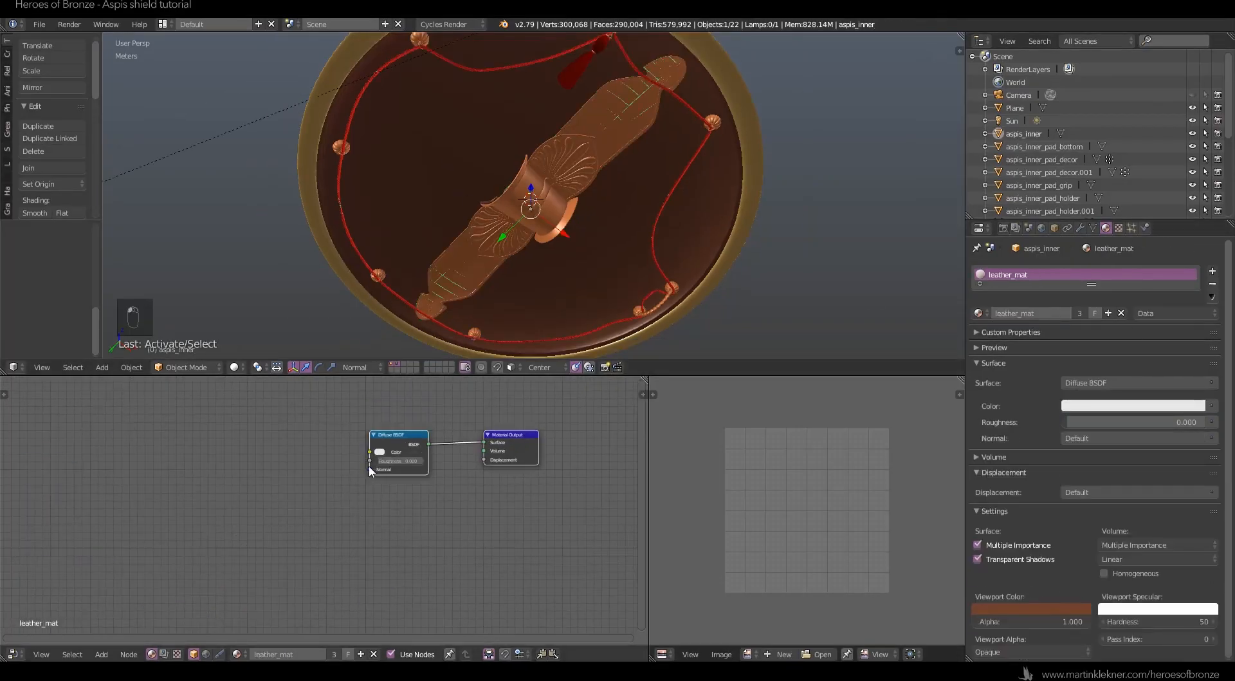
click(556, 655)
key(g)
click(320, 469)
click(414, 434)
key(Delete)
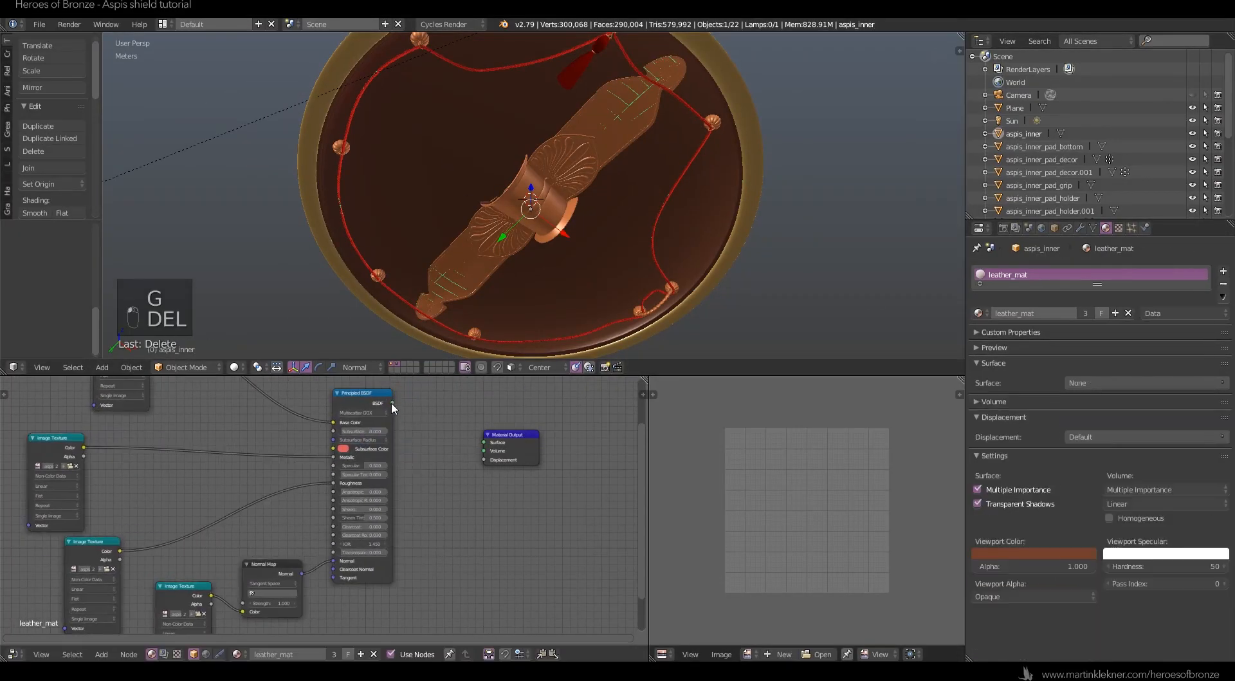
drag(391, 403, 484, 442)
Load aspis_11_2_leather_mat_base.png into the base color texture node and aspis_11_2_leather_mat_metal.png into the metallic texture node.
middle_drag(257, 418, 474, 507)
click(352, 434)
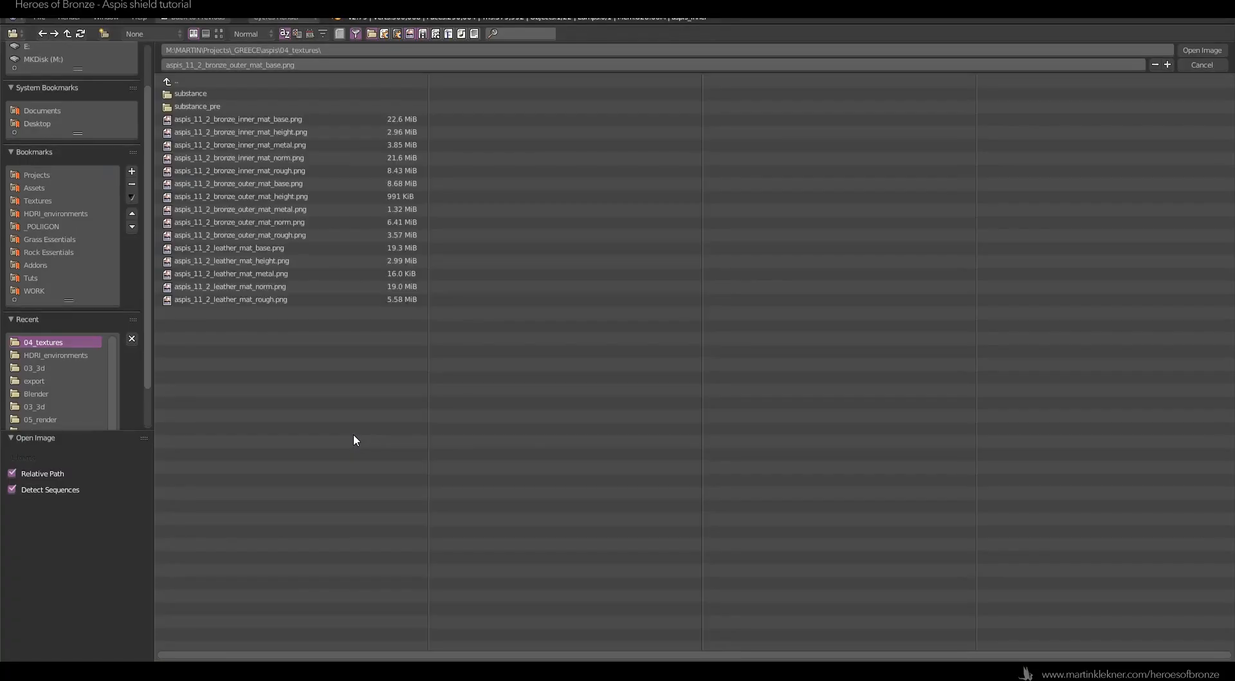
double_click(267, 249)
middle_drag(276, 408, 277, 394)
click(286, 540)
double_click(261, 276)
Load aspis_11_2_leather_mat_rough.png into the roughness texture node and aspis_11_2_leather_mat_norm.png into the normal texture node.
middle_drag(290, 533, 233, 440)
click(267, 549)
click(314, 537)
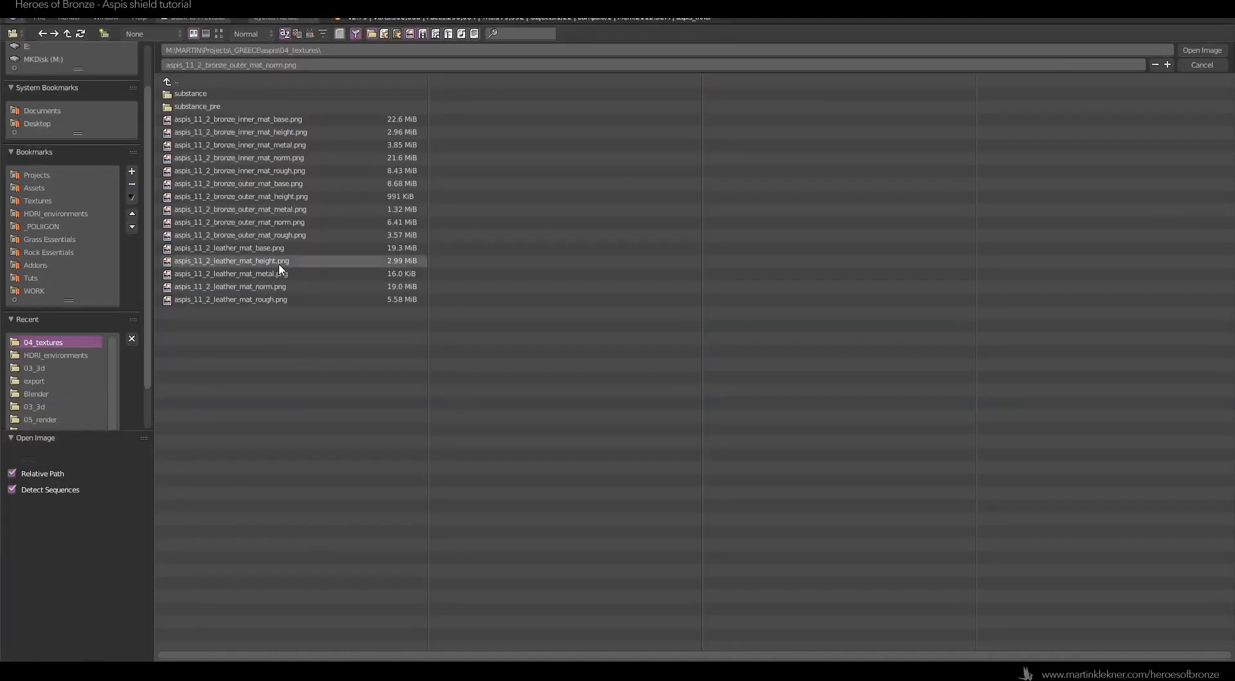
double_click(278, 286)
Deselect all objects and preview the shield's inner side in rendered viewport shading.
scroll(508, 209, down, 1)
key(a)
shift+middle_drag(588, 149, 585, 162)
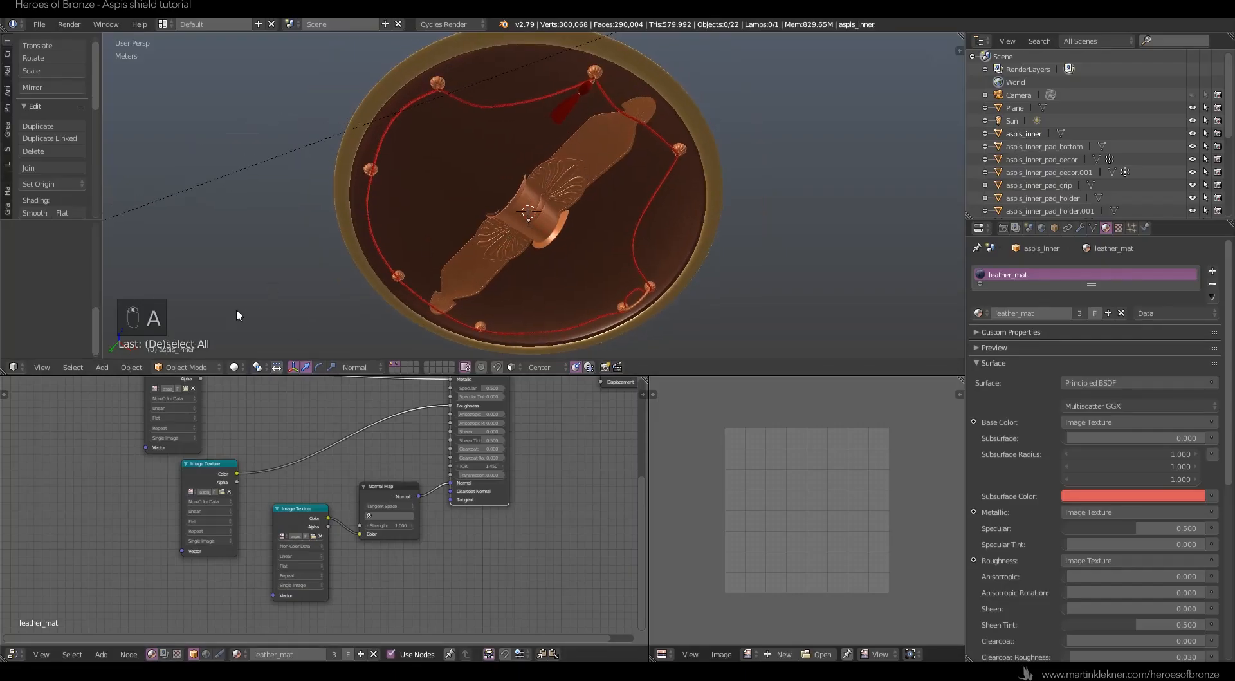
click(234, 367)
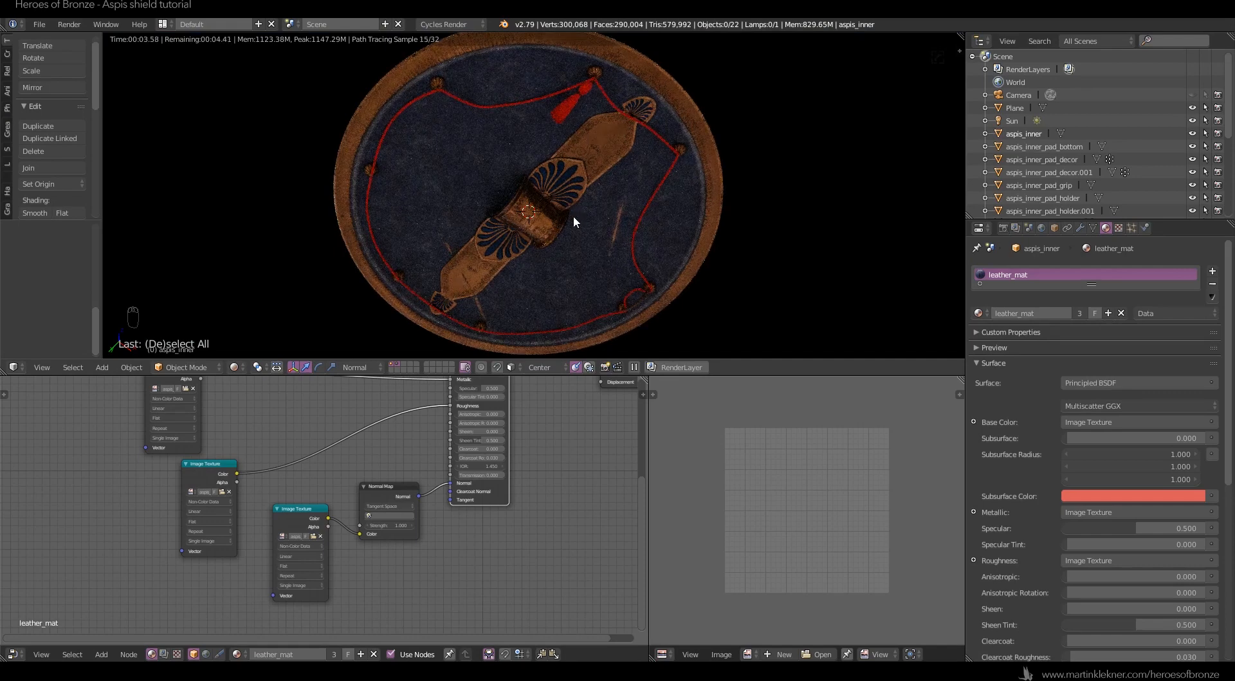
scroll(568, 219, down, 3)
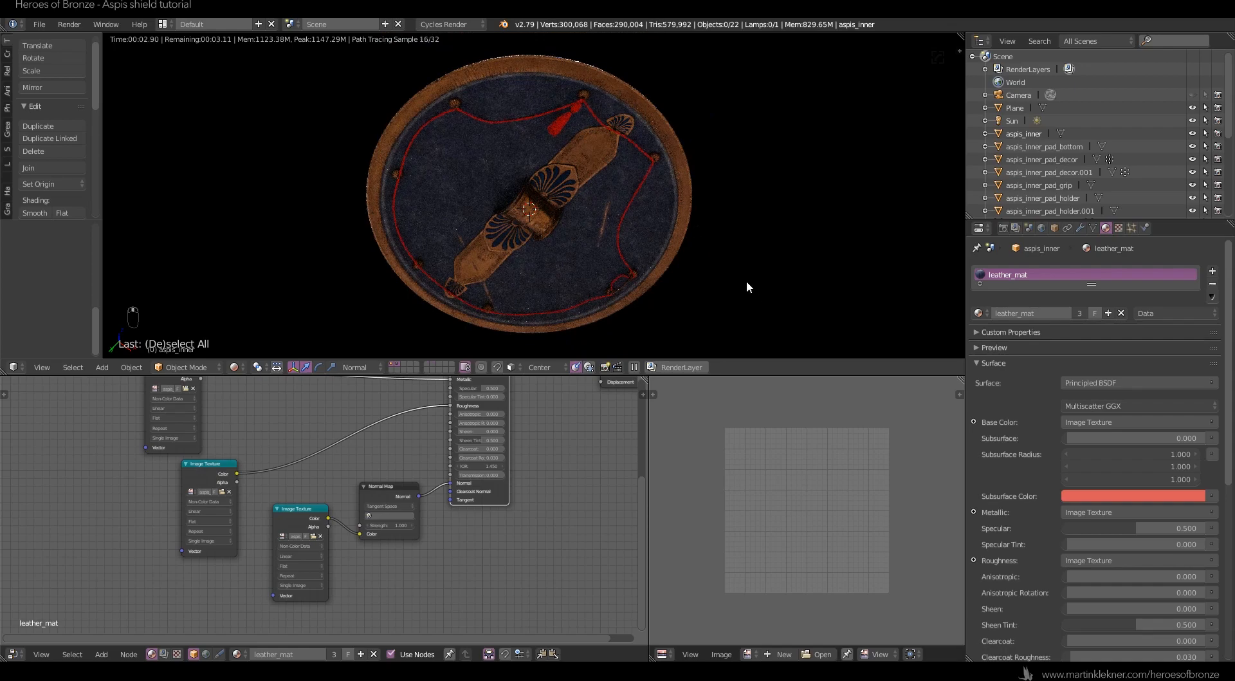
Orbit around the rendered shield to examine its outer face.
middle_drag(835, 227, 519, 317)
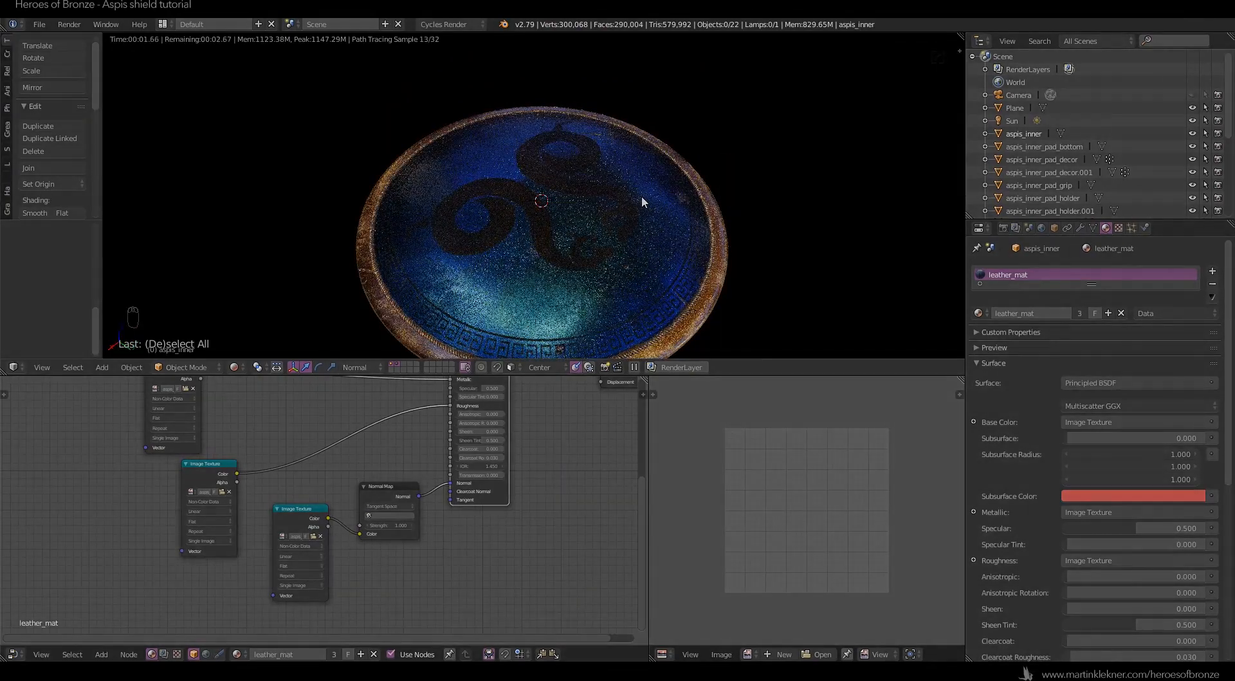
middle_drag(608, 261, 654, 202)
middle_drag(654, 202, 665, 153)
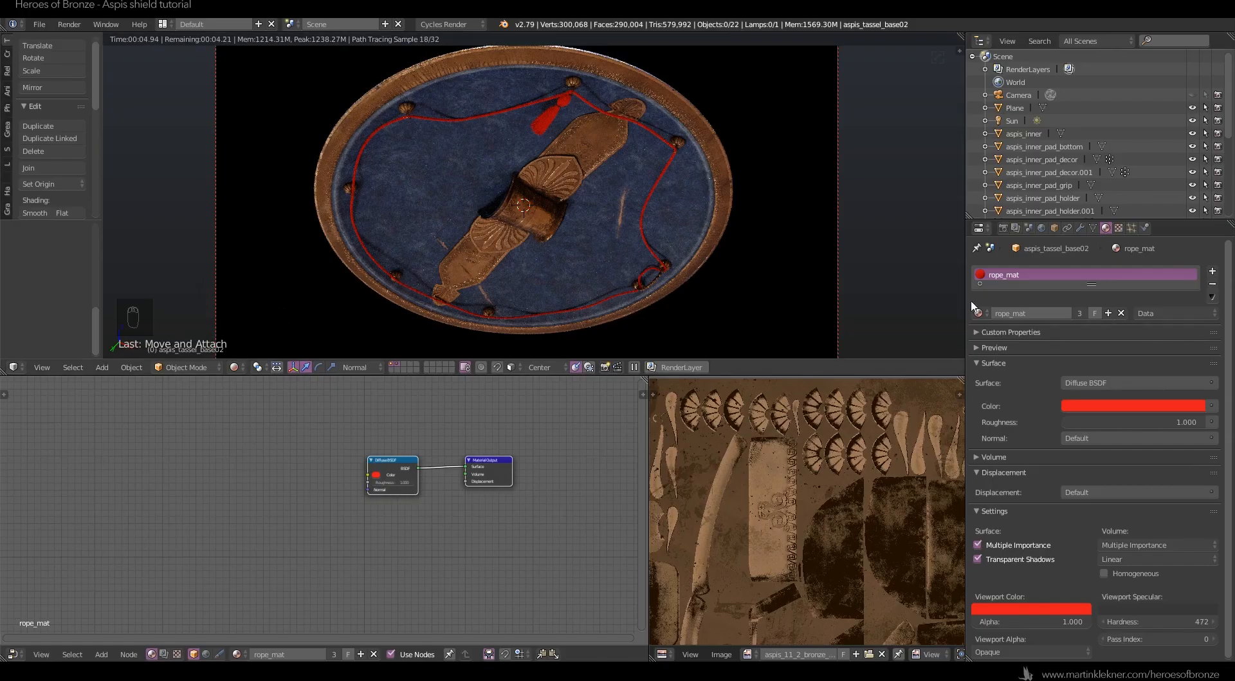
Replace the Diffuse BSDF in rope_mat on aspis_tassel_base02 with a Principled BSDF surface shader.
scroll(374, 480, up, 3)
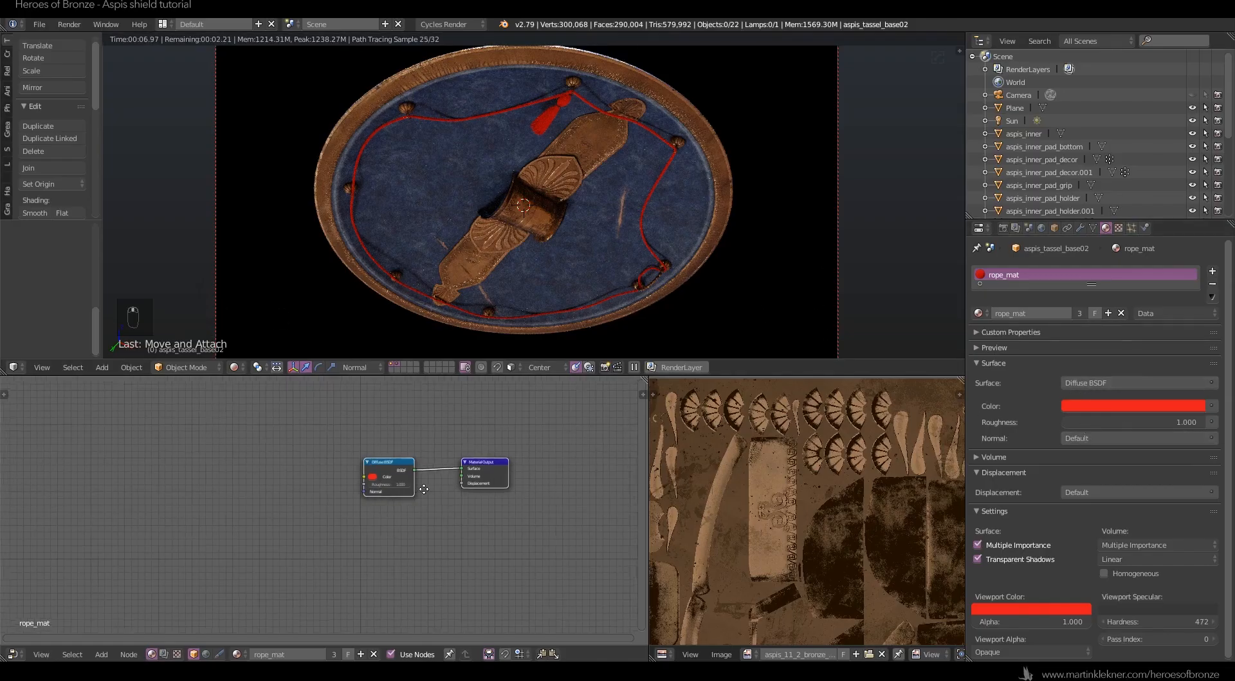
scroll(361, 476, up, 1)
drag(540, 443, 583, 441)
click(1113, 383)
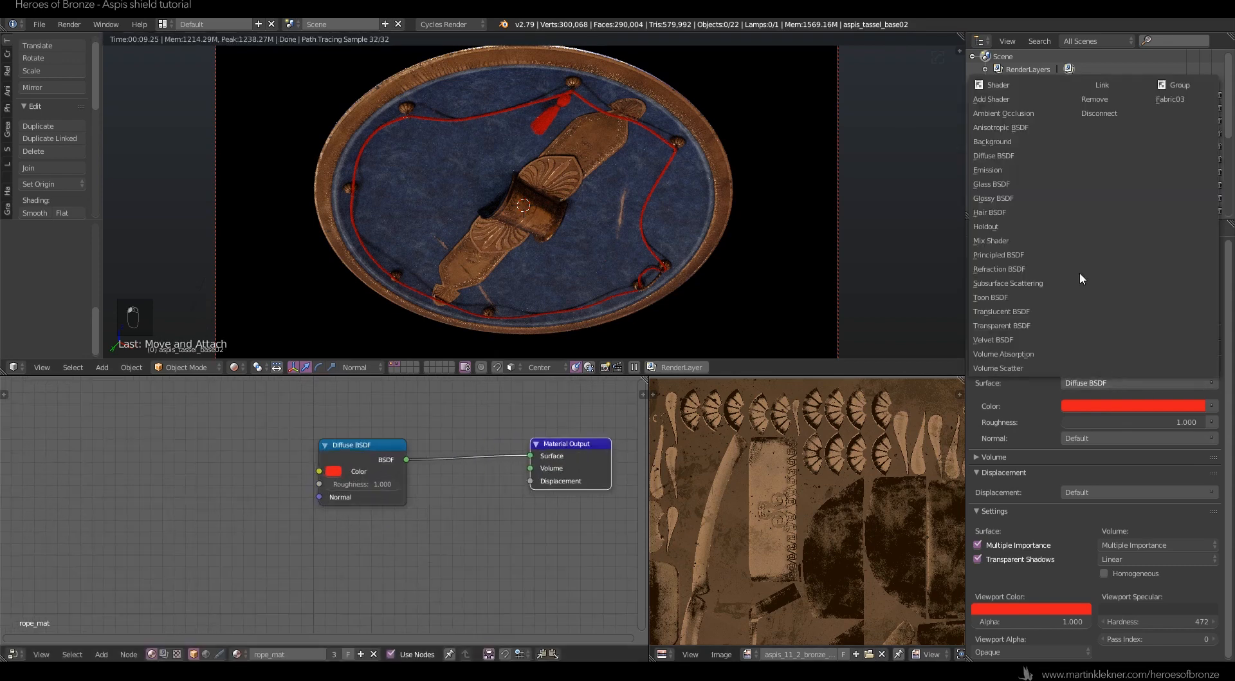
click(979, 251)
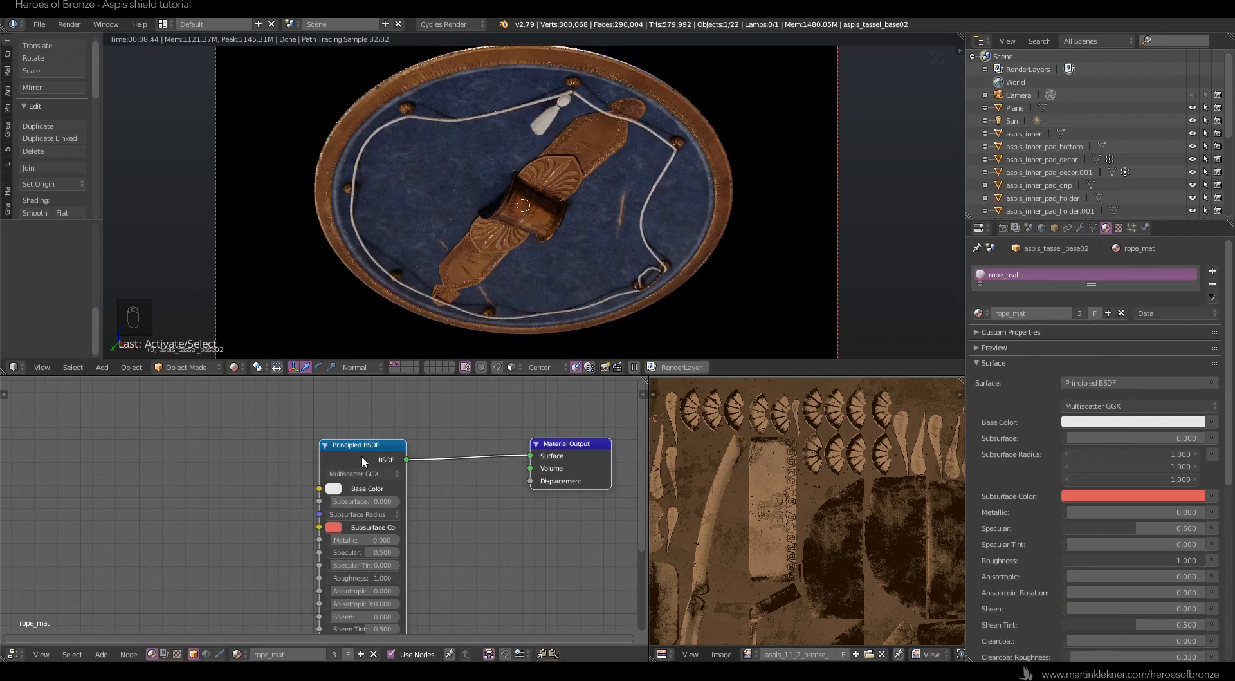
Move rope_mat's Principled BSDF node away from the Material Output and set its roughness to 0.950.
drag(357, 451, 331, 427)
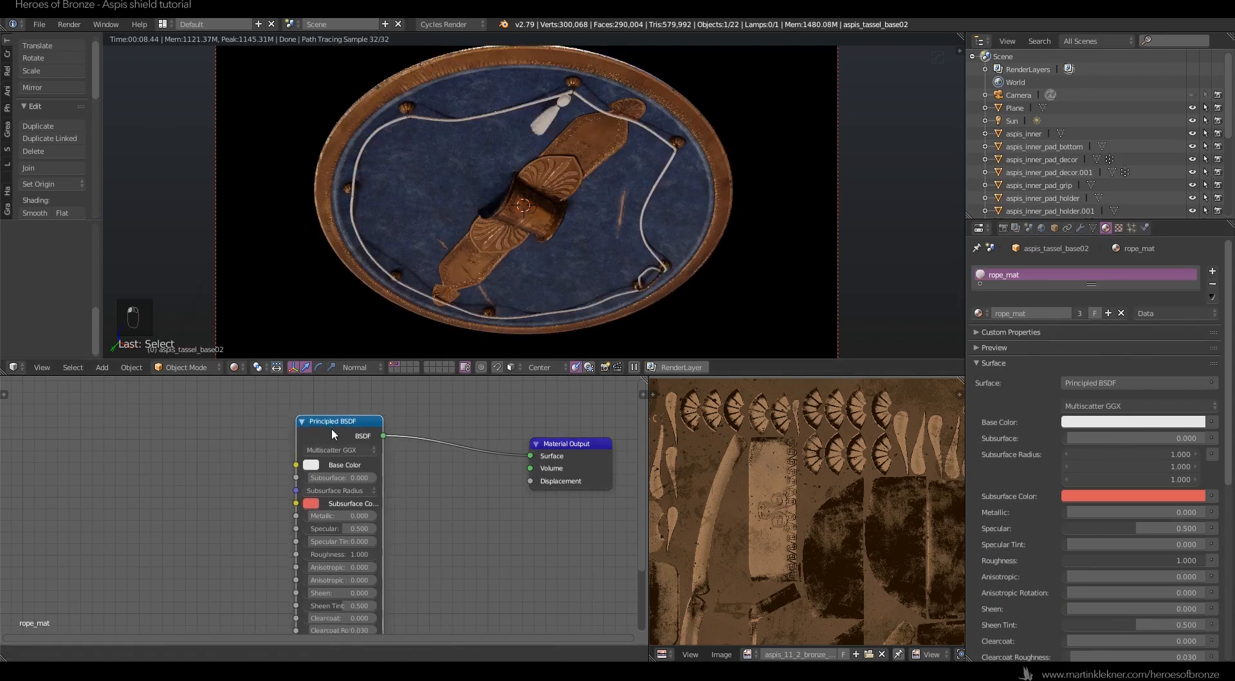
middle_drag(424, 491, 471, 443)
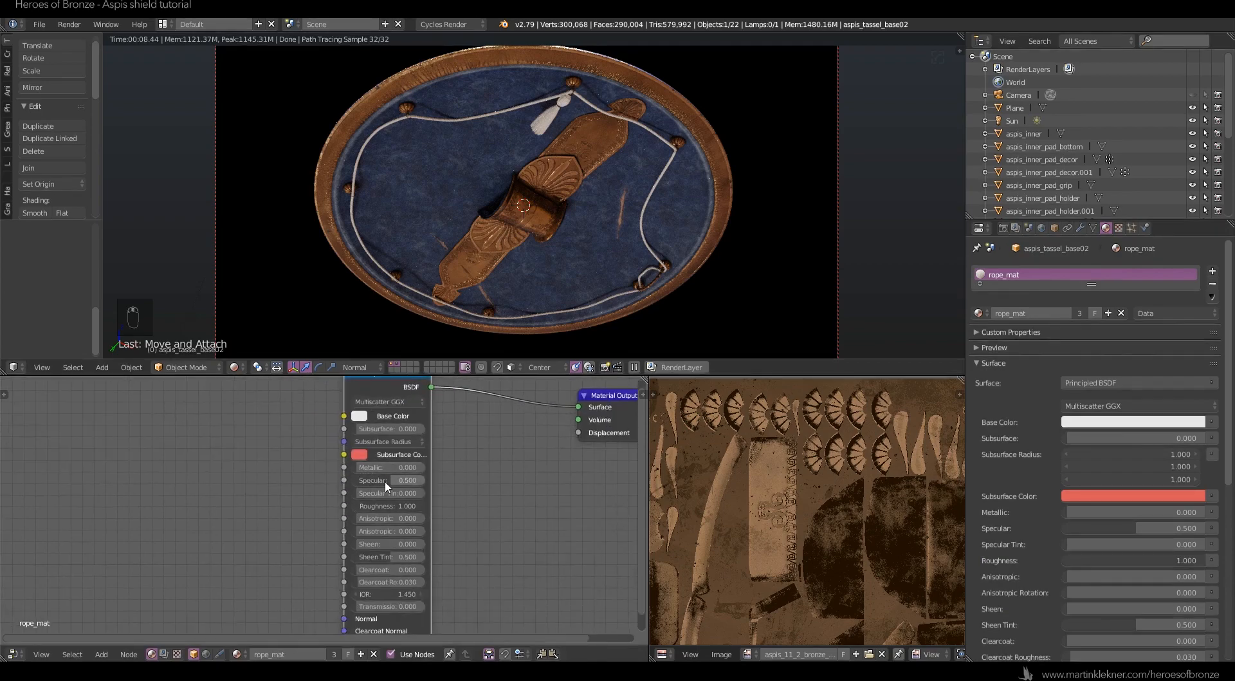
drag(425, 506, 421, 506)
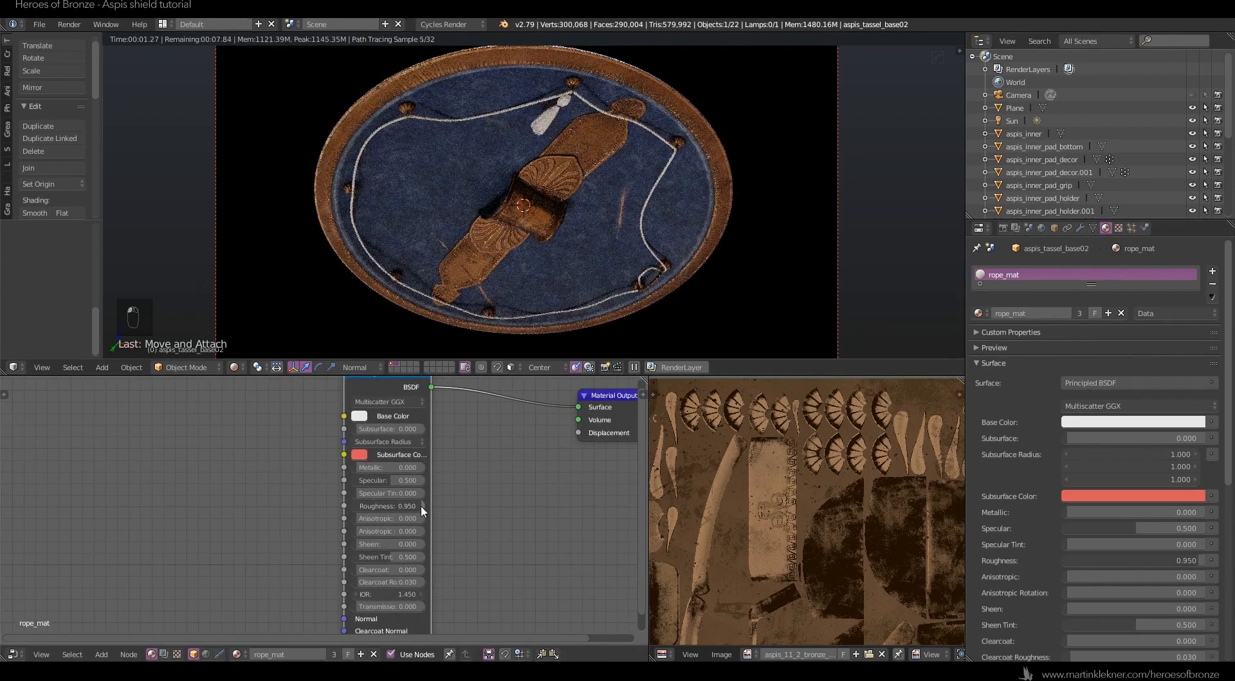
middle_drag(368, 545, 400, 502)
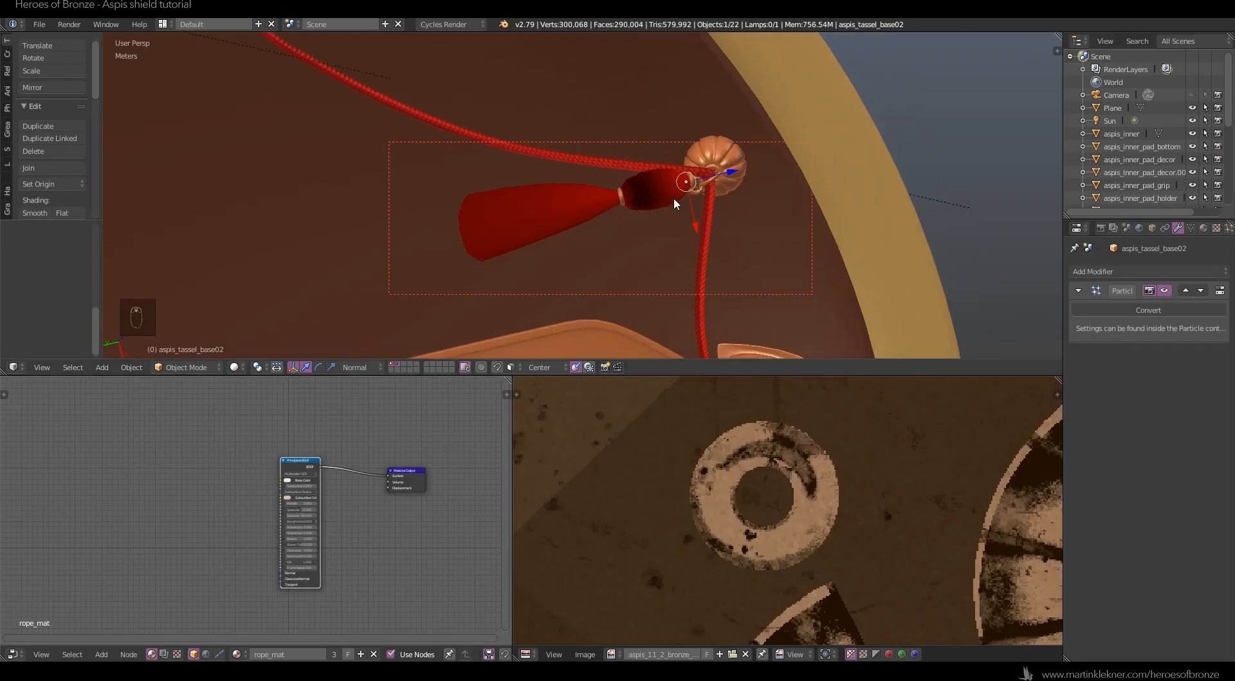
Select the tassel part aspis_tassel_base02 and preview the tassel in rendered viewport shading.
right_click(651, 210)
right_click(671, 203)
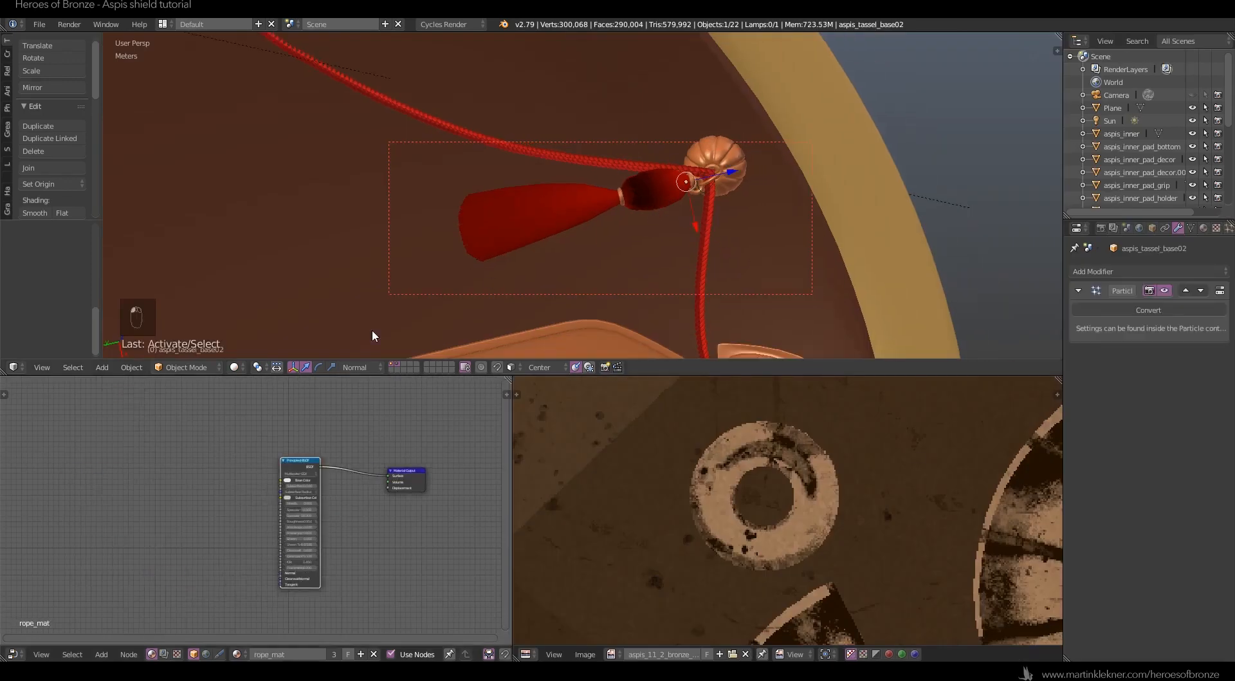
click(233, 368)
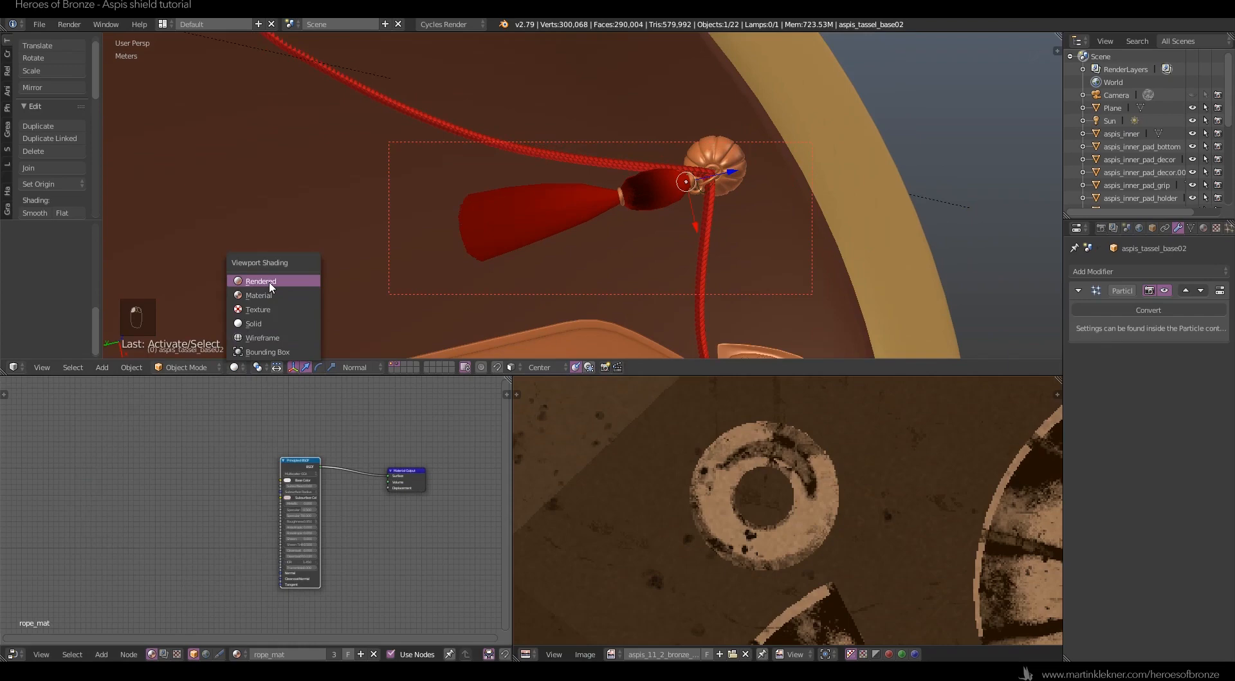
click(260, 281)
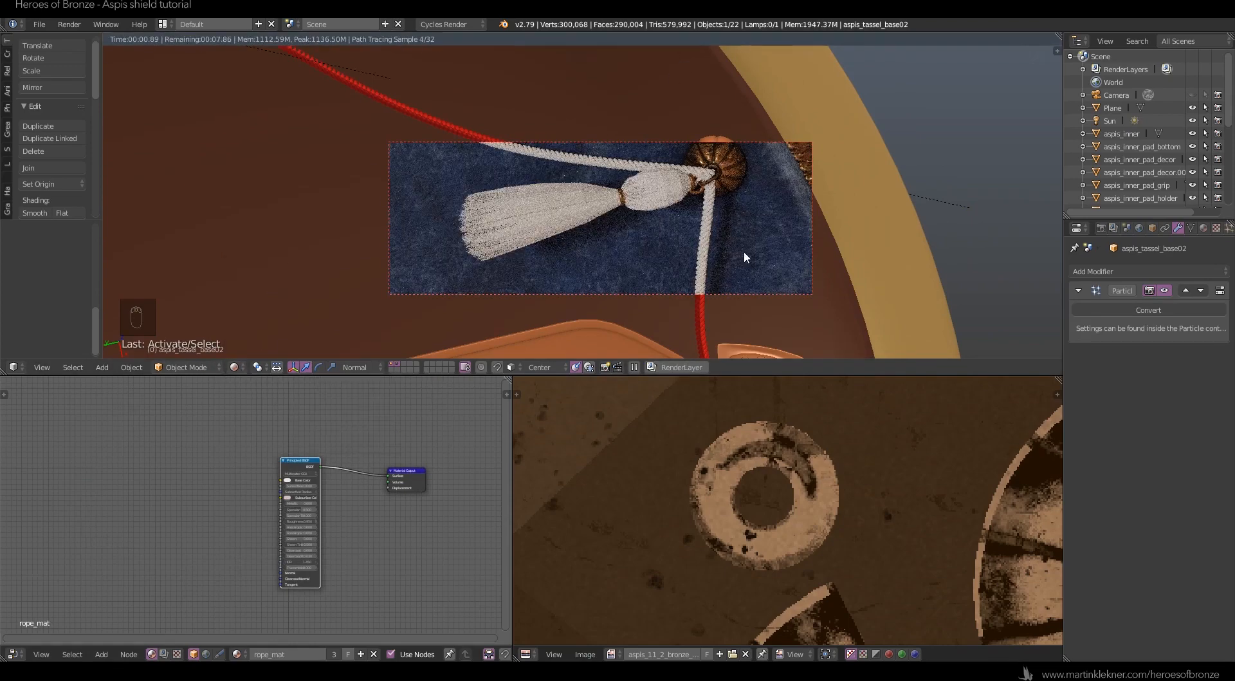
Show the material settings, select aspis_tassel_base01, and set rope_mat's base color to a dark red.
click(1203, 228)
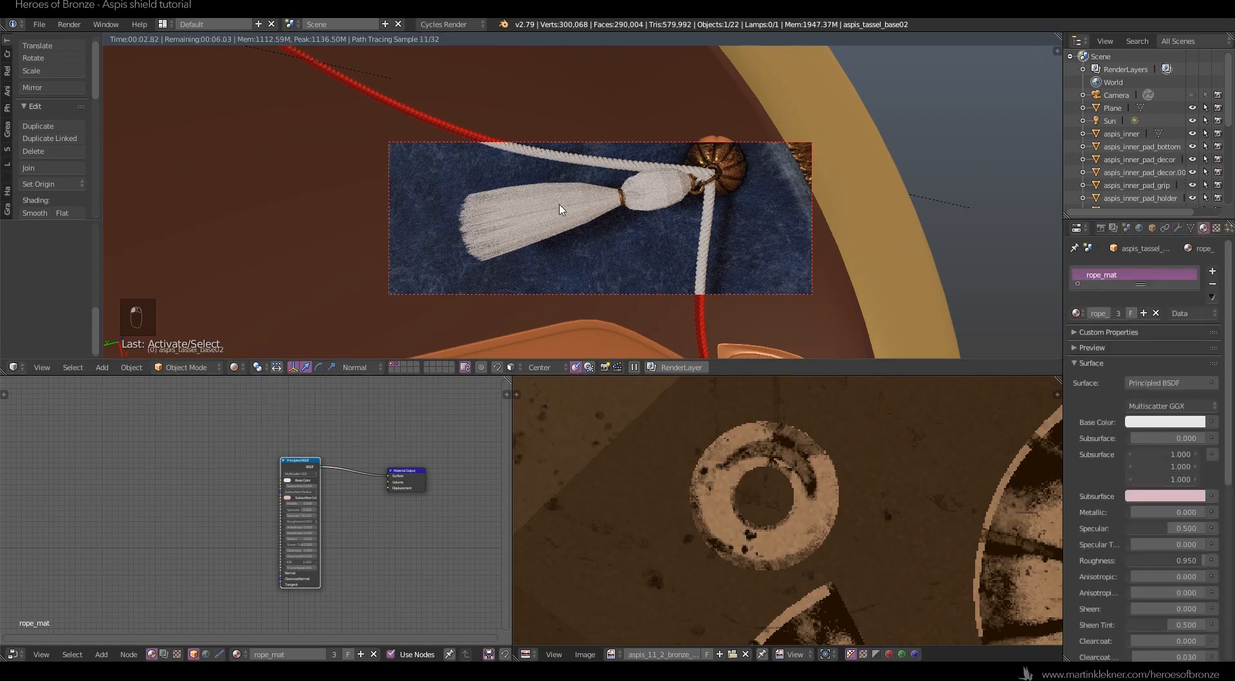
click(557, 221)
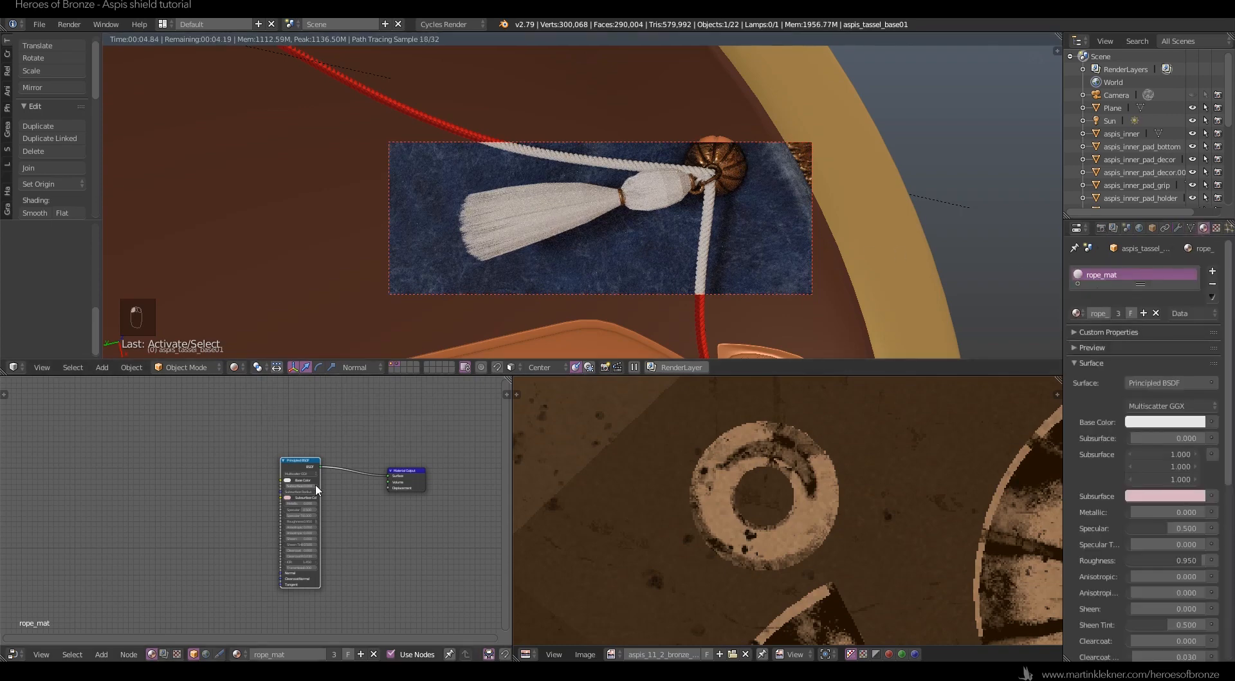
scroll(316, 490, up, 2)
click(307, 470)
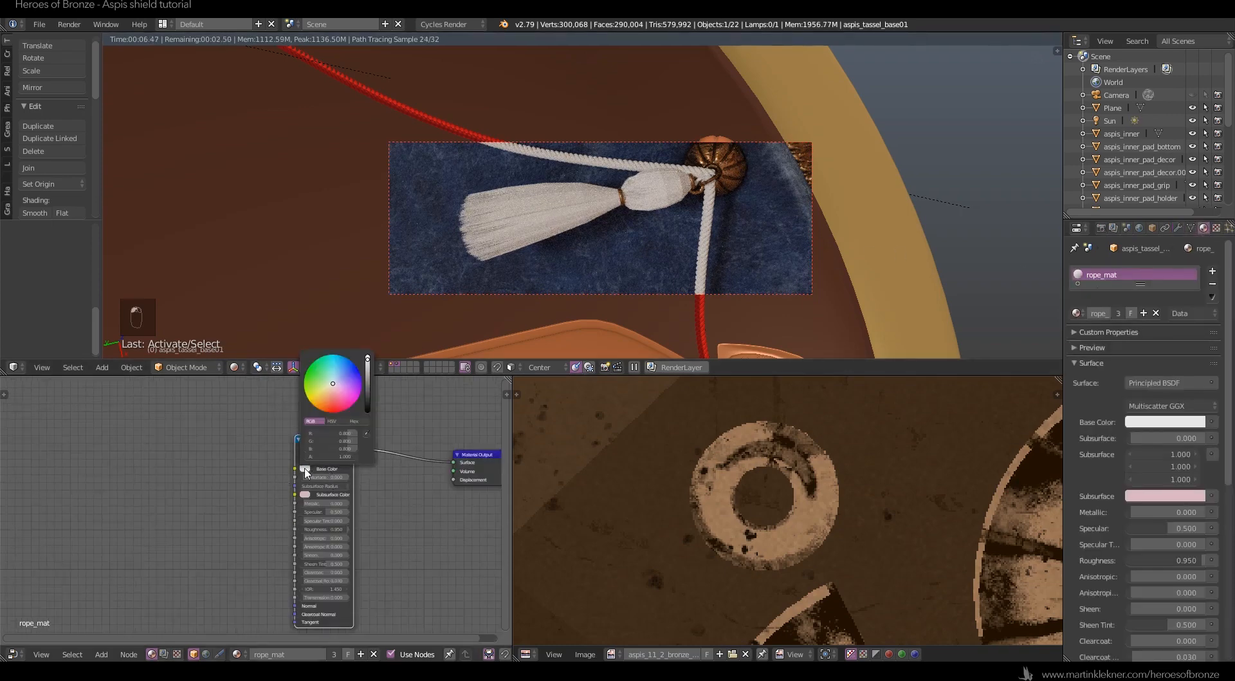
click(336, 412)
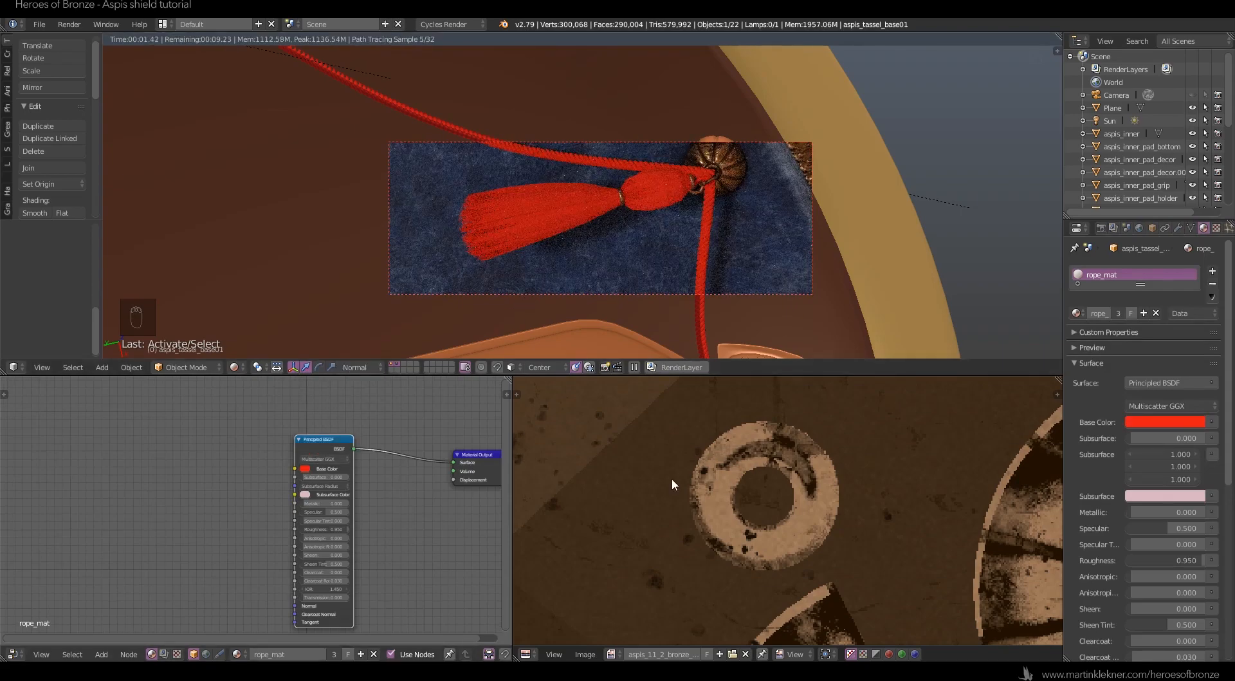
click(1185, 424)
drag(1197, 303, 1196, 284)
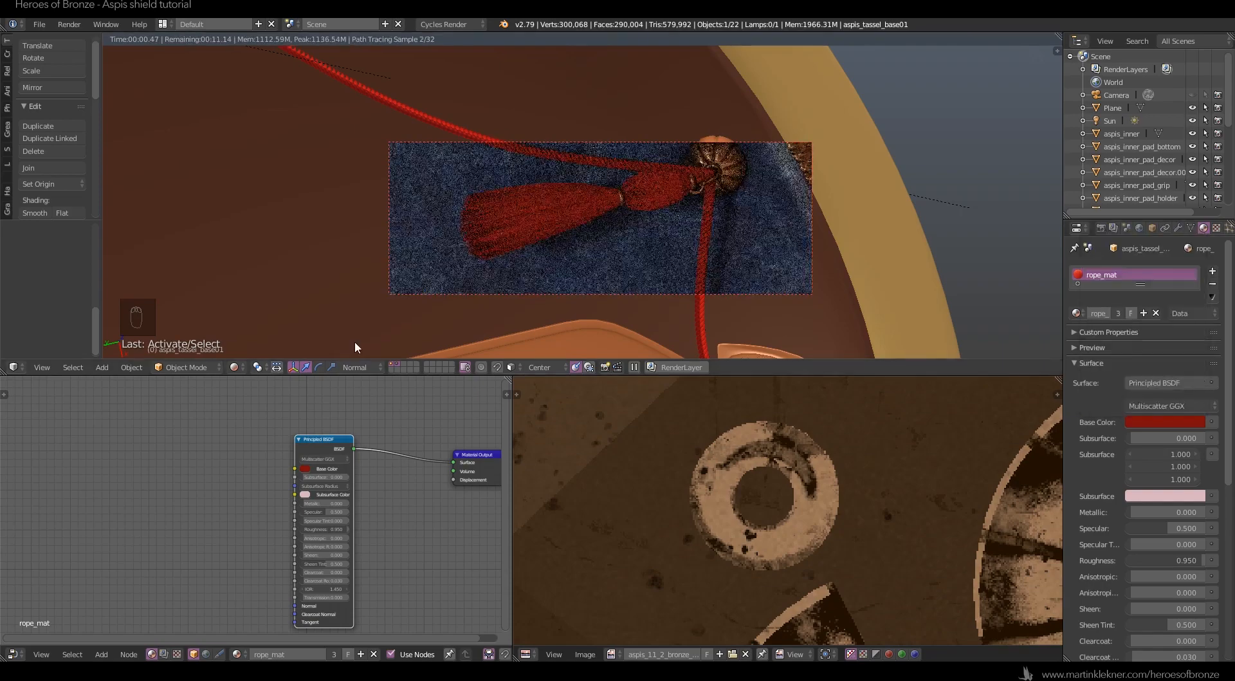
Examine the red rope and tassel on the whole shield in the rendered camera view.
key(KP_0)
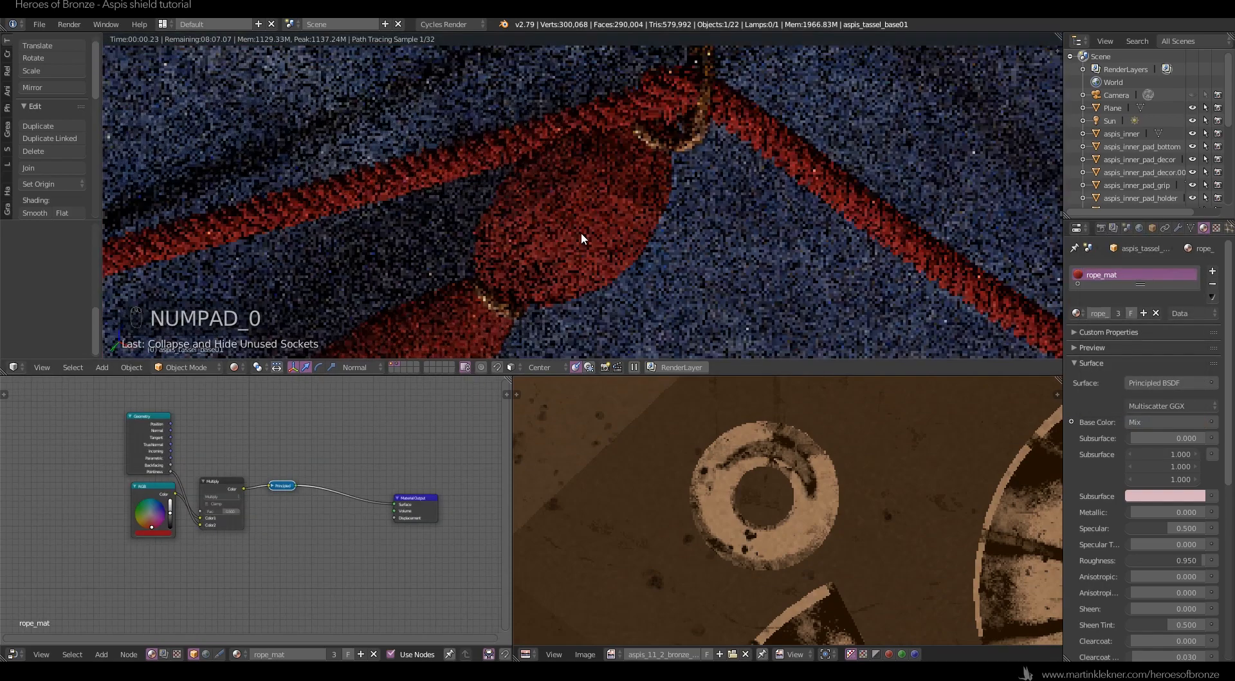
scroll(582, 235, down, 10)
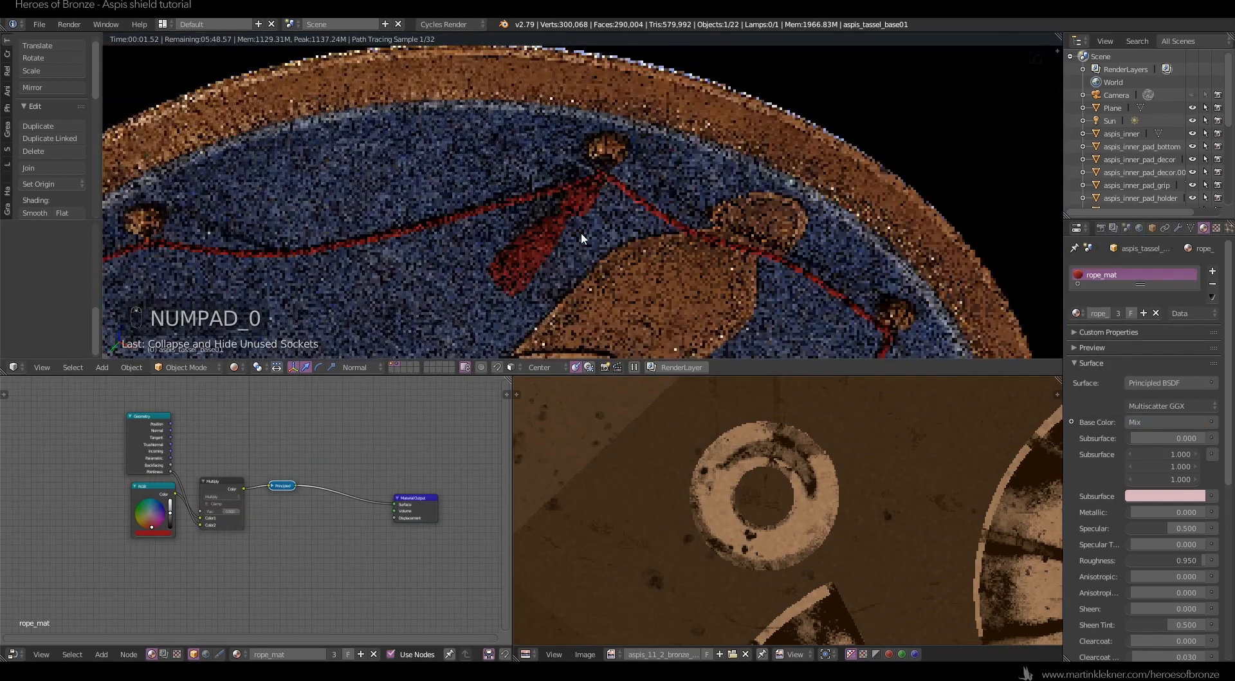
scroll(582, 234, down, 4)
scroll(582, 239, down, 3)
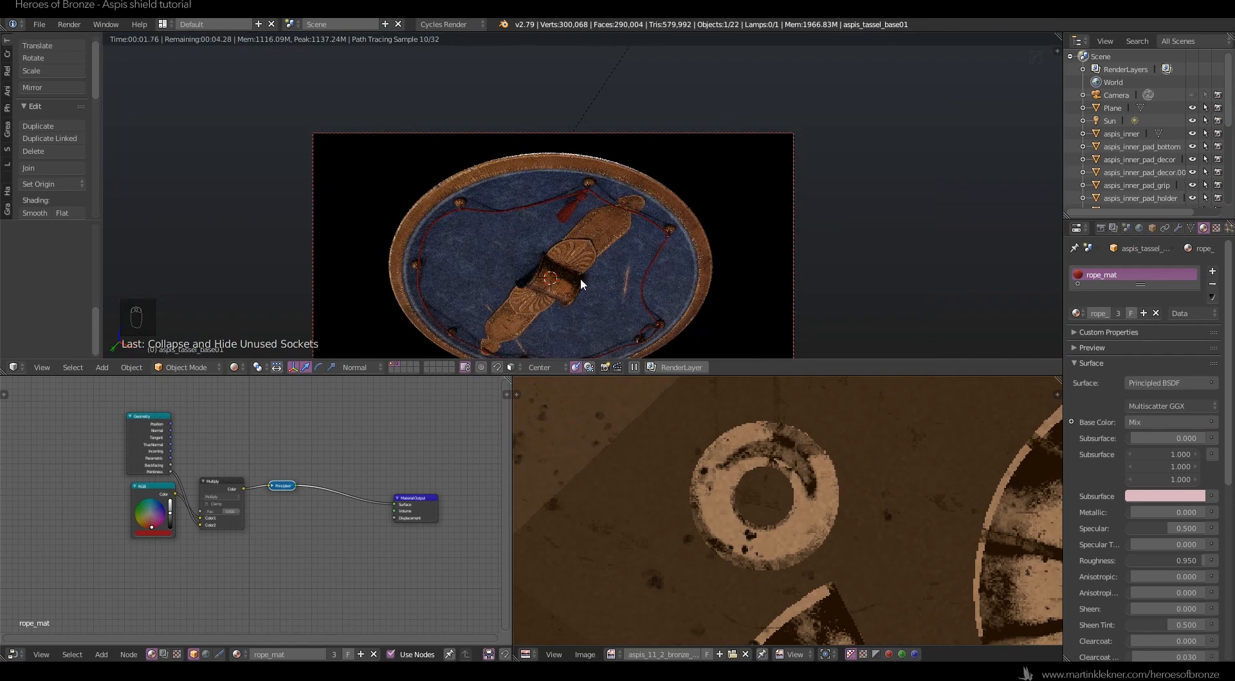
shift+middle_drag(580, 277, 580, 200)
Select the three bronze tassel rings with aspis_tassel_ring02.001 active and link its data to the others with Make Links.
key(ctrl+z)
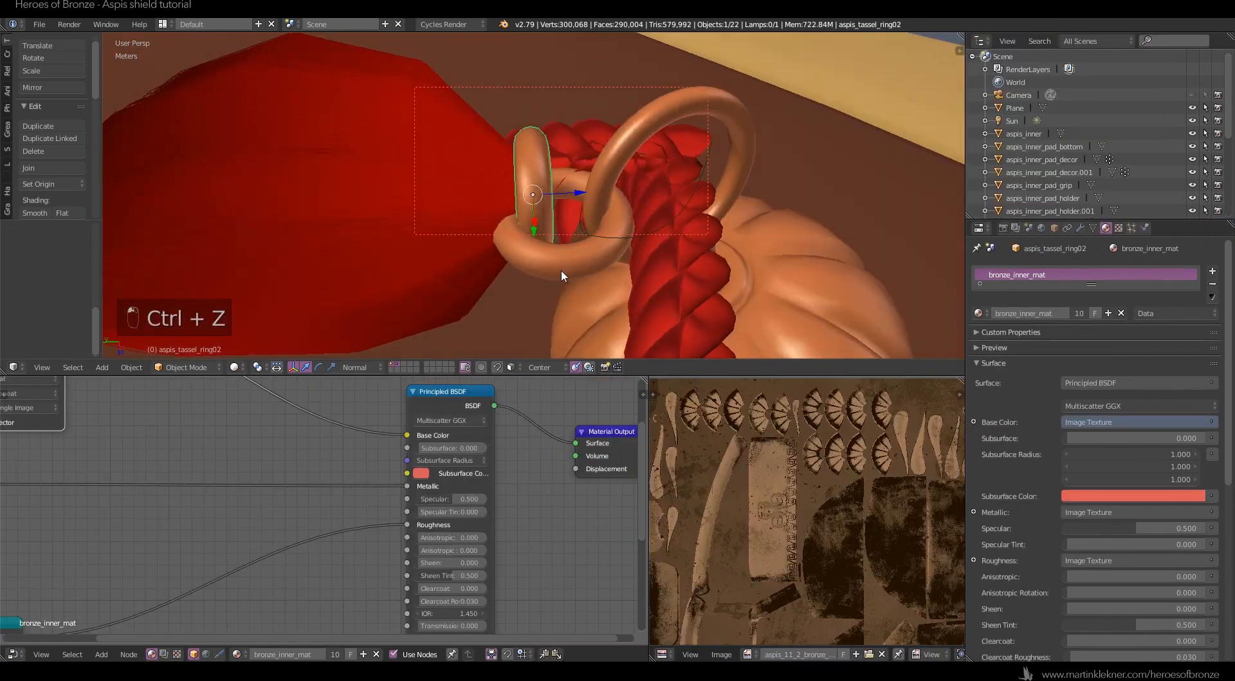
right_click(562, 271)
right_click(539, 155)
shift+middle_drag(437, 190, 518, 190)
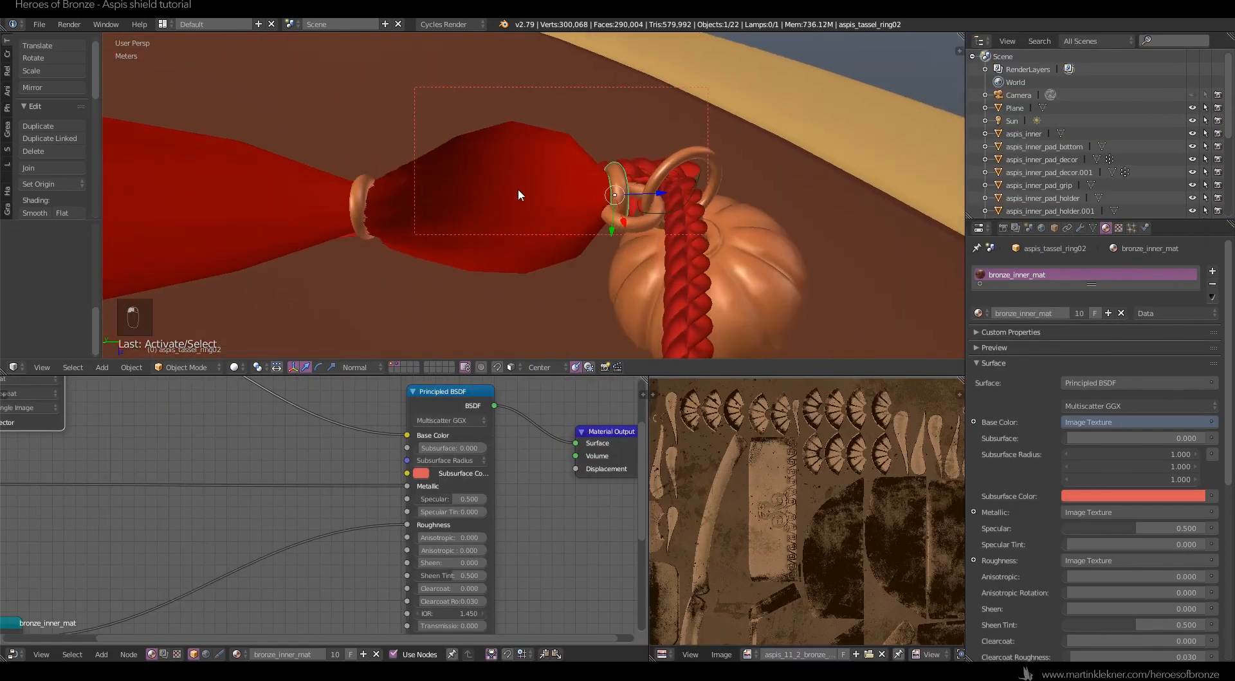
shift+right_click(644, 216)
key(ctrl+l)
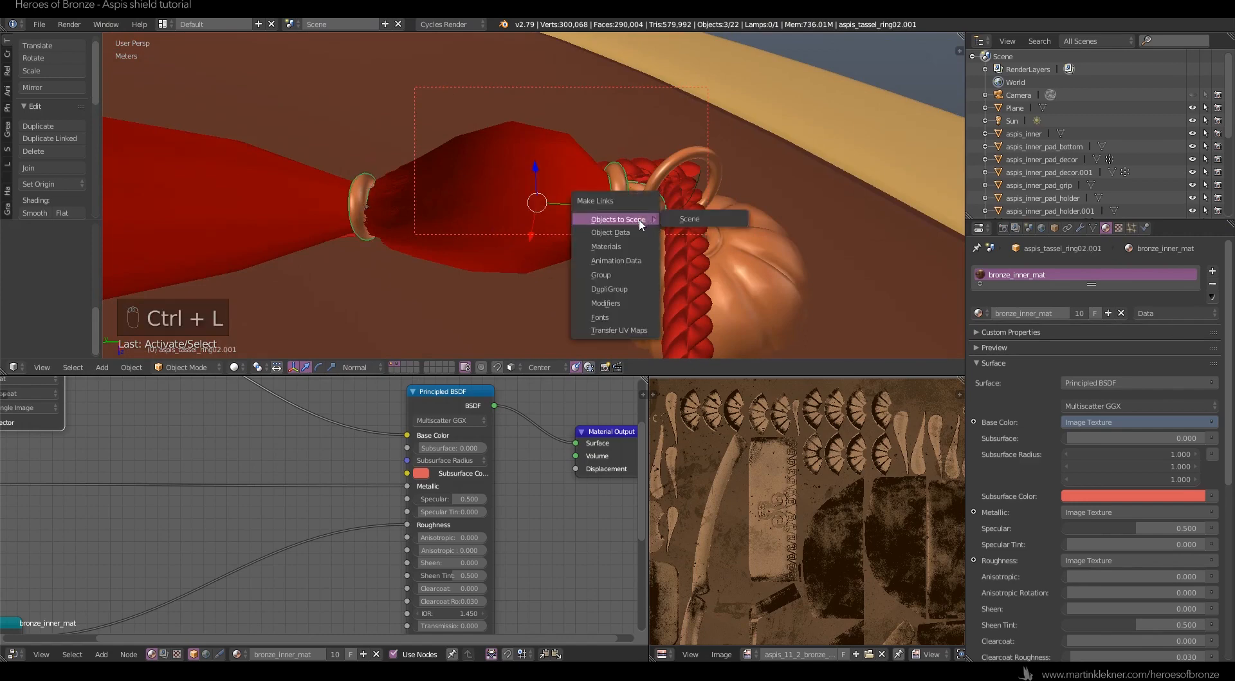
click(628, 226)
key(ctrl+l)
click(600, 132)
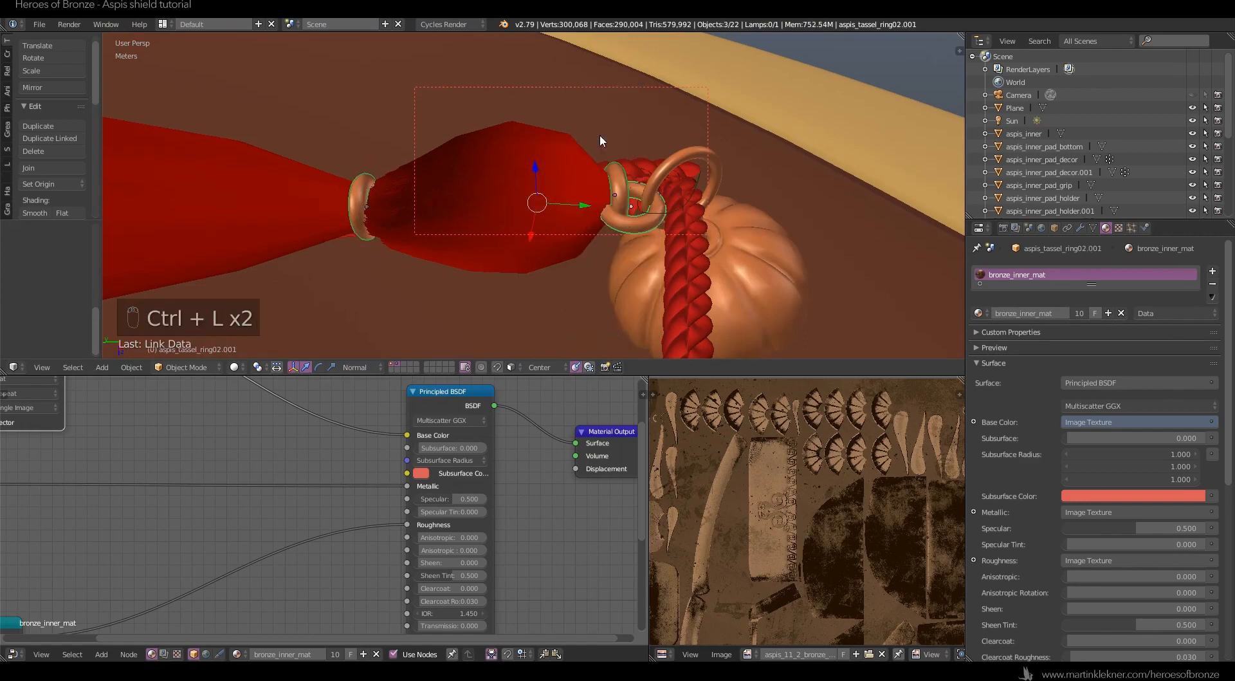
Preview the tassel rings in rendered viewport shading and select aspis_tassel_ring02.001.
click(235, 367)
click(261, 278)
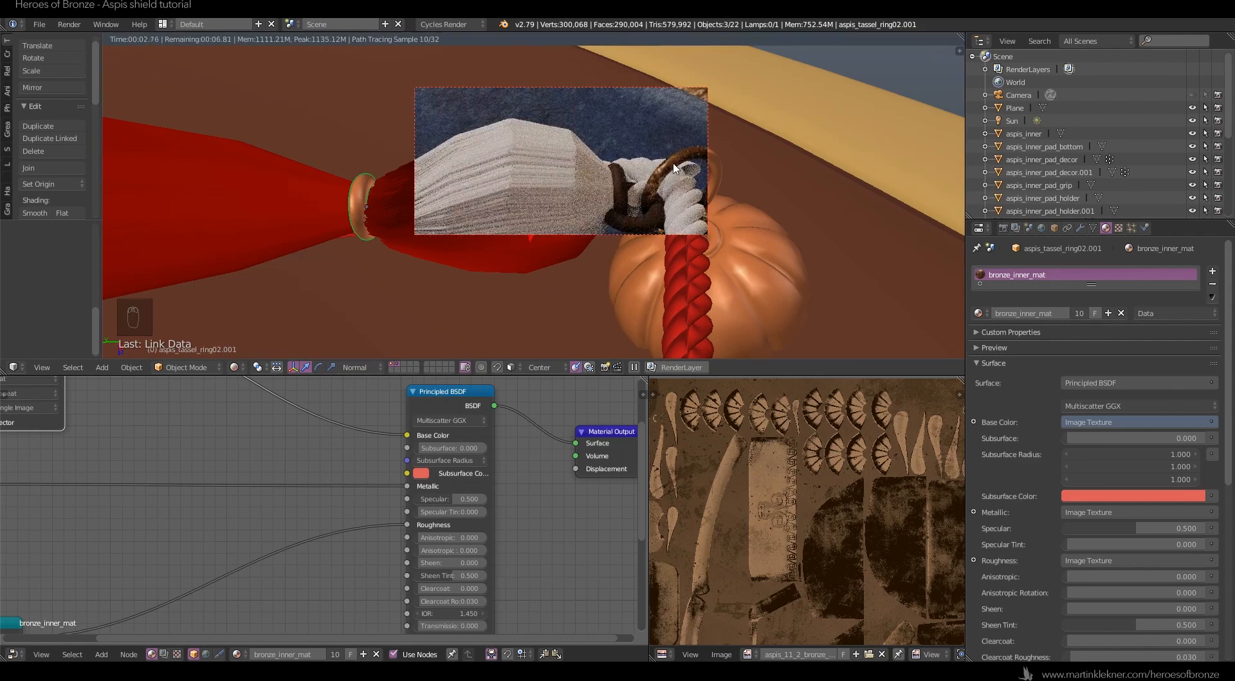
right_click(638, 226)
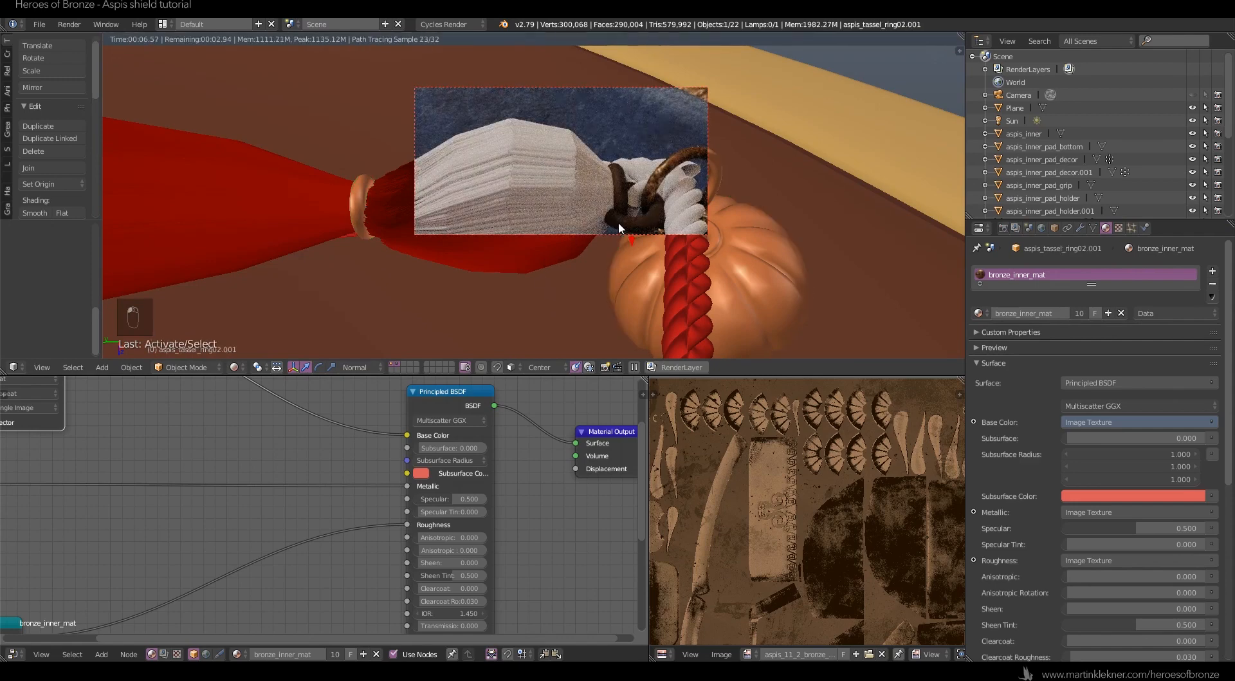
Return the viewport to solid shading and select the entire mesh of aspis_tassel_ring02.001 in Edit Mode.
key(Tab)
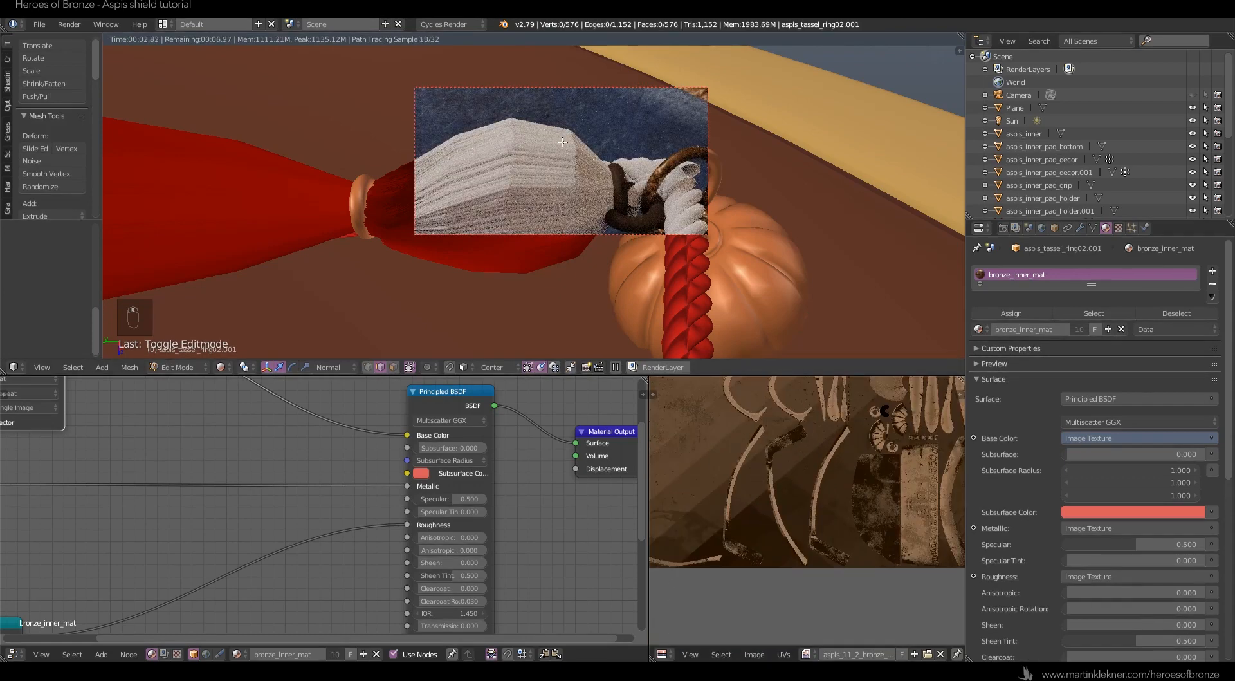
key(Tab)
key(z)
key(Tab)
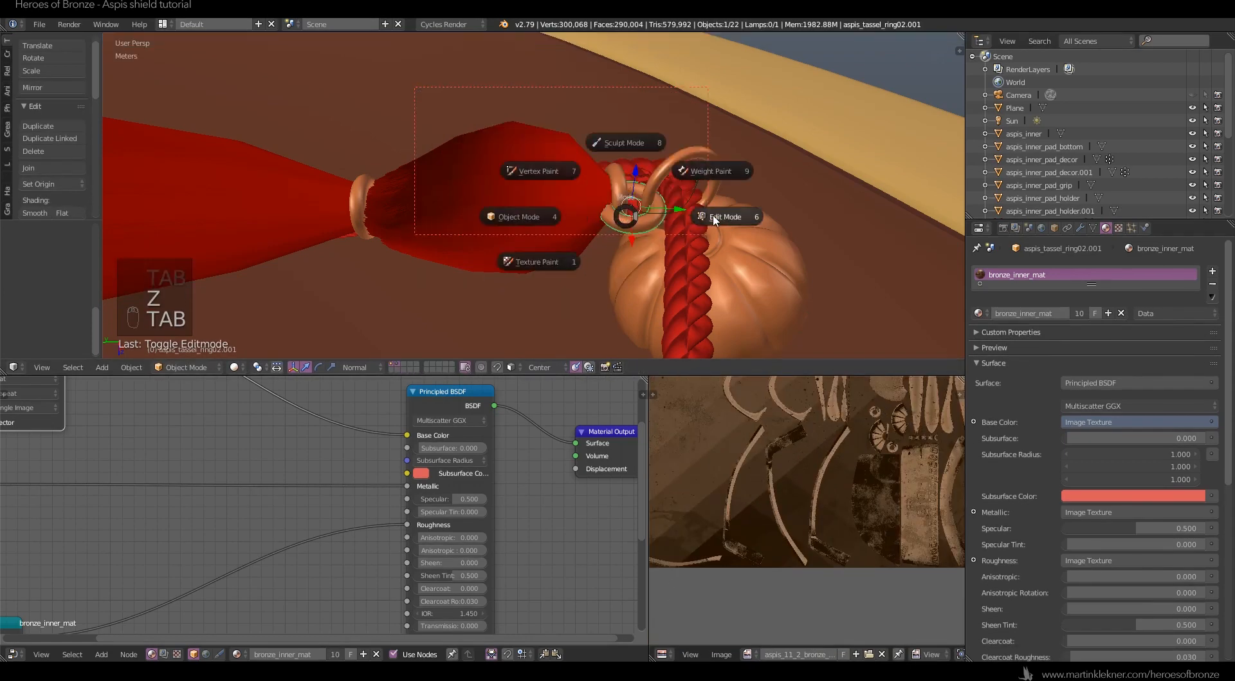
click(714, 220)
key(a)
key(a)
key(a)
key(a)
key(a)
Move the ring's UV island onto the light ring-shaped patch of the bronze texture, keeping its scale.
scroll(853, 407, up, 4)
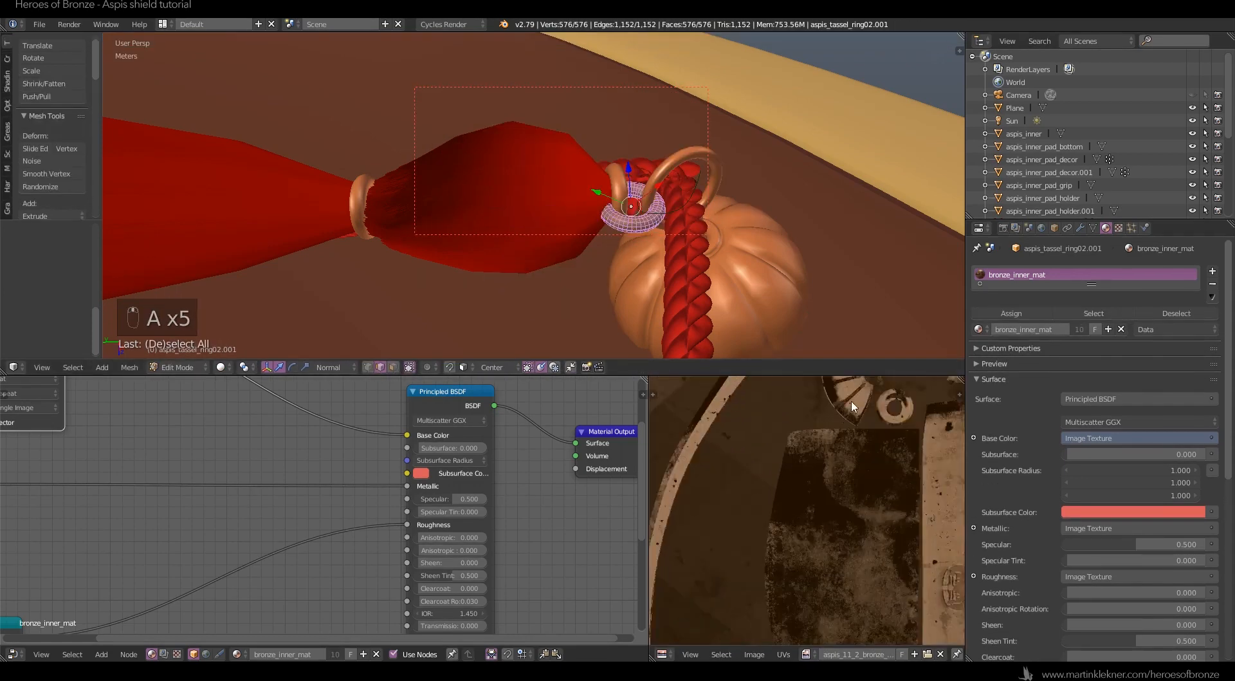
middle_drag(851, 407, 780, 519)
scroll(781, 518, up, 3)
middle_drag(749, 431, 816, 523)
scroll(816, 522, up, 1)
scroll(817, 524, down, 3)
scroll(819, 524, up, 4)
key(g)
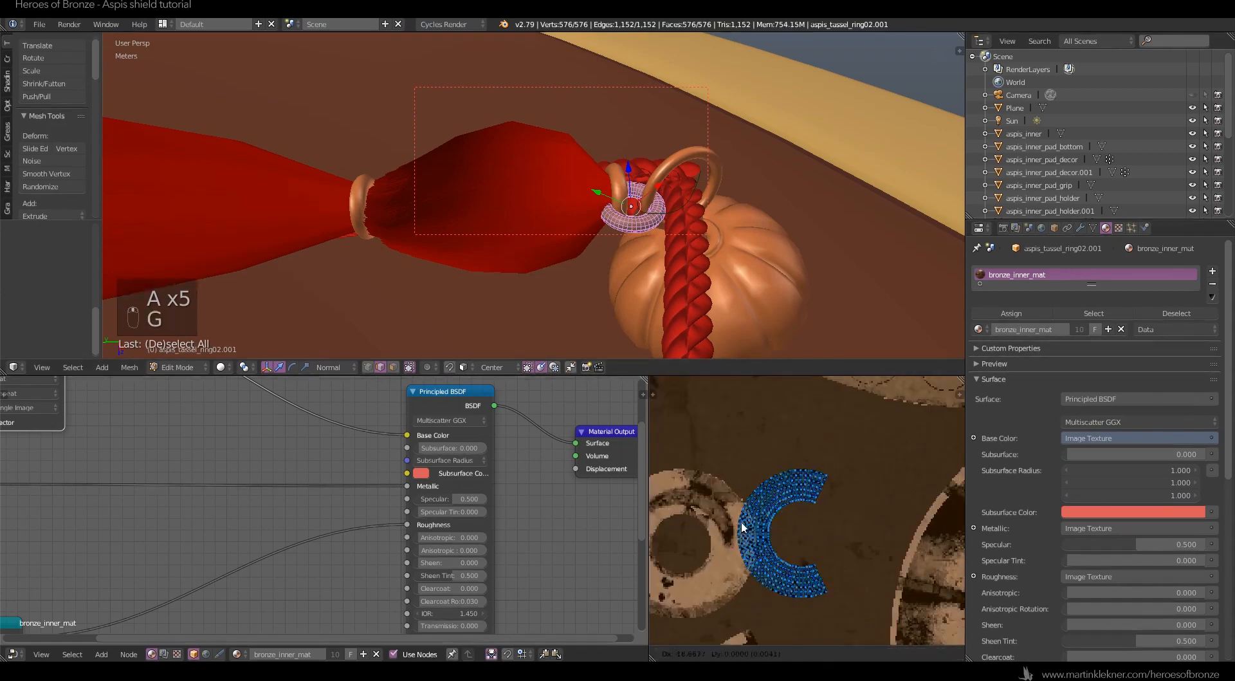
click(660, 530)
scroll(663, 530, down, 3)
scroll(735, 525, up, 2)
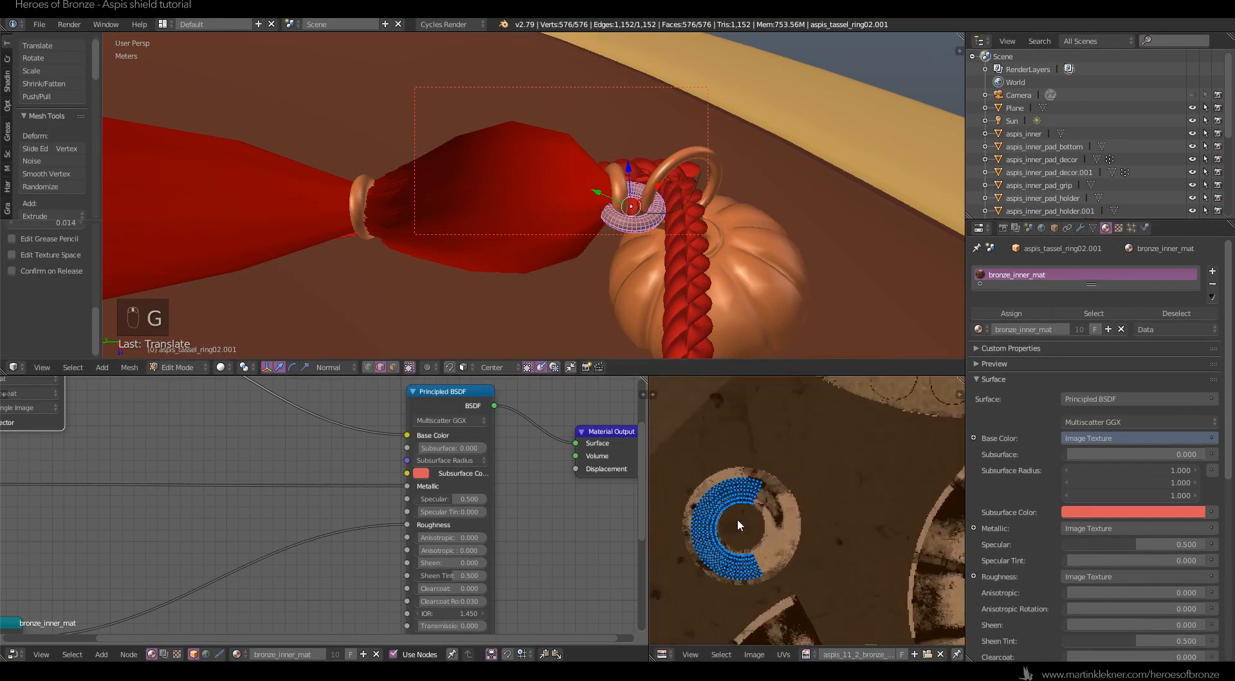
key(g)
click(735, 516)
key(s)
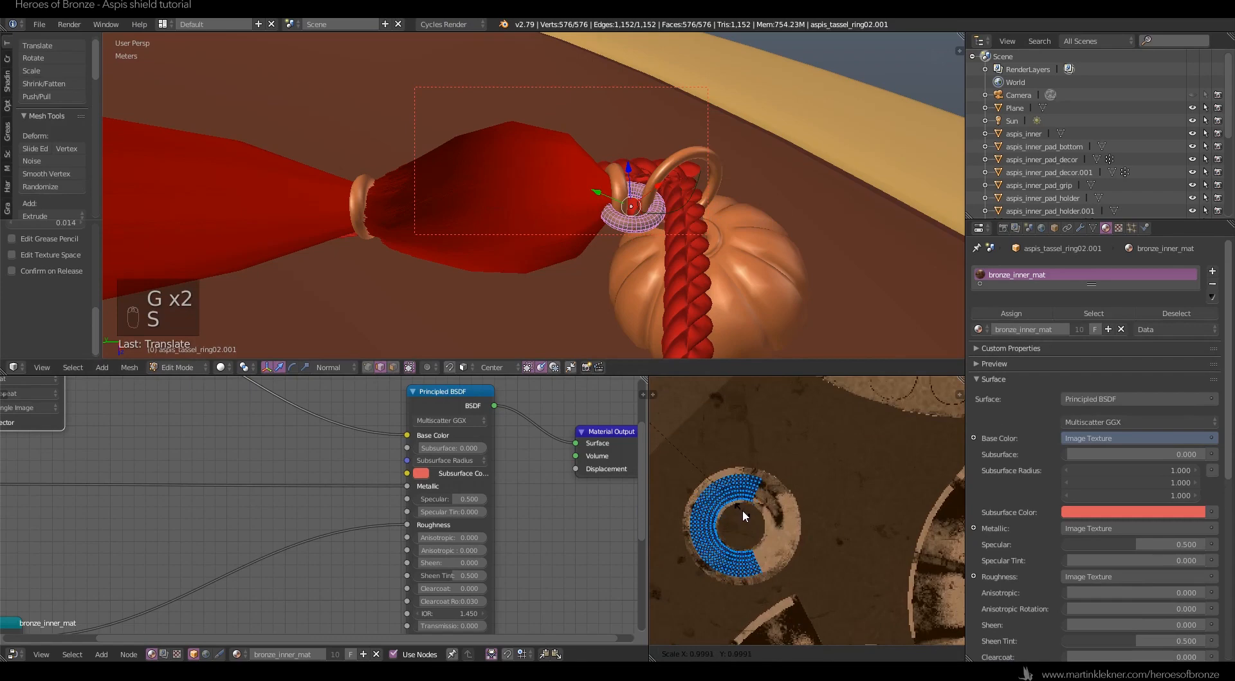
right_click(743, 510)
Examine the ring's UV placement within the whole bronze texture layout.
scroll(828, 517, down, 5)
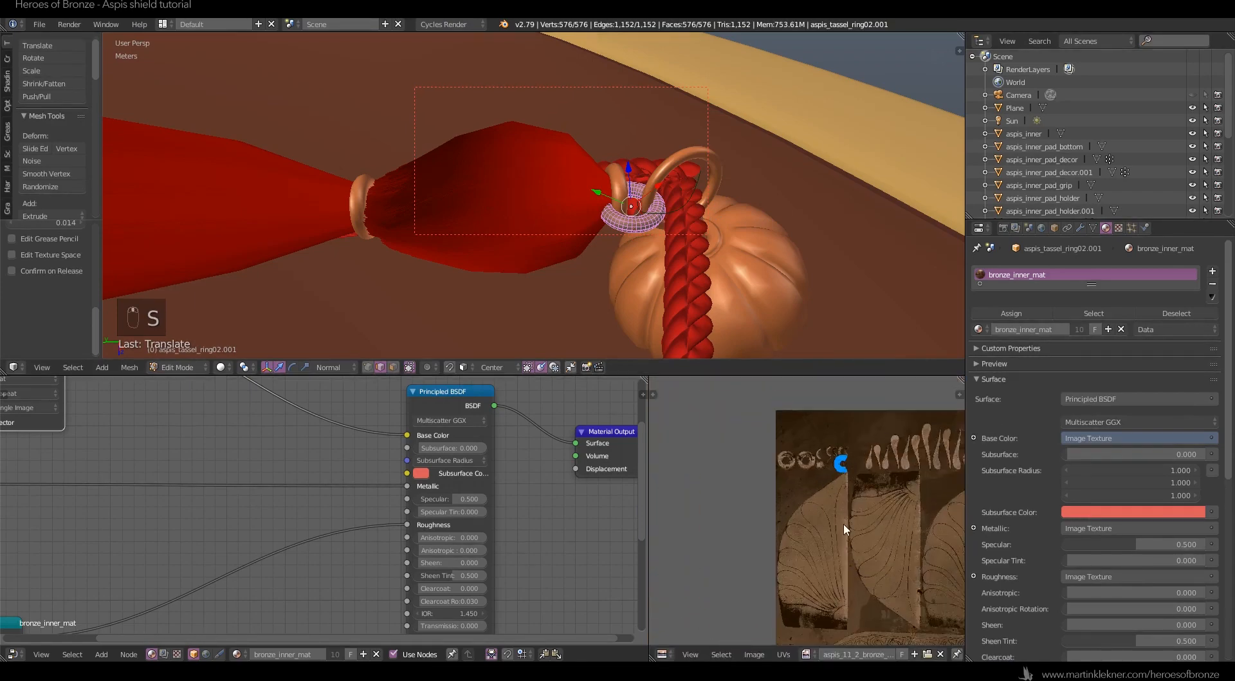
scroll(842, 524, up, 4)
middle_drag(828, 400, 783, 542)
scroll(783, 542, up, 2)
scroll(814, 512, down, 9)
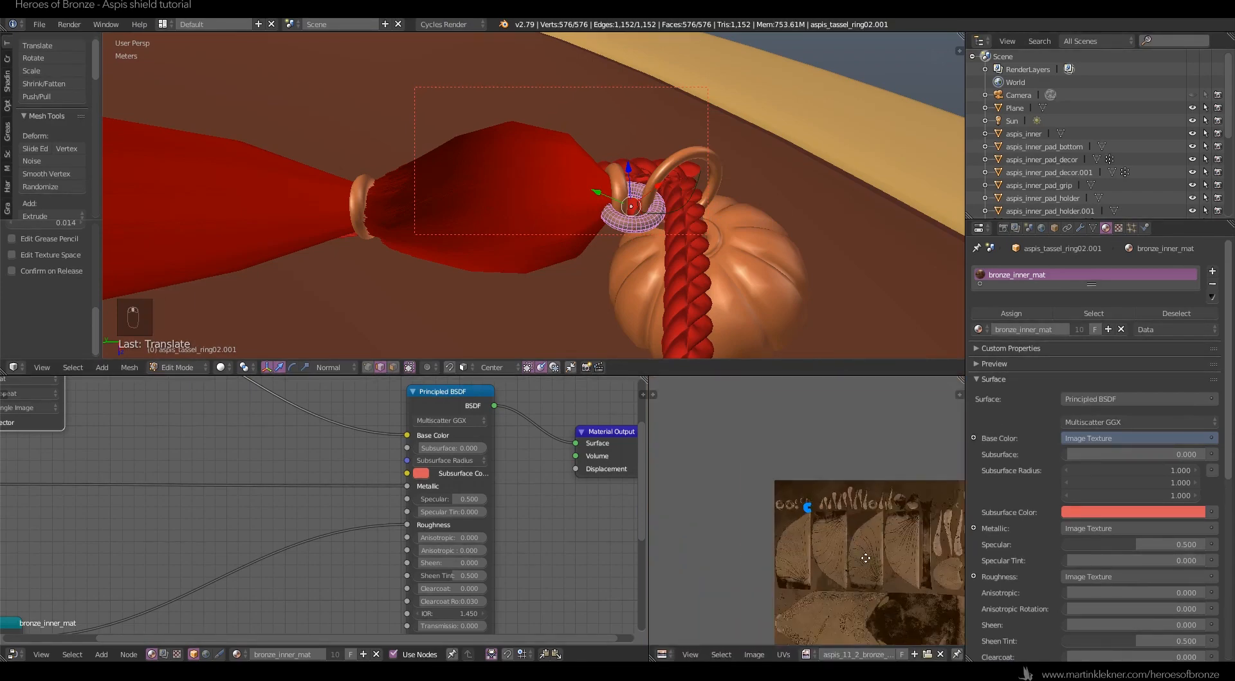
middle_drag(866, 557, 730, 446)
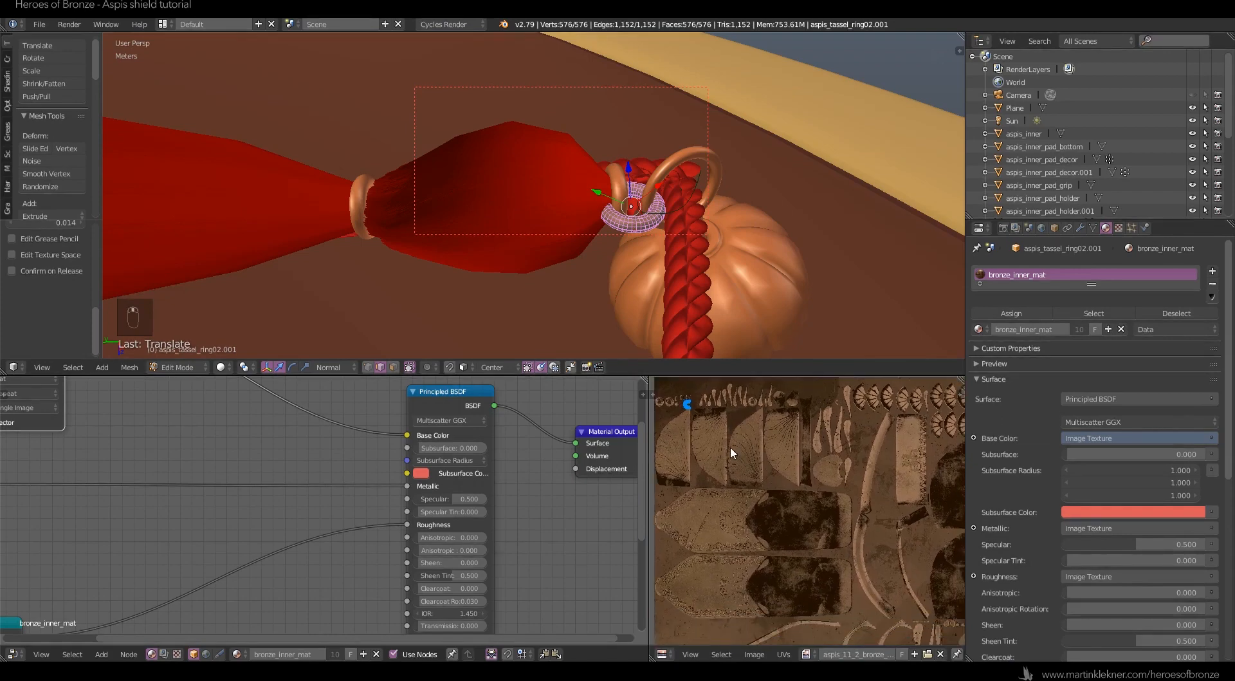
Select the part of the tassel ring's UV layout lying at the bronze texture's upper-left corner.
right_click(693, 413)
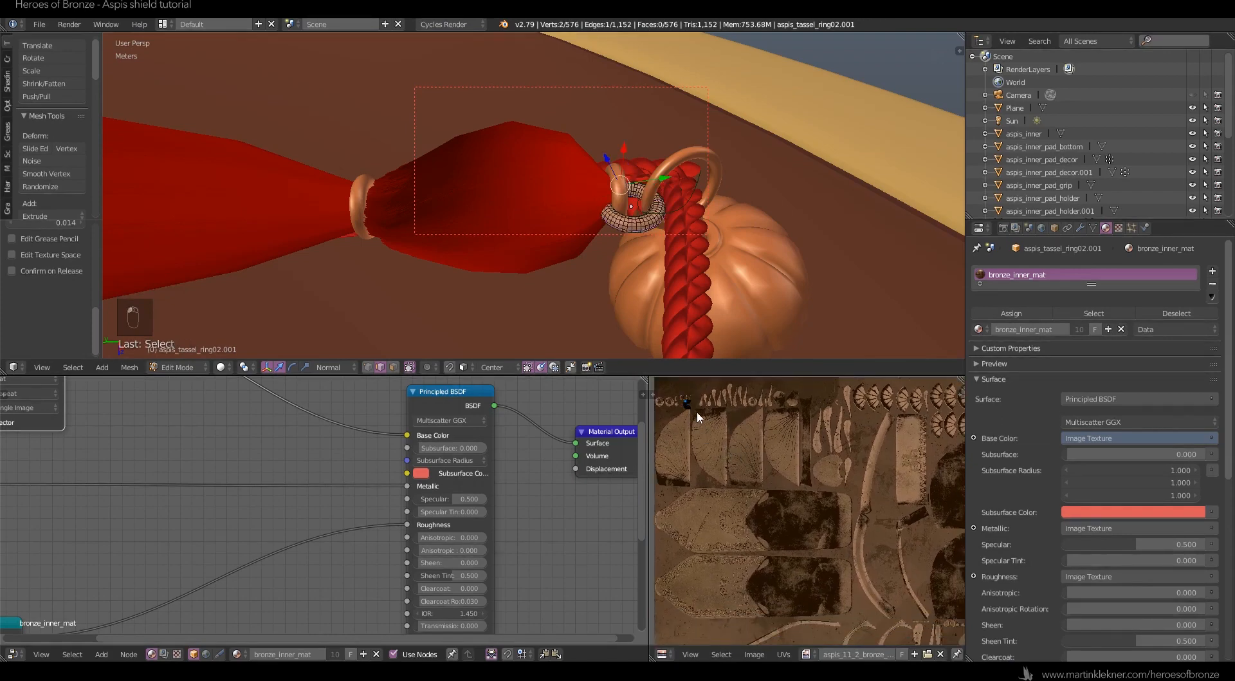
key(ctrl+l)
scroll(675, 404, down, 2)
key(b)
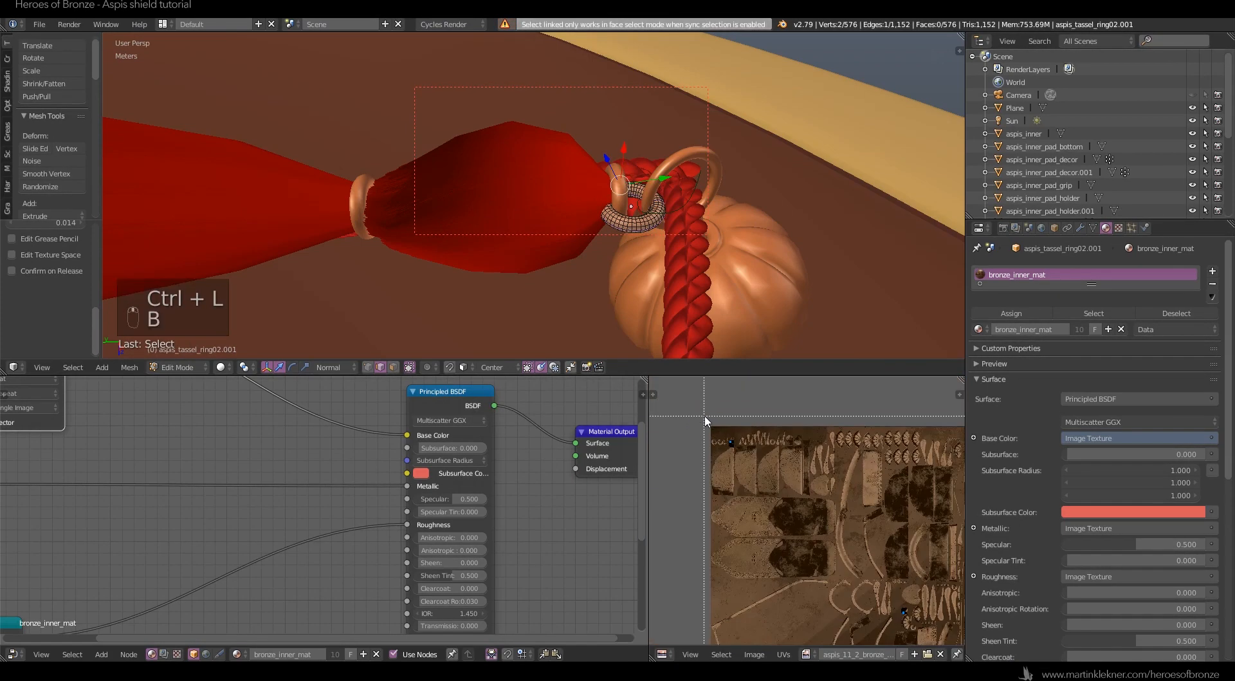
drag(713, 416, 805, 502)
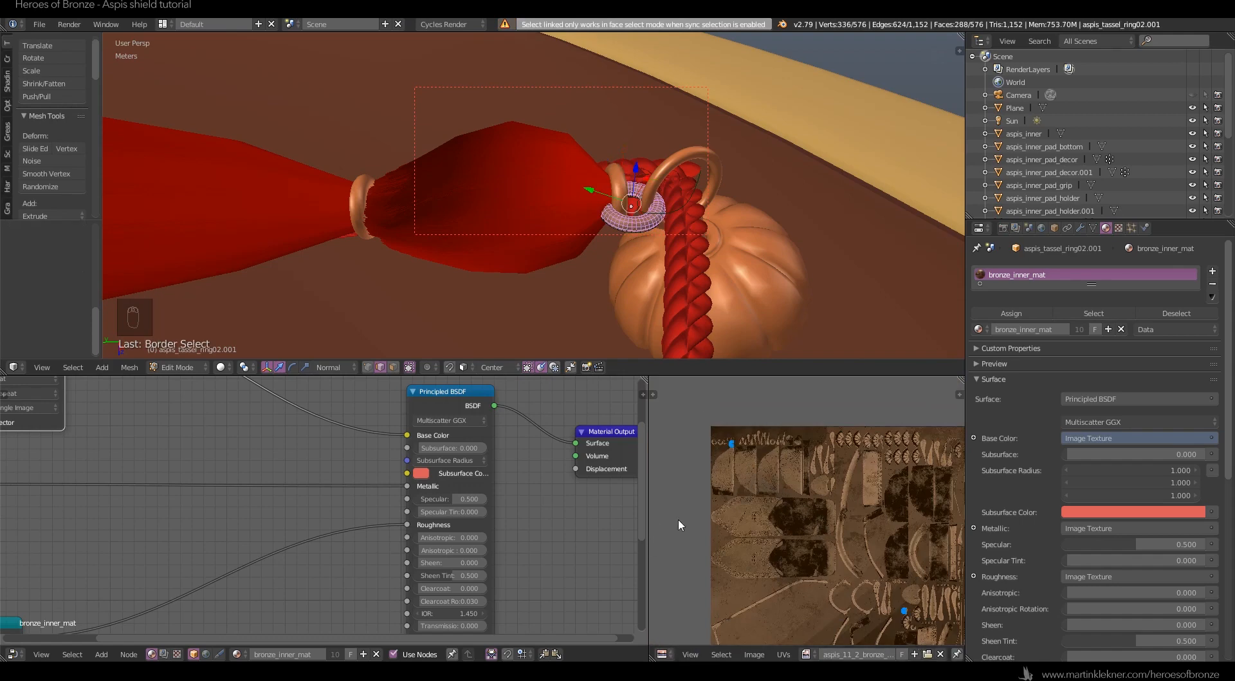
Widen the UV editor area on both sides and fit the whole bronze texture in it.
drag(965, 506, 1063, 506)
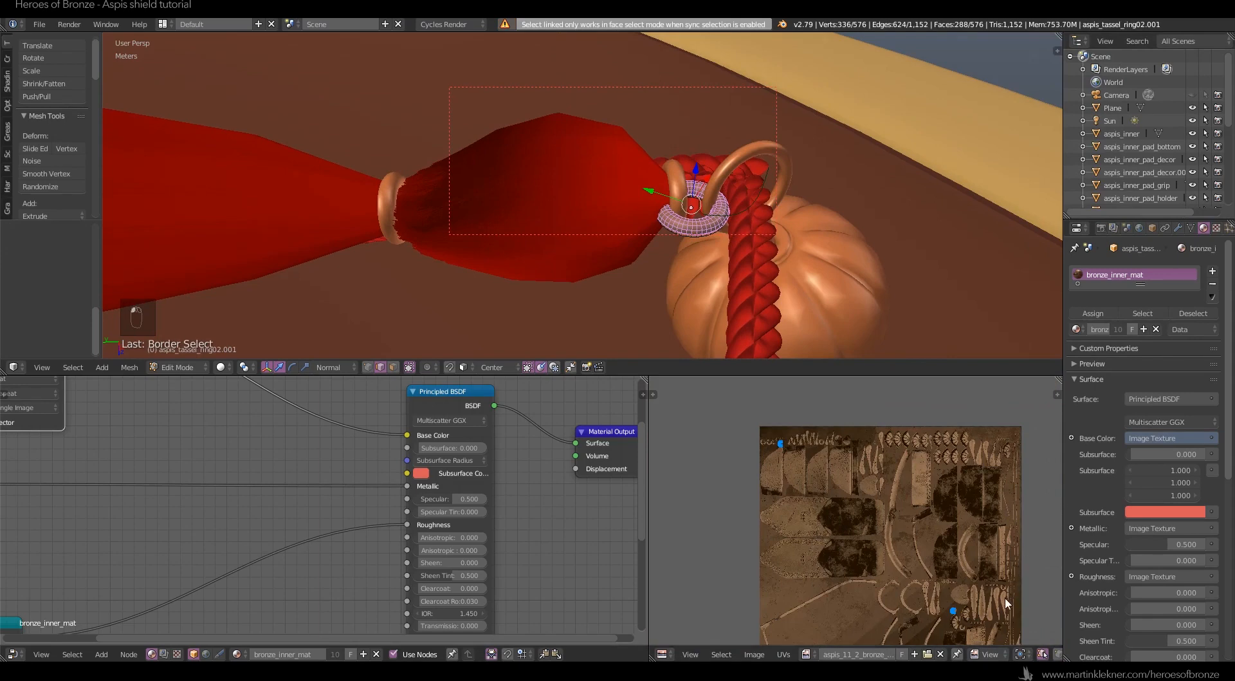
middle_drag(1006, 599, 973, 557)
scroll(762, 473, down, 1)
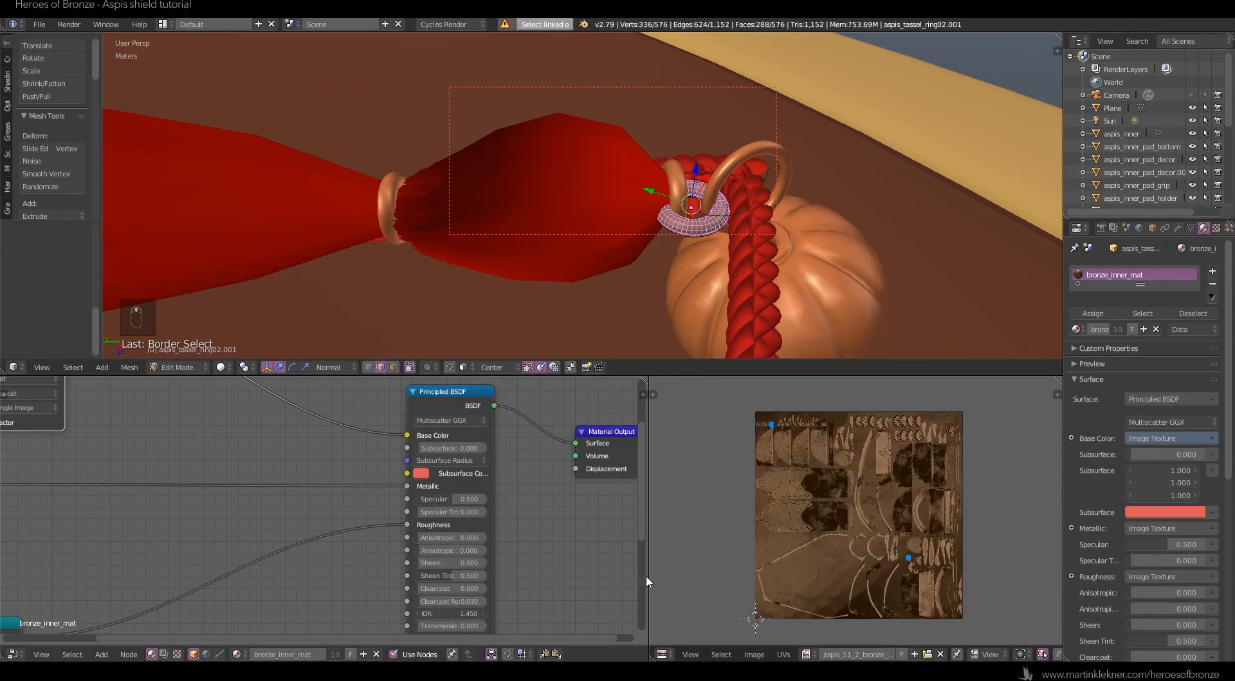
drag(646, 581, 509, 581)
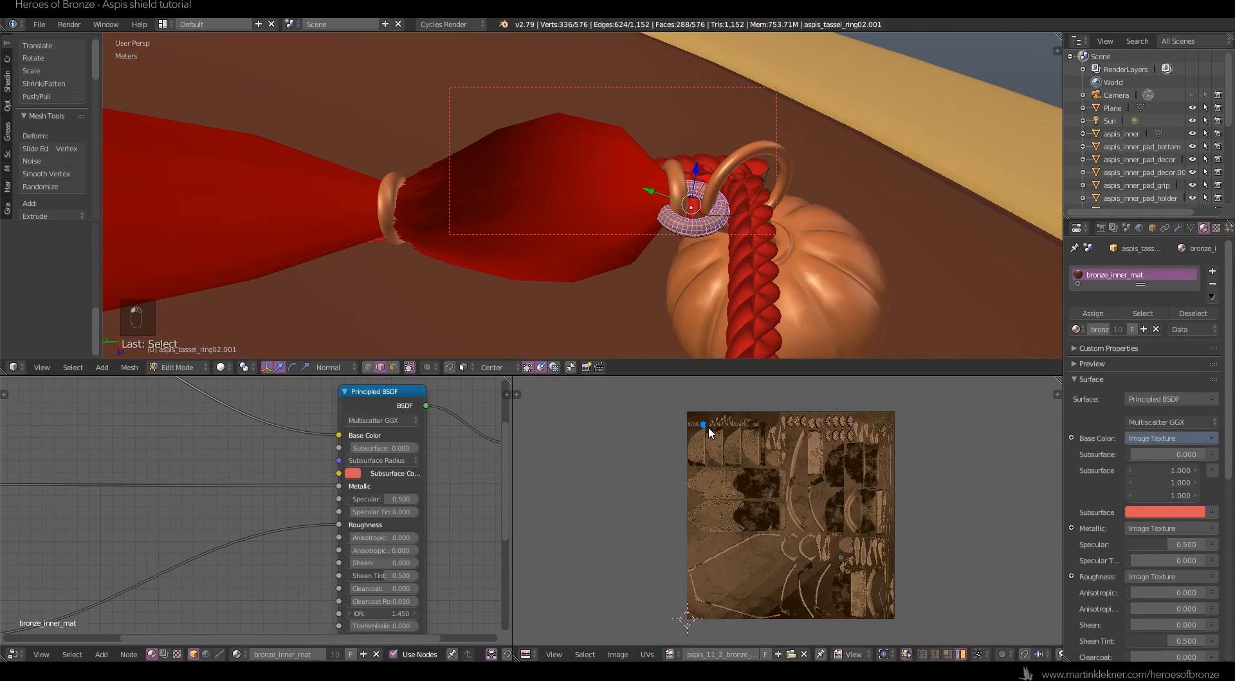
Move the UV island from the texture's upper-left corner onto the light ring-shaped patch.
key(g)
click(853, 564)
scroll(865, 570, up, 5)
middle_drag(938, 600, 712, 468)
scroll(711, 468, up, 4)
middle_drag(644, 510, 684, 429)
scroll(685, 430, up, 2)
key(g)
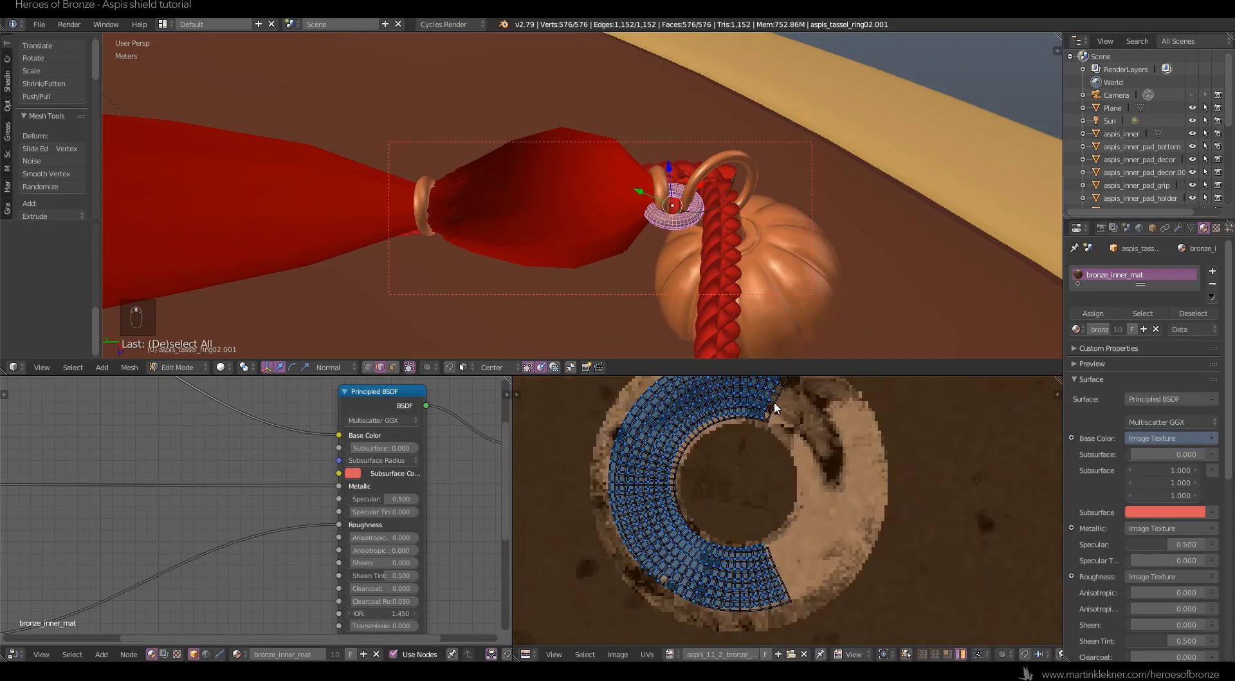
Rotate the island and nudge it until it is centred on the light ring patch, then leave Edit Mode.
right_click(775, 406)
scroll(806, 415, down, 3)
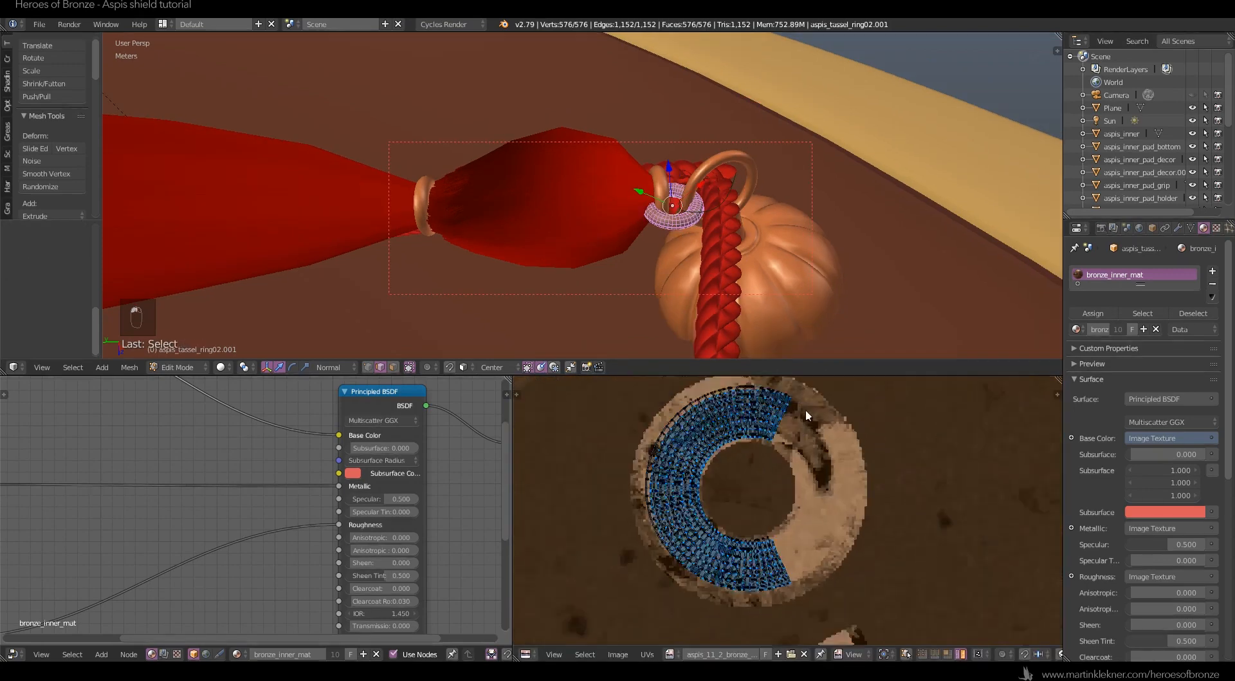
key(r)
click(701, 554)
key(g)
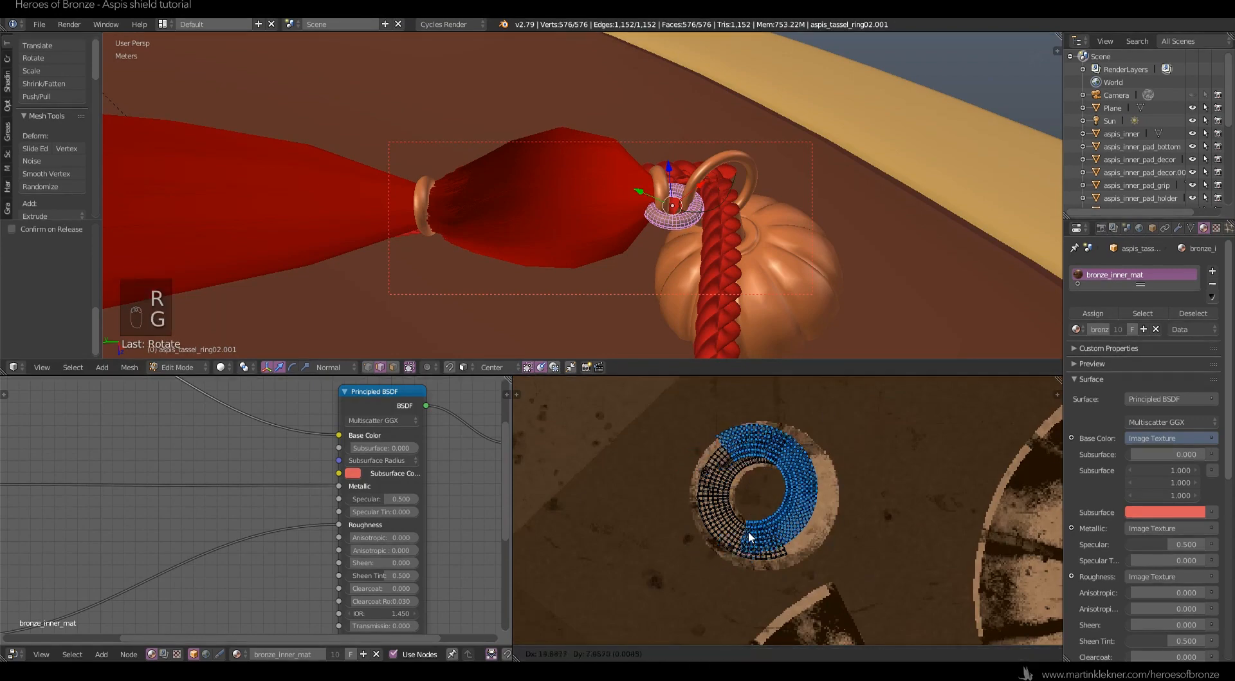
click(763, 548)
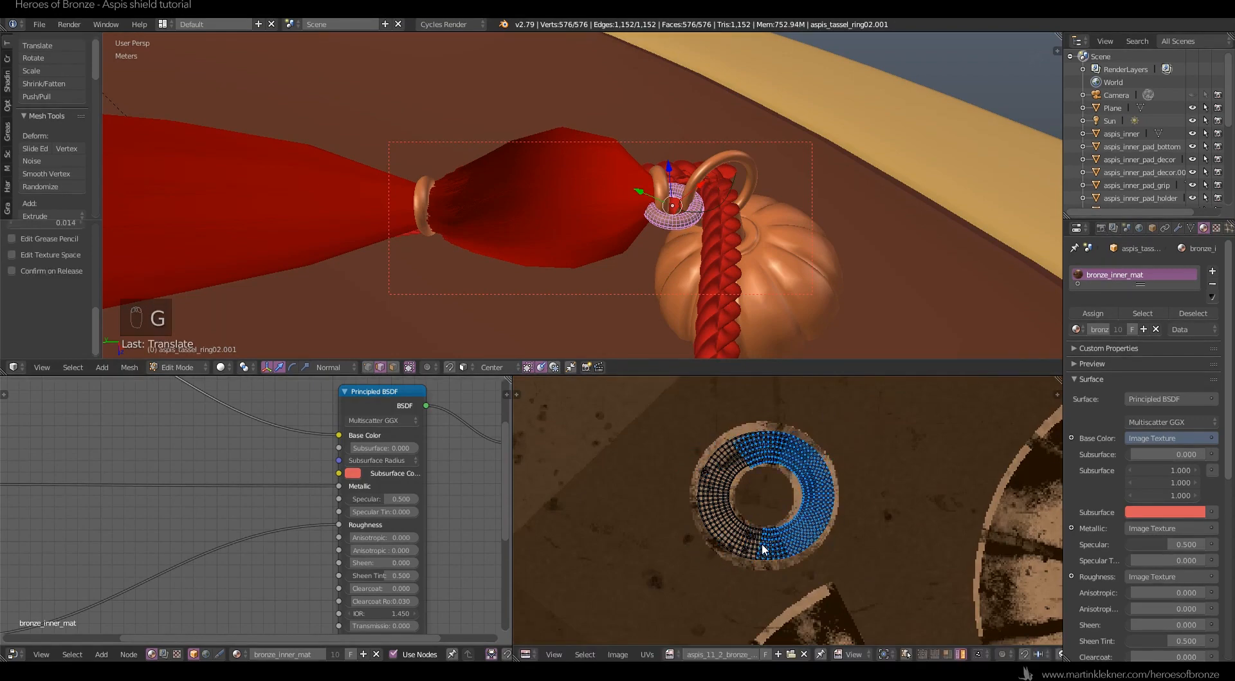
key(g)
click(803, 510)
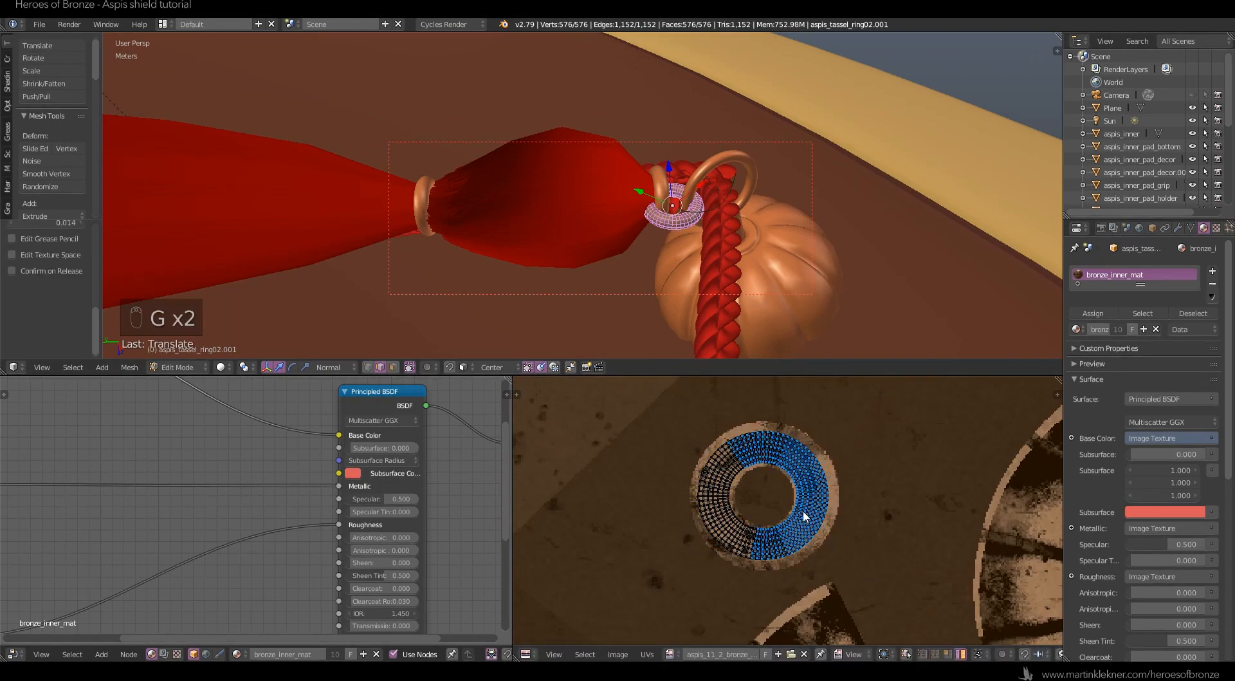
key(Tab)
click(596, 227)
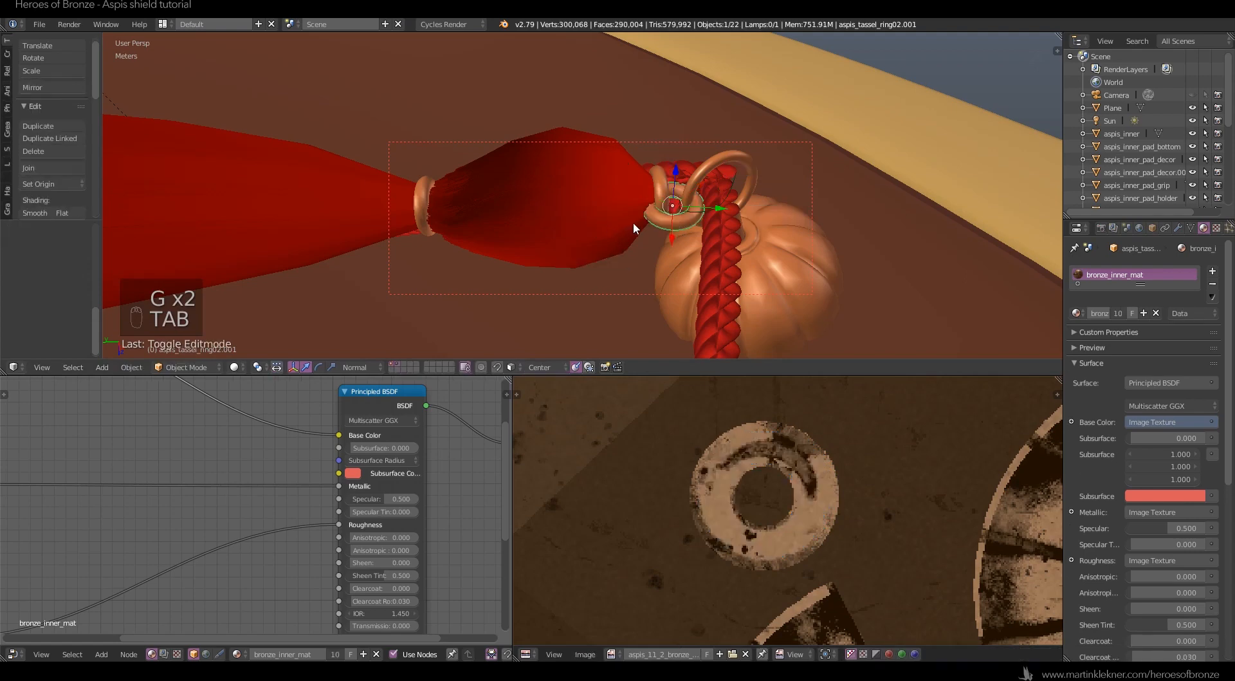
Check the UV placement of aspis_tassel_ring02 in Edit Mode and return to Object Mode.
right_click(654, 168)
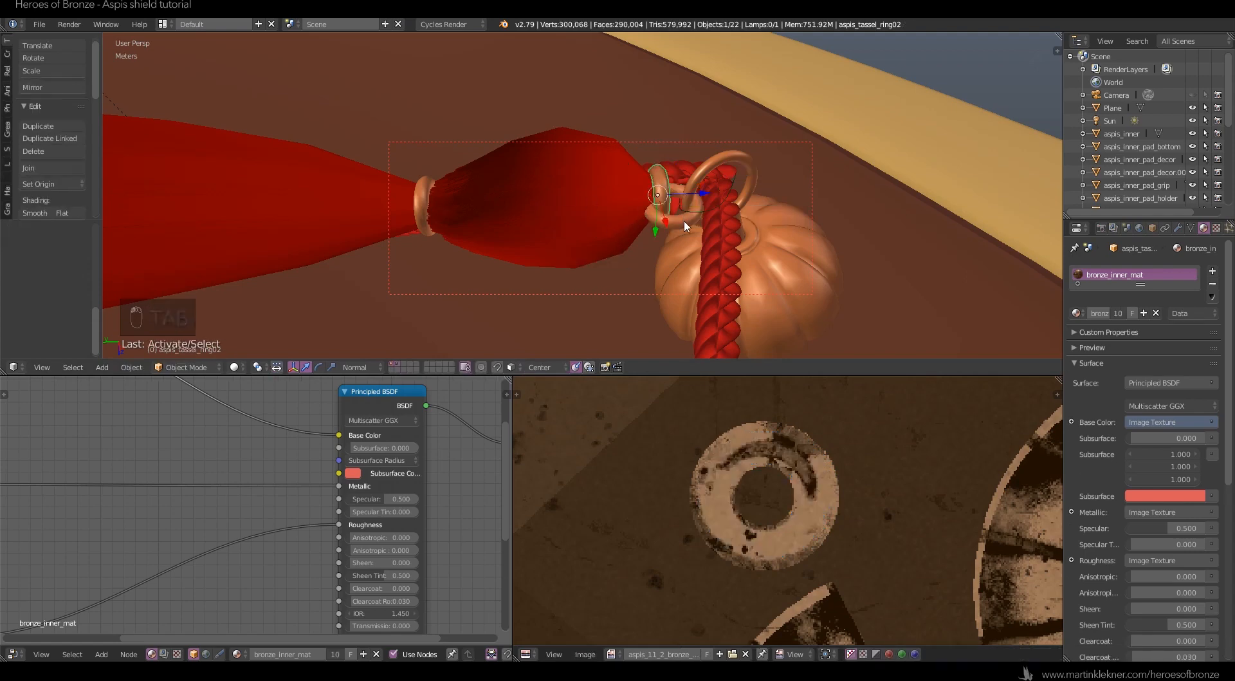
key(Tab)
key(Tab)
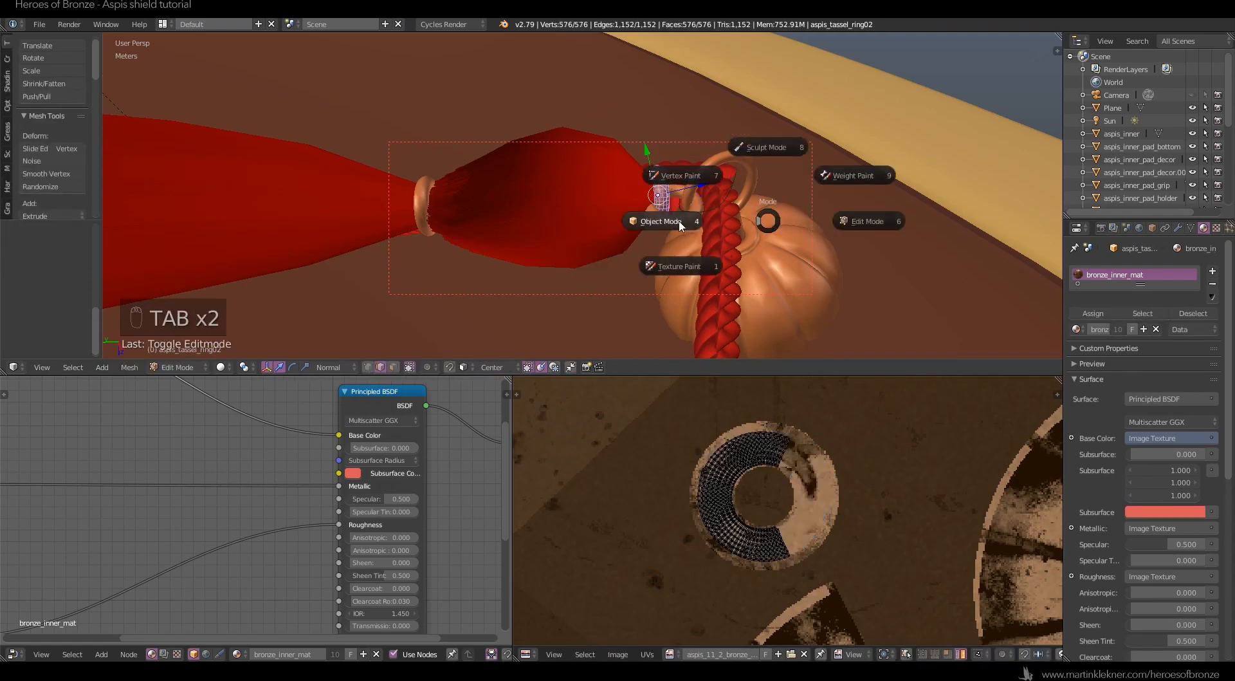
click(680, 223)
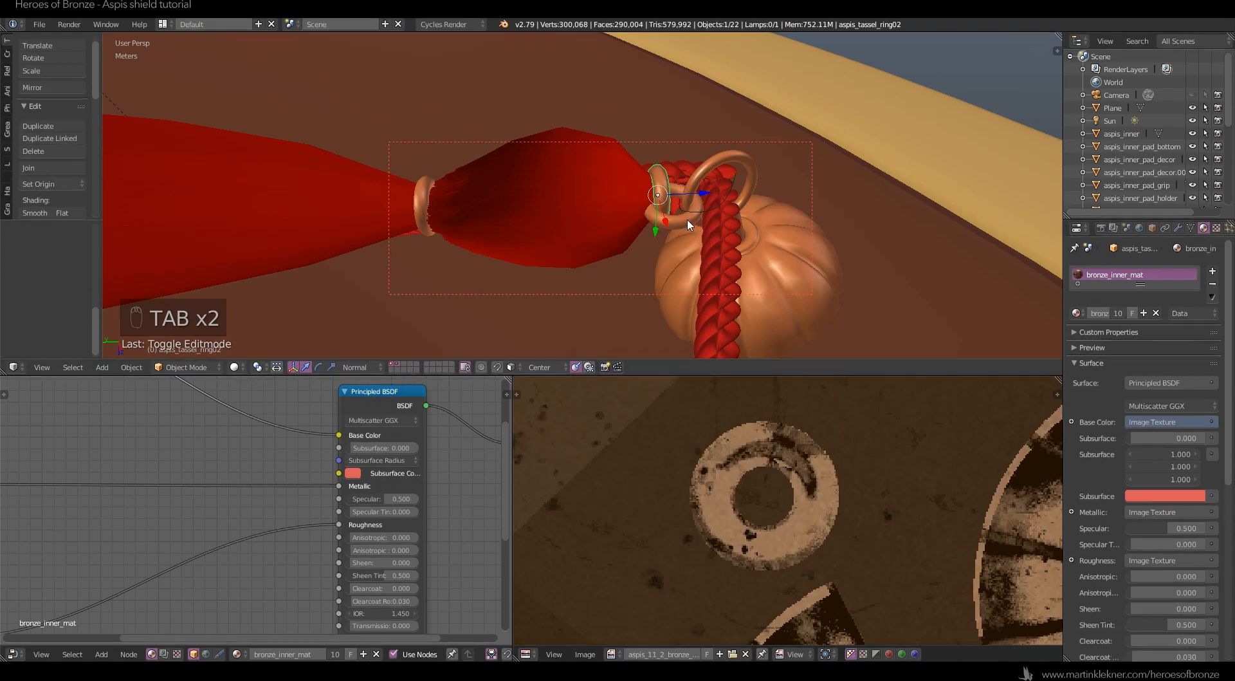
Preview the tassel and its rings in rendered viewport shading from another angle, then return to solid shading.
middle_drag(678, 217, 599, 296)
click(235, 367)
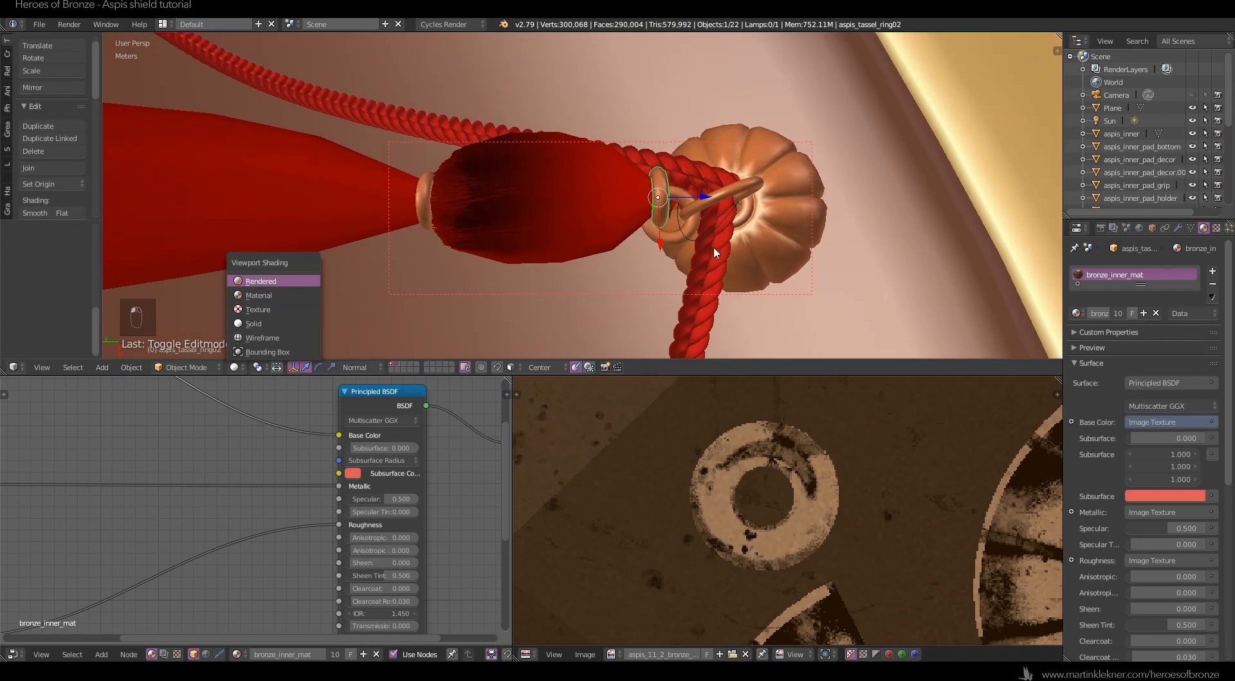
key(Return)
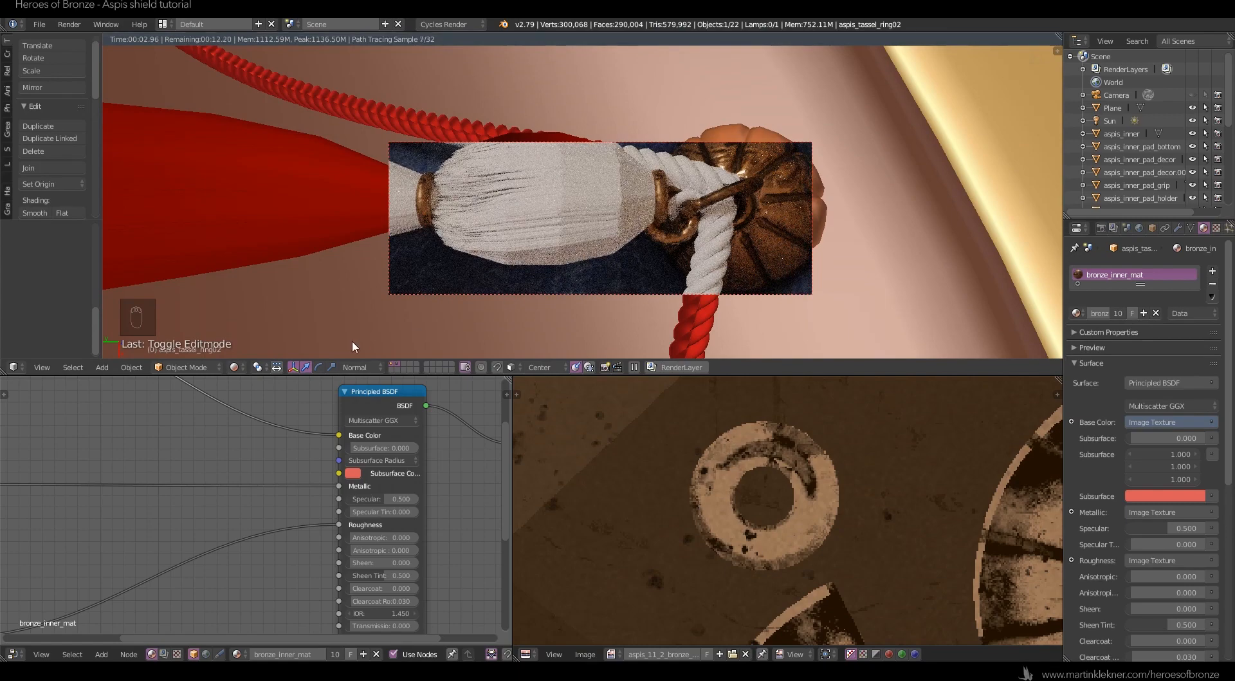
click(236, 367)
click(266, 325)
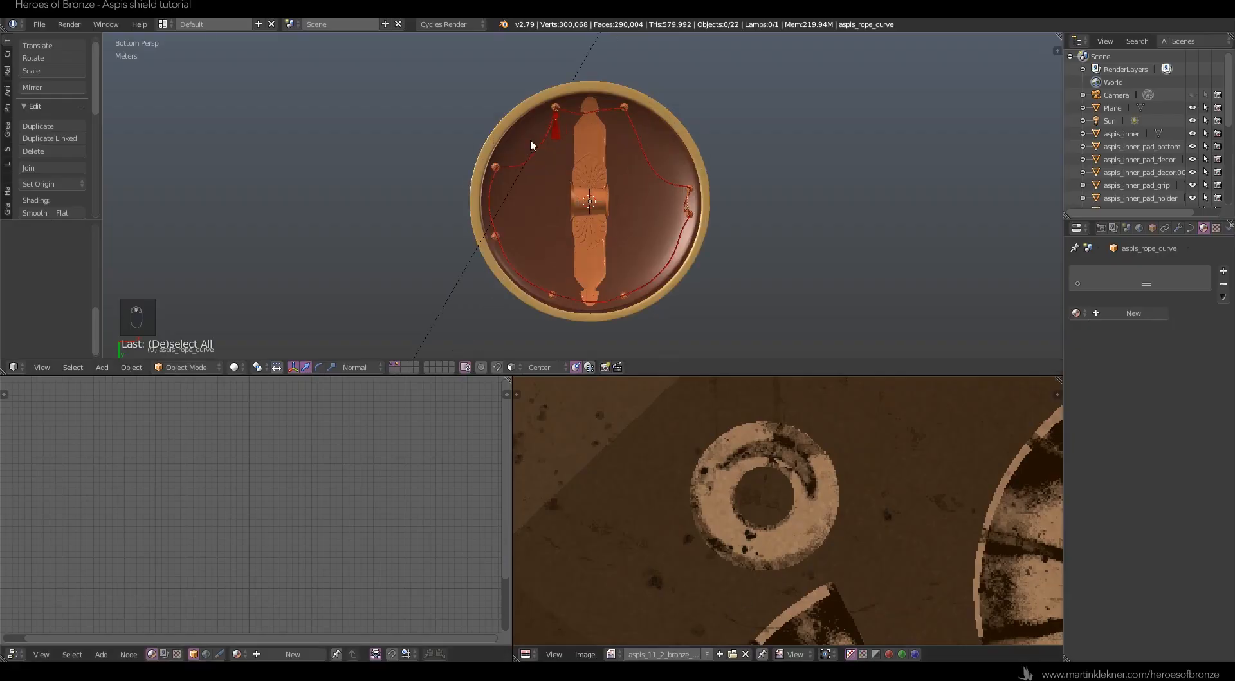
Select both red tassel parts together with their two bronze rings on the shield's upper-left knob.
scroll(573, 308, up, 5)
right_click(511, 225)
key(z)
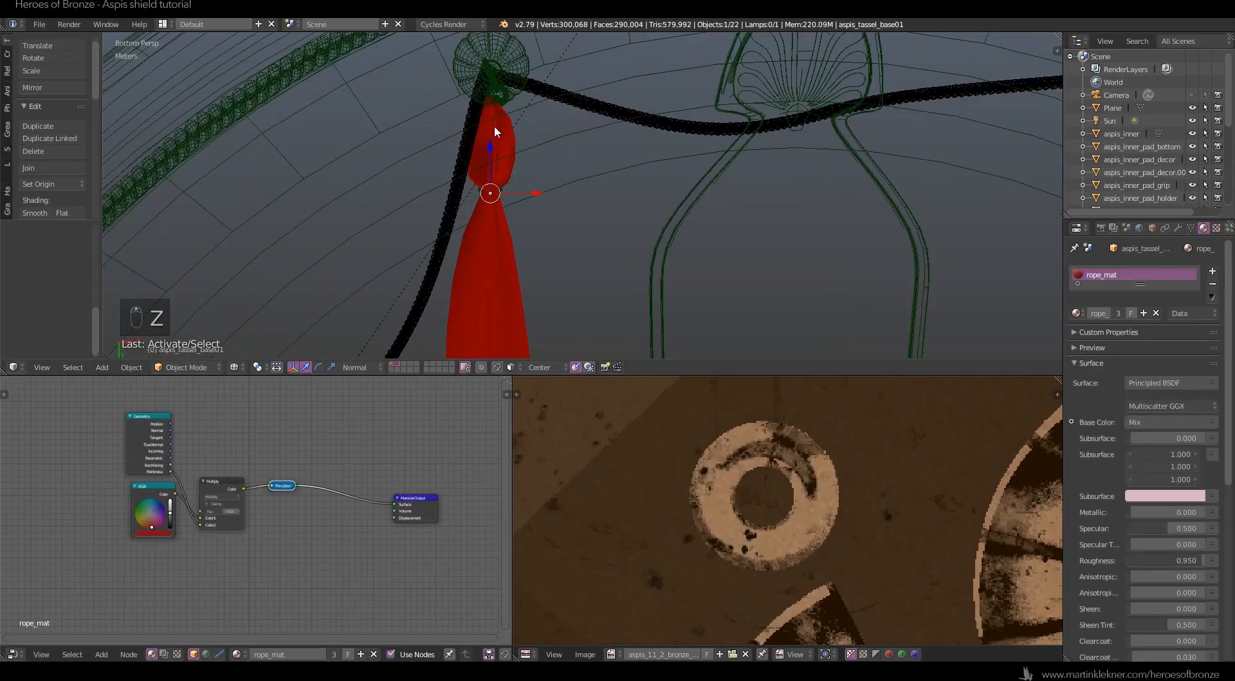
shift+right_click(494, 128)
scroll(479, 164, up, 3)
key(ctrl+z)
shift+right_click(415, 186)
shift+middle_drag(418, 174, 432, 201)
key(z)
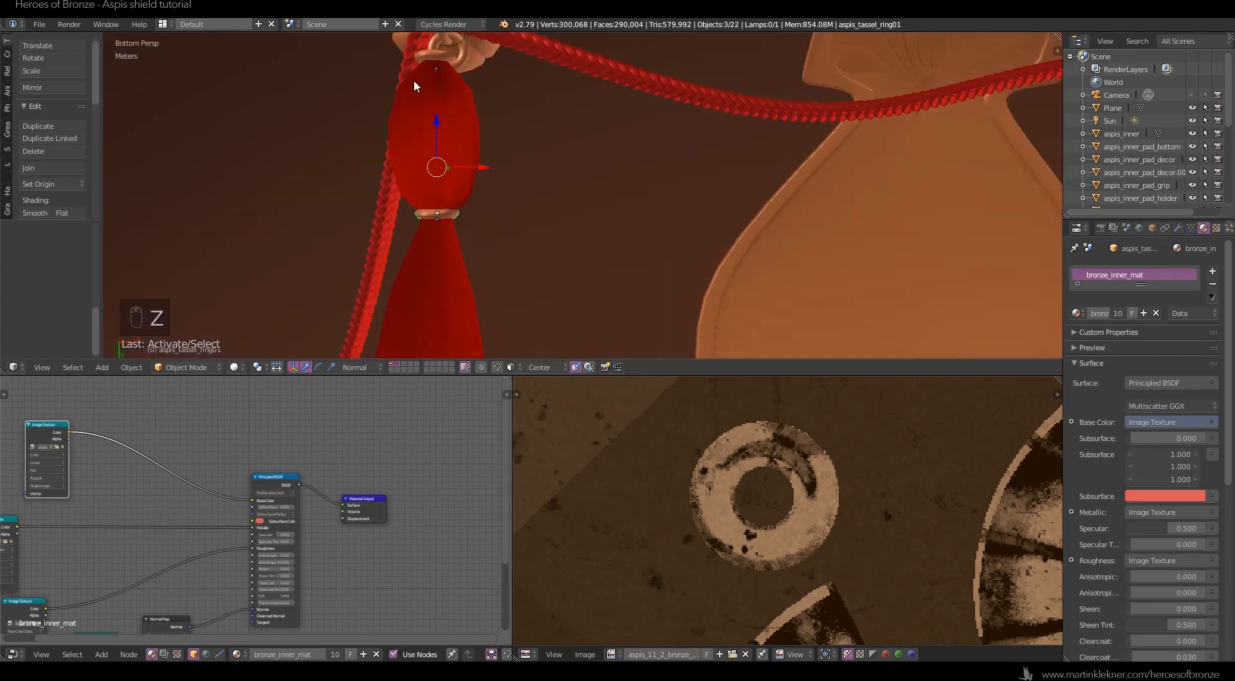
key(z)
key(z)
scroll(507, 164, down, 4)
Duplicate the tassel assembly and fit the copy to the ring of the shield's upper-right knob.
key(shift+d)
click(1031, 181)
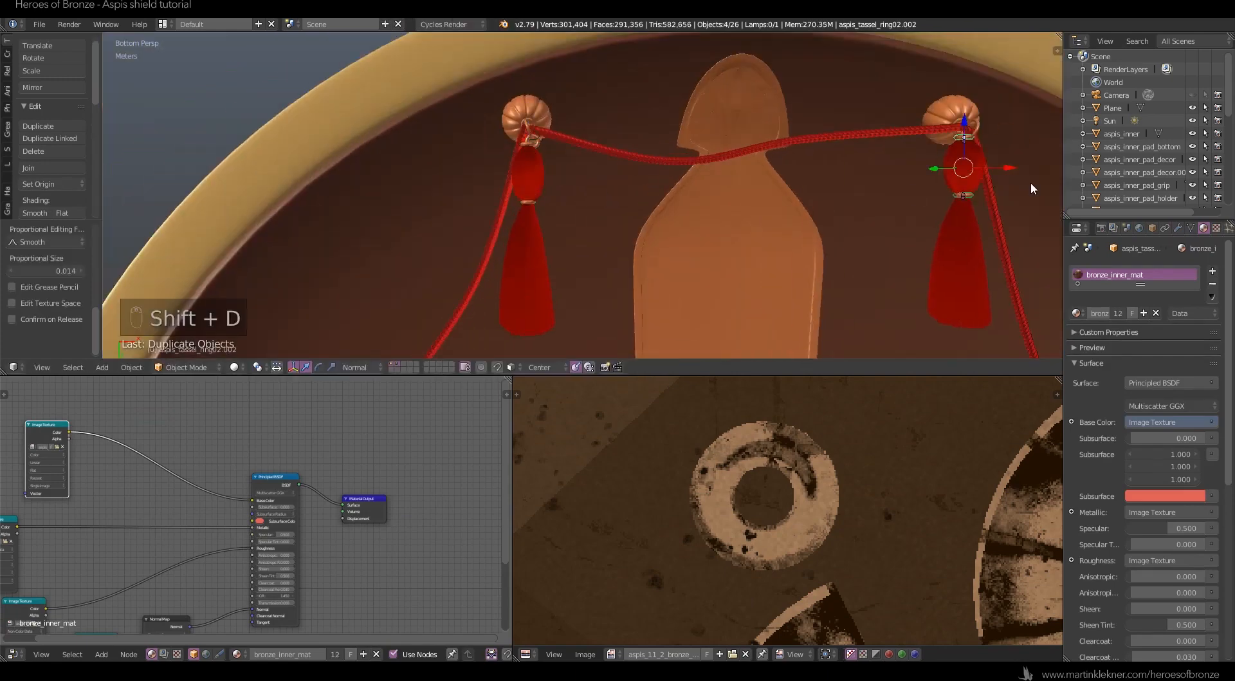
scroll(1031, 181, up, 5)
shift+middle_drag(1030, 181, 589, 181)
key(g)
click(816, 171)
scroll(589, 182, up, 5)
drag(618, 277, 613, 248)
scroll(613, 248, down, 10)
Duplicate the tassel assembly onto the lower knob on the shield's right side in bottom view.
key(KP_7)
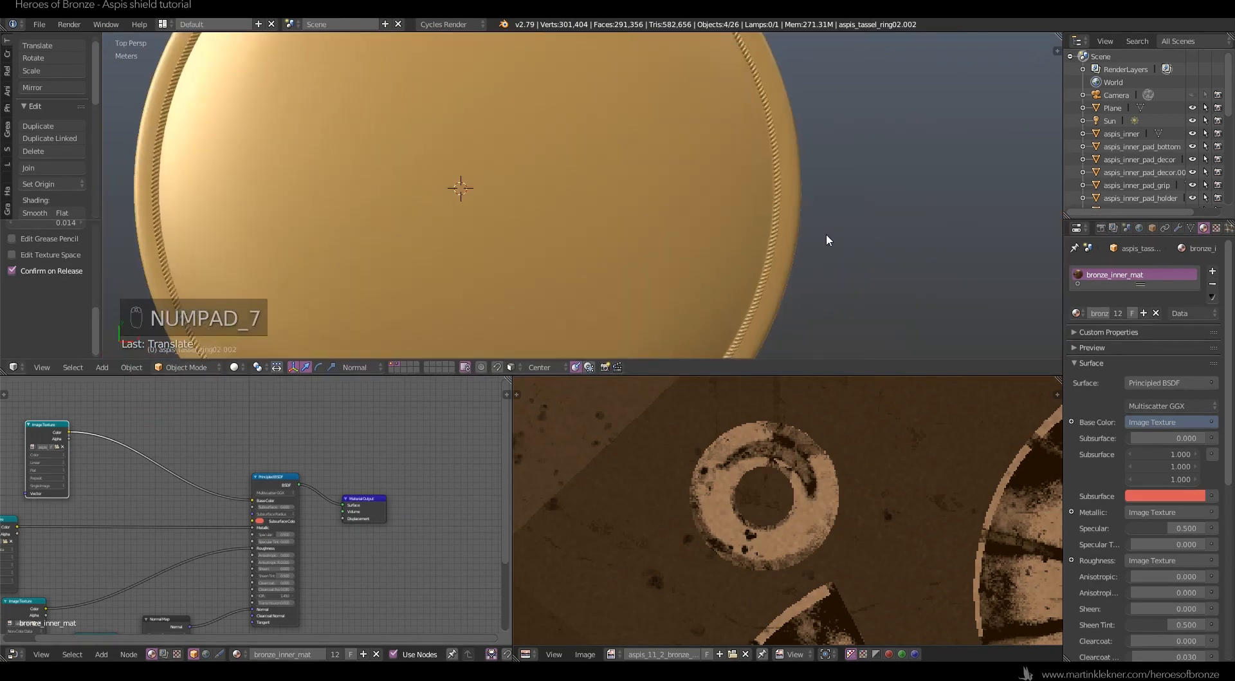
key(ctrl+KP_7)
scroll(827, 235, down, 2)
shift+middle_drag(687, 121, 630, 152)
key(shift+d)
click(628, 313)
scroll(628, 313, down, 2)
shift+middle_drag(547, 276, 584, 204)
scroll(584, 204, up, 4)
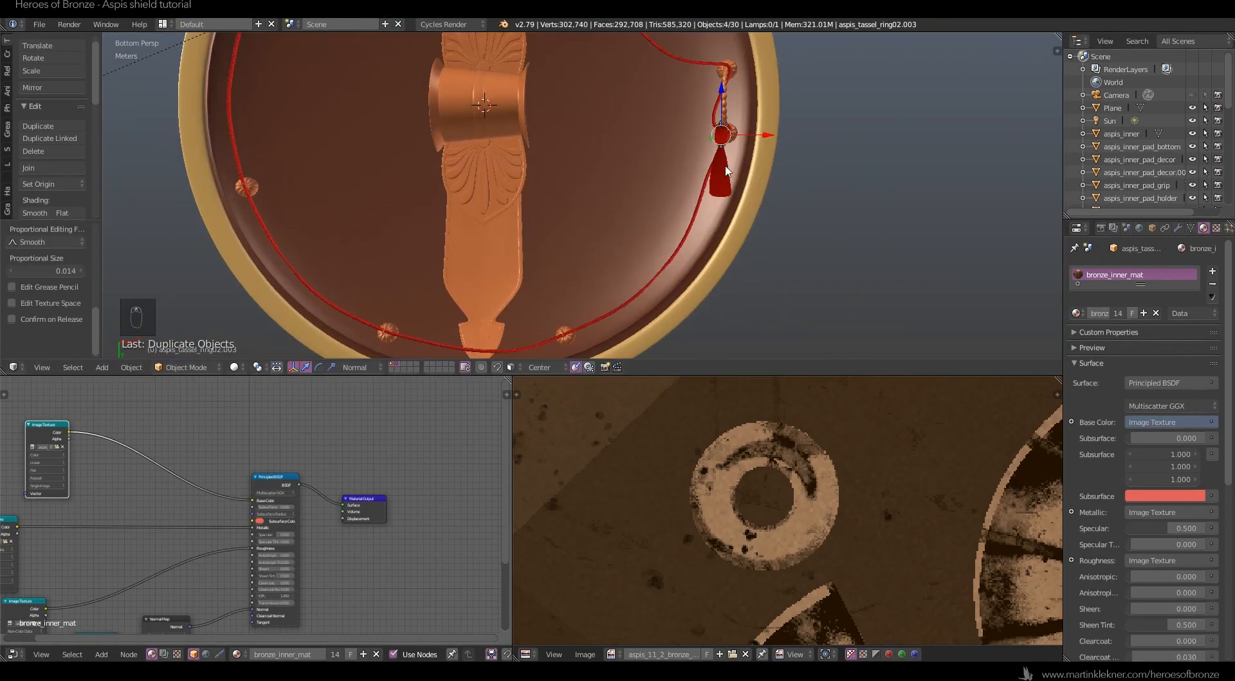
Duplicate the tassel assembly and align the copy with the shield's bottom-right knob.
key(shift+d)
click(546, 97)
scroll(558, 392, up, 5)
shift+middle_drag(558, 341, 597, 200)
scroll(597, 200, up, 10)
key(g)
click(557, 195)
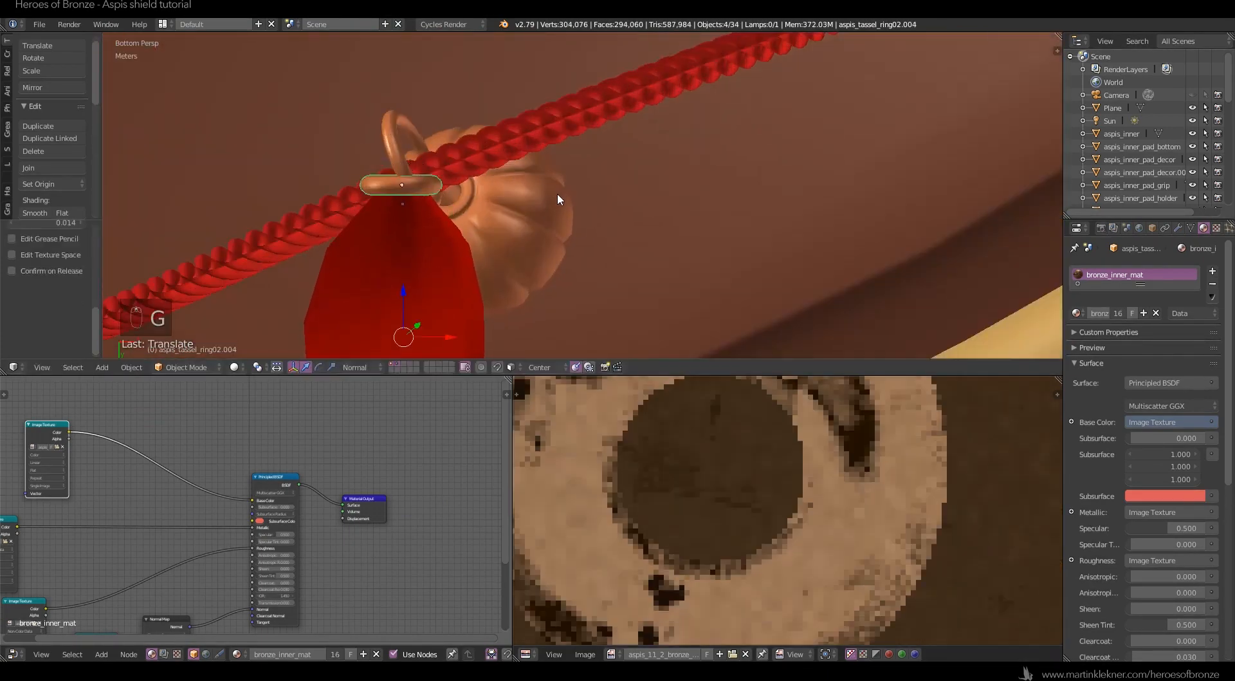
Duplicate the tassel assembly and align the copy with the shield's bottom-left knob.
scroll(558, 195, down, 10)
key(shift+d)
click(331, 186)
scroll(331, 184, up, 7)
shift+middle_drag(331, 184, 611, 205)
key(g)
click(612, 208)
scroll(631, 218, down, 14)
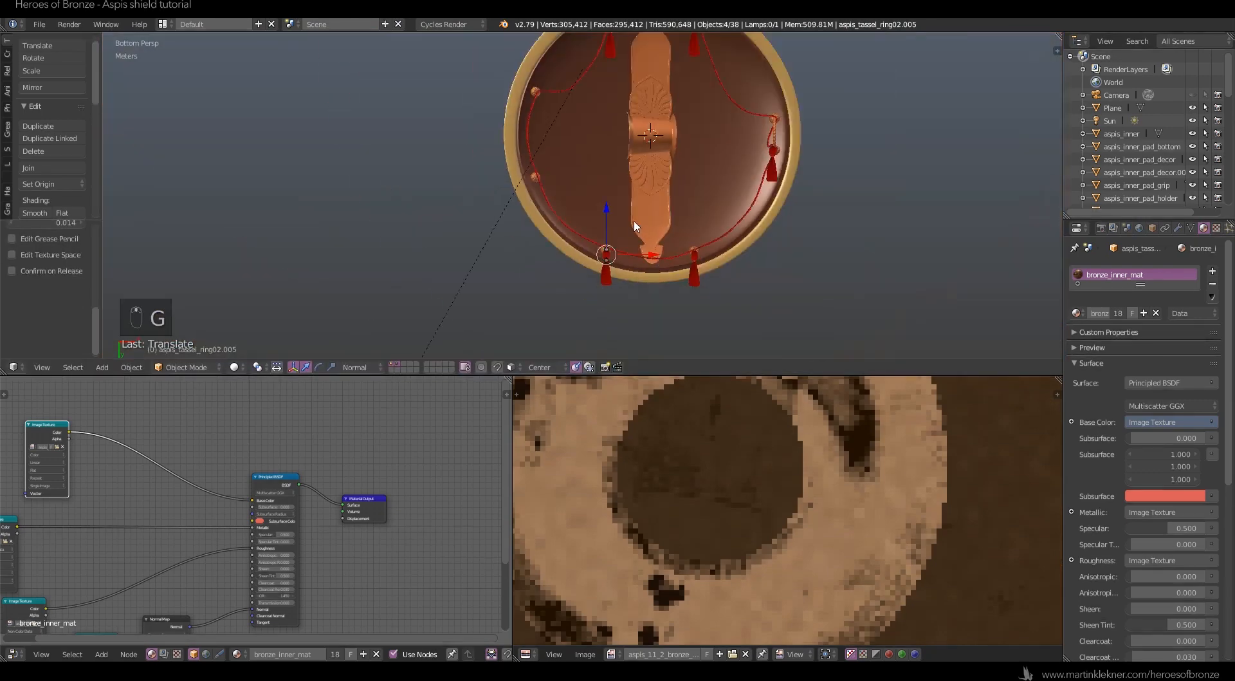
Duplicate the tassel assembly onto the lower knob on the shield's left side, tilting and repositioning the copy.
key(shift+d)
click(566, 149)
scroll(569, 154, up, 13)
key(g)
click(618, 231)
key(r)
click(636, 231)
key(g)
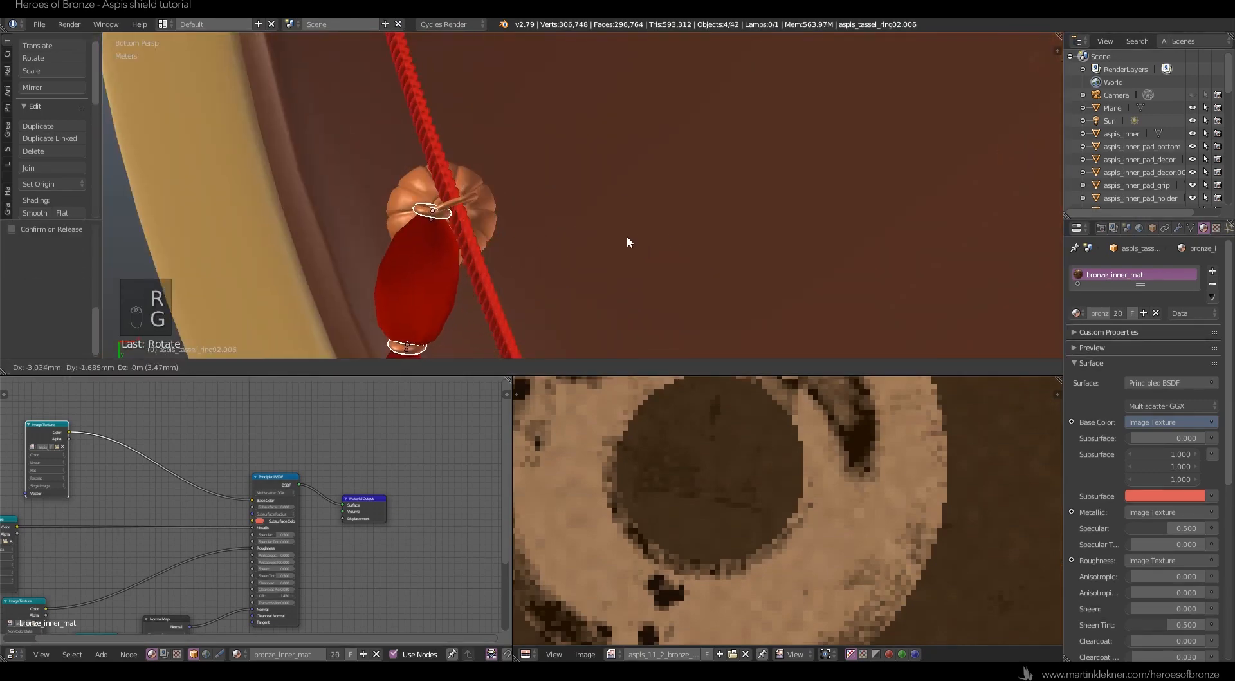
click(627, 235)
Rotate individual parts of the lower left-side tassel, including aspis_tassel_base01.005, to vary how it hangs.
scroll(618, 239, down, 2)
right_click(434, 329)
shift+middle_drag(438, 328, 569, 230)
key(r)
click(626, 236)
right_click(574, 295)
key(r)
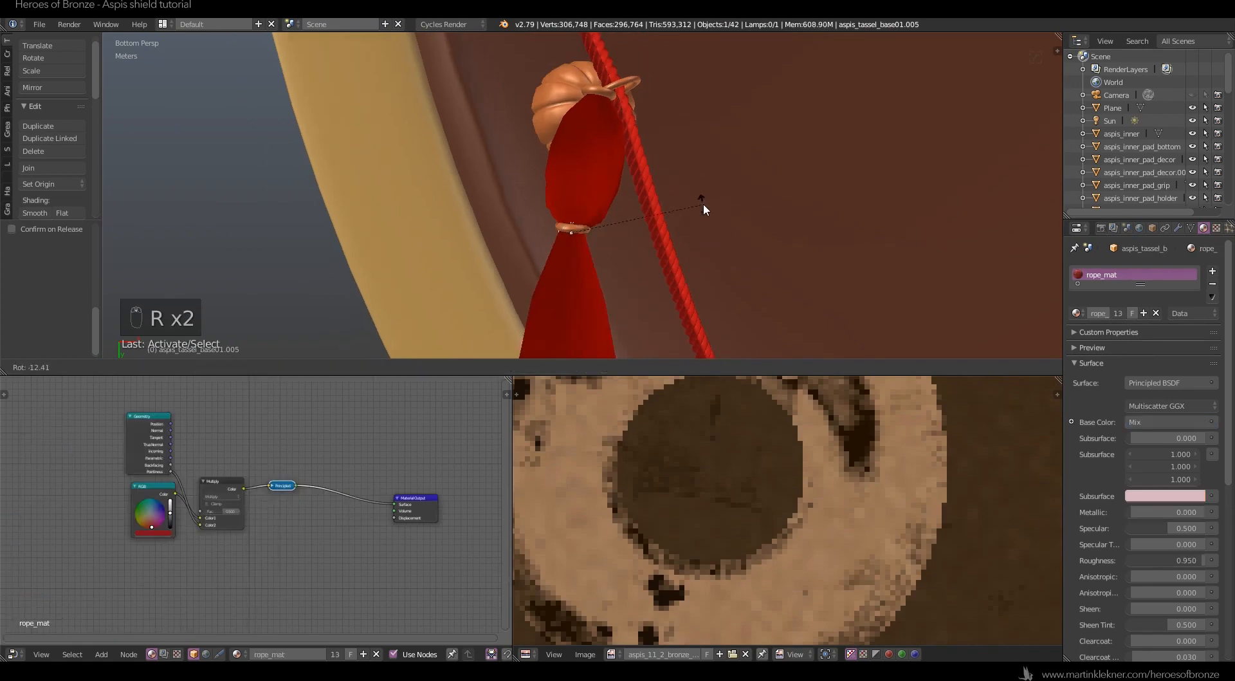
click(704, 204)
middle_drag(704, 204, 534, 103)
key(r)
click(642, 202)
Rotate individual parts of the bottom-left tassel, including aspis_tassel_base01.004, to vary its pose.
key(a)
scroll(641, 205, down, 4)
scroll(720, 291, down, 8)
scroll(582, 256, up, 9)
right_click(453, 151)
key(r)
click(596, 135)
key(a)
right_click(498, 182)
key(r)
click(635, 151)
key(a)
middle_drag(635, 152, 577, 171)
key(r)
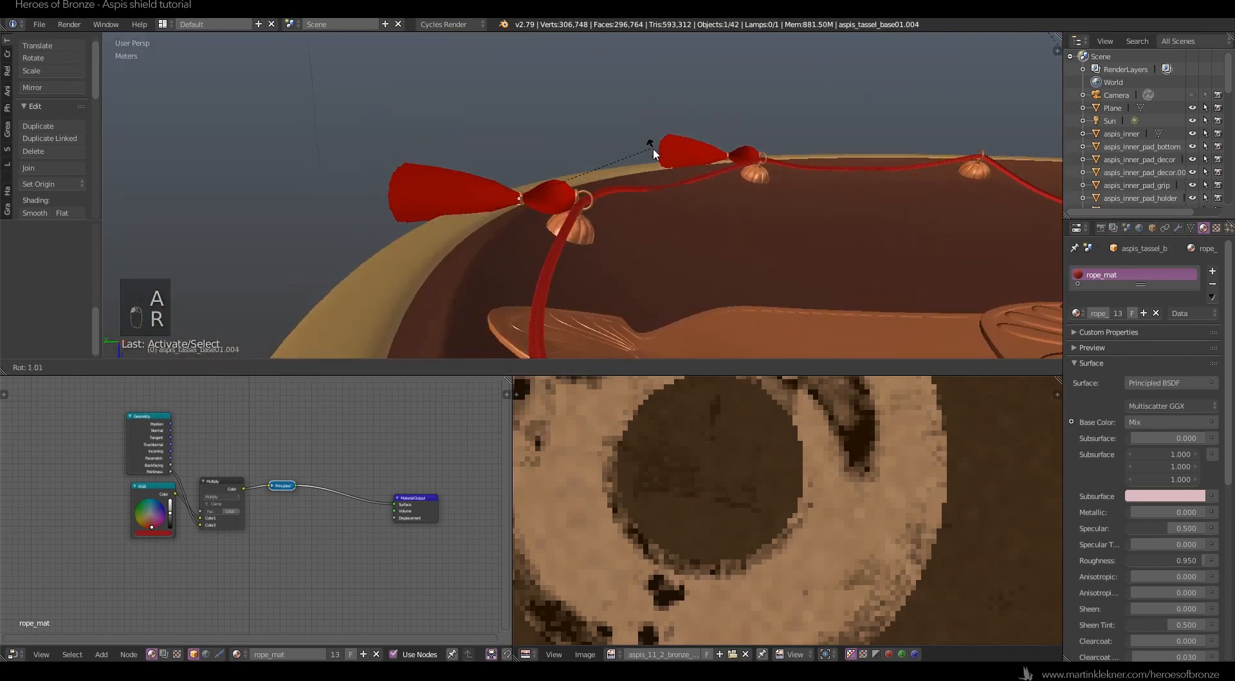
click(653, 148)
key(a)
Select the original upper-left tassel's two red parts and both bronze rings again.
scroll(654, 149, down, 8)
middle_drag(653, 150, 674, 242)
right_click(635, 78)
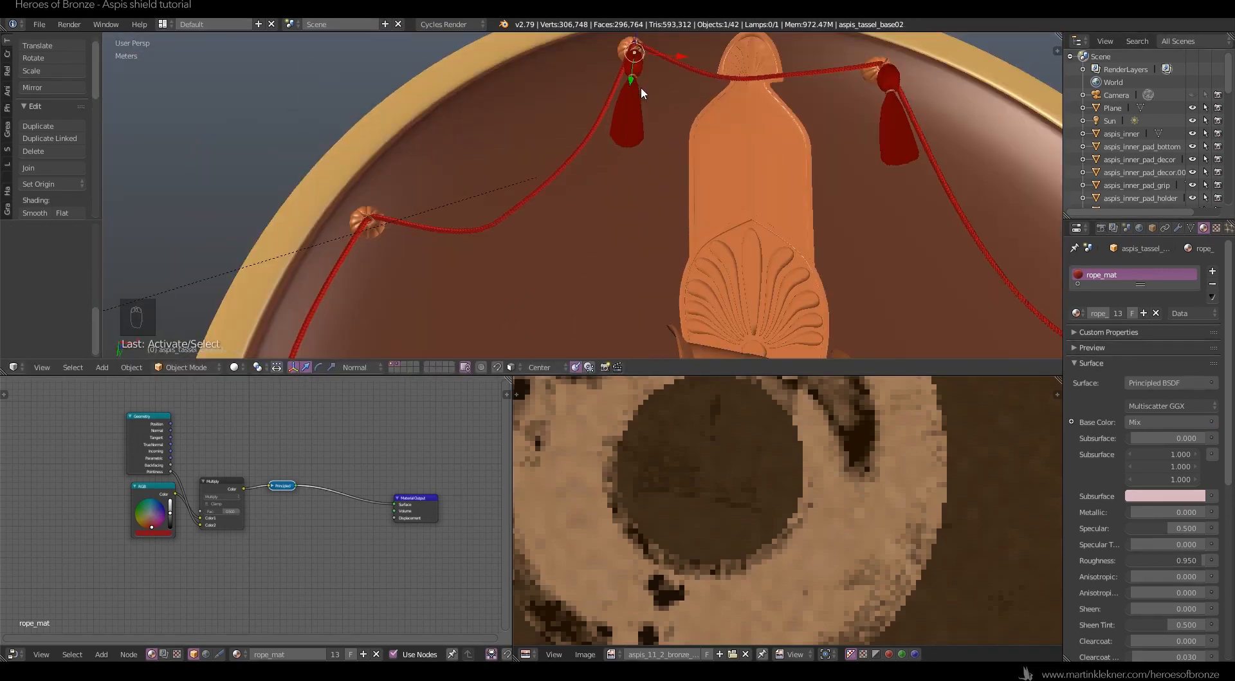
key(KP_Decimal)
right_click(572, 305)
key(z)
right_click(590, 238)
shift+right_click(577, 286)
scroll(582, 202, up, 8)
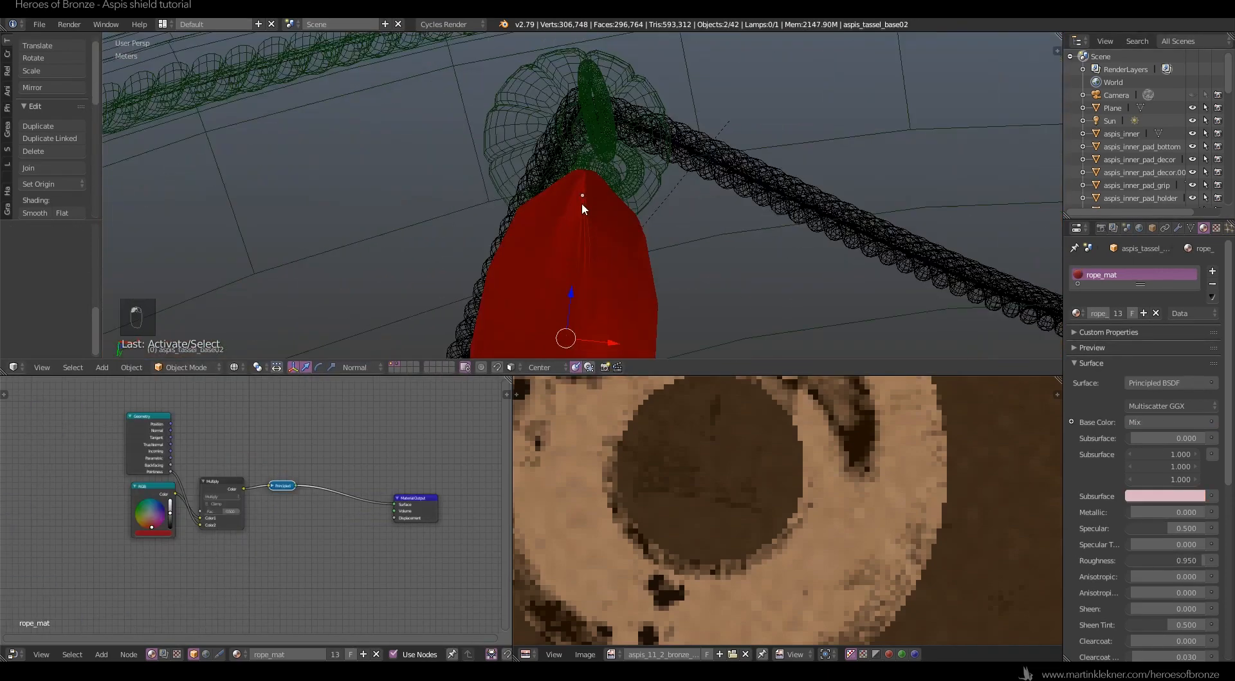
key(z)
shift+right_click(610, 149)
scroll(592, 174, down, 6)
shift+right_click(571, 201)
Duplicate the selected tassel assembly onto the upper knob on the shield's left side in bottom view.
key(KP_7)
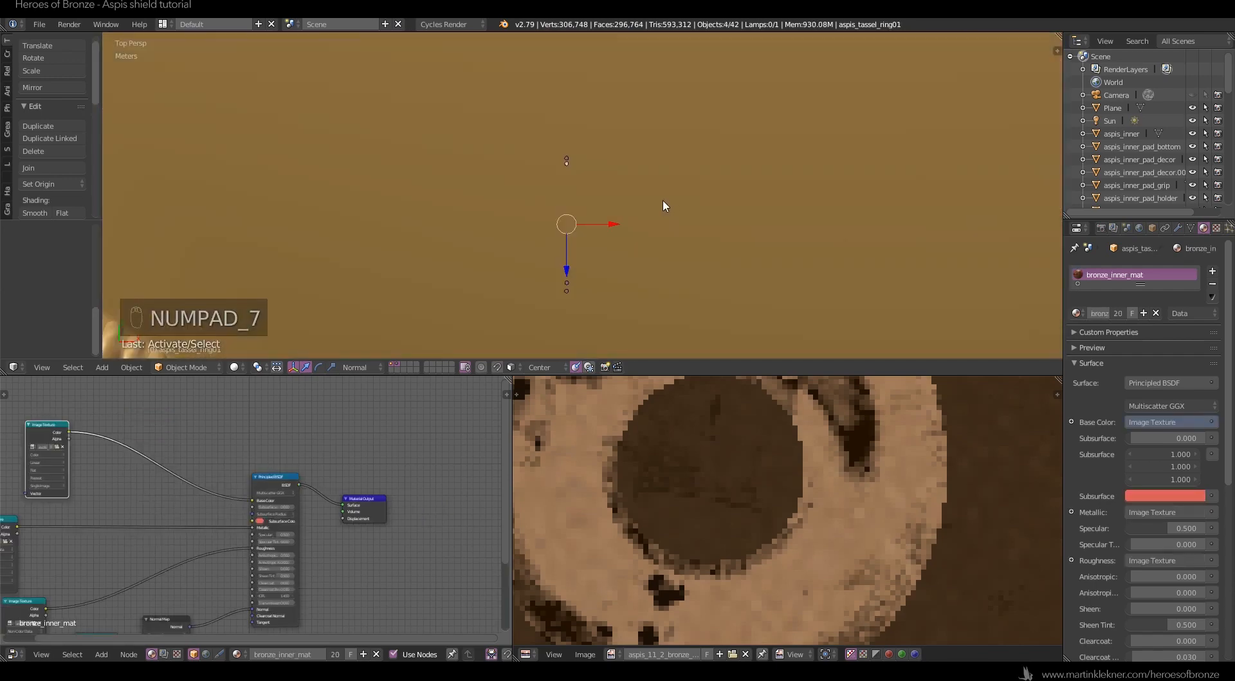
key(ctrl+KP_7)
shift+middle_drag(663, 203, 754, 110)
scroll(617, 103, down, 9)
key(shift+d)
click(412, 122)
scroll(404, 116, up, 4)
scroll(477, 153, up, 2)
Rotate the new tassel sideways toward the shield's centre and move its top ring onto the left-side knob.
key(g)
shift+middle_drag(404, 114, 657, 154)
click(505, 153)
key(r)
click(476, 133)
key(g)
click(517, 121)
key(g)
click(583, 200)
key(r)
click(670, 162)
key(g)
click(669, 169)
scroll(663, 177, down, 2)
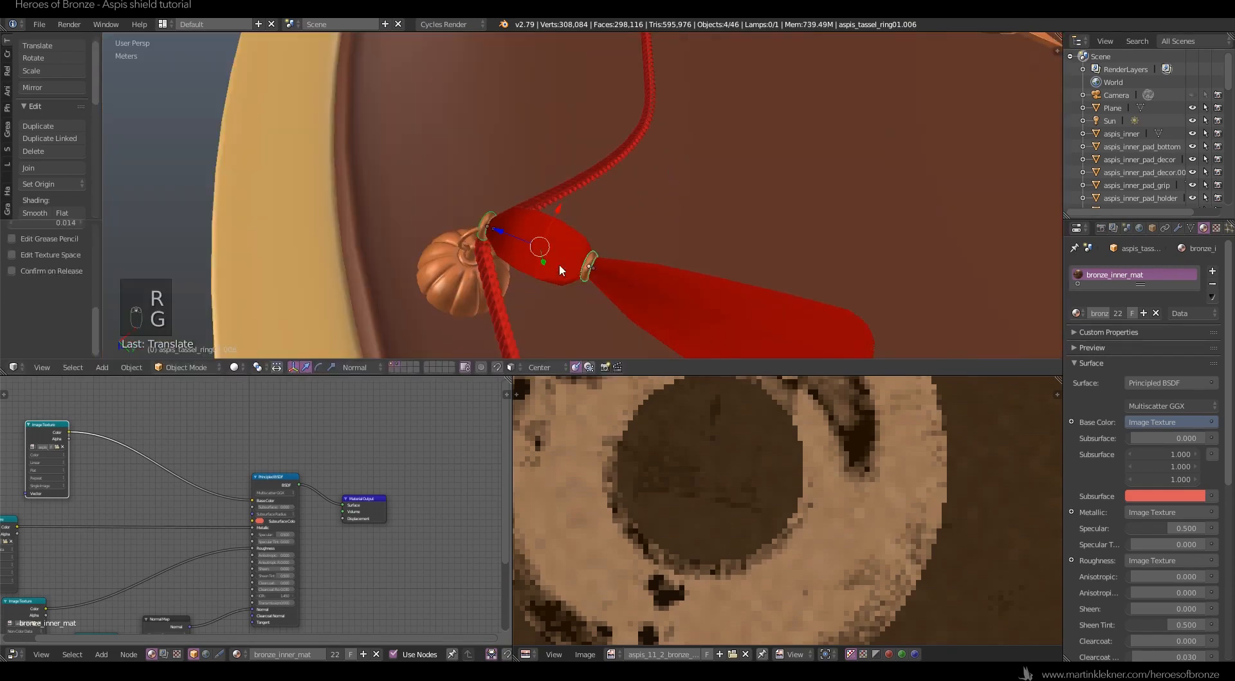
Rotate the upper red part of the tassel on the shield's left-side knob to adjust its pose.
right_click(556, 263)
right_click(665, 163)
right_click(554, 258)
key(r)
click(761, 215)
Rotate the lower bronze ring of the left-side tassel about its Z axis and move it against the upper red part.
right_click(589, 265)
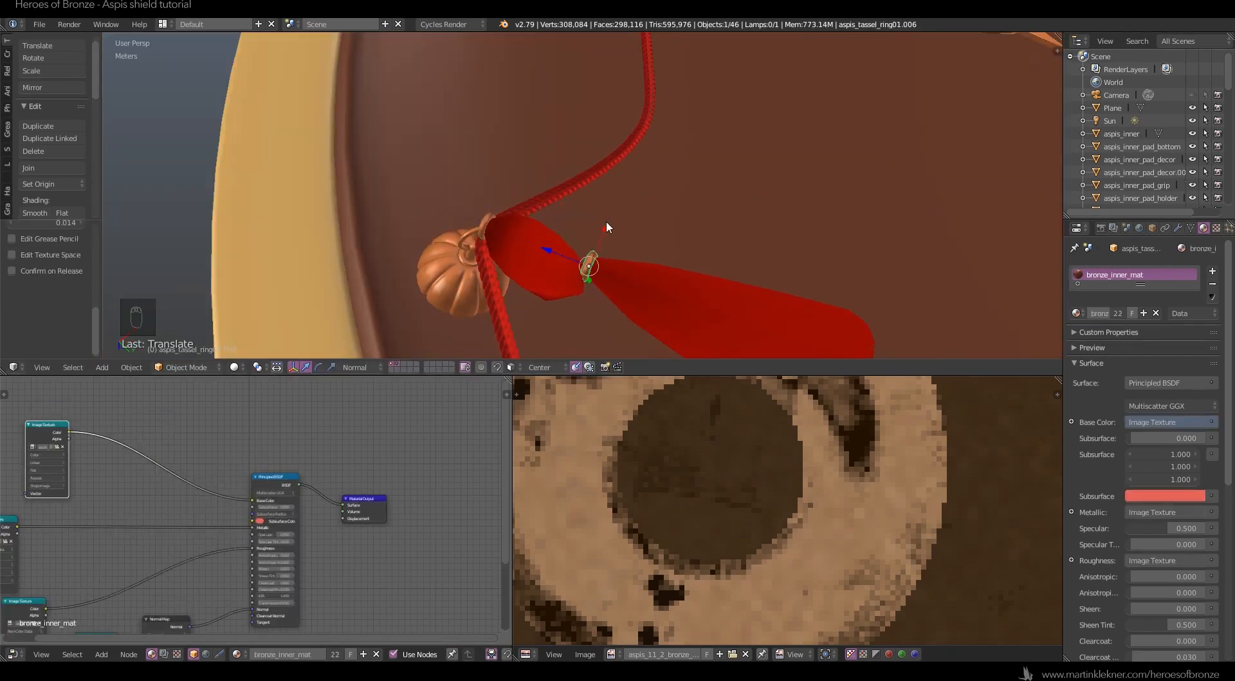
key(r)
key(z)
click(651, 278)
key(g)
click(682, 244)
Rotate the left-side tassel's long red end, aspis_tassel_base01.006, about its Z axis to follow the bend at the ring.
middle_drag(709, 206, 698, 193)
right_click(682, 219)
key(r)
key(z)
click(678, 217)
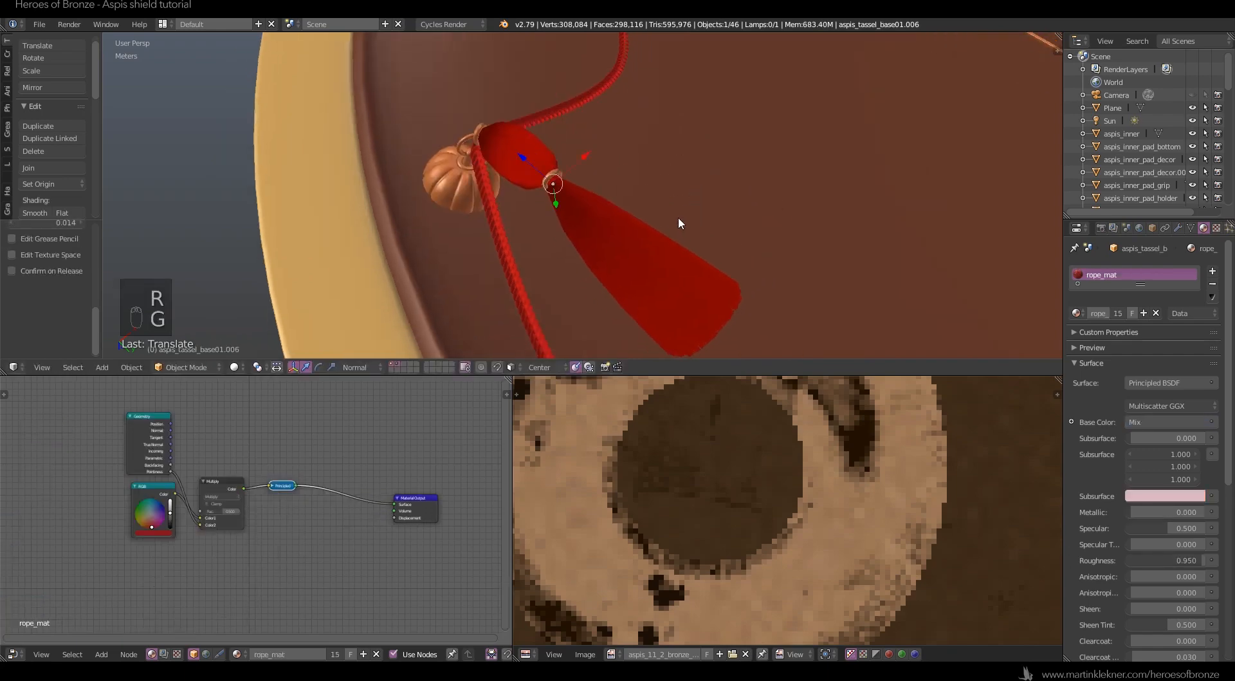
Deselect everything and fly the camera until the shield's inner side is framed in the camera view.
key(a)
key(KP_0)
key(shift+f)
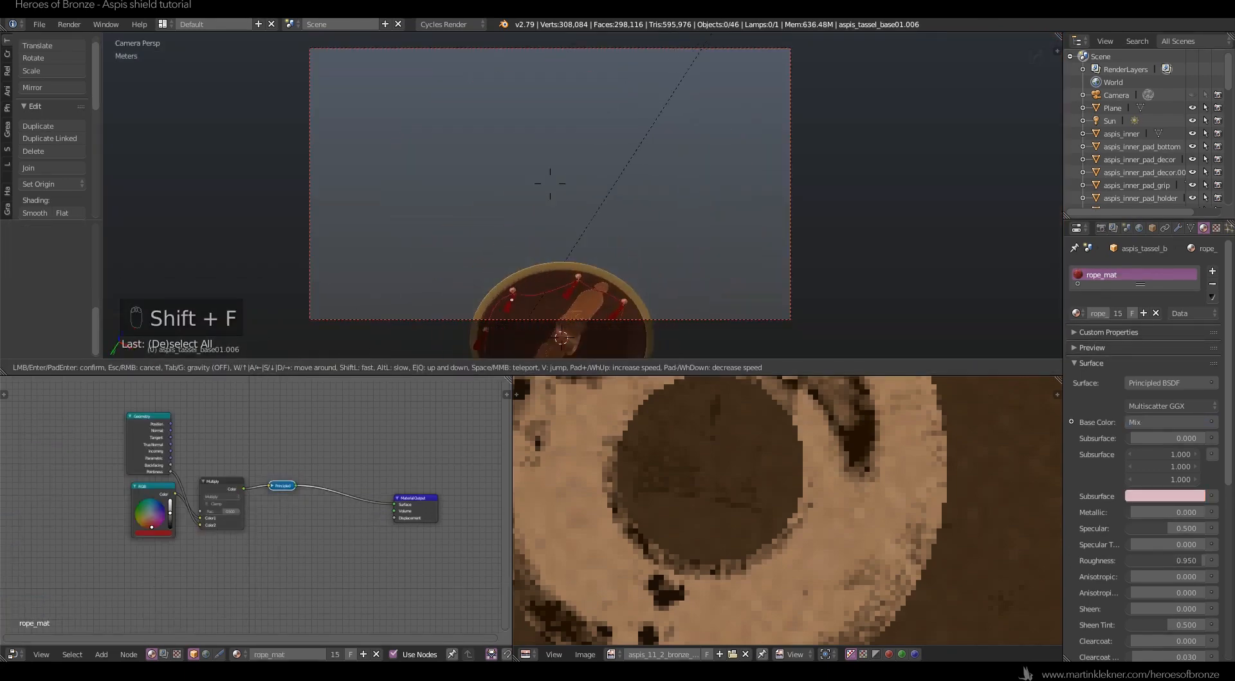
click(579, 193)
Select the camera and reset its location and rotation values to 0.
click(1152, 228)
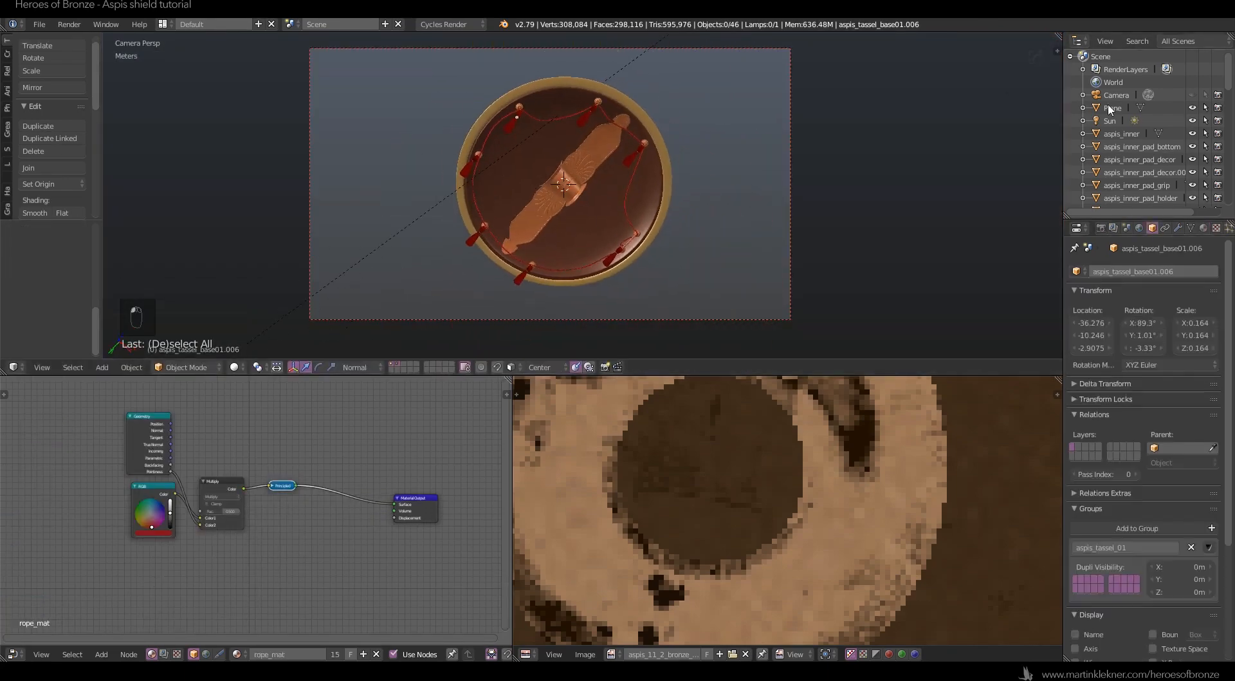
click(1116, 95)
drag(1094, 323, 1093, 348)
text(0)
key(KP_Enter)
click(1146, 325)
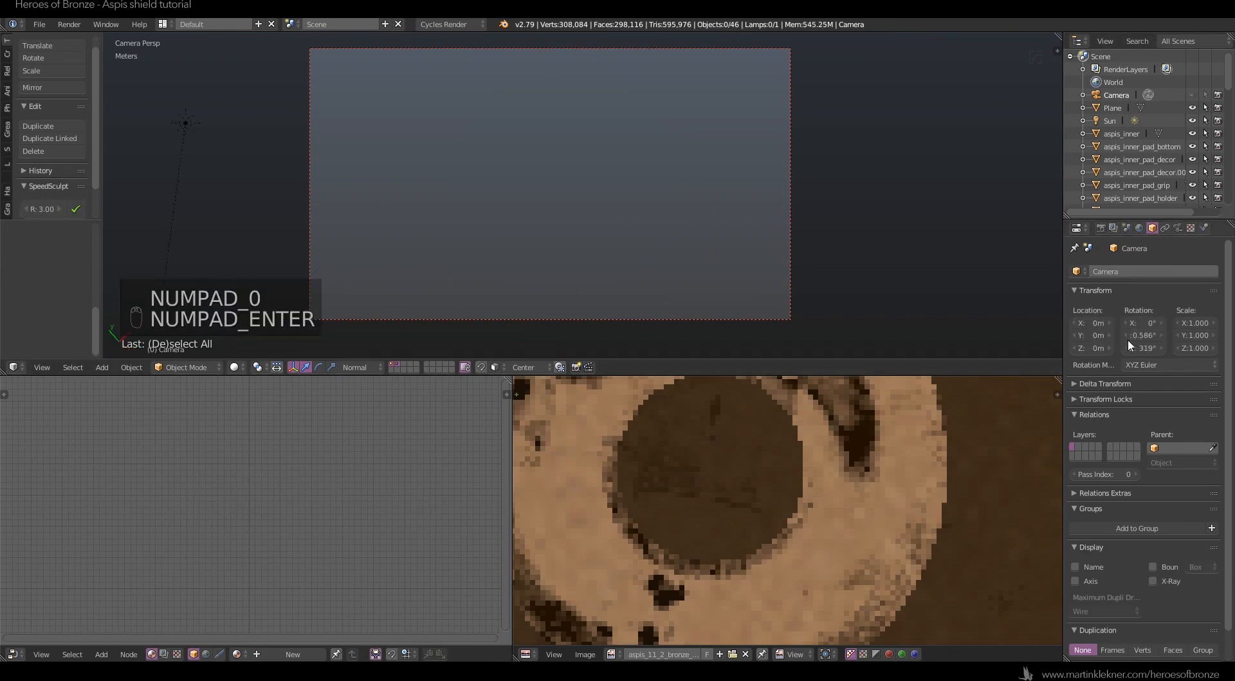
Fly the camera until the front of the shield is centred in the camera view.
key(shift+f)
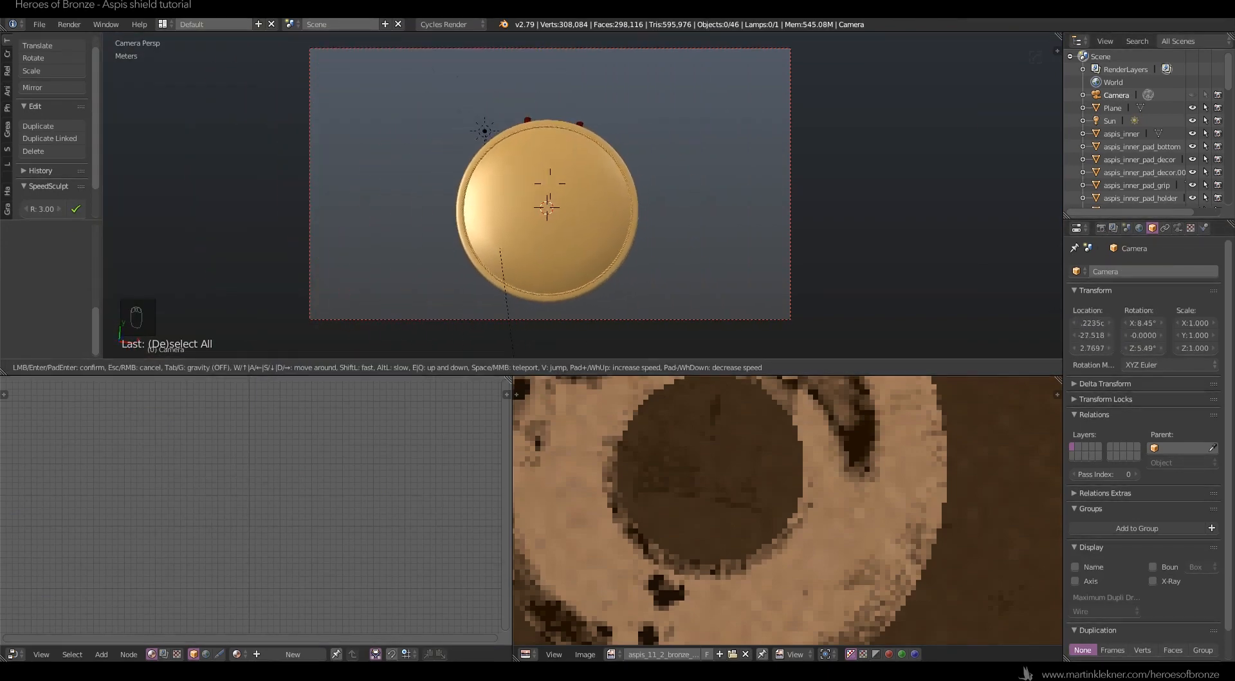
click(550, 183)
key(shift+f)
key(w)
click(566, 174)
Select aspis_outer and switch the viewport shading so the shield's painted snake texture is displayed.
right_click(583, 160)
key(z)
key(z)
scroll(611, 145, up, 1)
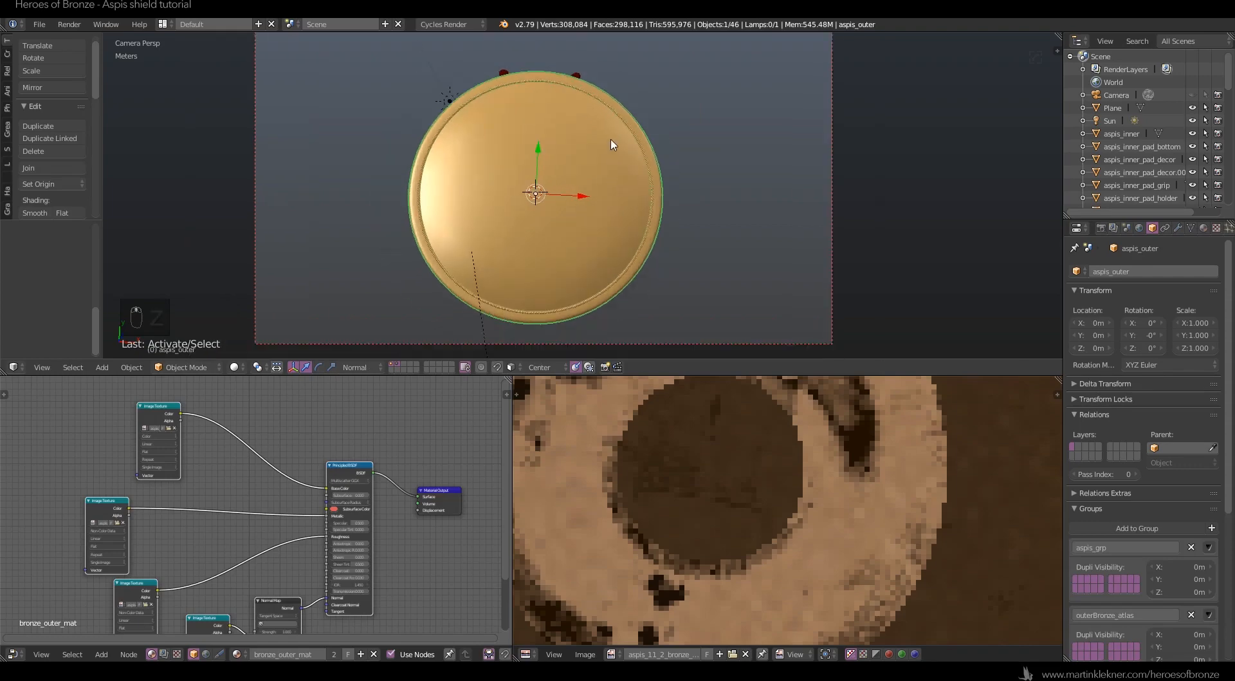
click(235, 366)
click(277, 307)
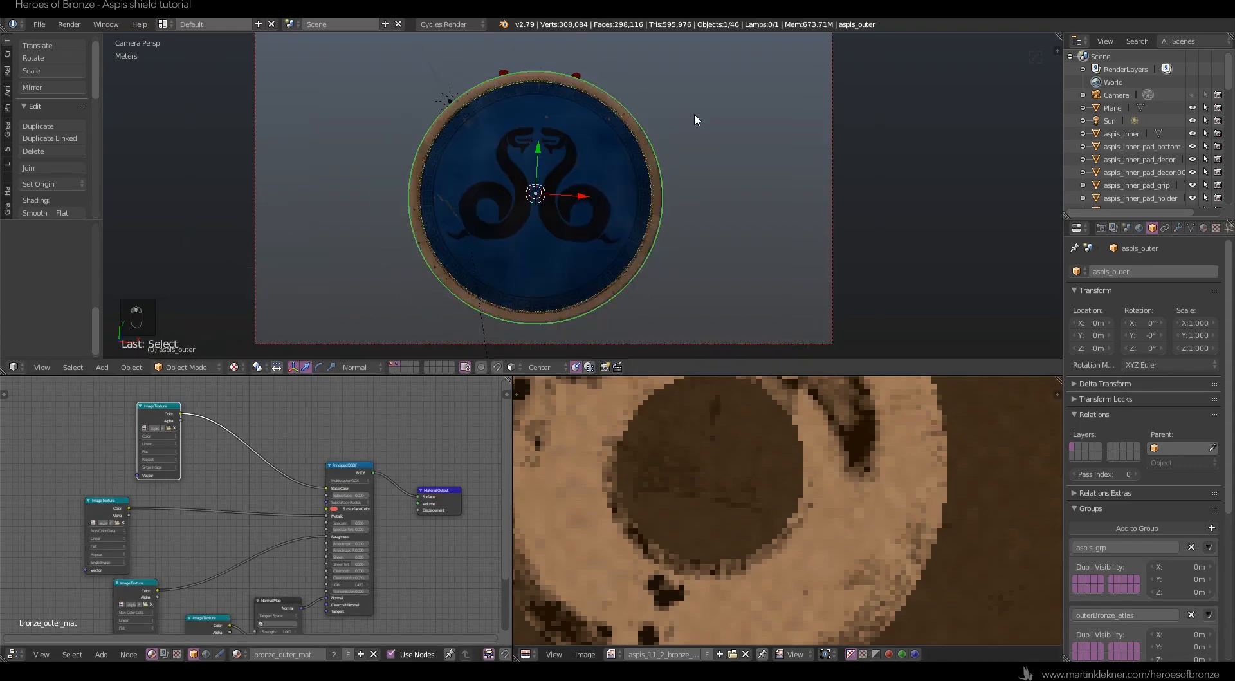
Inspect the meander border and rope decoration along the shield's front rim, adding aspis_outer_decor_circle to the selection.
key(r)
right_click(419, 261)
scroll(917, 168, up, 10)
shift+right_click(923, 237)
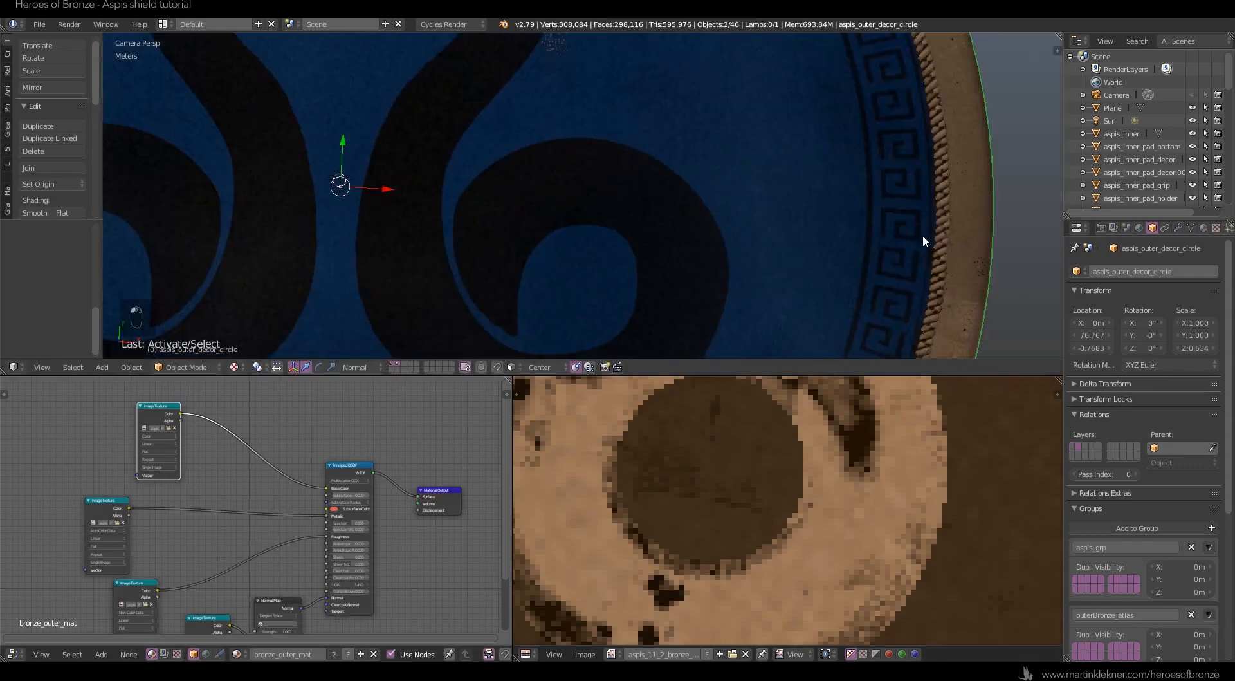
scroll(868, 206, down, 8)
Switch the camera view to the rendered preview to check the shield's front.
key(z)
key(z)
scroll(708, 128, down, 2)
key(shift+z)
key(r)
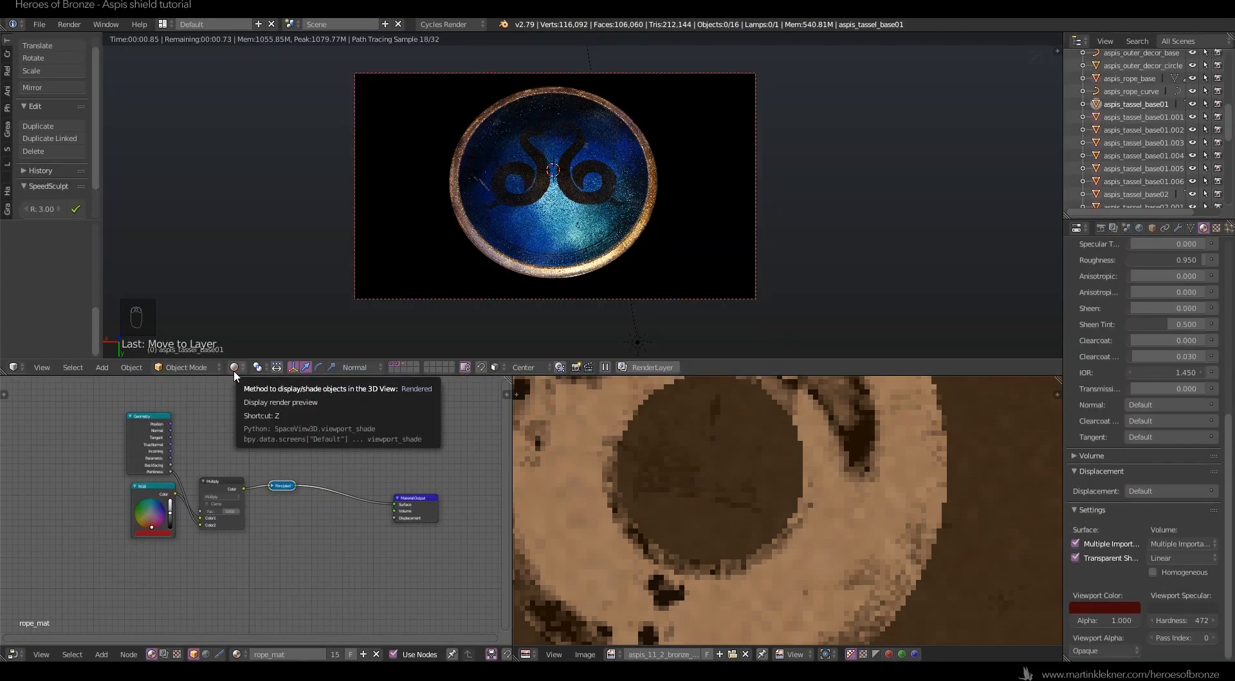
scroll(1149, 122, down, 10)
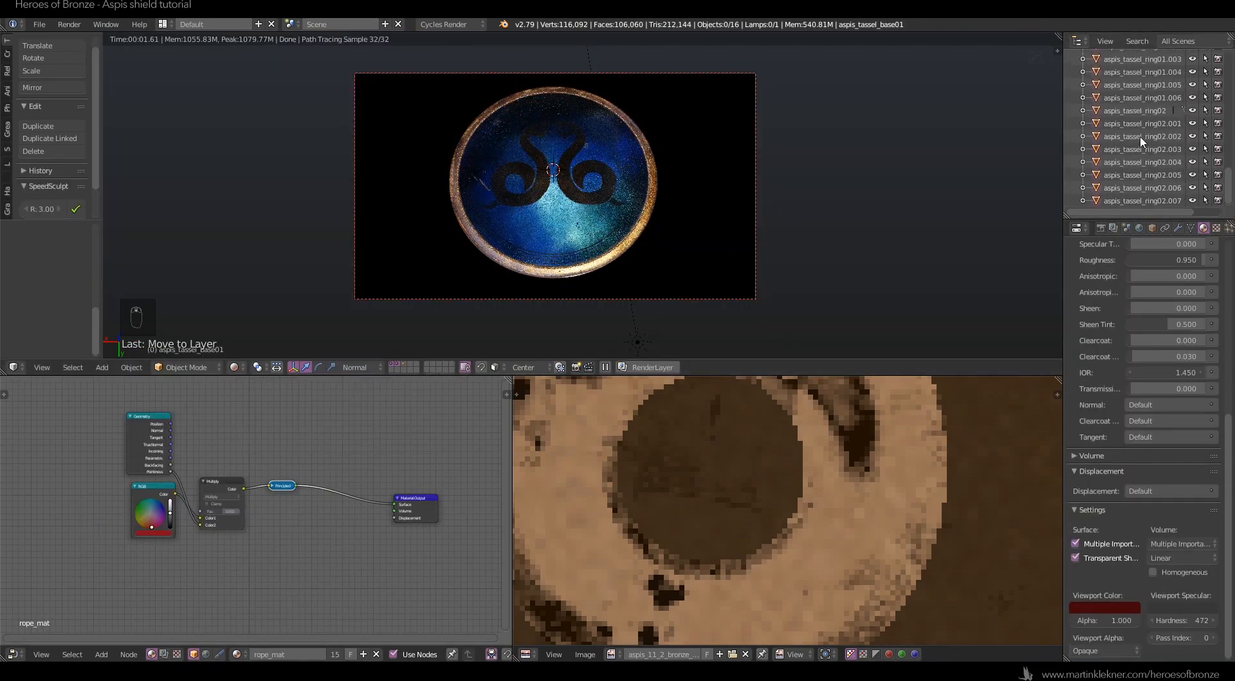
Change the image editor into a second 3D view and select the Sun lamp in it.
click(525, 654)
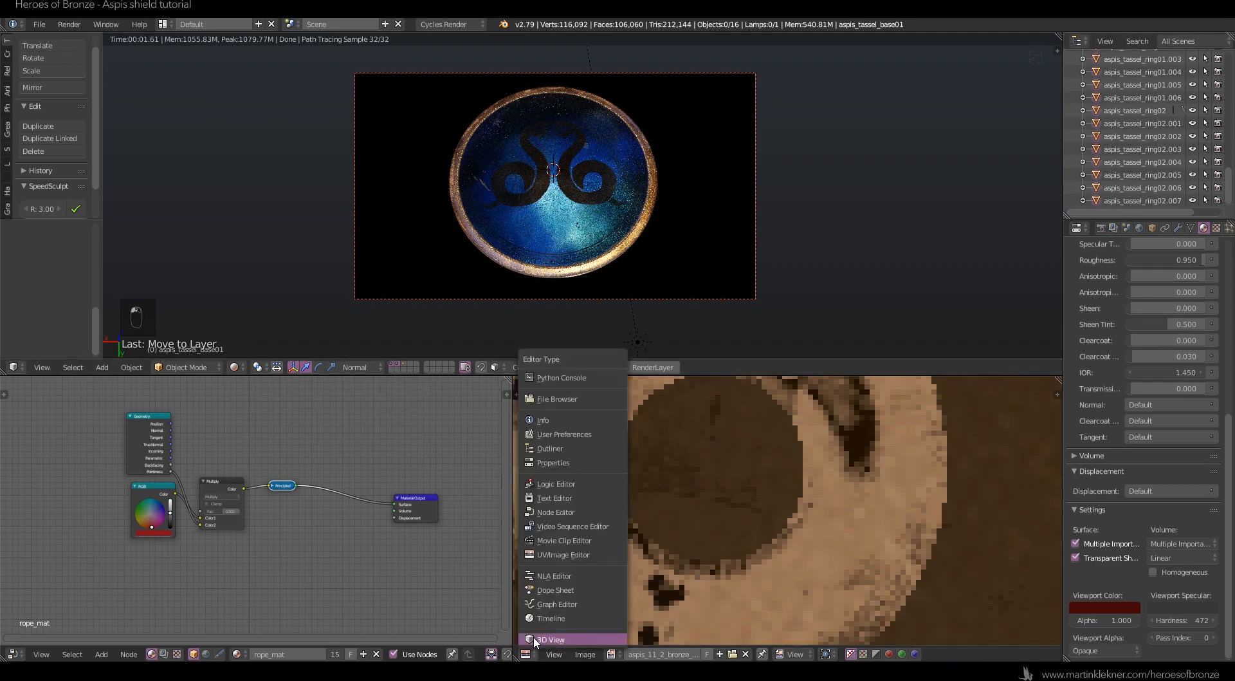
click(534, 636)
scroll(798, 475, down, 6)
right_click(797, 450)
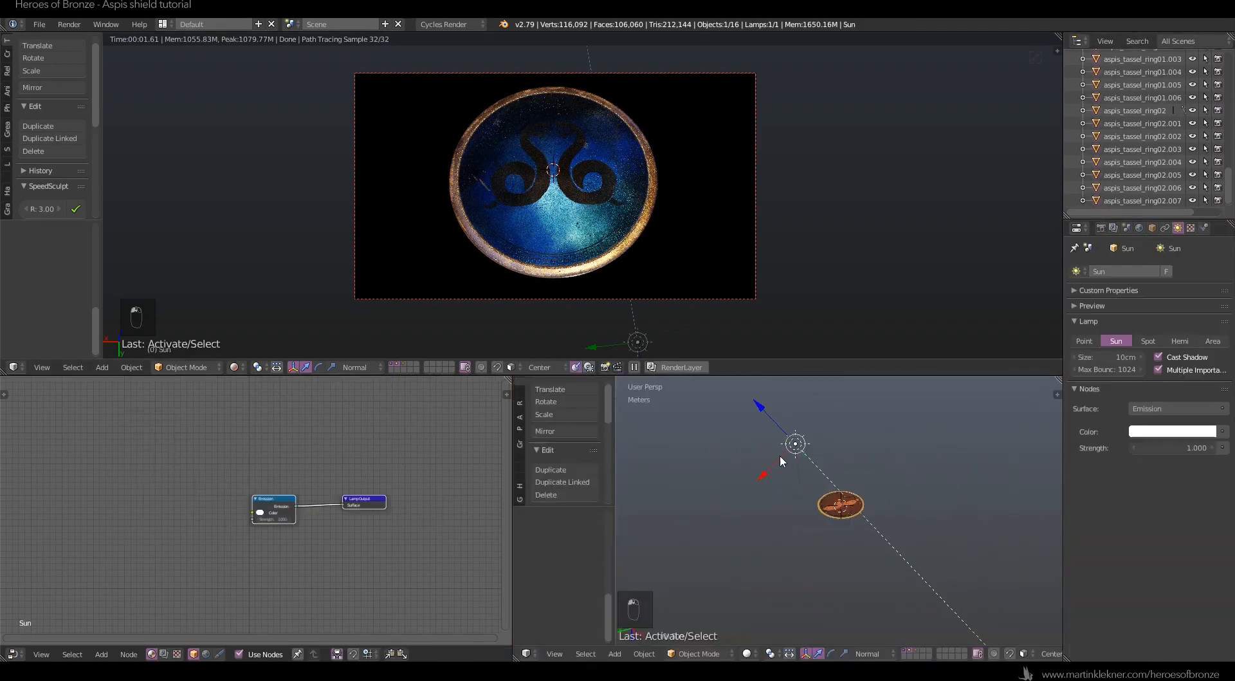
Set the Sun lamp's X, Y and Z rotation to 0°.
click(1153, 228)
scroll(1167, 300, up, 6)
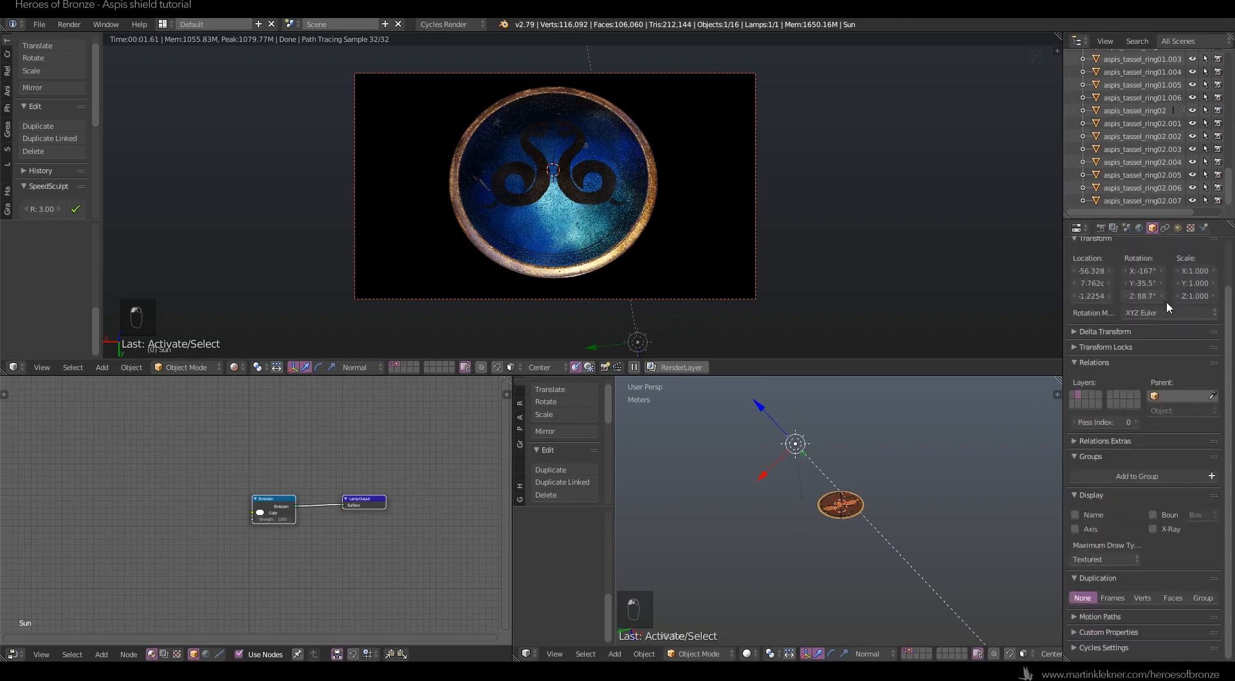
key(Return)
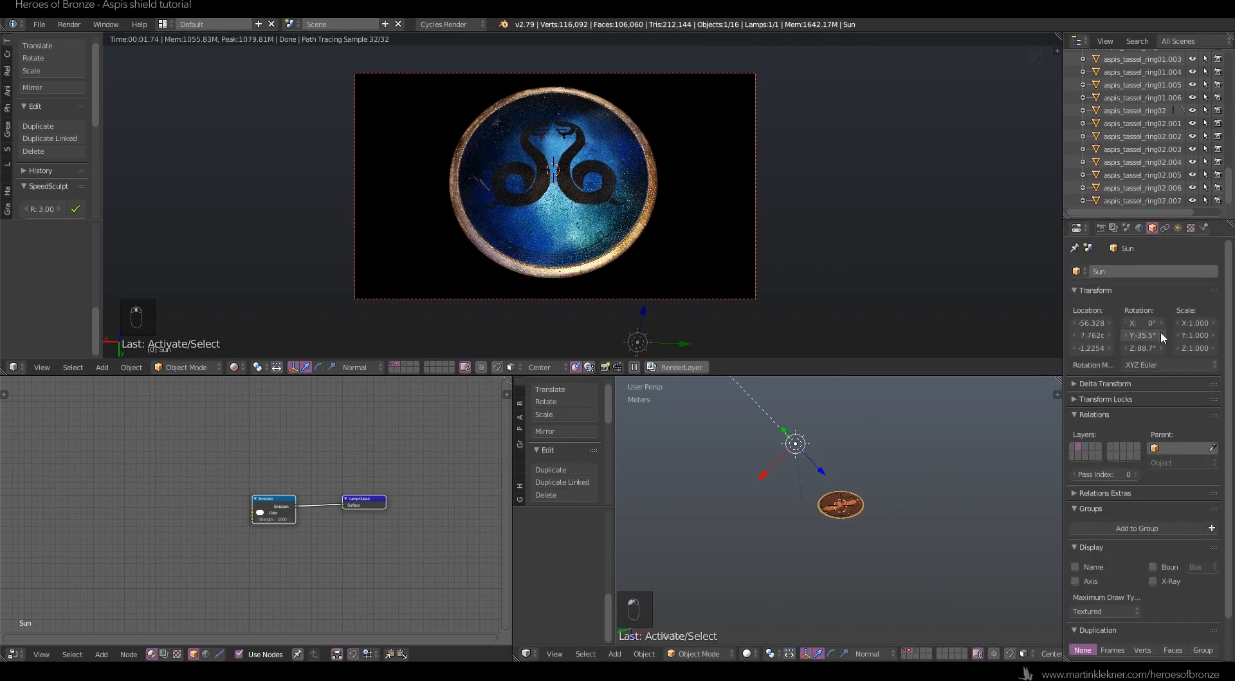
key(KP_Decimal)
double_click(1147, 348)
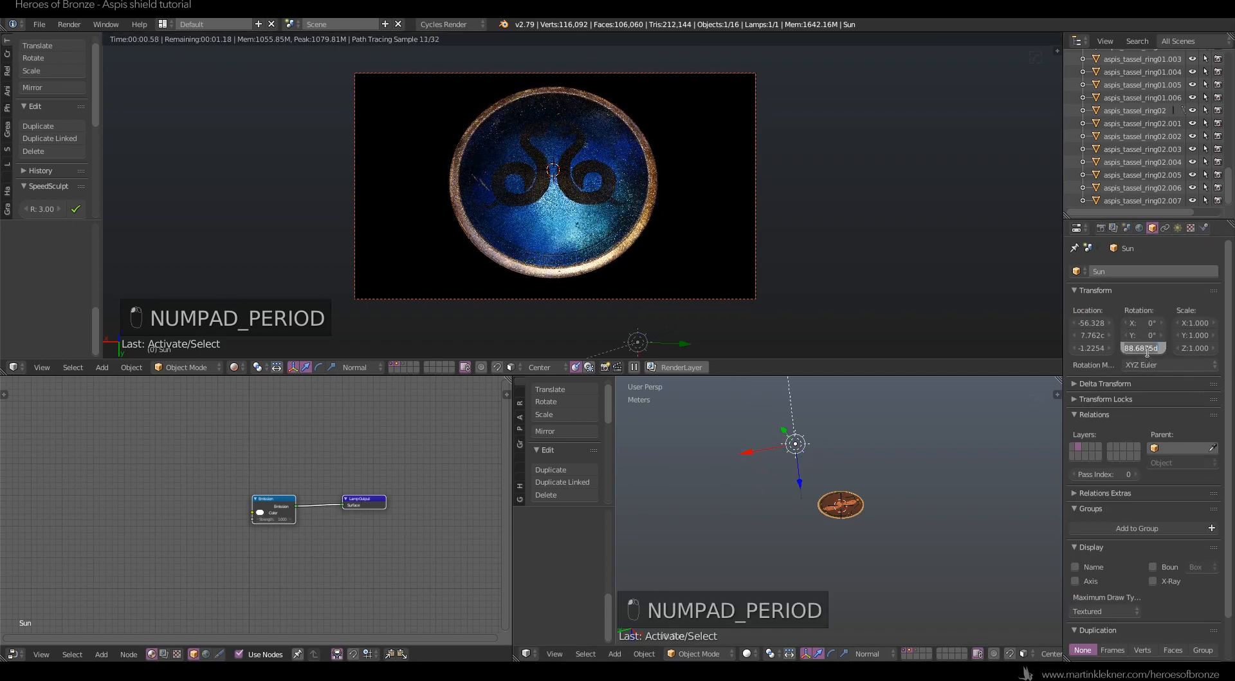
key(Return)
Rotate the Sun lamp about X to -302° so that it lights the shield's front.
scroll(858, 425, up, 4)
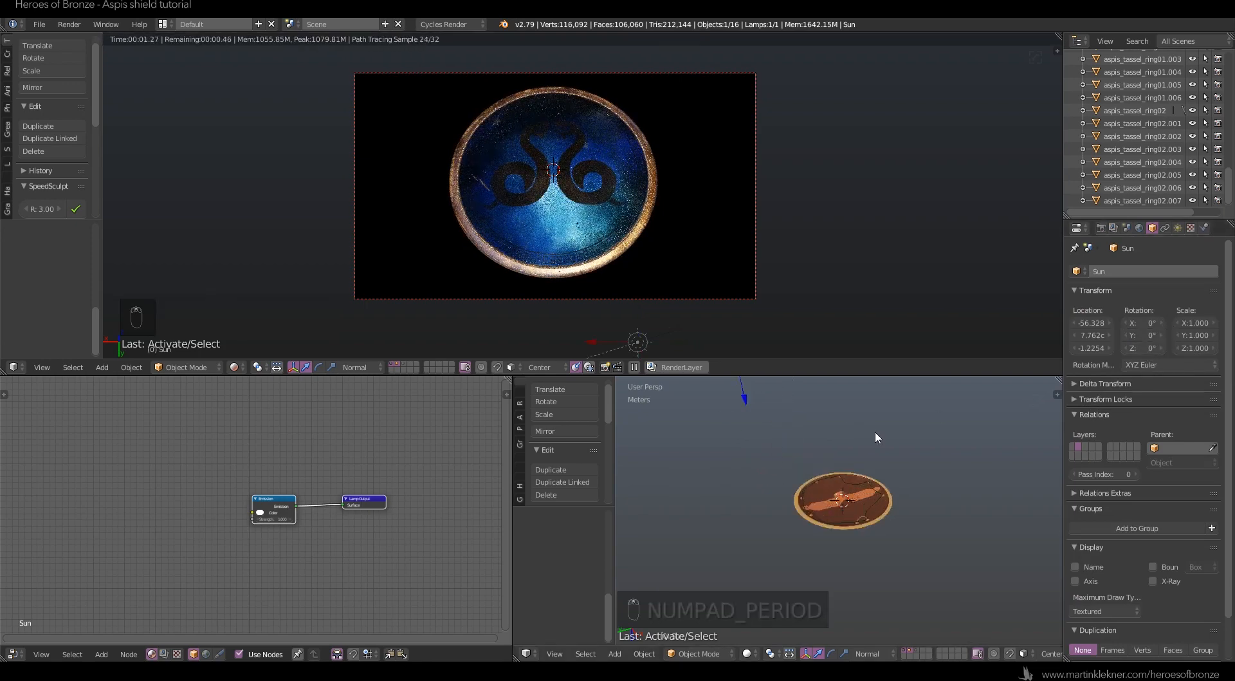
scroll(878, 433, down, 3)
middle_drag(958, 516, 831, 400)
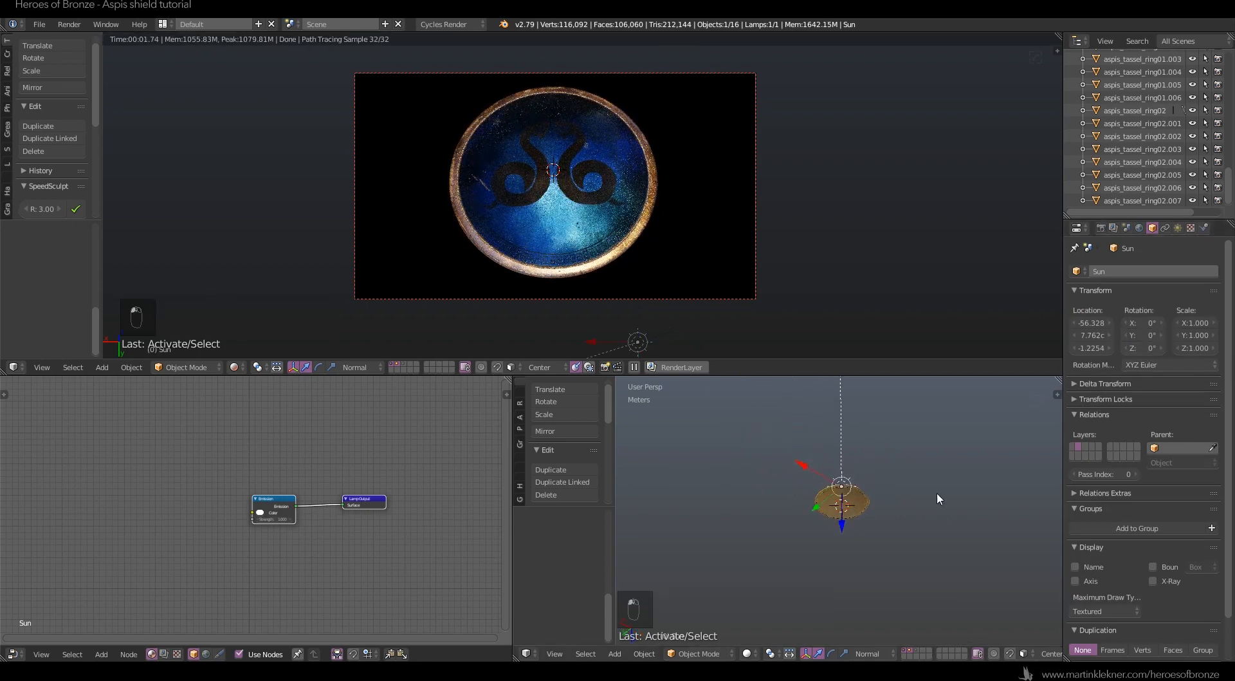
middle_drag(937, 492, 875, 587)
drag(1144, 323, 1068, 323)
key(ctrl+z)
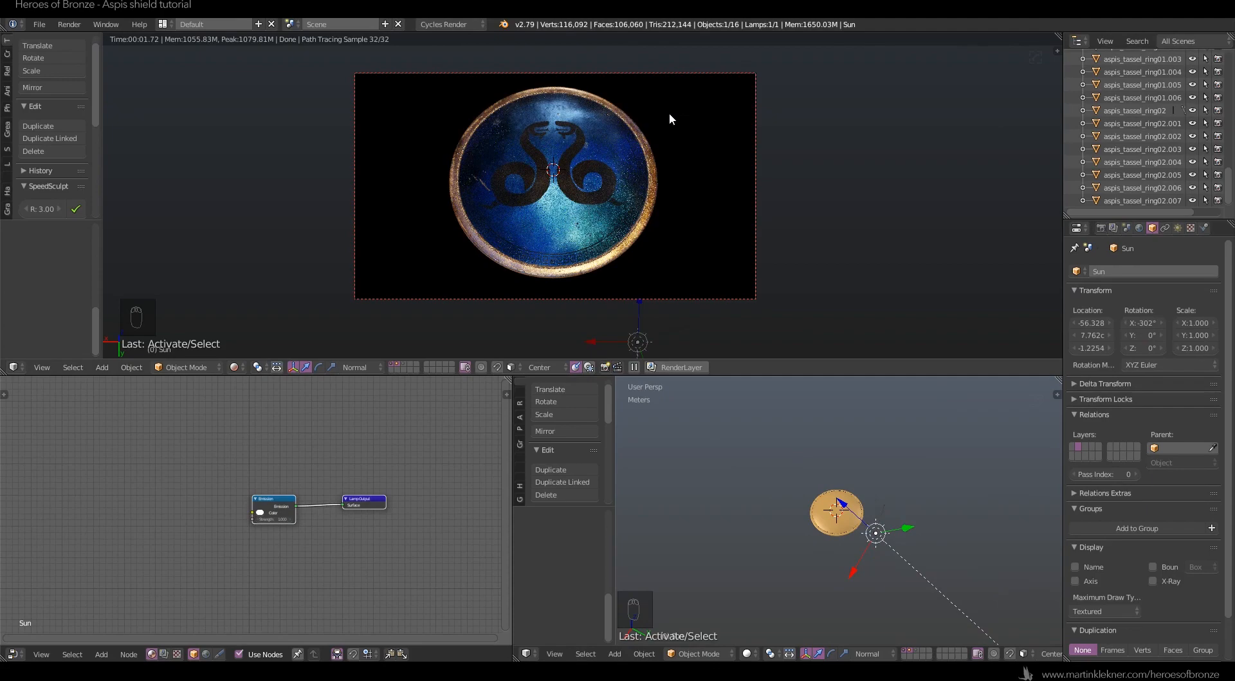
Examine the shield's inner side, grip and knobs in the rendered preview.
middle_drag(560, 188, 641, 234)
scroll(611, 229, up, 2)
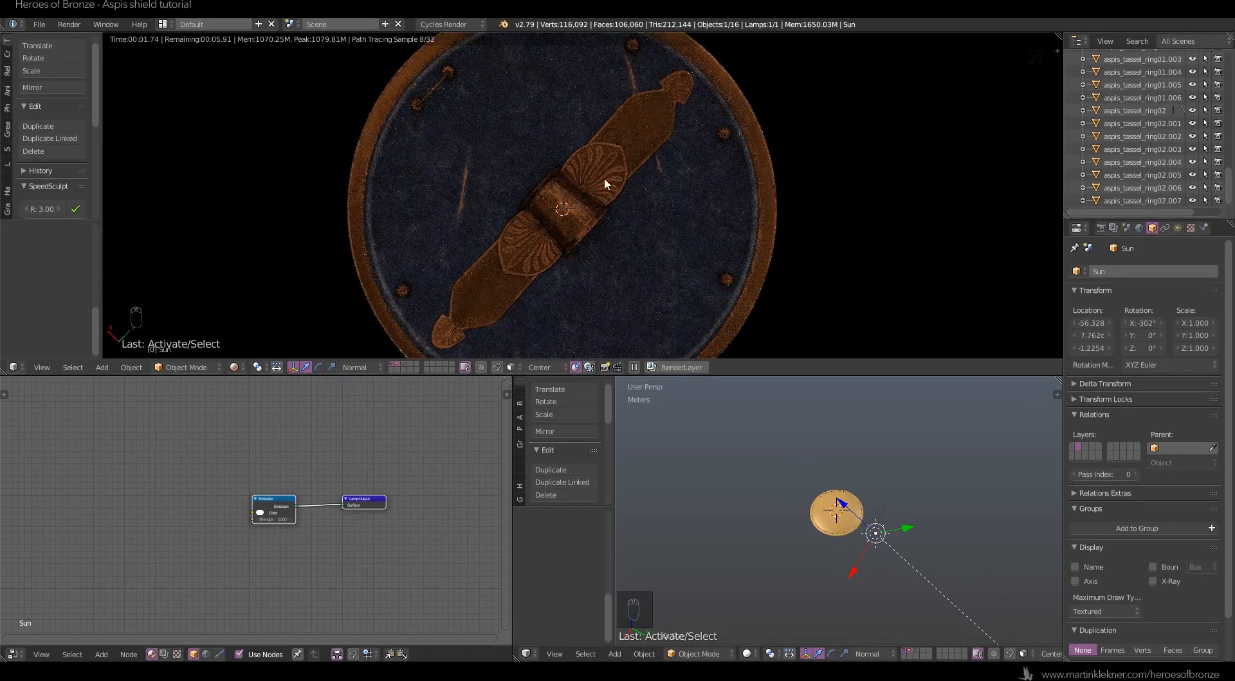
scroll(604, 176, down, 2)
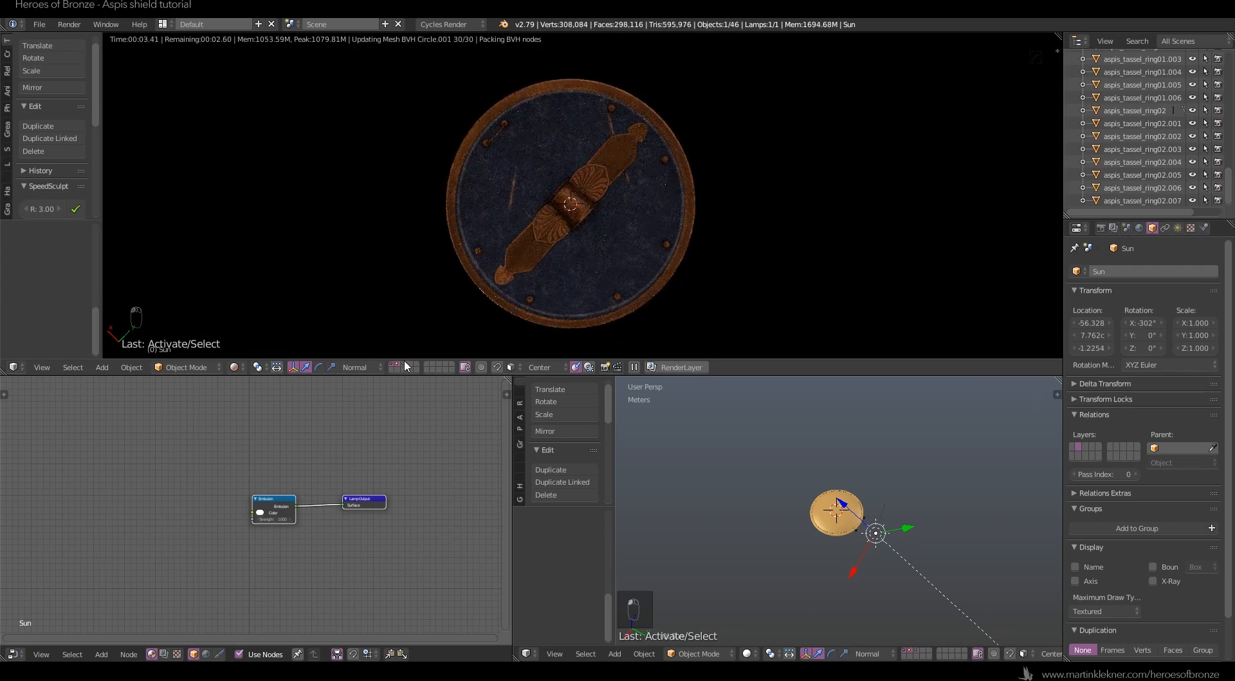
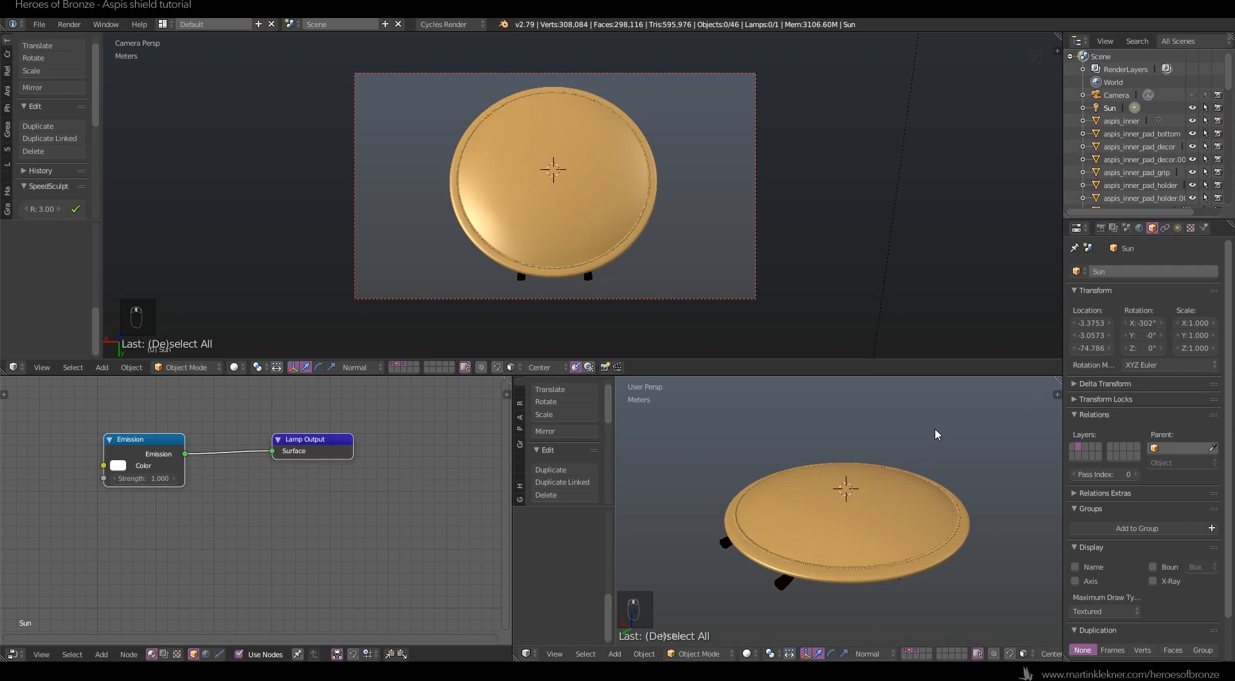
Begin adding a new object to the scene.
key(shift+a)
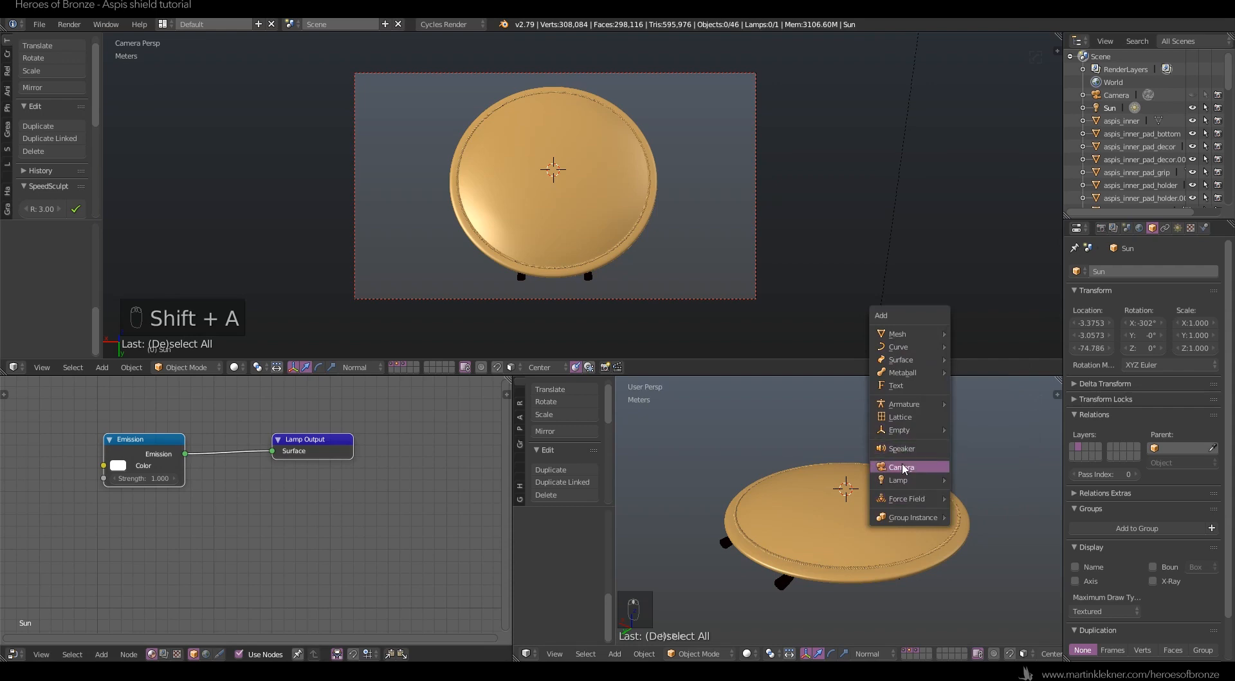
Add a plain axes empty and set its X, Y and Z location to 0 m.
mouse_move(903, 436)
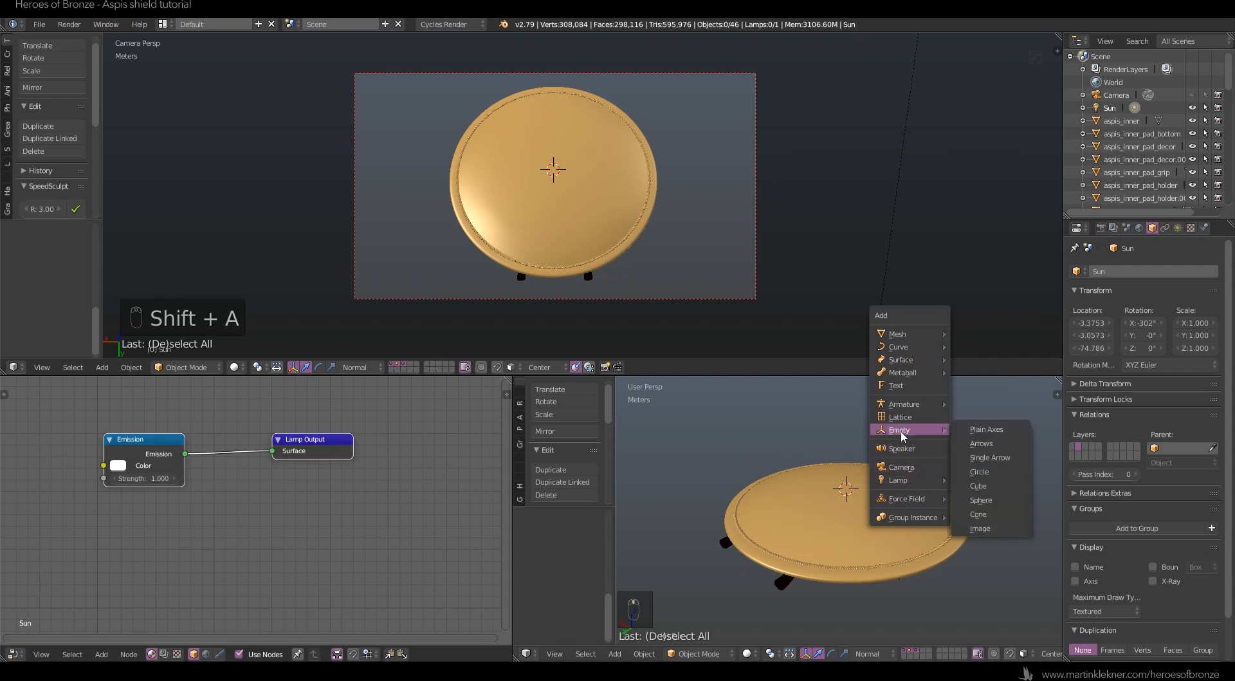
click(990, 430)
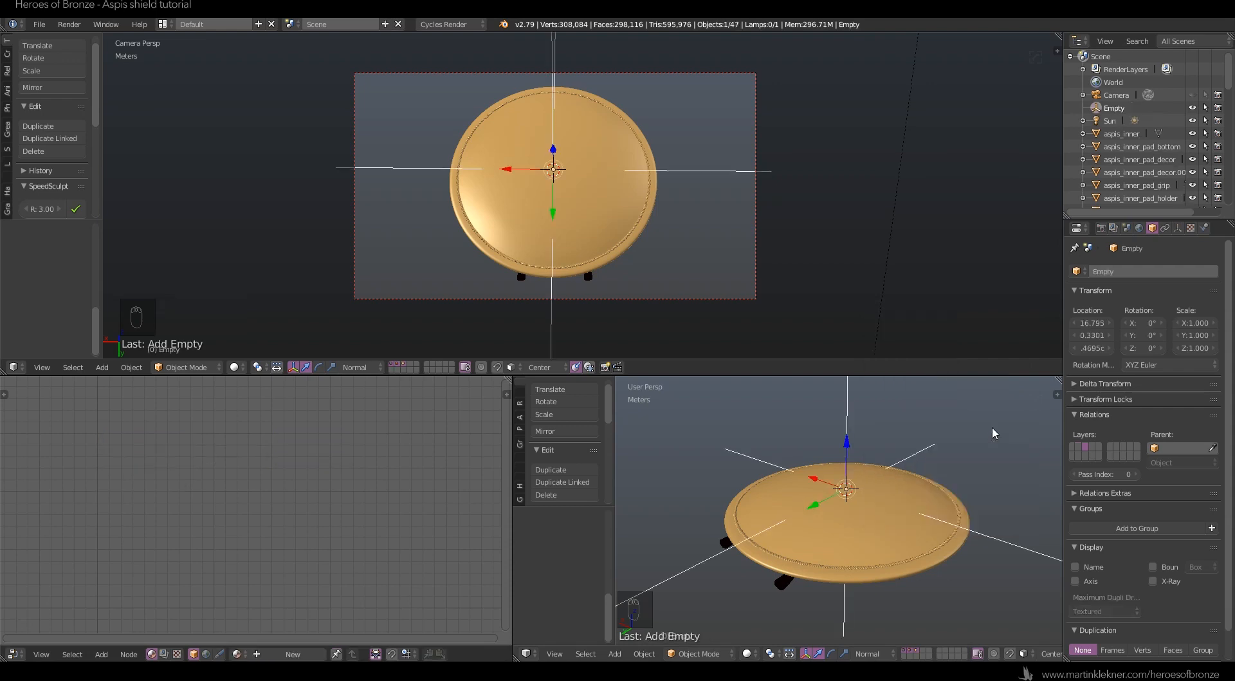
drag(1112, 323, 1101, 348)
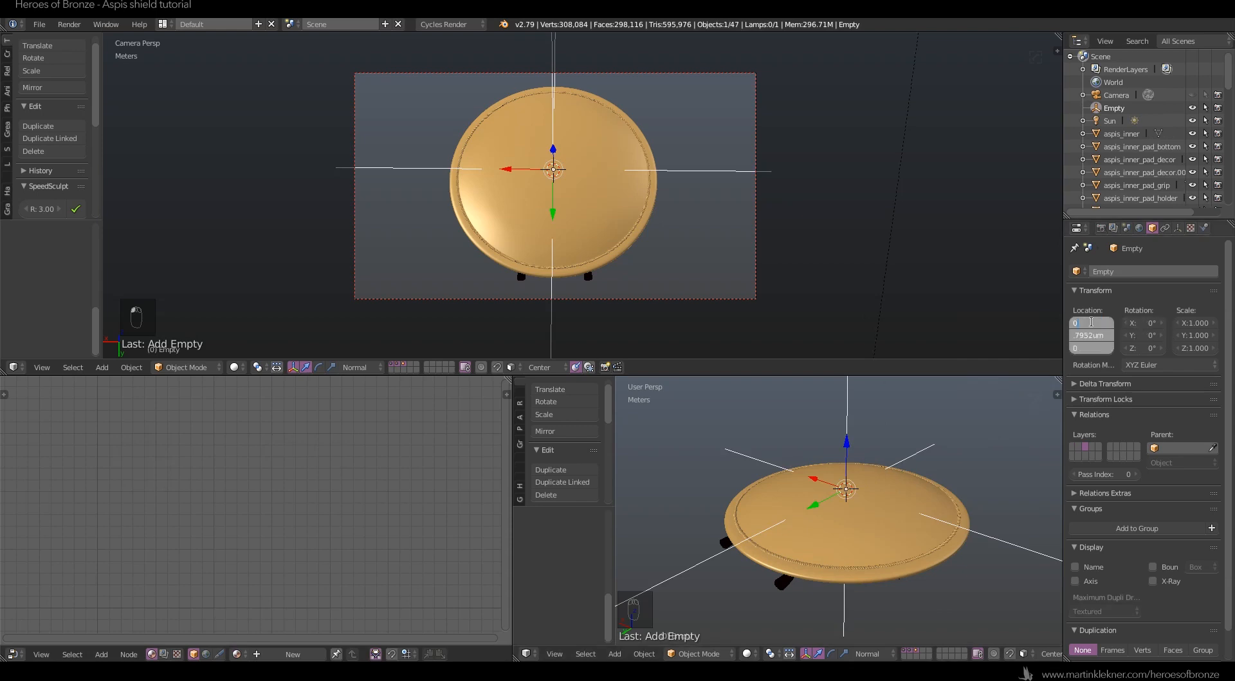
key(Return)
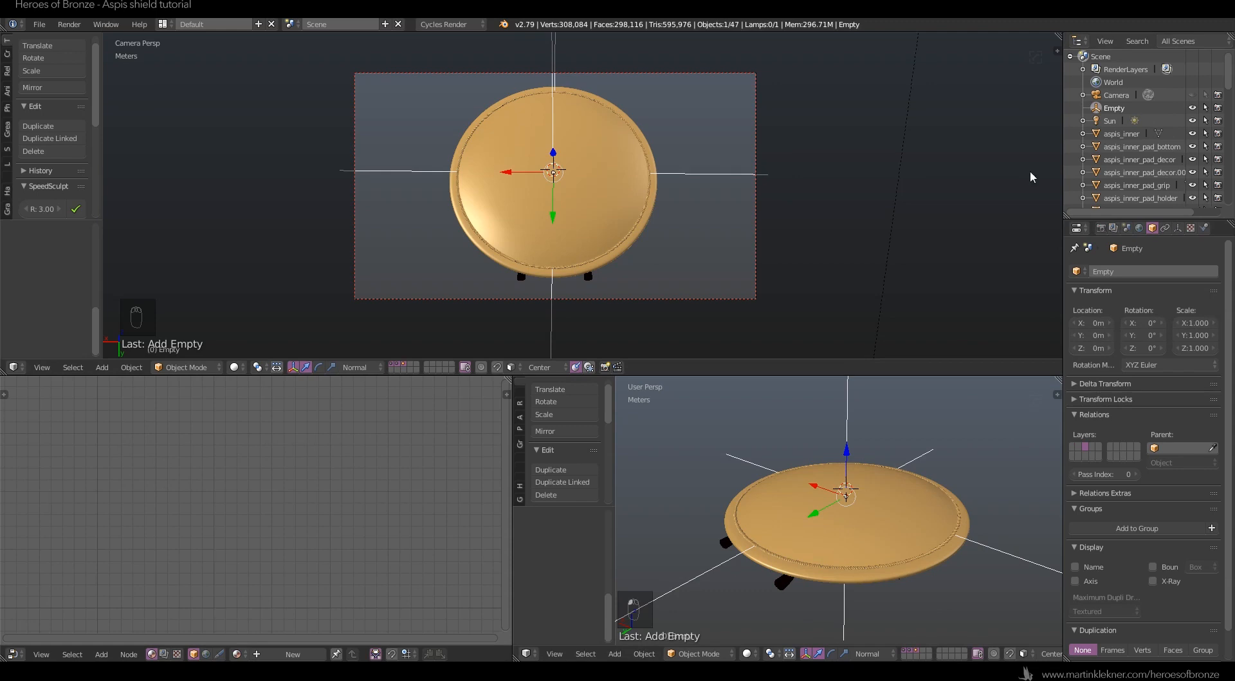
Select all scene objects with the empty as the active one and parent them to the empty.
key(a)
key(a)
key(a)
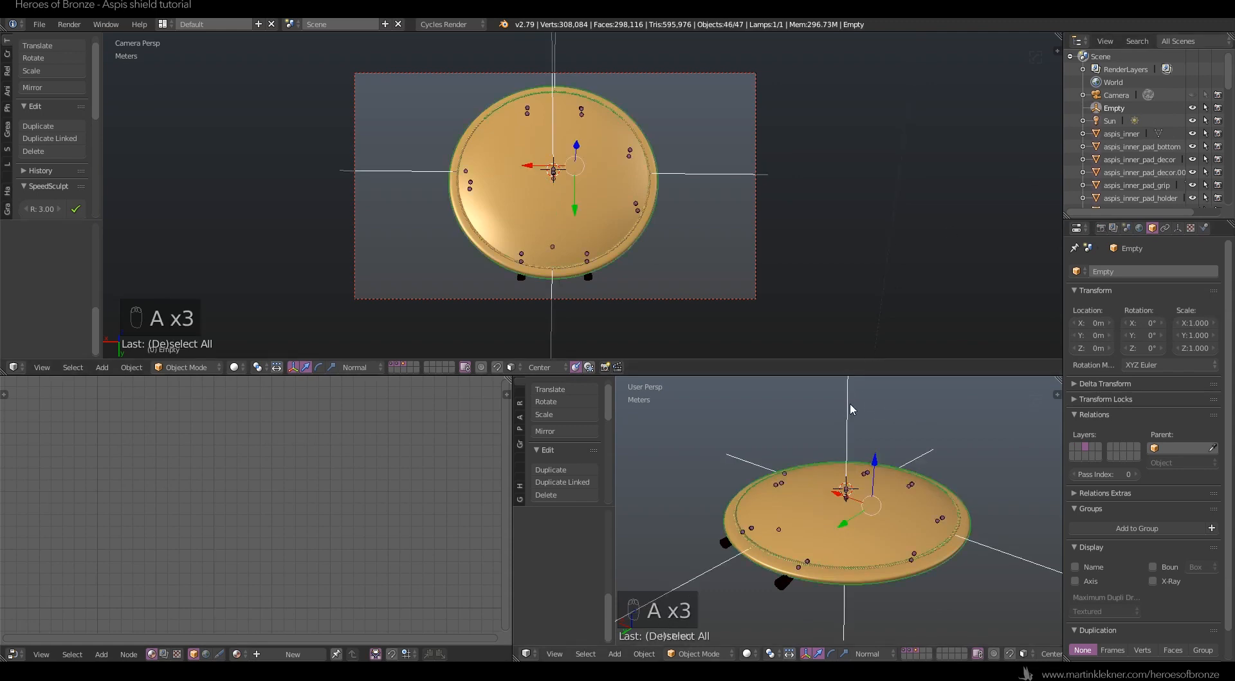
shift+right_click(850, 404)
shift+right_click(847, 408)
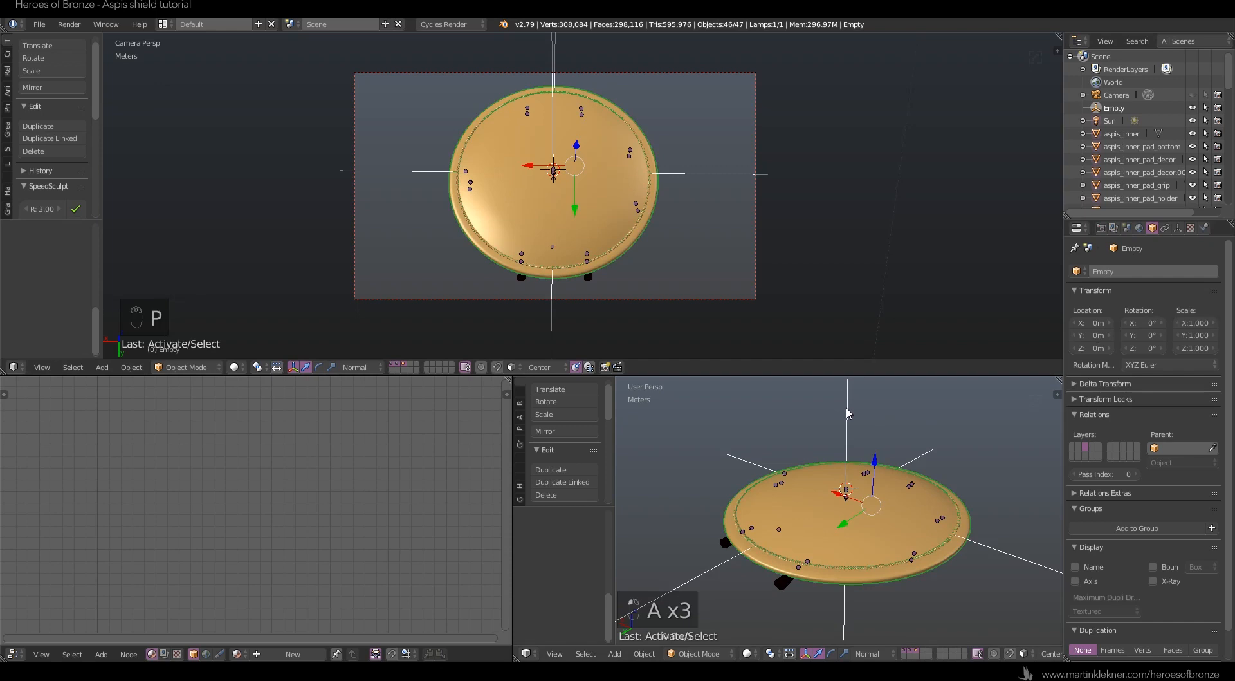
key(ctrl+p)
click(847, 406)
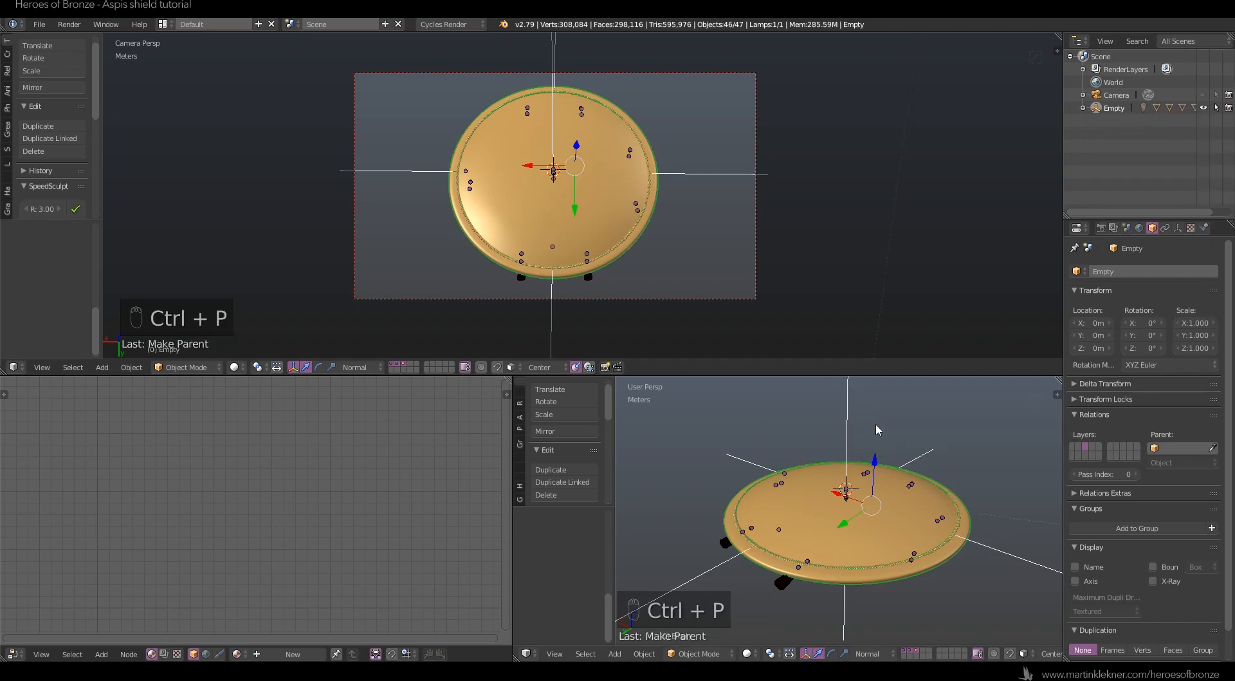
Select only the empty and try rotating it 90° on both Y and X.
right_click(926, 460)
scroll(927, 460, down, 3)
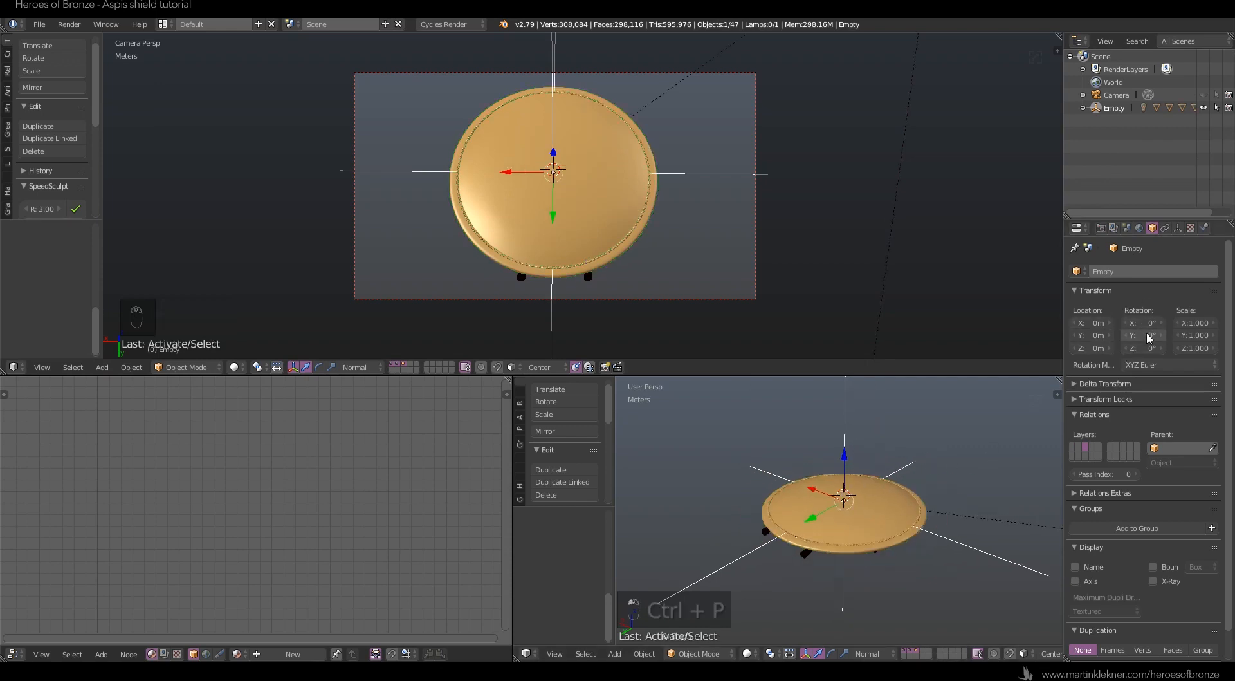
key(Return)
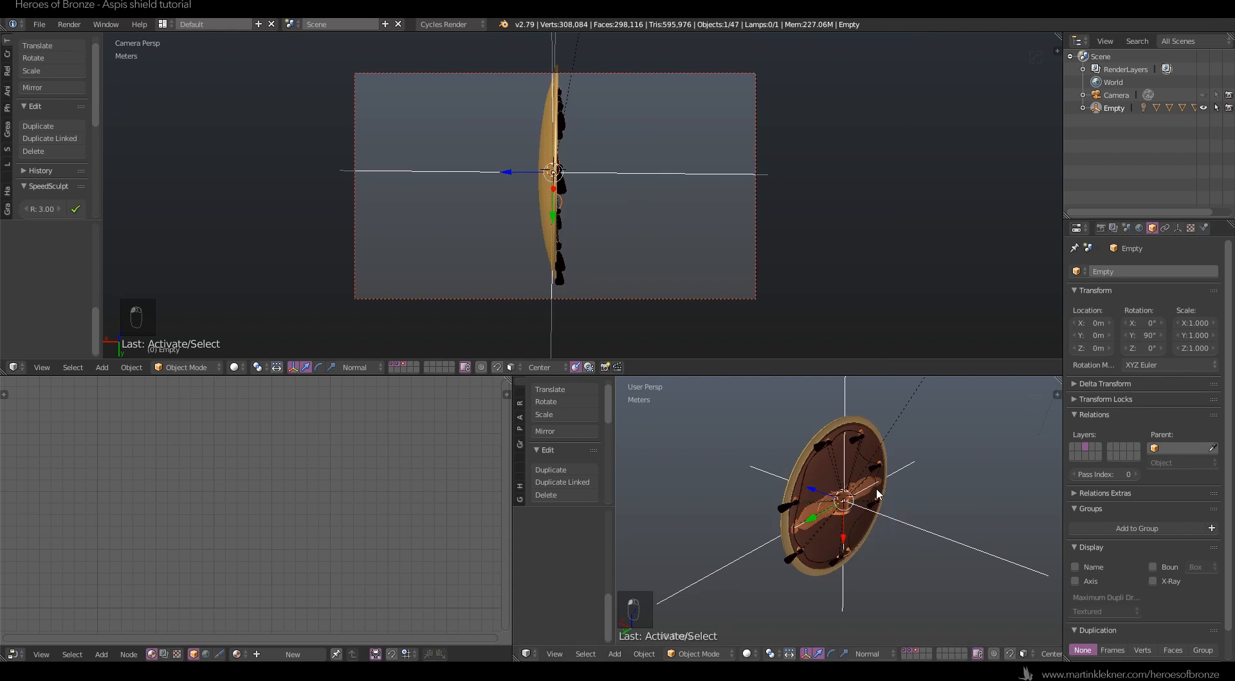
key(Return)
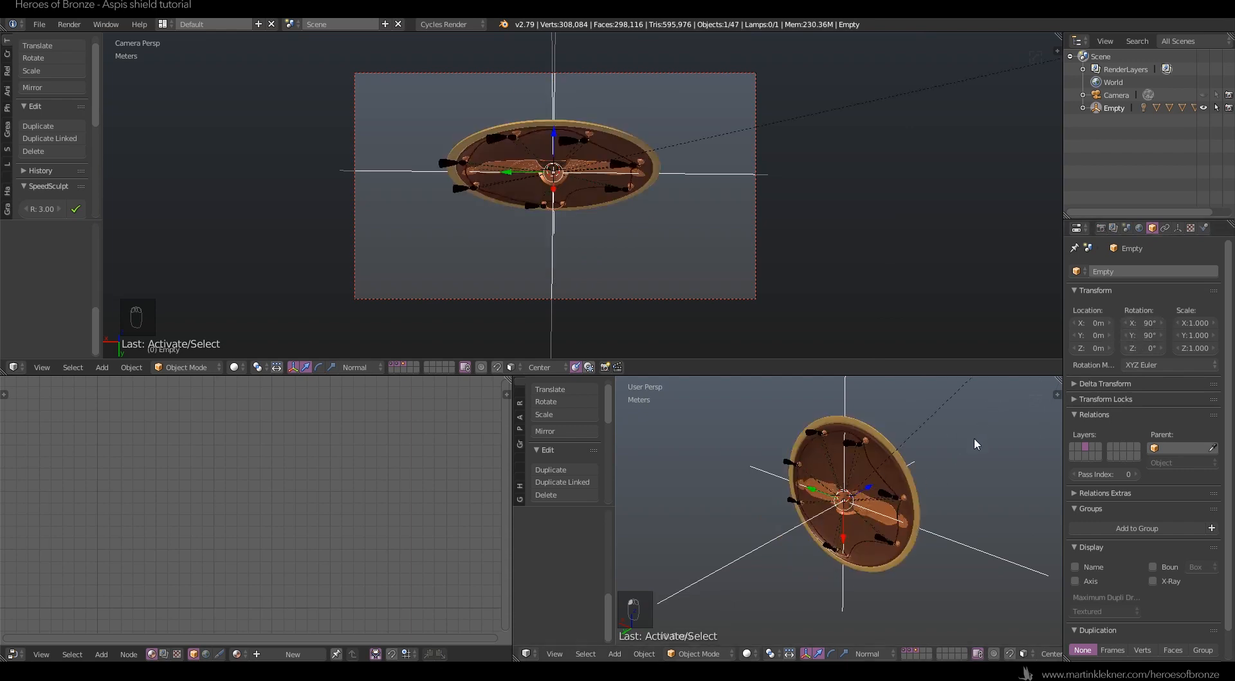
Set the empty's rotation to 0° on Y and -90° on X to stand the shield upright.
click(1144, 335)
text(0)
key(Return)
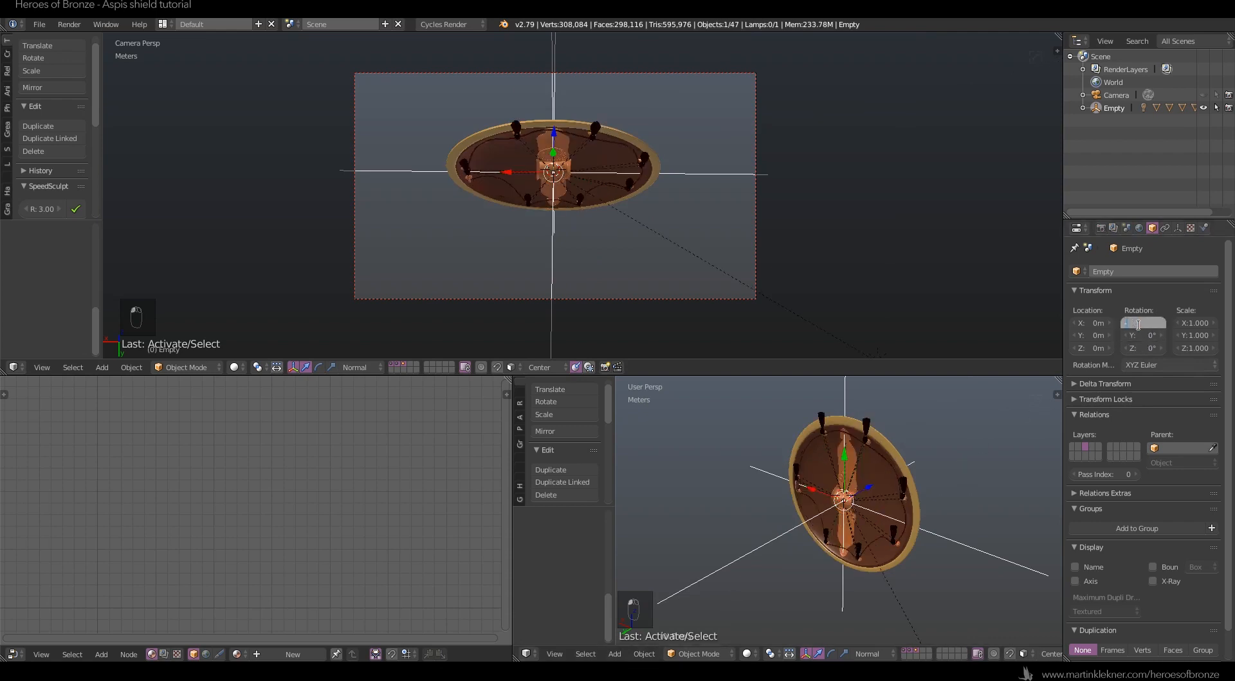
click(1138, 324)
text(-90)
key(Return)
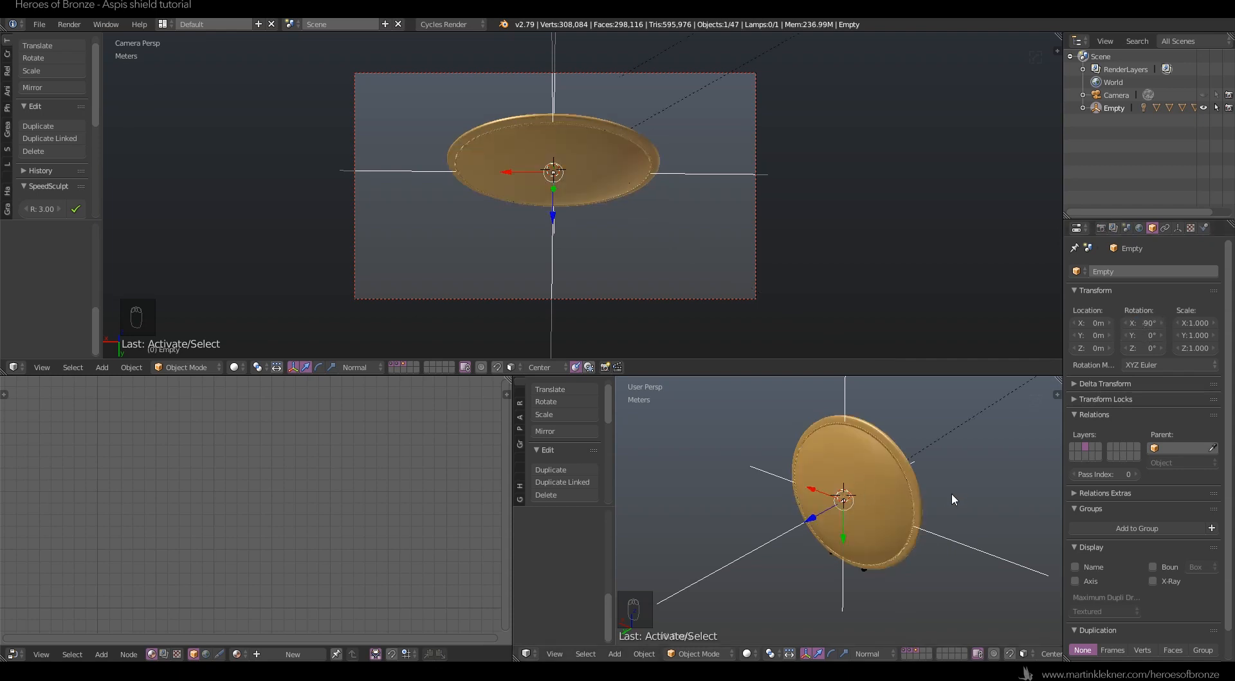
Move the camera with fly navigation so that it faces the front of the shield and centres it in the frame.
middle_drag(967, 512, 620, 464)
scroll(765, 463, up, 2)
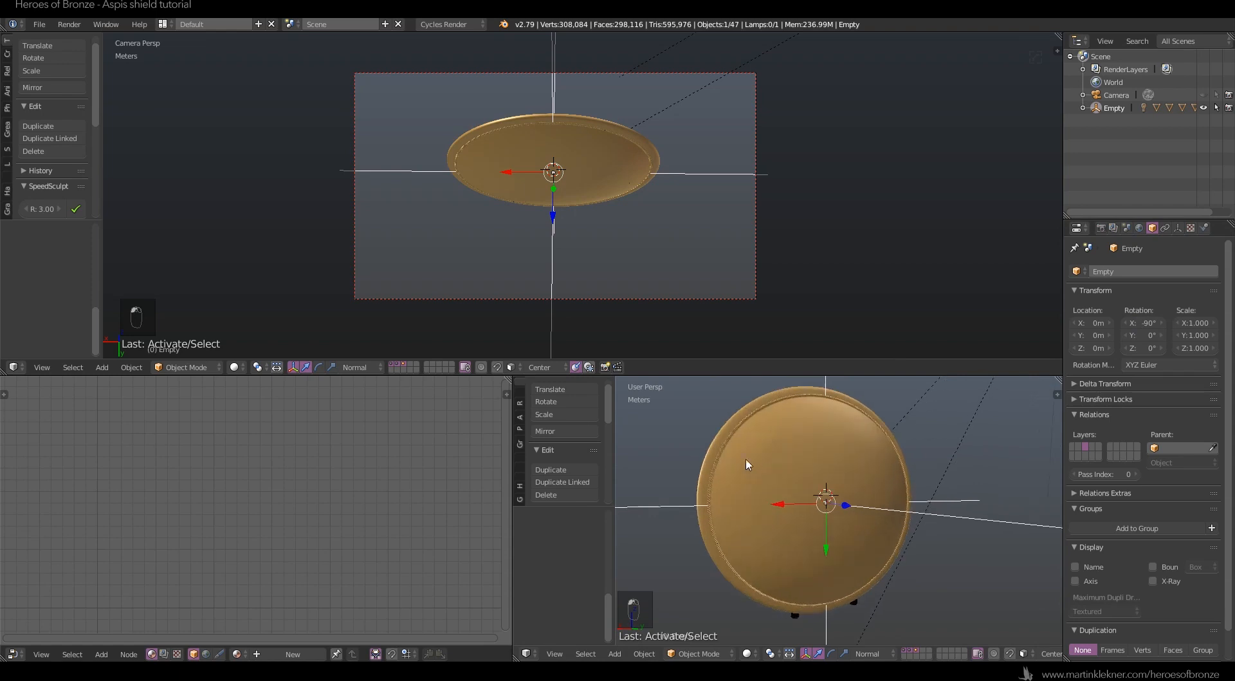
key(KP_0)
key(KP_0)
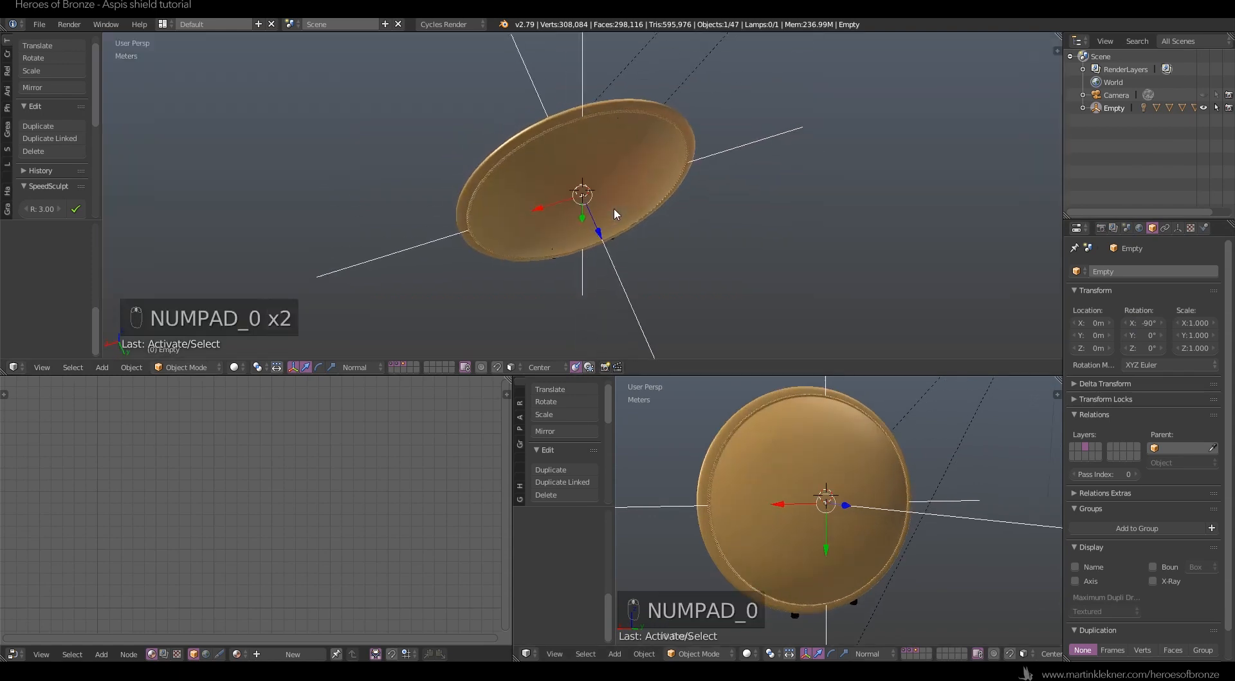
key(shift+f)
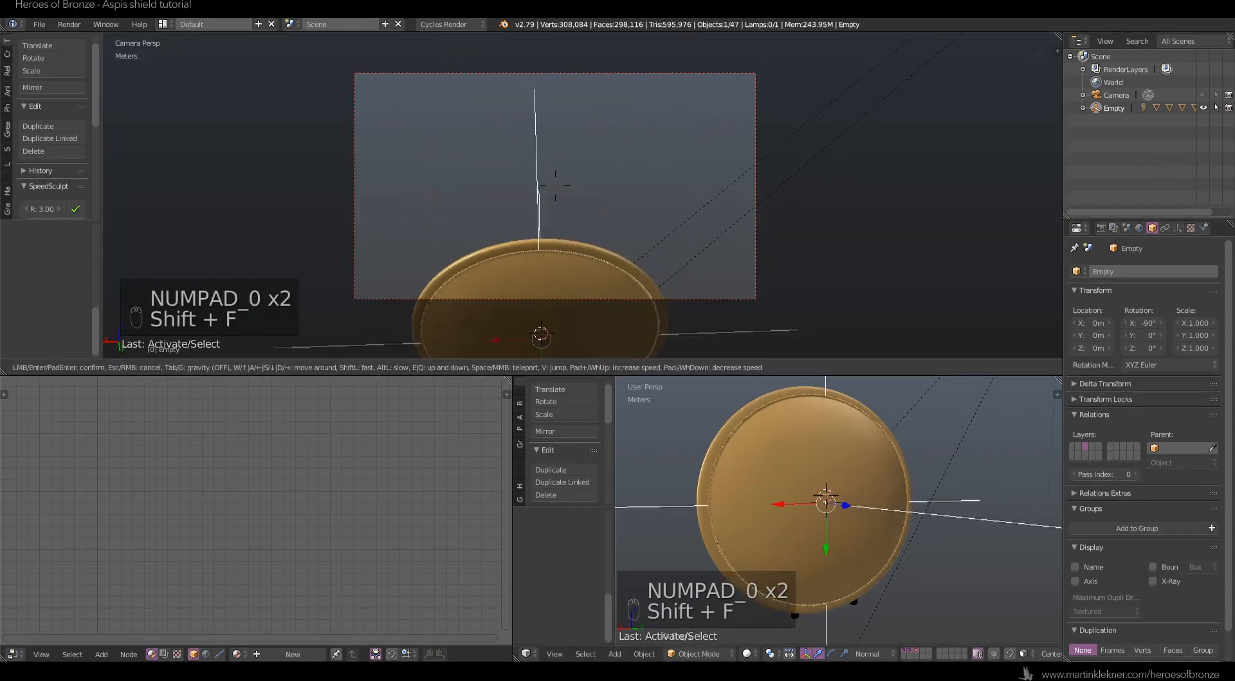
key(a)
key(s)
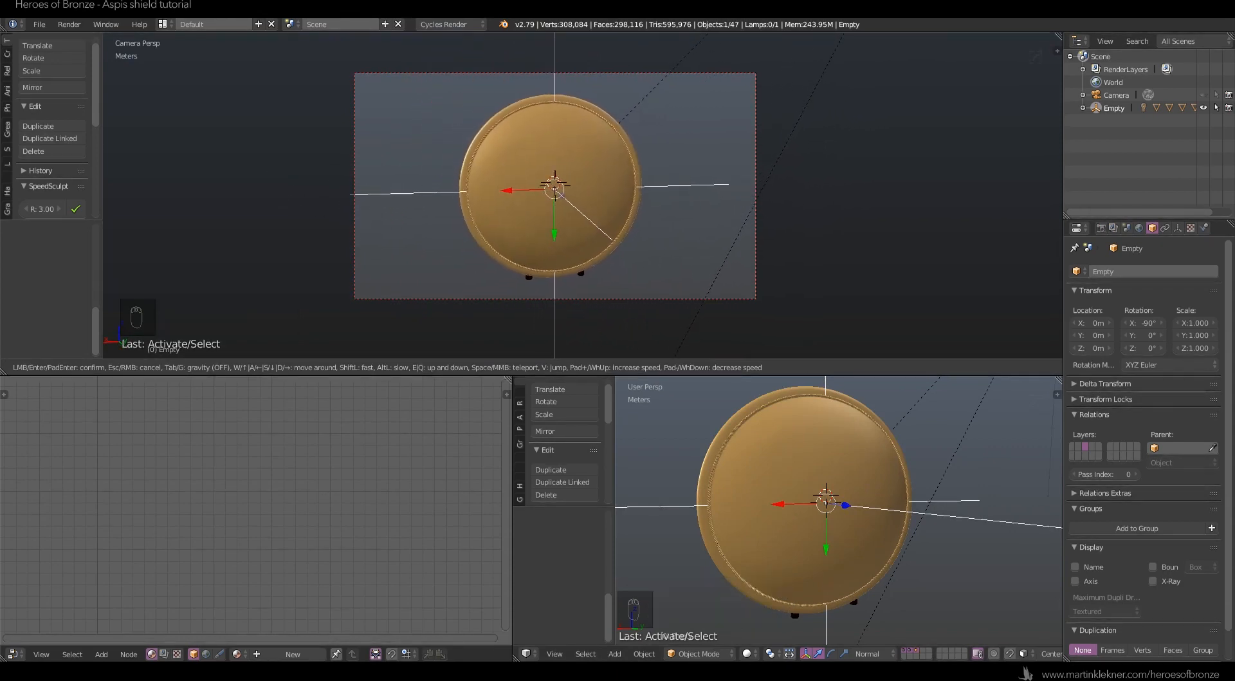
click(574, 204)
key(shift+q)
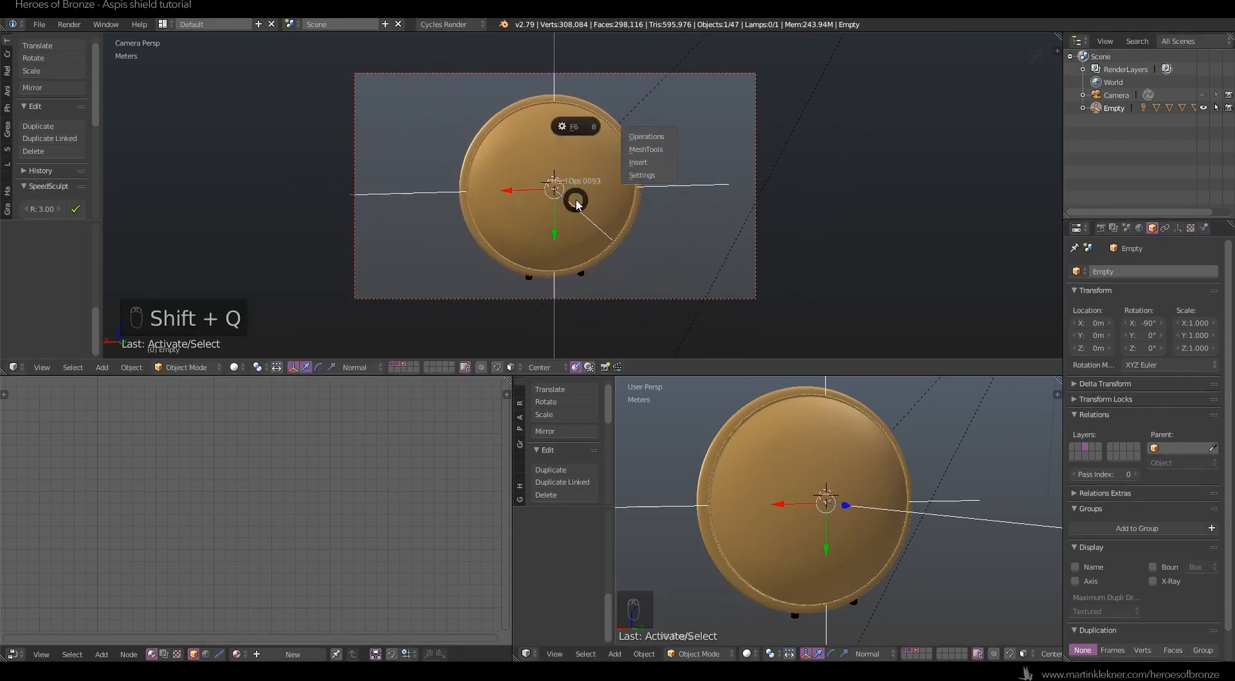
Set the render resolution to 2048 × 2048 px.
click(1101, 228)
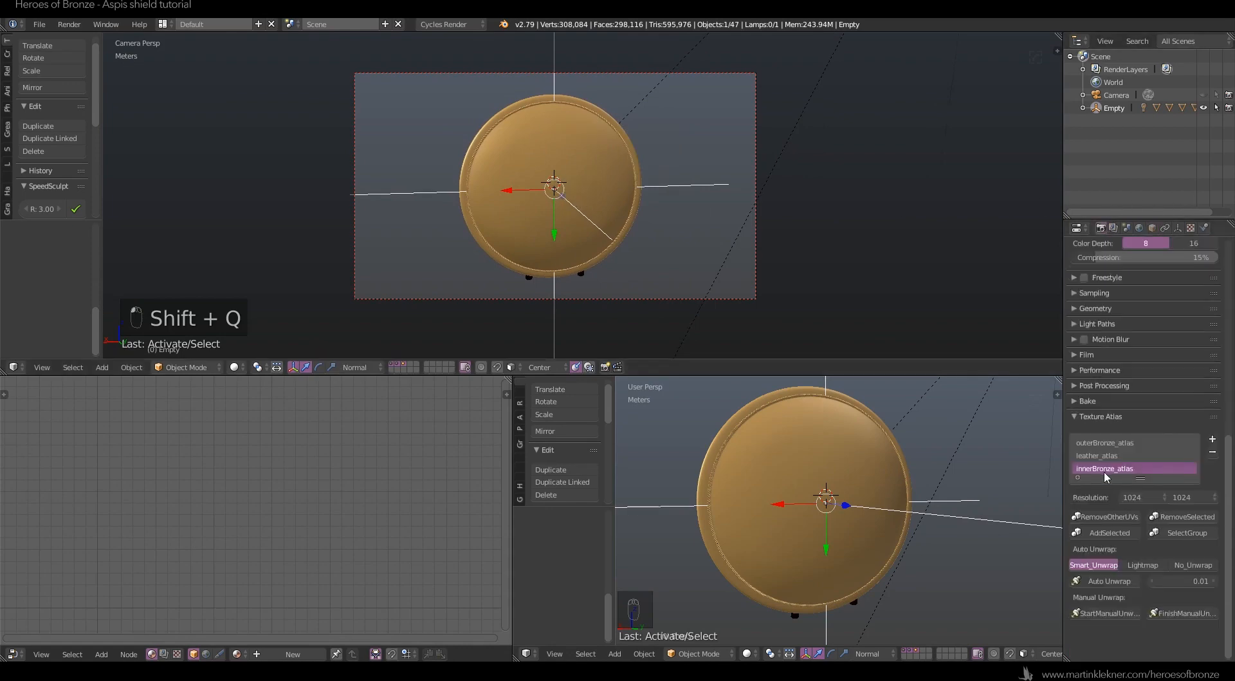
scroll(1119, 418, up, 5)
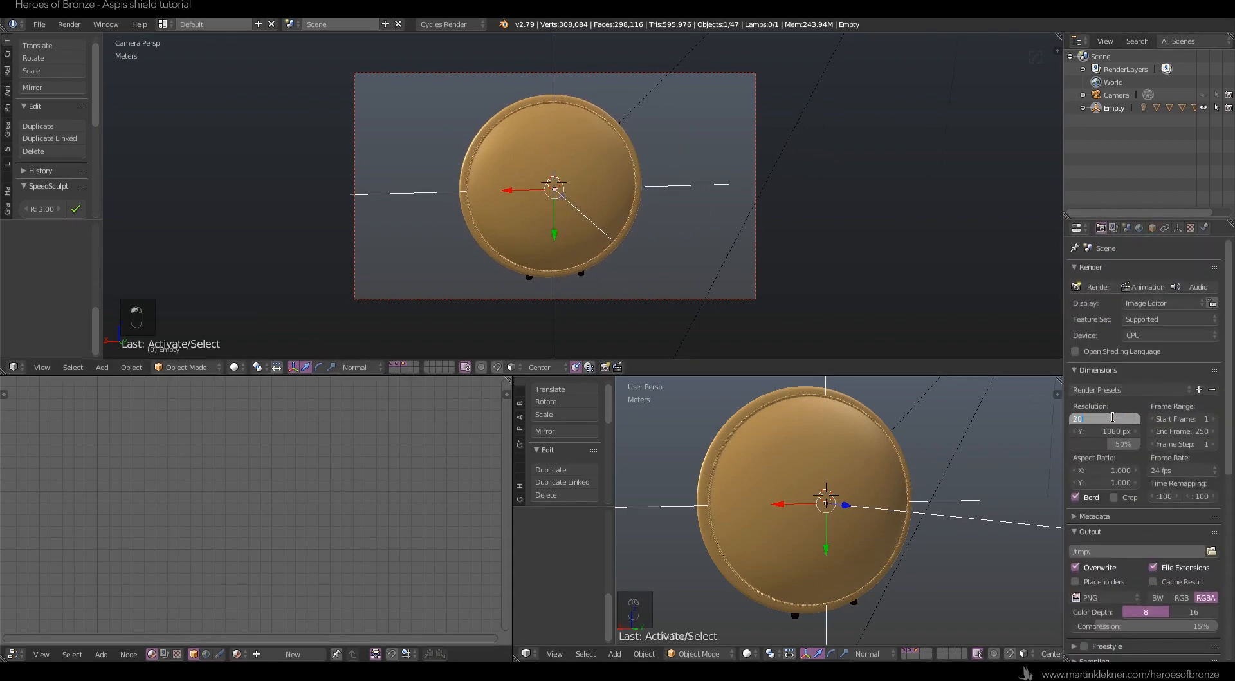
key(Return)
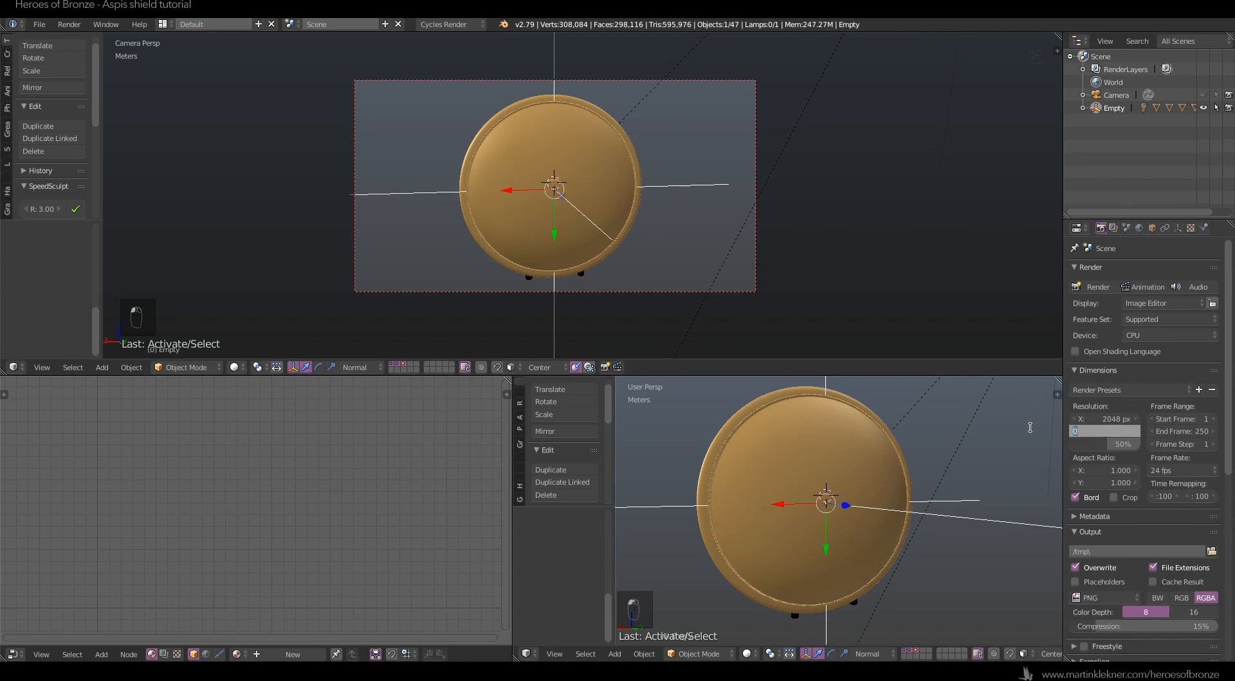
text(2048)
key(Return)
scroll(656, 146, down, 2)
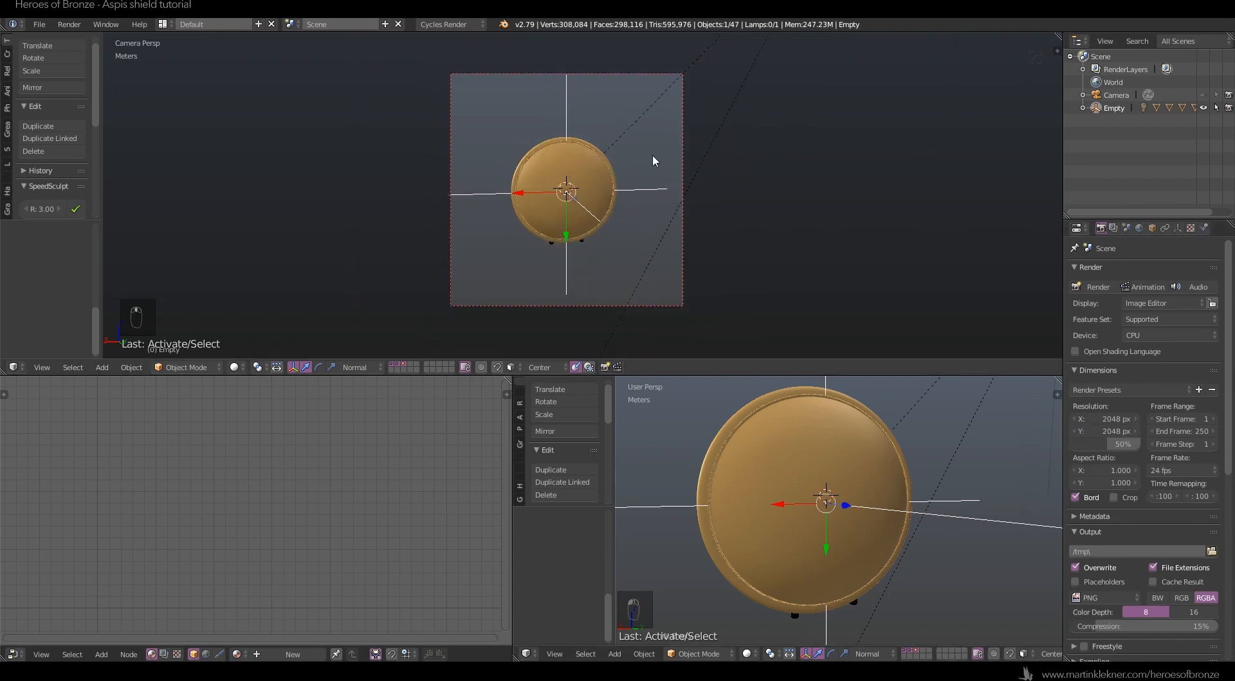
Fly the camera closer so the shield nearly fills the square frame, and switch the camera view to rendered shading.
key(shift+f)
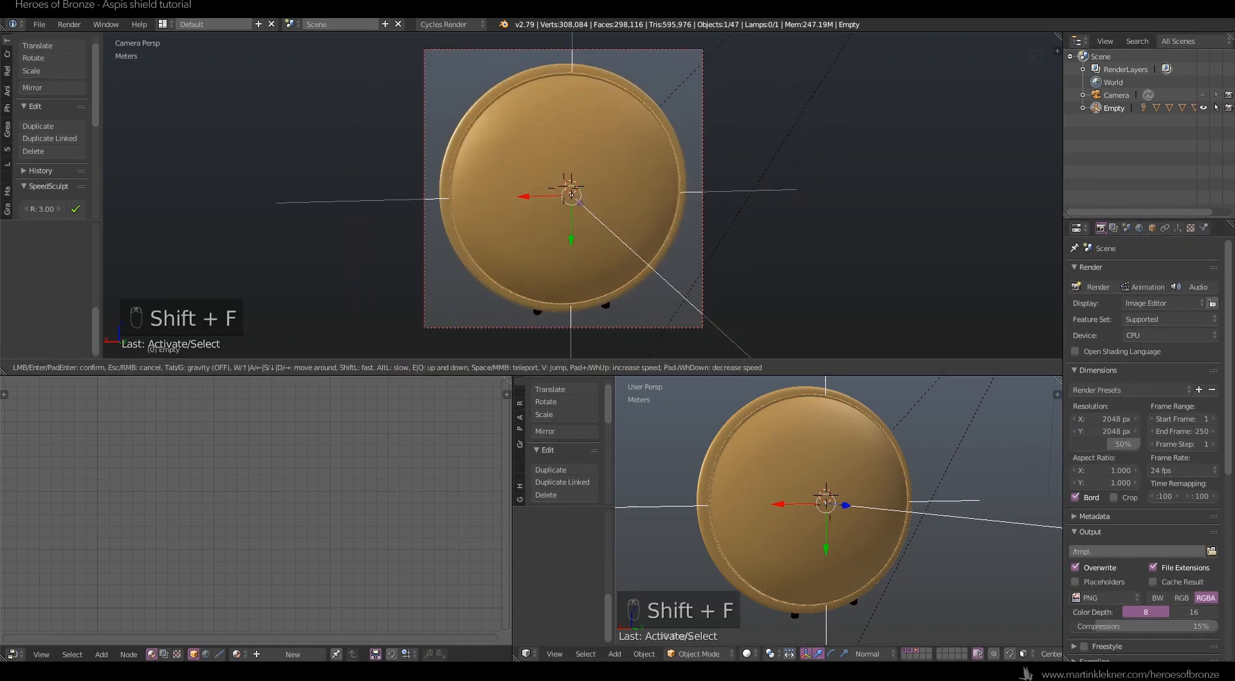
click(583, 199)
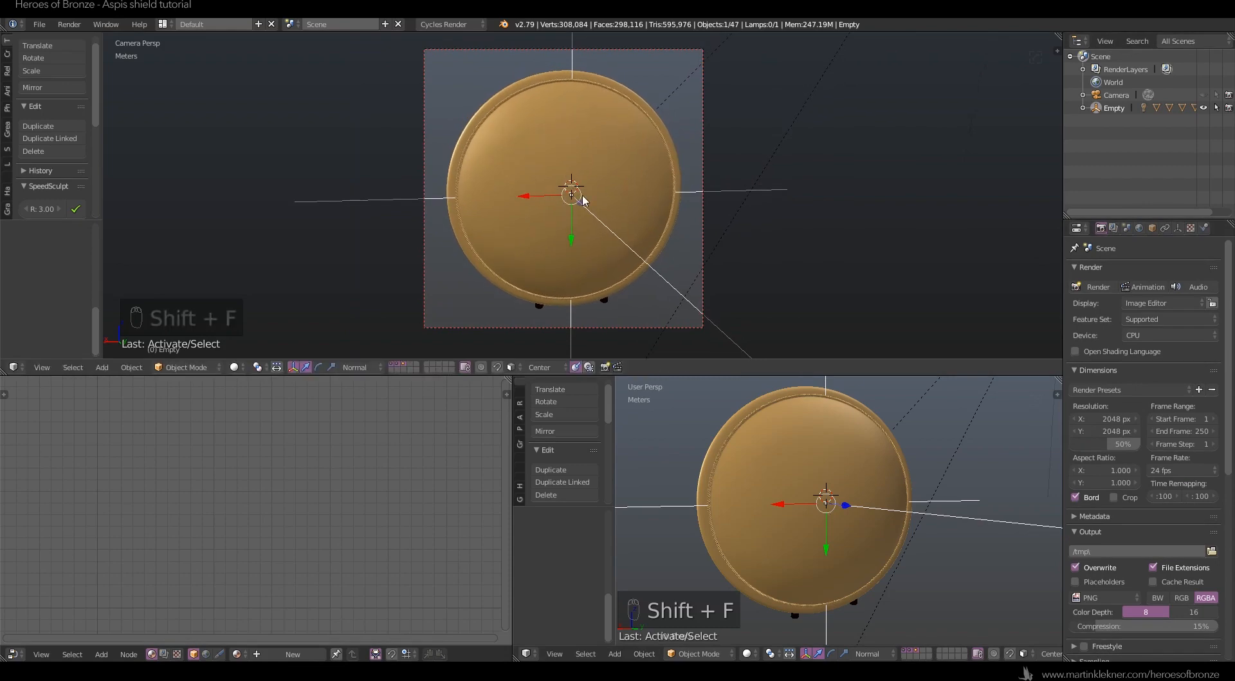
click(235, 367)
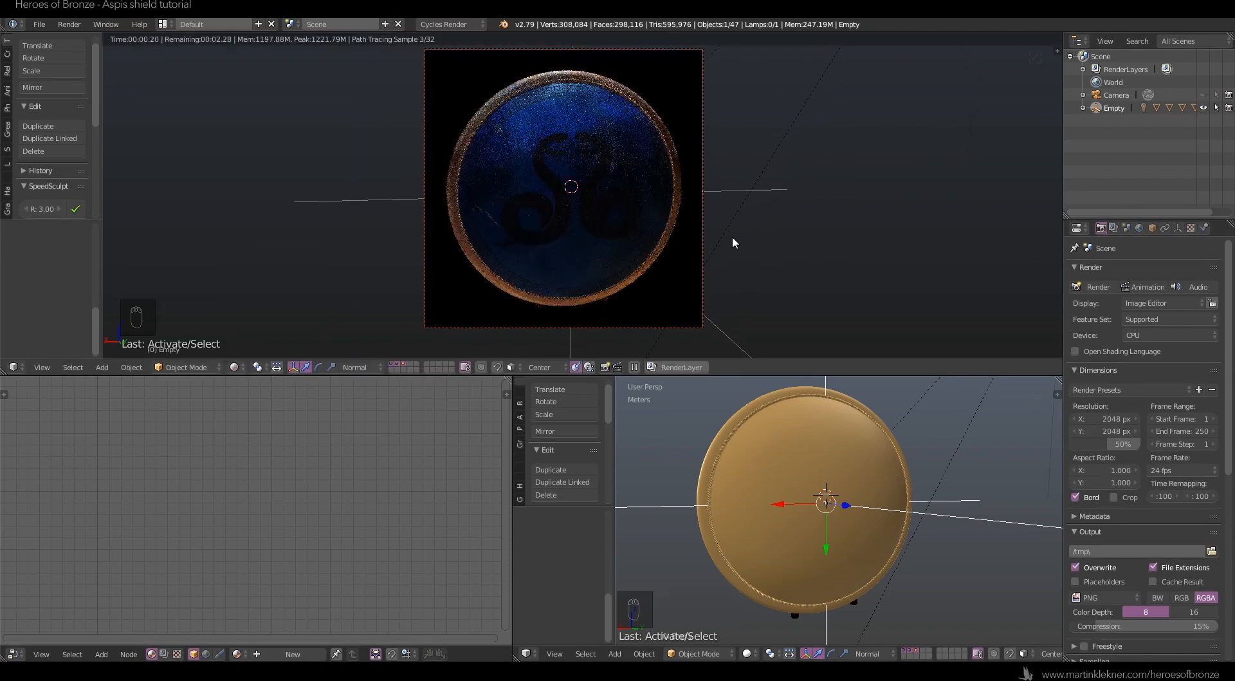
Select the sun lamp and clear its parent while keeping its transformation.
right_click(791, 127)
scroll(915, 473, down, 9)
middle_drag(915, 473, 994, 462)
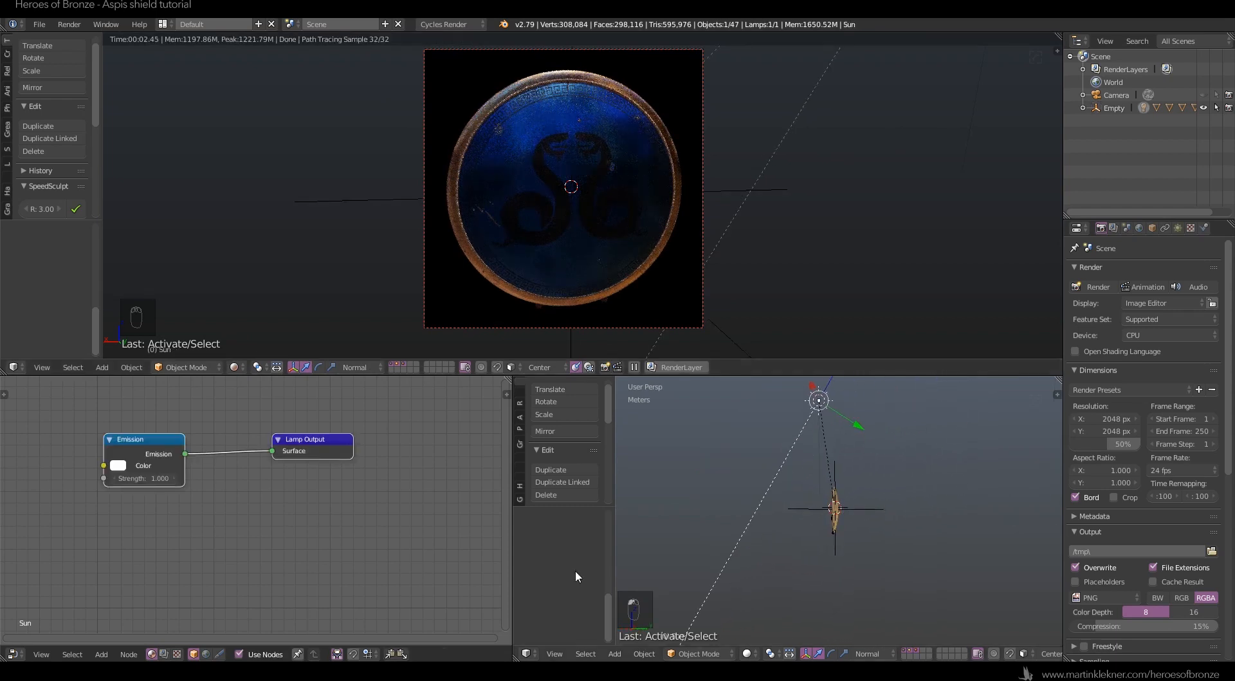
click(644, 653)
mouse_move(682, 396)
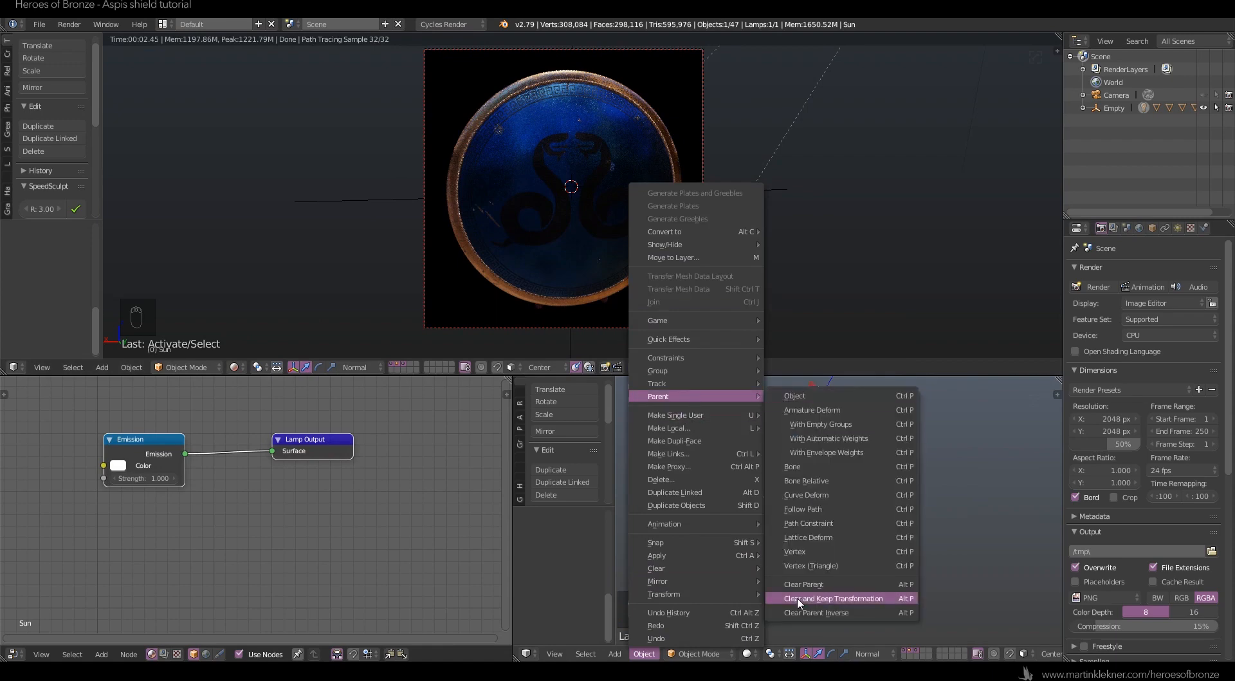
click(811, 601)
Move and rotate the sun lamp so that its light shines onto the front of the shield.
key(r)
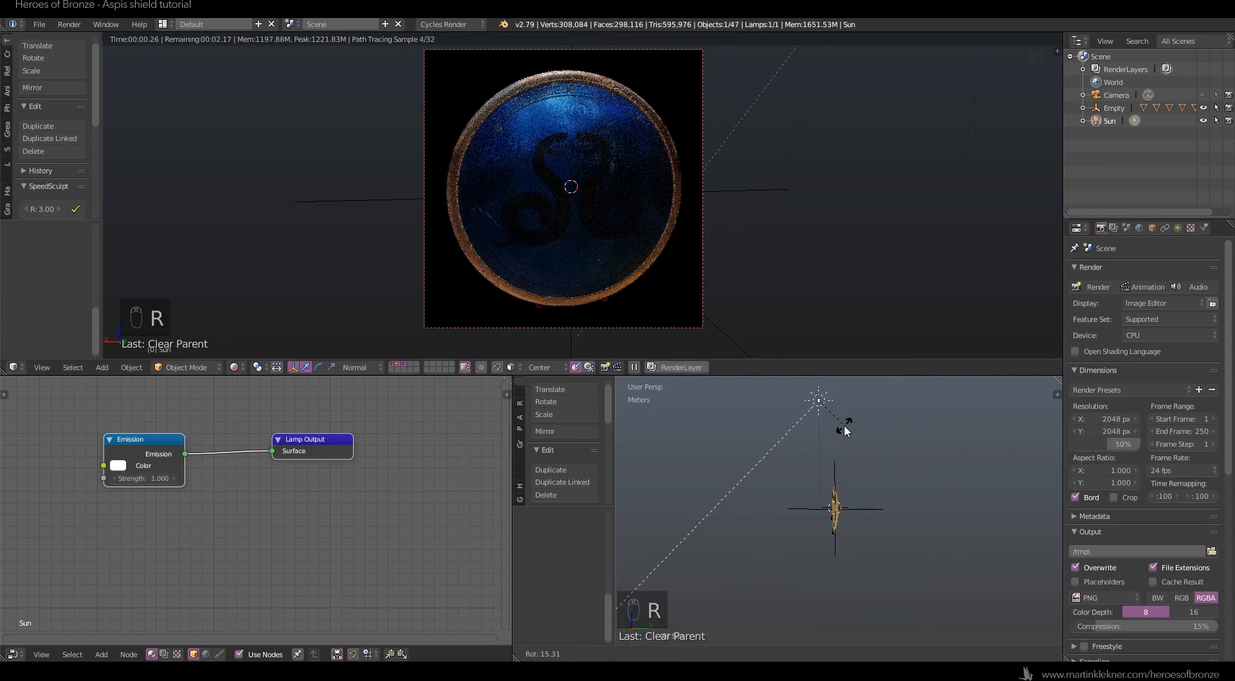
click(904, 436)
middle_drag(904, 438, 914, 454)
scroll(913, 454, down, 5)
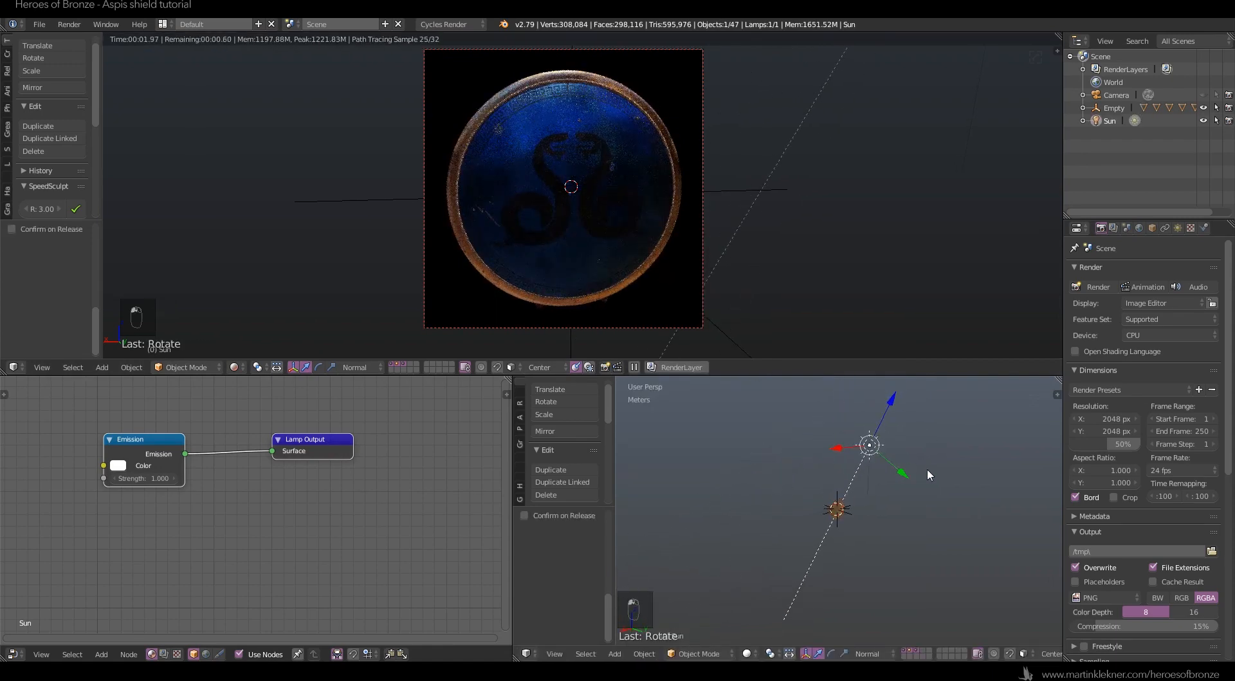
drag(910, 472, 1001, 450)
middle_drag(1001, 449, 1000, 550)
key(r)
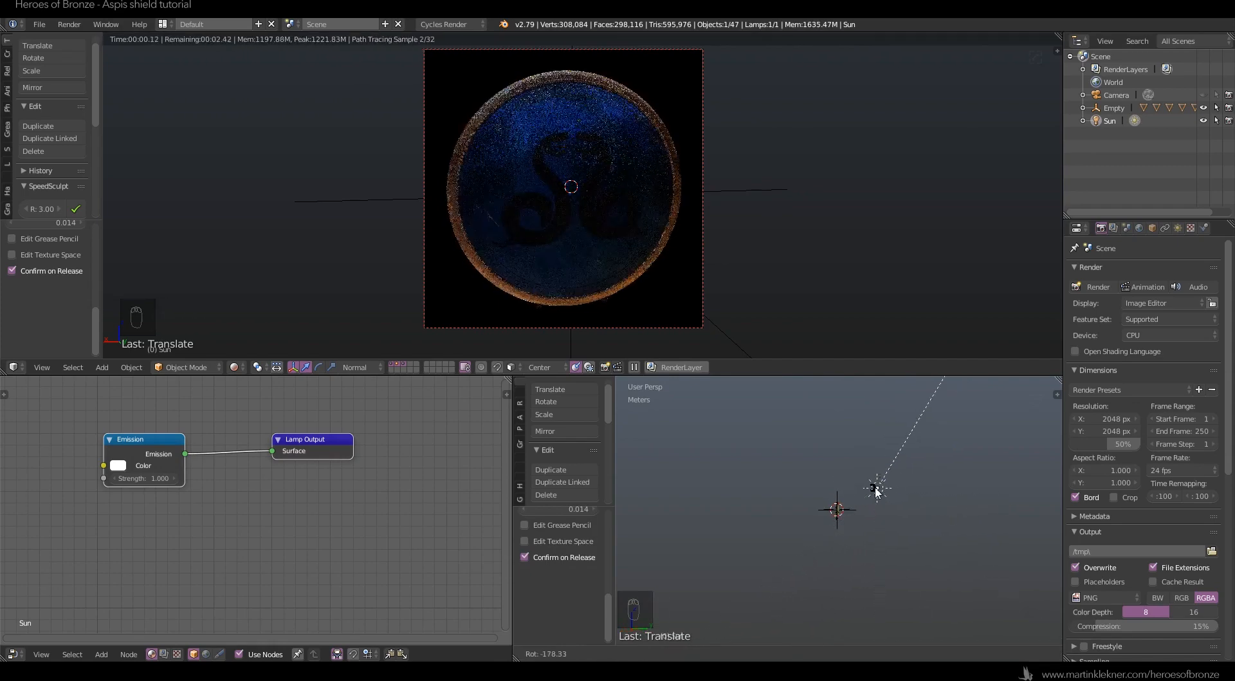
key(x)
click(929, 499)
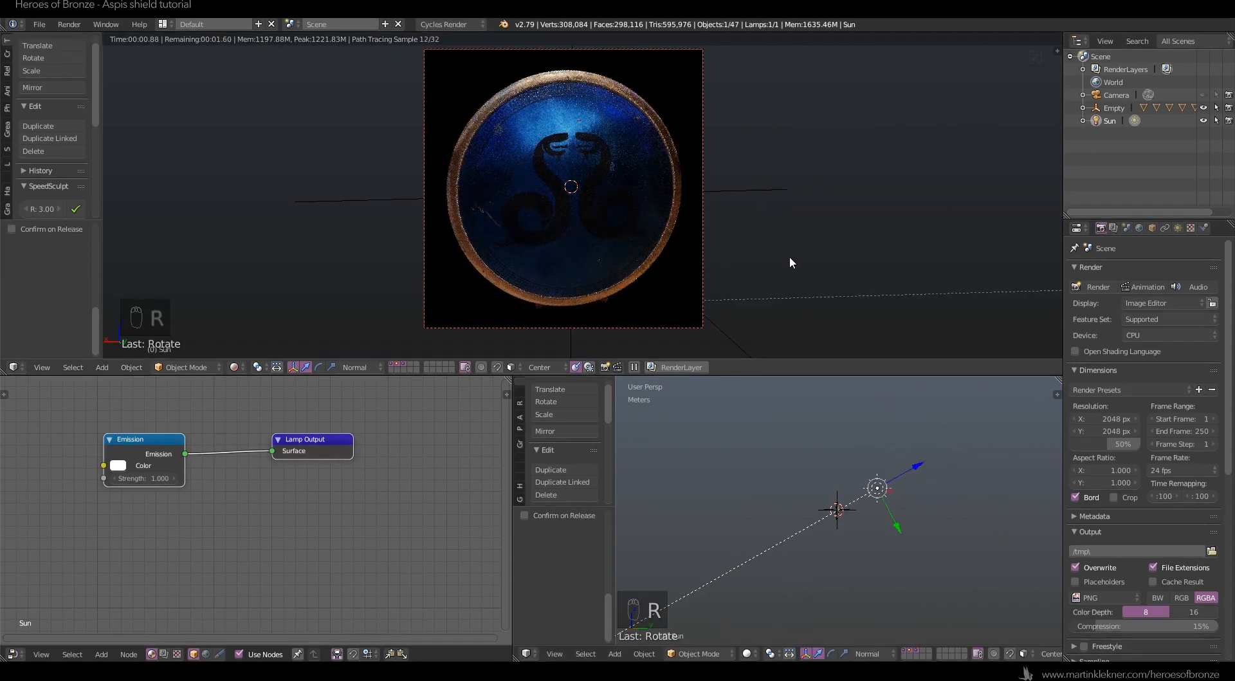
Show the world's shader nodes and set the Mapping node's Z rotation to 90°.
click(1118, 230)
click(164, 654)
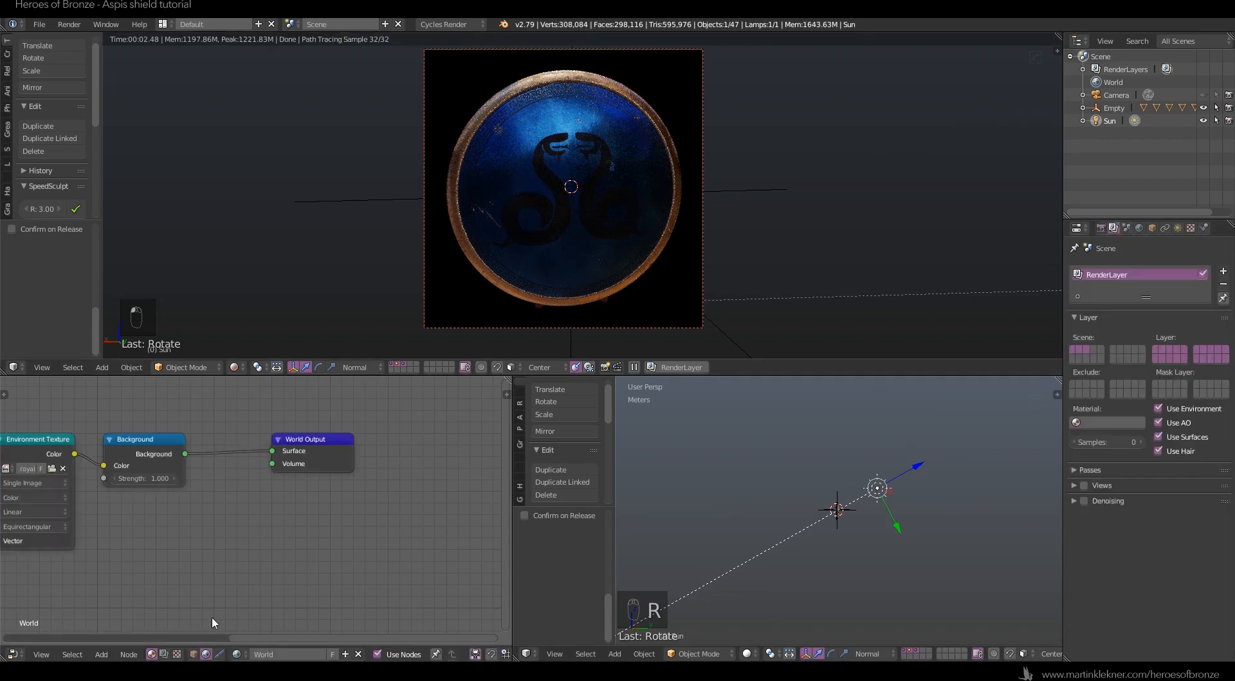
key(Return)
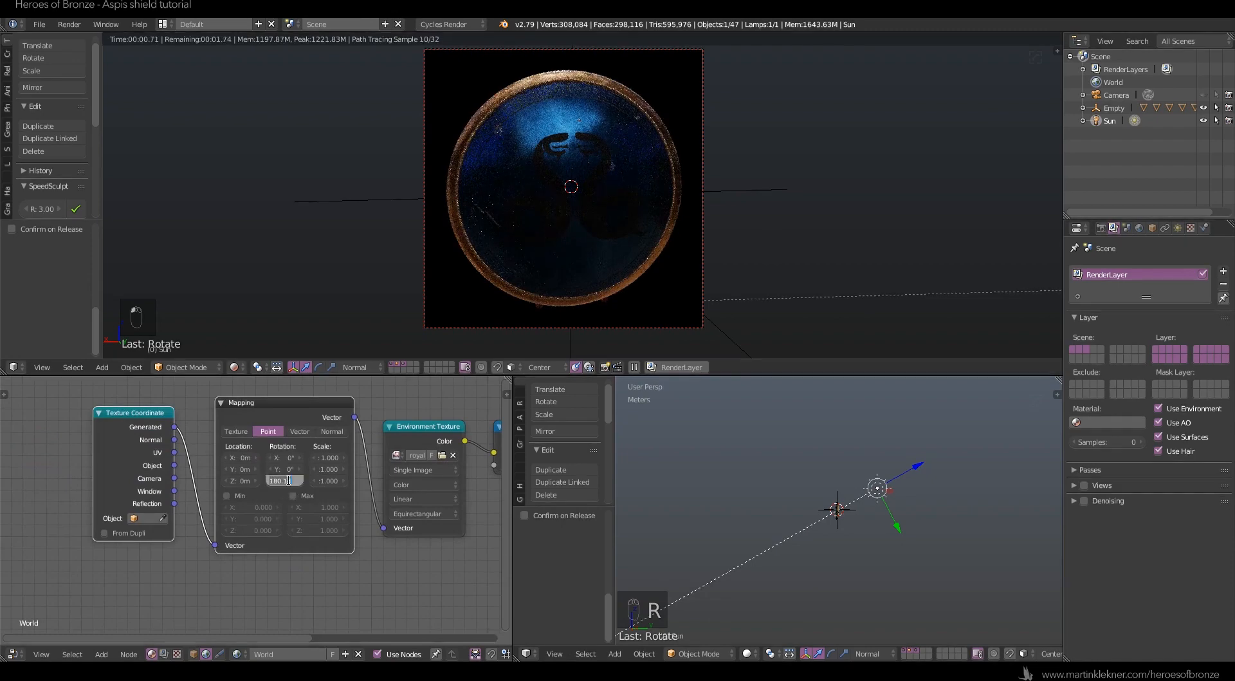
text(90)
key(Return)
Set the strength of the world's Background node to 3.
click(1138, 228)
middle_drag(424, 537, 239, 550)
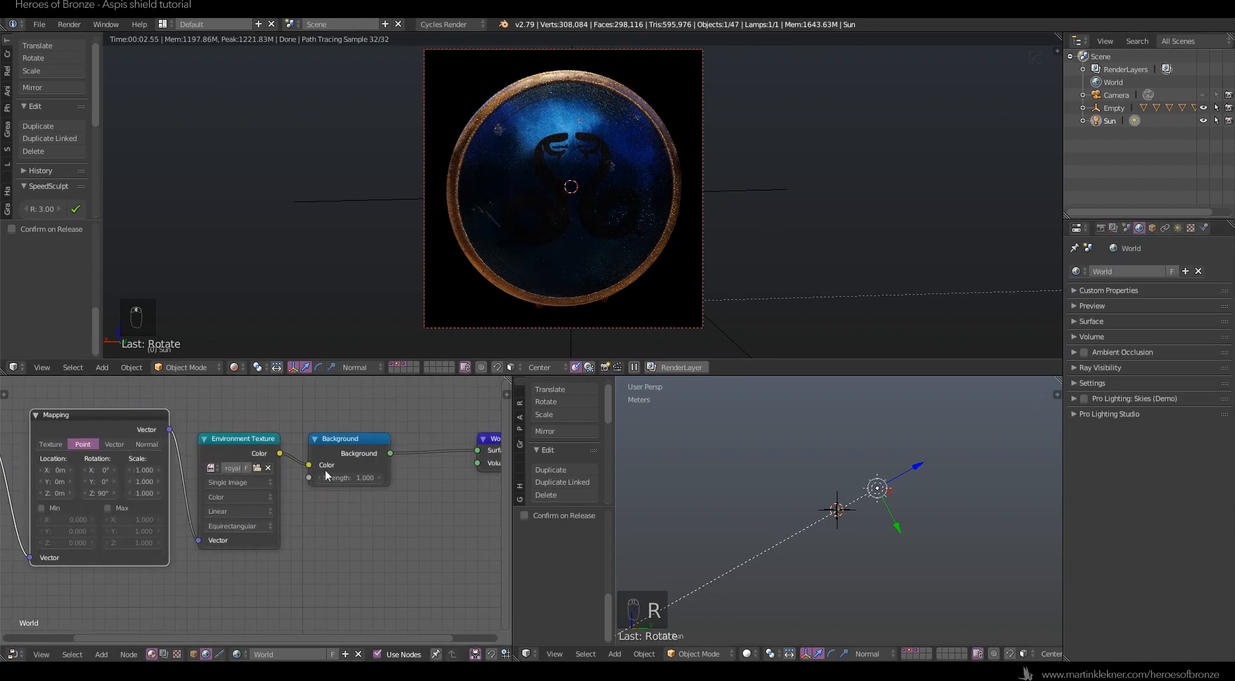
click(368, 477)
text(2)
key(Return)
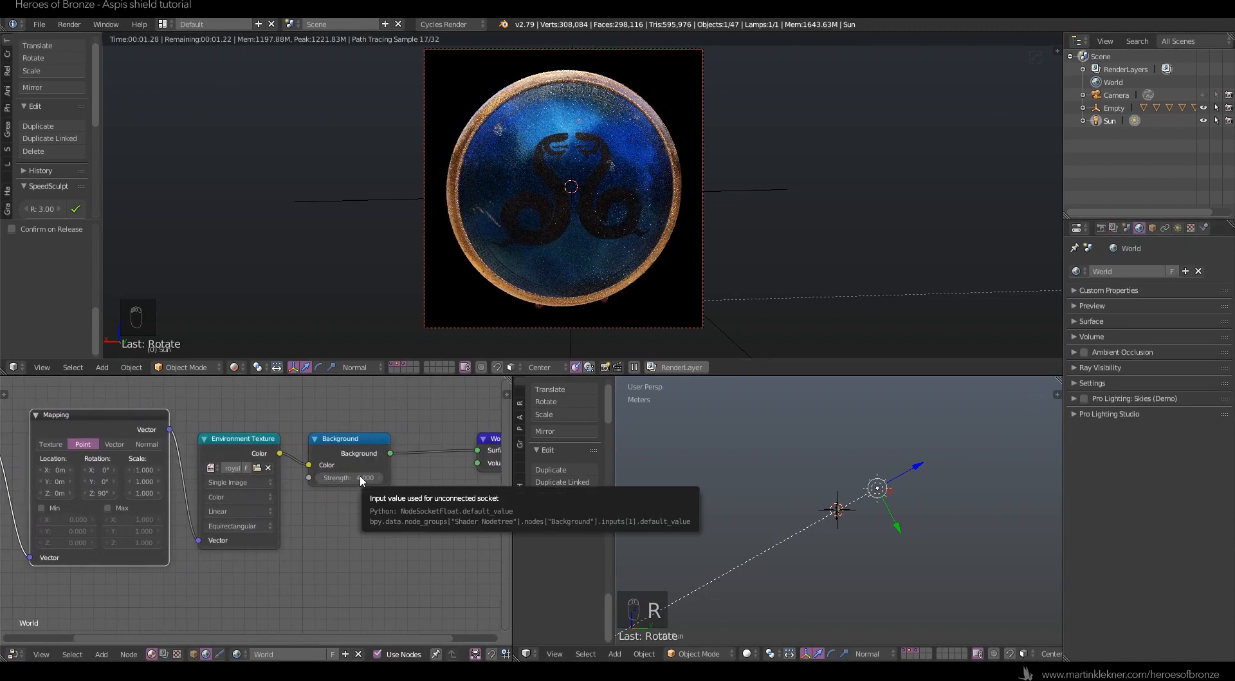
click(362, 476)
text(3)
key(Return)
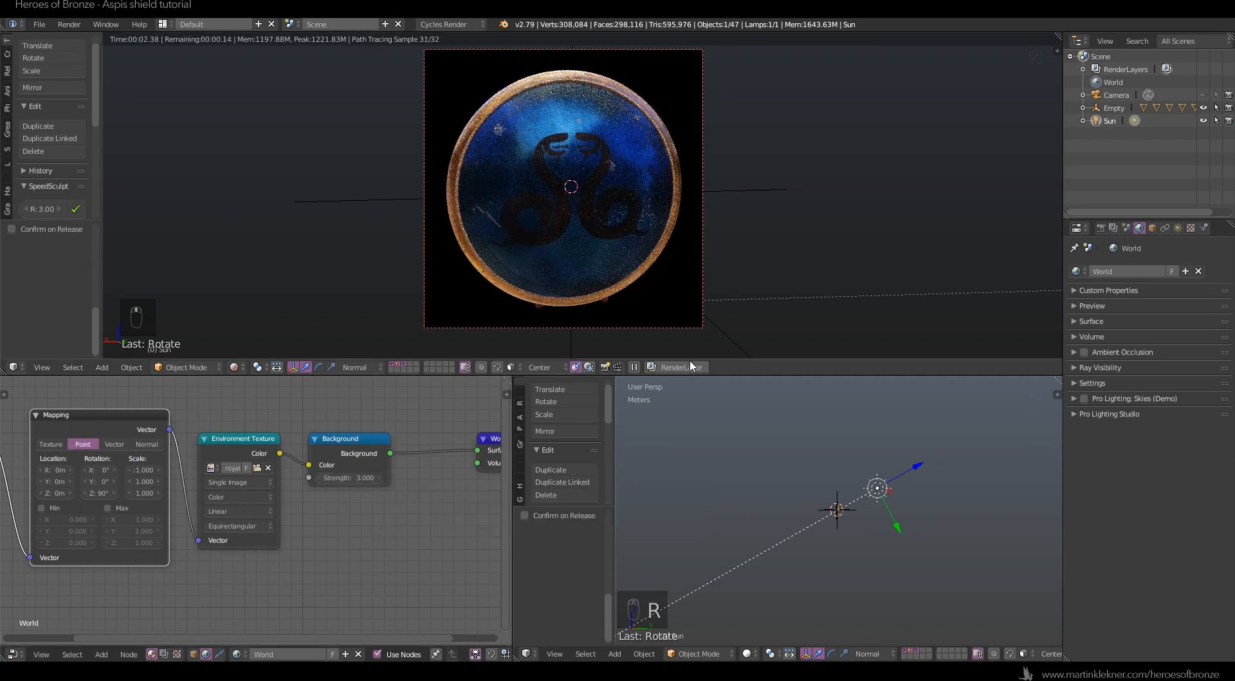
Duplicate the sun lamp and place the copy behind the shield.
scroll(888, 489, down, 3)
scroll(871, 493, up, 5)
key(shift+d)
click(663, 426)
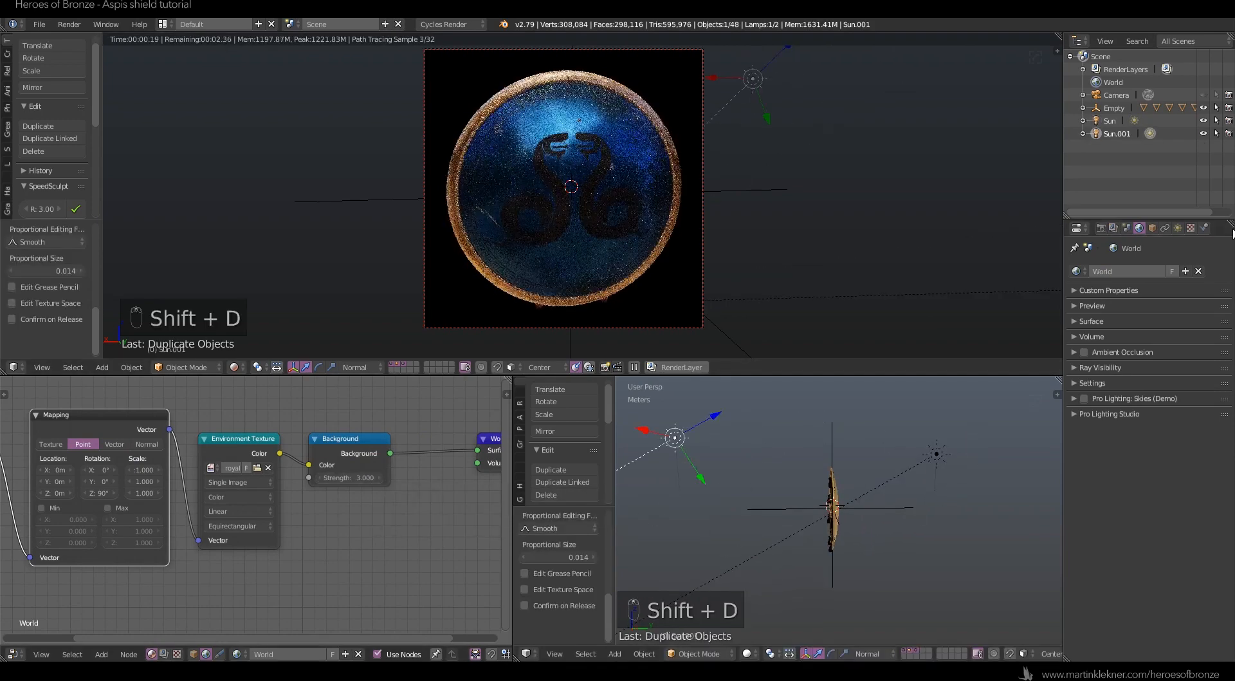
Reset the rear sun lamp's rotation and set its X rotation to 90°.
click(1153, 228)
key(BackSpace)
click(1149, 322)
text(90)
key(Return)
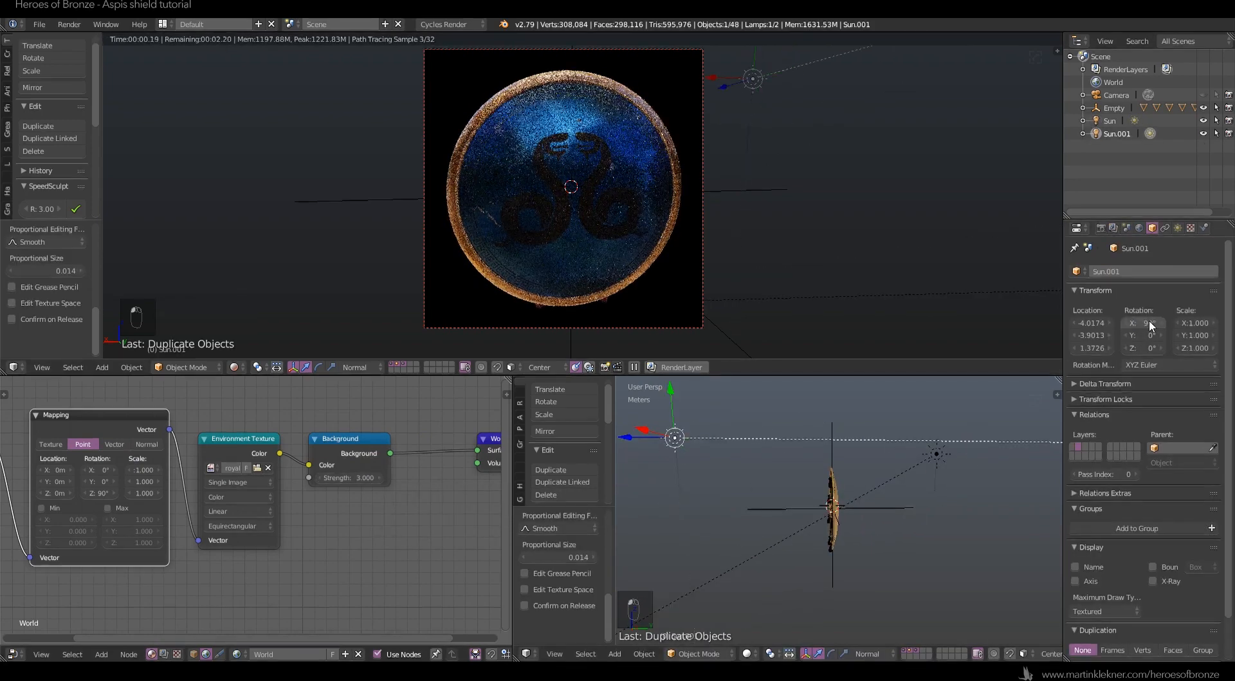
Set the rear sun lamp's strength to 20 and rotate it to shine down onto the back of the shield.
click(1178, 228)
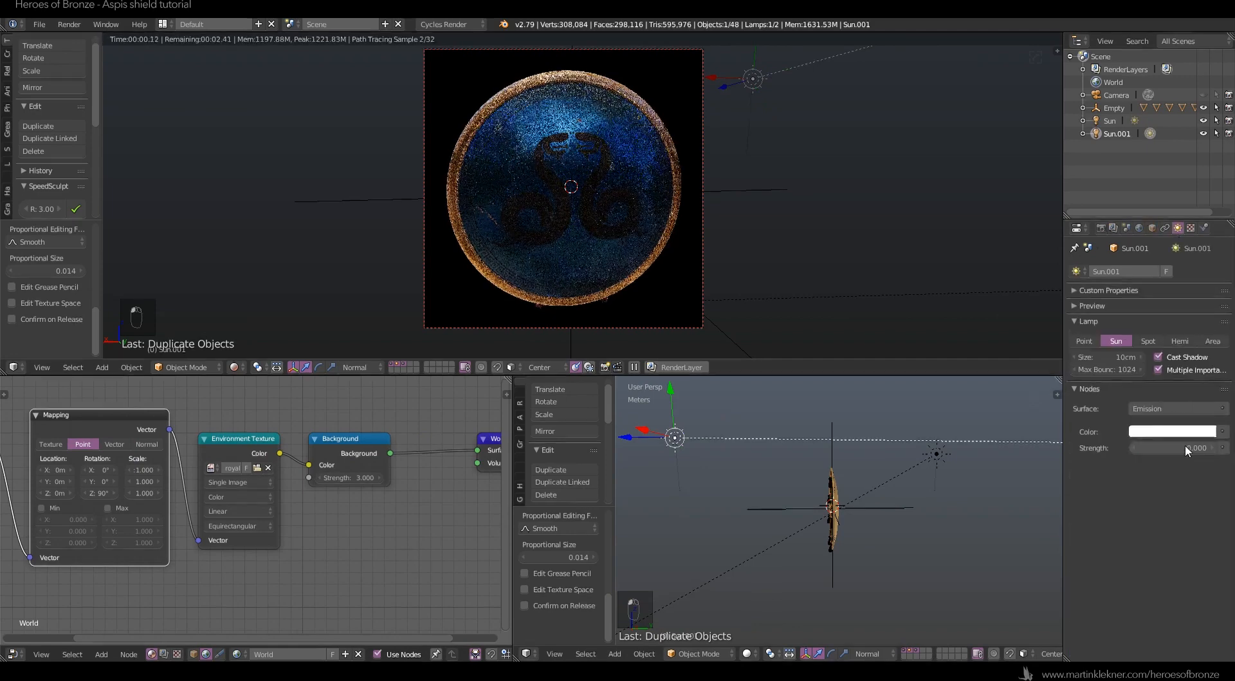
key(r)
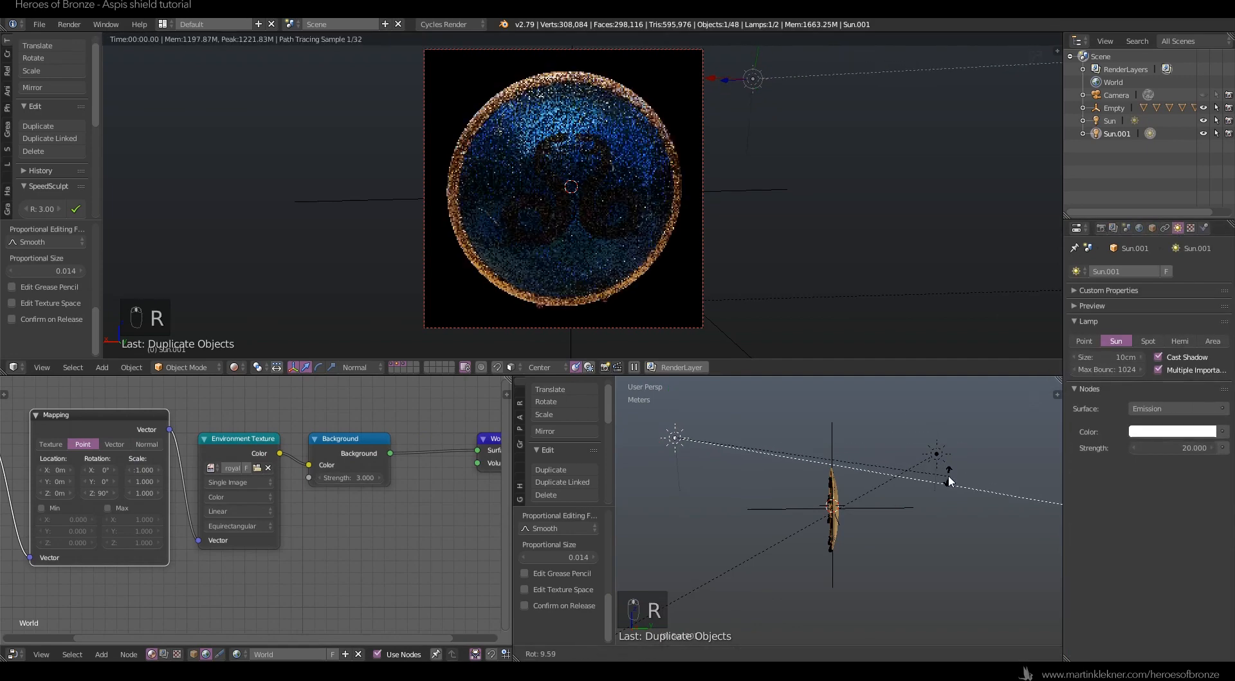
click(938, 458)
key(r)
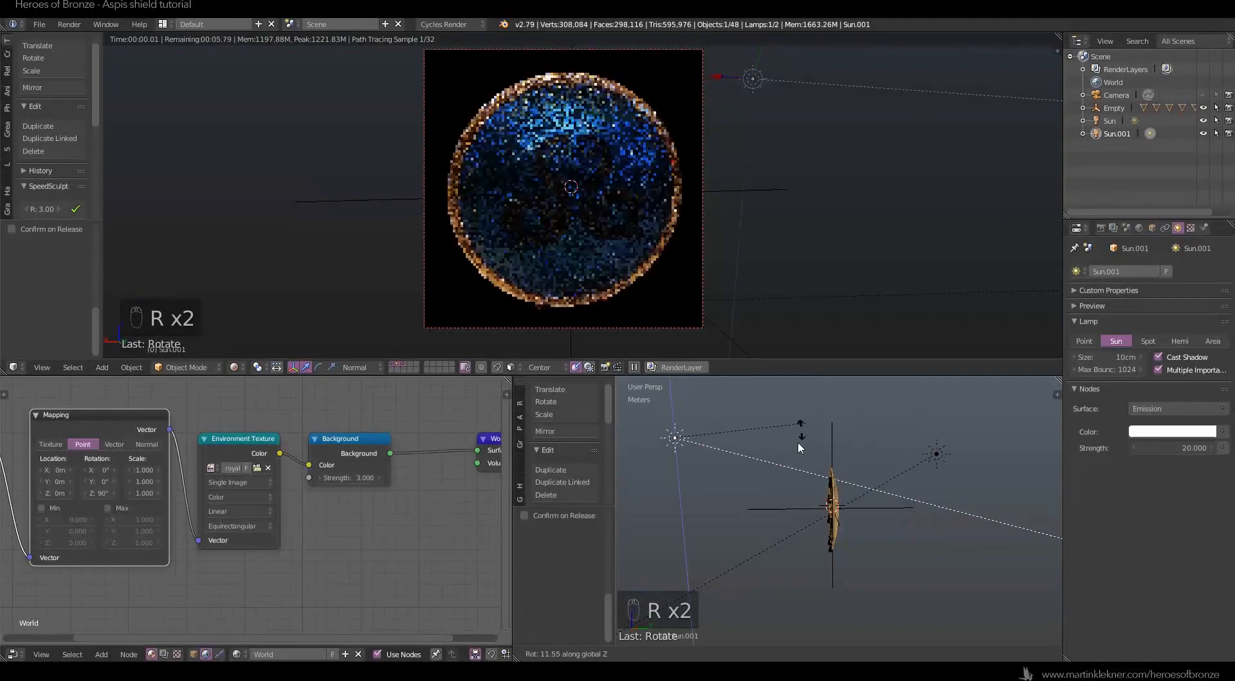
click(798, 430)
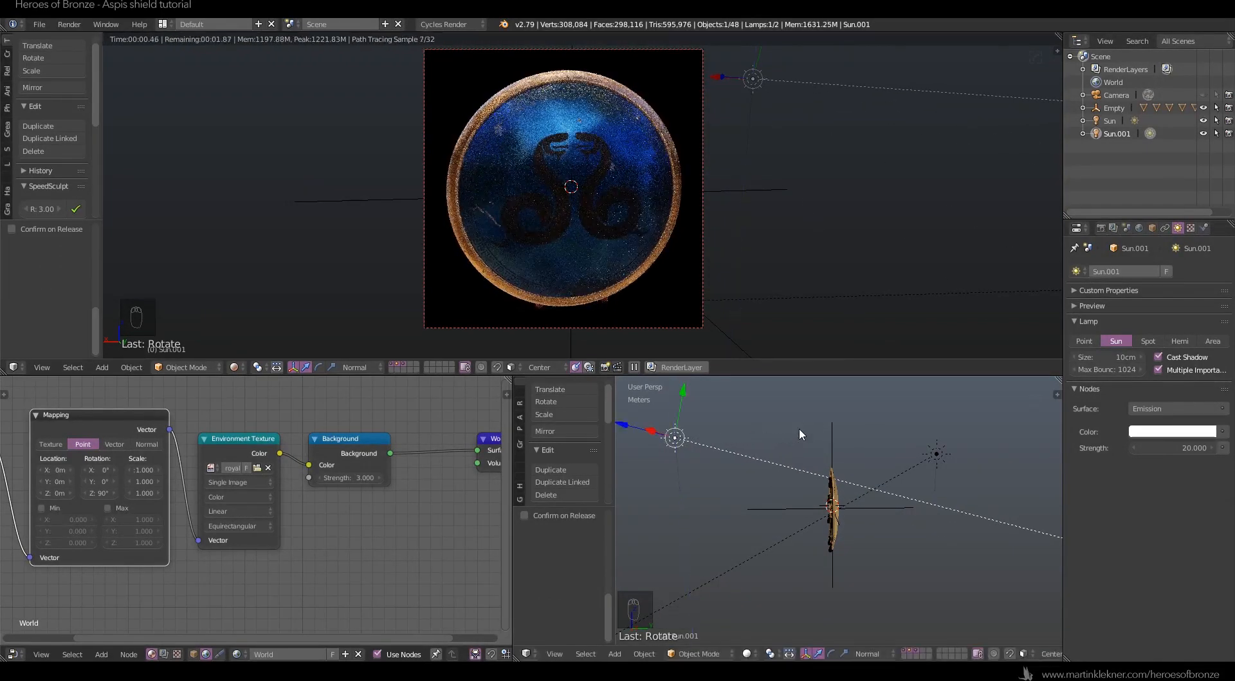
Rotate the original front sun lamp so that it shines onto the shield at a shallower angle.
key(a)
right_click(937, 453)
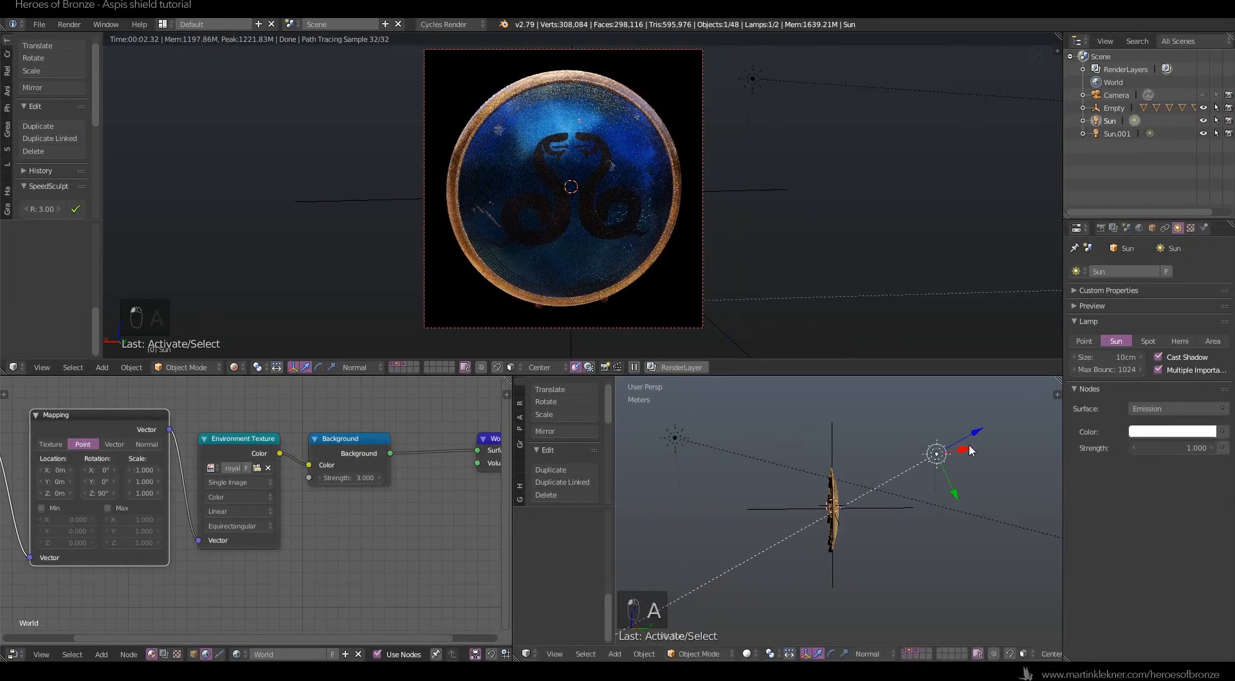
key(r)
click(982, 455)
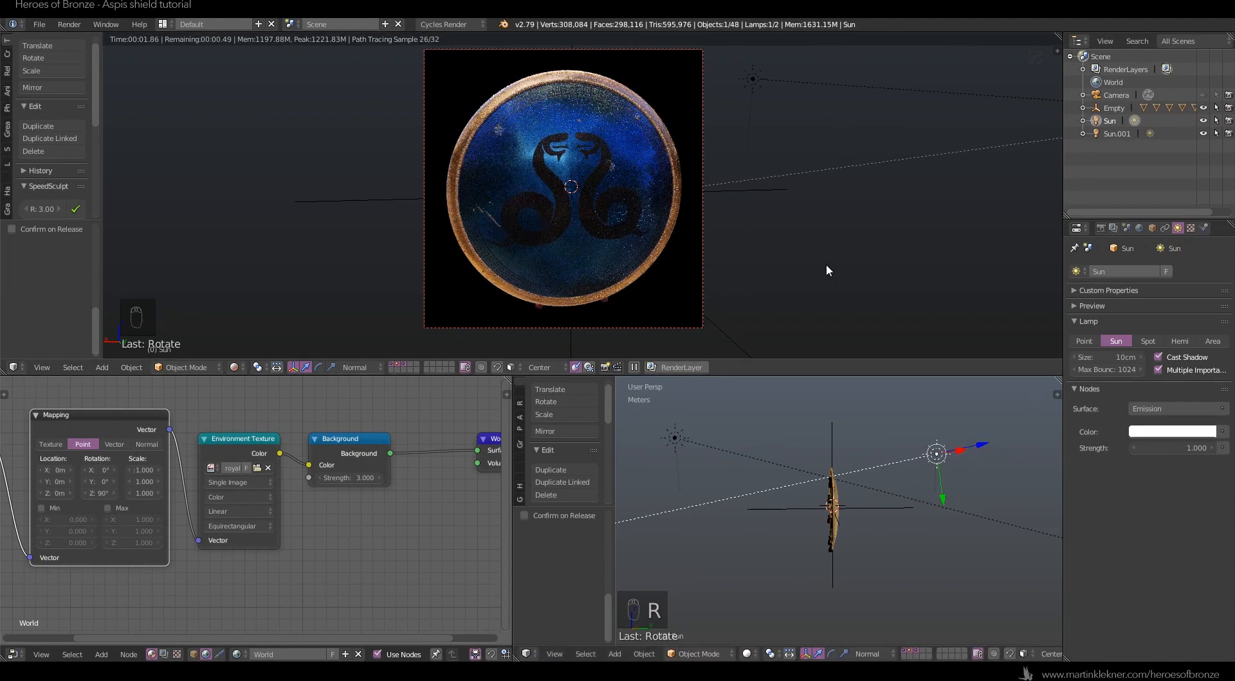
Turn the parent empty 180° around Z to face the shield's back to the camera, and set the world's Background strength to 1.
right_click(835, 423)
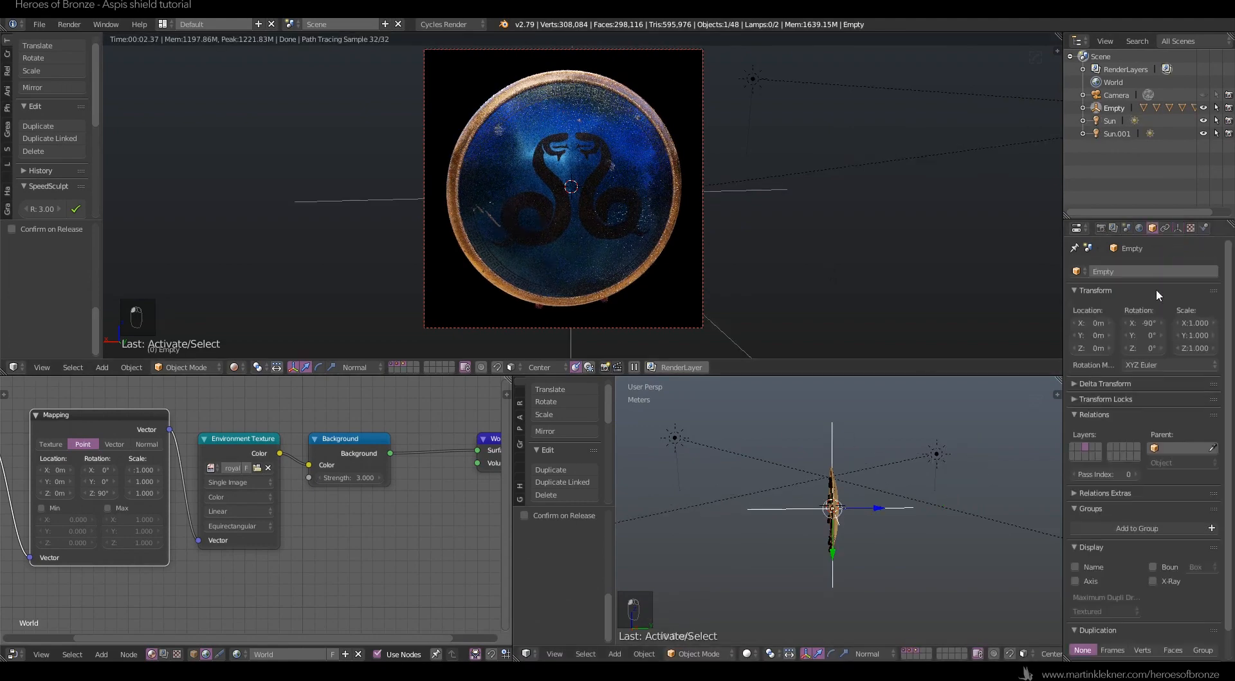
key(Return)
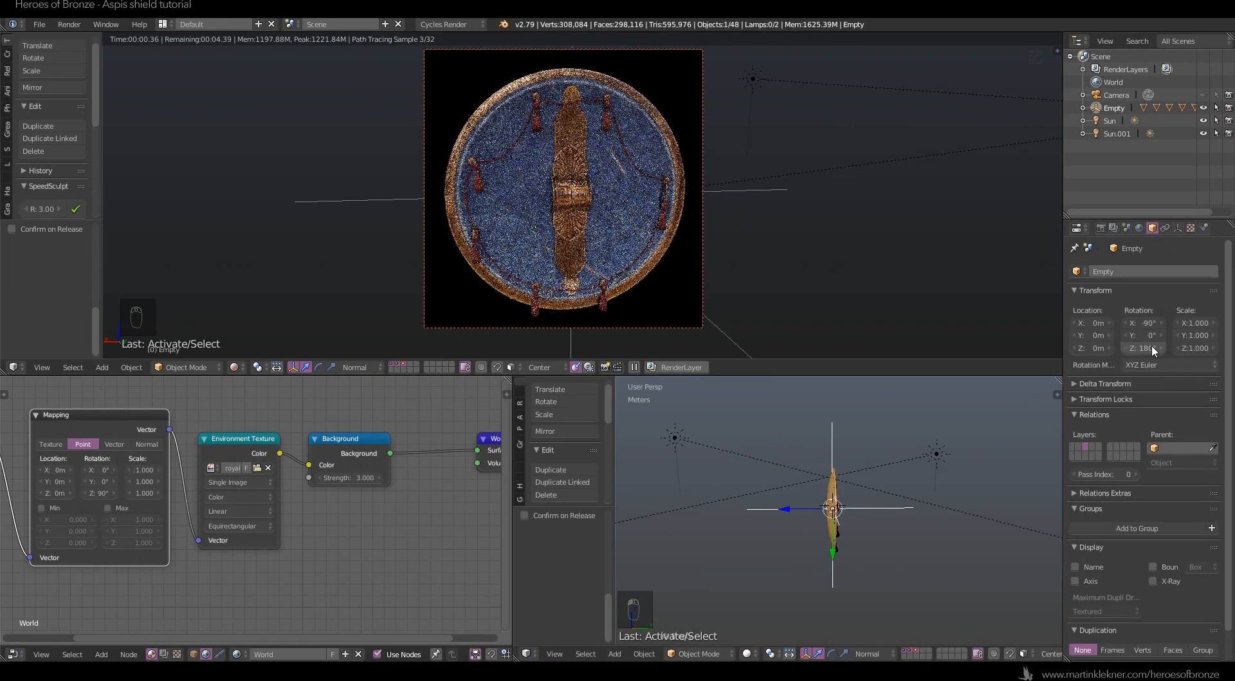
click(1140, 229)
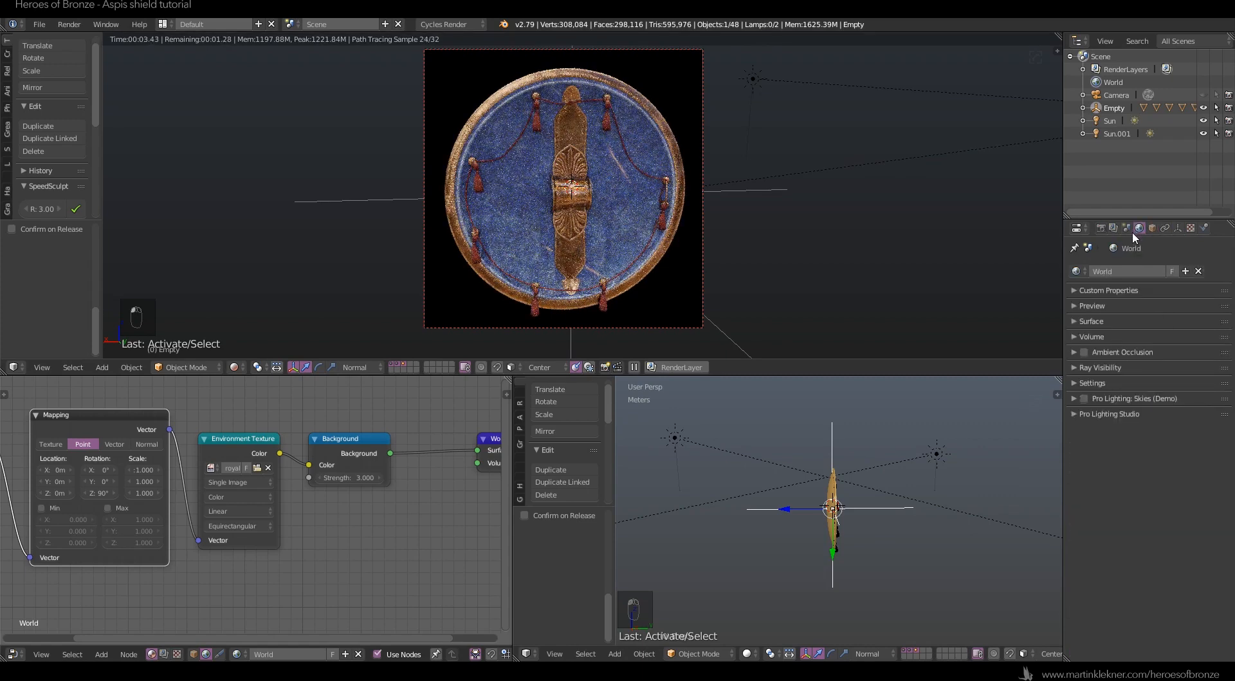
click(357, 477)
text(1)
key(Return)
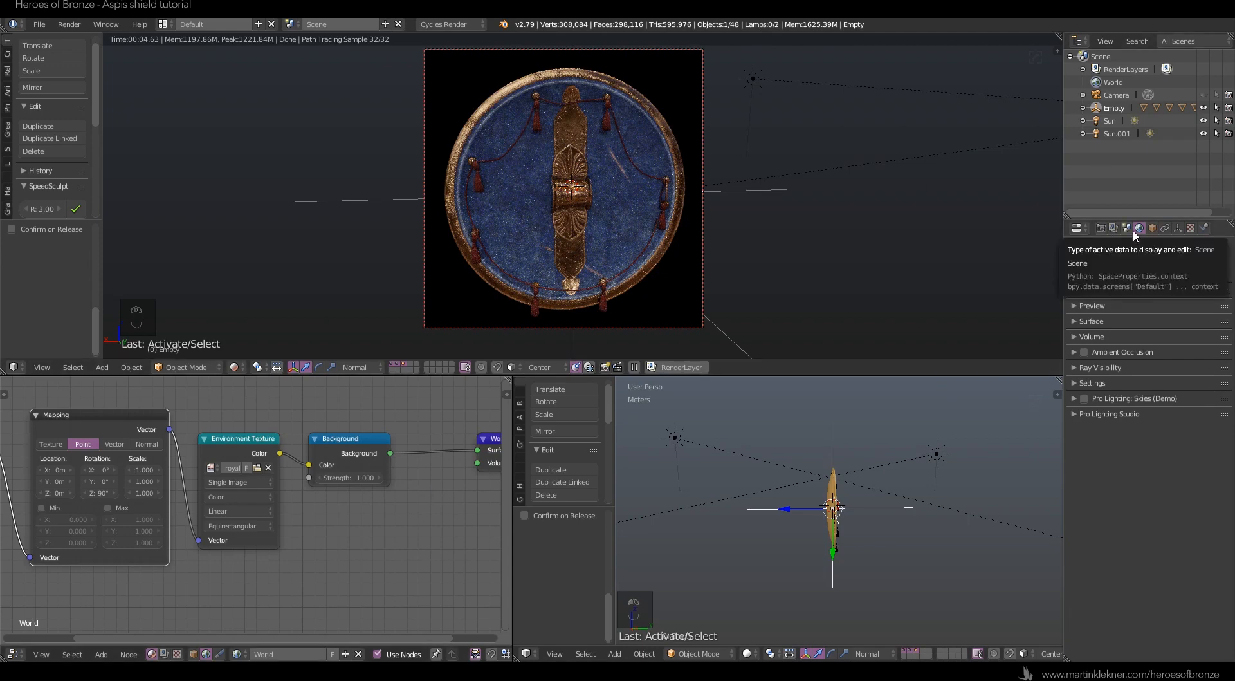
Set the render device to GPU Compute and slightly adjust the camera's framing of the shield with walk navigation.
click(1102, 228)
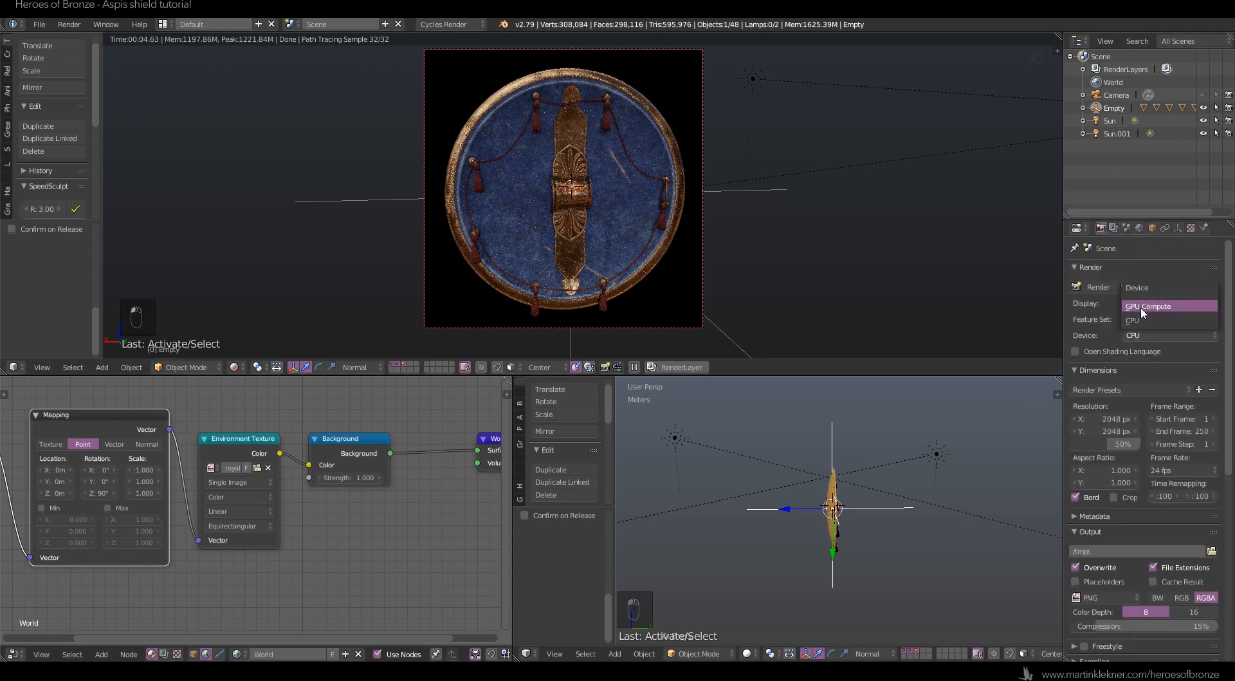
click(1161, 305)
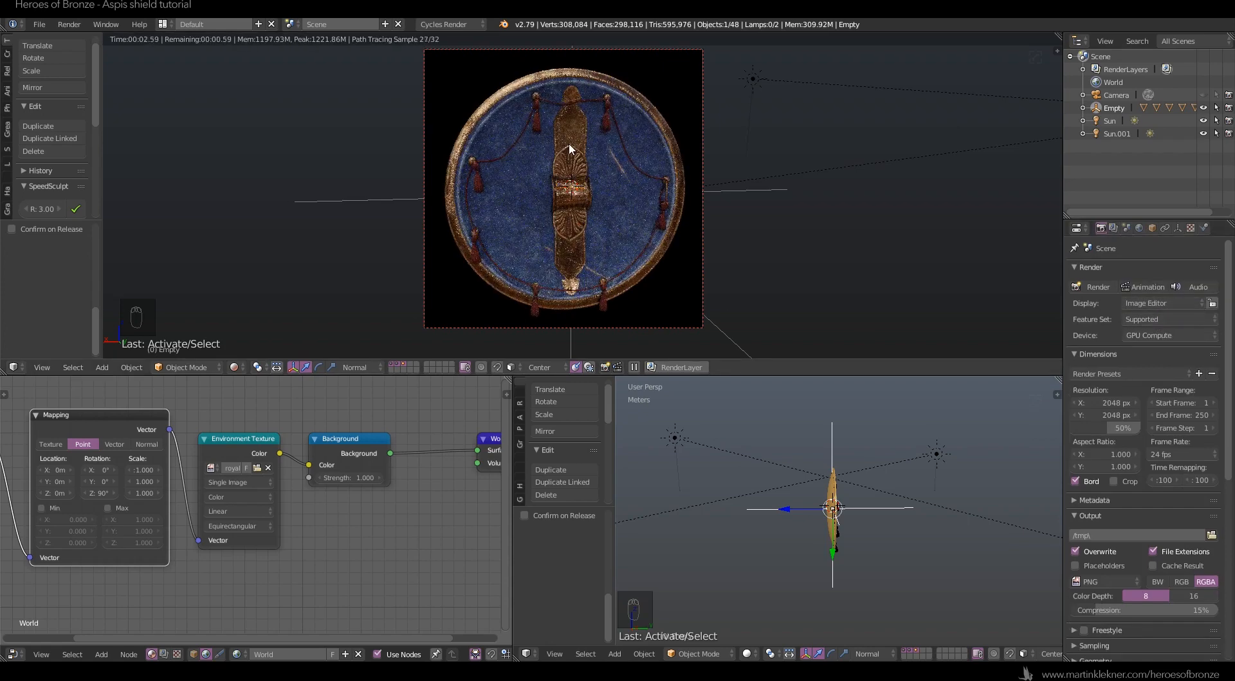
key(shift+f)
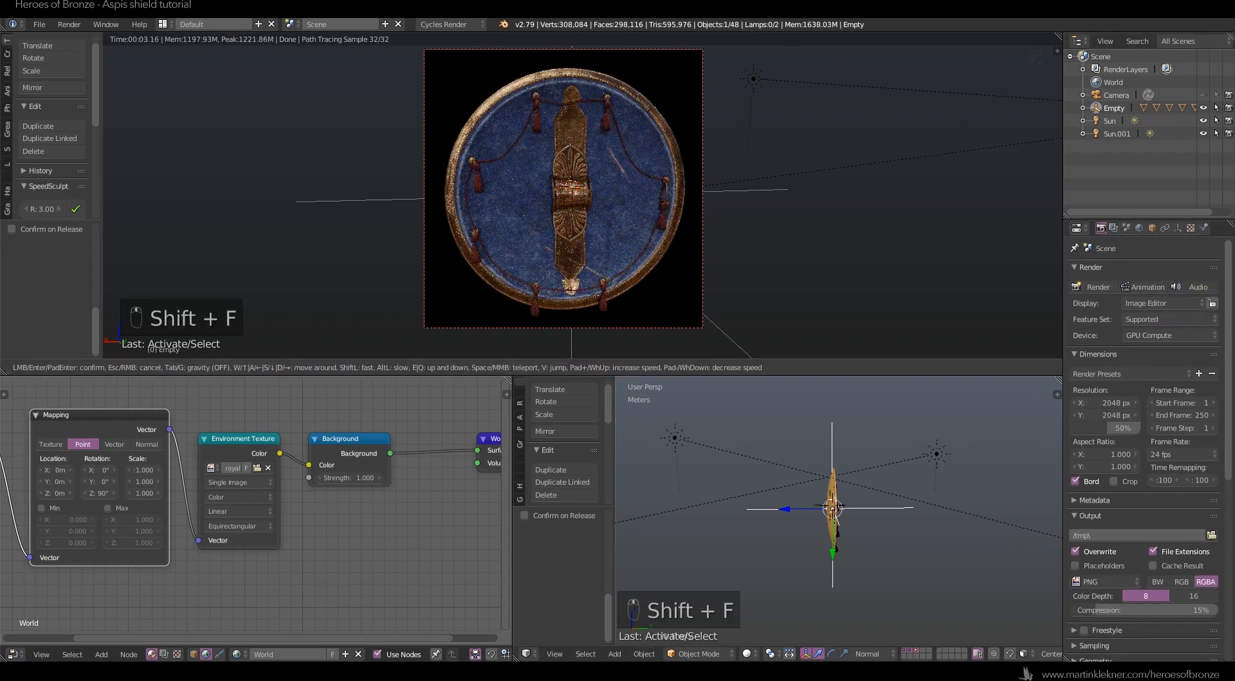
key(a)
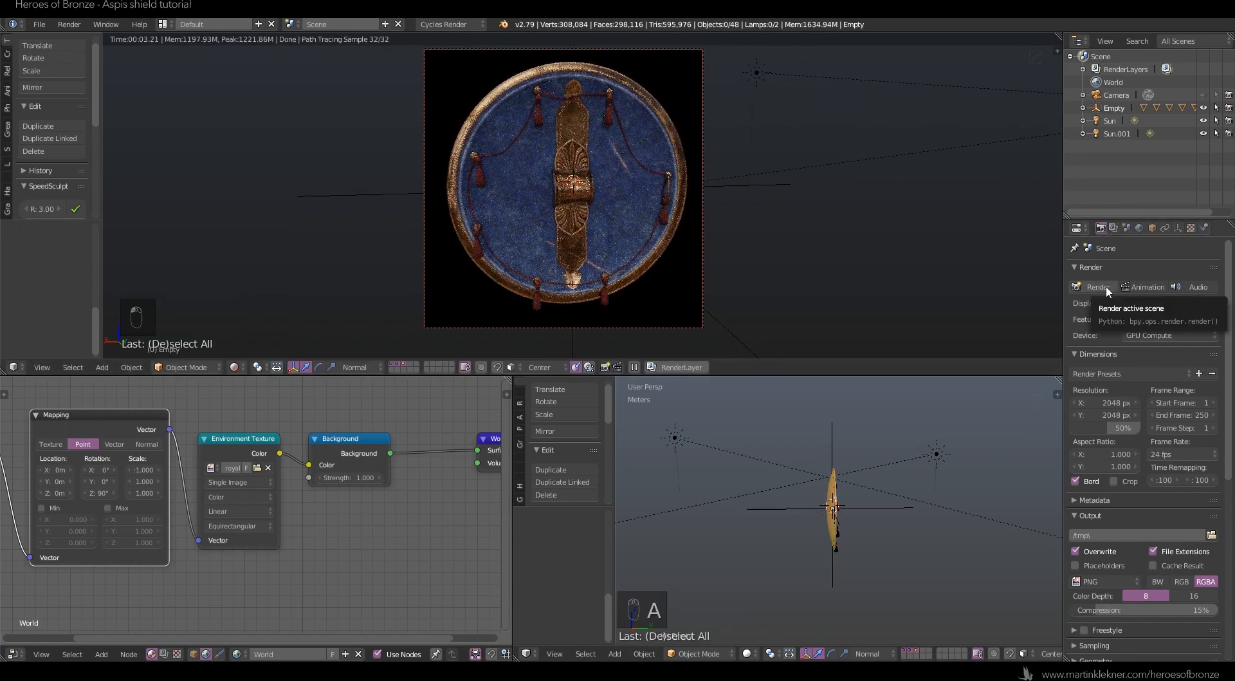
Set the parent empty's Z rotation to 0° so that the shield's front faces the camera.
click(834, 425)
click(1152, 228)
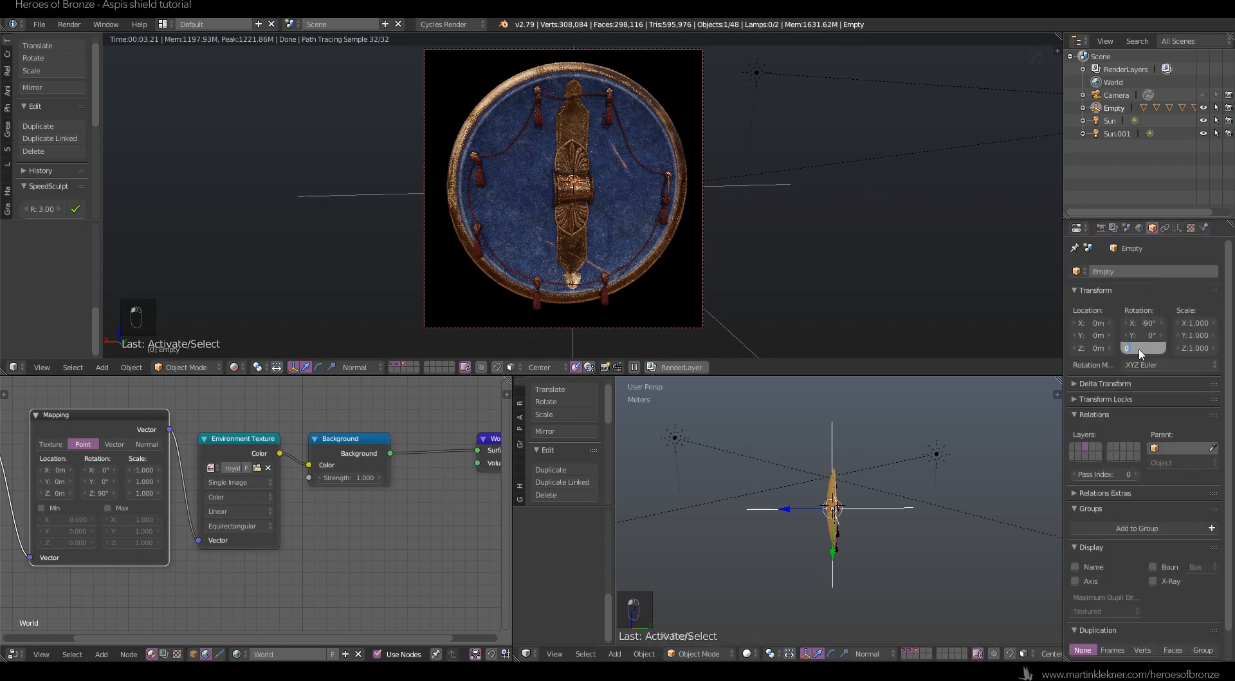
Duplicate the front sun lamp and place the copy lower in front of the shield.
click(936, 451)
click(1177, 228)
key(shift+d)
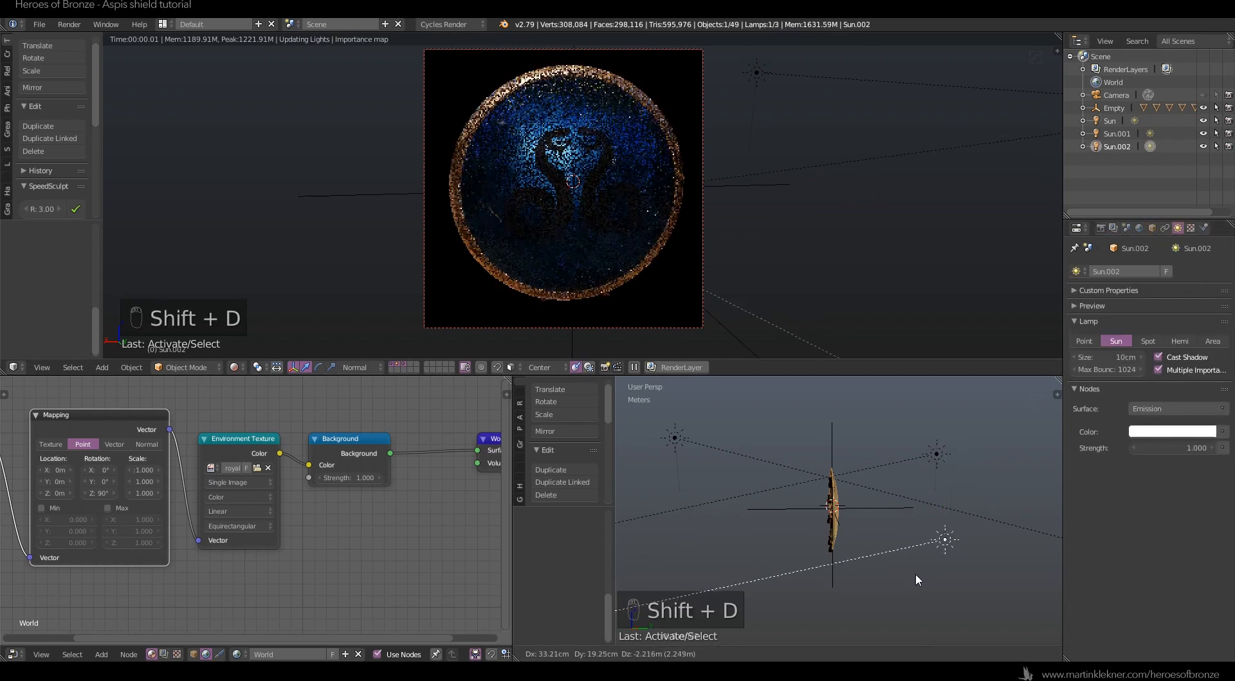
click(861, 588)
Change the duplicated lamp to a Point lamp with strength 200 and move it further below the shield.
click(1087, 342)
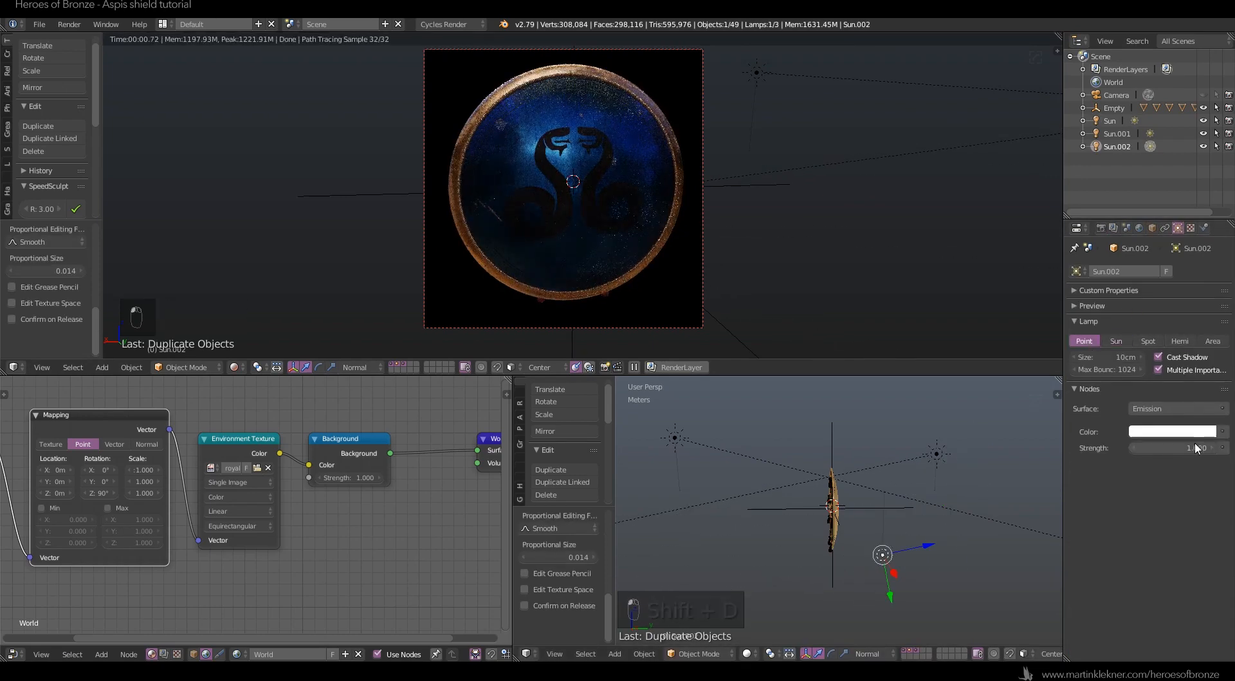
text(200)
key(Return)
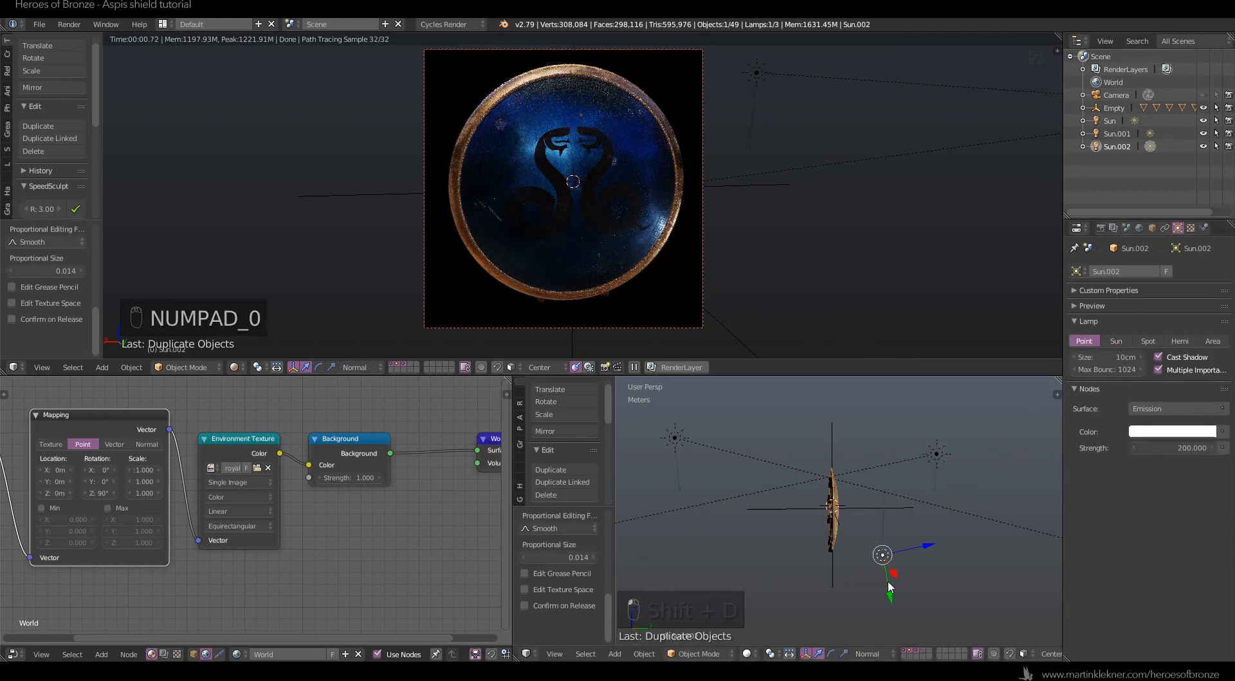
drag(888, 580, 925, 639)
Set the point lamp's size to 1 m and its colour to a light orange.
click(1125, 357)
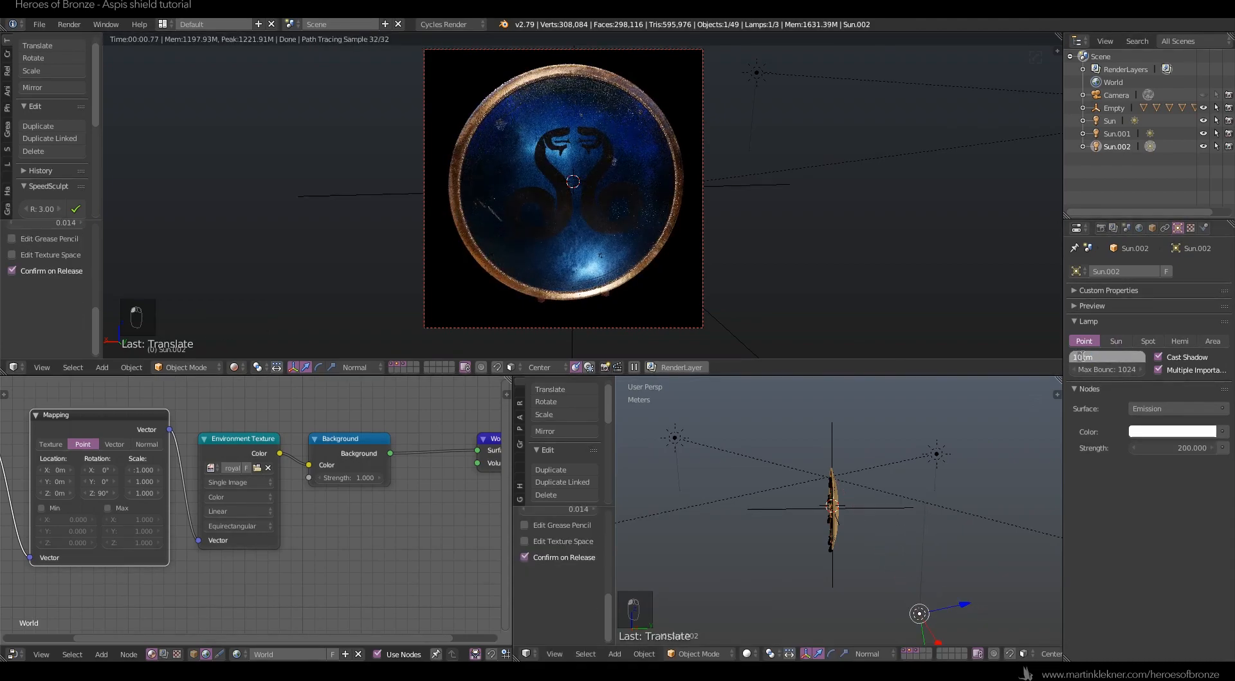
key(Return)
click(1171, 429)
drag(1125, 319, 1141, 311)
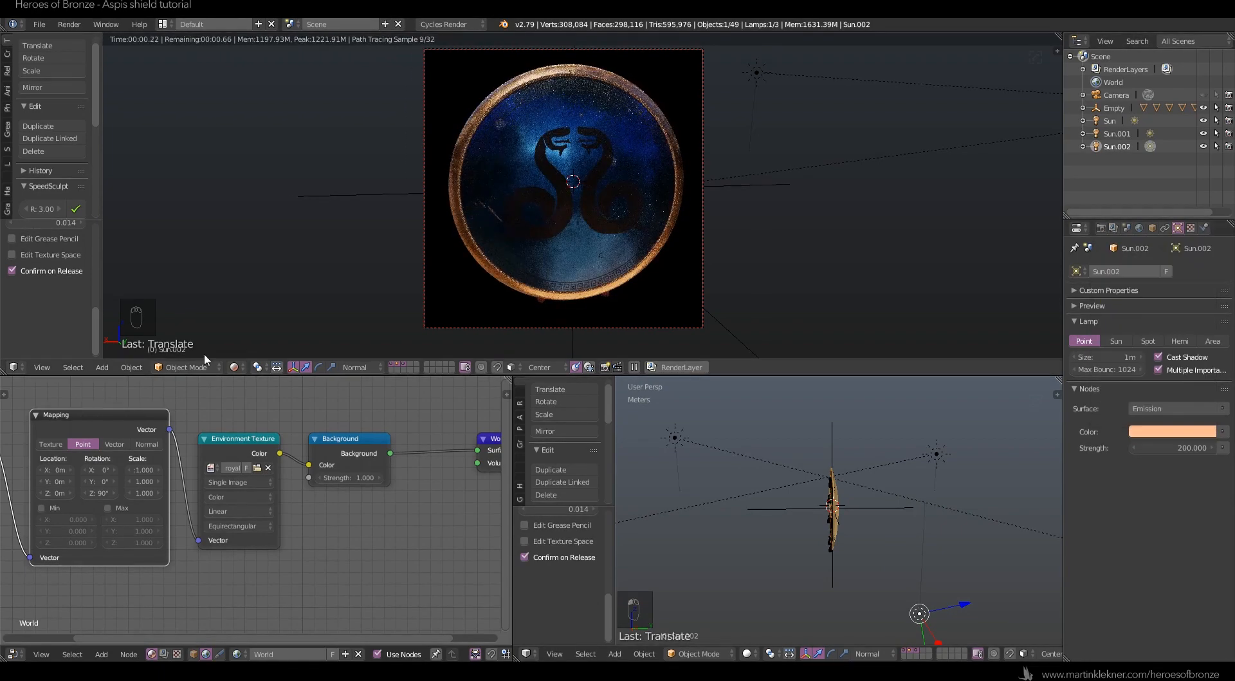
Change the lower lamp's type to Area and stretch it wide along the global X axis.
click(1214, 344)
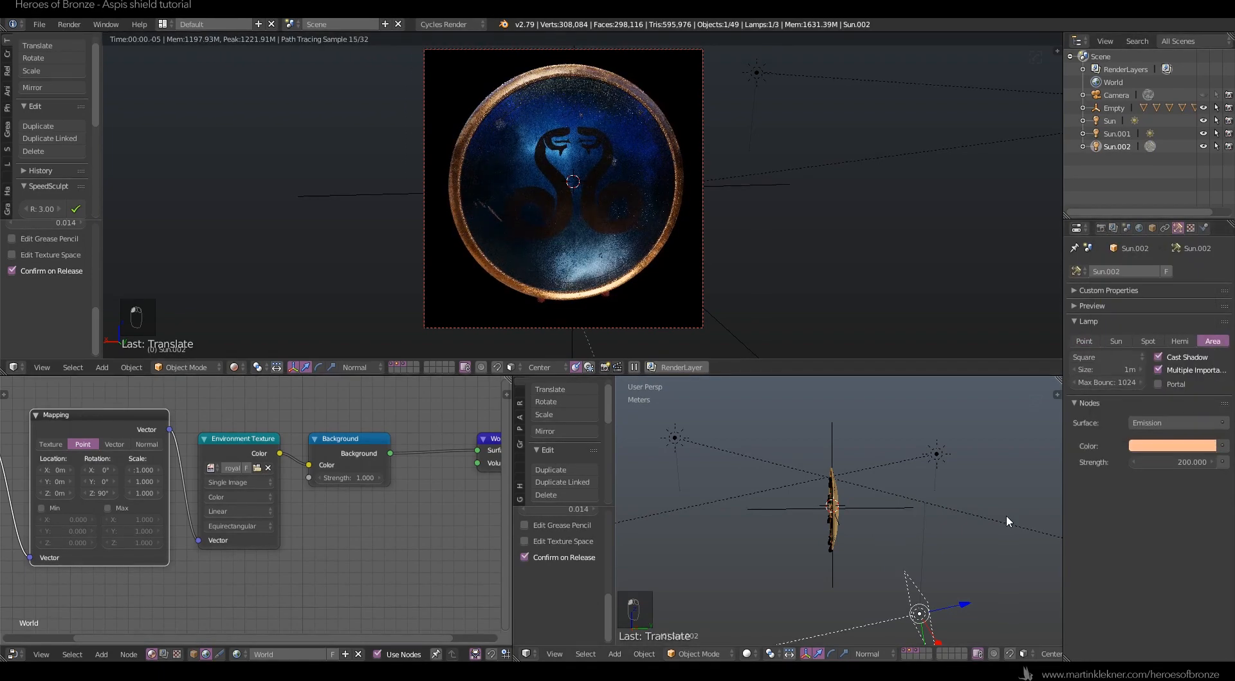
middle_drag(1006, 516, 817, 444)
middle_drag(835, 565, 812, 559)
key(s)
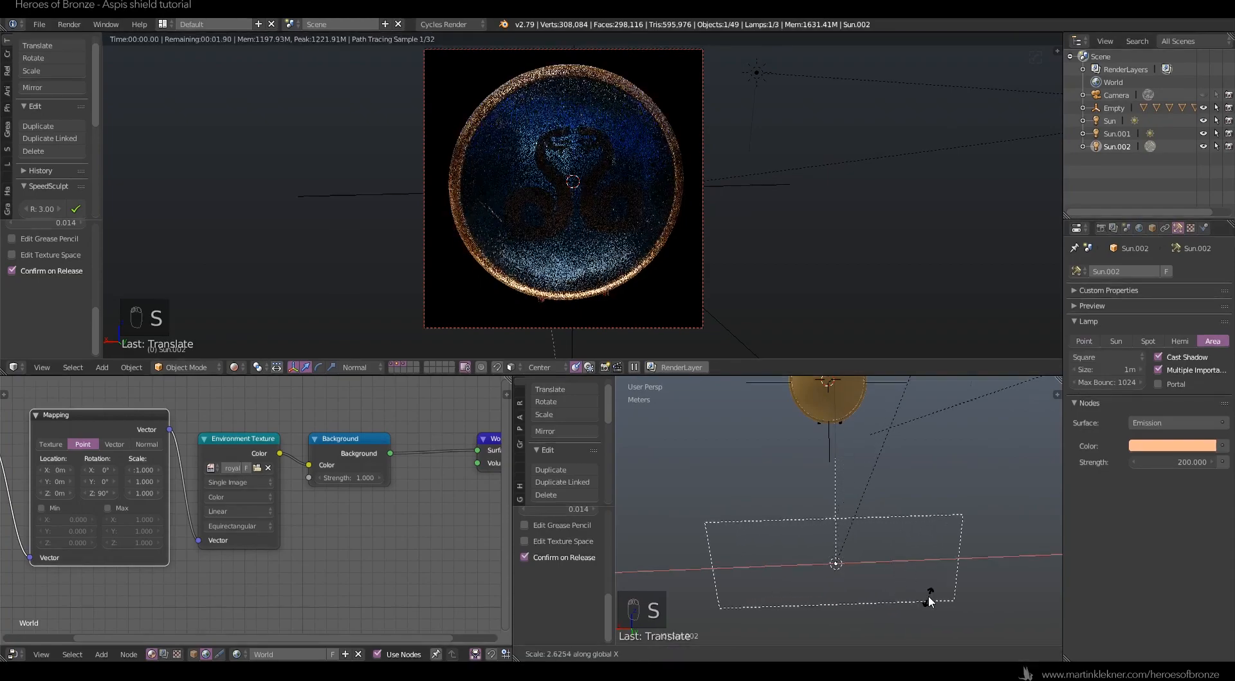
click(927, 502)
Tilt the area lamp around the X axis and move it closer to the shield's lower front.
key(r)
key(x)
click(894, 547)
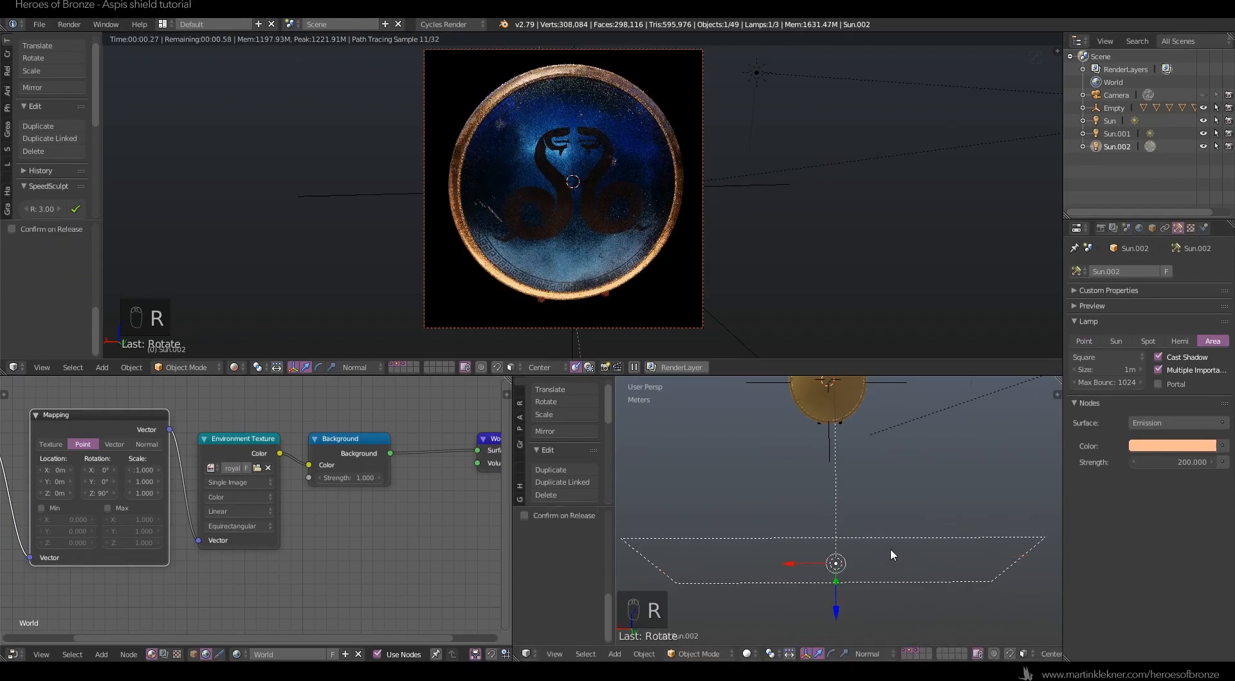
drag(836, 613, 836, 582)
key(g)
click(850, 526)
Rotate the area lamp to aim at the shield from the side view and move it up and further in front.
middle_drag(794, 553, 960, 505)
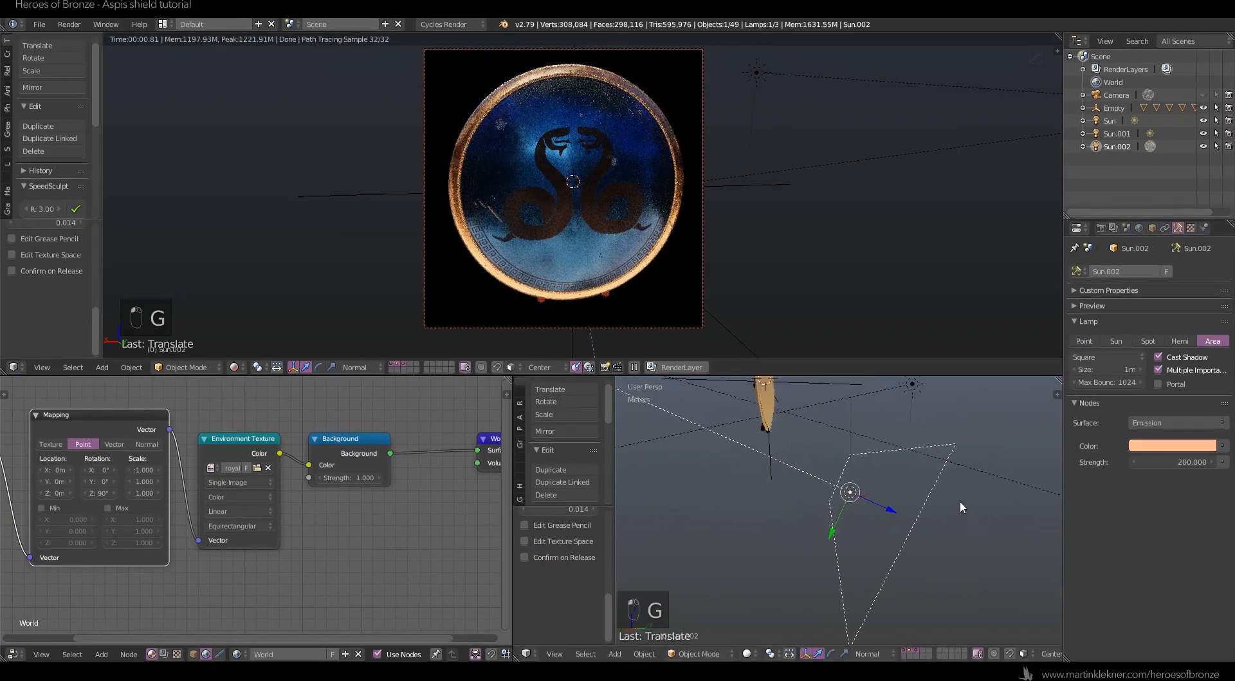
key(r)
click(966, 475)
key(g)
click(998, 437)
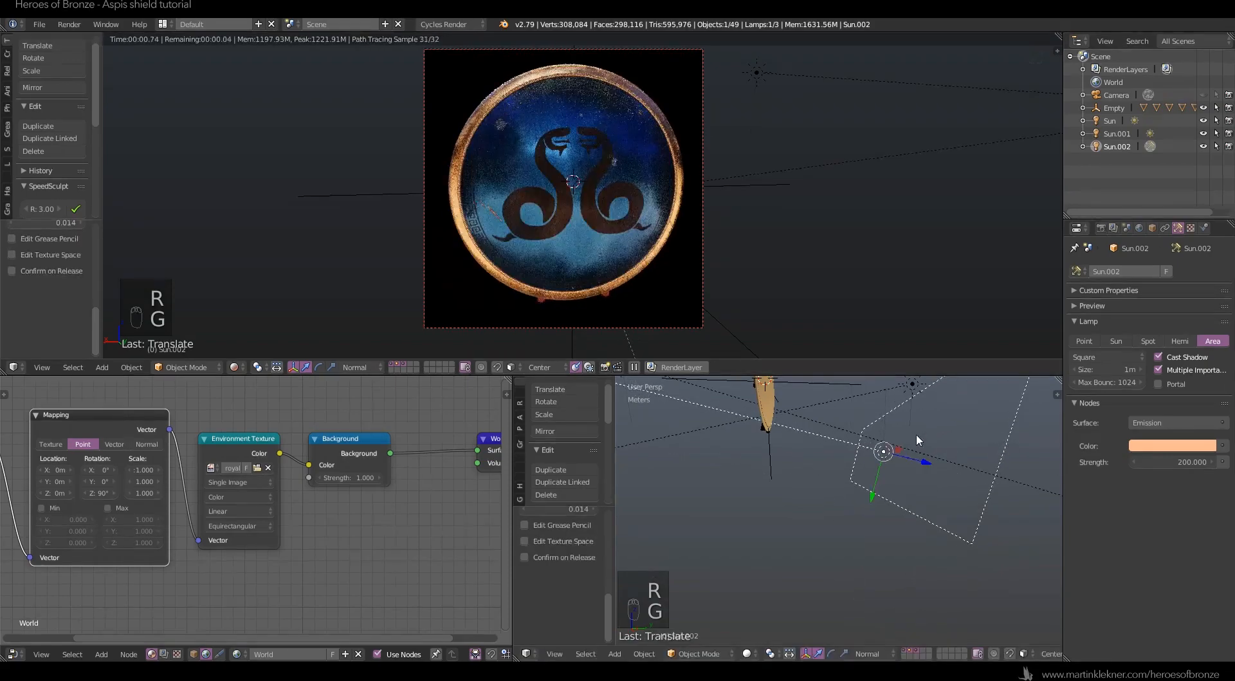
Try a pale blue colour on the area lamp, and return it to a light orange.
click(1150, 448)
click(1156, 298)
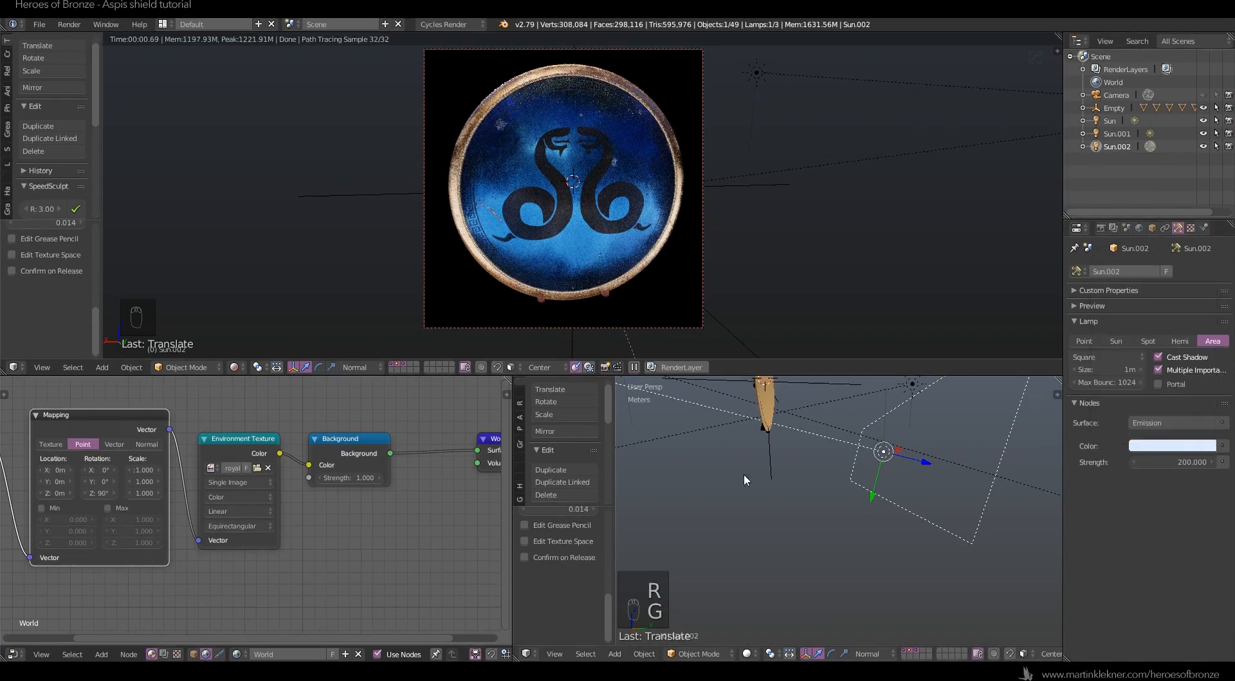
click(1162, 443)
drag(1139, 314, 1141, 331)
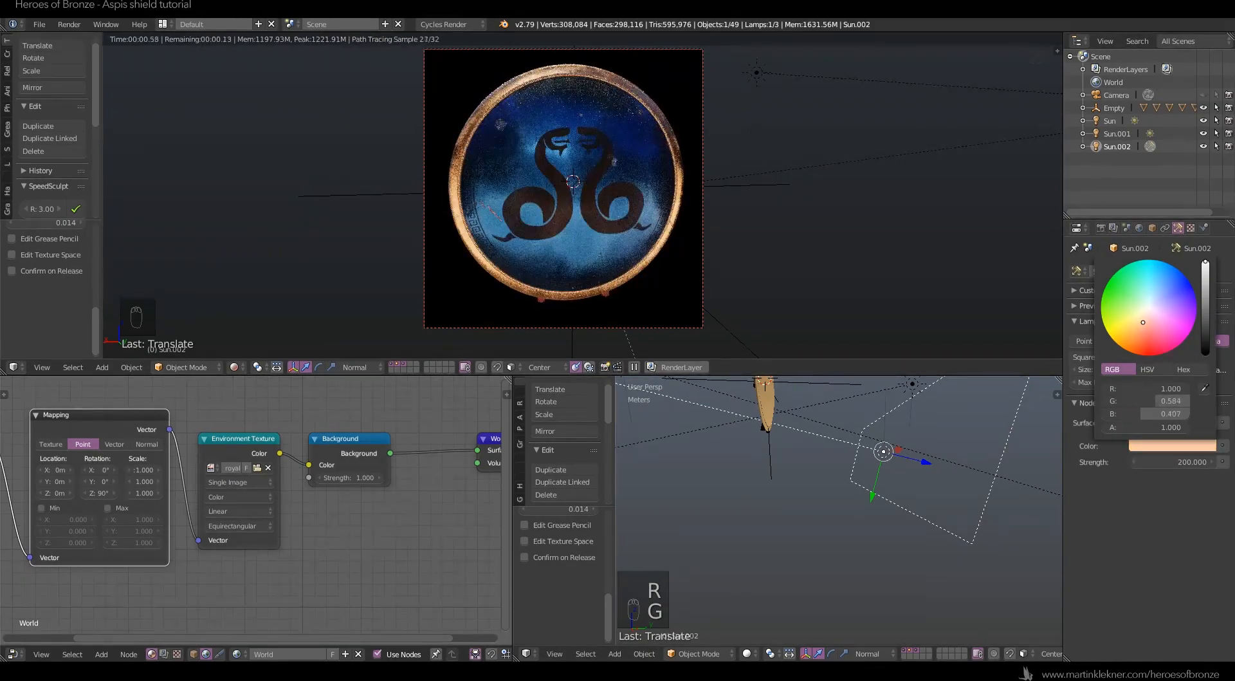
Duplicate the area lamp, place the copy above the front of the shield, and rotate it to shine down on the shield.
scroll(952, 459, down, 2)
middle_drag(964, 462, 955, 450)
key(shift+d)
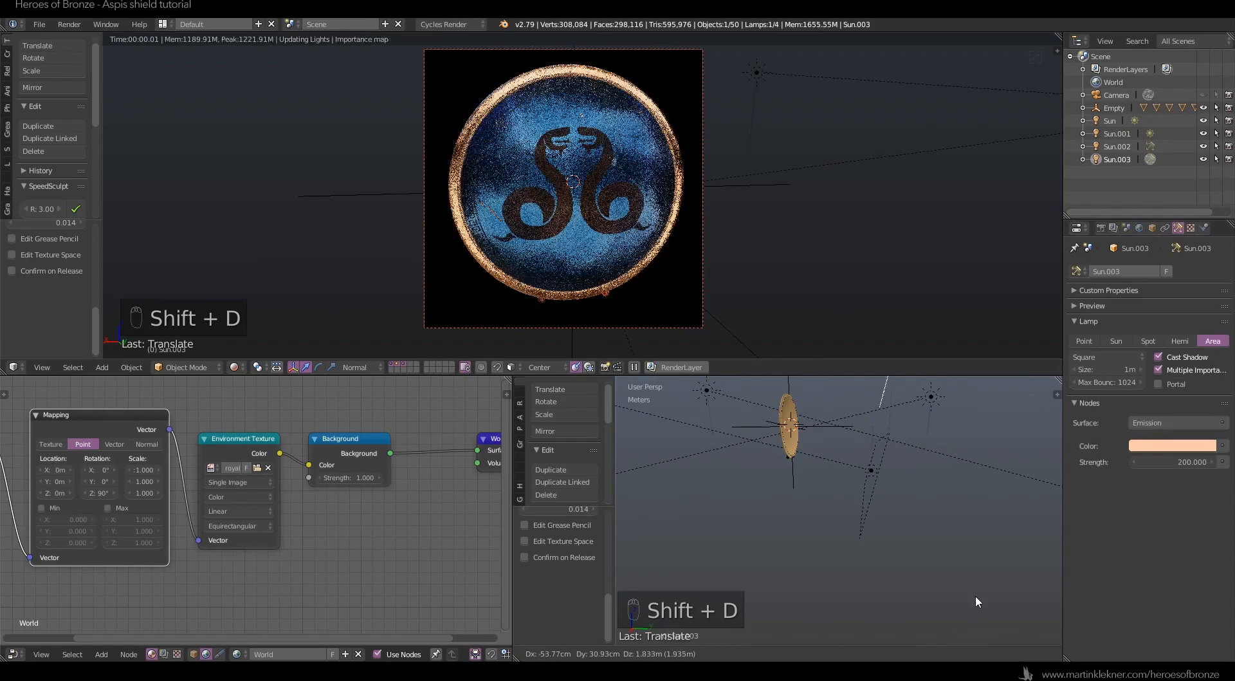
click(975, 594)
scroll(955, 535, down, 1)
key(r)
key(g)
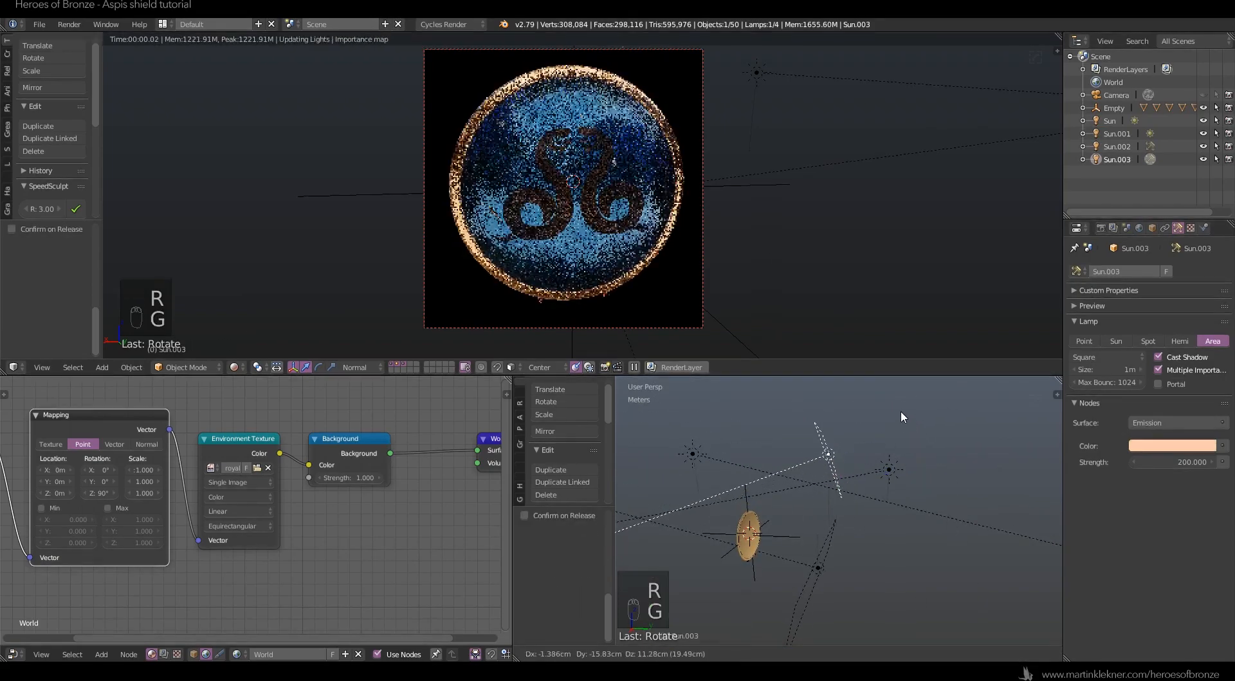
Try deleting the front sun lamp, restore it, and set its size to 5 cm.
click(883, 472)
key(Delete)
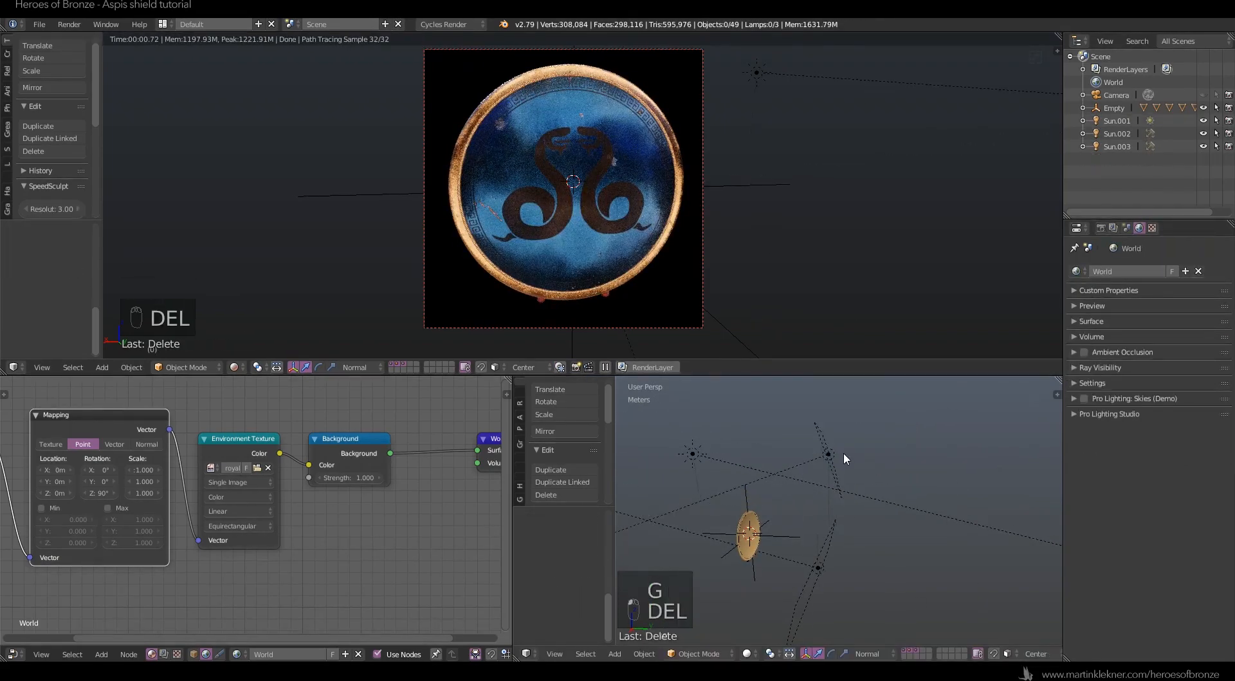
key(ctrl+z)
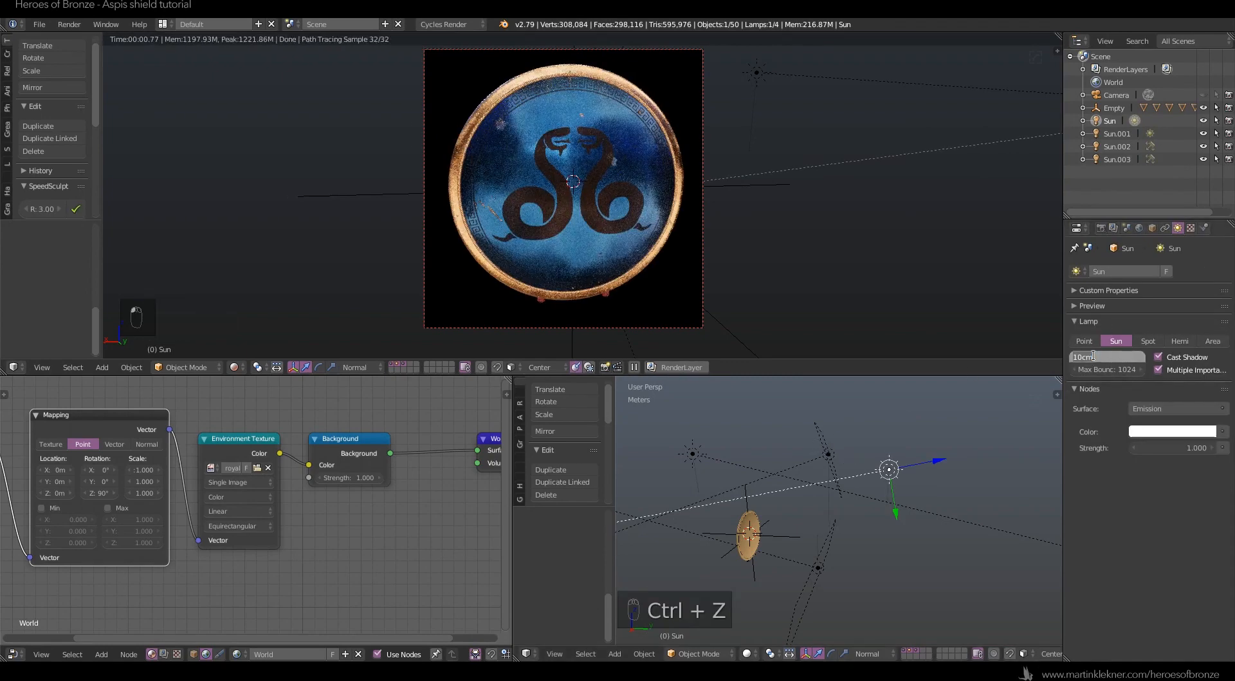
text(5)
key(Return)
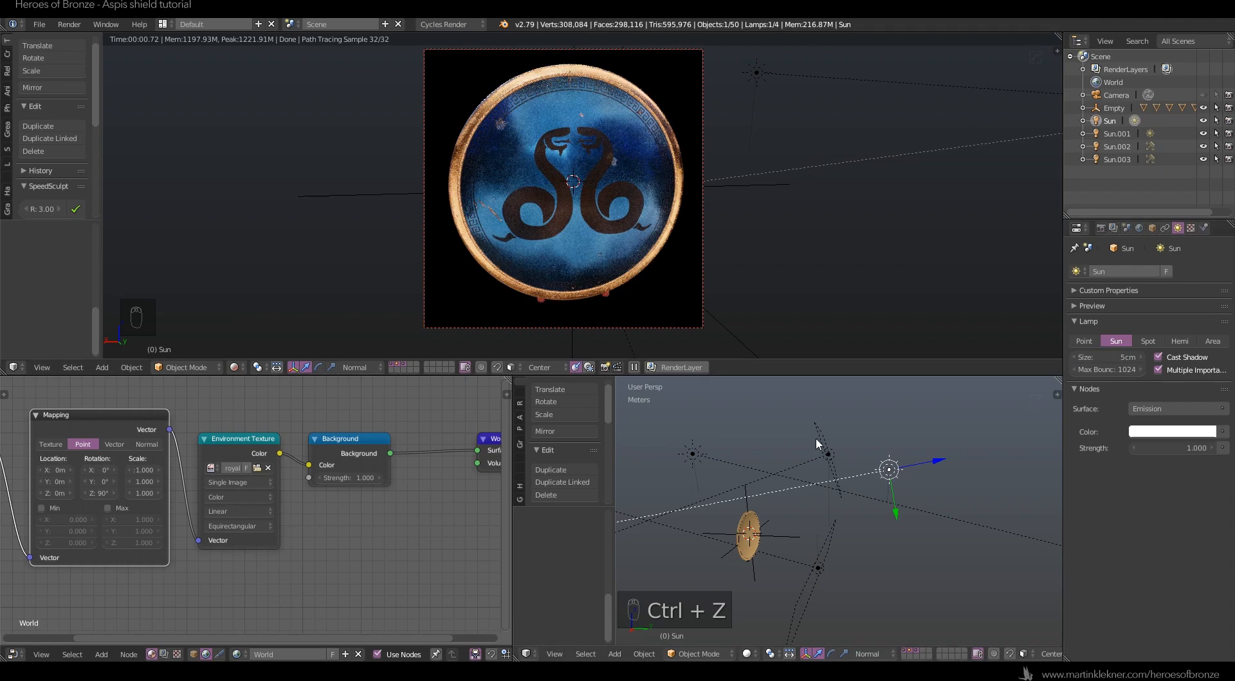
Set the upper area lamp's colour to a light blue with R 0.417, G 0.727 and B 1.000.
right_click(829, 454)
click(1173, 446)
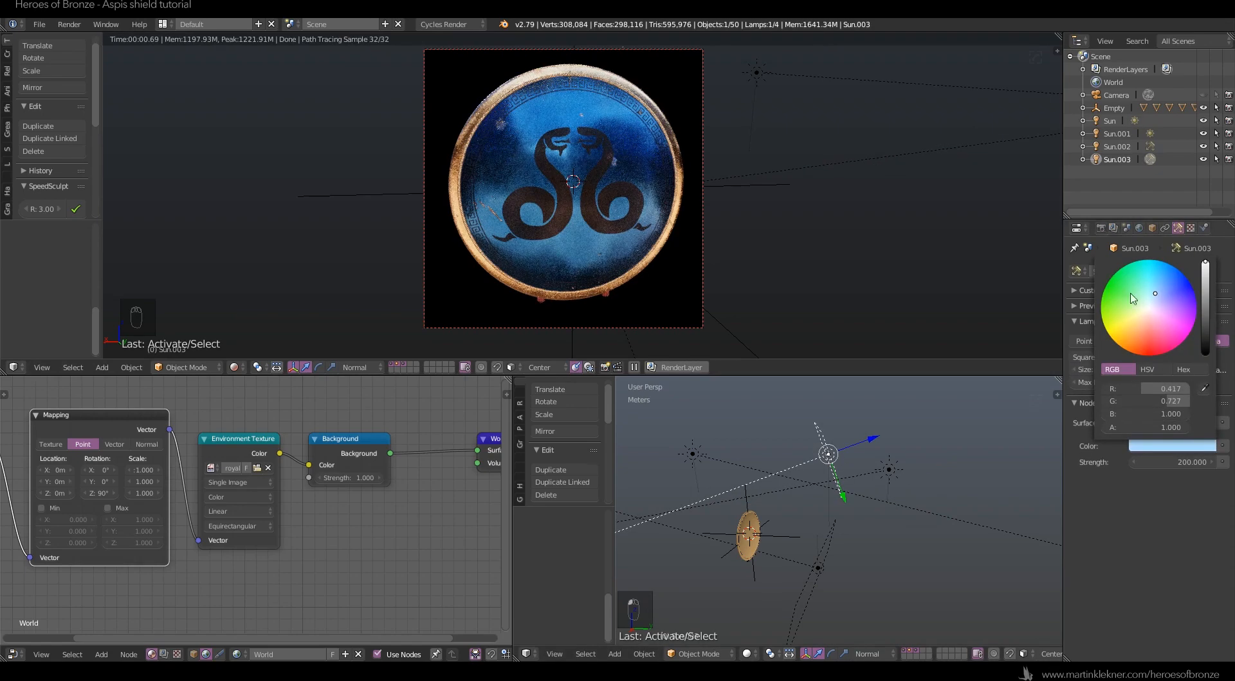
Set the shield empty's Z rotation to 180° to show the back of the shield.
right_click(750, 508)
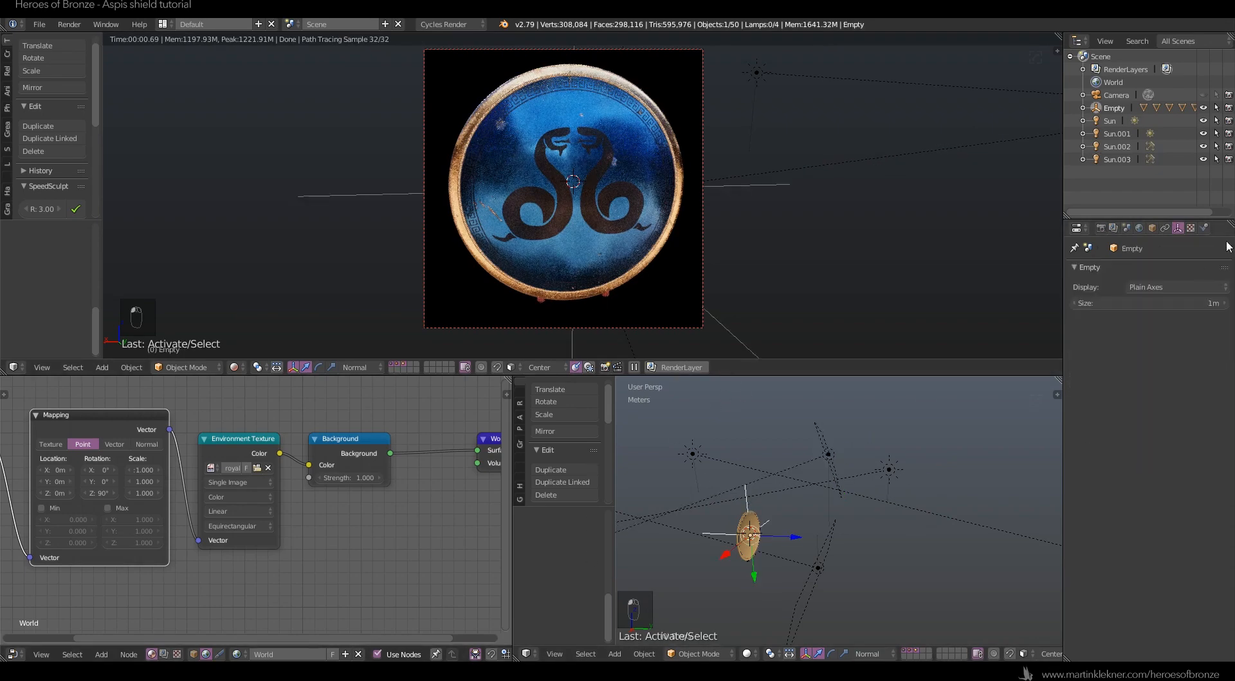
click(1152, 227)
key(Return)
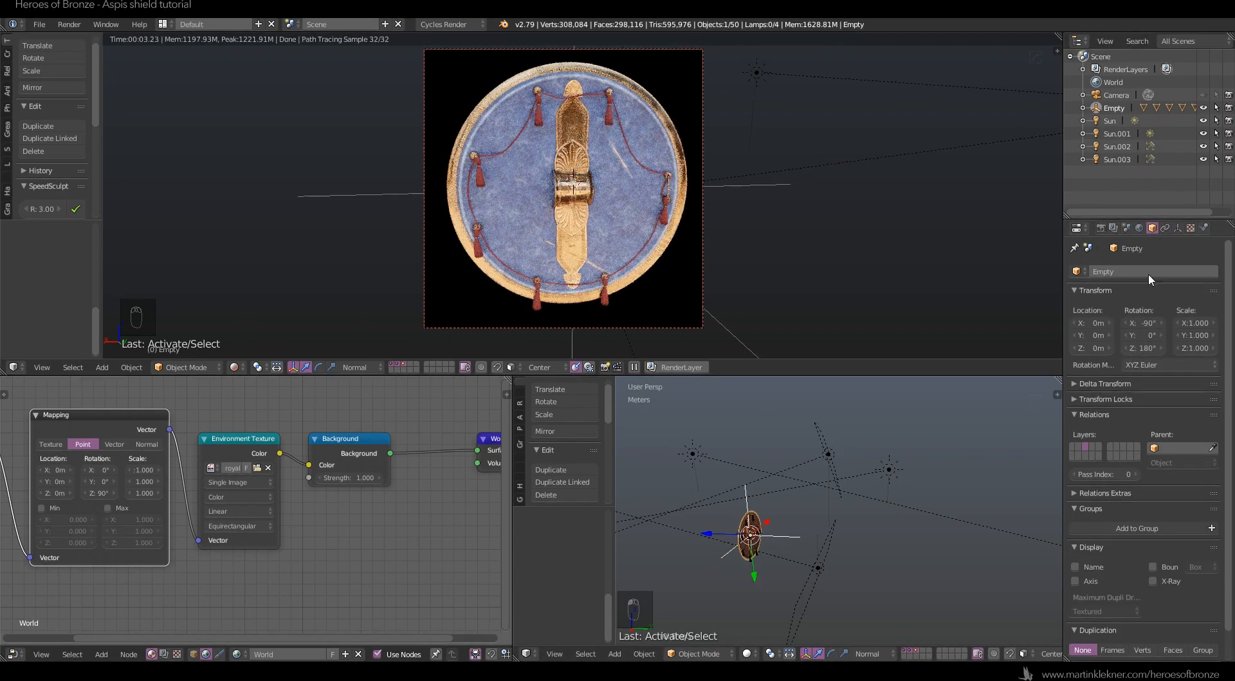
Set the upper area lamp's strength to 50.
right_click(817, 568)
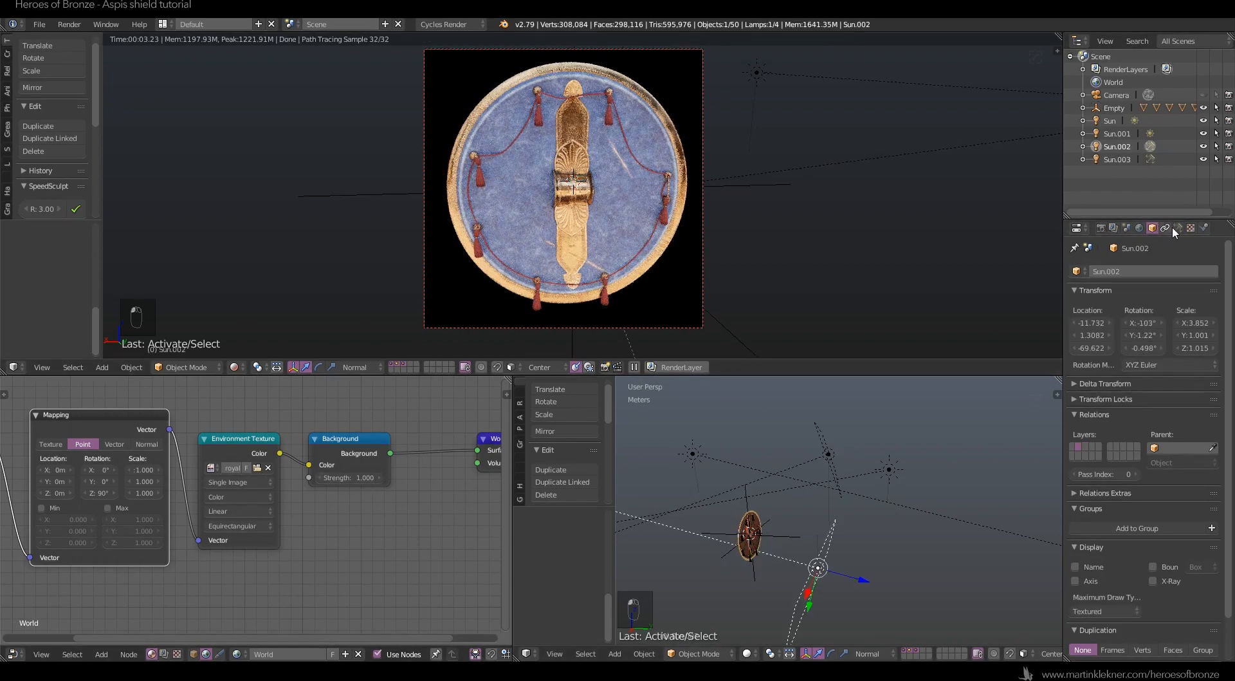
click(1177, 228)
right_click(832, 447)
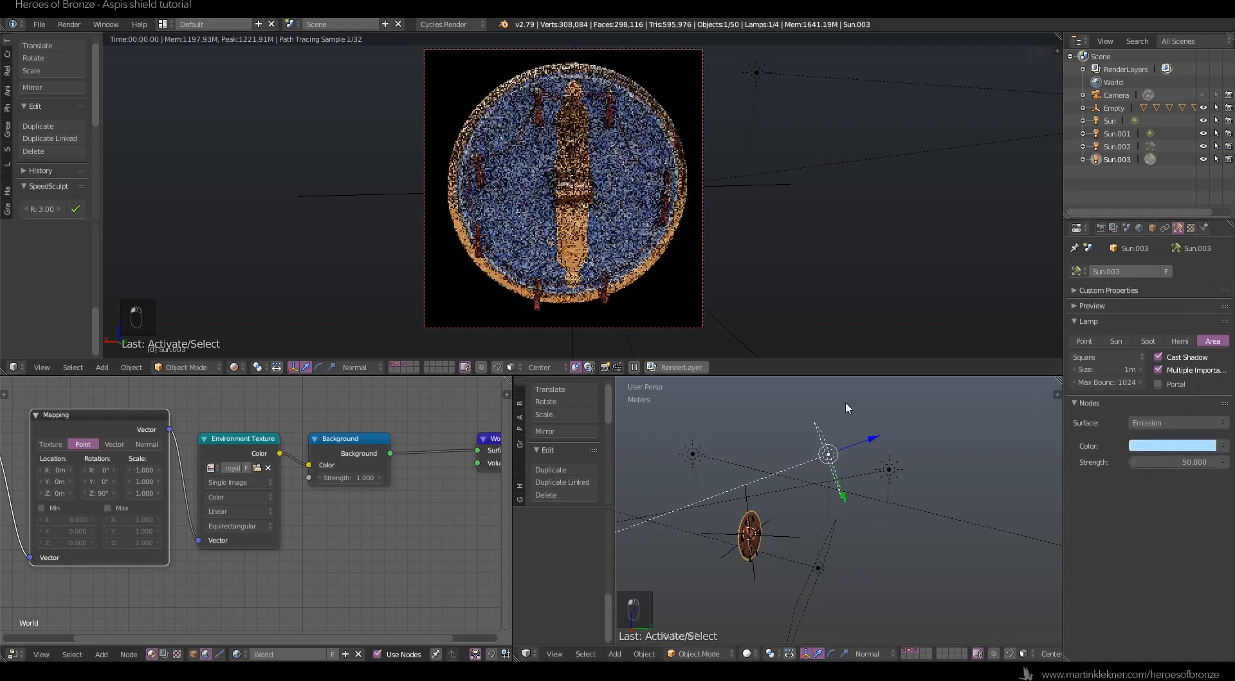
Set the front sun lamp's strength to 0.7.
right_click(886, 467)
text(0.7)
key(Return)
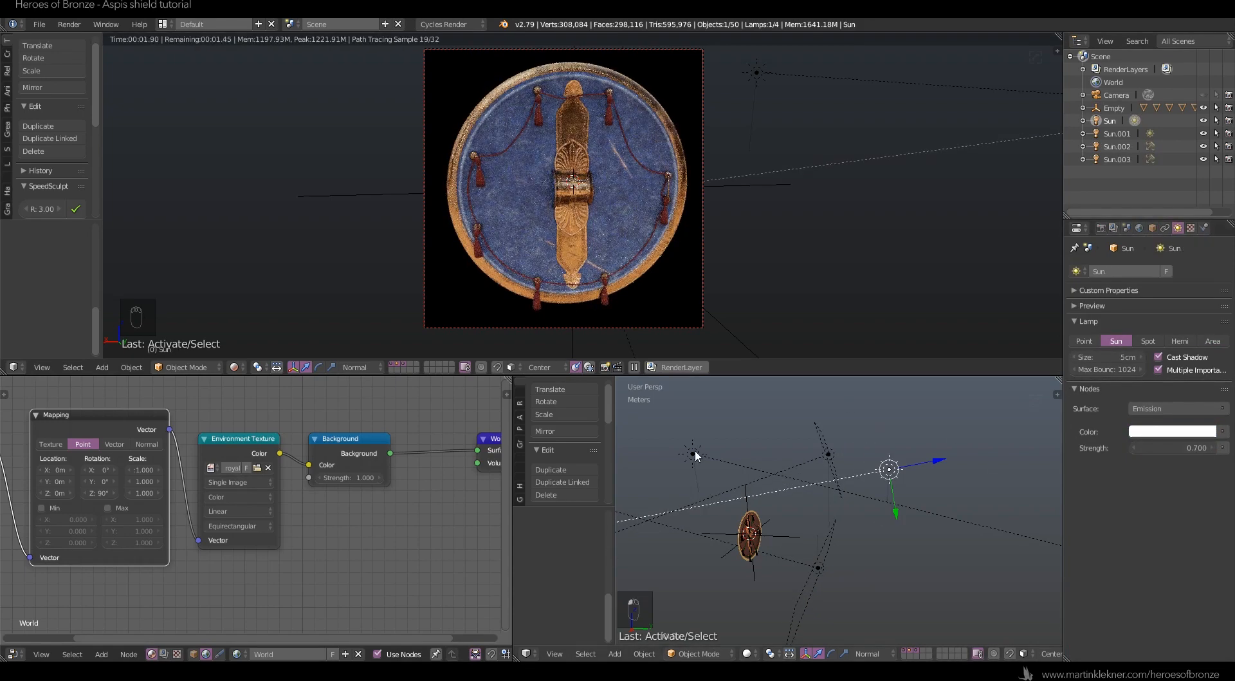
Return the shield empty's Z rotation to 0° to show the front of the shield.
right_click(749, 534)
click(1152, 228)
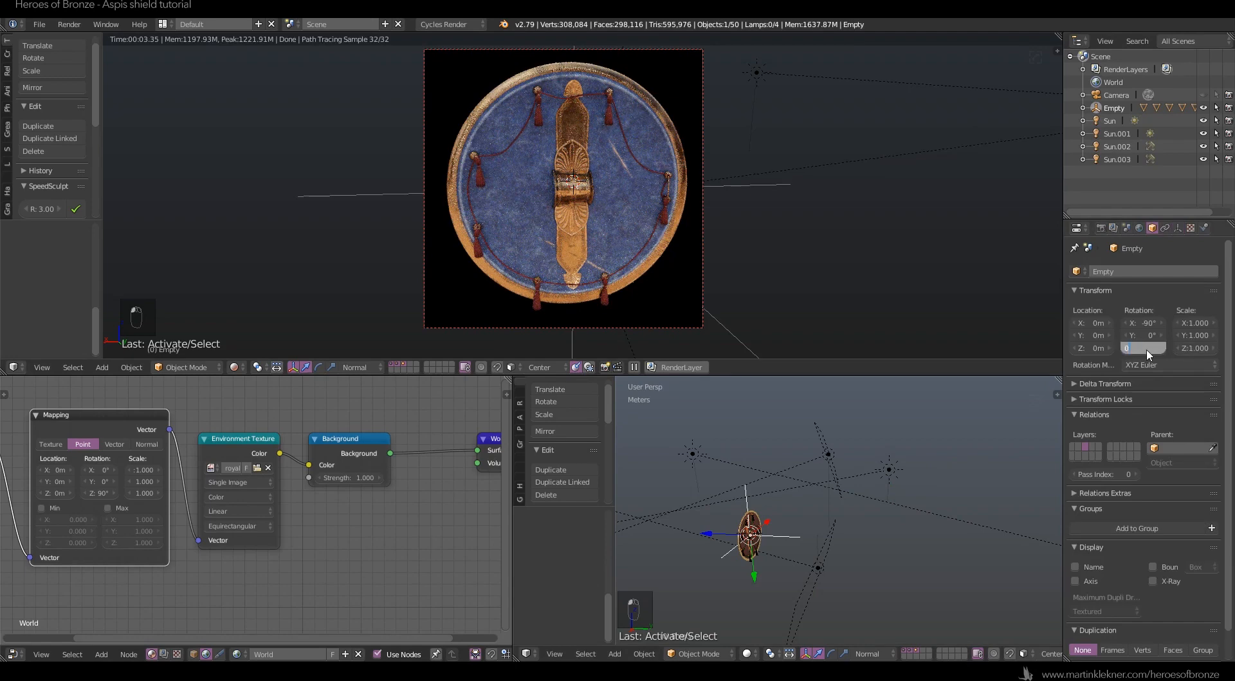
key(Return)
Set the front sun lamp's strength to 2.
click(889, 470)
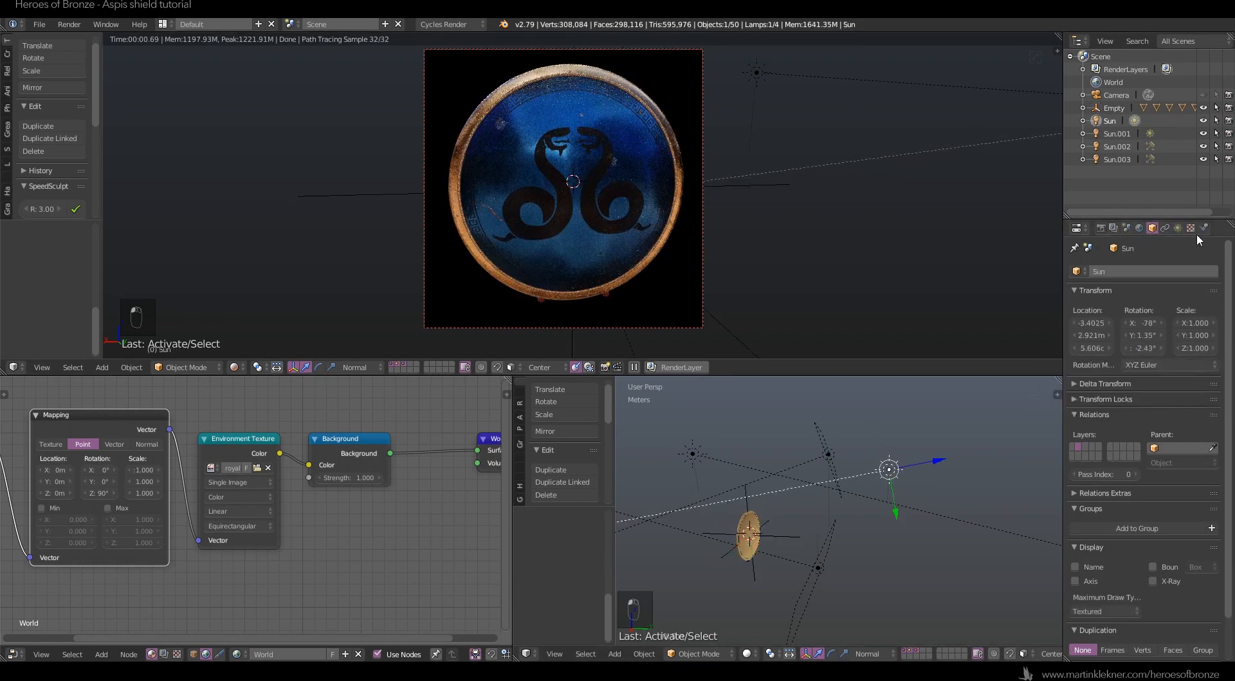
click(1178, 228)
double_click(1180, 448)
key(Return)
double_click(1179, 449)
text(2)
key(Return)
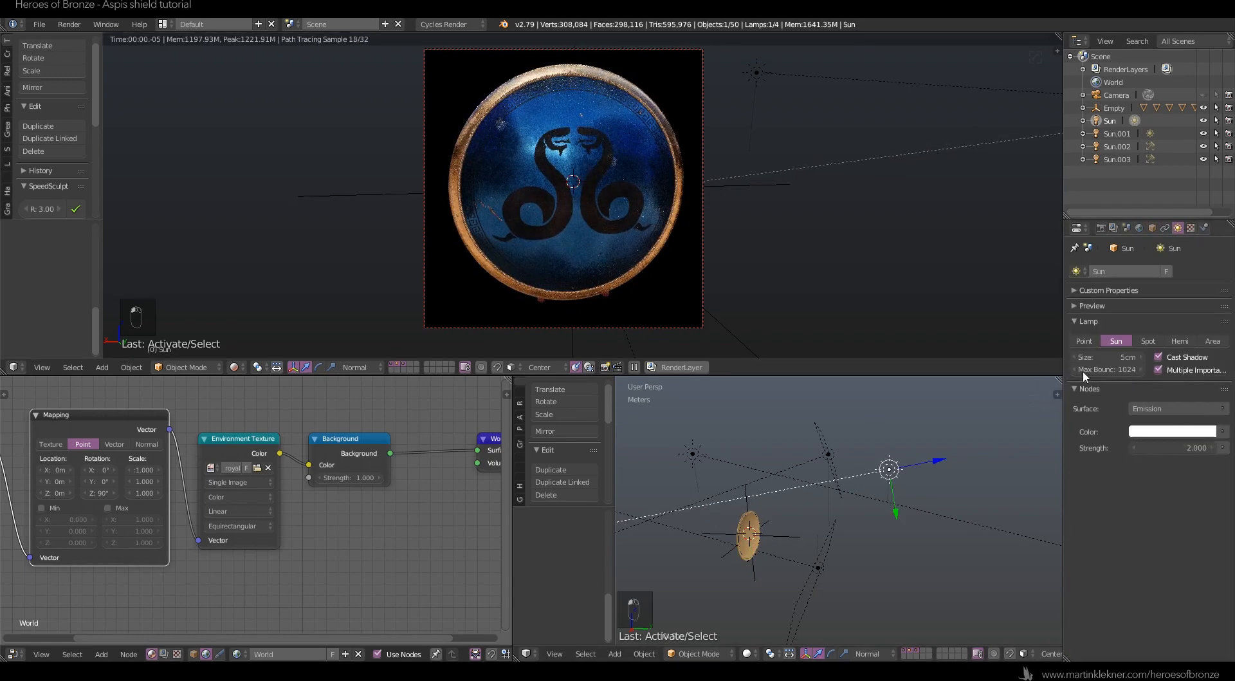
Move the upper area lamp slightly lower and farther out in front of the shield, and deselect it.
right_click(829, 454)
key(g)
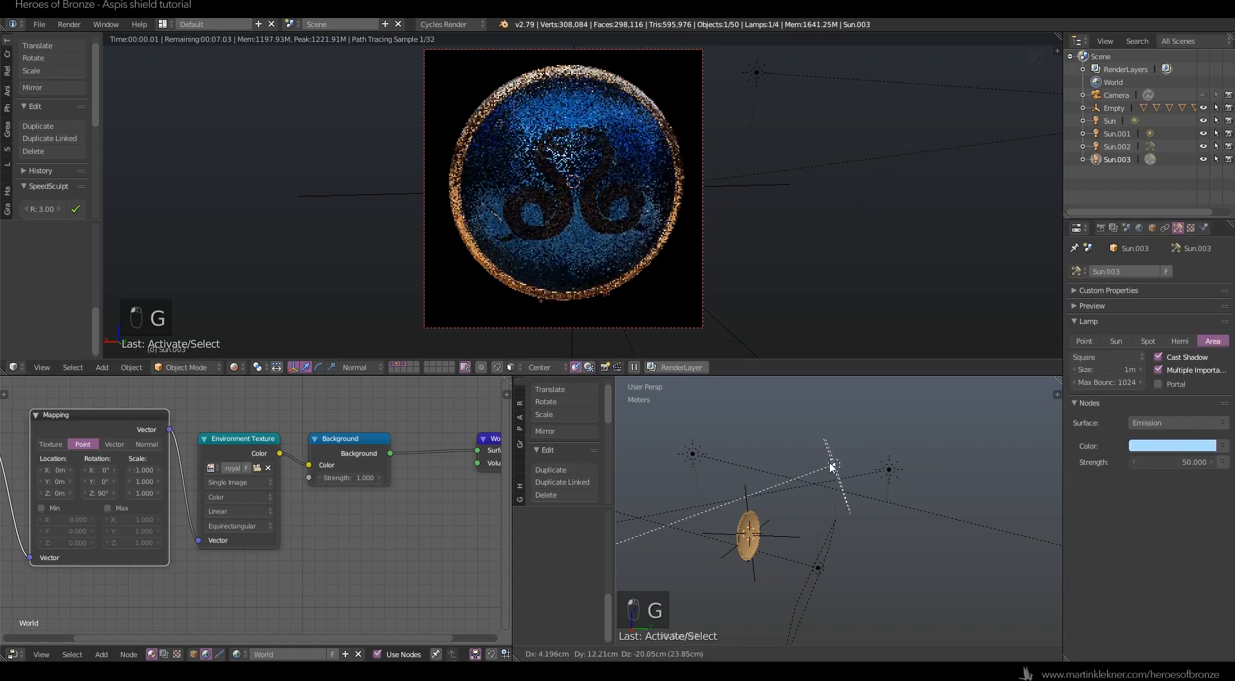
click(833, 467)
key(a)
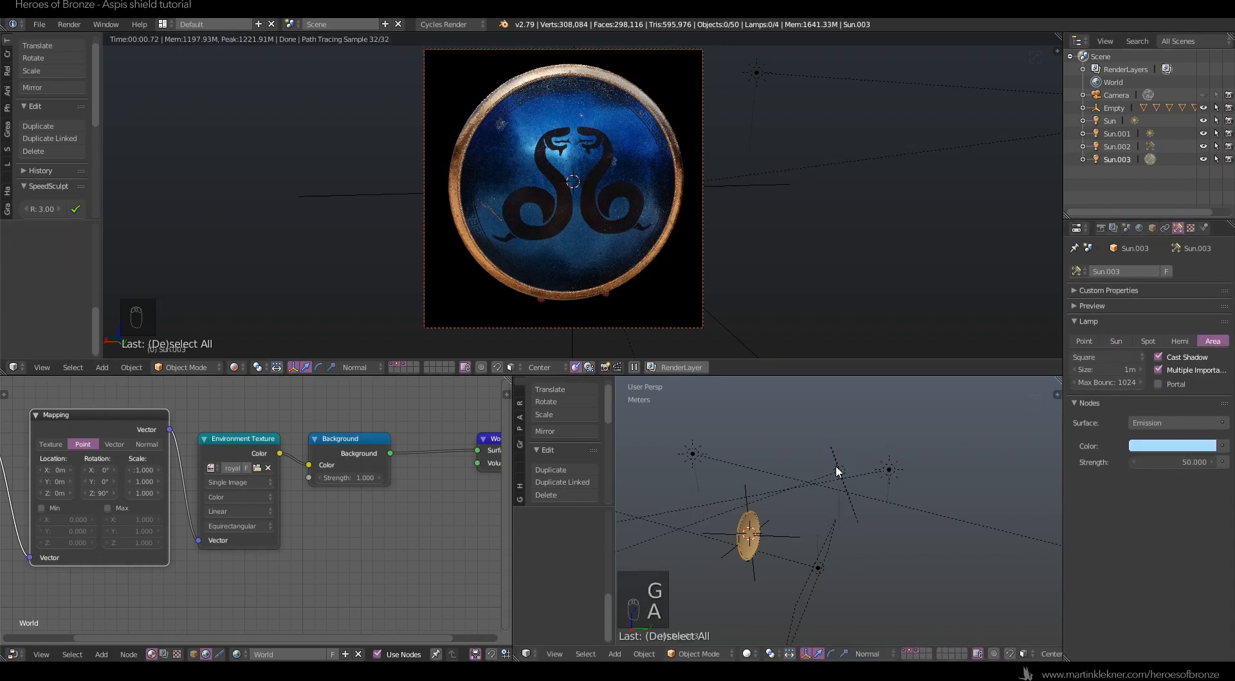
Check the lighting by setting the shield empty's Z rotation to 180°, 90°, -90° and 90°, and return it to 0°.
right_click(747, 486)
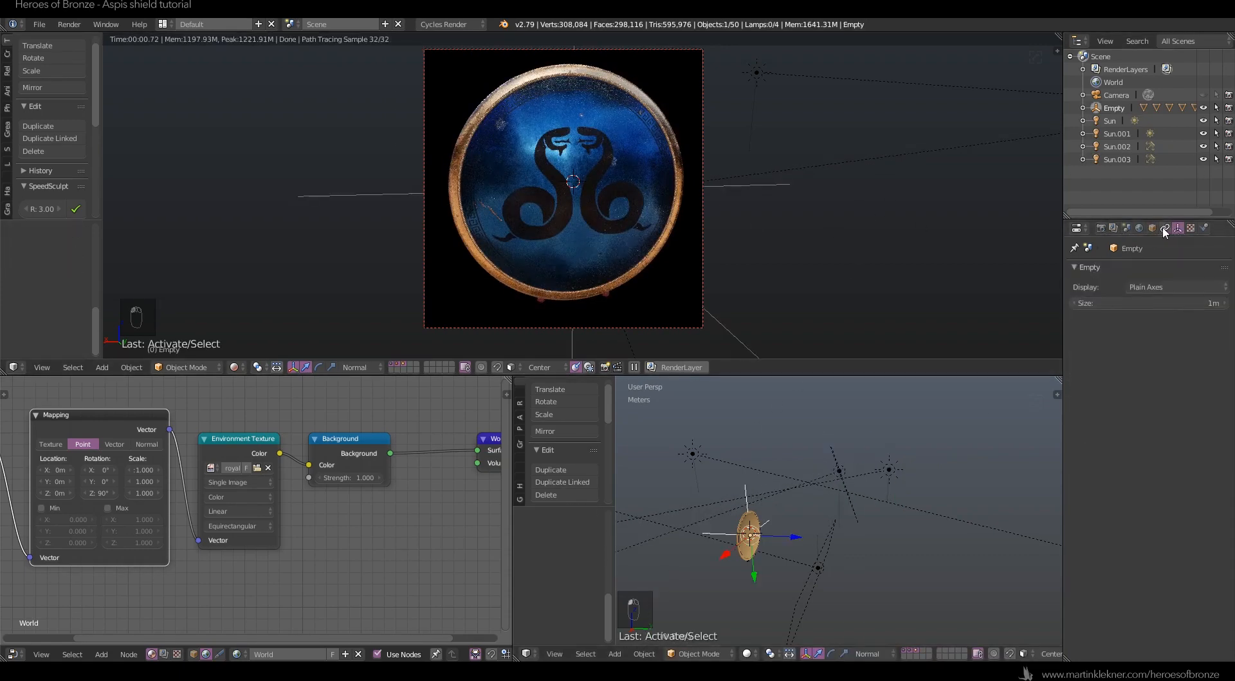
click(1151, 348)
text(180)
key(Return)
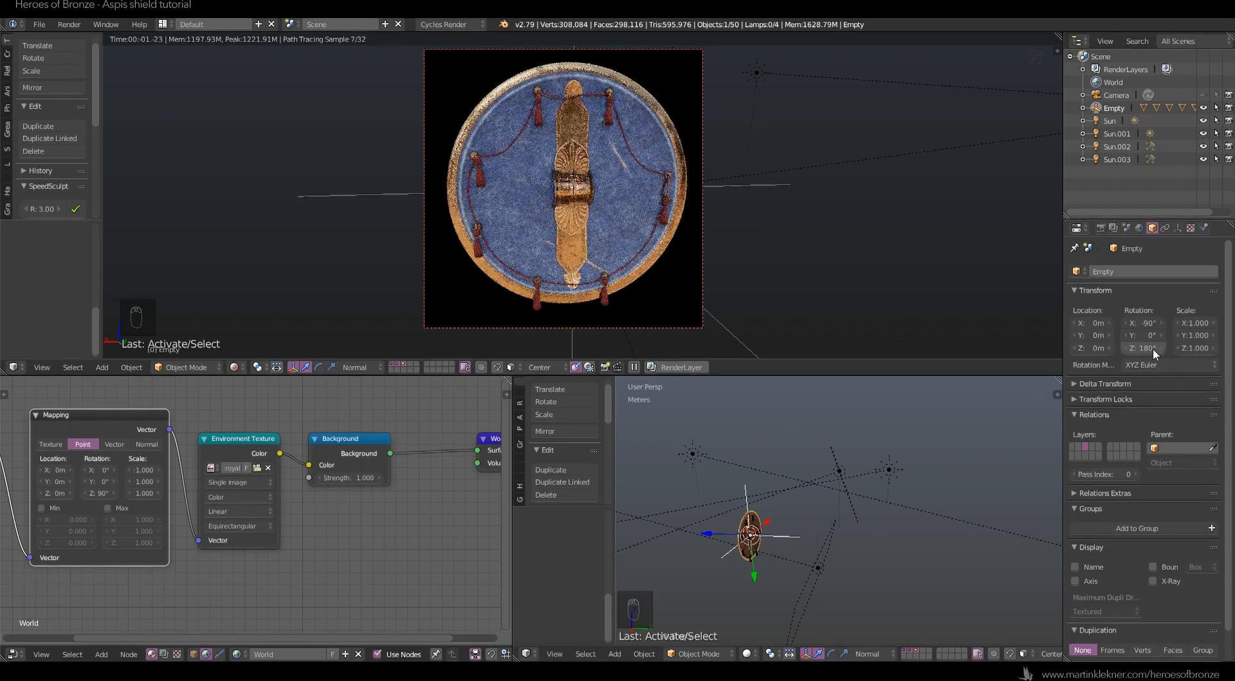
key(Return)
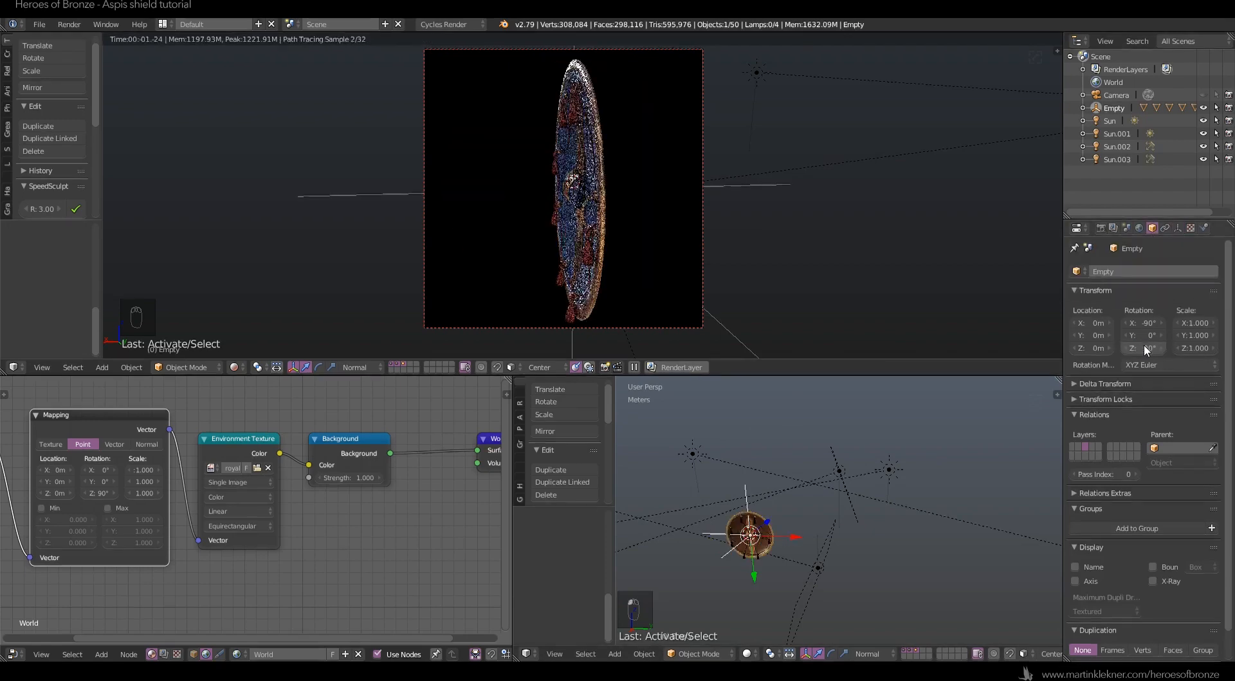
click(1143, 346)
text(-90)
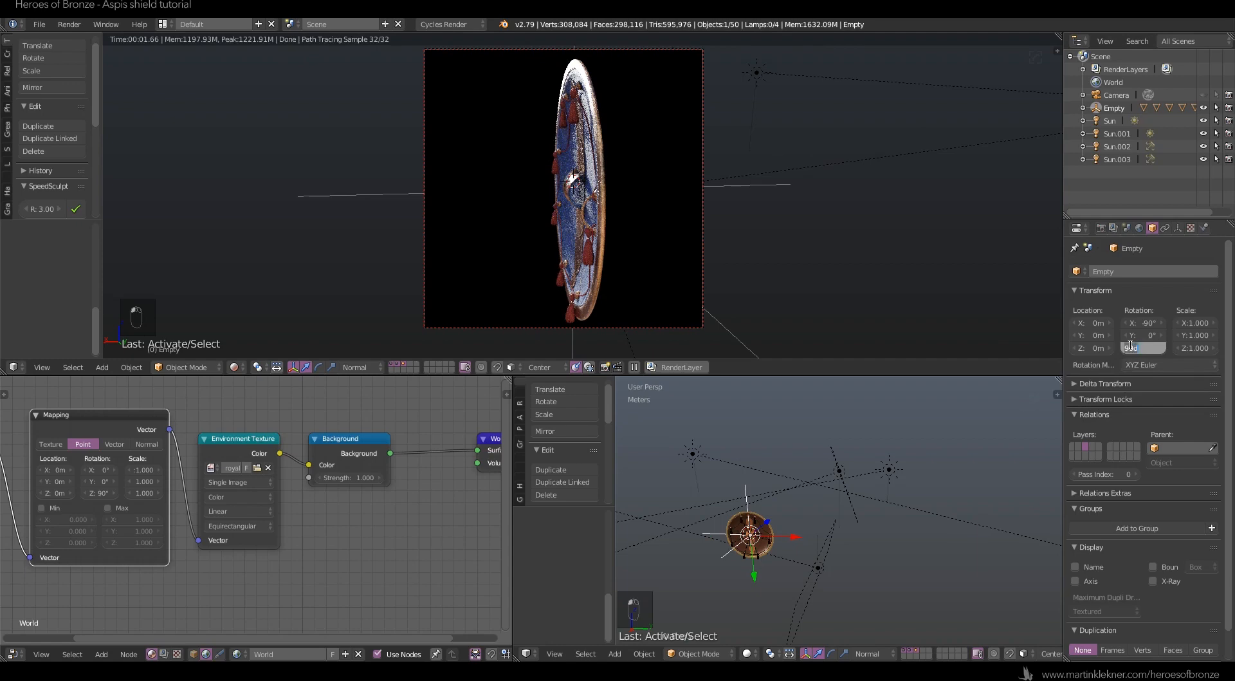
key(Return)
click(1142, 349)
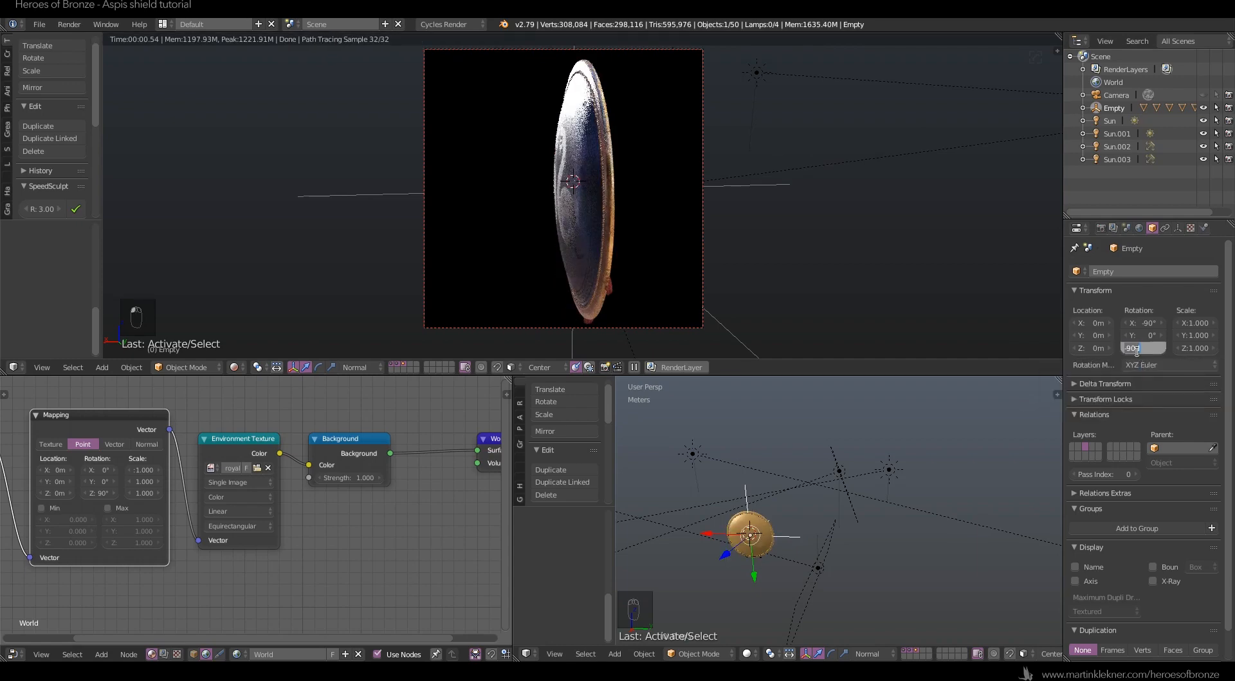
text(90)
key(Return)
click(1149, 348)
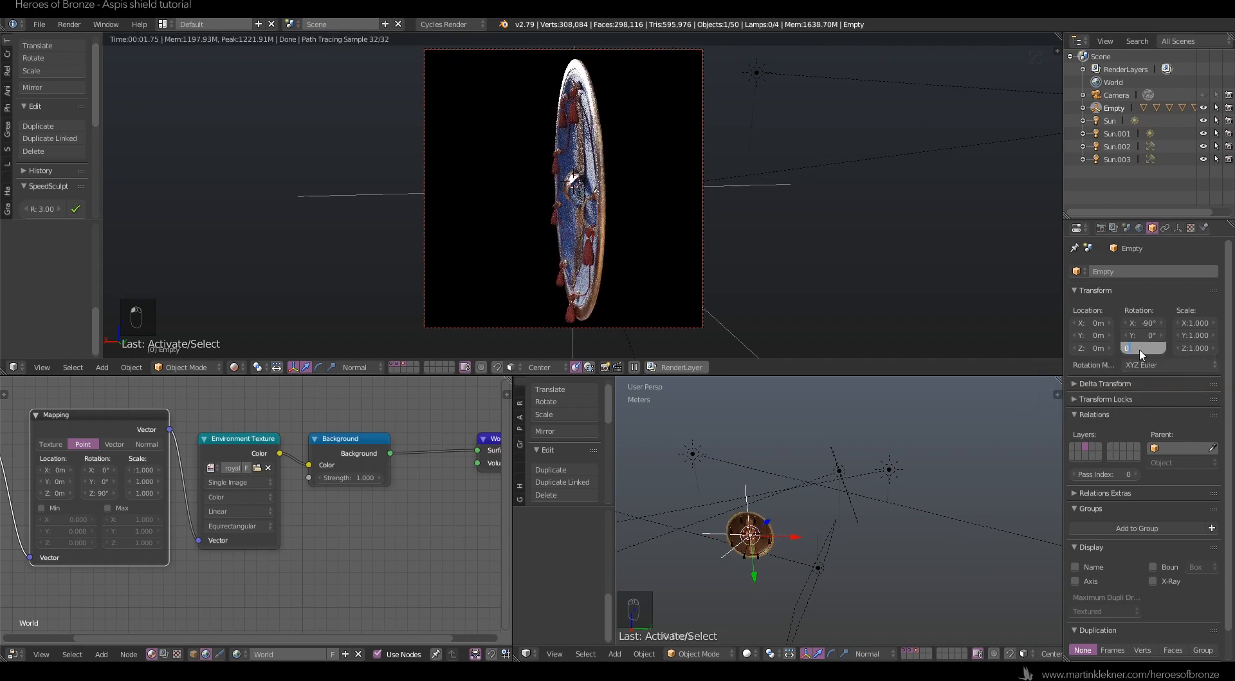
text(0)
key(Return)
Delete the sun lamp behind the shield.
right_click(696, 455)
key(Delete)
click(719, 463)
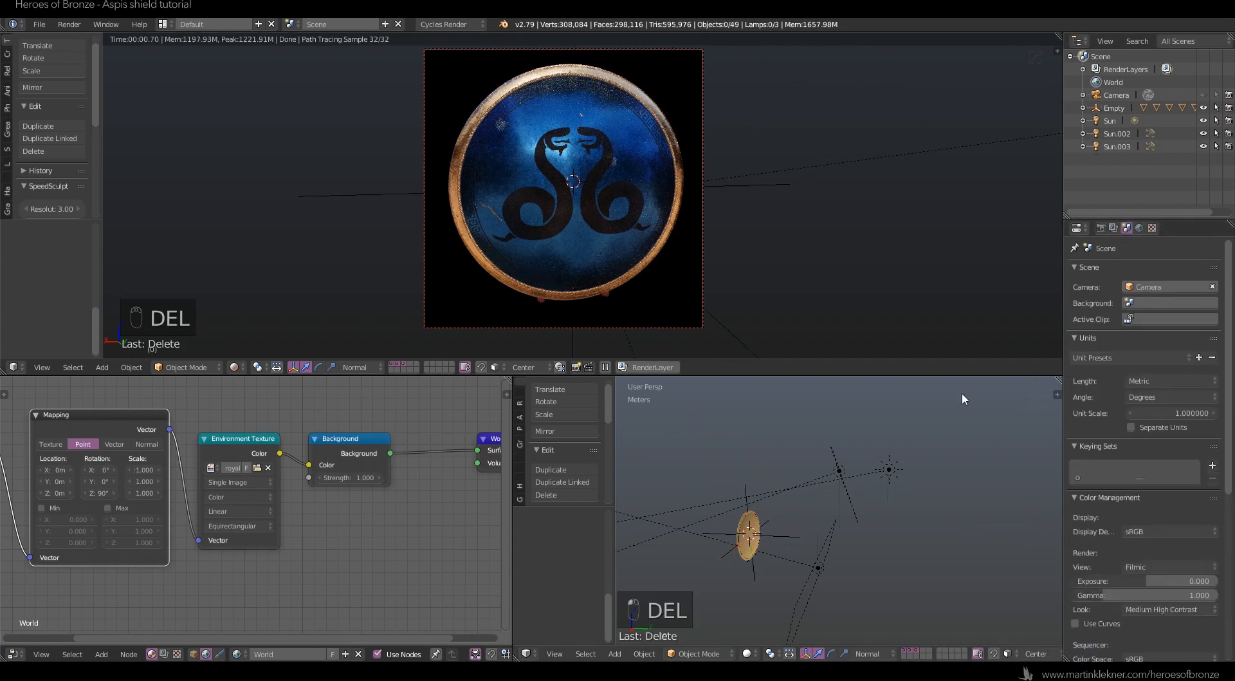
Set the shield empty's display size to 2 m and its Z rotation to 180°.
right_click(741, 477)
click(1182, 230)
click(1151, 301)
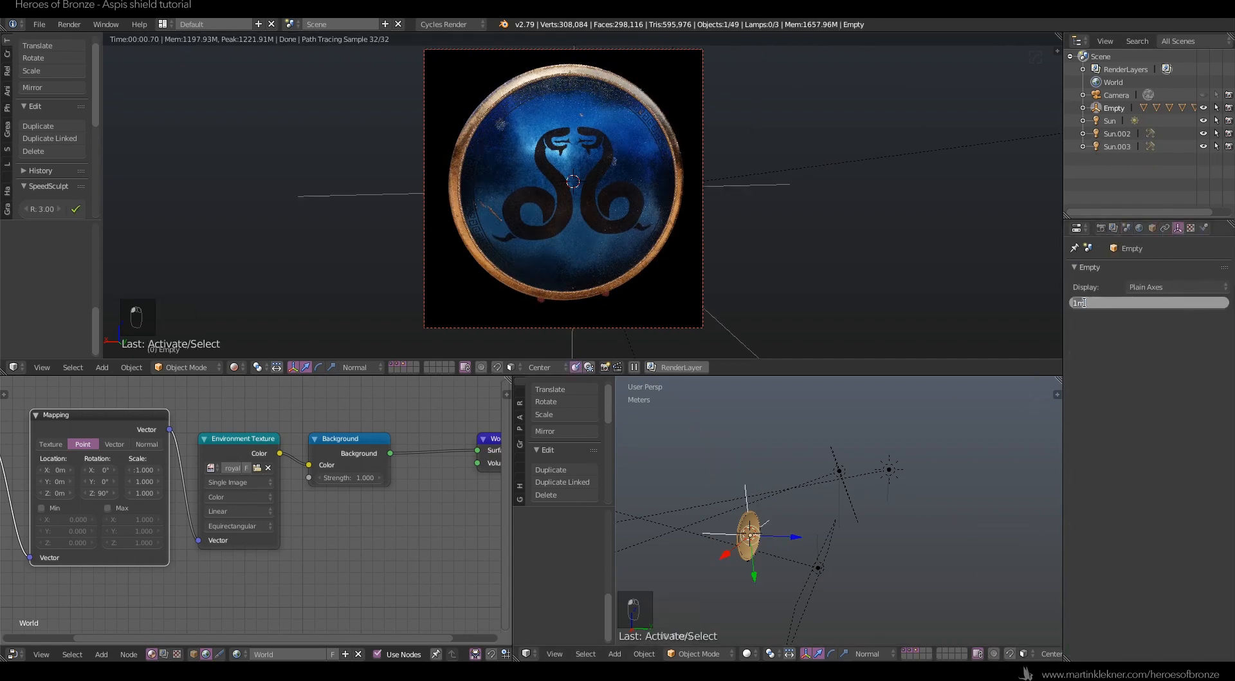
text(2)
key(Return)
click(1153, 229)
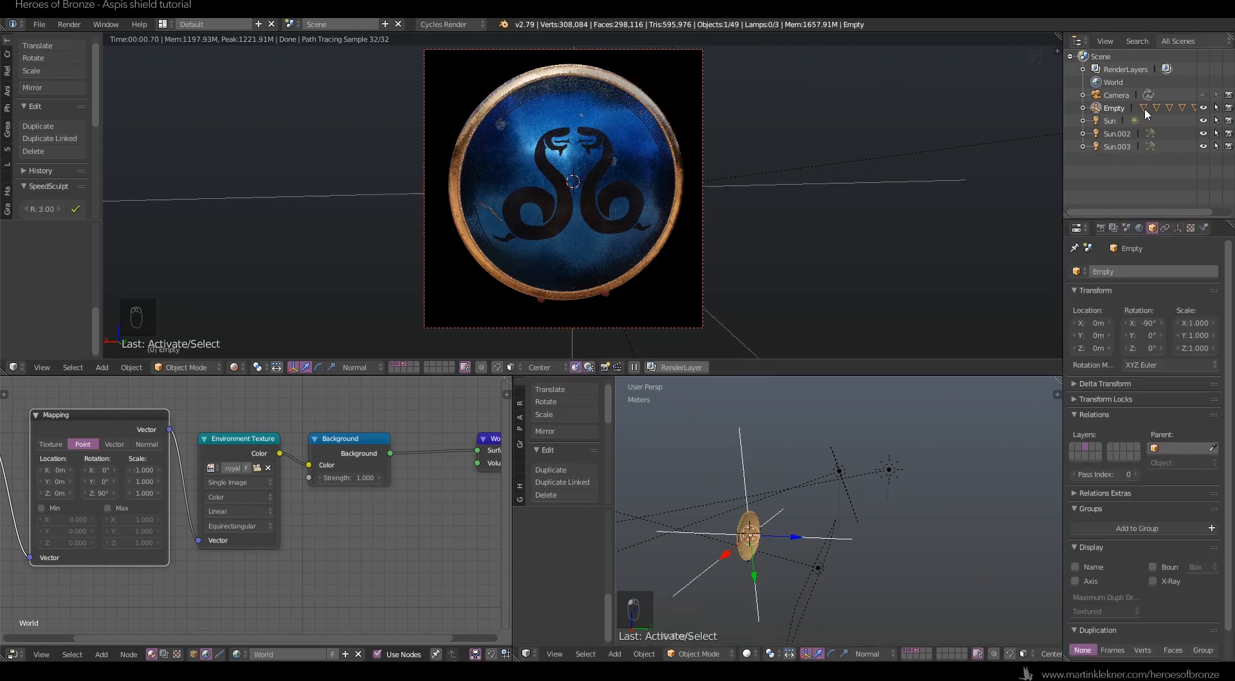
text(0)
key(Return)
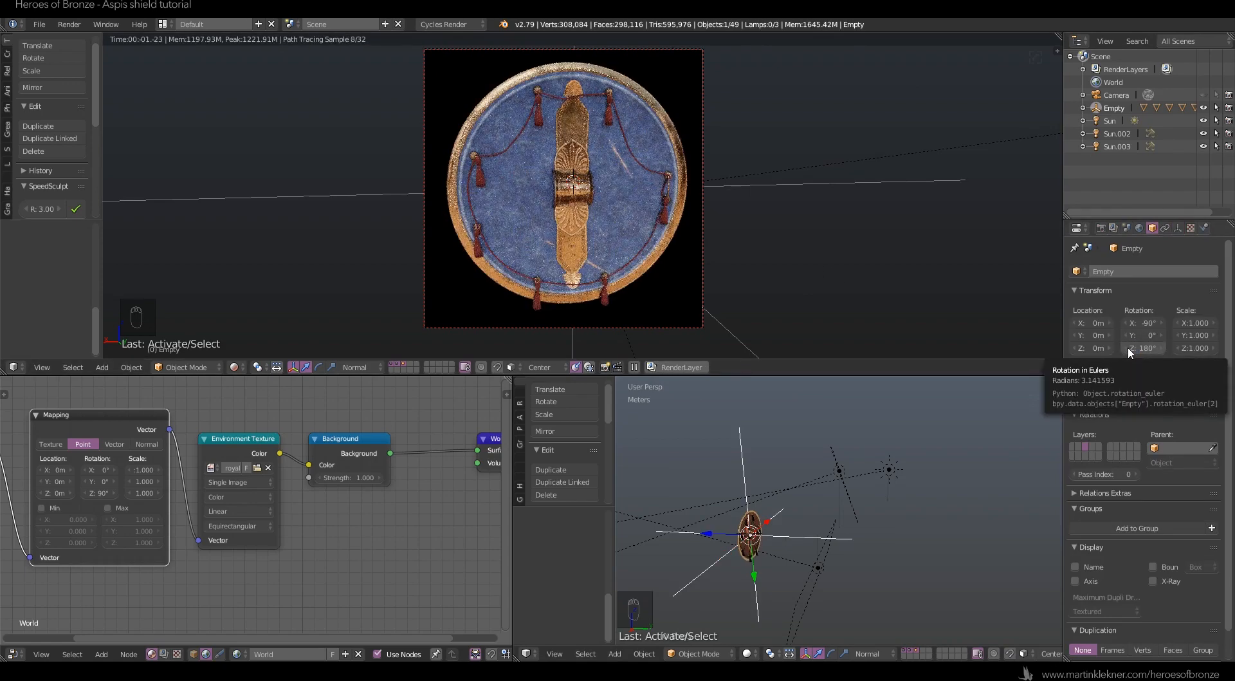
Set the front sun lamp's strength to 1.
right_click(886, 473)
click(1178, 228)
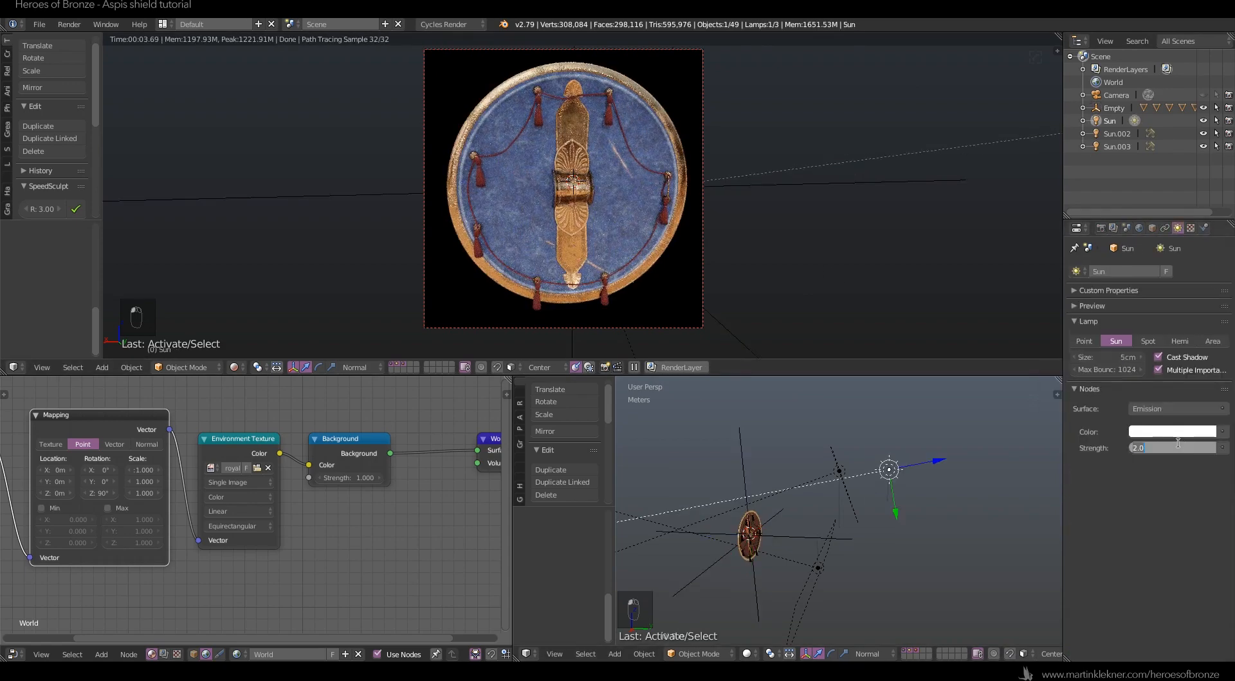
key(Return)
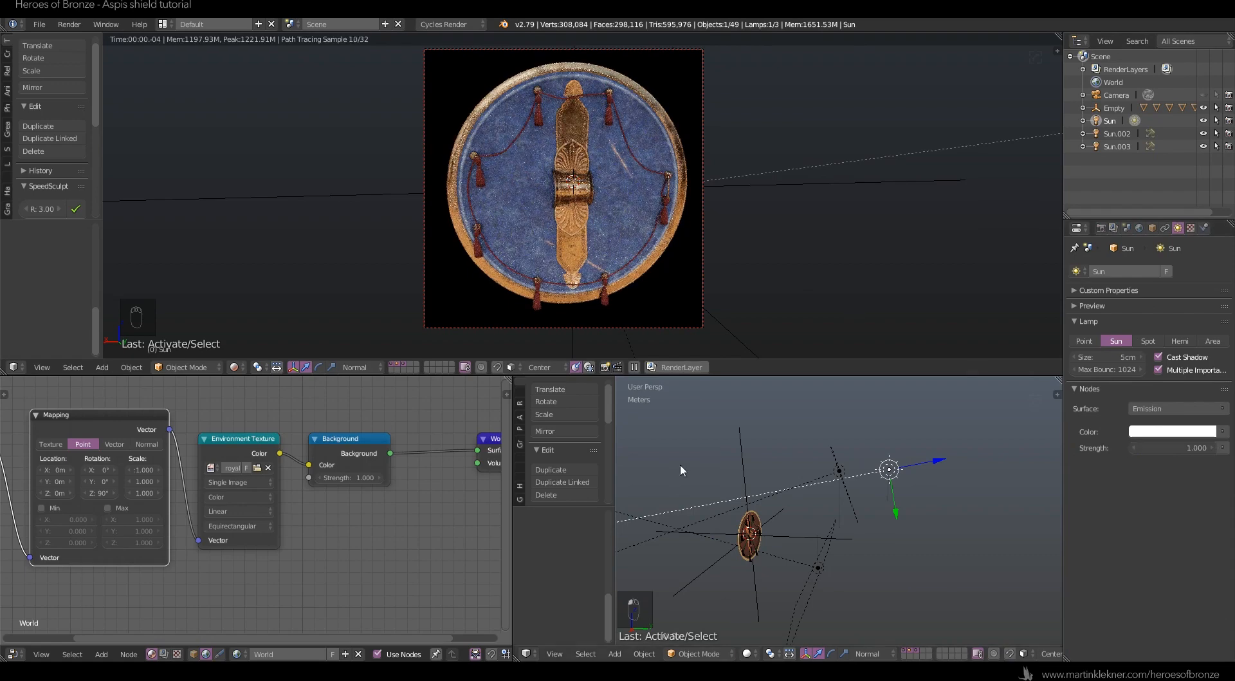
Undo the last two actions and set the shield empty's Z rotation to 0°.
key(ctrl+z)
key(ctrl+z)
click(1150, 348)
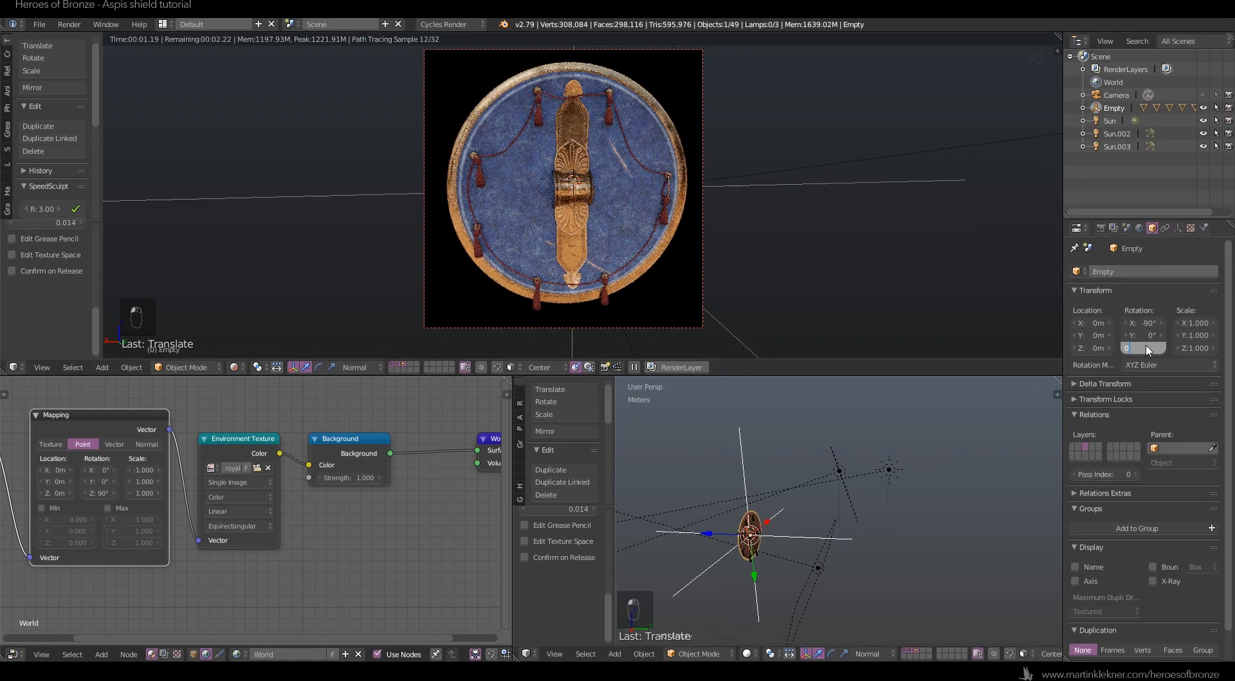
text(0)
key(Return)
Change the front sun lamp to a Point lamp with strength 200 and reposition it in front of the shield.
right_click(890, 471)
click(1178, 228)
click(1084, 341)
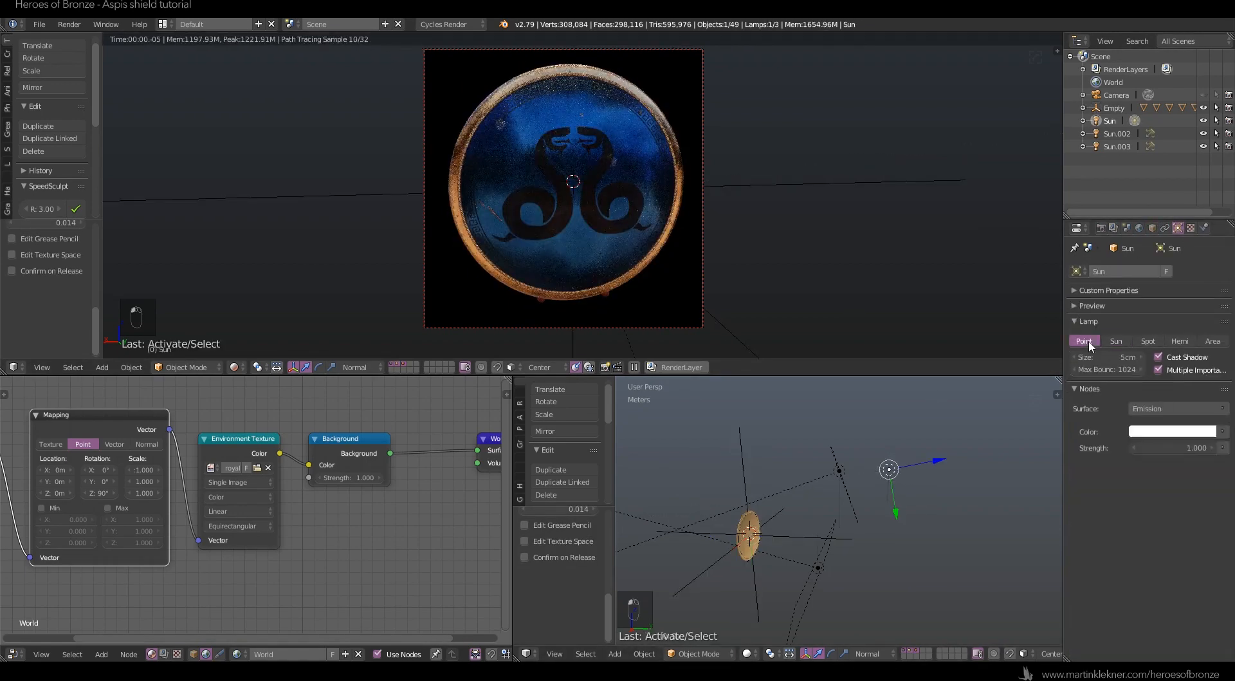
click(1177, 448)
text(200)
key(Return)
middle_drag(937, 530, 859, 524)
drag(850, 523, 823, 518)
mouse_move(858, 555)
mouse_down()
mouse_move(857, 527)
mouse_move(784, 507)
mouse_move(808, 503)
mouse_move(860, 552)
mouse_up()
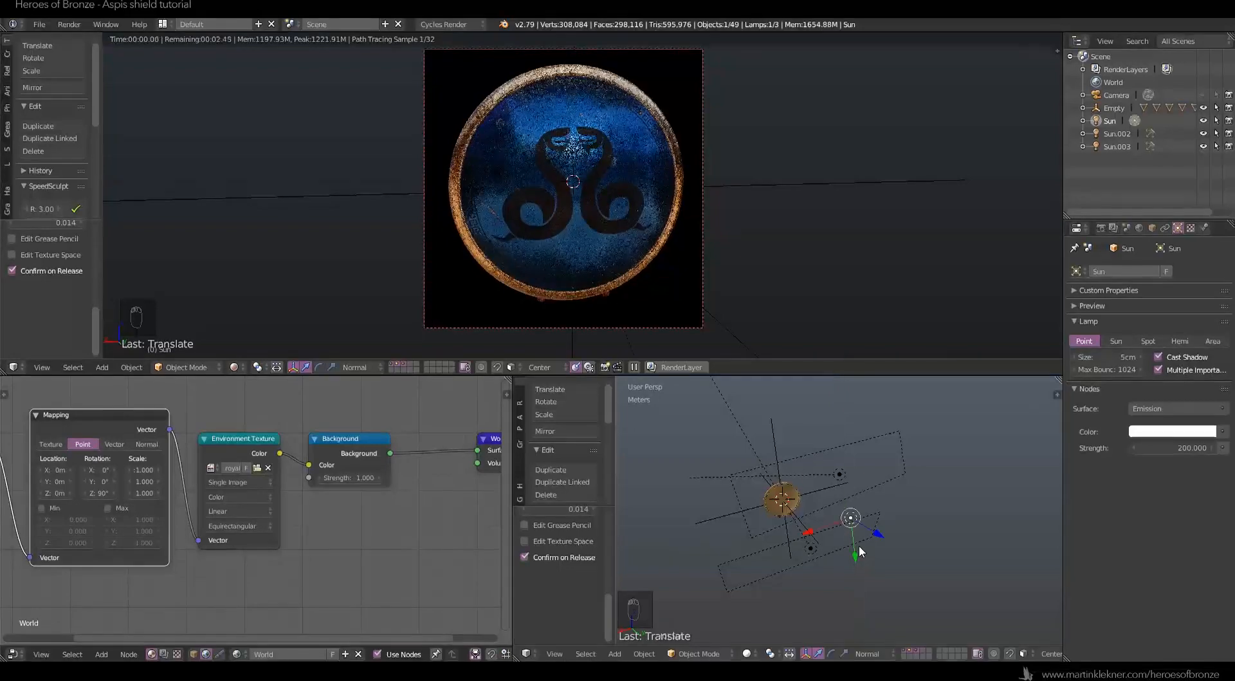
Set the shield empty's Z rotation to 45° and reset the environment mapping's Z rotation to 0°.
right_click(800, 484)
key(Return)
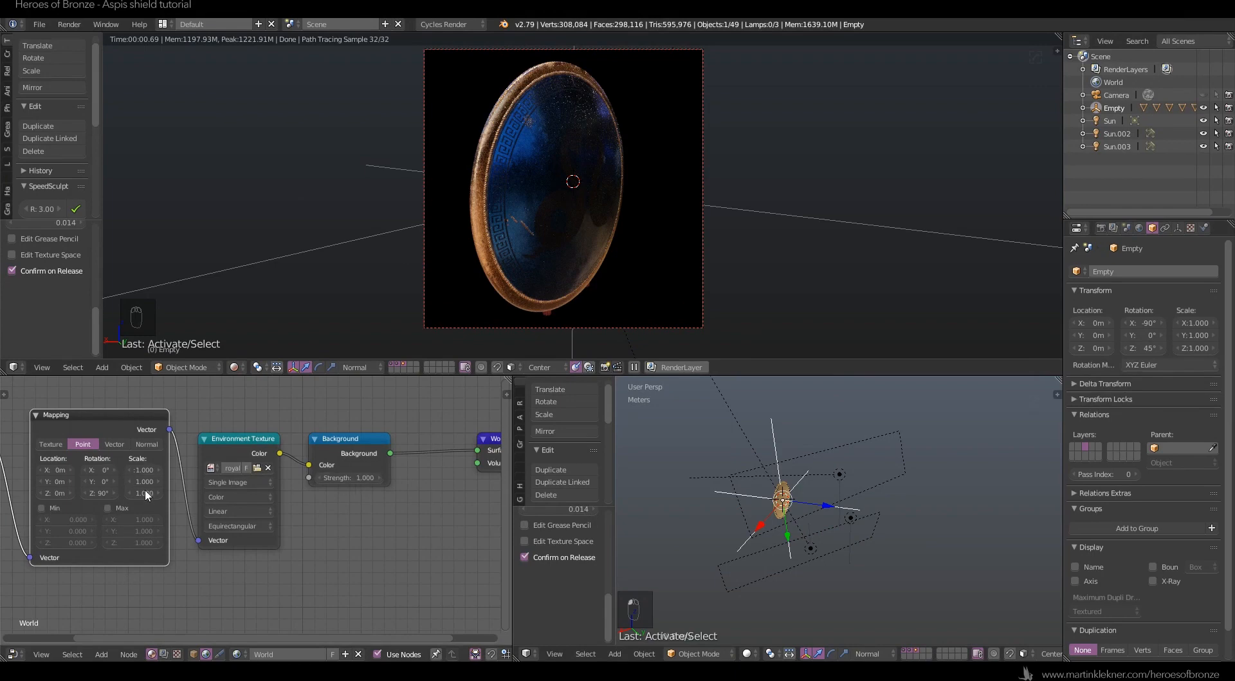
key(BackSpace)
Check the shield at Z rotations of 90° and -45°, and return its empty to 0°.
key(Return)
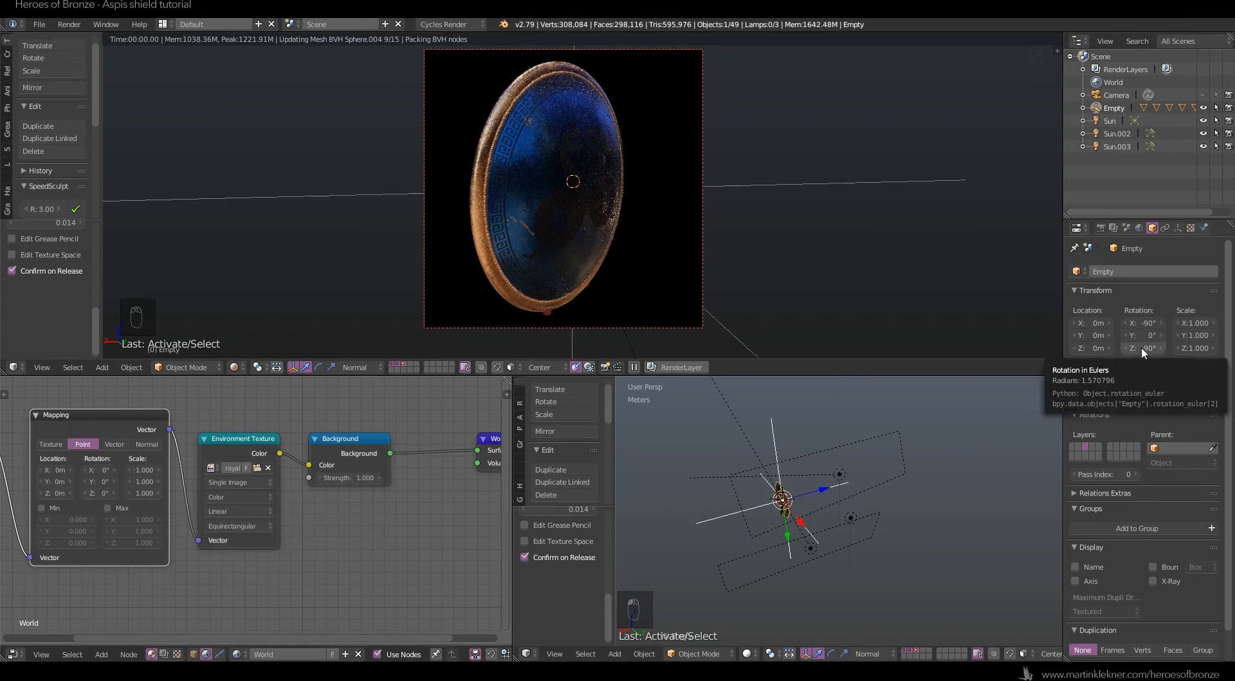
click(1142, 347)
text(-45)
key(Return)
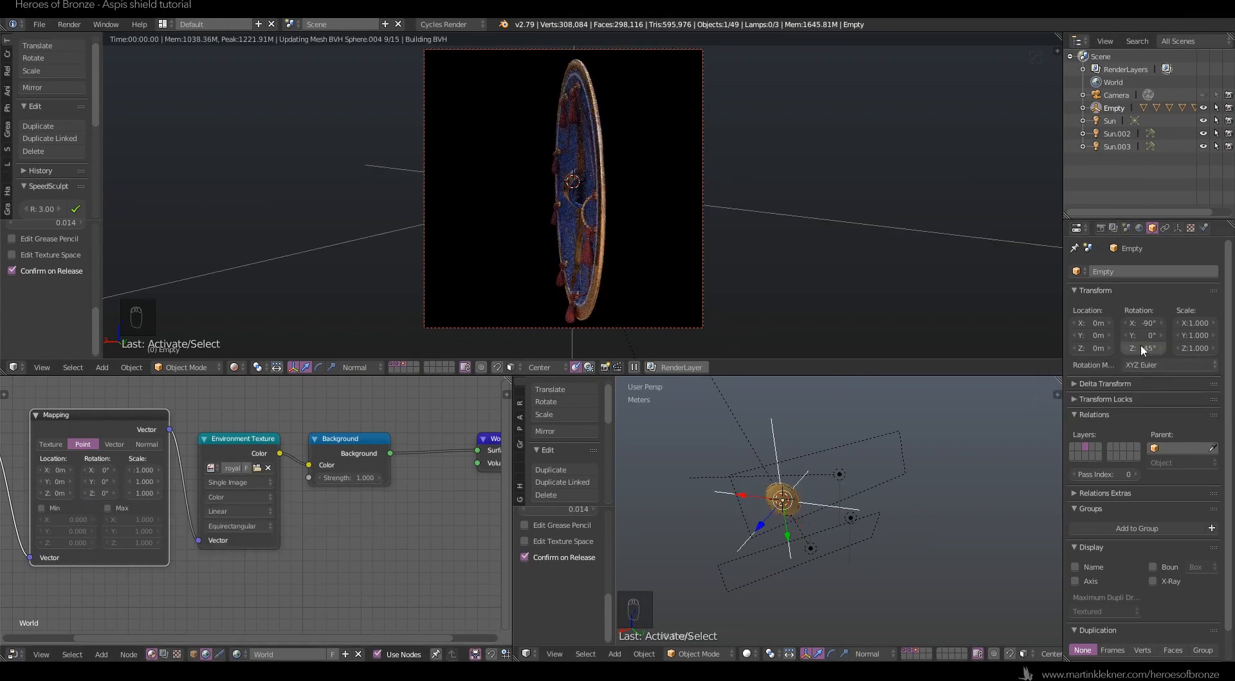
click(1148, 346)
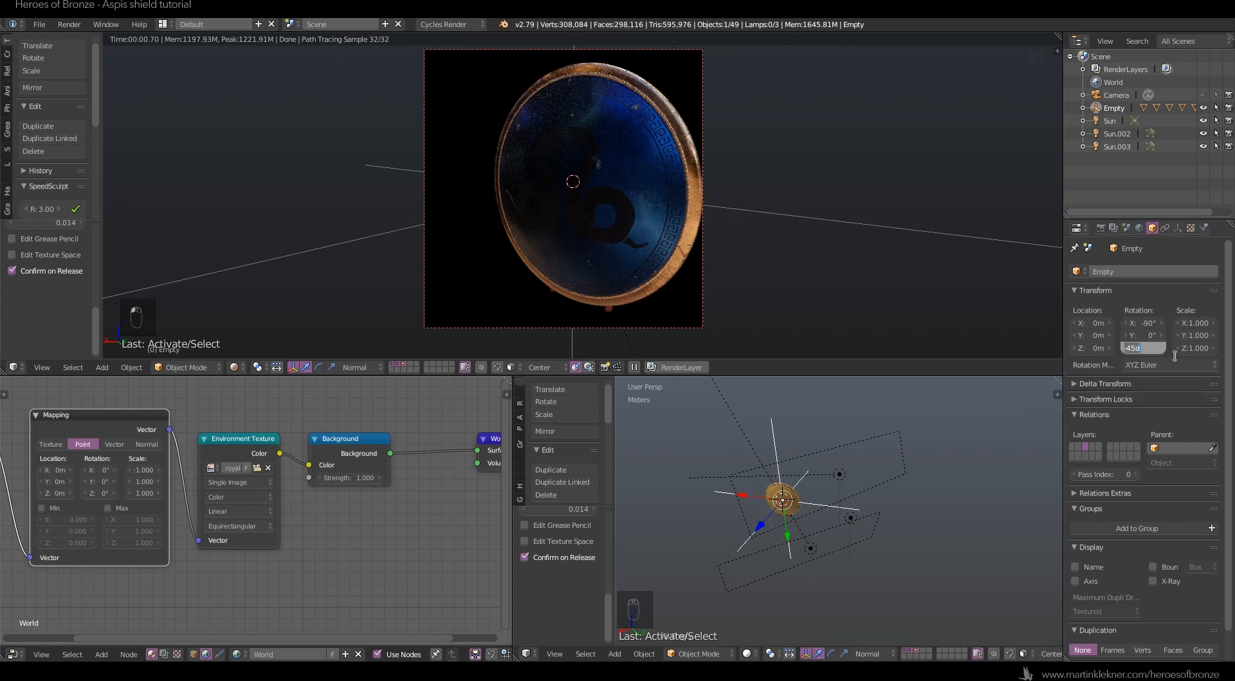
text(0)
key(Return)
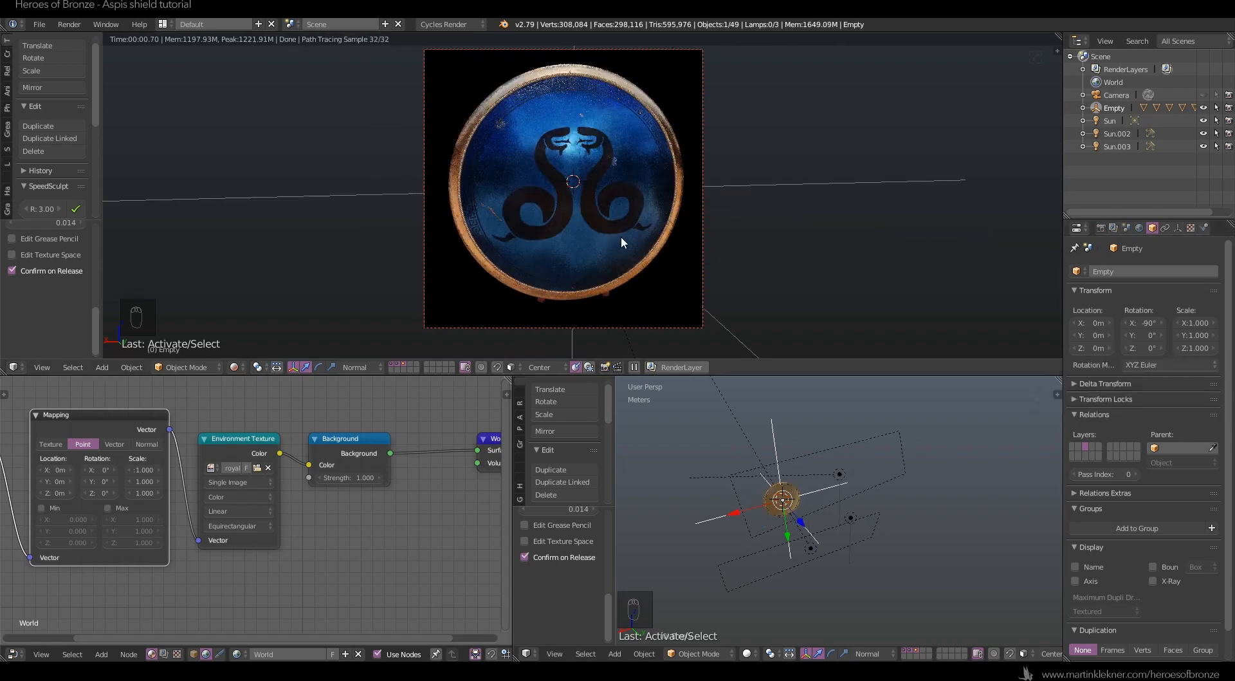
Set the world background's strength to 2.
click(1139, 228)
click(364, 477)
text(2)
key(Return)
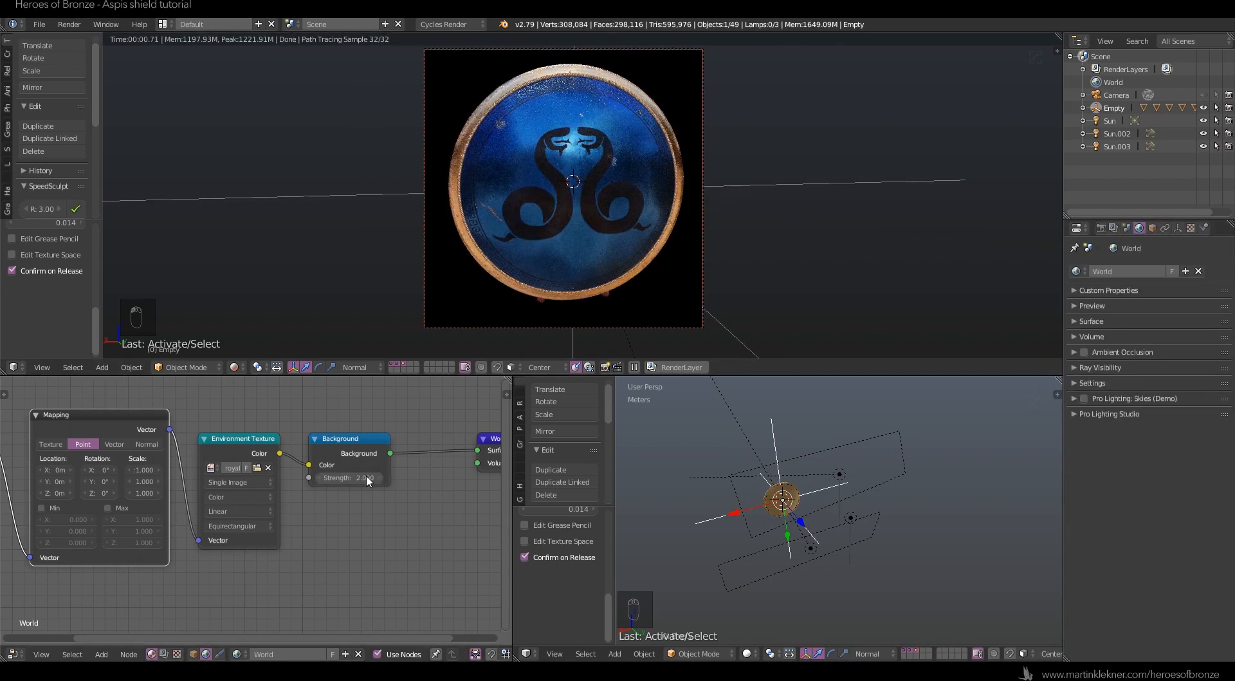
Rotate the shield empty freely about the global Z axis several times to check the lighting from different angles.
key(r)
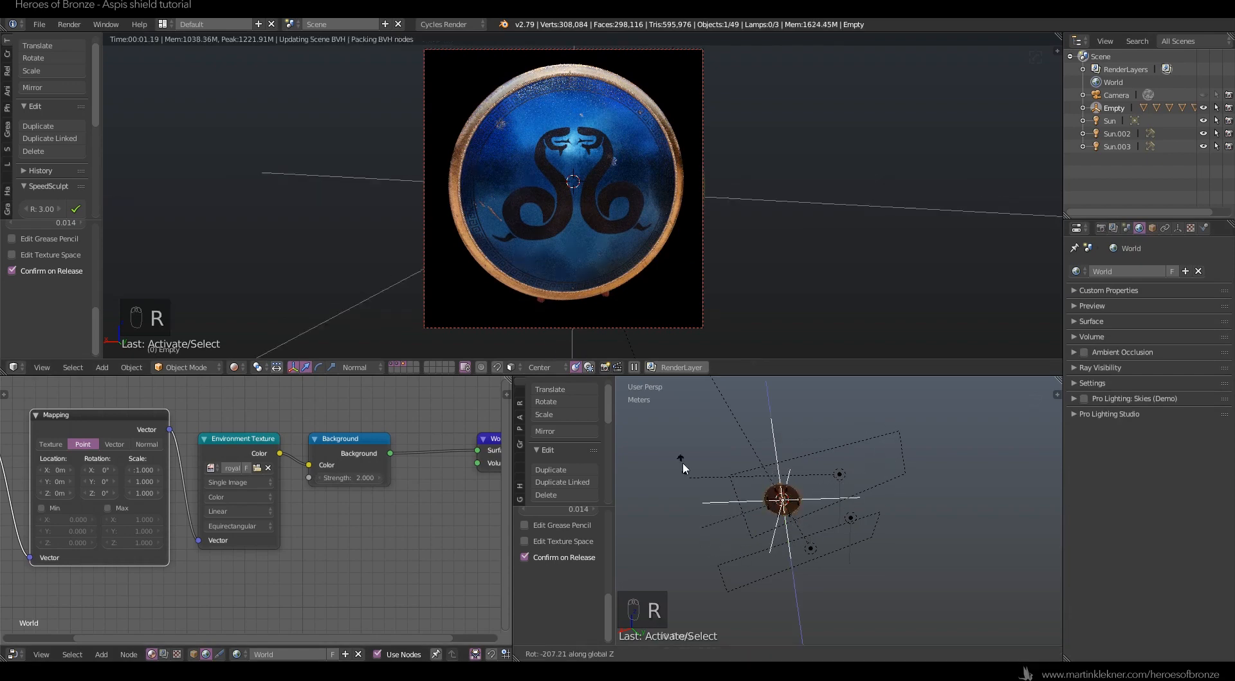
click(674, 477)
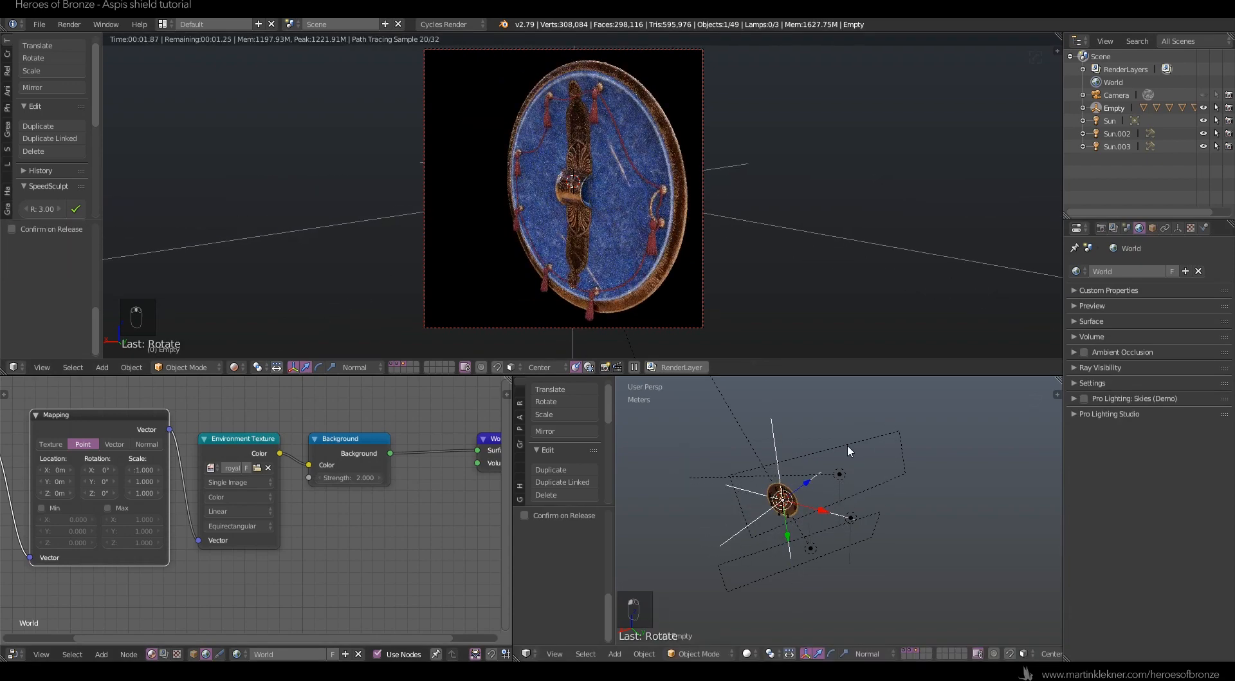
key(r)
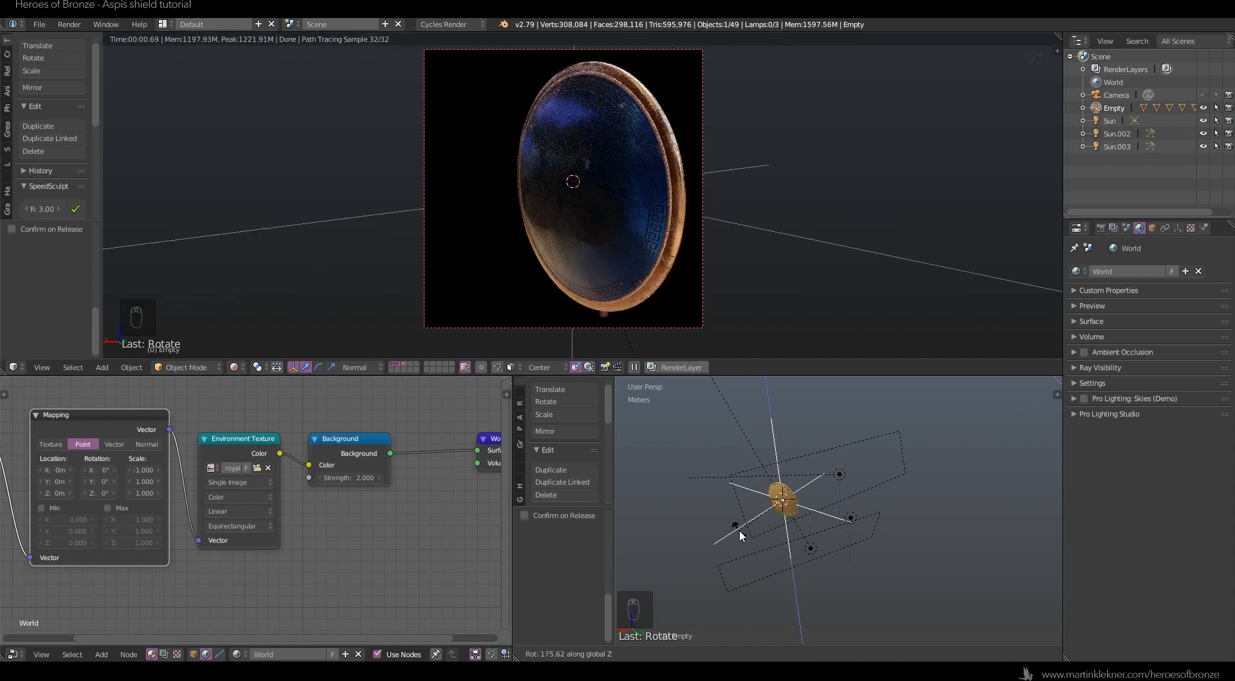
click(853, 501)
key(r)
key(z)
click(890, 476)
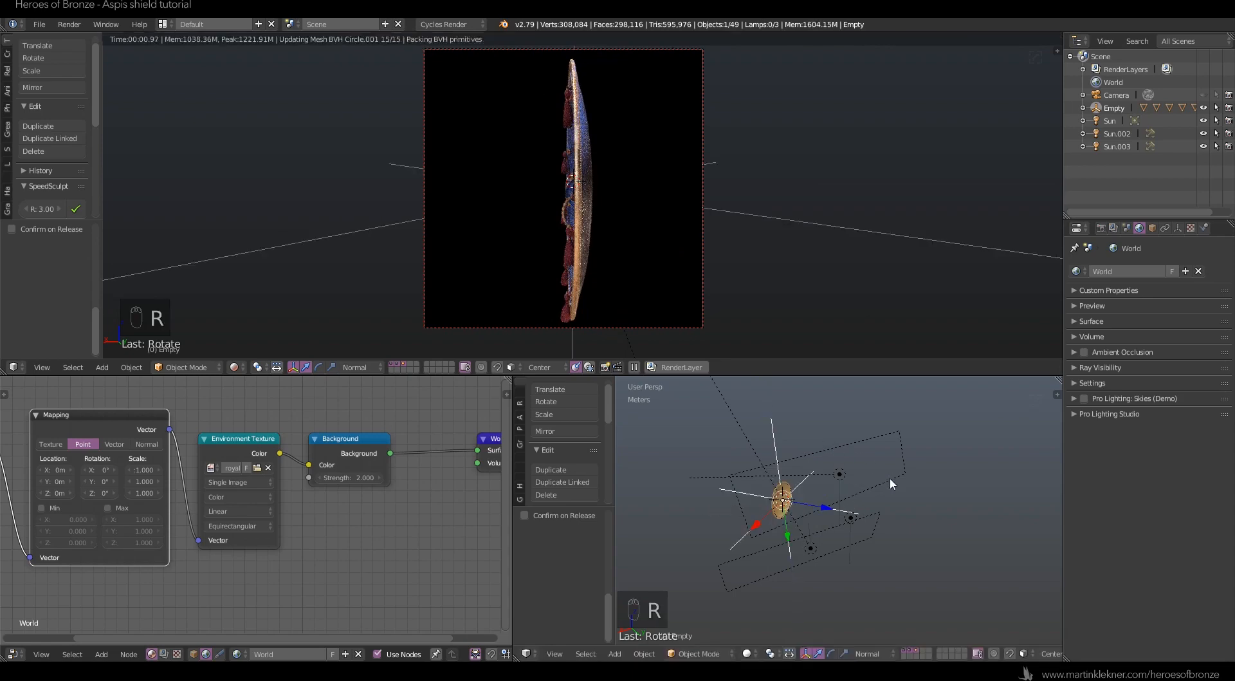
Try the environment mapping's X rotation at 90° and 180°.
double_click(98, 469)
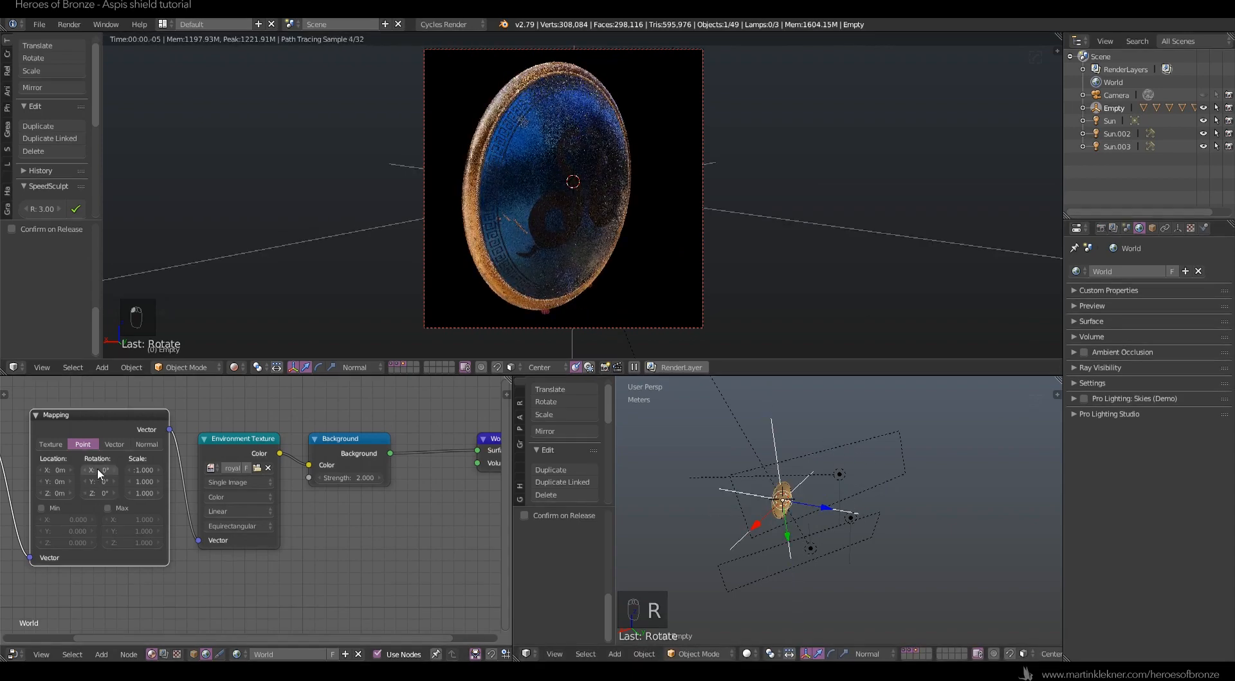
text(90)
key(Return)
double_click(102, 469)
text(180)
key(Return)
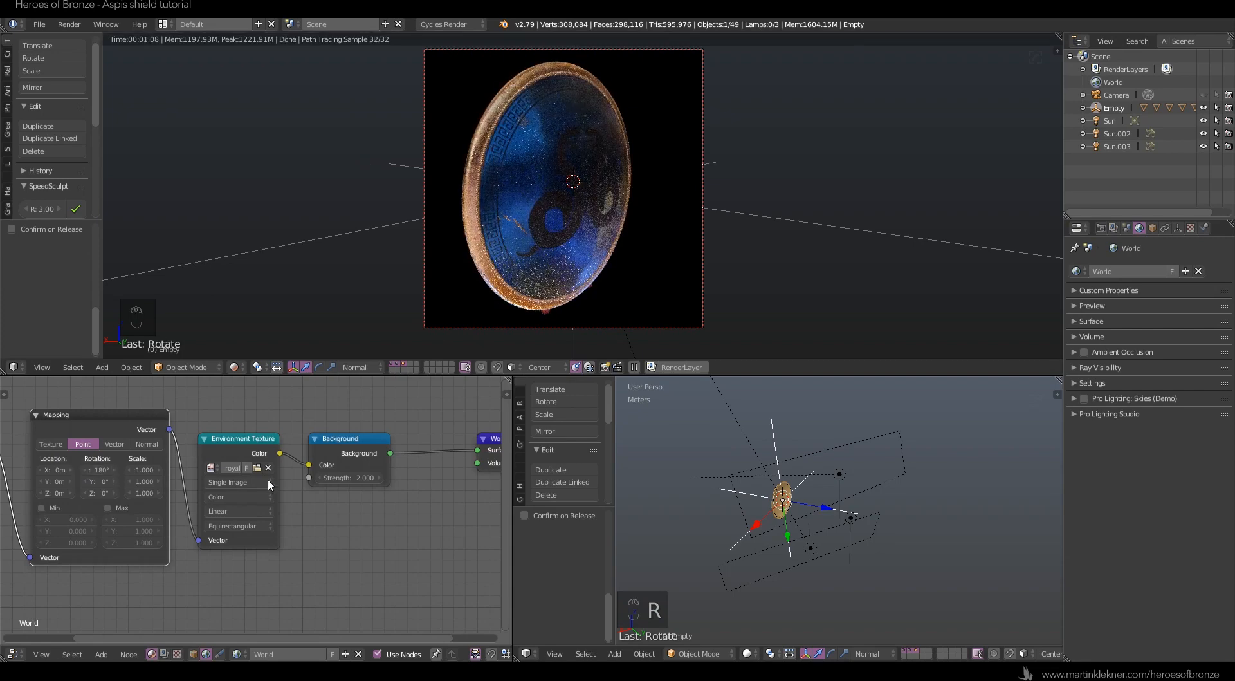
Replace the world's environment texture with the OpenfootageNET_SINOS HAFEN01_low.hdr image from the HDRI_environments folder.
middle_drag(267, 477, 417, 459)
click(420, 458)
click(219, 33)
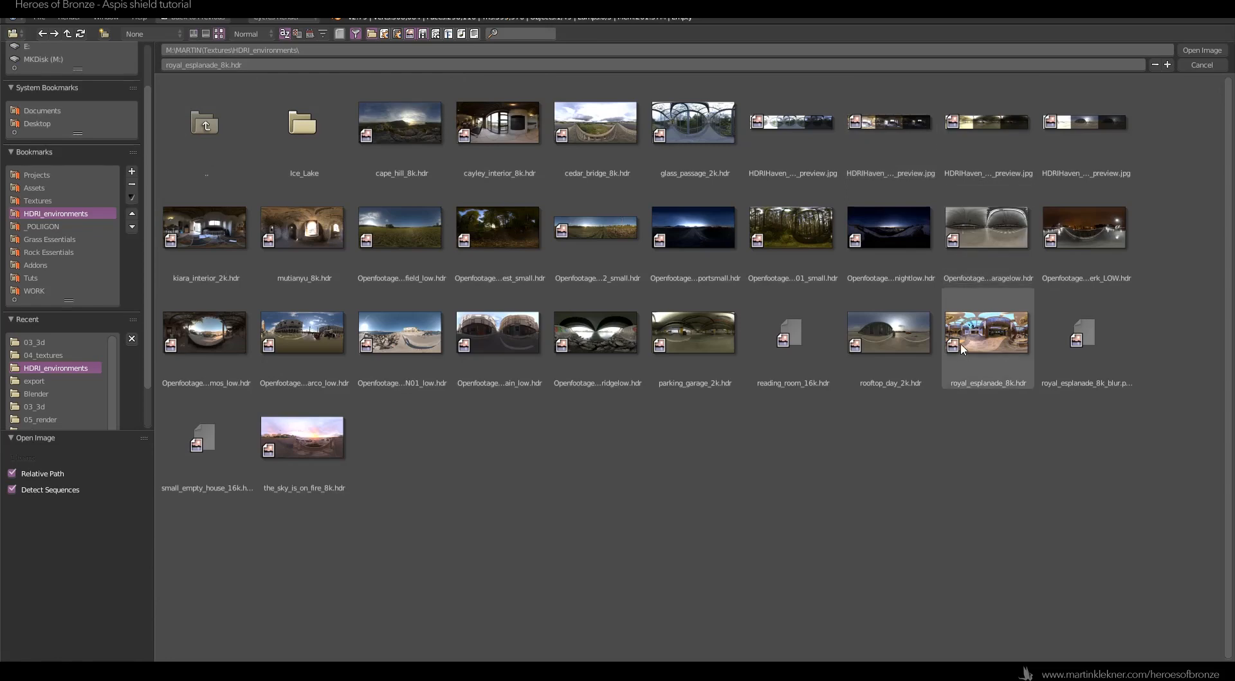
click(889, 332)
click(400, 332)
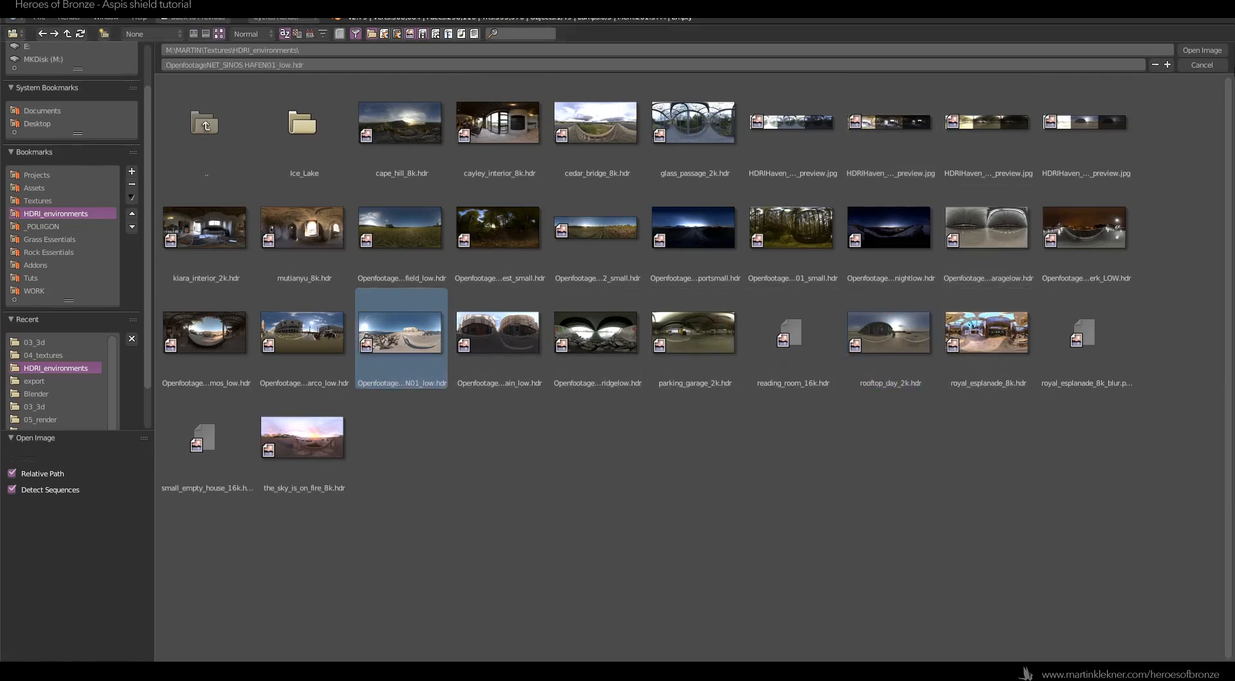
double_click(417, 346)
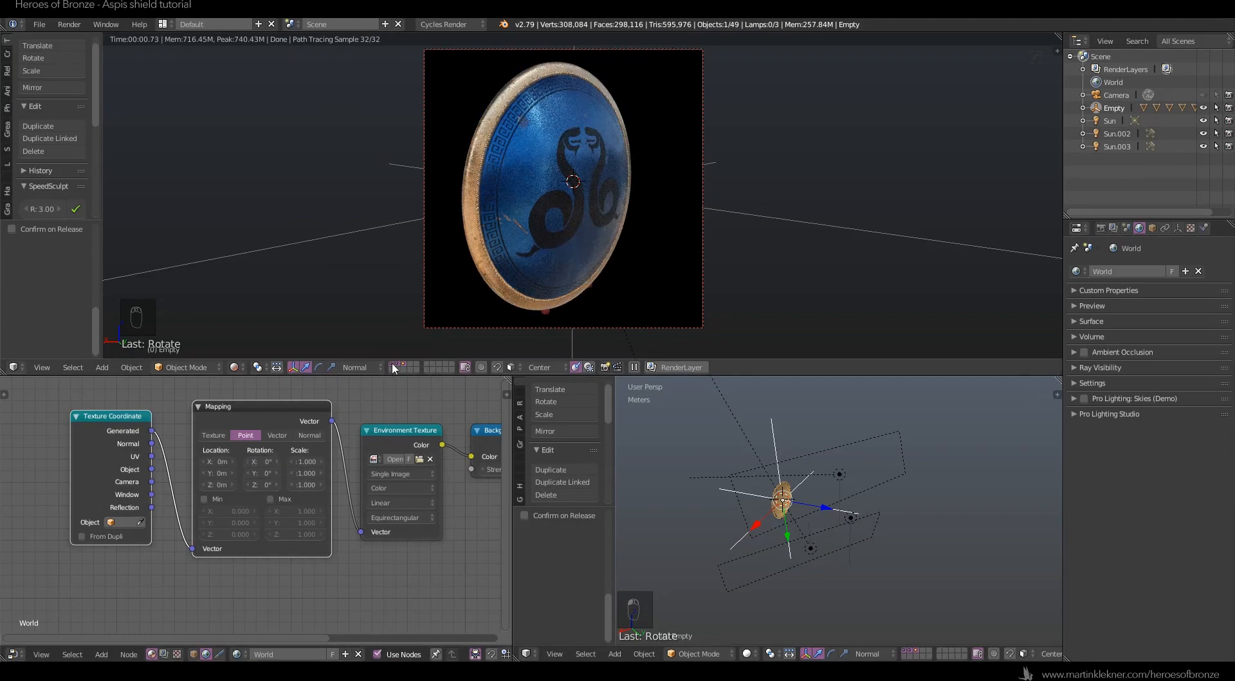
Create a Sun lamp from a duplicate of an area lamp and rotate it to shine toward the shield.
scroll(831, 506, down, 2)
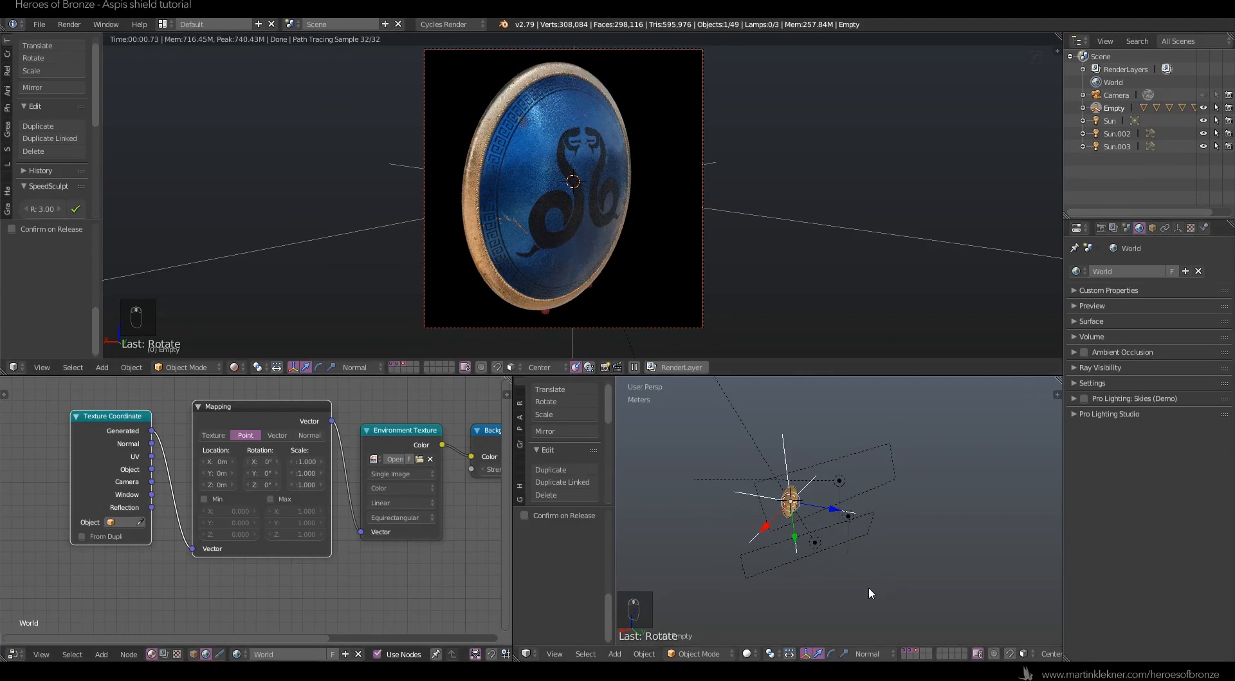
middle_drag(868, 593, 828, 566)
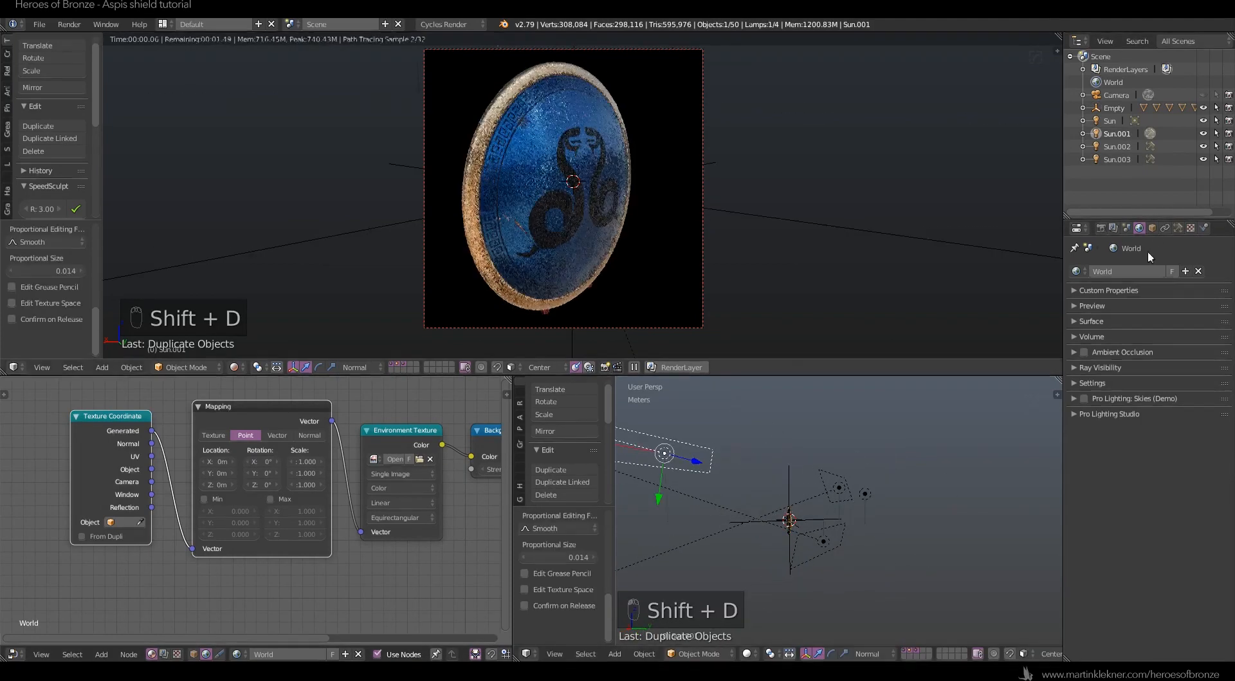
click(1178, 228)
click(1120, 340)
middle_drag(836, 437, 842, 478)
key(r)
click(866, 479)
Give the new Sun lamp a light blue colour and set its strength to 8.
click(1168, 432)
click(1148, 288)
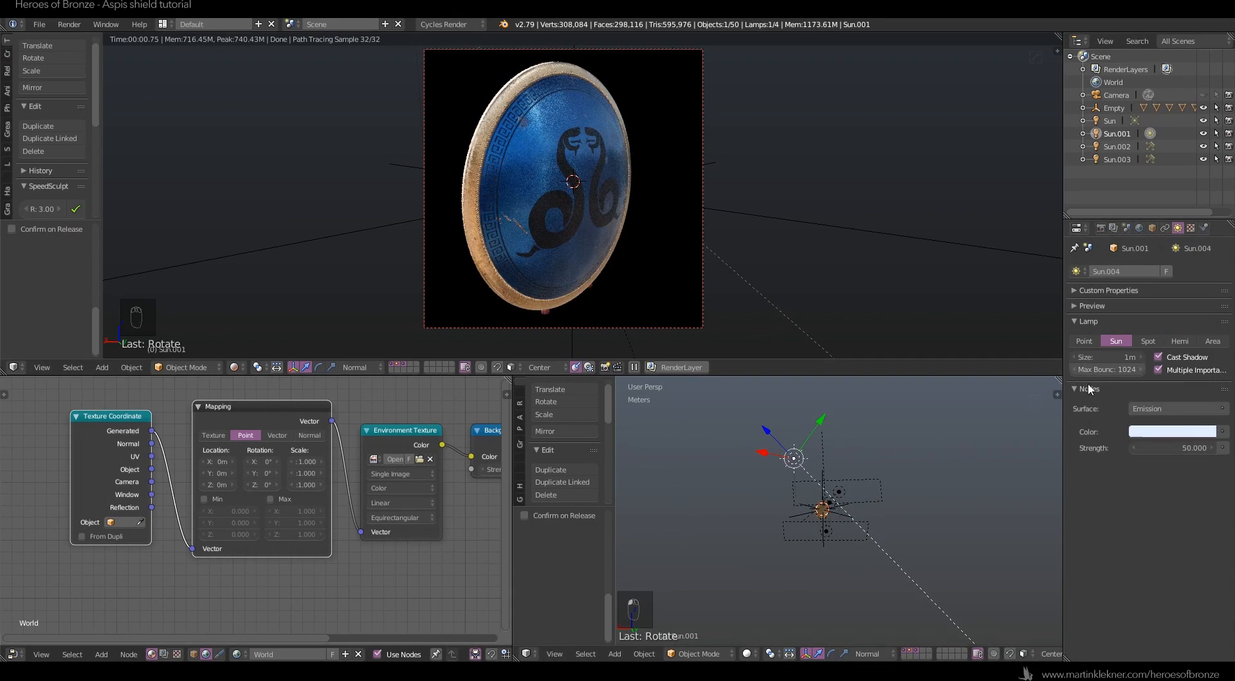
text(3)
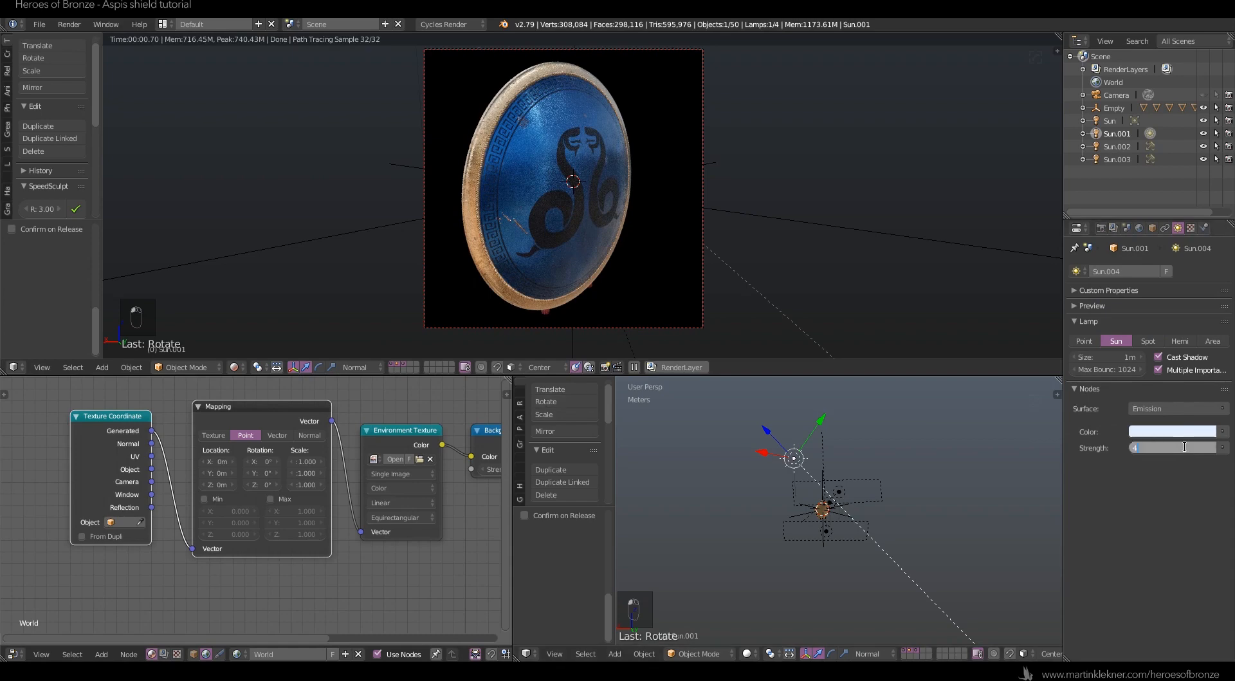
key(Return)
click(1175, 432)
click(1151, 284)
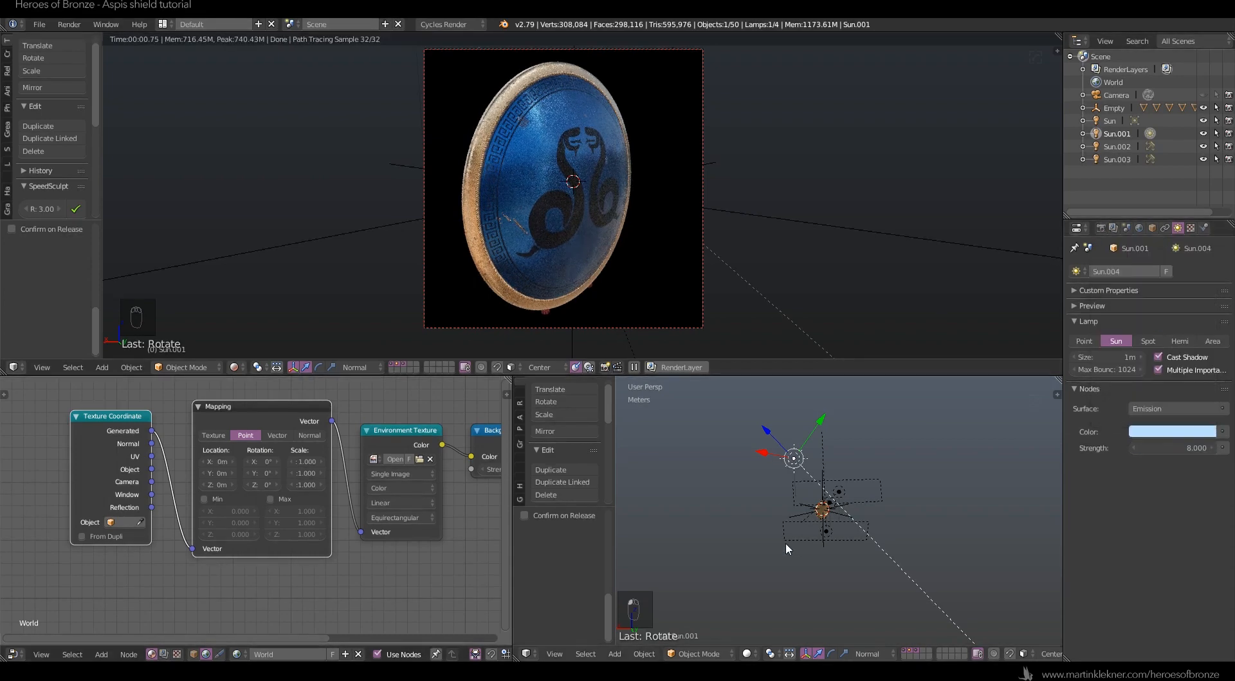
Set the shield empty's Z rotation to 180° and the world background's strength to 1.
scroll(830, 489, up, 4)
right_click(747, 512)
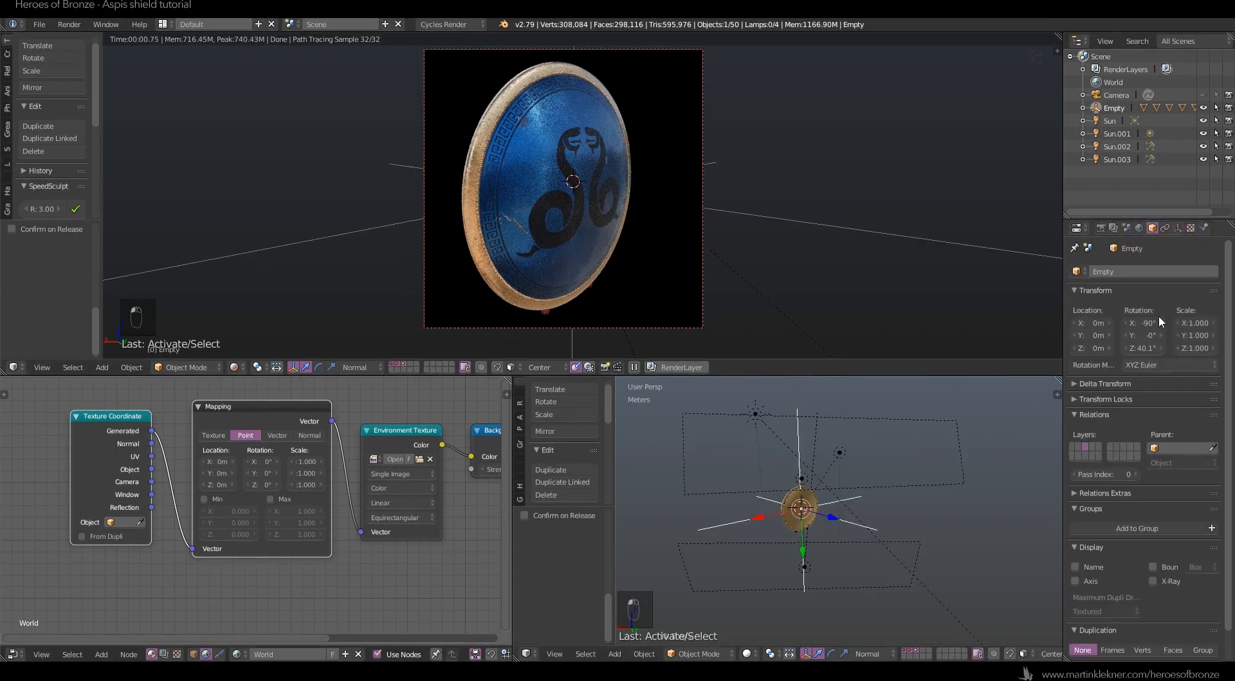
click(1146, 349)
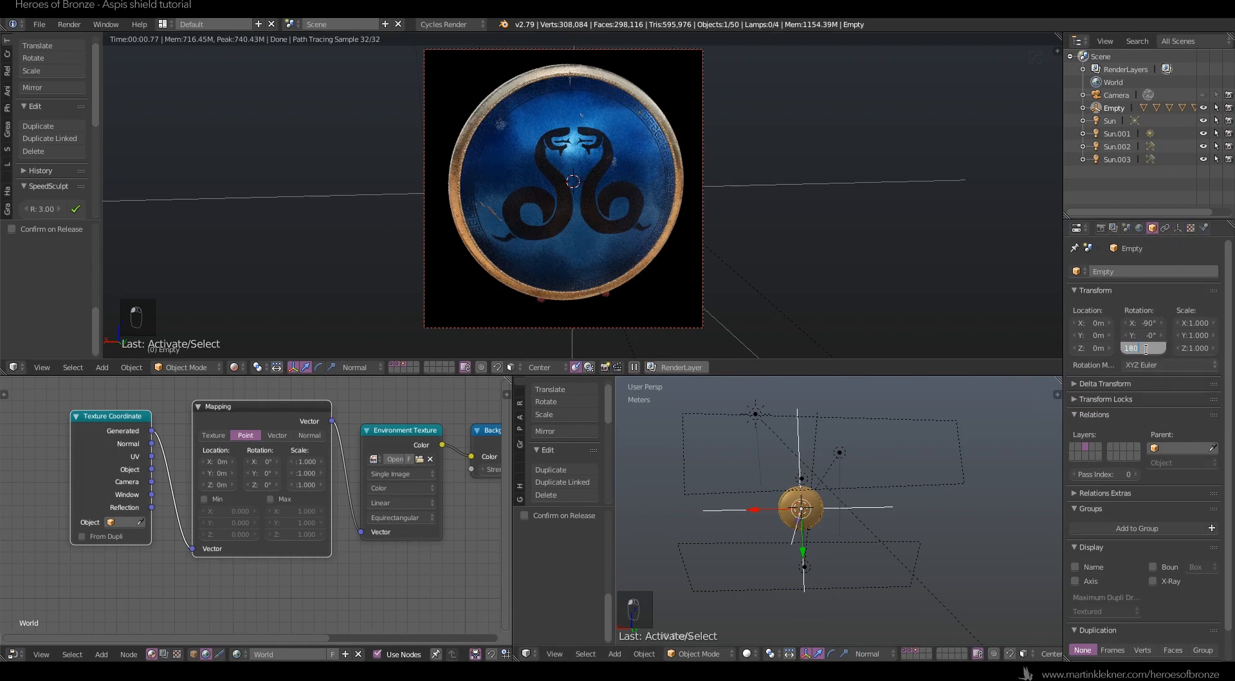
text(180)
key(Return)
scroll(211, 515, down, 1)
middle_drag(211, 514, 140, 518)
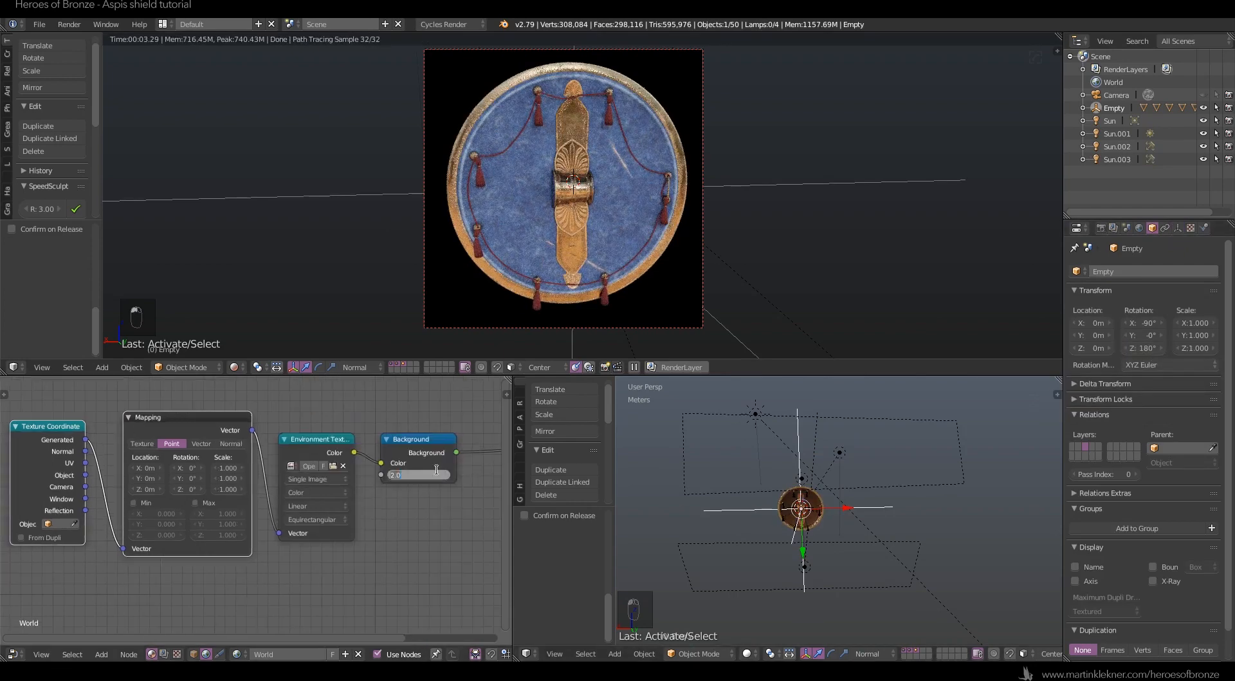
Try moving the upper area lamp, and move the lower area lamp farther below the shield.
right_click(901, 413)
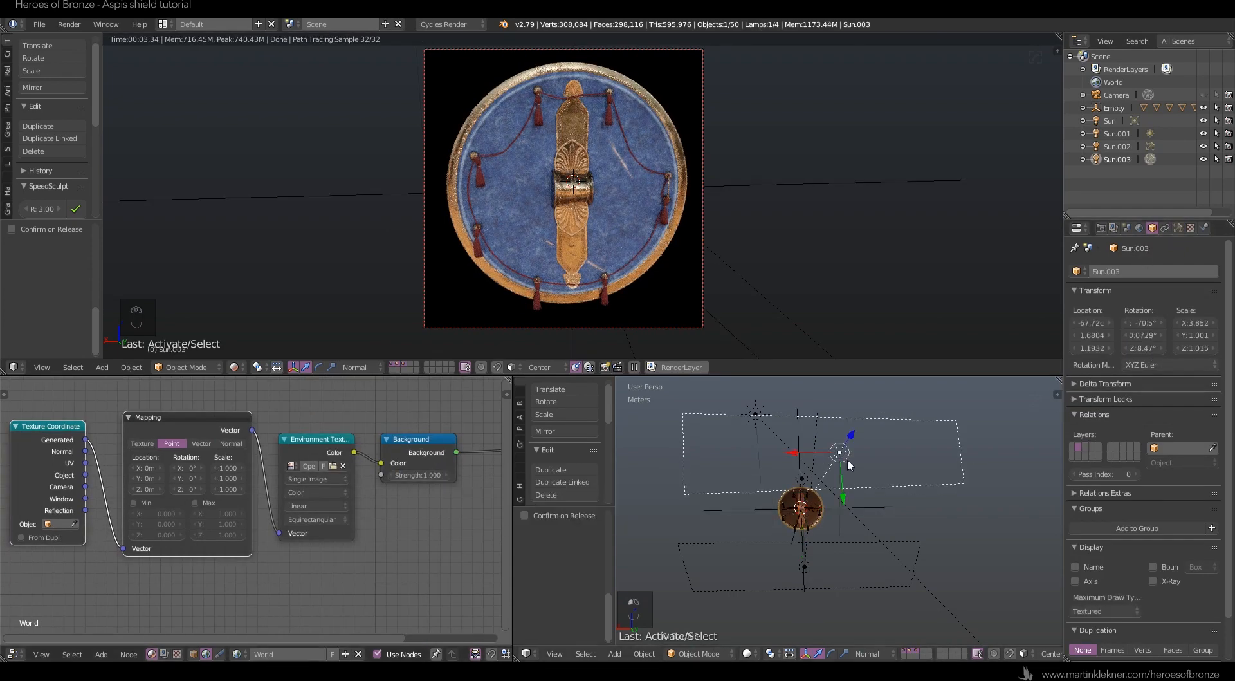
key(g)
right_click(901, 644)
scroll(764, 487, up, 1)
right_click(842, 554)
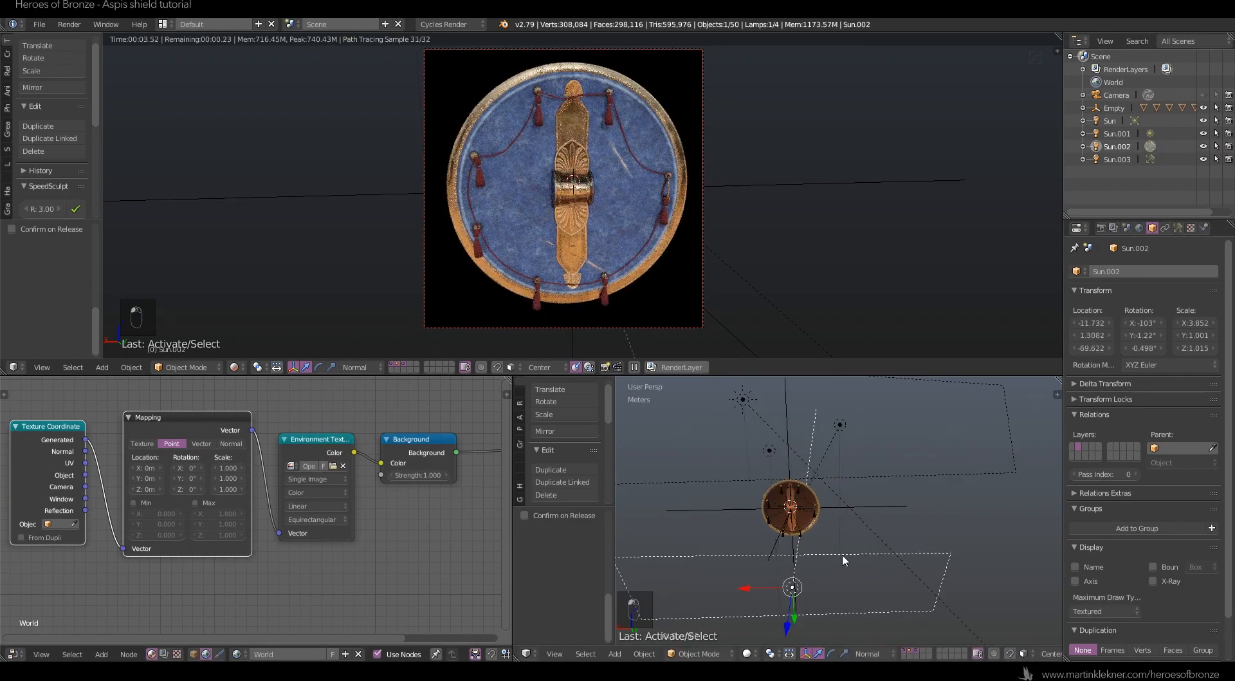
key(g)
click(853, 597)
Set the shield empty's Y rotation to 0° and its Z rotation to 180°.
right_click(782, 391)
click(1140, 336)
click(1139, 346)
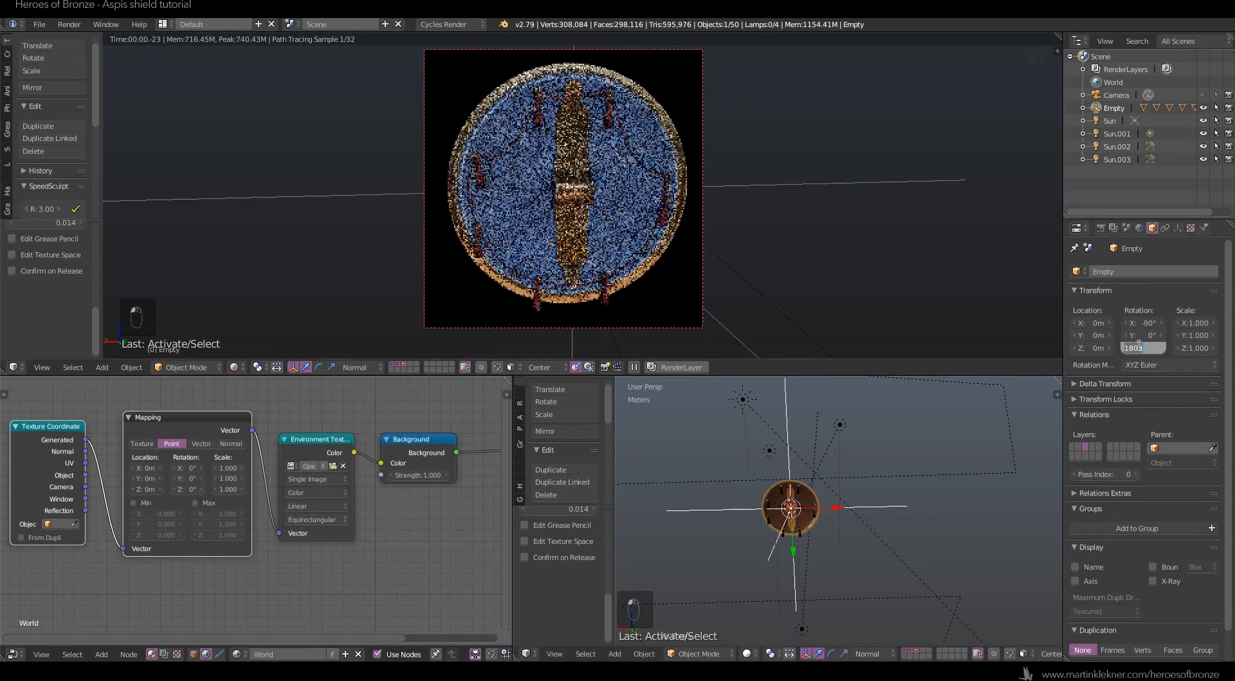
text(-90)
key(Return)
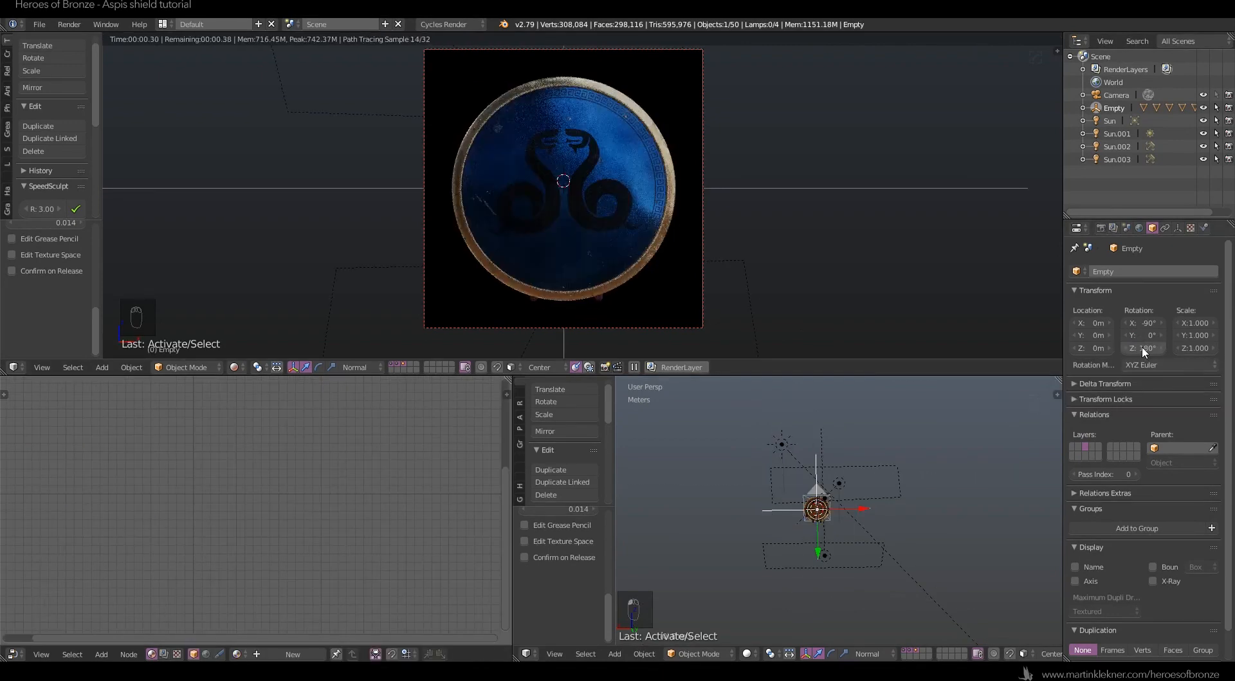
Set the camera's X rotation to -90°.
scroll(764, 515, up, 6)
scroll(767, 511, down, 4)
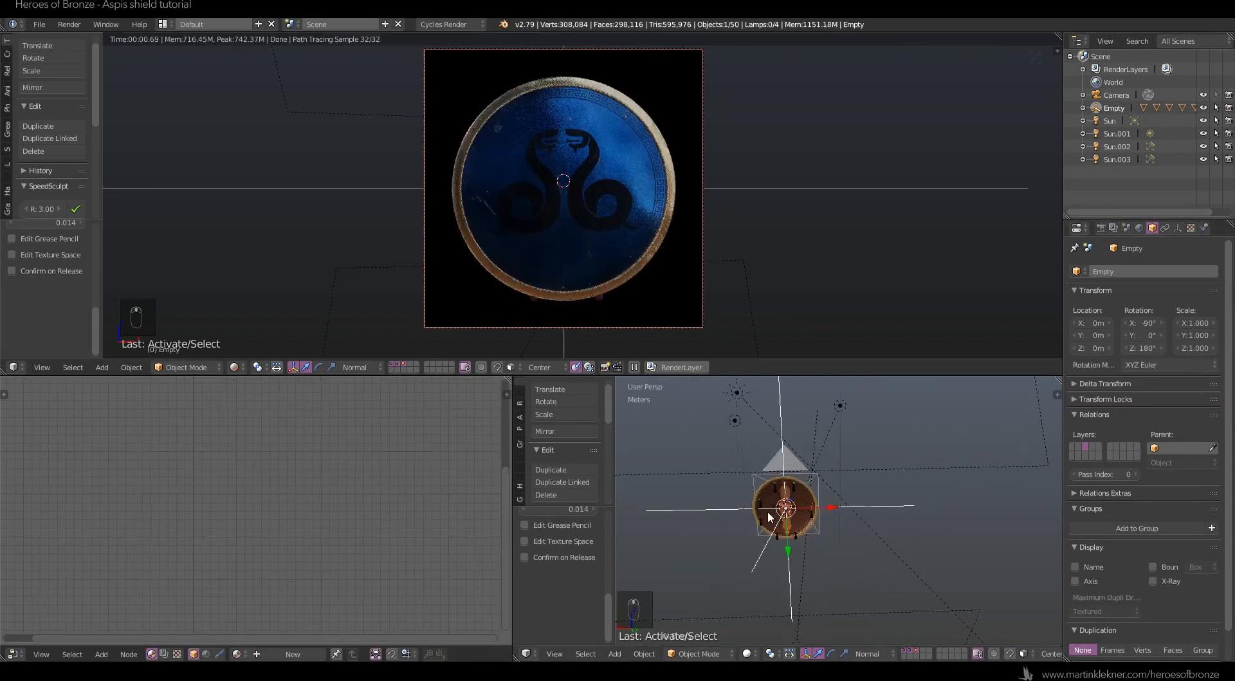
right_click(842, 559)
middle_drag(905, 531, 844, 485)
click(1114, 108)
click(1116, 94)
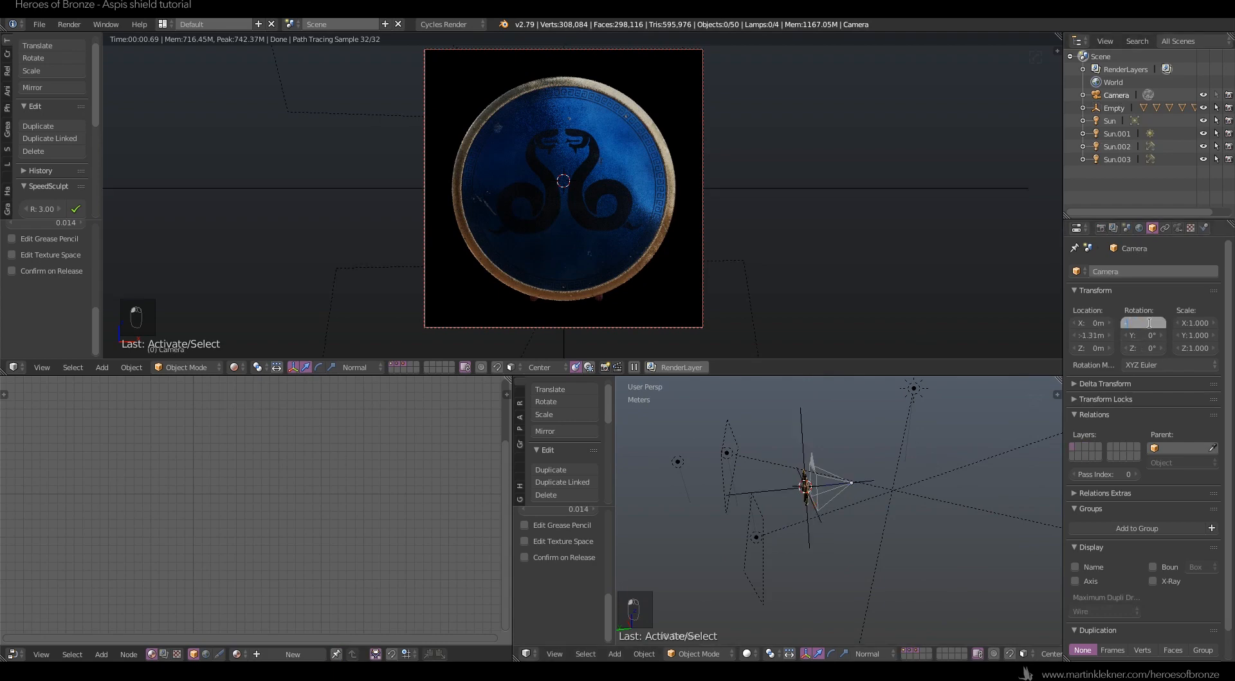
text(-90)
key(Return)
Make the camera selectable and move it to the opposite side of the shield, about 1.37 m along Y.
click(808, 654)
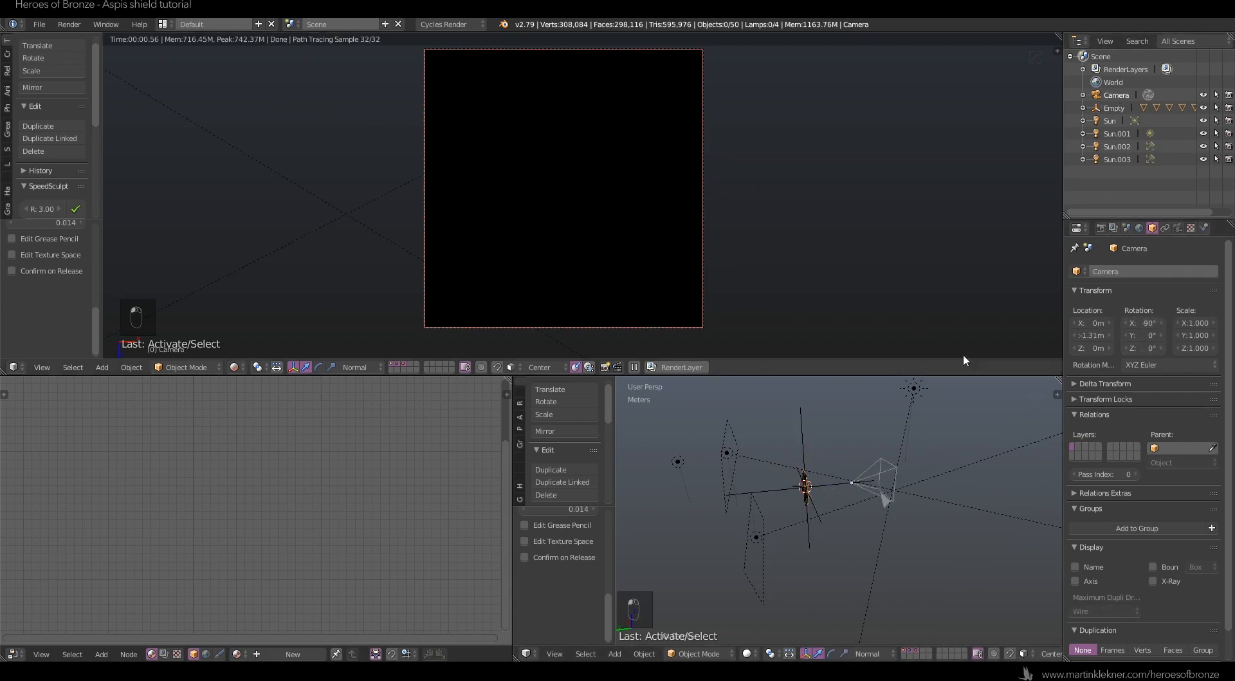
click(1216, 95)
right_click(882, 498)
drag(822, 486, 723, 486)
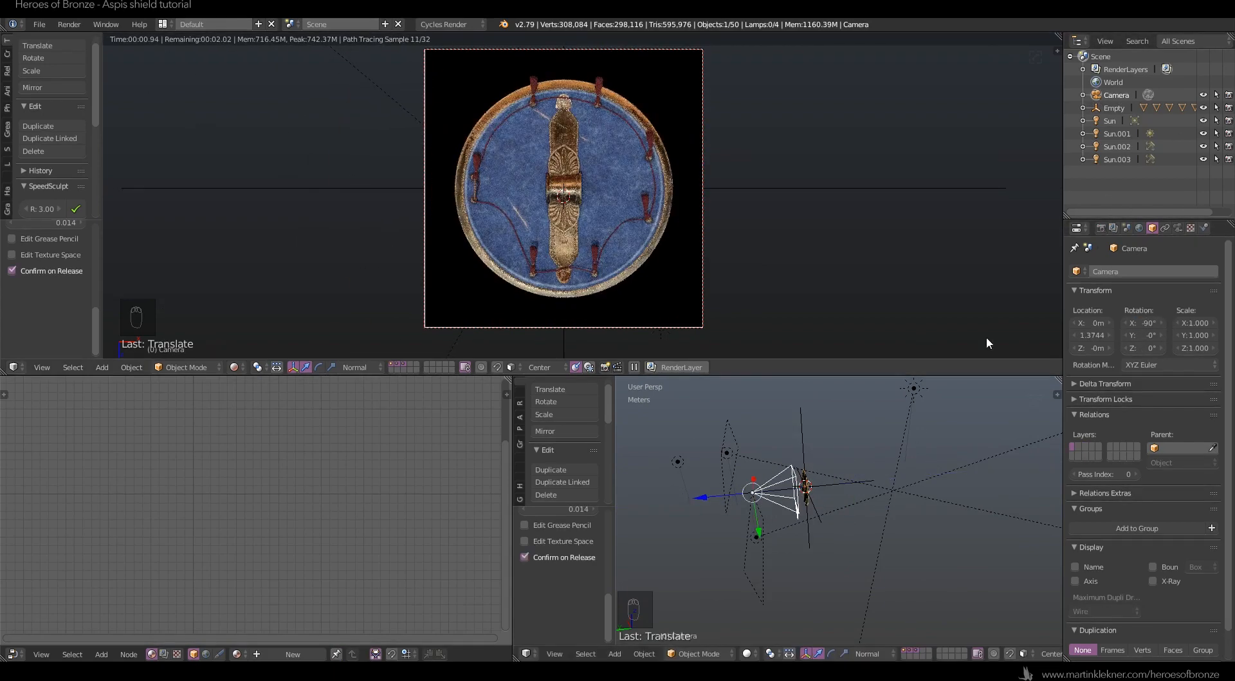
Set the shield empty's Y rotation to 180° and its Z rotation to 0°.
right_click(757, 473)
key(Return)
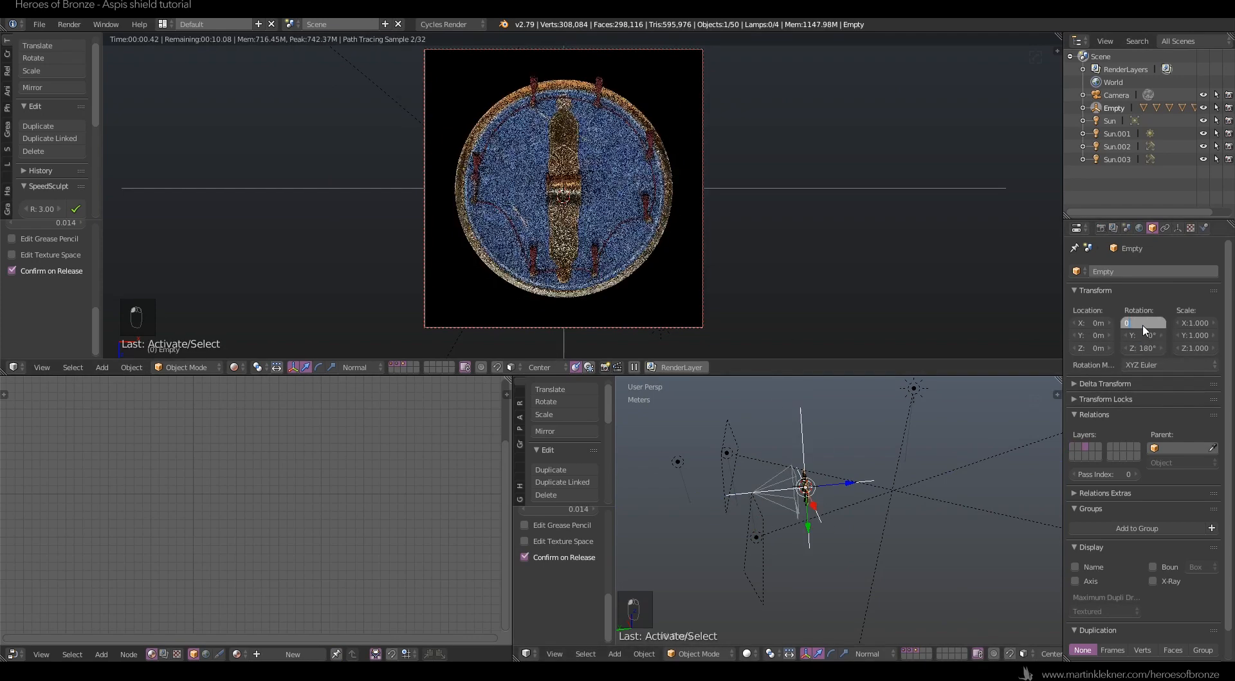
key(KP_Subtract)
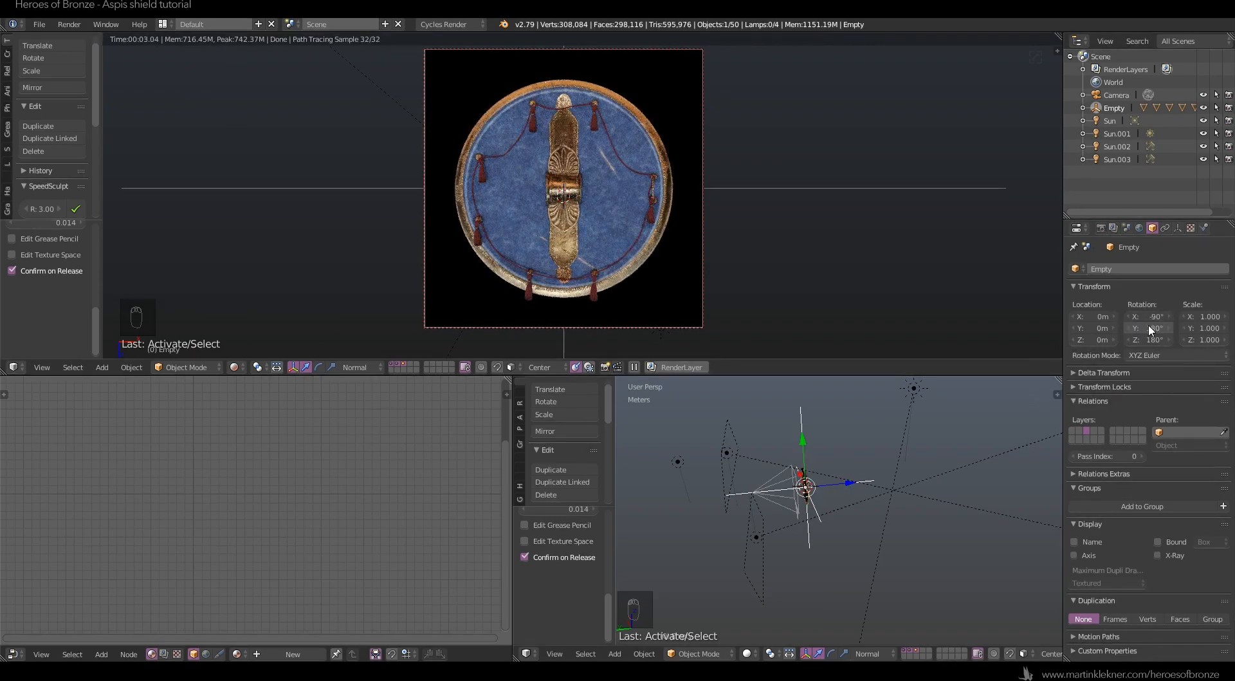
click(1149, 341)
text(0)
key(Return)
Move the point lamp closer to the front of the shield, just below the camera.
scroll(767, 529, up, 3)
middle_drag(767, 529, 824, 521)
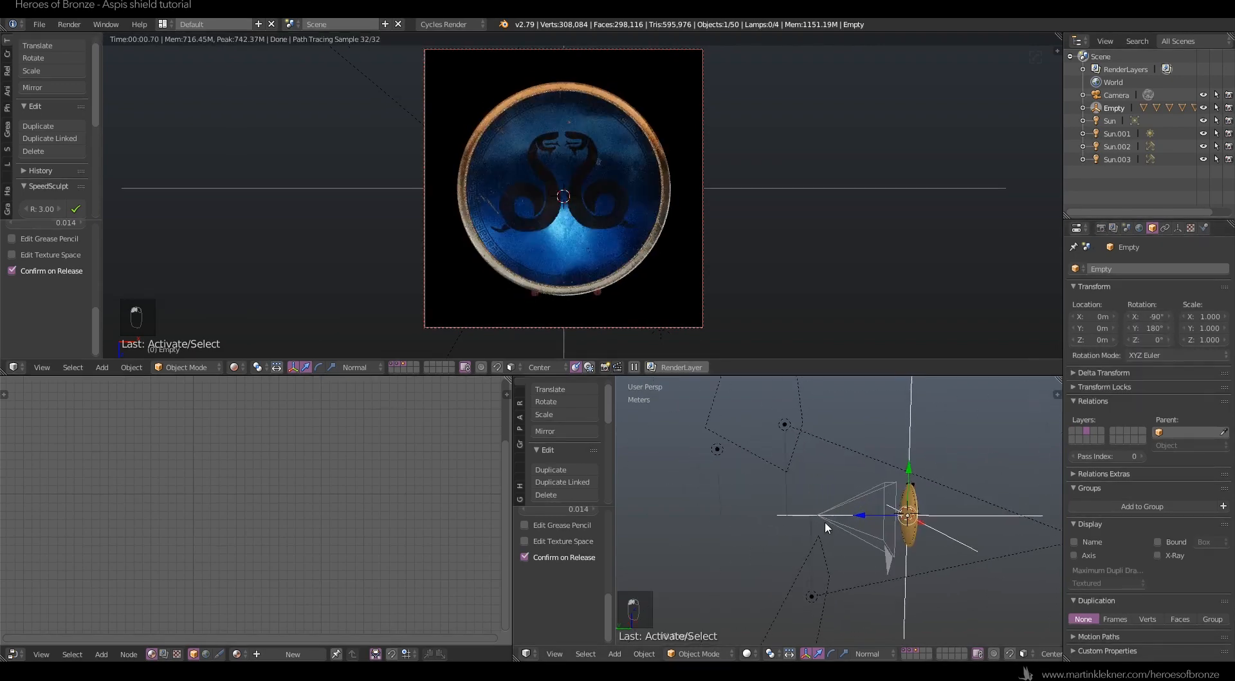
right_click(784, 425)
key(g)
right_click(804, 458)
right_click(717, 447)
key(g)
click(840, 510)
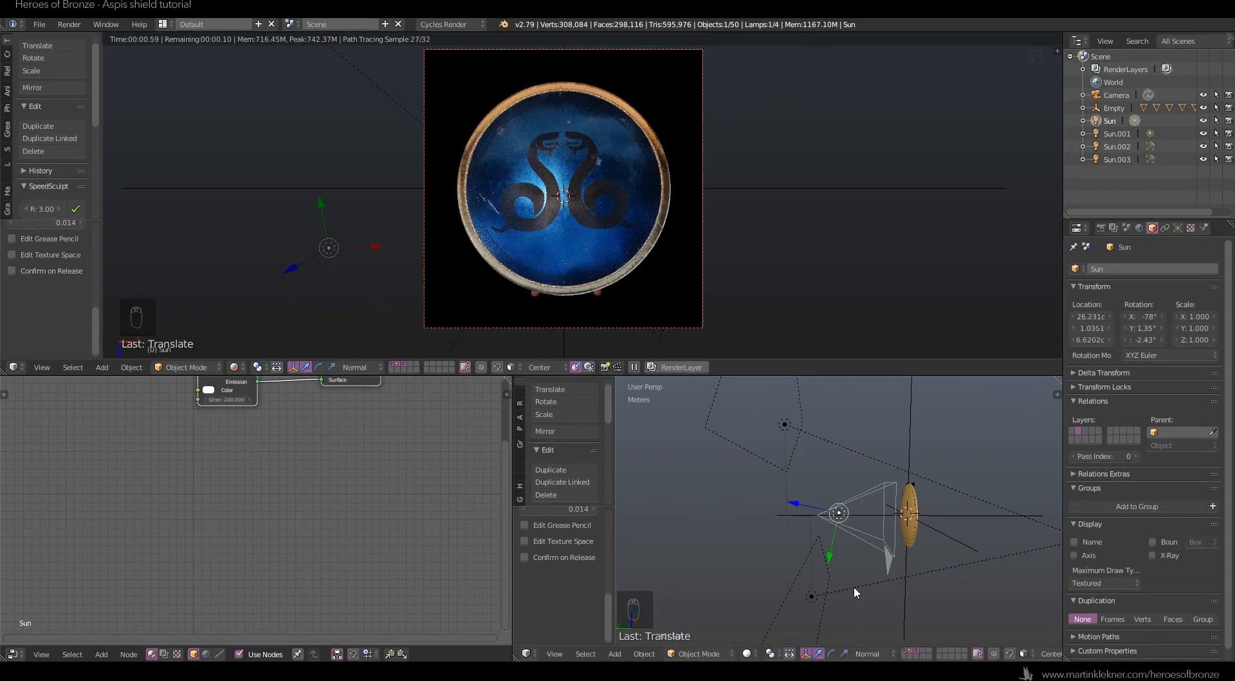
middle_drag(854, 586, 867, 472)
key(g)
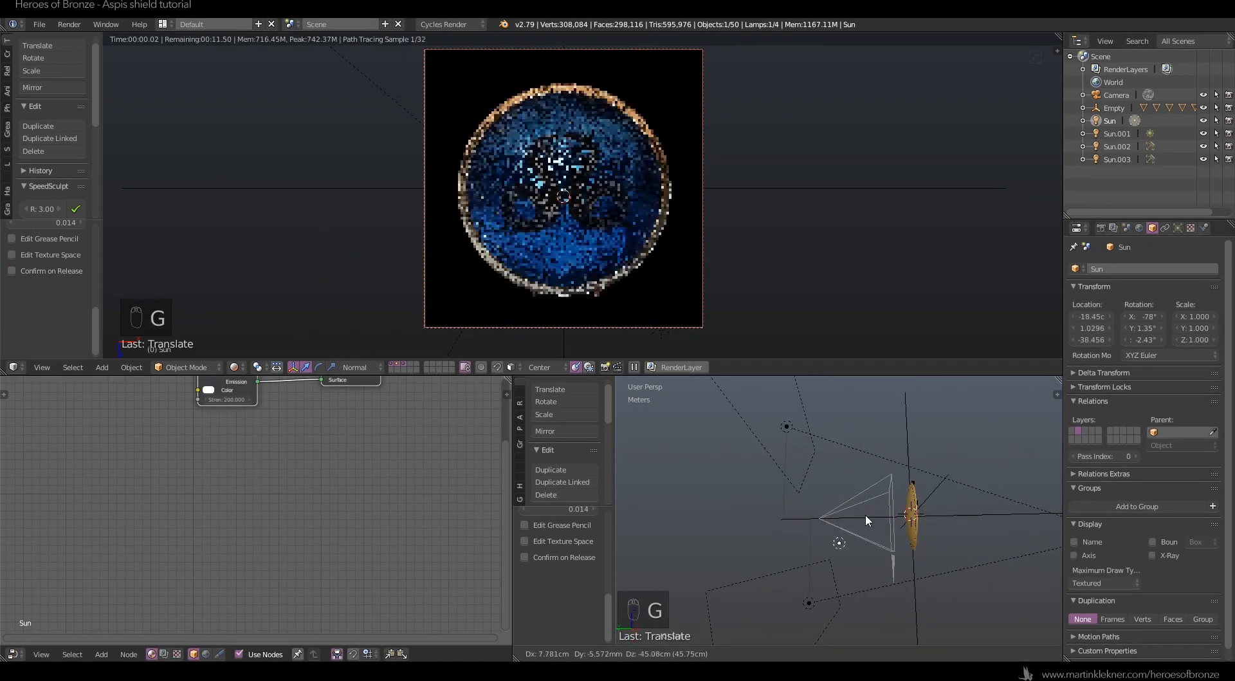
click(862, 524)
click(806, 605)
Set the shield empty's Y rotation to 0°.
right_click(808, 517)
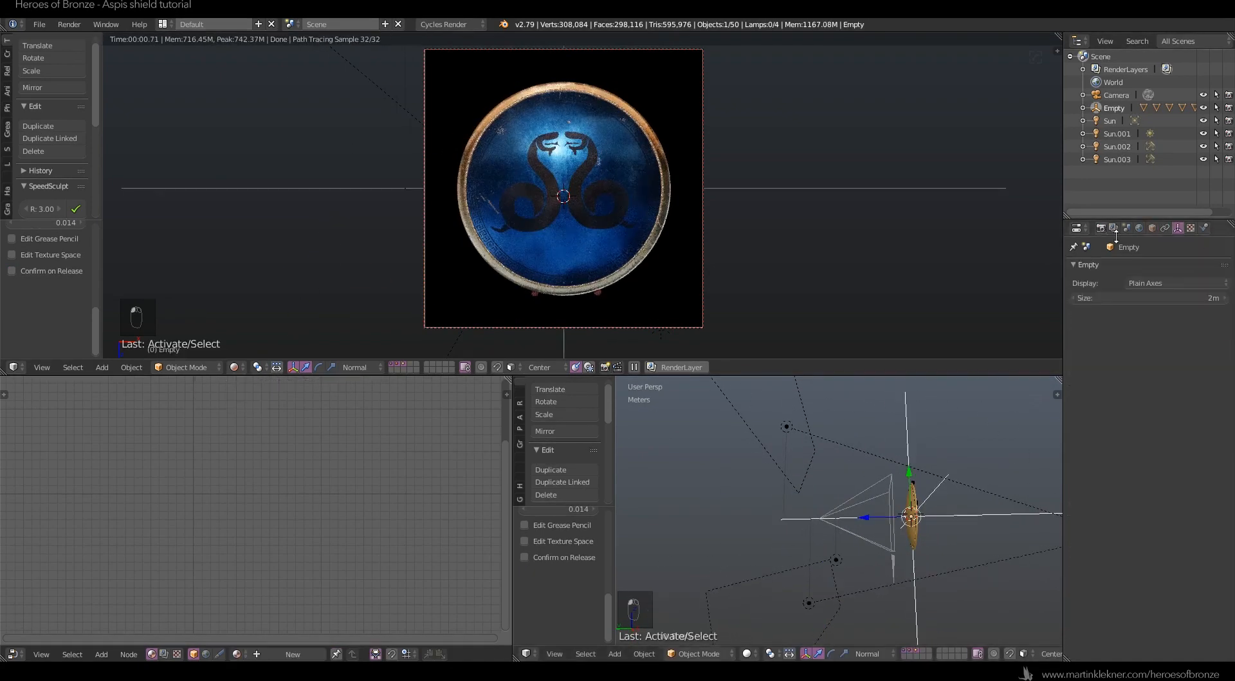
click(1152, 227)
click(1151, 327)
text(180)
key(Return)
Move the point lamp up and back, above and behind the camera.
right_click(838, 558)
key(g)
click(805, 440)
key(g)
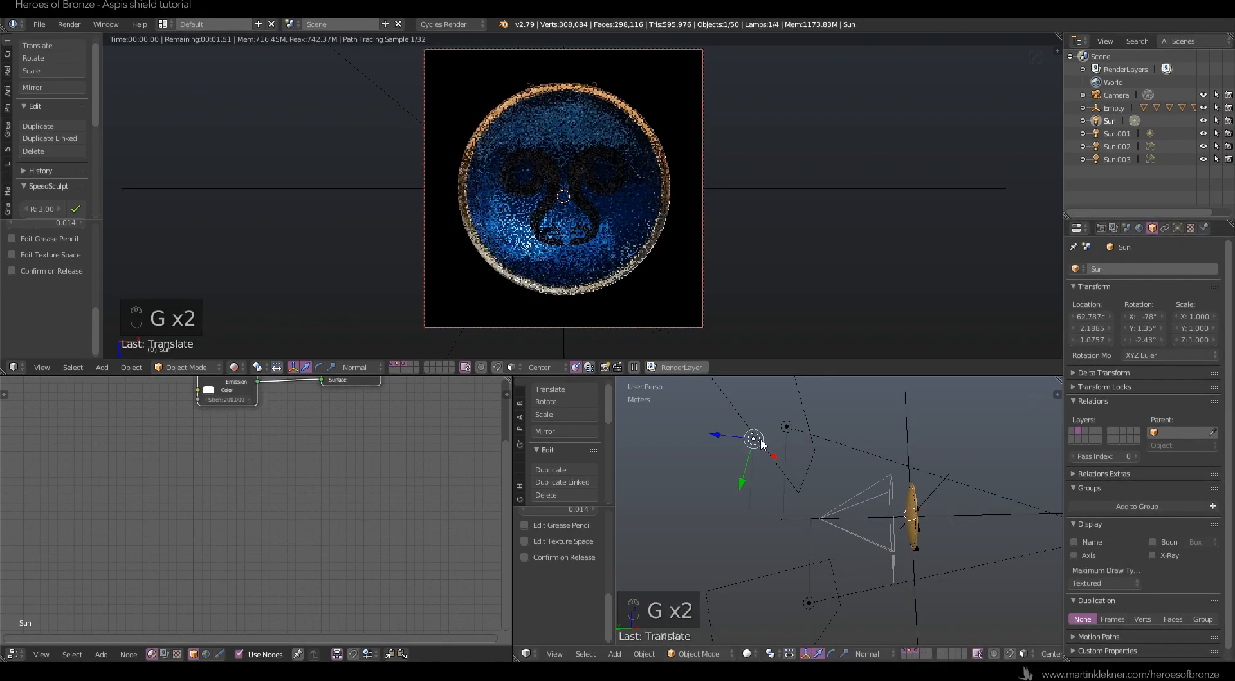
click(754, 438)
Set the camera's Y rotation to 180°.
right_click(818, 518)
click(1156, 330)
text(180)
key(Return)
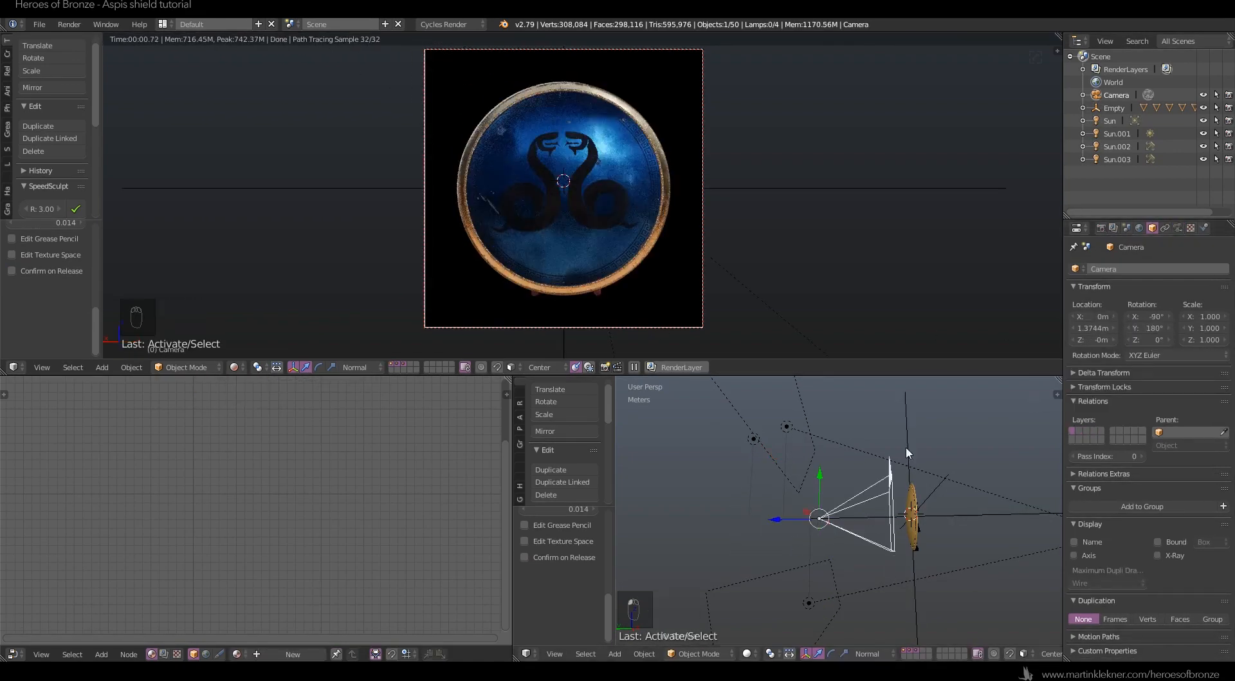
Reposition the blue upper area lamp above the shield and rotate it about the global Z axis.
right_click(786, 426)
middle_drag(740, 469, 879, 477)
key(g)
click(851, 506)
key(r)
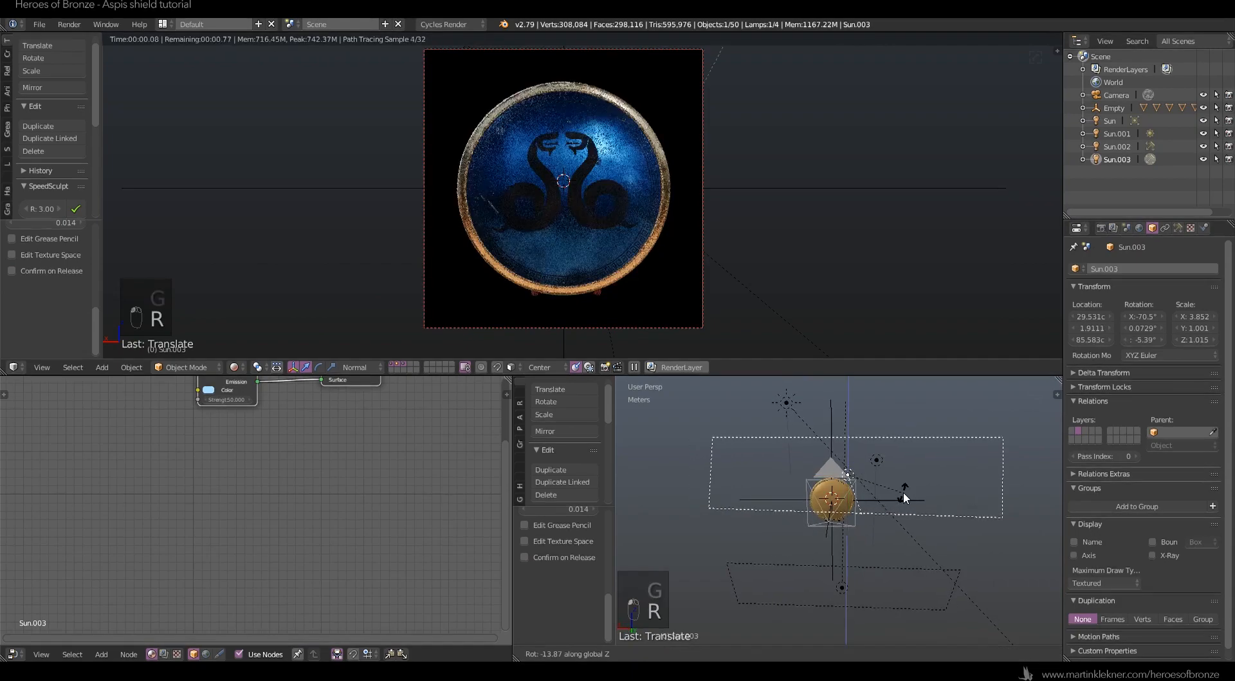
click(903, 492)
key(g)
click(839, 494)
Move the peach-coloured lower area lamp to a new position in front of the shield.
right_click(838, 583)
mouse_move(911, 522)
middle_down()
mouse_move(842, 496)
mouse_move(913, 514)
middle_up()
key(g)
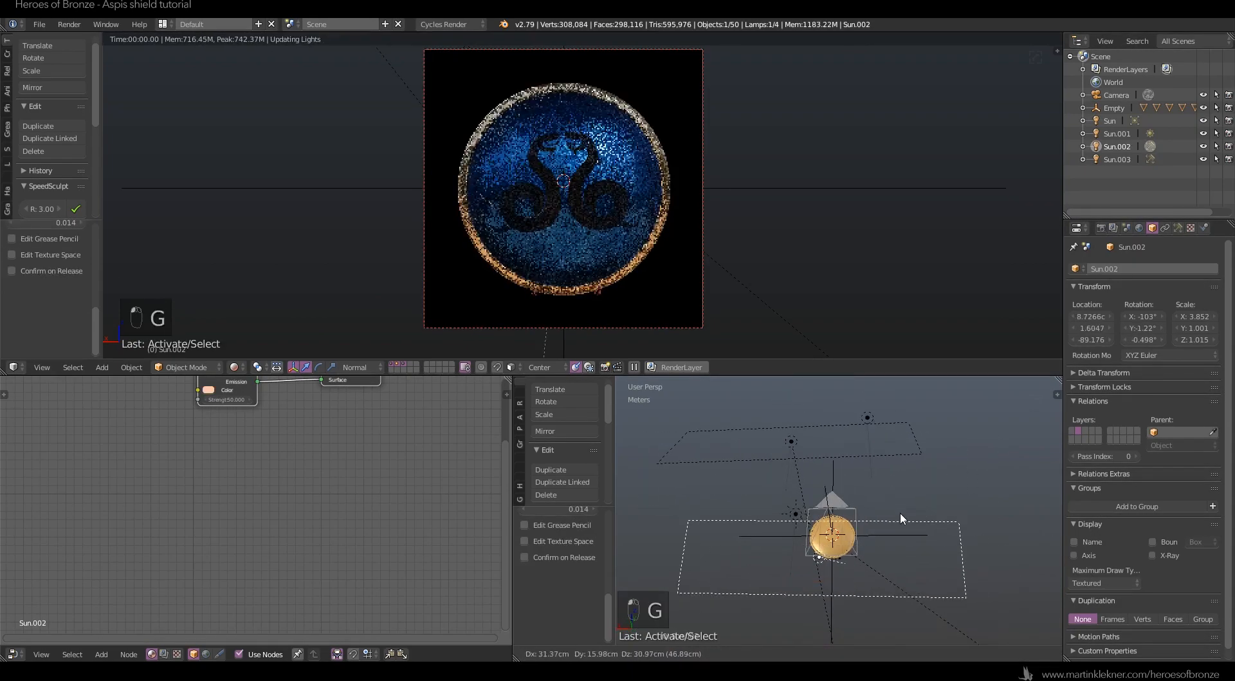
click(885, 505)
Try a strength of 200 for the peach-coloured area lamp and settle on 100.
click(1178, 228)
double_click(1168, 444)
text(200)
key(Return)
double_click(1164, 443)
text(100)
key(Return)
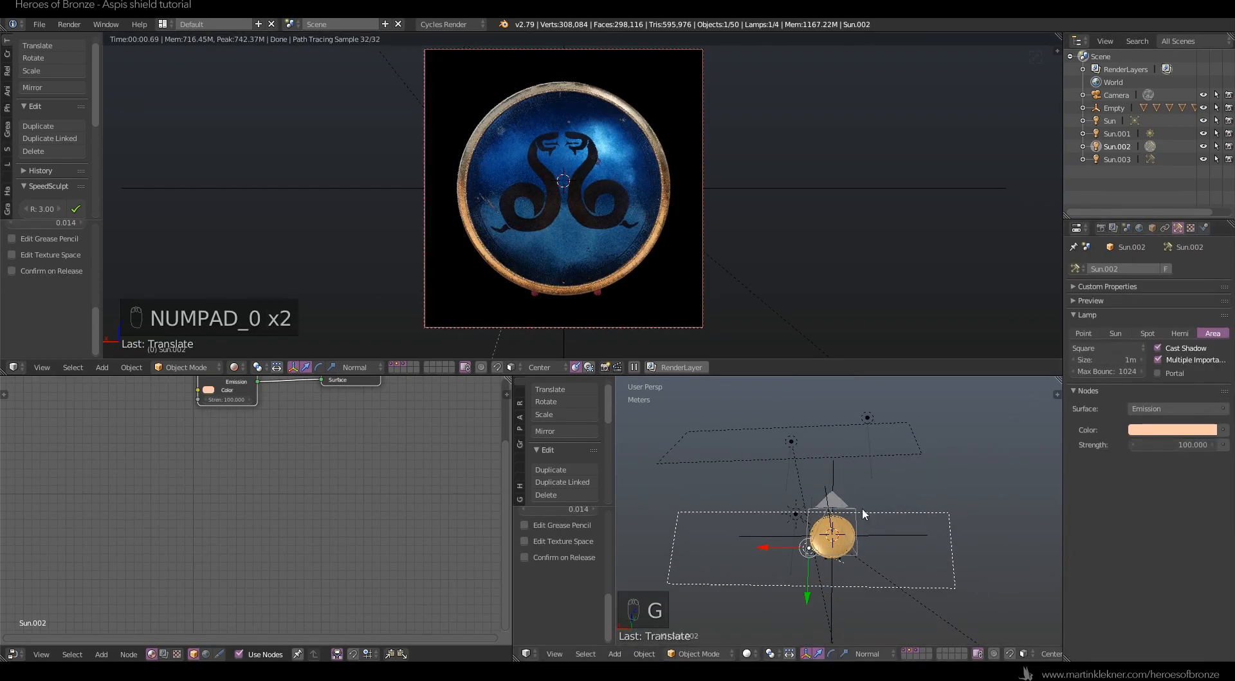
Resize the peach-coloured area lamp uniformly and along the global Z axis.
key(s)
click(839, 512)
key(s)
key(z)
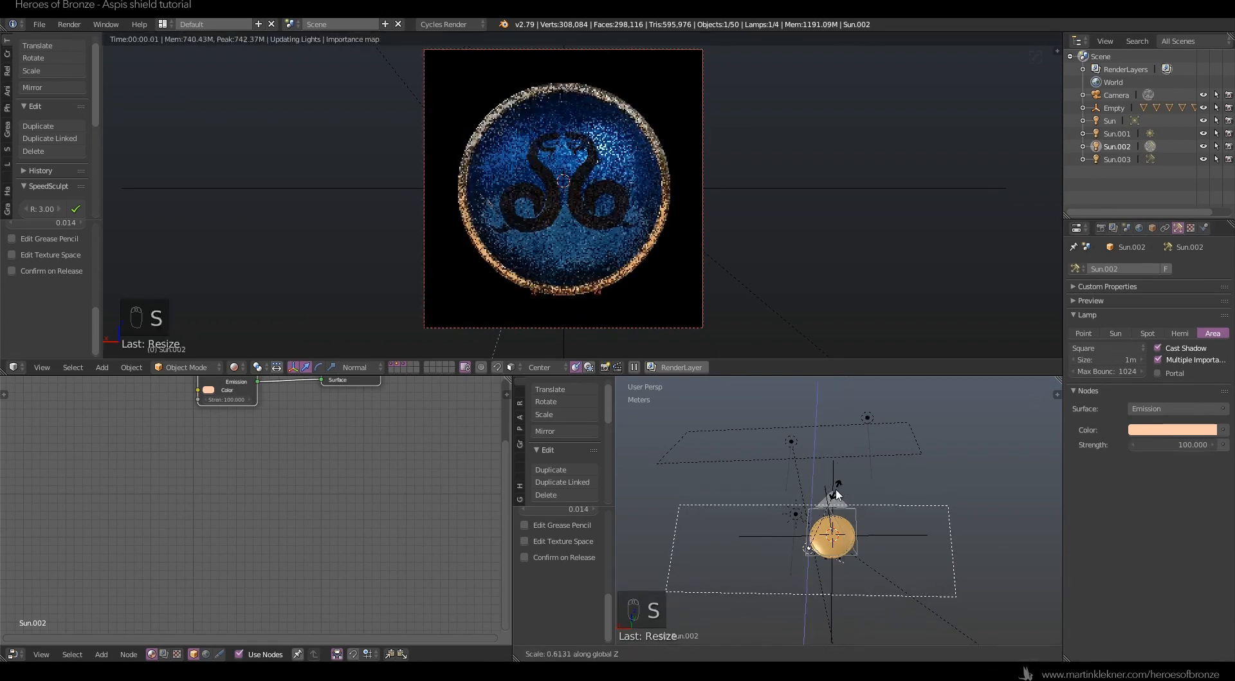
click(837, 513)
Move the point lamp so it lights the middle of the shield from above, and clear the selection.
scroll(841, 480, up, 2)
scroll(885, 469, down, 2)
right_click(869, 419)
key(g)
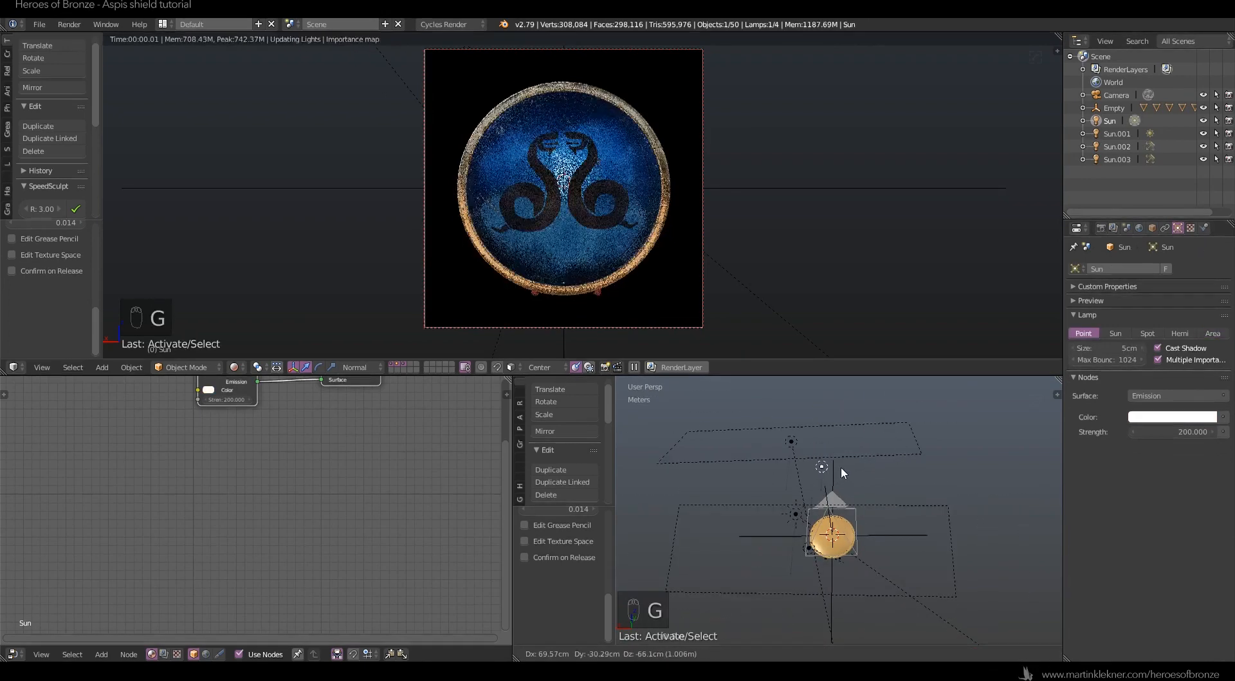
click(827, 456)
key(a)
Set the Empty's Z rotation to 180° to turn the shield's back towards the camera.
click(1114, 108)
click(1152, 228)
click(1148, 340)
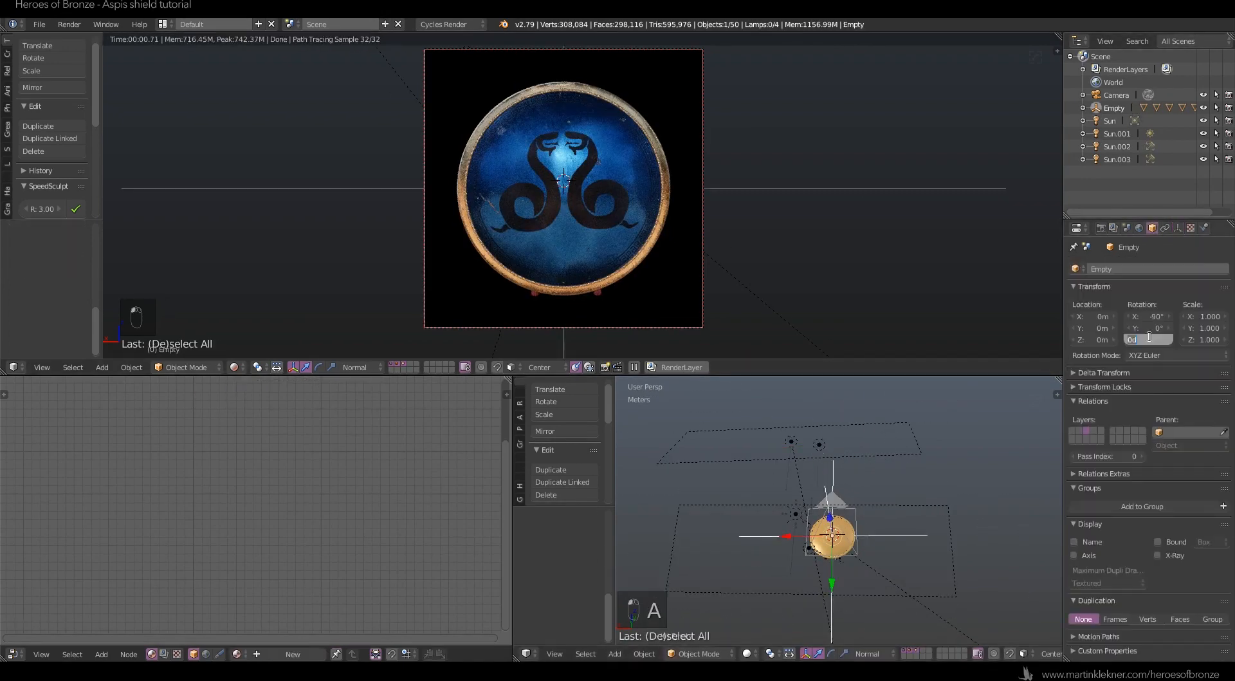
text(180)
key(Return)
right_click(794, 439)
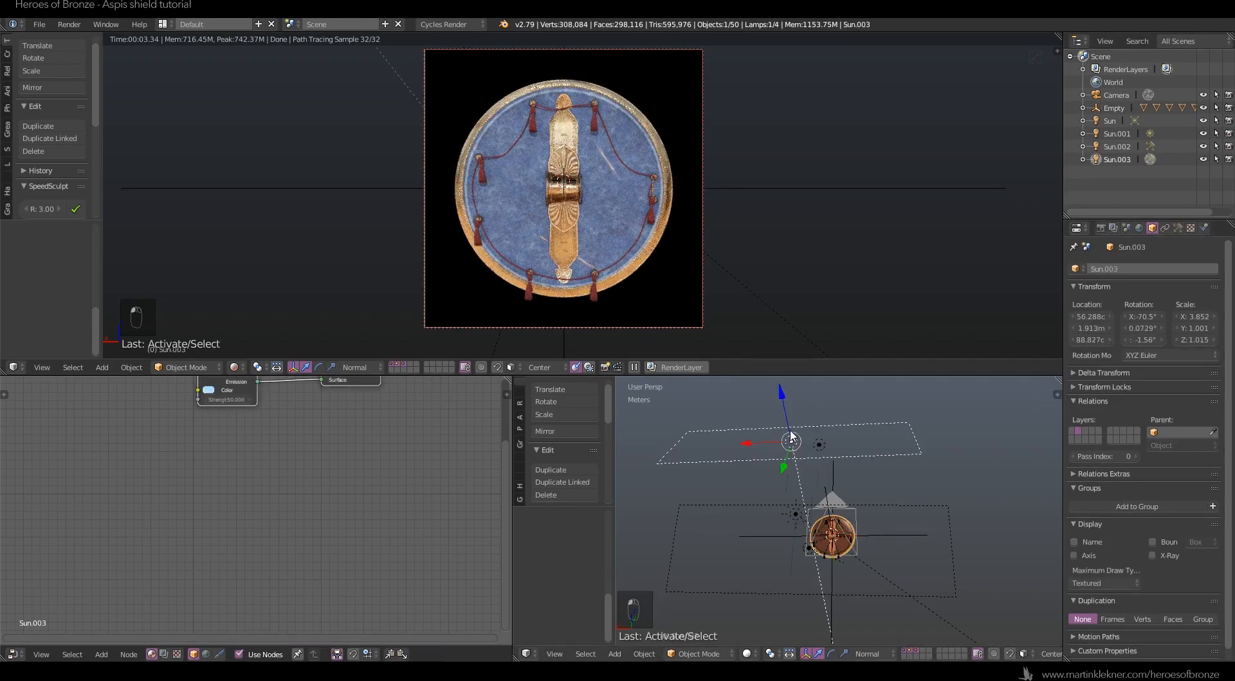
key(g)
right_click(824, 412)
Switch the node editor from the lamp's nodes to the World's environment shader nodes.
middle_drag(239, 402, 132, 494)
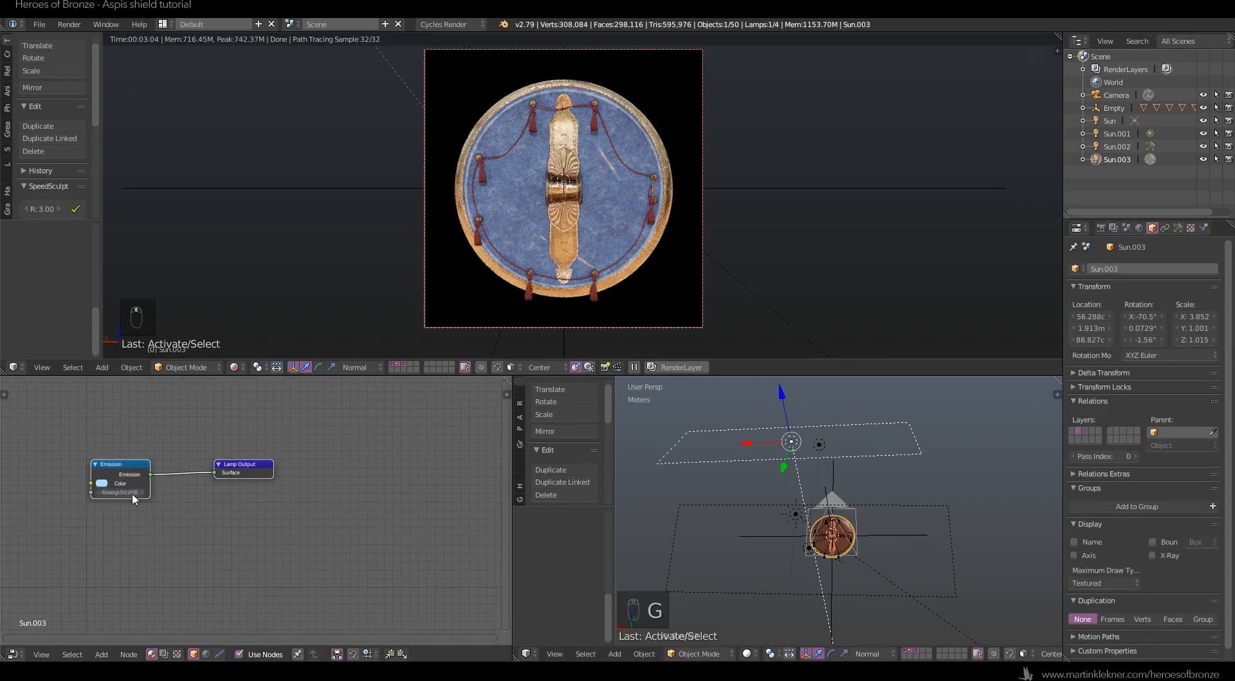
click(177, 654)
scroll(362, 470, down, 5)
click(152, 654)
click(205, 654)
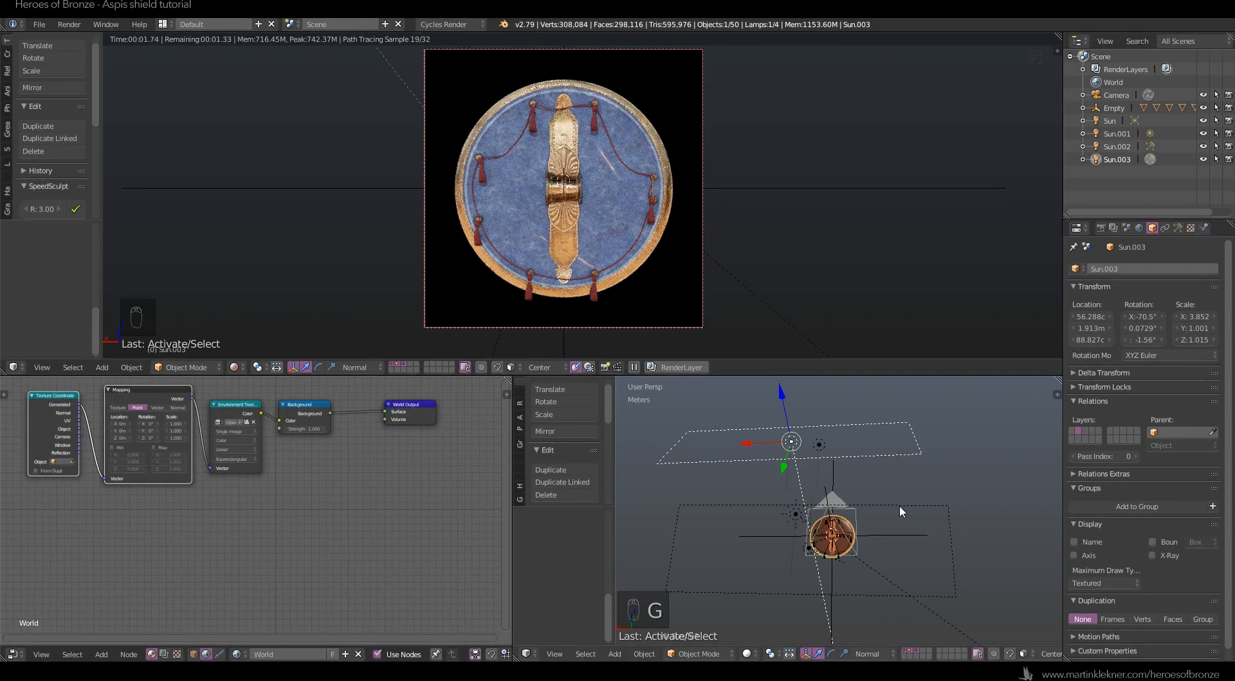
scroll(899, 504, down, 3)
Try rotating the light-blue area lamp and moving it to the other side of the shield, and undo both changes.
right_click(830, 481)
middle_drag(985, 508, 852, 530)
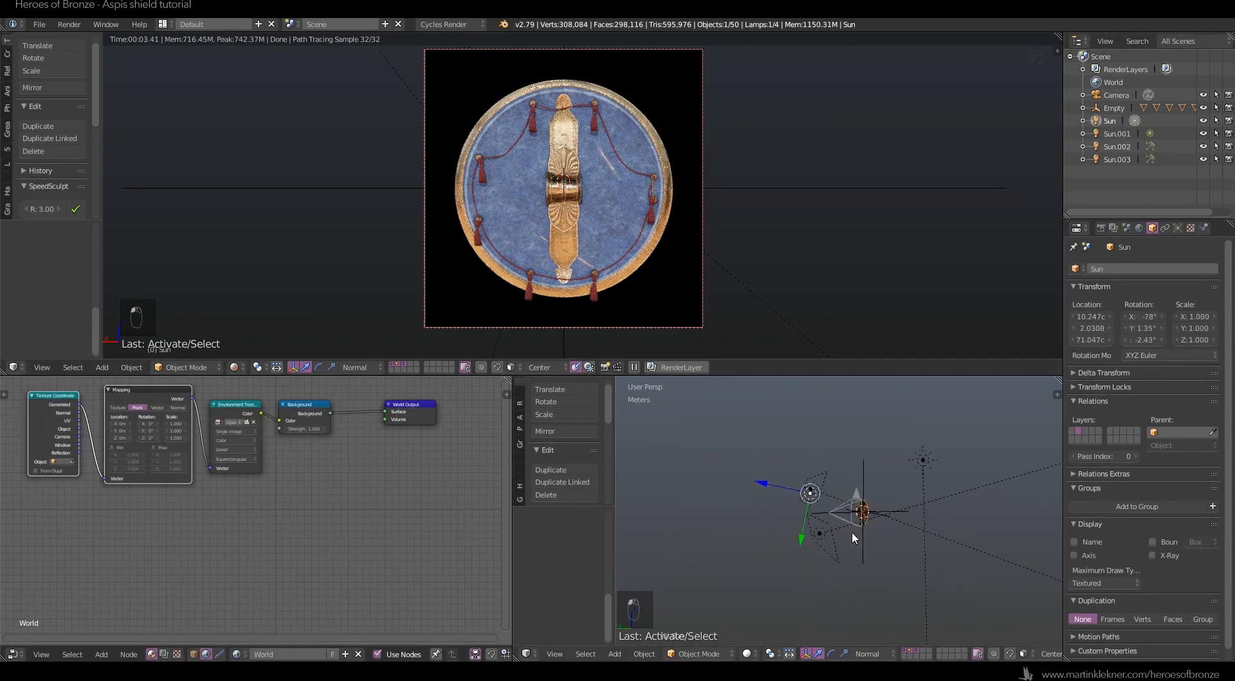
click(1178, 228)
right_click(815, 485)
key(r)
click(776, 551)
key(g)
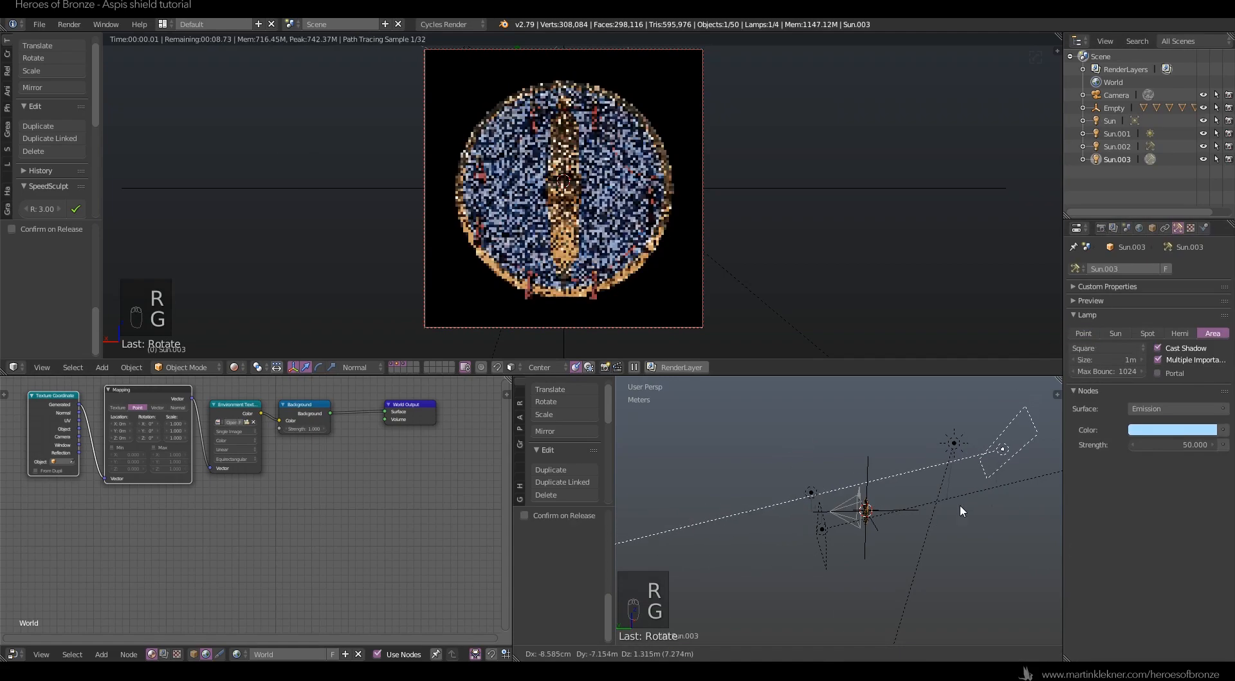
click(955, 503)
middle_drag(955, 503, 866, 476)
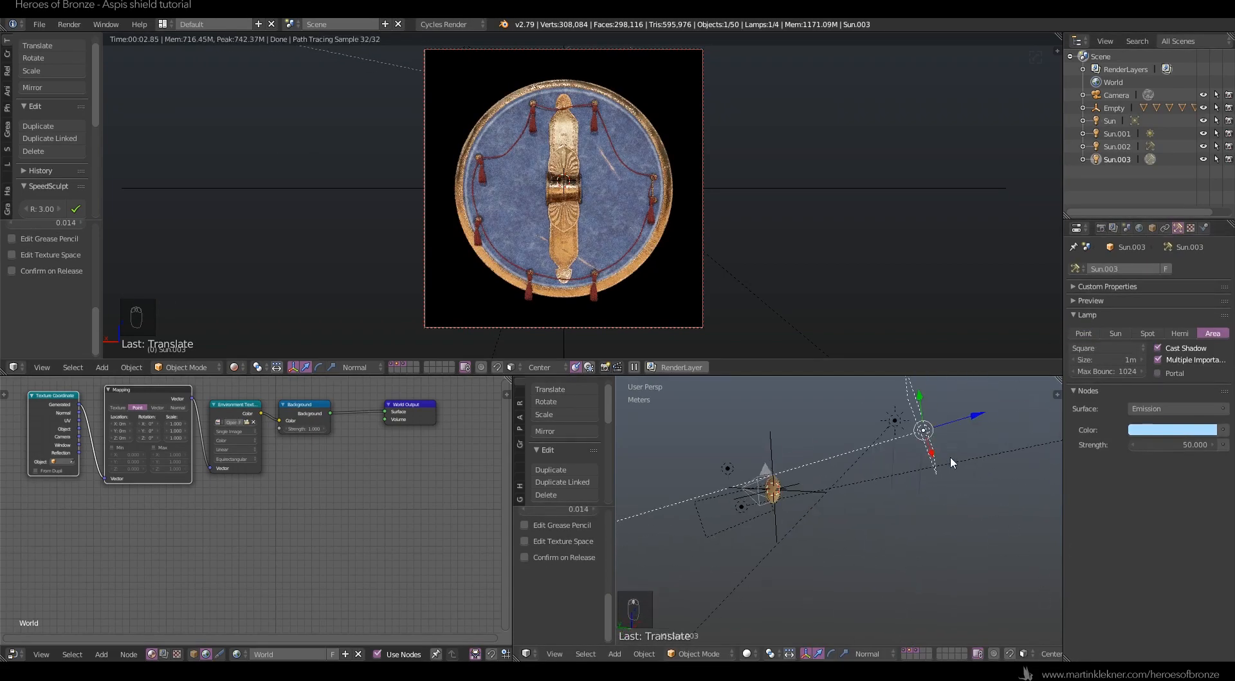
key(ctrl+z)
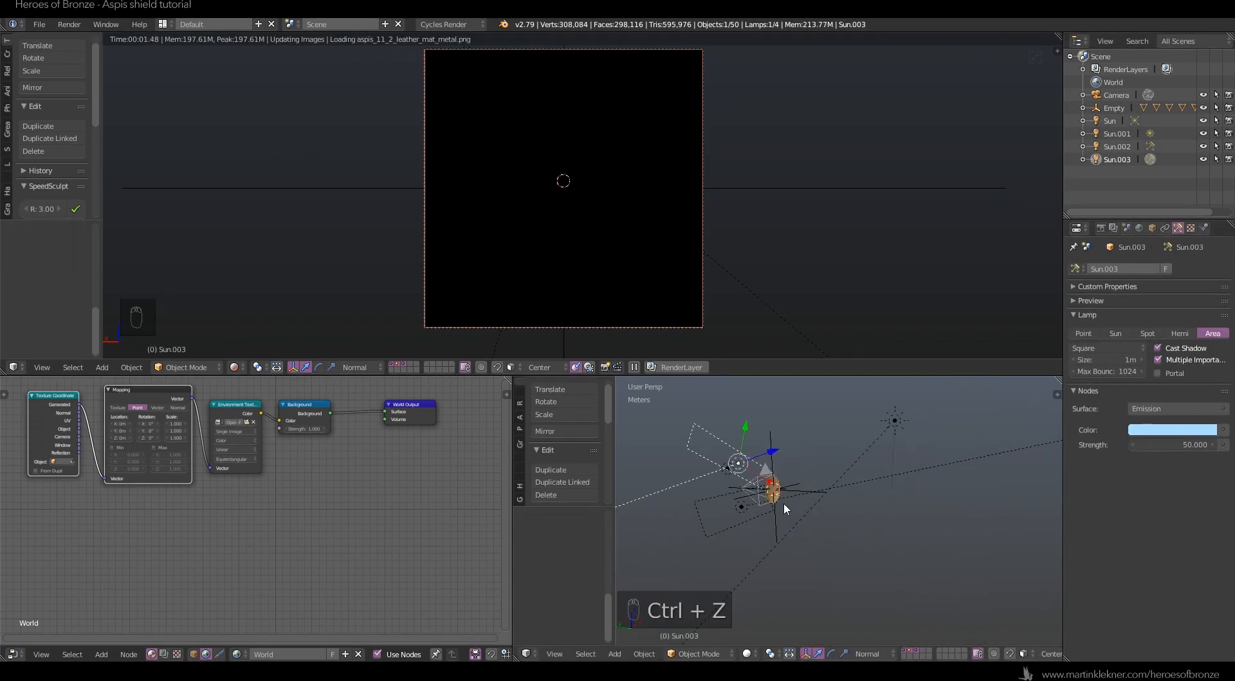
key(ctrl+z)
Set the peach-coloured area lamp's strength to 100.
middle_drag(784, 502, 907, 505)
click(1185, 444)
text(10)
key(Return)
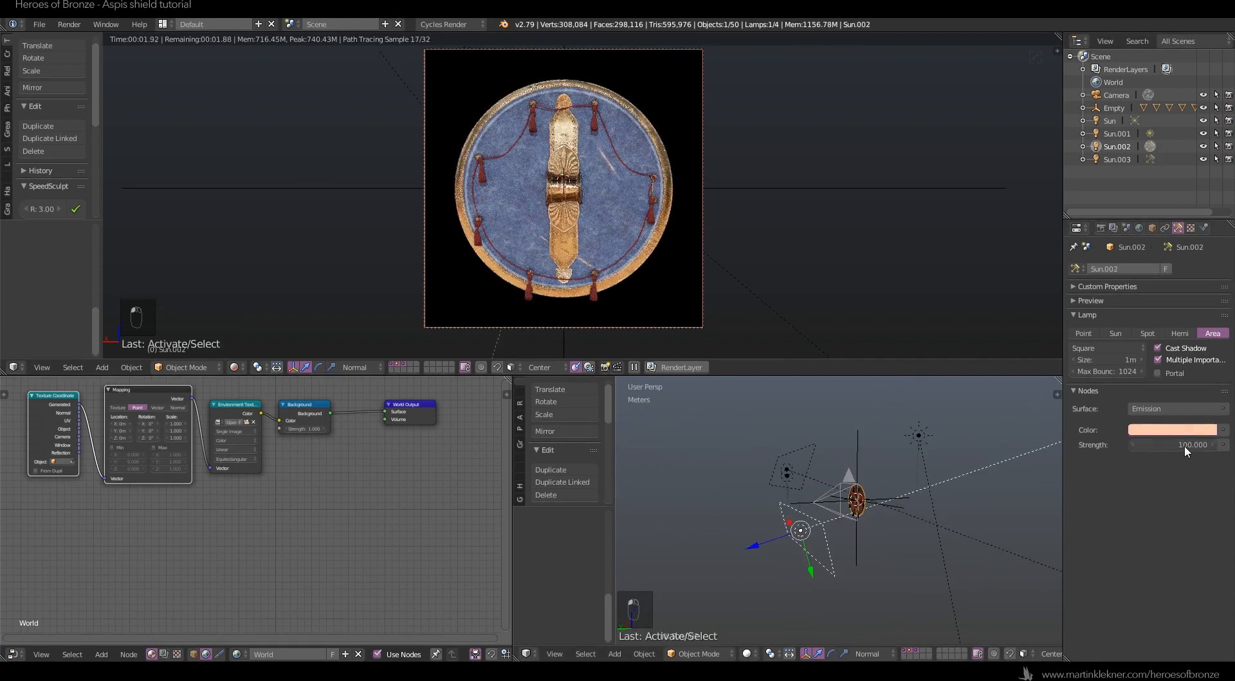
Set the Empty's Z rotation to 45° to view the shield's front at an angle.
right_click(855, 441)
click(1148, 339)
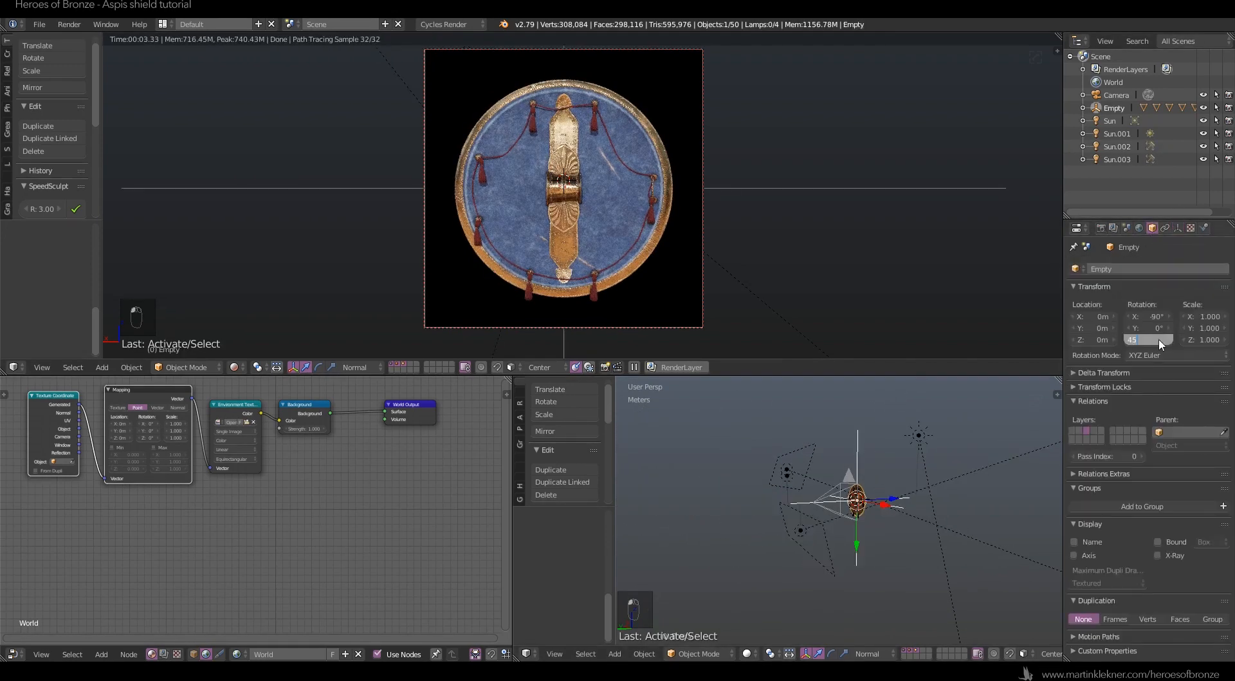
text(45)
key(Return)
Set the World Background node's strength to 2.
click(311, 427)
text(2)
key(Return)
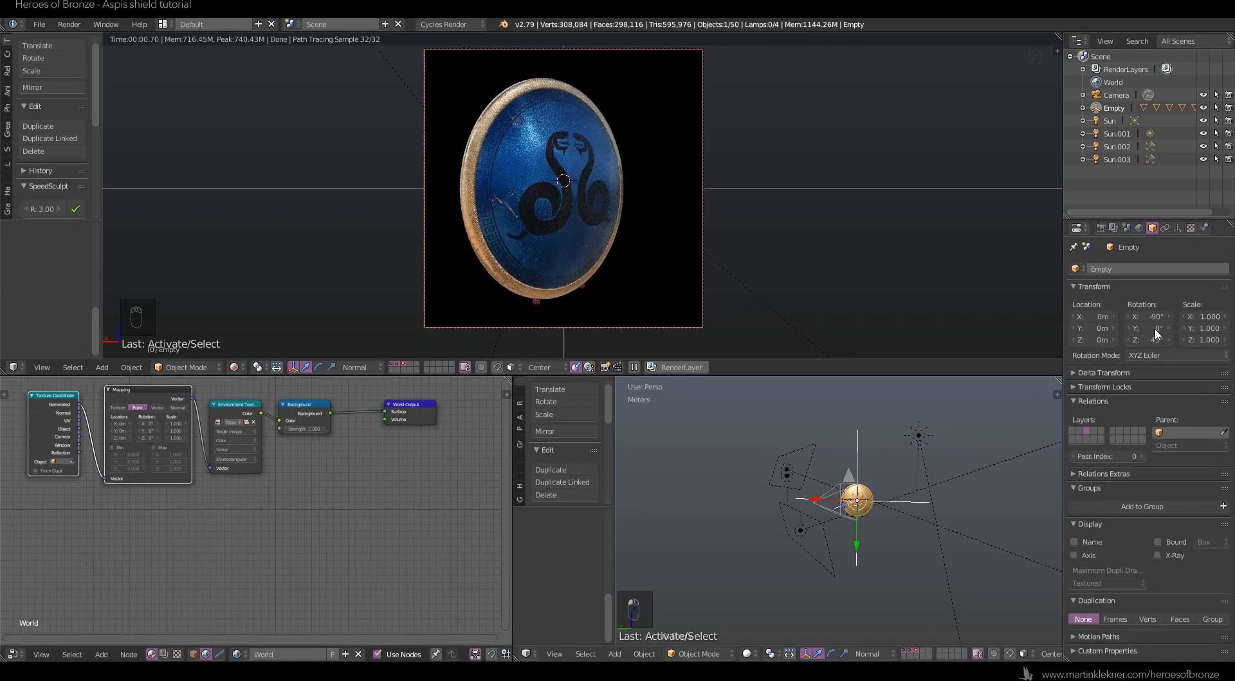
Check the shield's lighting at Empty Z rotations of -45° and 180°, and return the Z rotation to 0°.
text(-45)
key(Return)
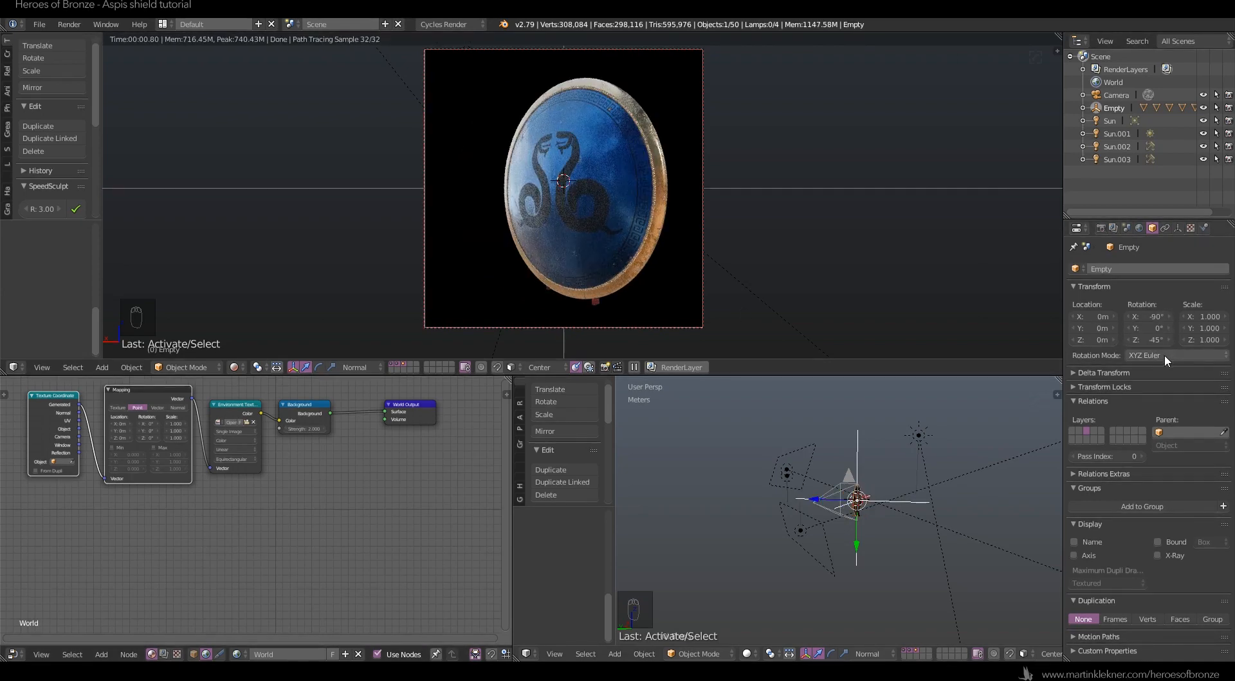
click(1148, 340)
text(180)
key(Return)
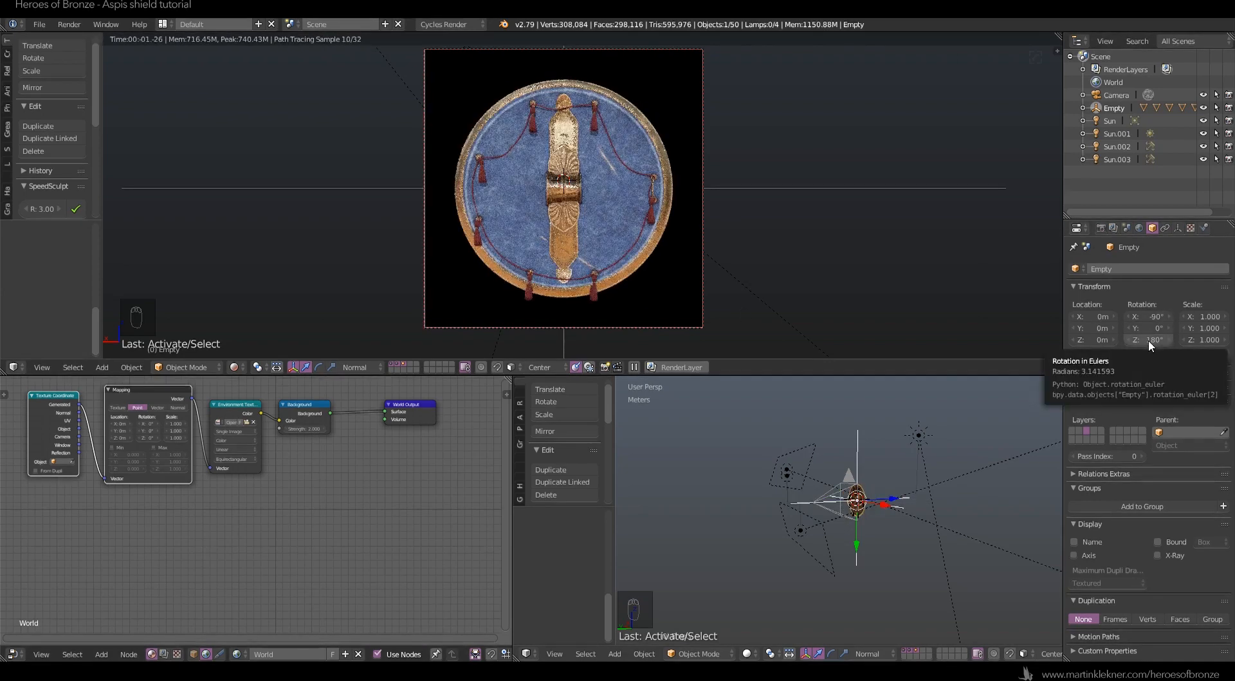
click(1153, 339)
text(0)
key(Return)
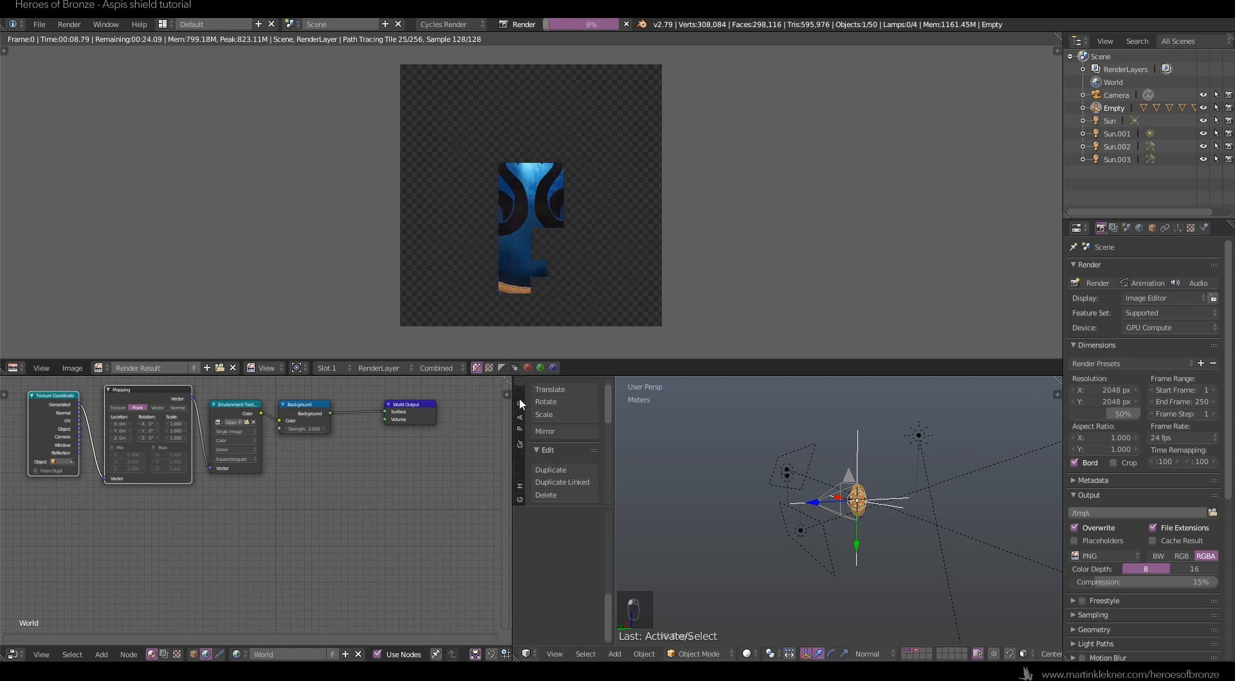
Cancel the running render and expand the Performance section of the render settings.
key(Escape)
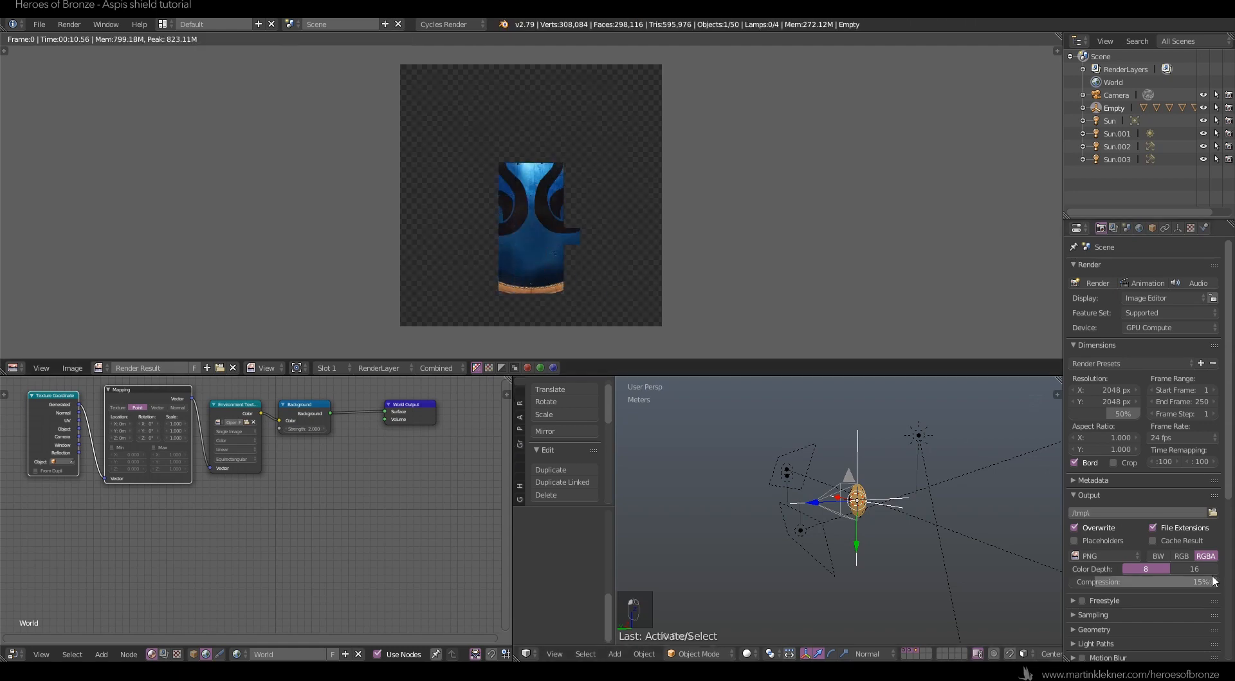
click(1104, 630)
scroll(1101, 626, down, 5)
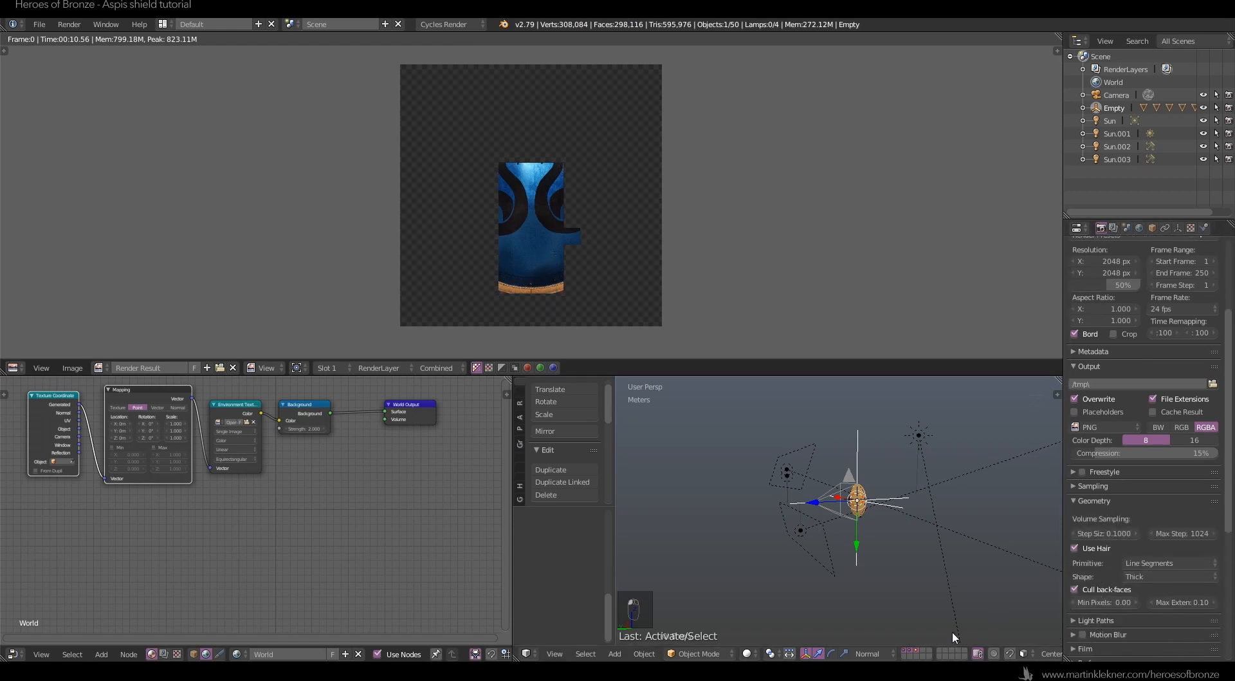
scroll(1184, 570, down, 7)
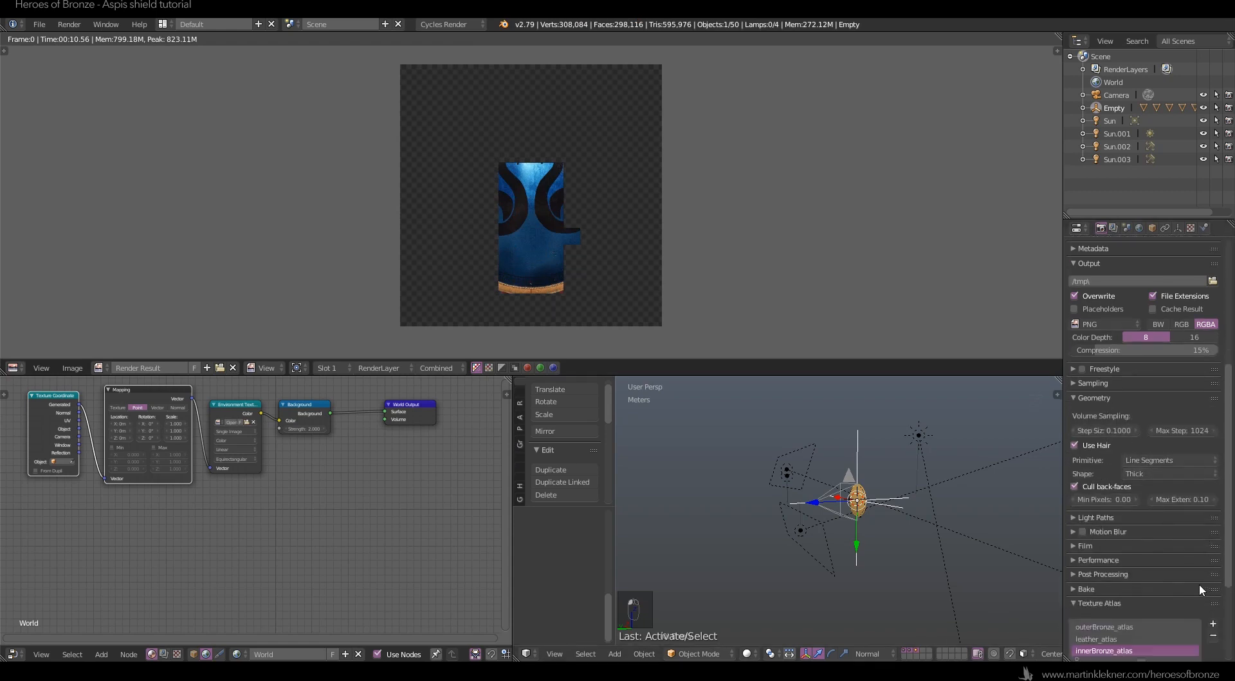
click(1104, 525)
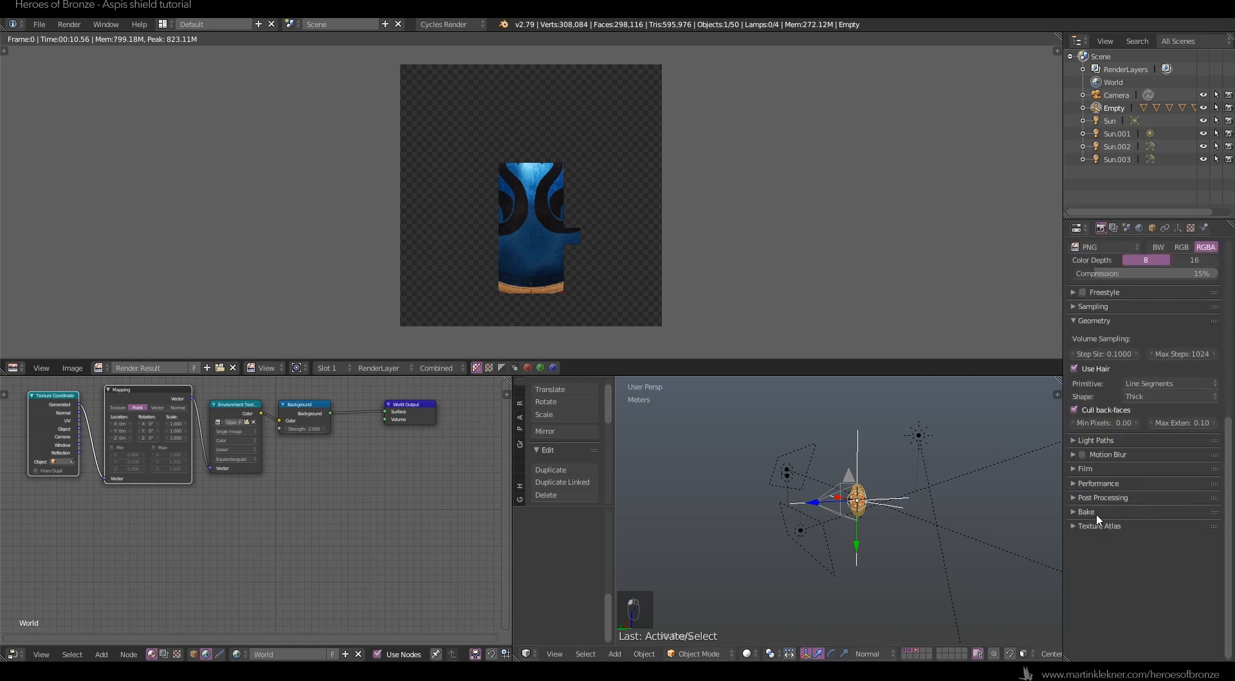
click(1098, 497)
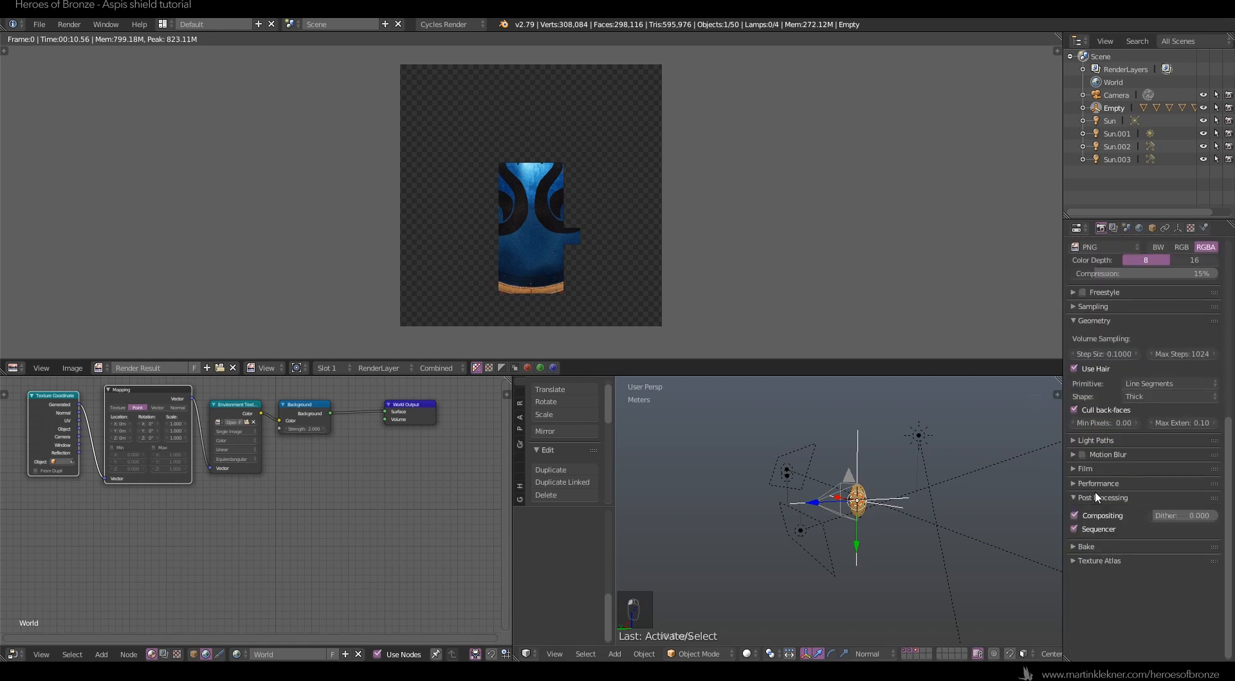
click(1097, 498)
click(1096, 483)
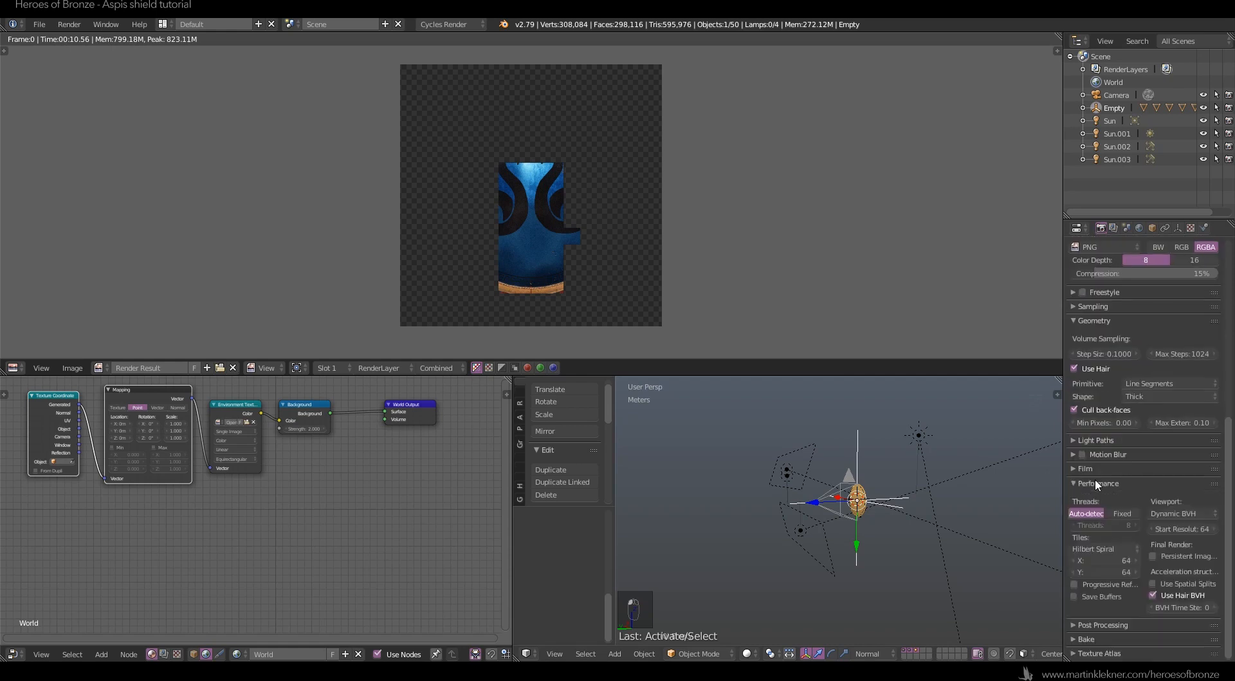
Set the render tile size to 512 in both X and Y.
click(1122, 559)
text(512)
key(Return)
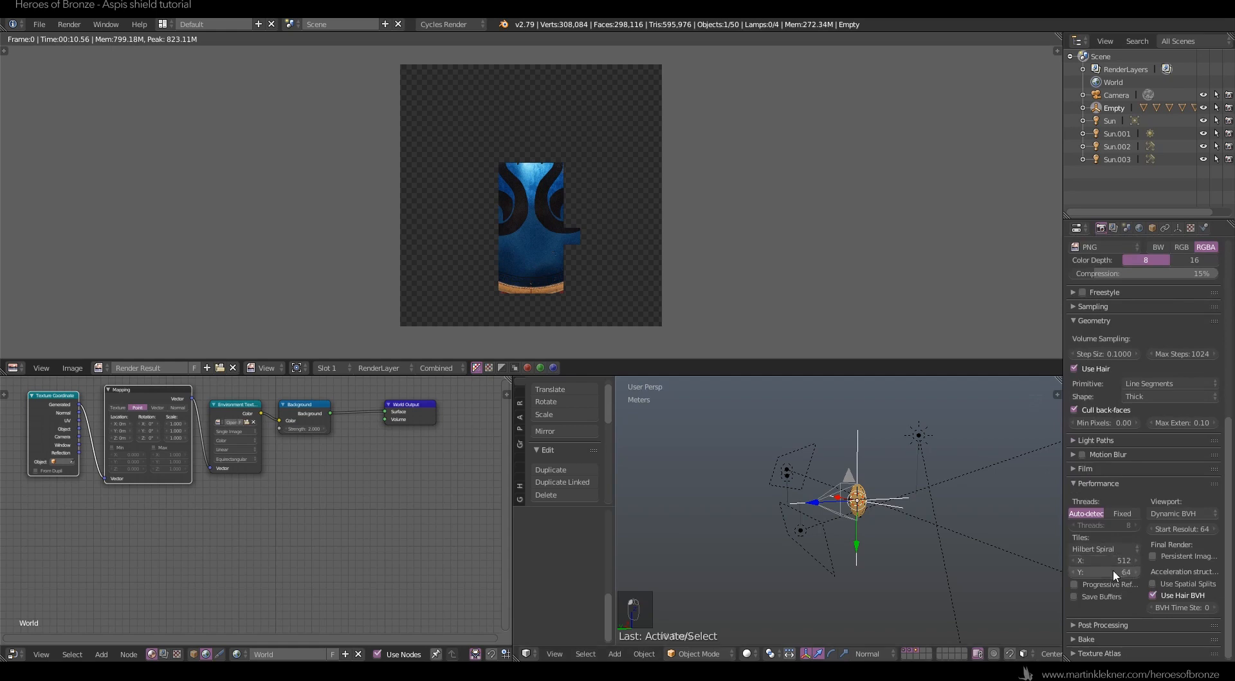
click(1113, 569)
text(512)
key(Return)
Enable Denoising for the render layer and render the image.
scroll(1125, 531, up, 8)
scroll(1113, 363, up, 4)
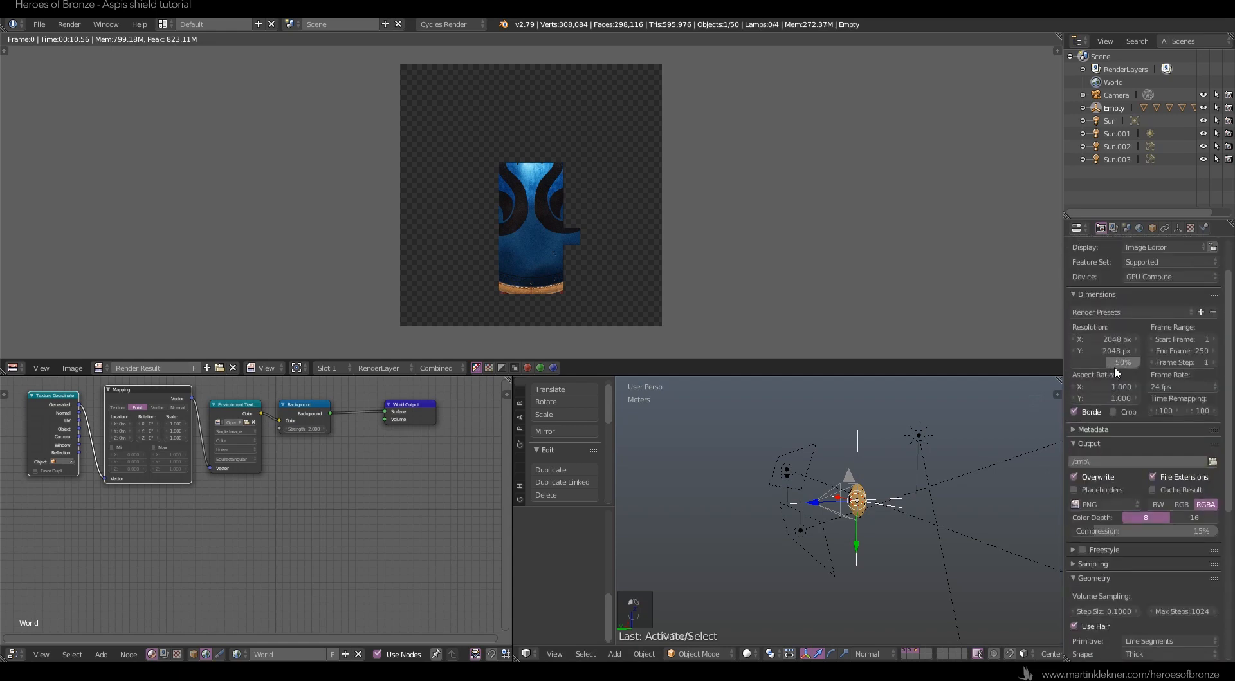
click(1114, 228)
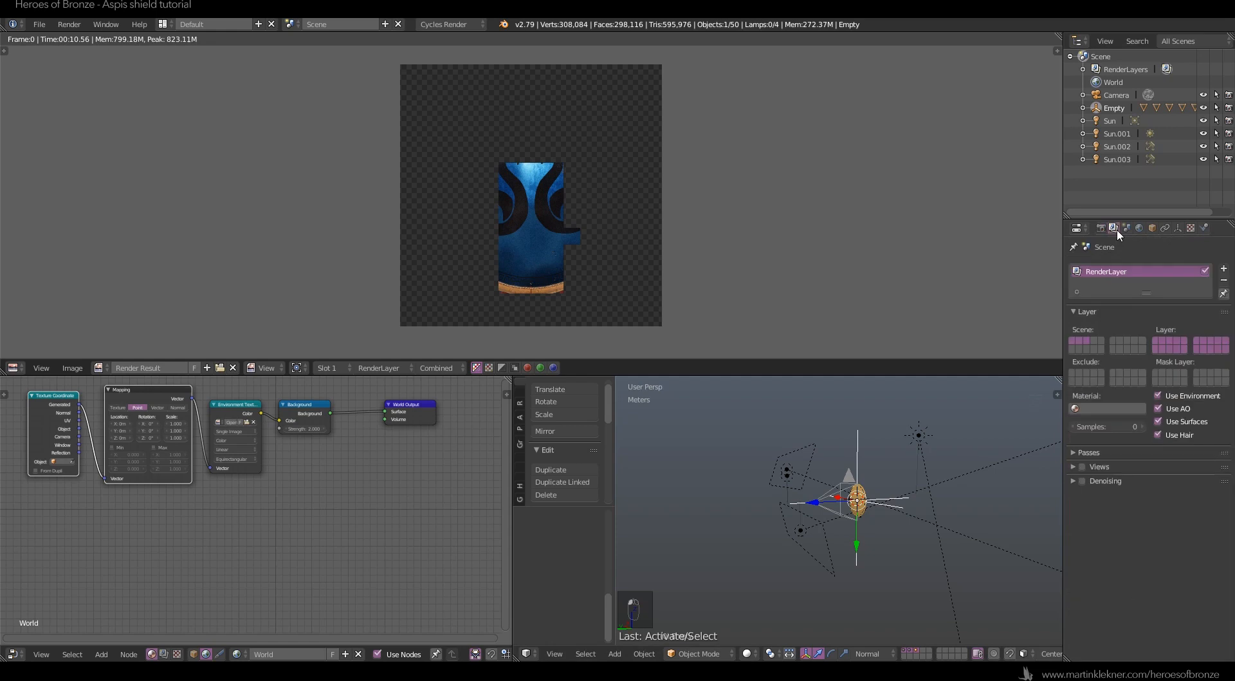
click(1083, 481)
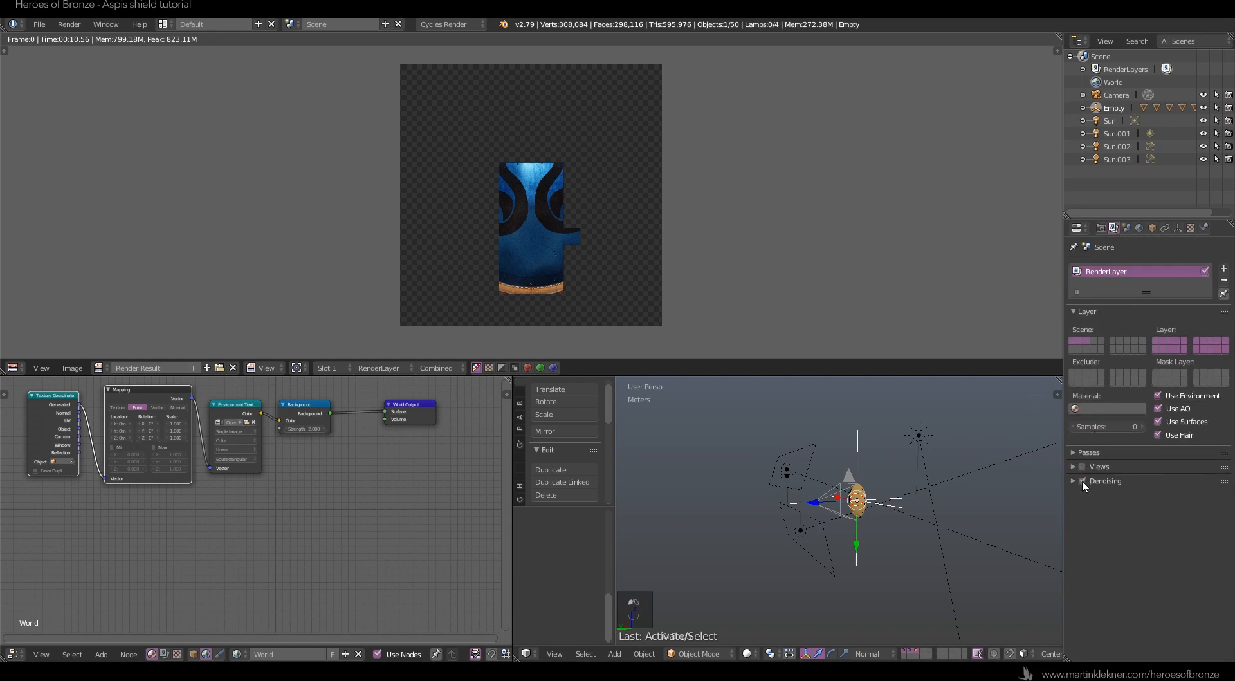
click(1101, 228)
click(1102, 281)
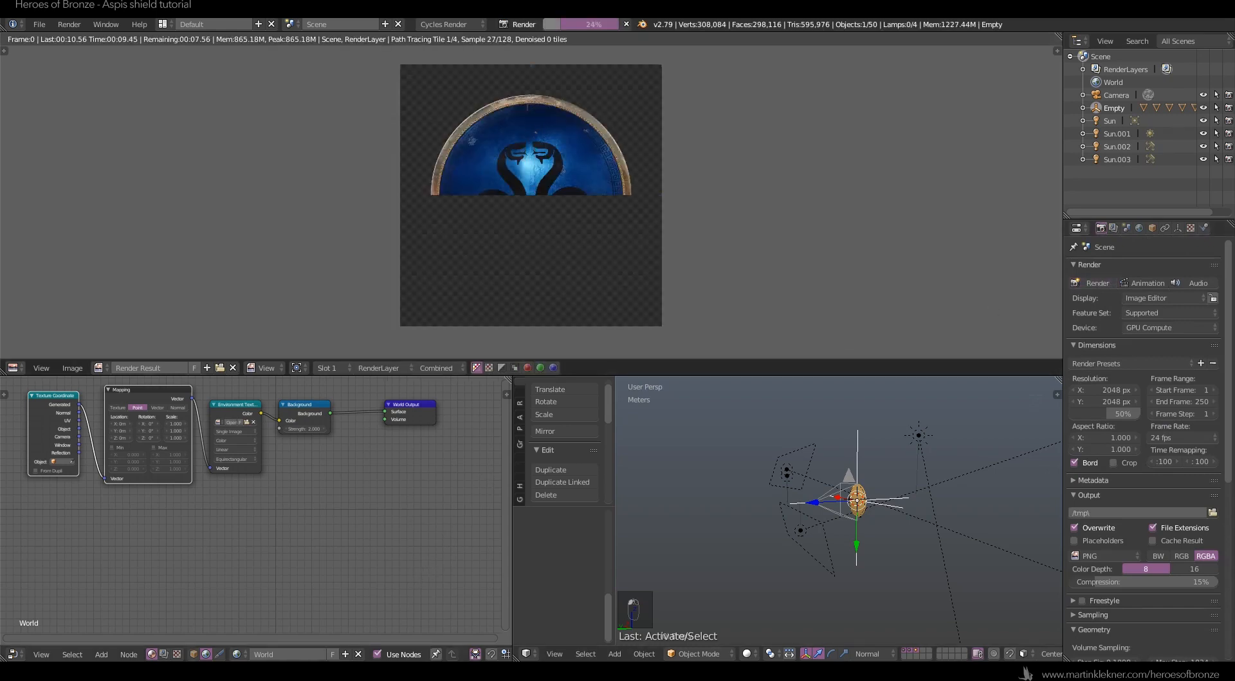
Examine the render of the shield, including its lower rim and the area beneath it.
scroll(568, 176, up, 3)
middle_drag(568, 176, 628, 215)
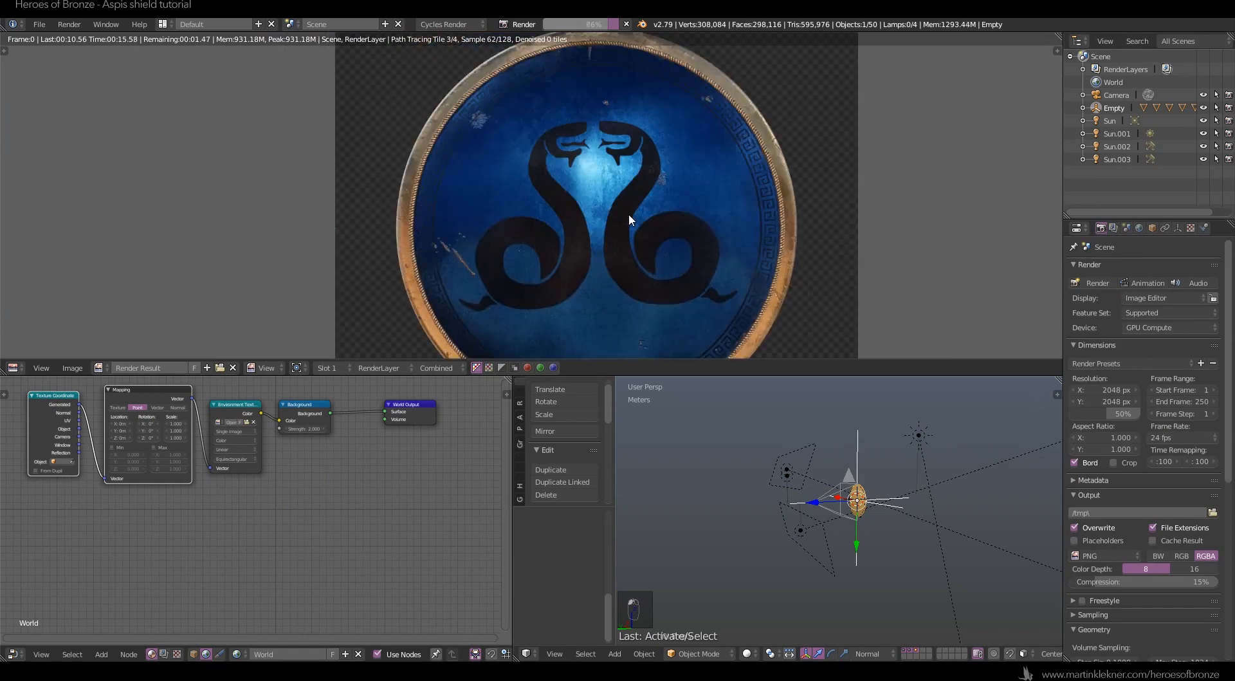
scroll(629, 215, down, 1)
scroll(628, 214, down, 1)
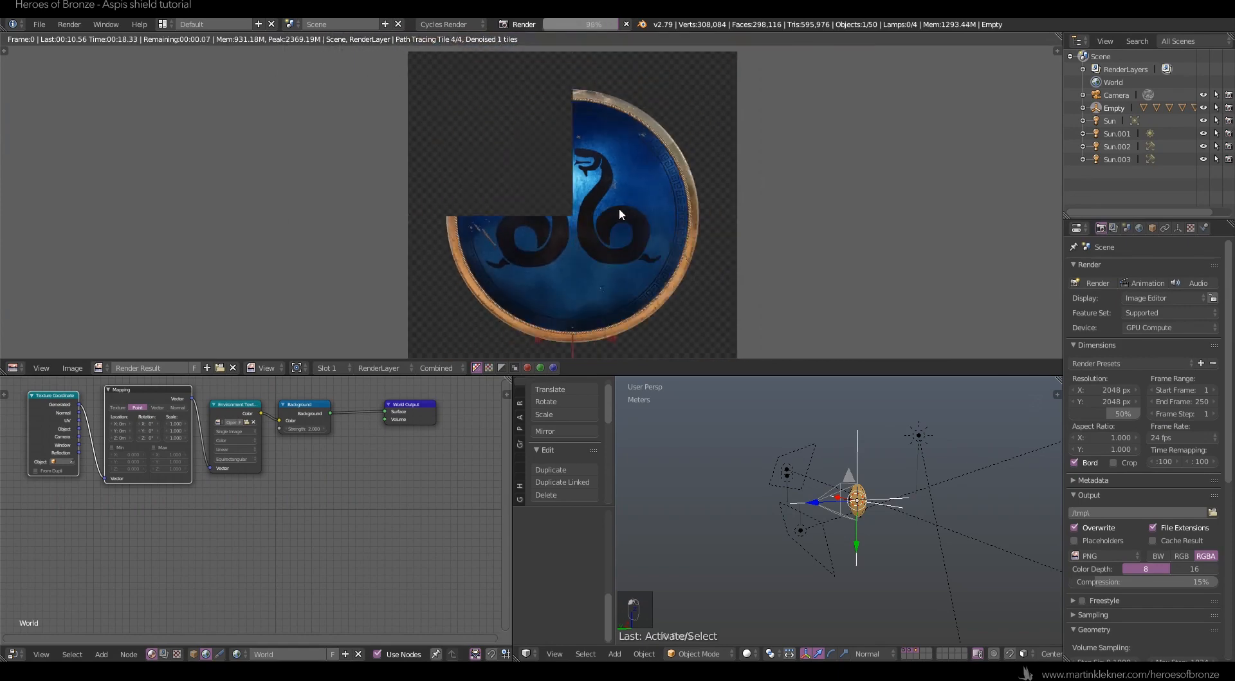
scroll(619, 207, down, 1)
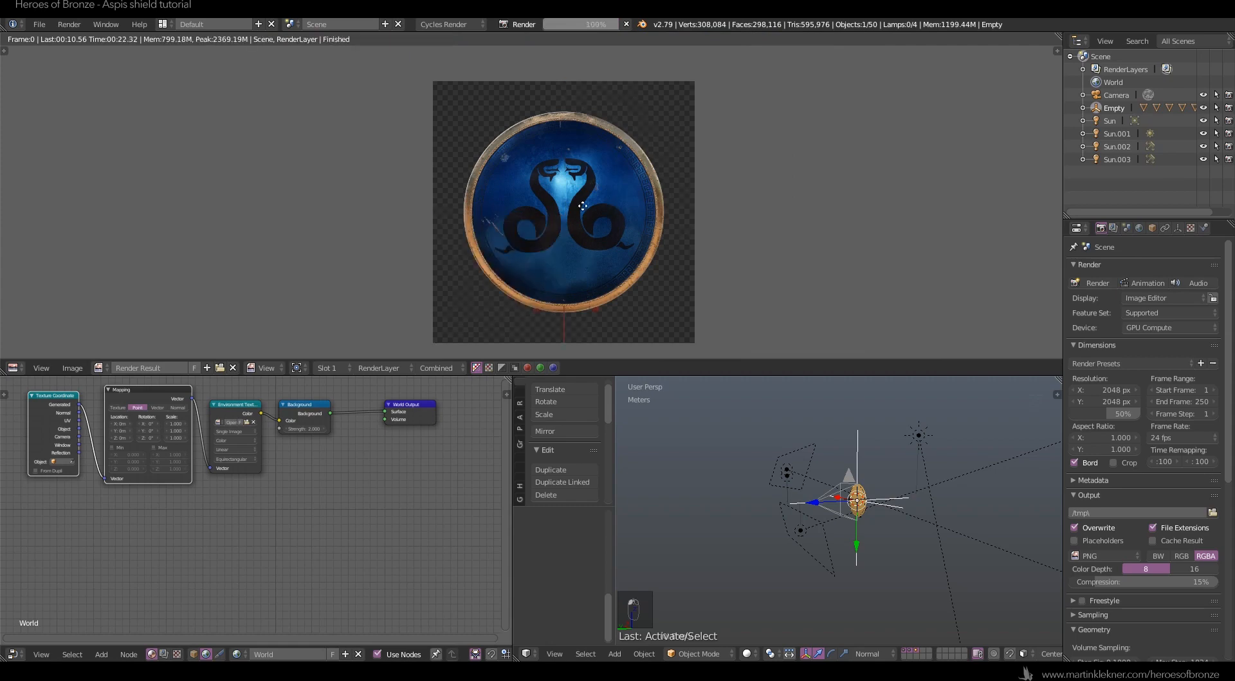
middle_drag(573, 323, 573, 209)
scroll(621, 223, up, 8)
scroll(624, 218, down, 4)
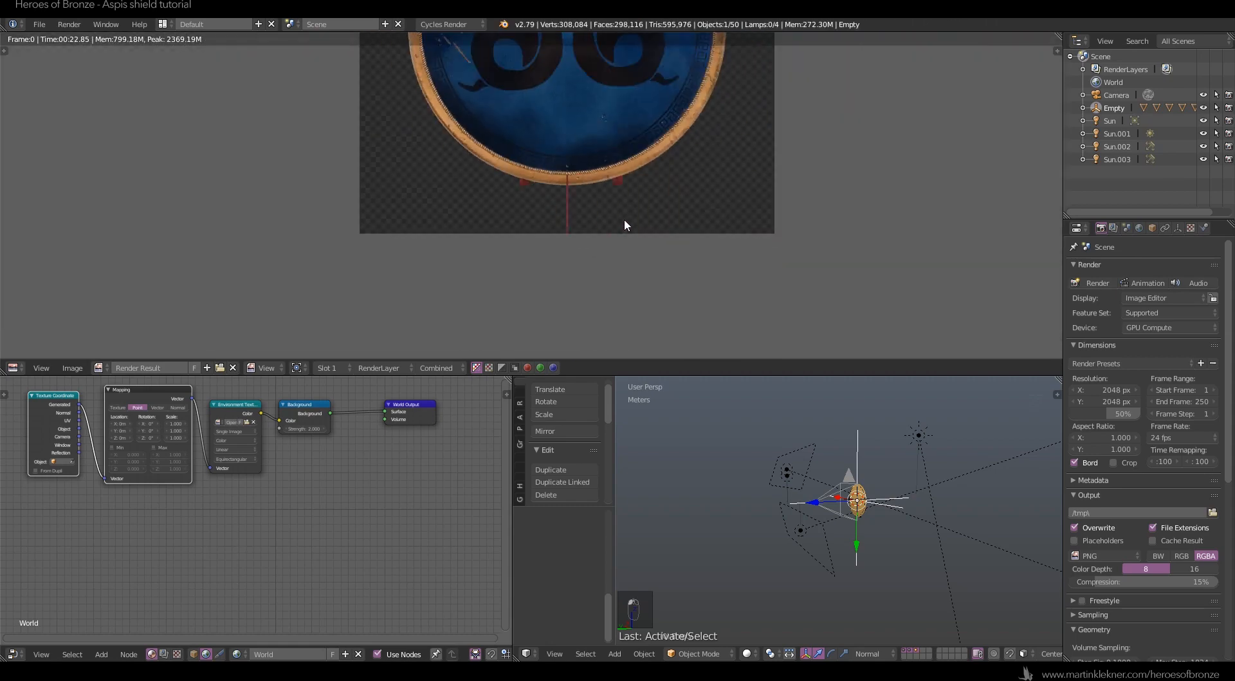
Apply the Screw and Curve modifiers to the rope on the back of the shield.
scroll(845, 502, up, 7)
scroll(929, 497, down, 3)
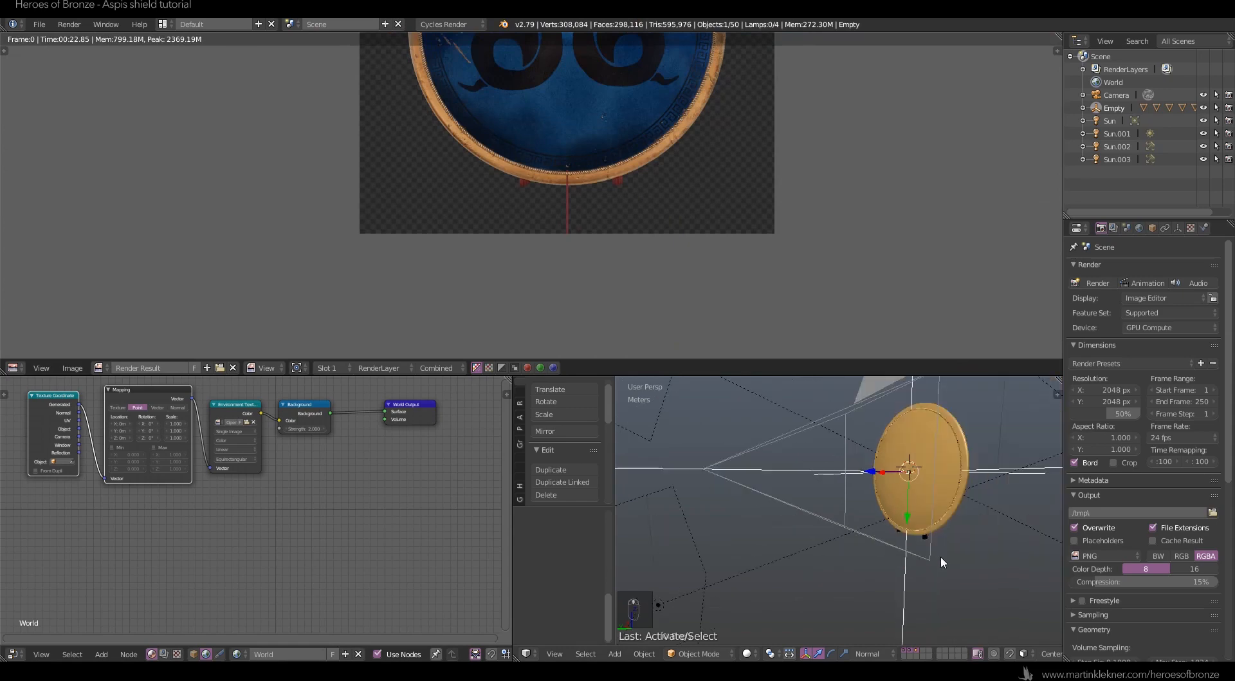
scroll(953, 544, up, 1)
middle_drag(962, 535, 885, 498)
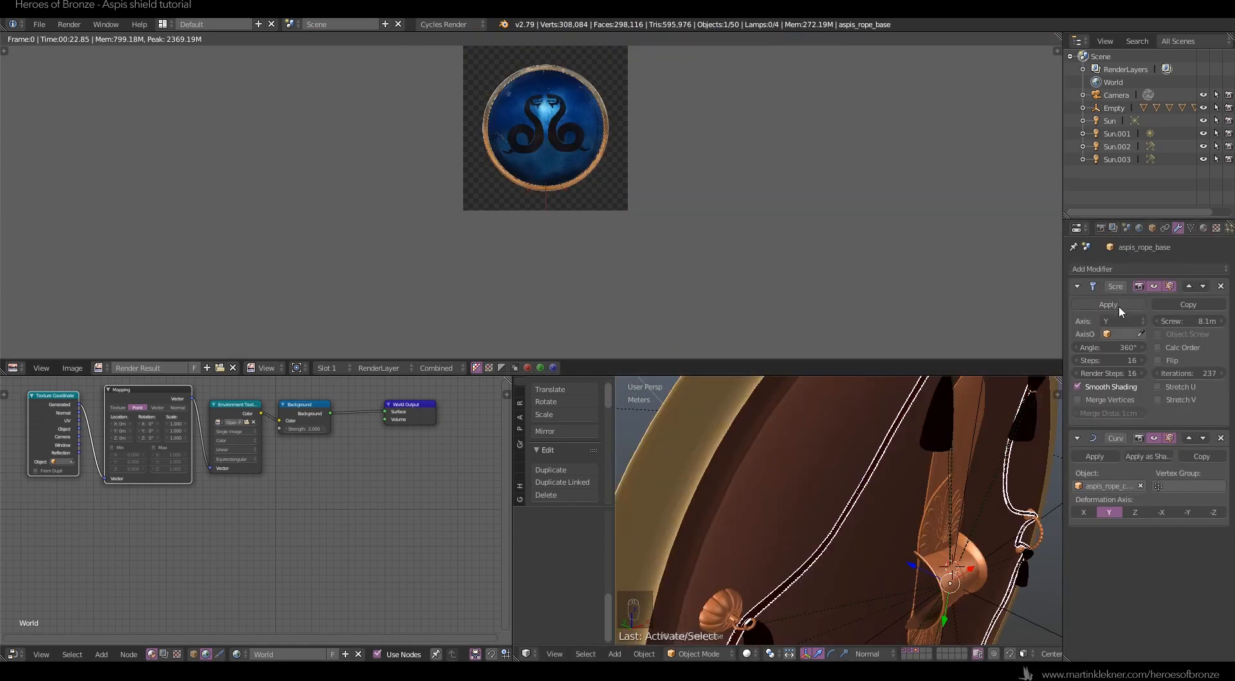
click(1118, 303)
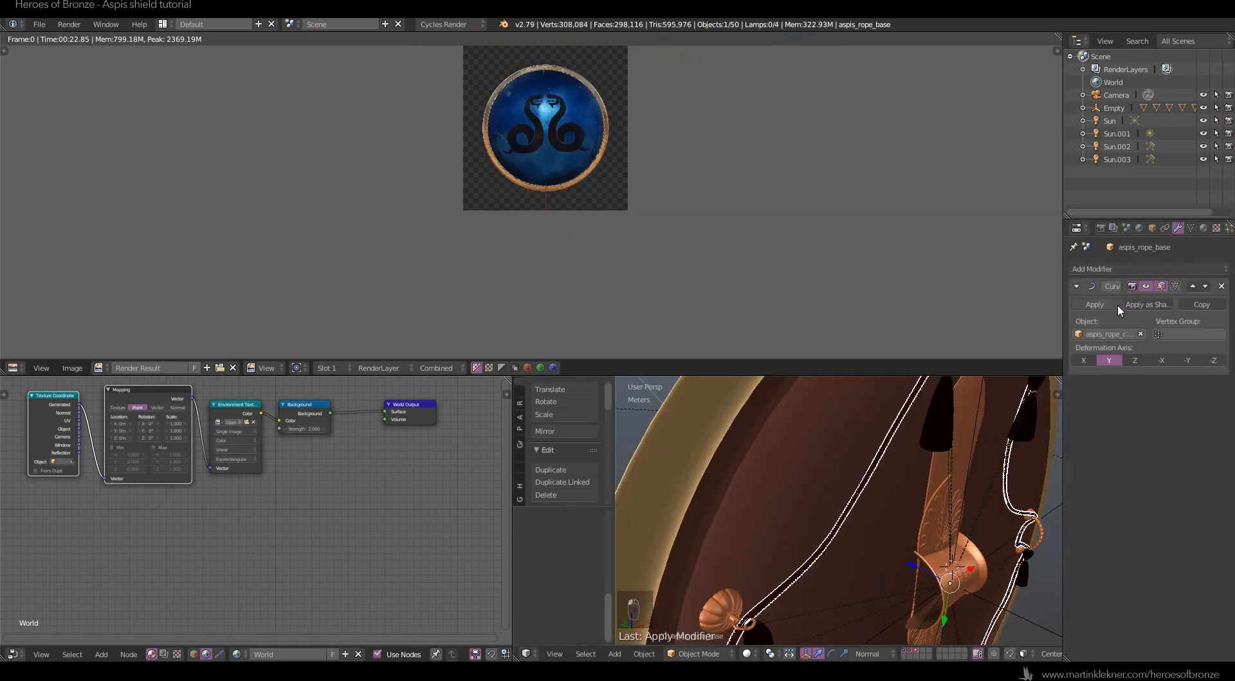
click(1103, 303)
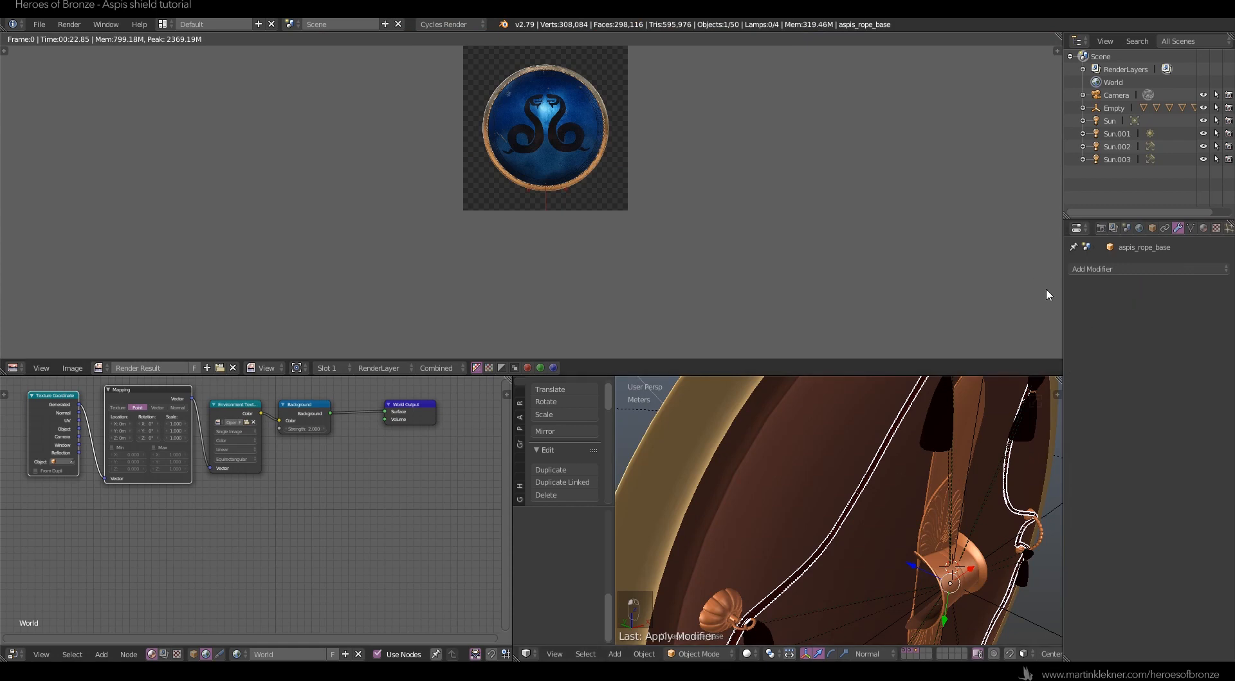
Move the rope along the Z axis of the Normal orientation, away from the back of the shield.
scroll(866, 489, down, 5)
key(g)
key(z)
key(z)
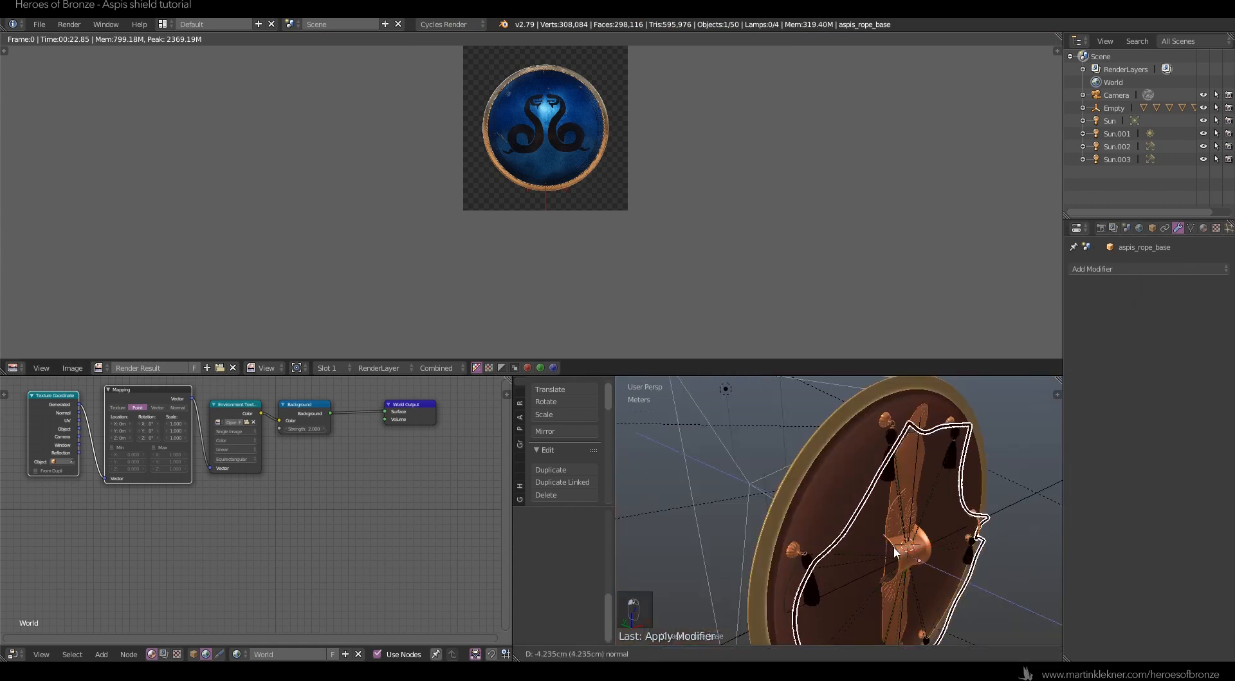
click(975, 541)
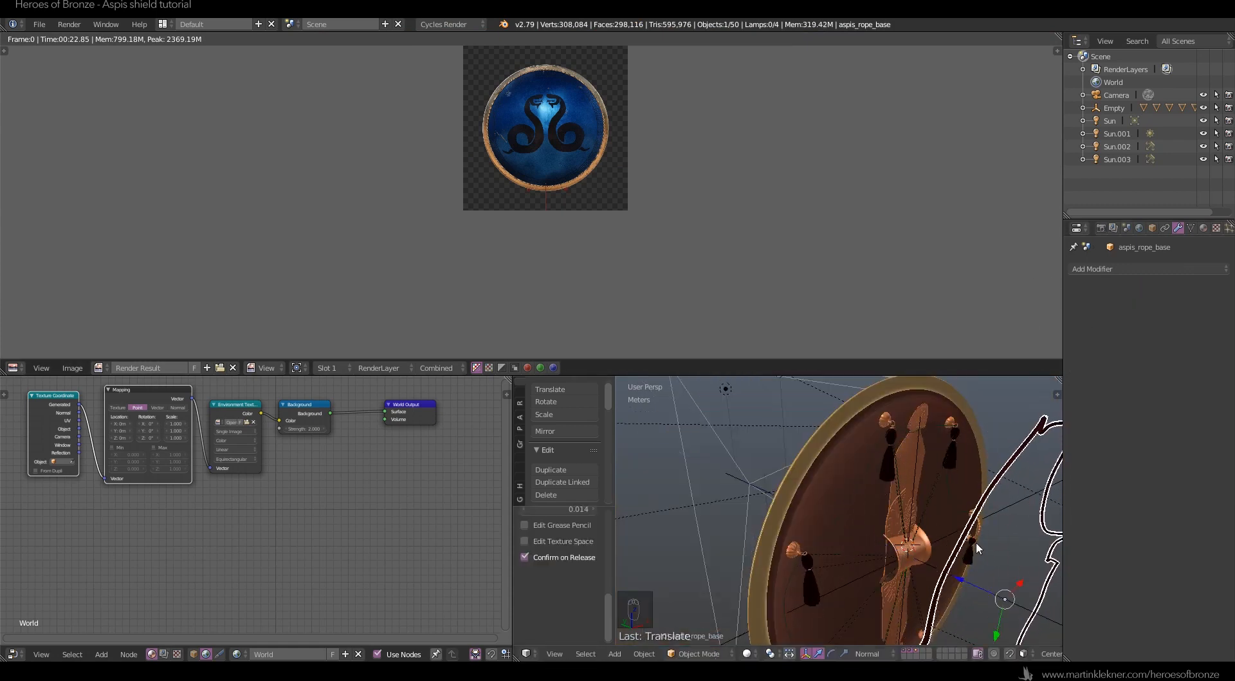
Undo the last move of the rope and set the Empty's Z rotation to 180°.
key(ctrl+z)
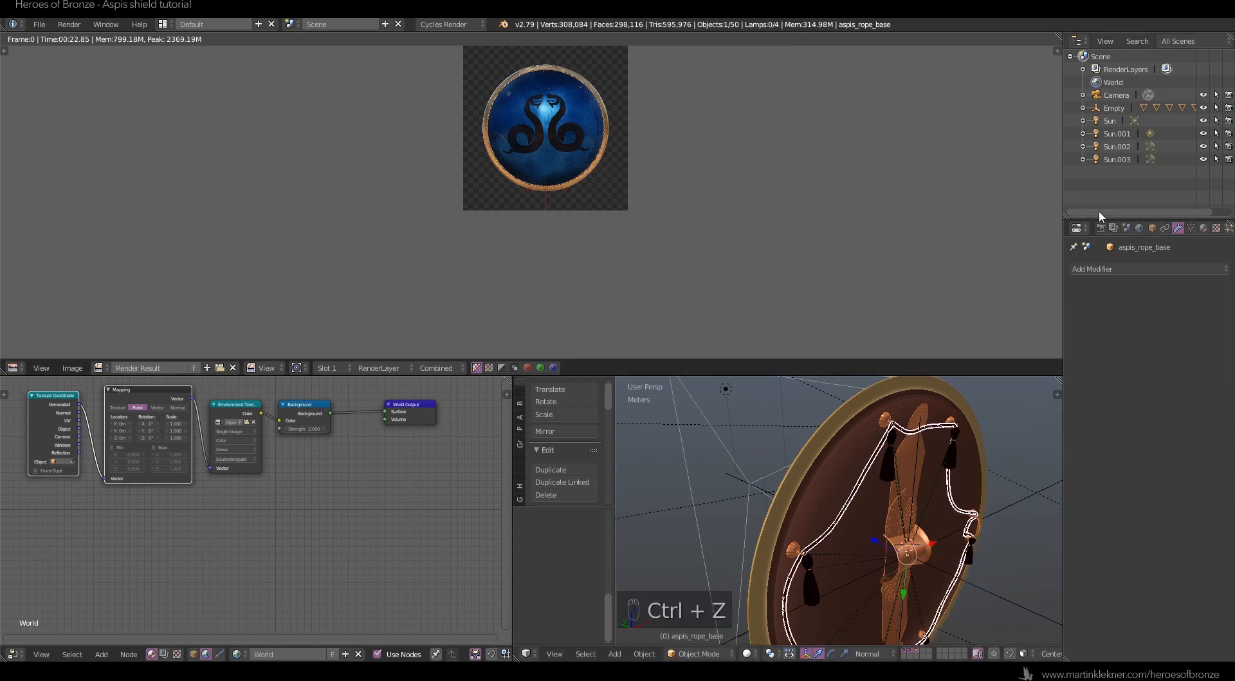
click(1120, 108)
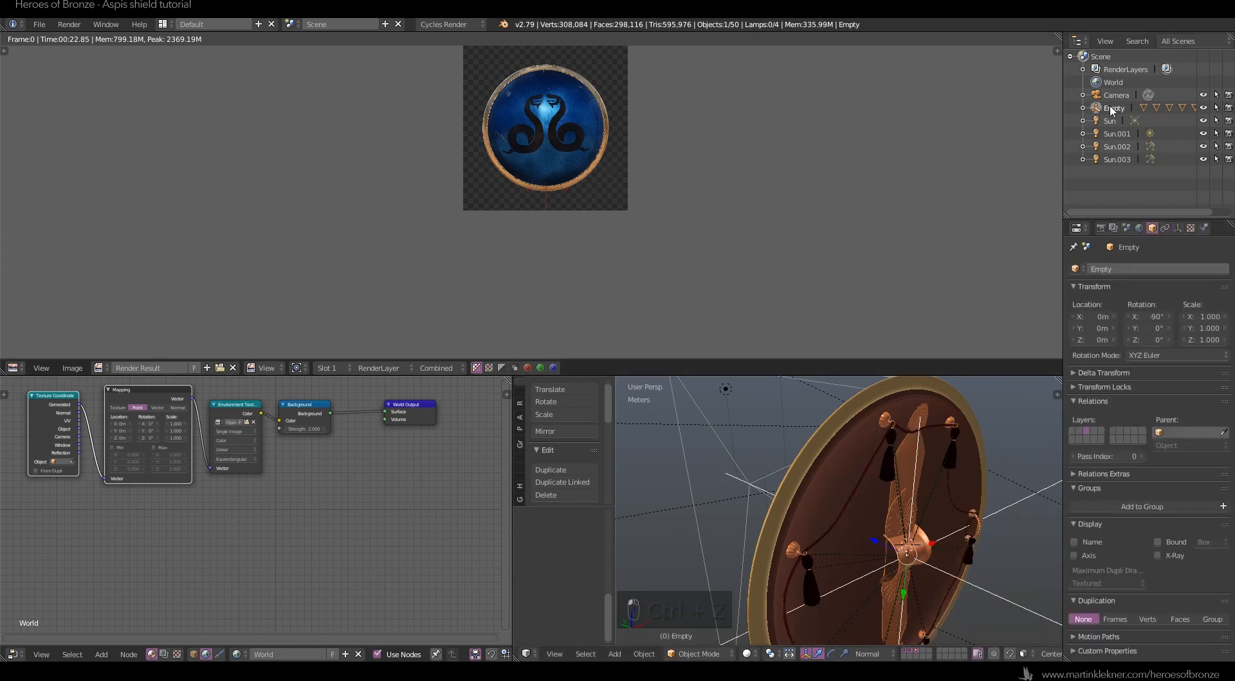
click(1151, 338)
text(180)
key(Return)
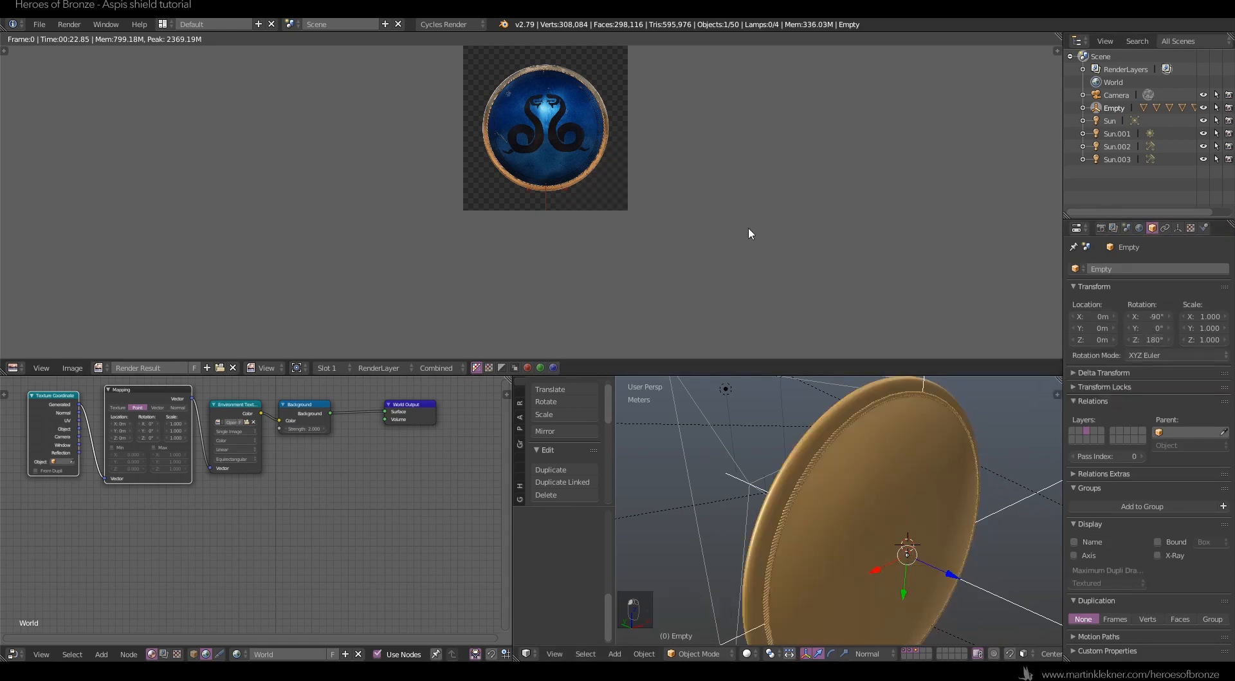
Render the image and examine the back of the shield, including its grip, ropes and tassels.
click(1101, 227)
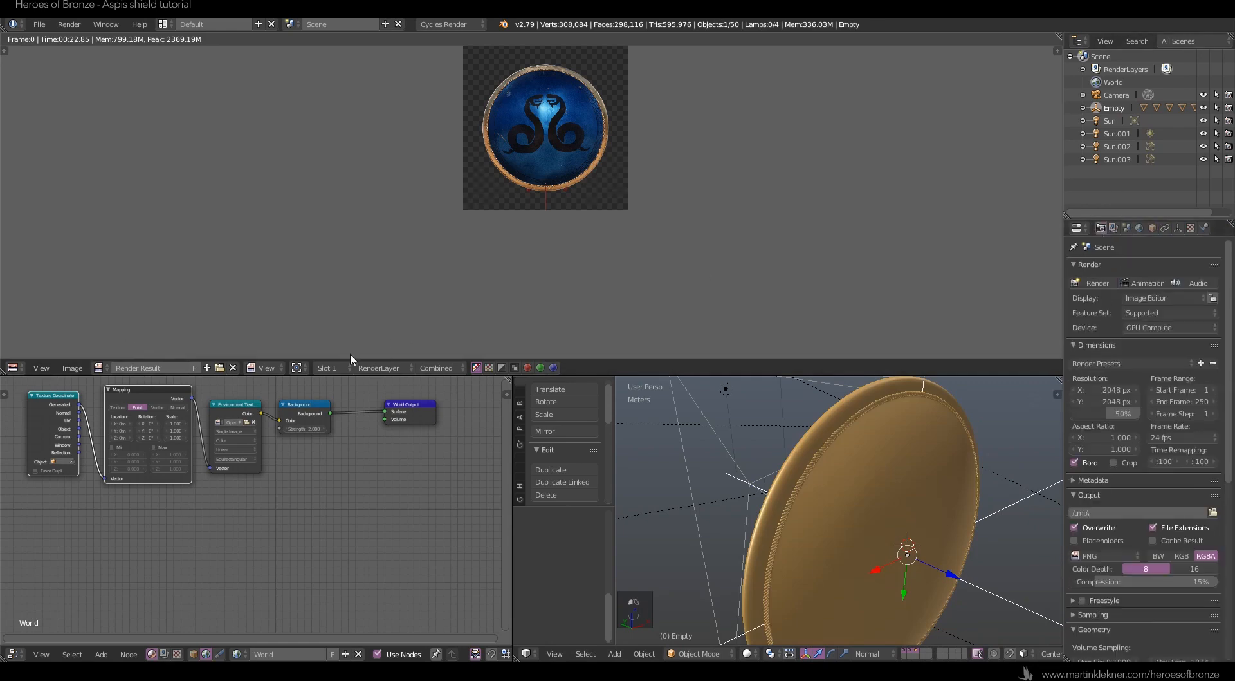
click(1097, 284)
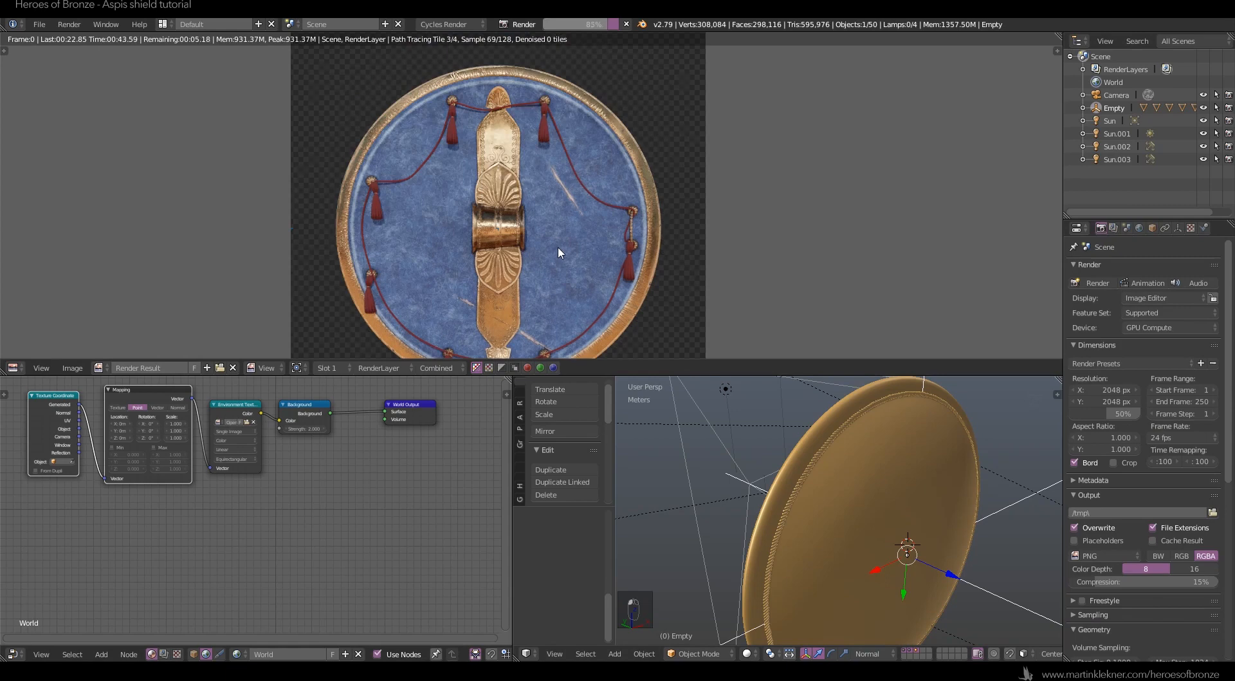
scroll(557, 246, up, 4)
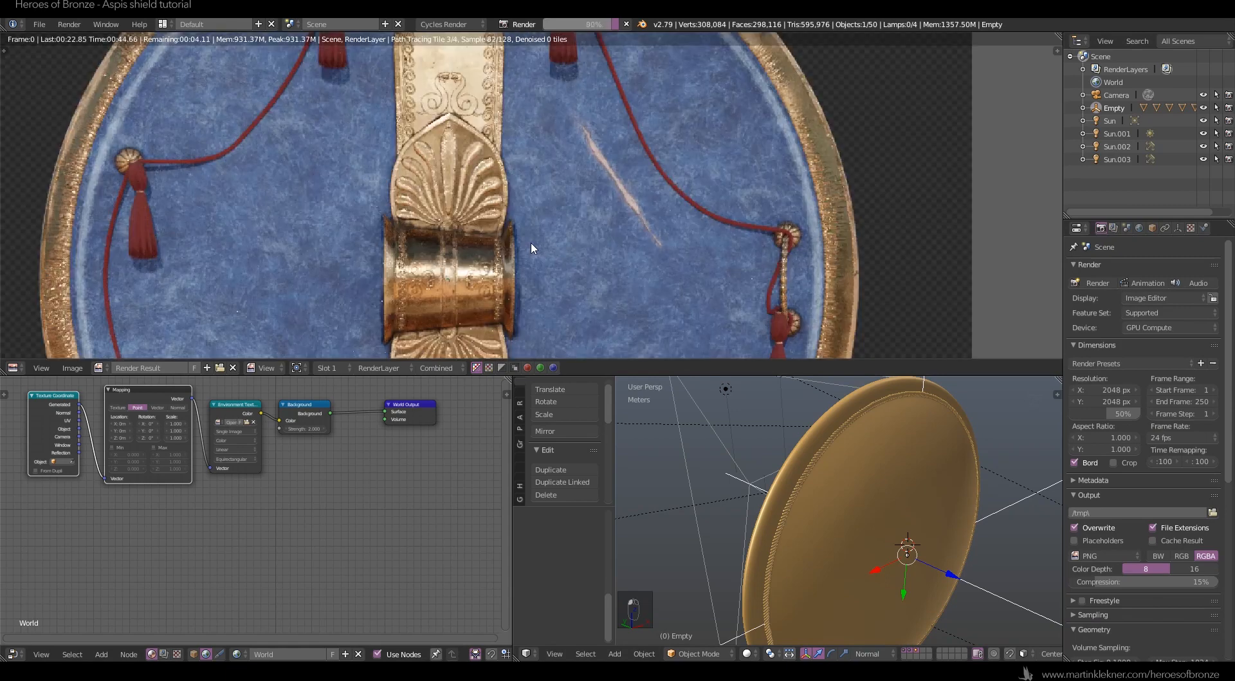
scroll(531, 241, down, 4)
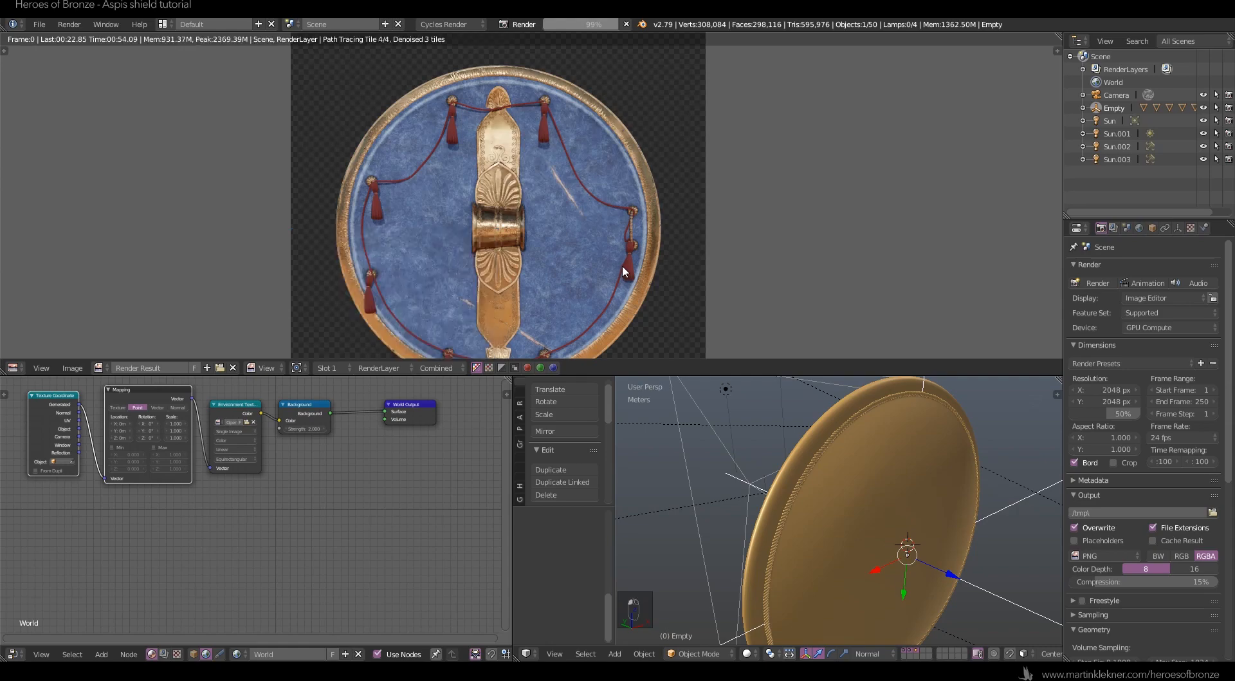
scroll(563, 157, up, 5)
scroll(572, 209, down, 2)
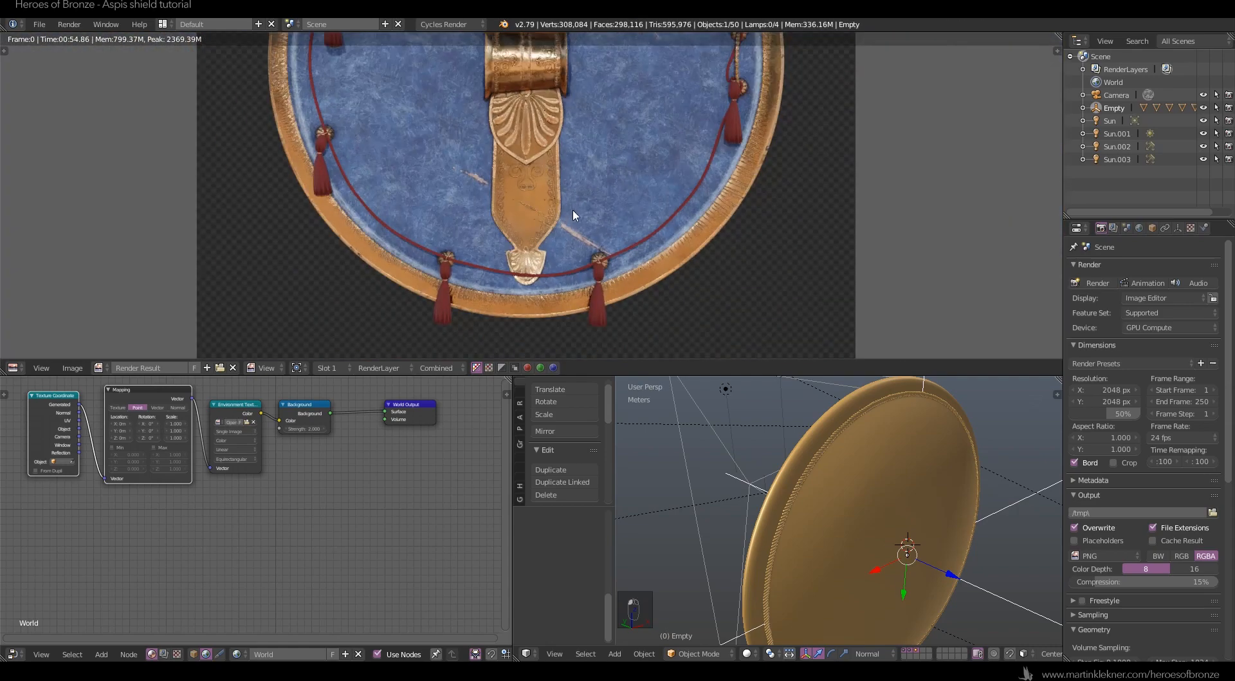
scroll(573, 209, down, 4)
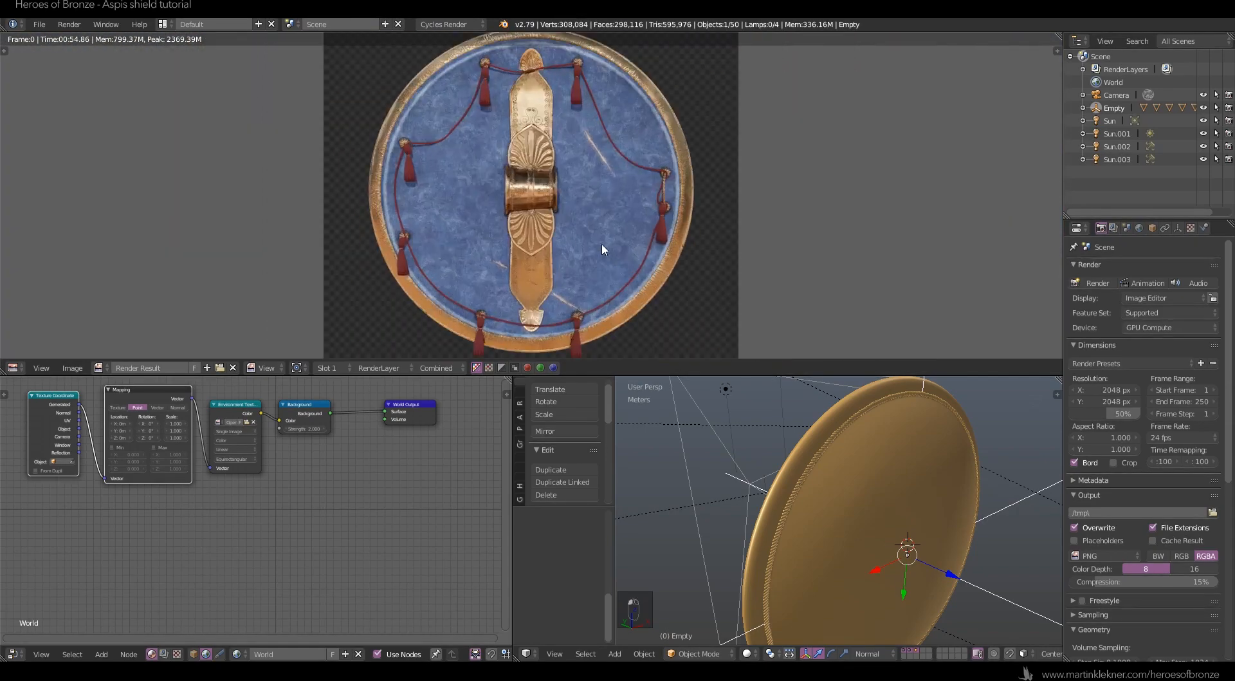
scroll(598, 246, up, 6)
scroll(599, 176, down, 6)
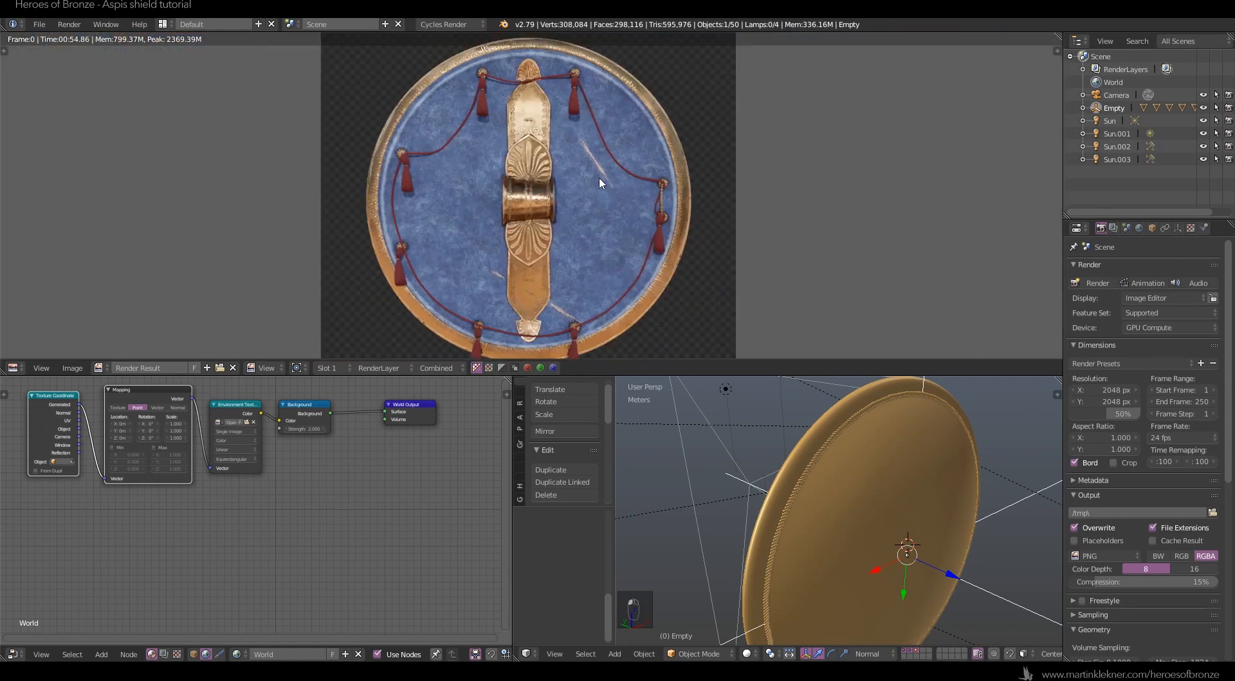
Switch the render result to Slot 2 and set the Empty's Z rotation to 0°.
click(328, 367)
click(339, 341)
scroll(856, 412, down, 6)
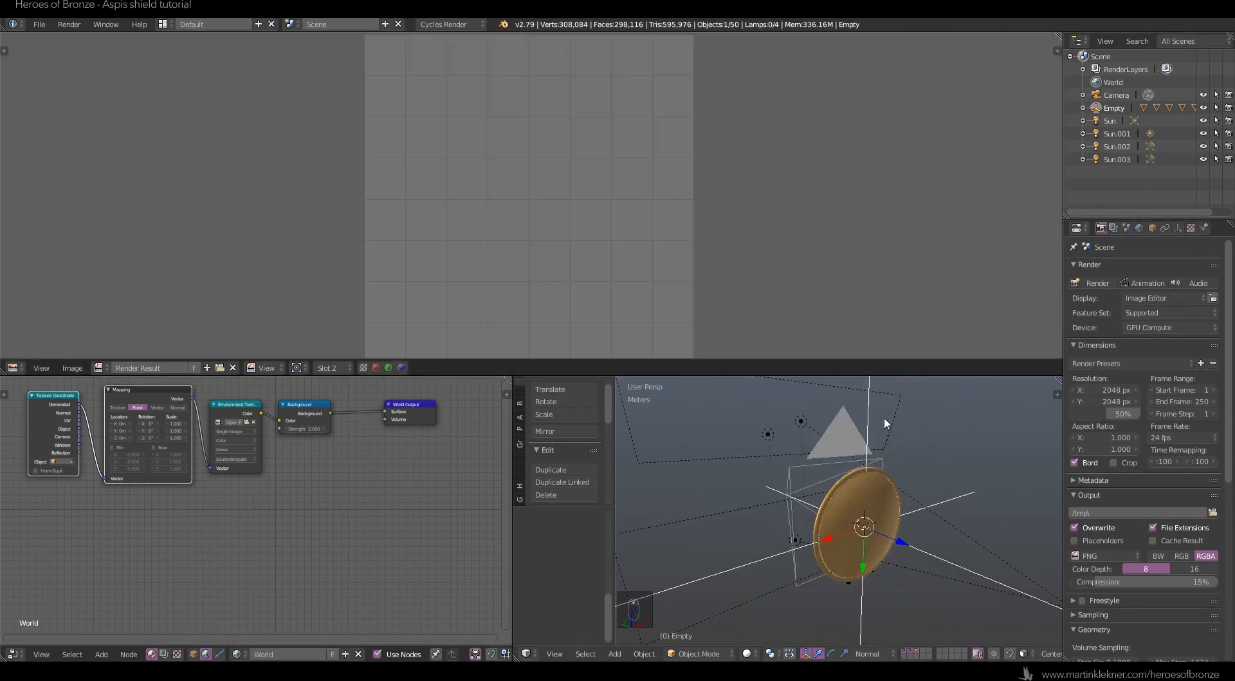
click(1152, 228)
click(1146, 338)
text(0)
key(Return)
Render the image into Slot 2 and look over the painted front of the shield.
click(1101, 228)
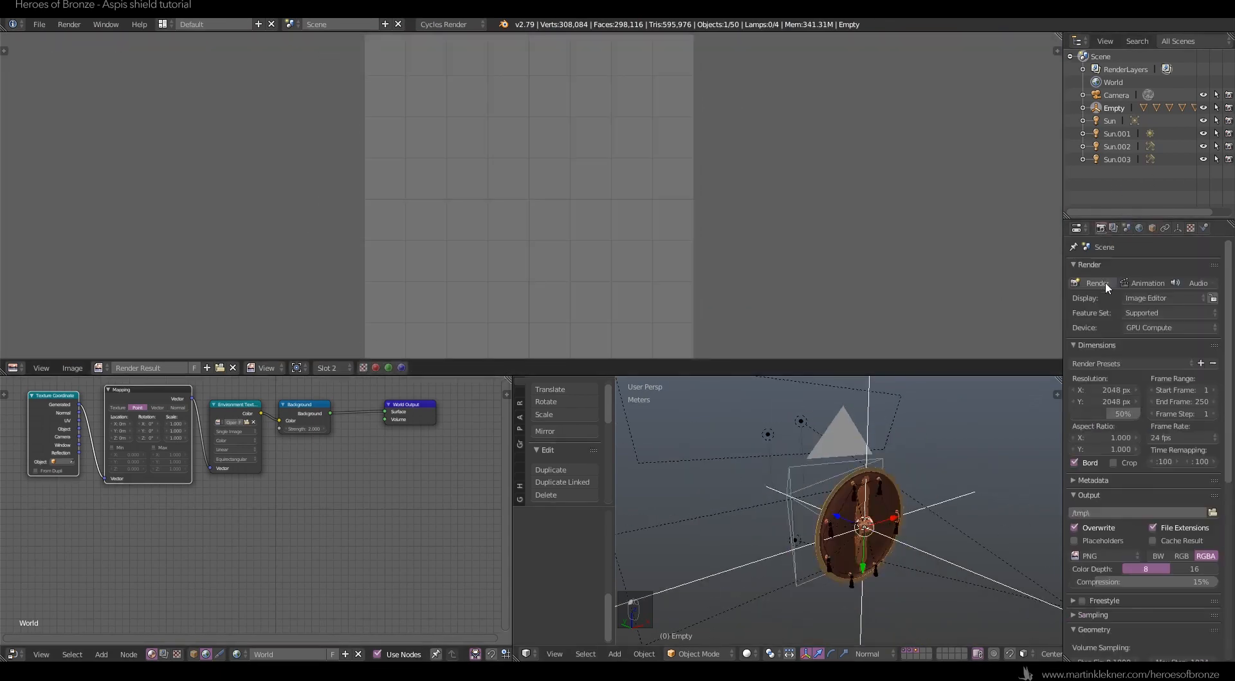
click(1104, 283)
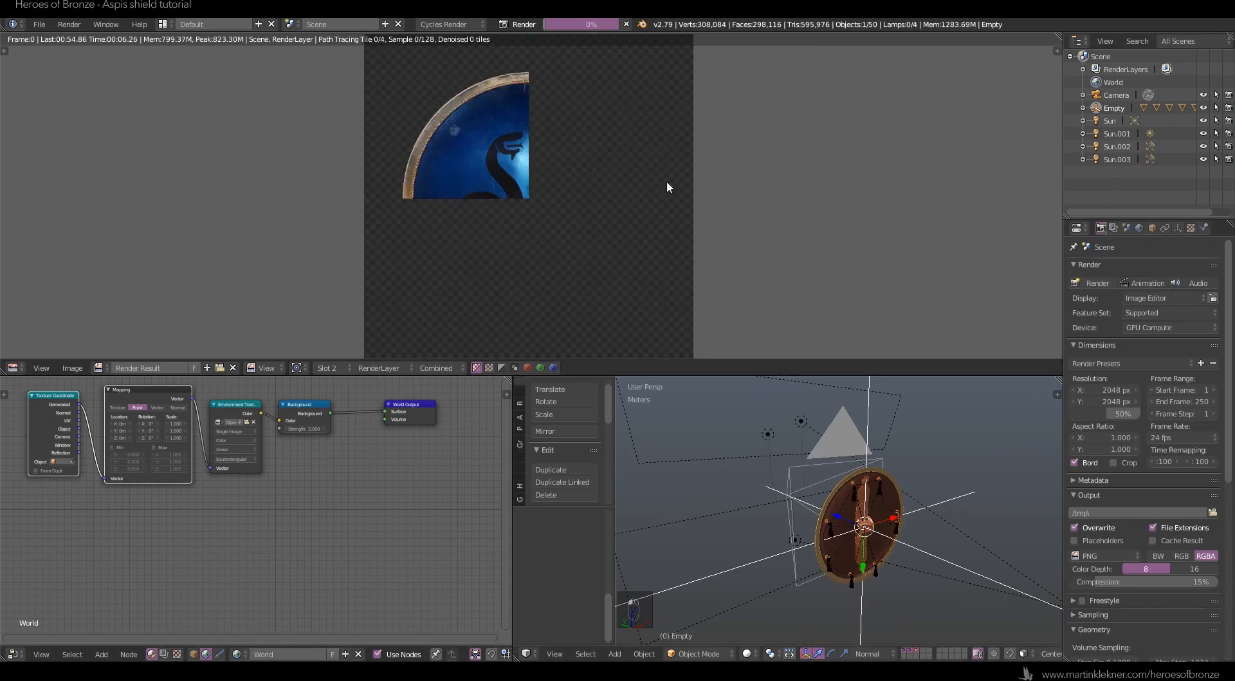
scroll(503, 153, up, 2)
middle_drag(593, 171, 586, 220)
scroll(601, 270, down, 2)
scroll(599, 199, down, 1)
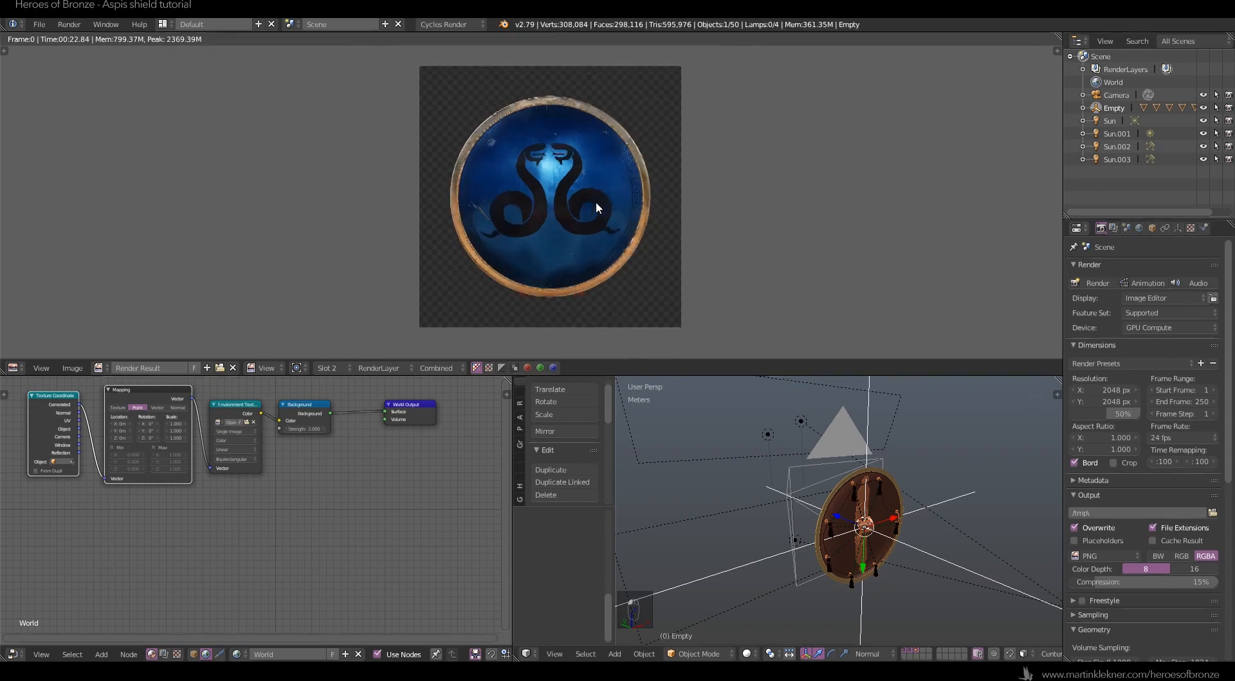
scroll(596, 201, up, 1)
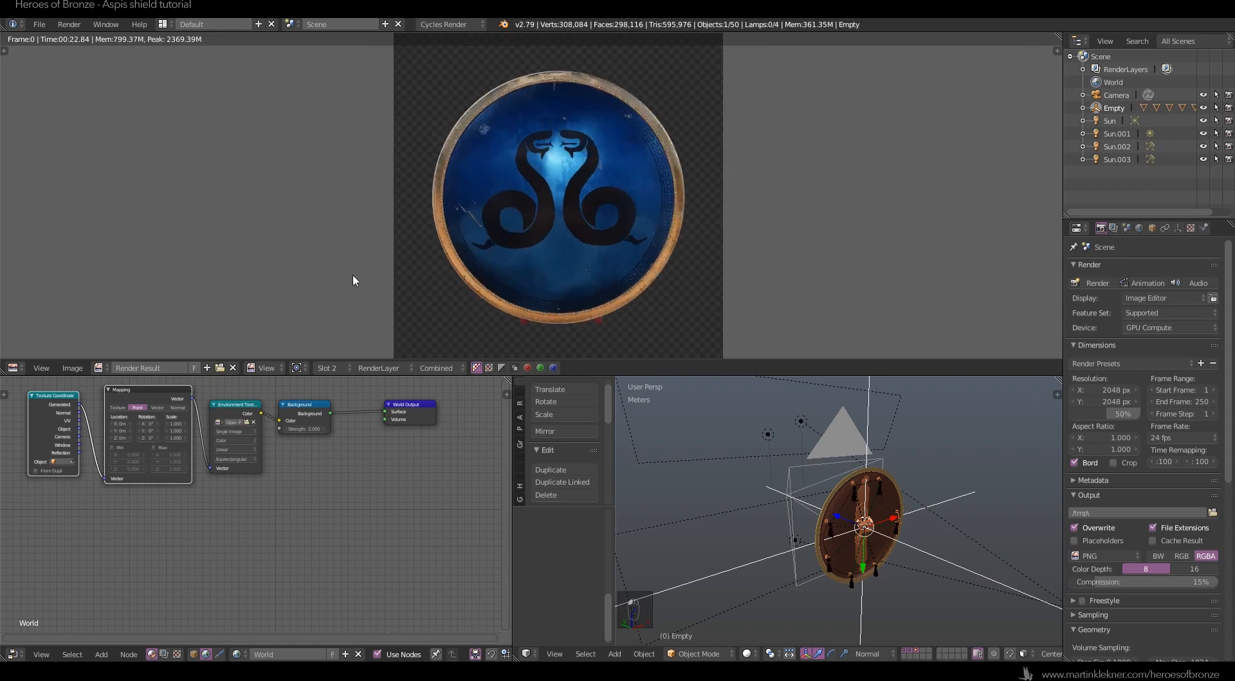
Compare the front and back renders of the shield by alternating between render slots 1 and 2.
key(alt+j)
key(alt+j)
key(alt+j)
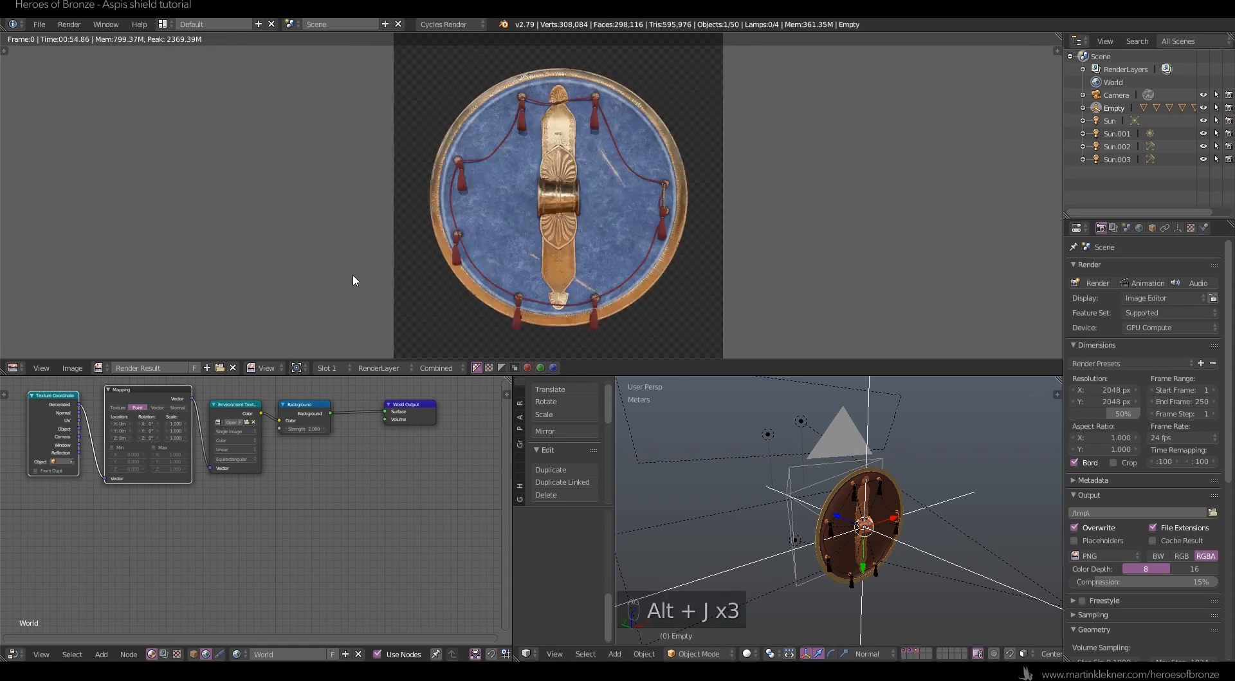
key(alt+j)
key(alt+j)
key(alt+j)
key(alt+j)
key(alt+j)
key(alt+j)
key(alt+j)
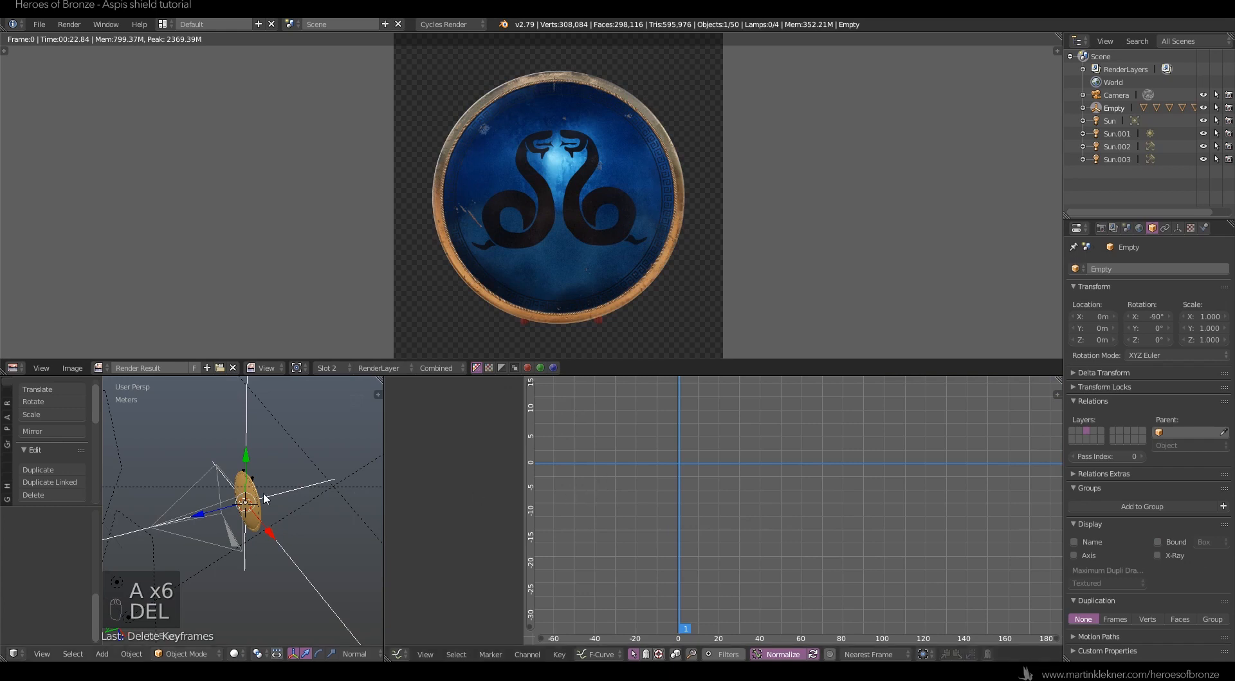
Select only the Empty and split a narrow Timeline editor off the lower part of the Graph Editor.
key(a)
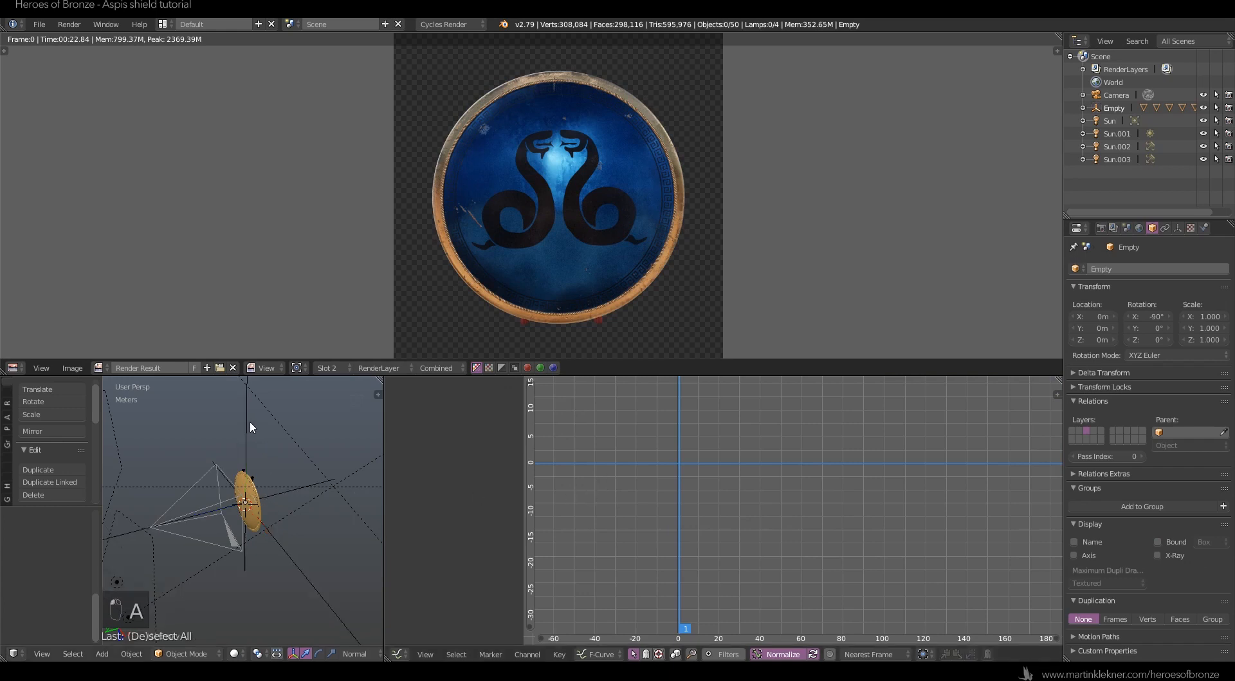
right_click(250, 419)
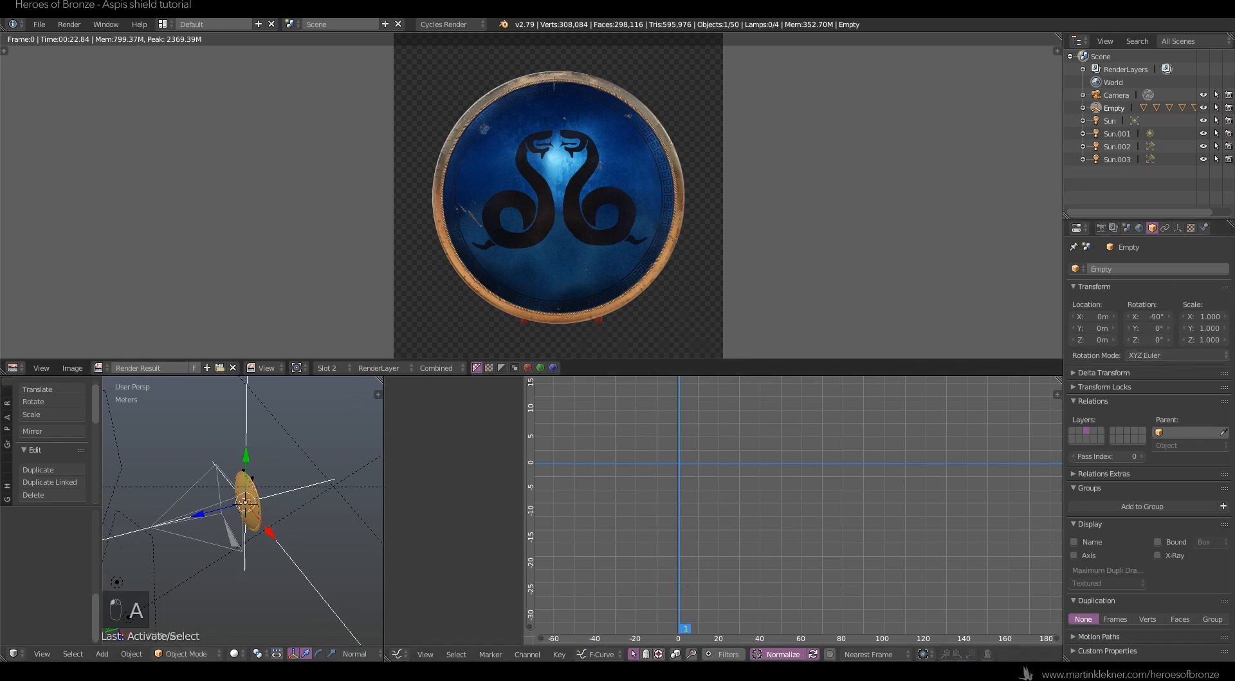
drag(390, 658, 388, 621)
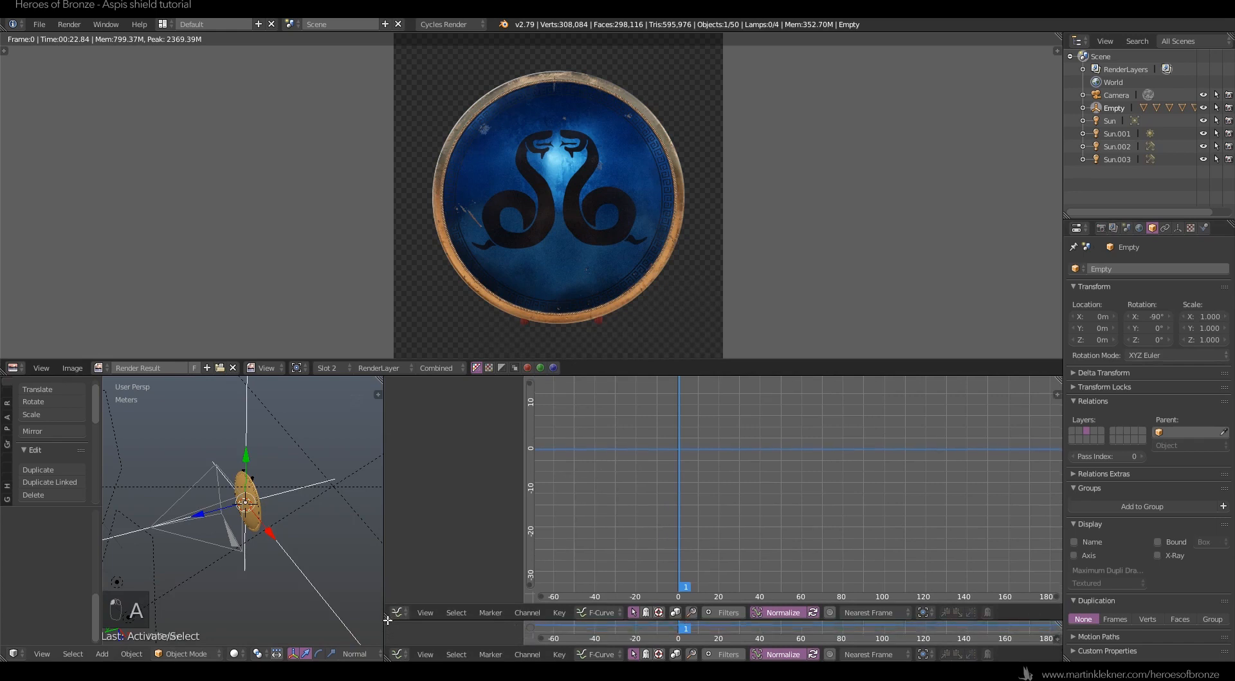
click(398, 654)
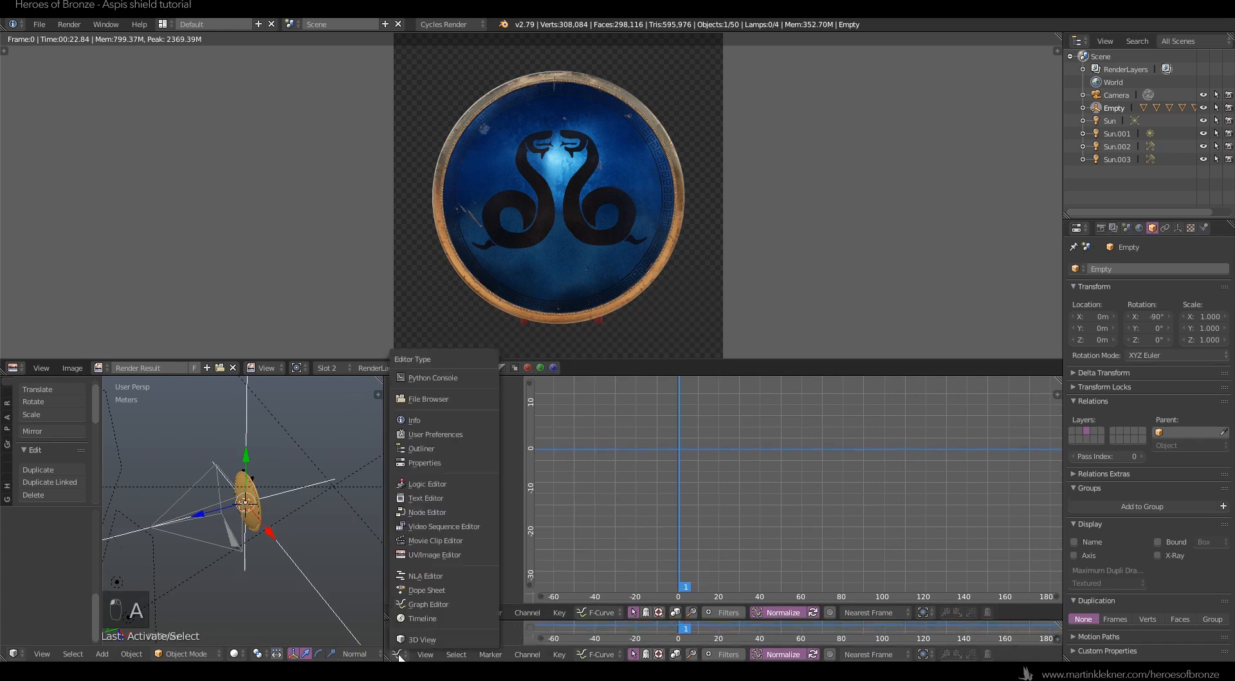
click(421, 616)
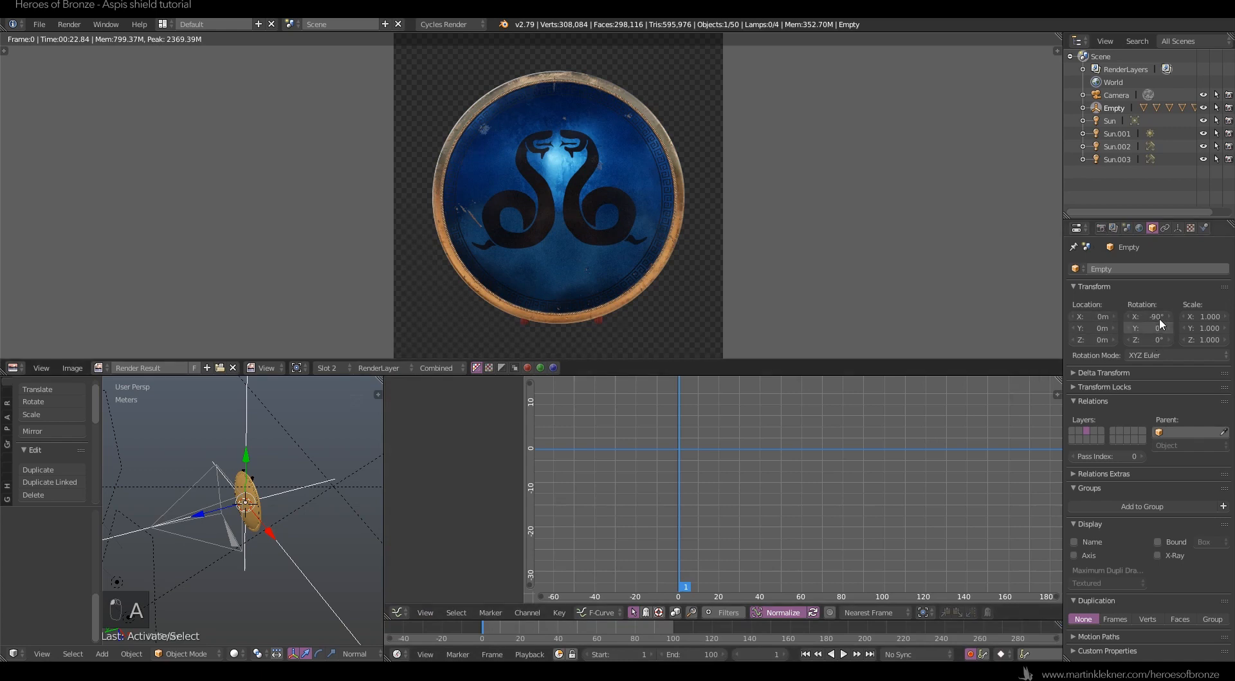
Keyframe the Empty's rotation at frame 1 and again at frame 100 with its Z rotation set to 360°.
right_click(1149, 338)
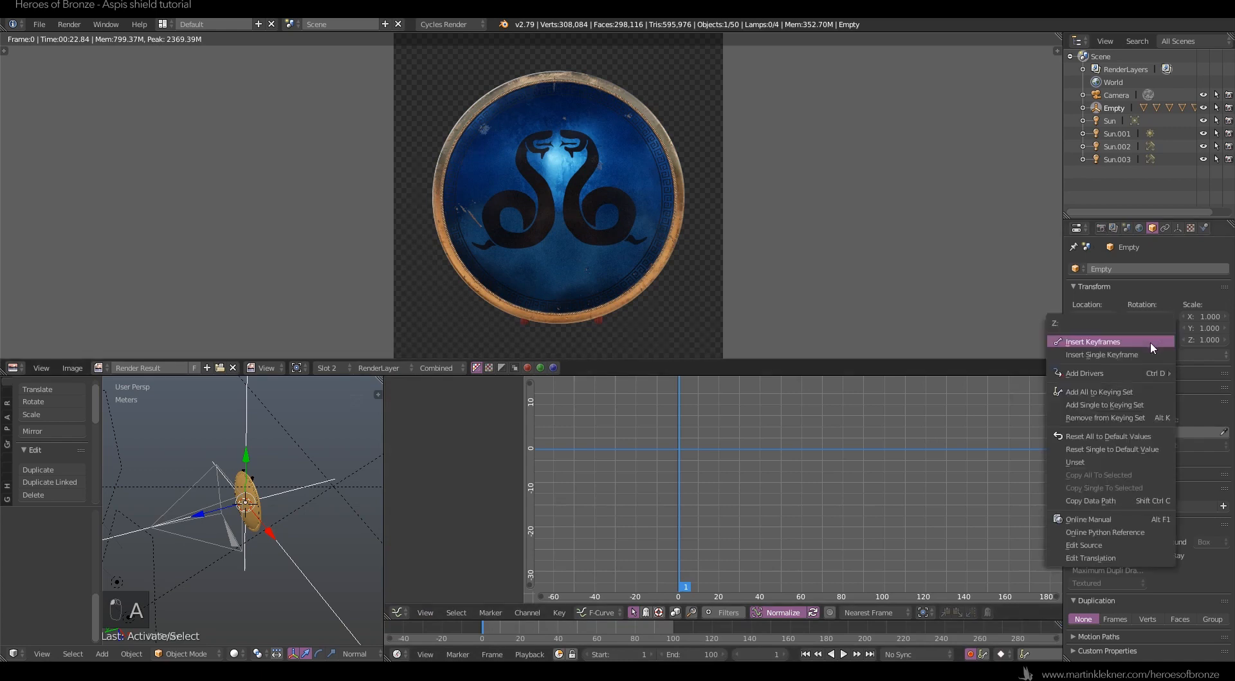
click(1145, 338)
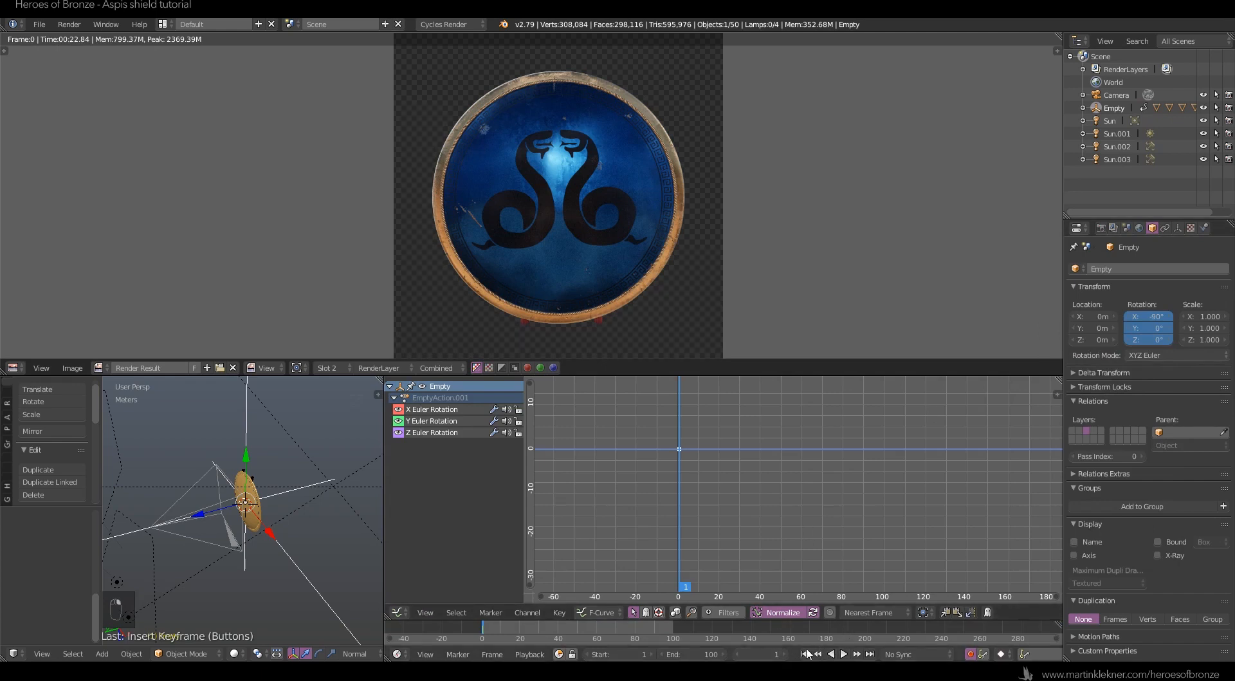
click(750, 654)
text(100)
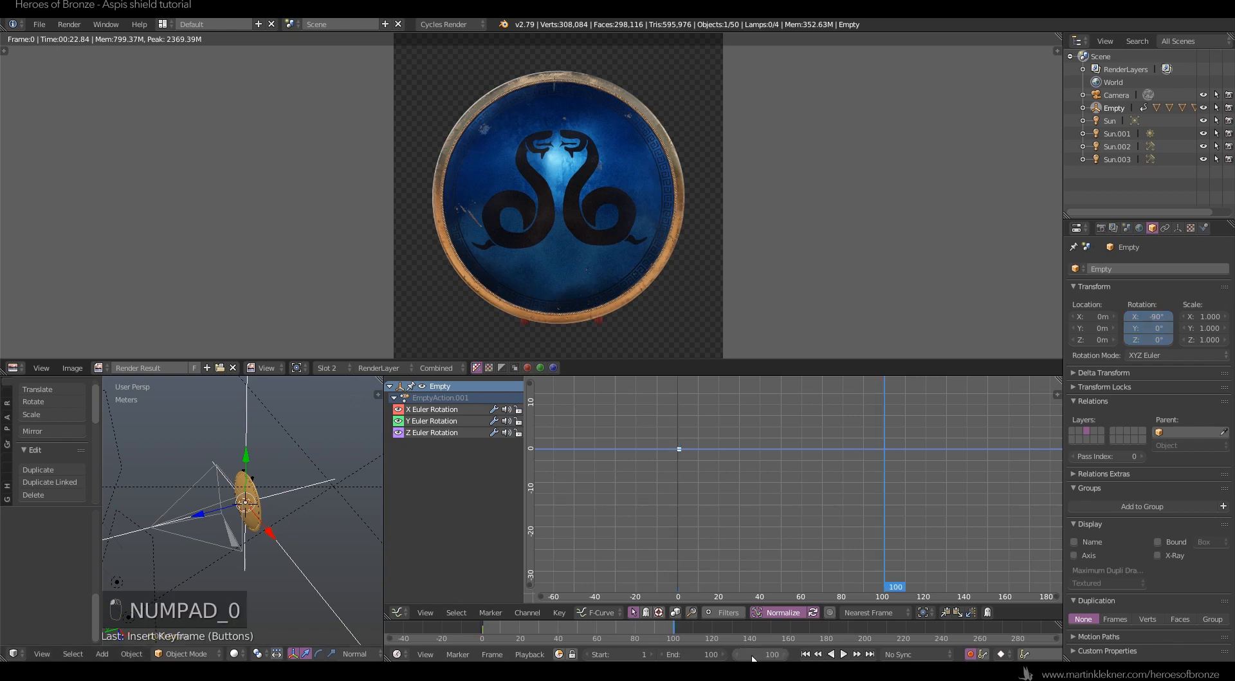
key(Return)
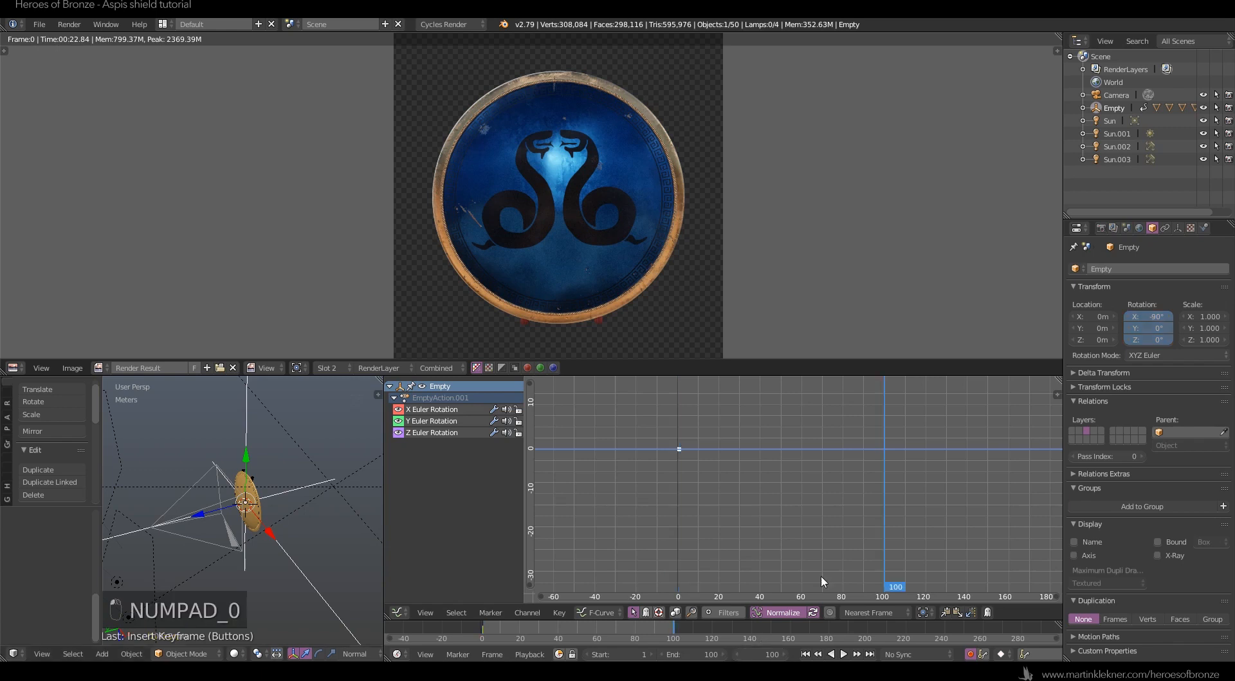
click(1146, 339)
text(360)
key(Return)
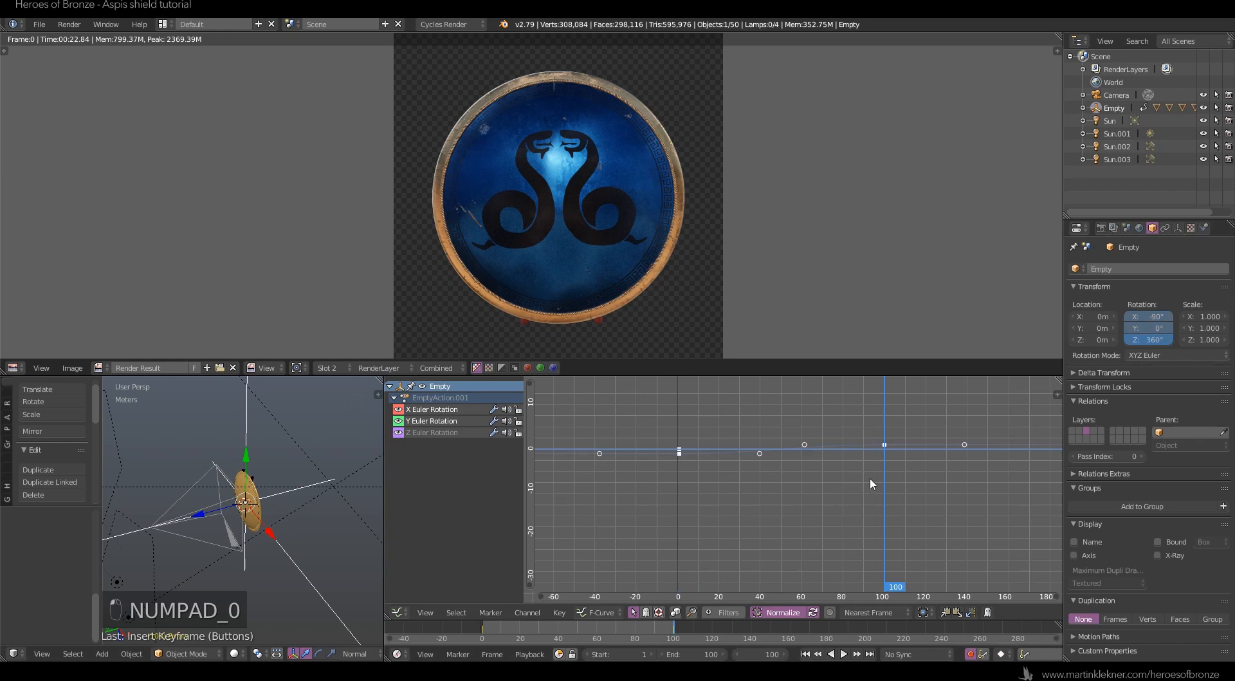
Select all of the Empty's rotation keyframes and set their interpolation mode to Linear.
middle_drag(878, 473, 877, 473)
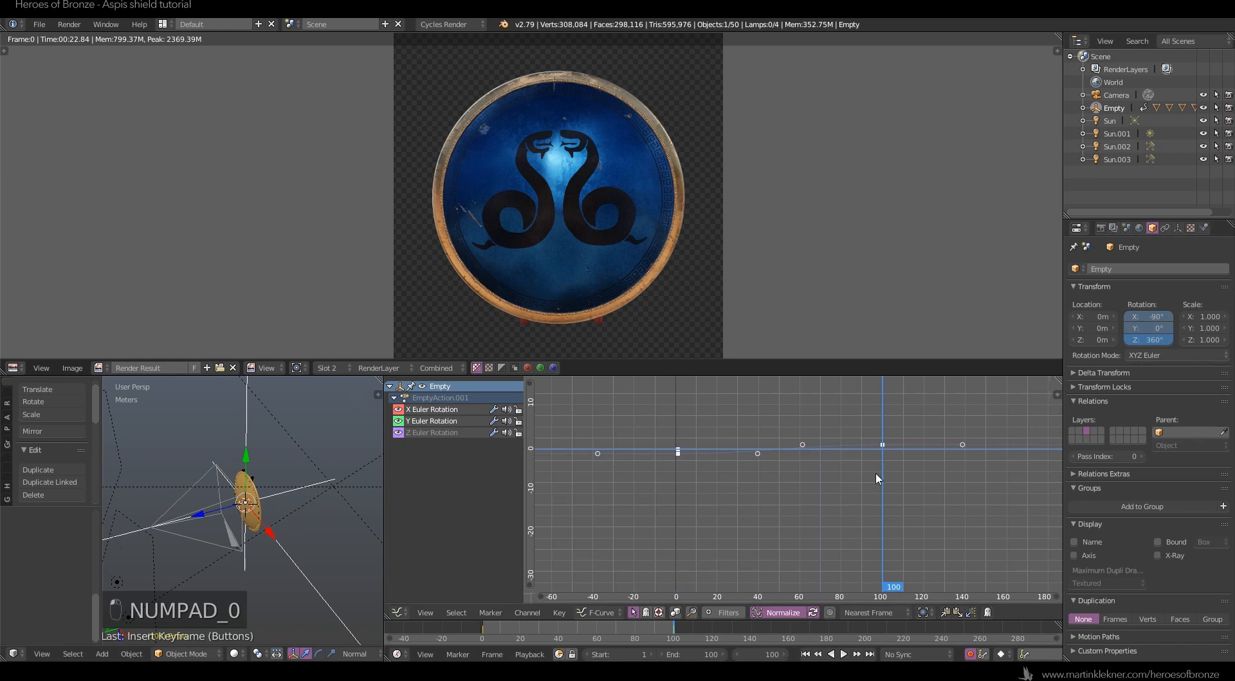
key(a)
key(a)
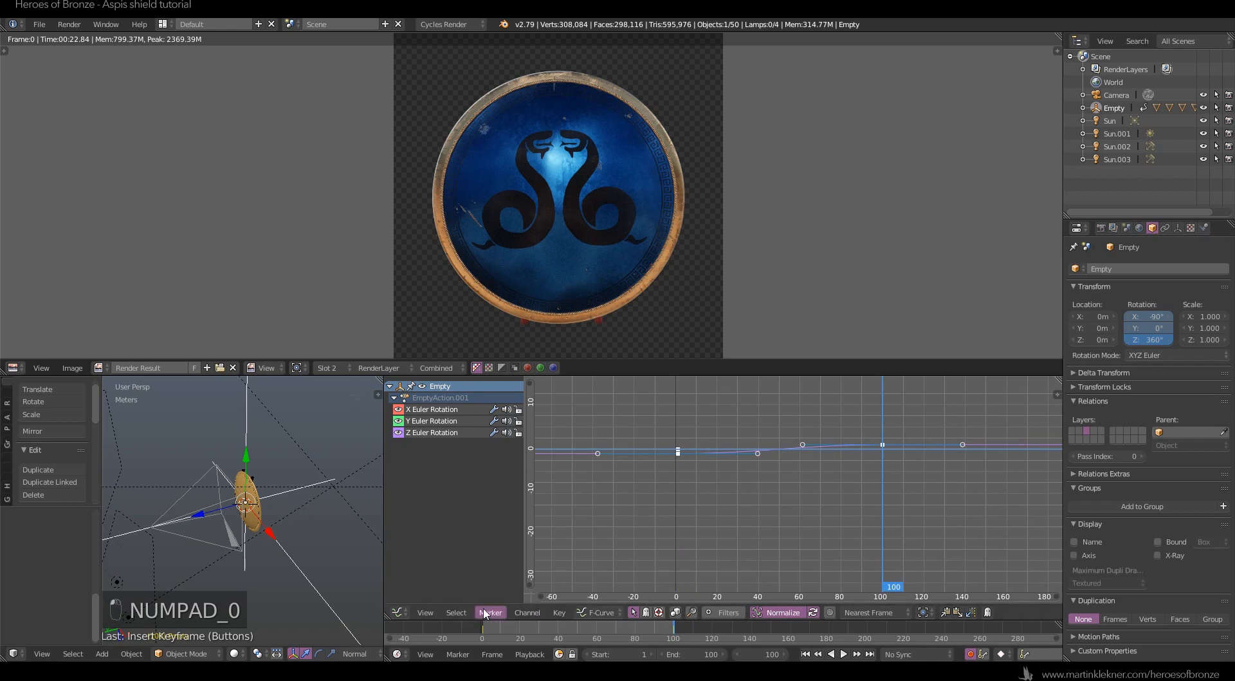
click(557, 613)
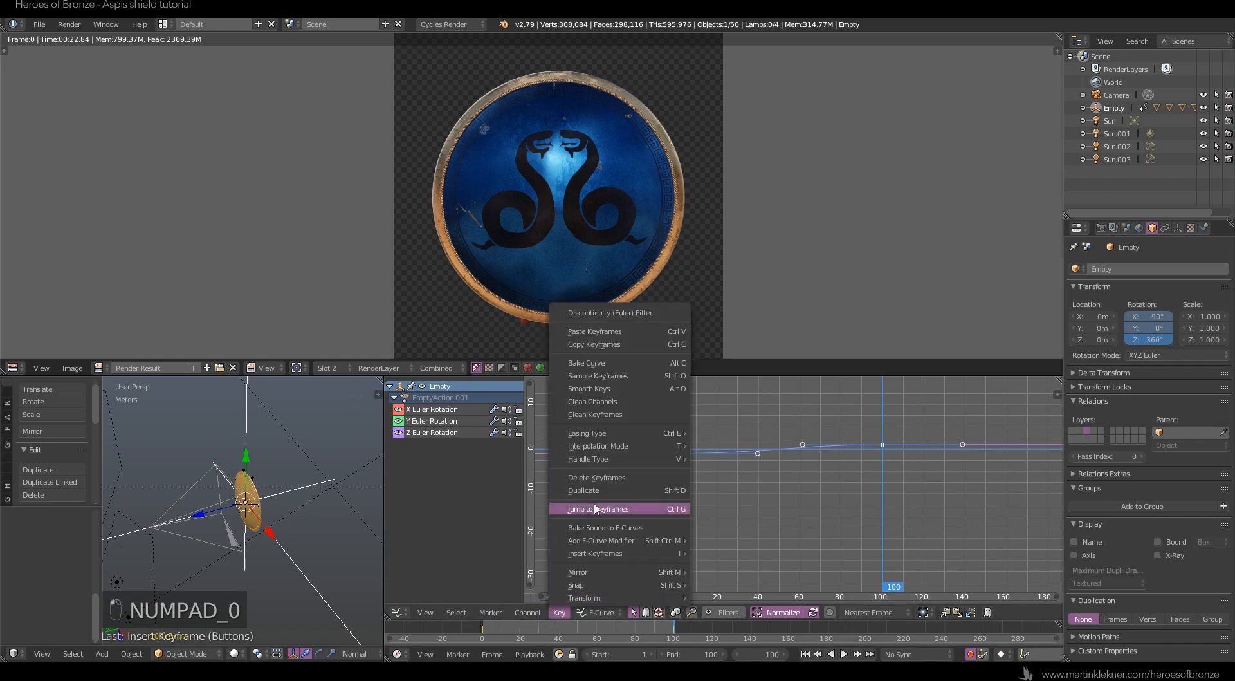
mouse_move(610, 450)
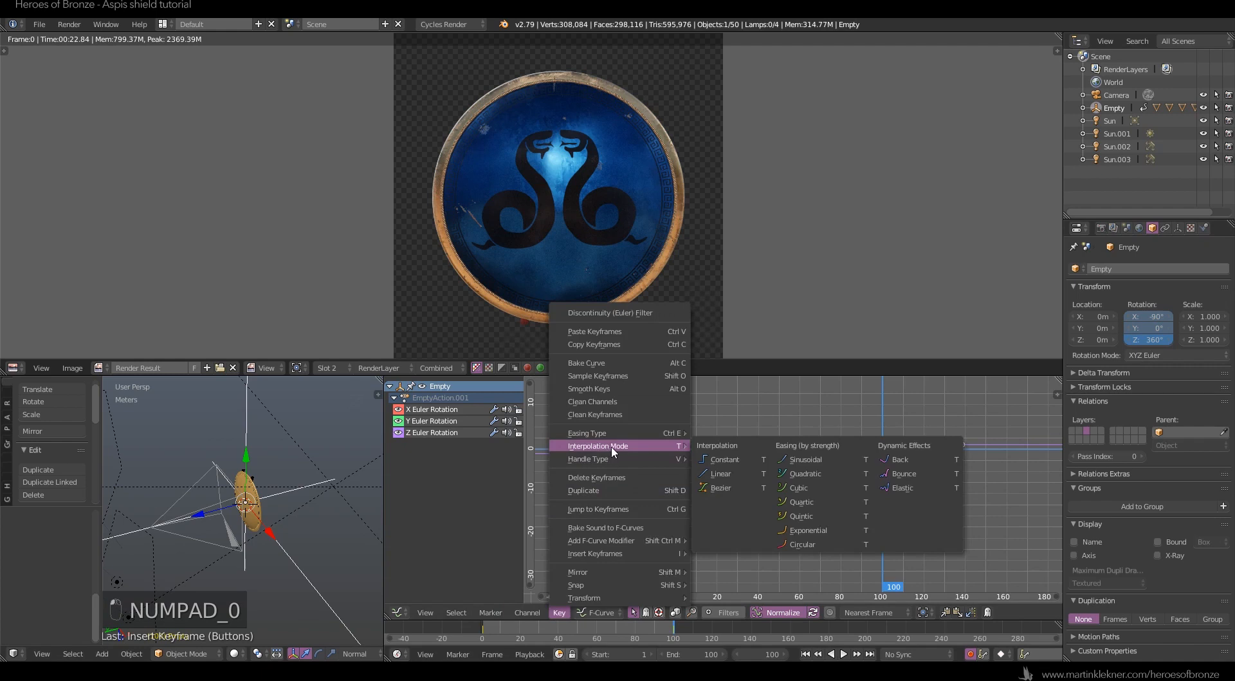
click(721, 473)
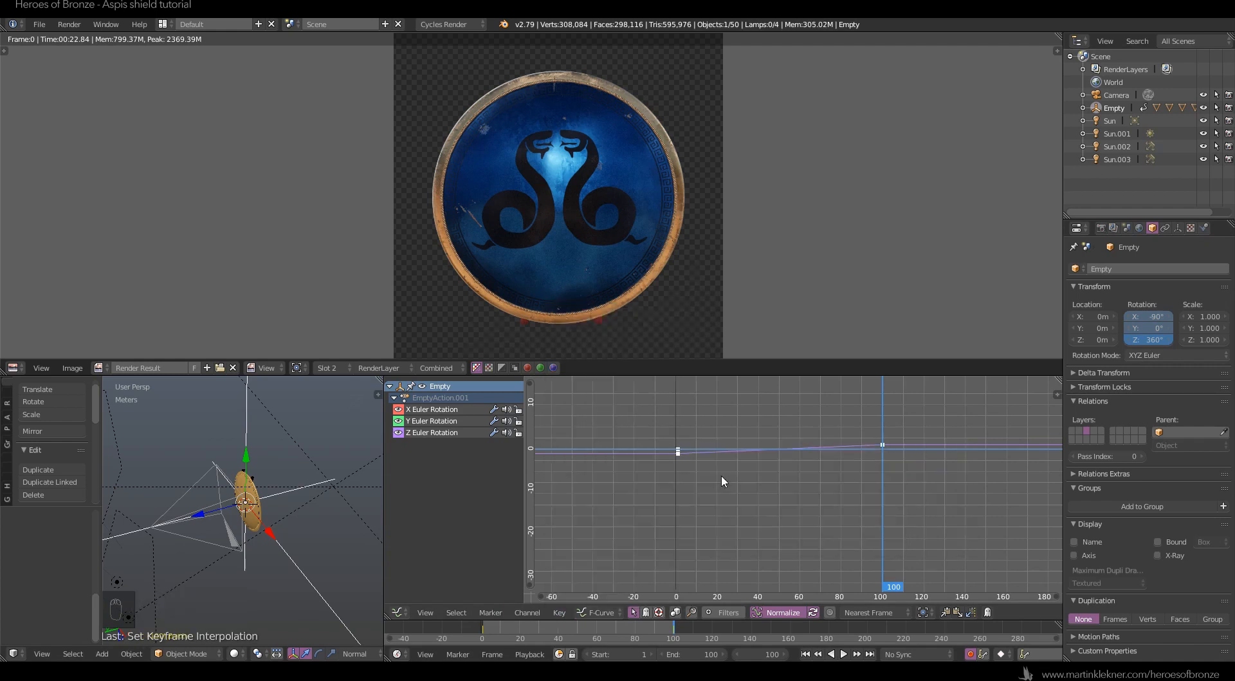
Scrub the timeline to frame 0, deselect all keyframes and examine the rotation curves in the Graph Editor.
drag(652, 625, 482, 634)
scroll(663, 450, up, 4)
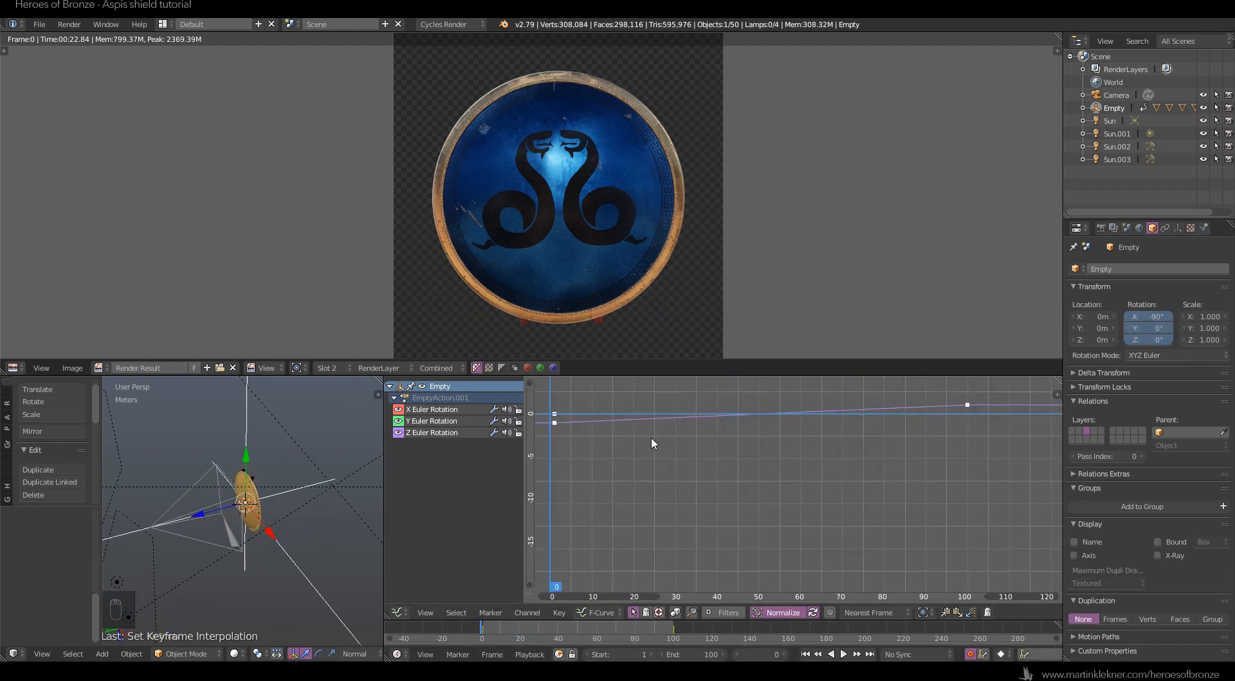
middle_drag(651, 436, 820, 488)
scroll(772, 479, up, 5)
key(a)
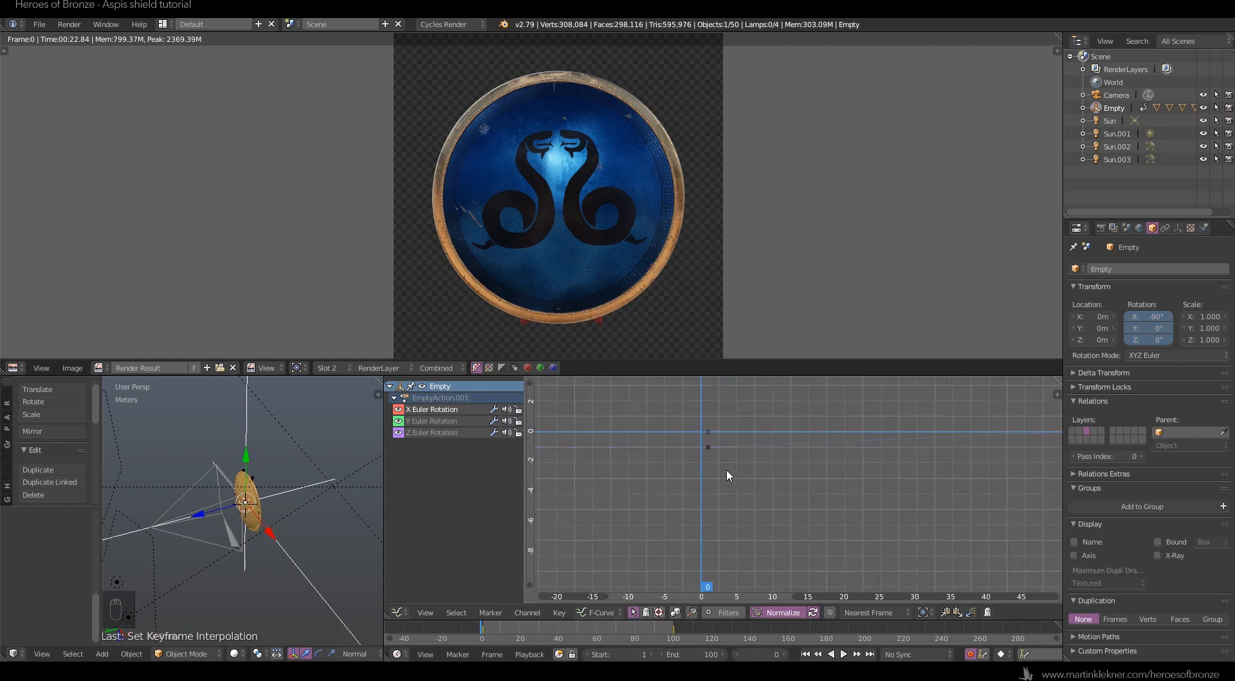
scroll(730, 472, down, 13)
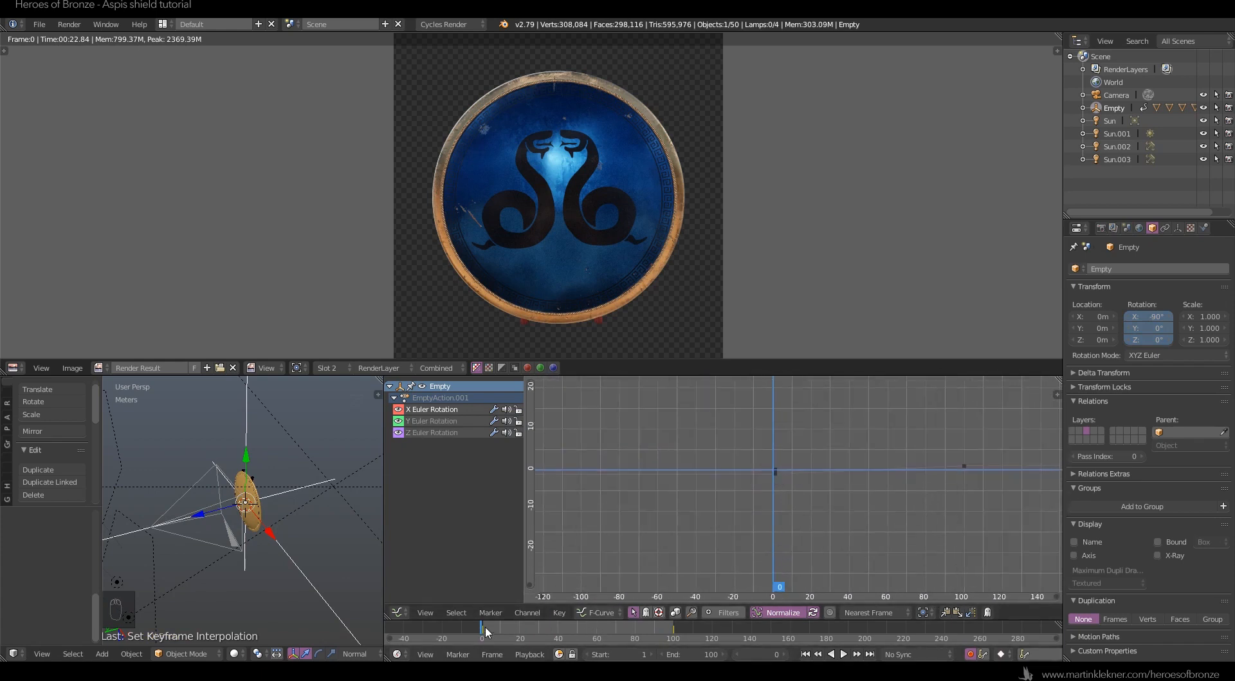
Play back the turntable animation, and browse the render output location to the aspis project's 05_render folder.
key(alt+a)
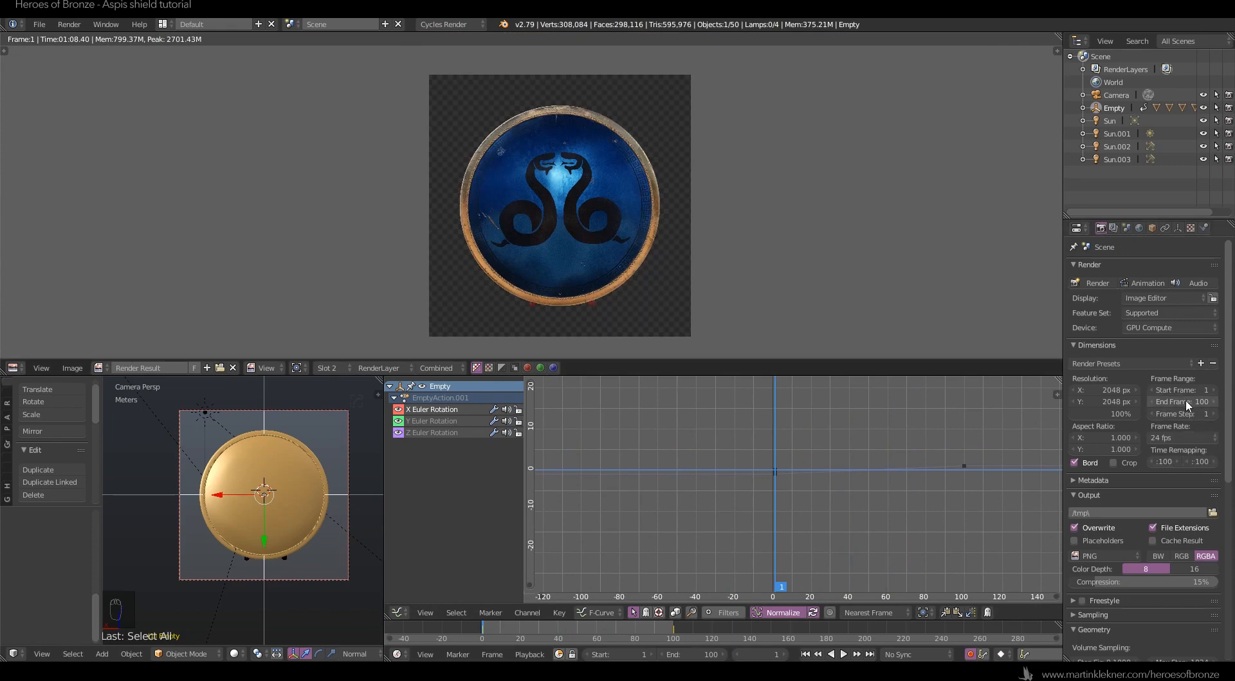
click(1213, 512)
click(226, 80)
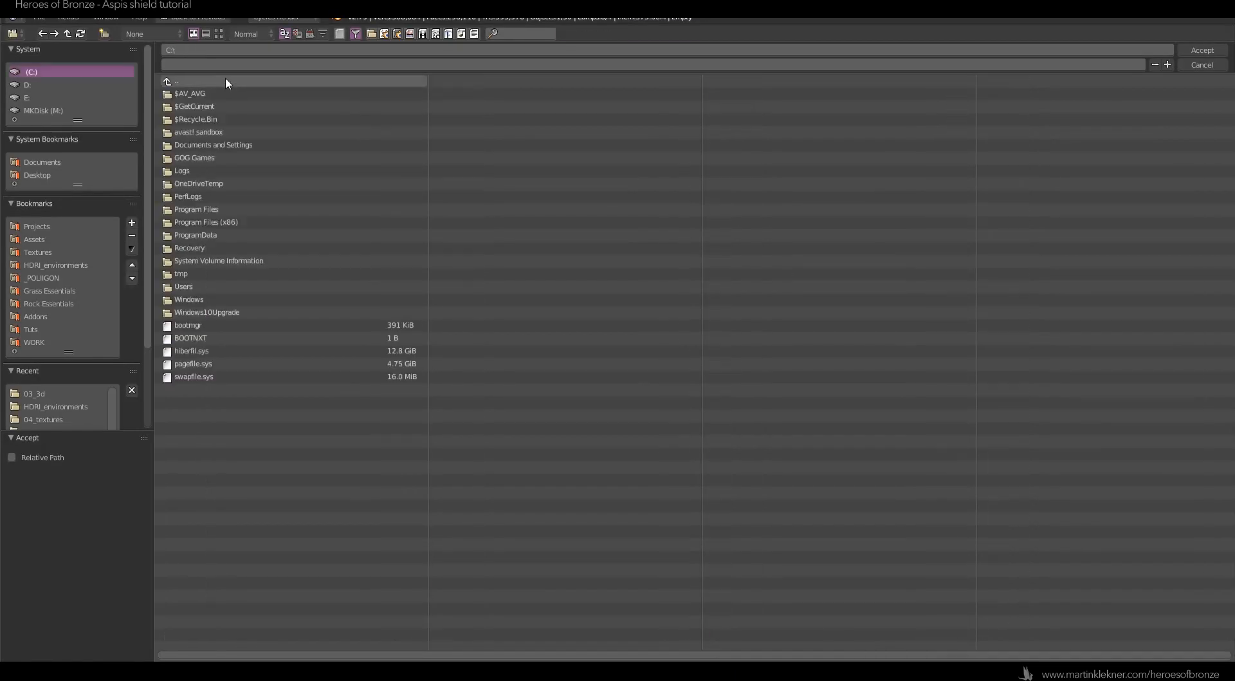
click(35, 394)
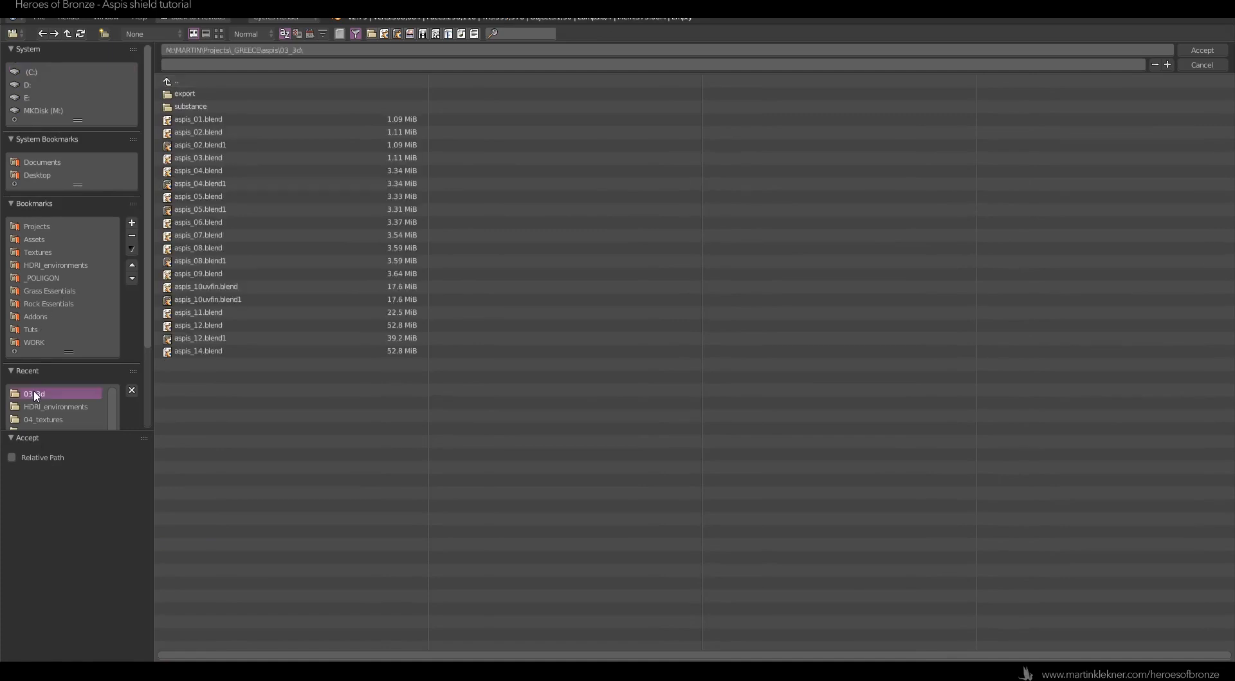
click(208, 81)
click(199, 144)
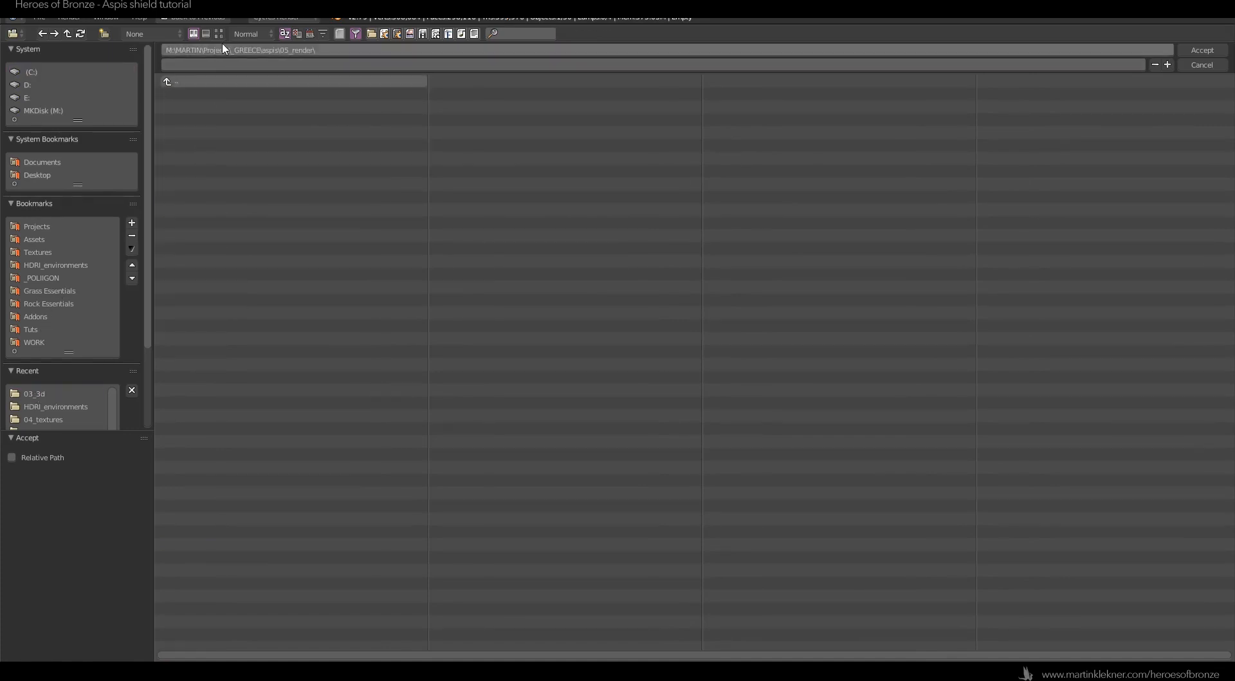
Create and open a folder named roundtable, enter roundtable as the output file name and return to the 05_render folder.
click(104, 33)
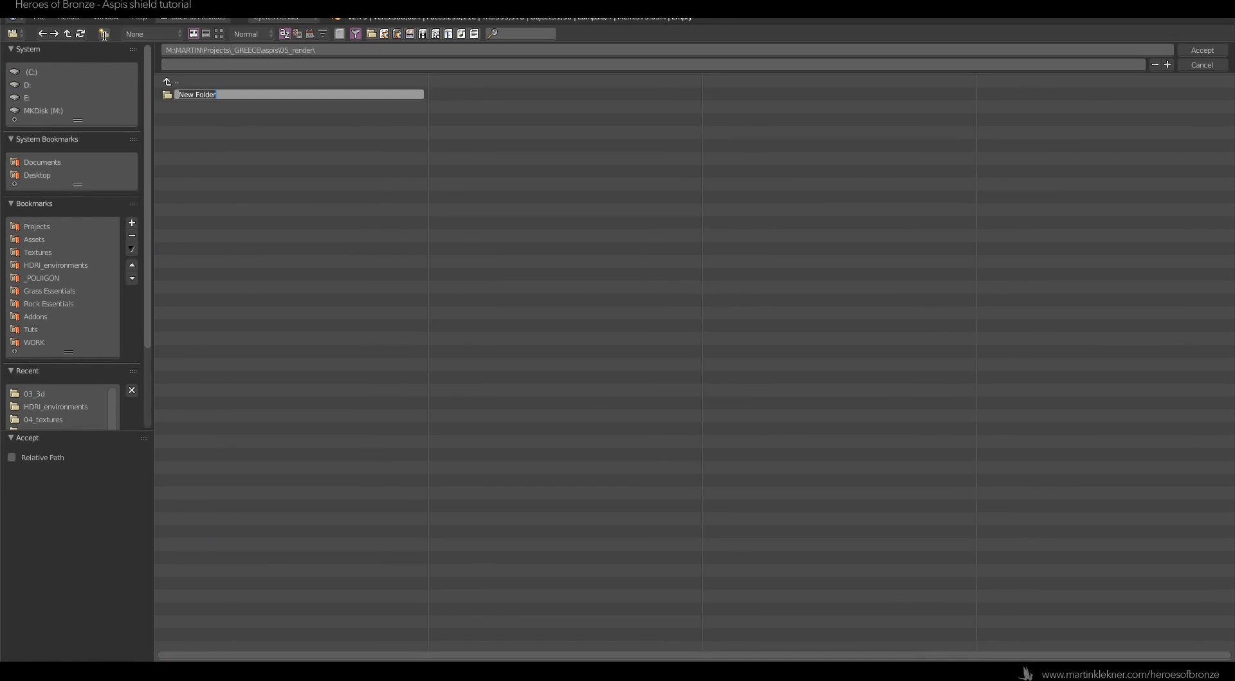
text(roundtable)
key(Return)
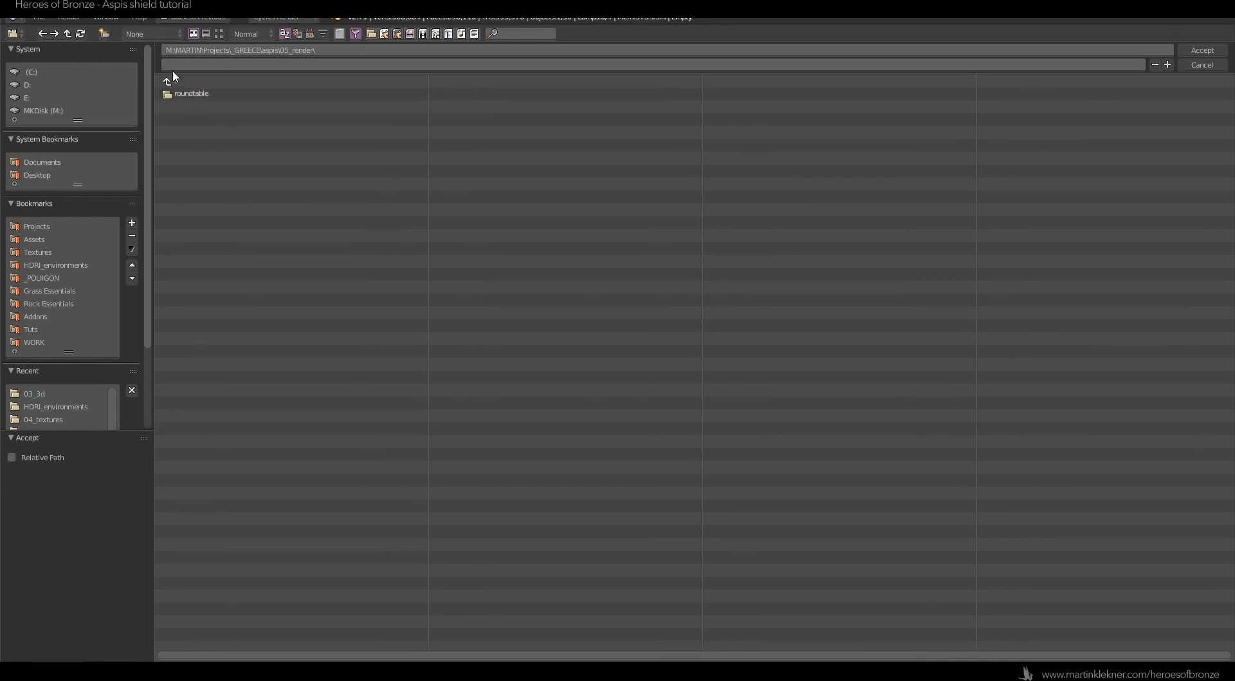
click(191, 93)
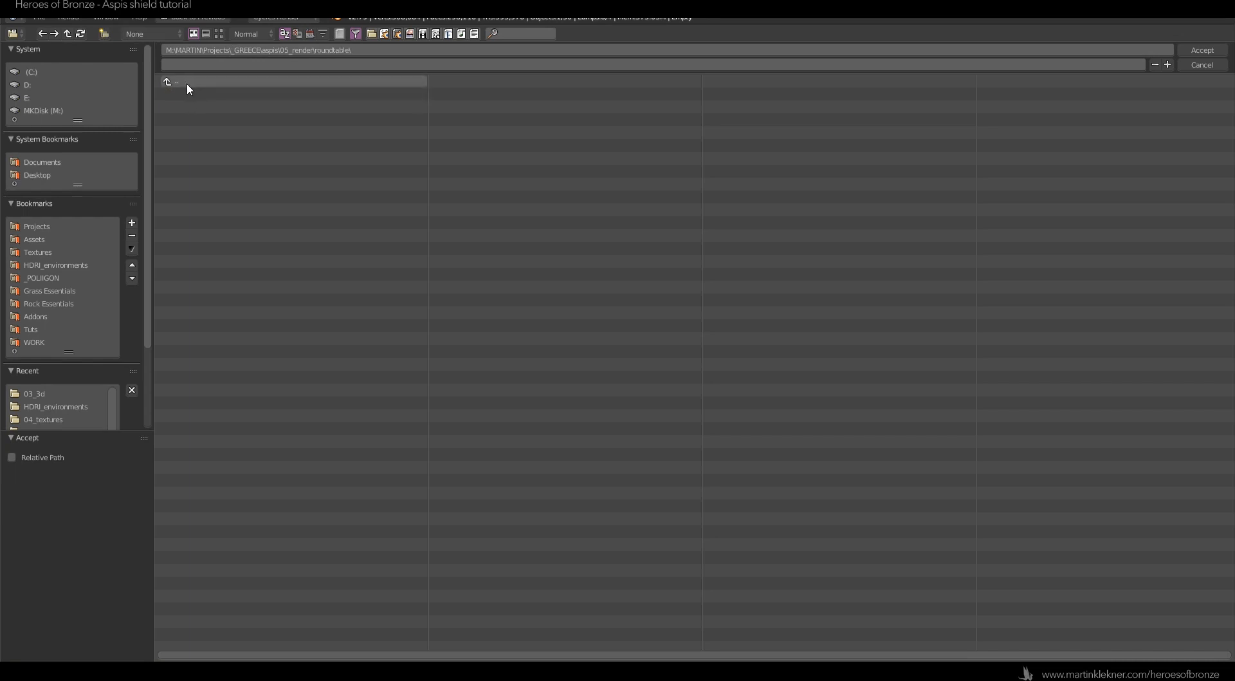
click(196, 65)
click(185, 82)
click(185, 81)
Create a folder named turntable inside 05_render and open it.
click(108, 34)
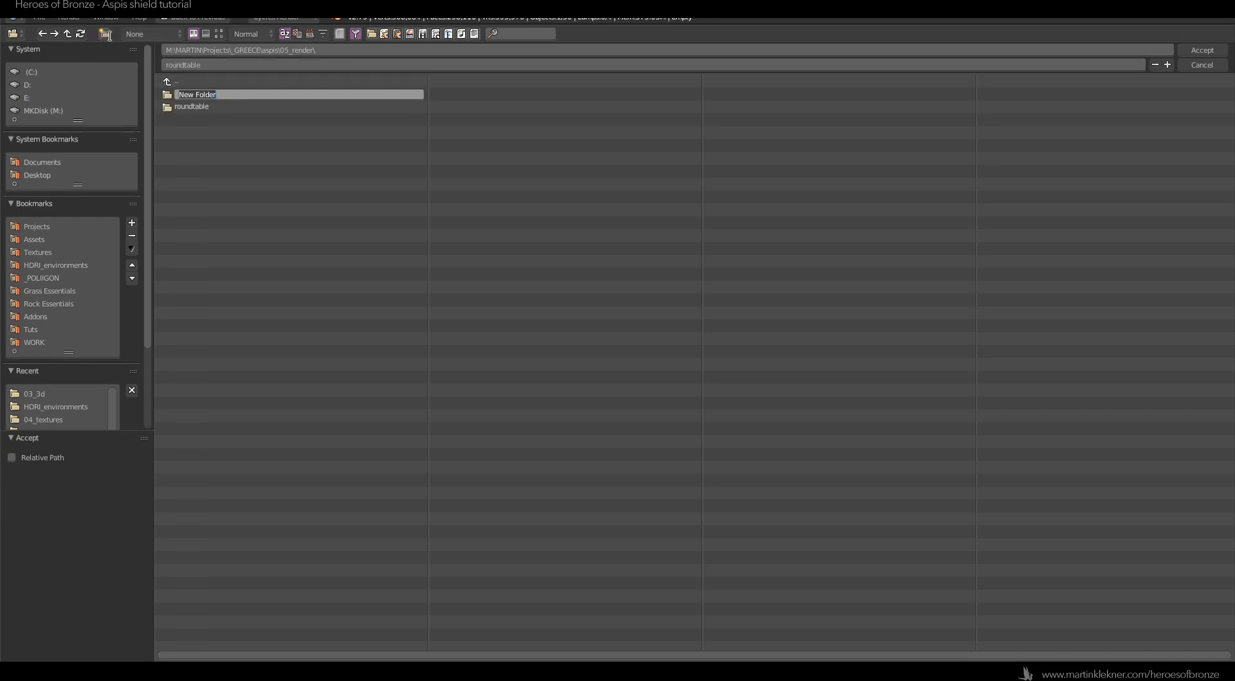
text(turntable)
key(Return)
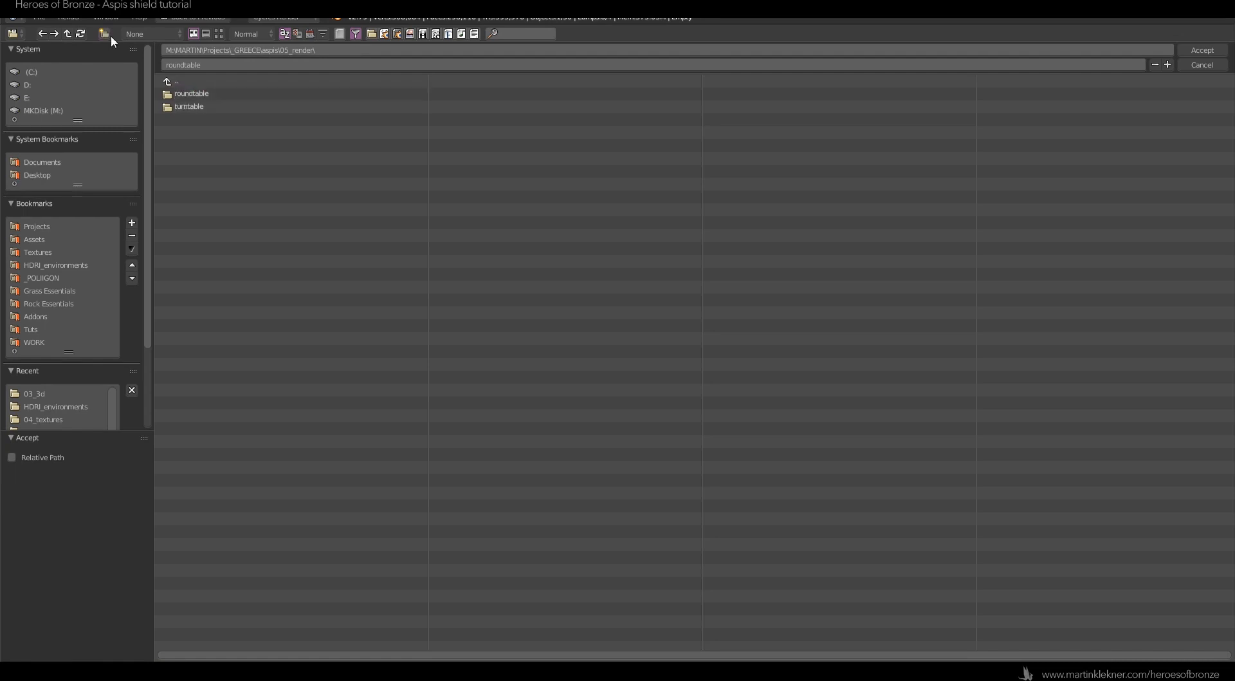
click(192, 106)
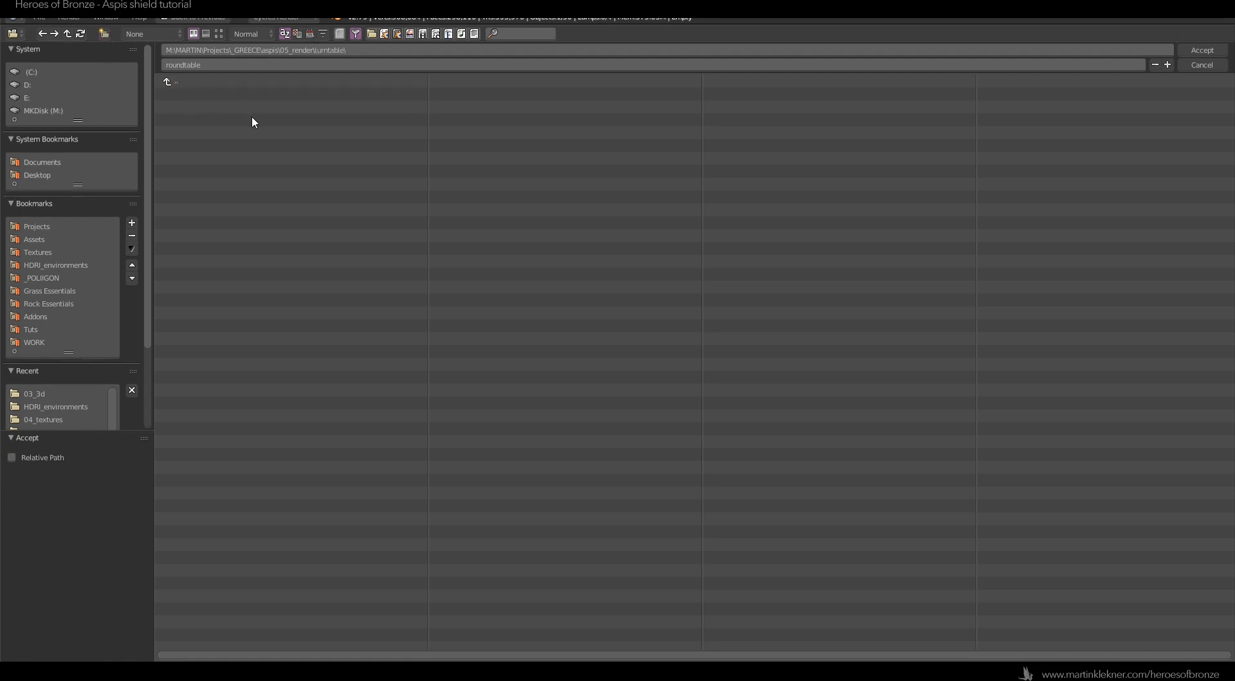
Set the output file name to aspis_turntable and accept the turntable folder as the render output path.
click(261, 64)
text(ho)
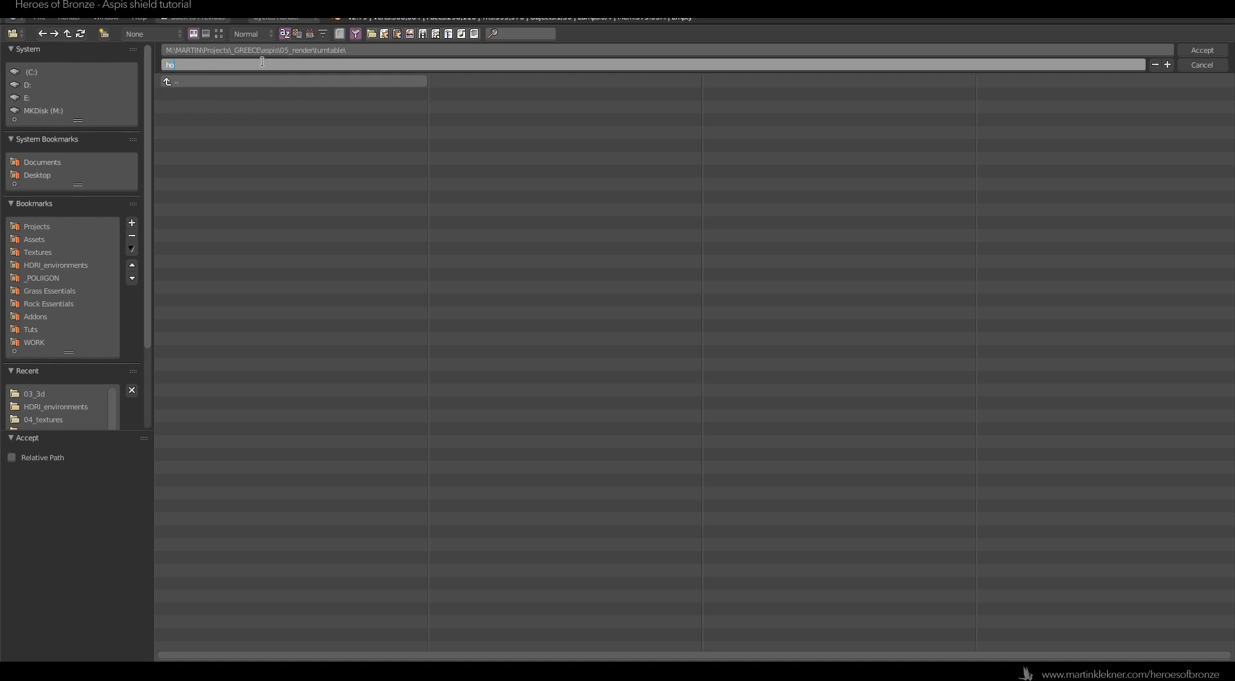
key(BackSpace)
text(aspis_turntable)
key(Return)
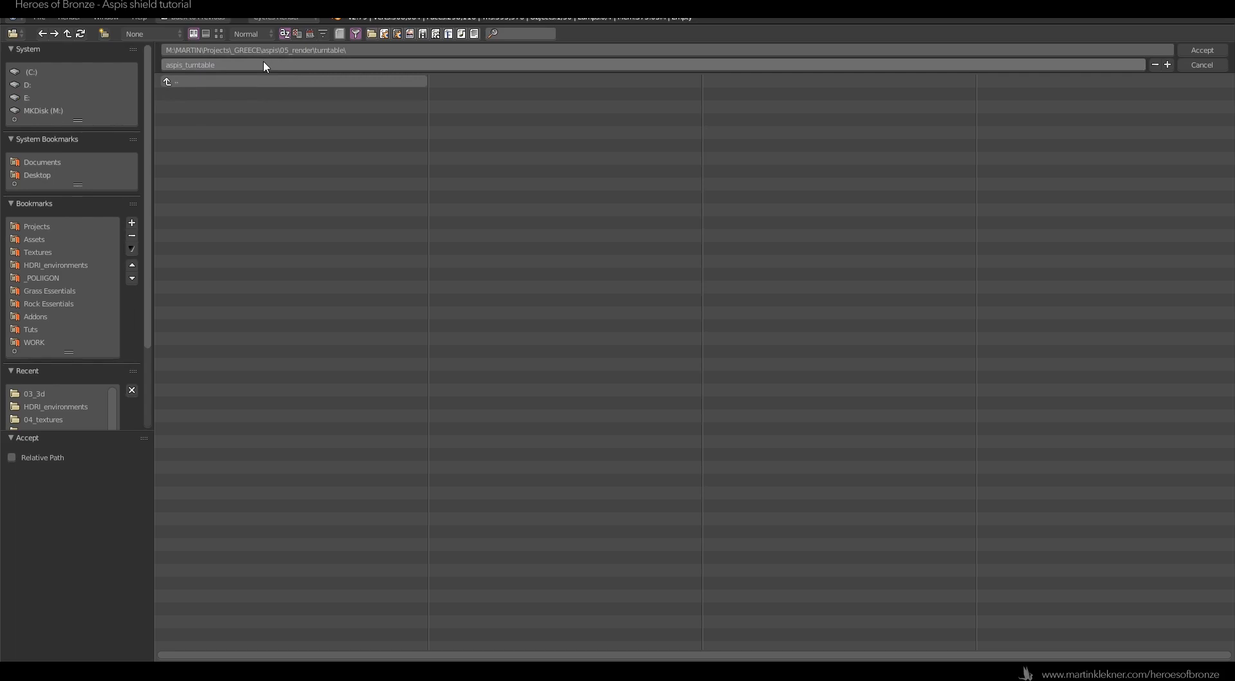
click(1202, 49)
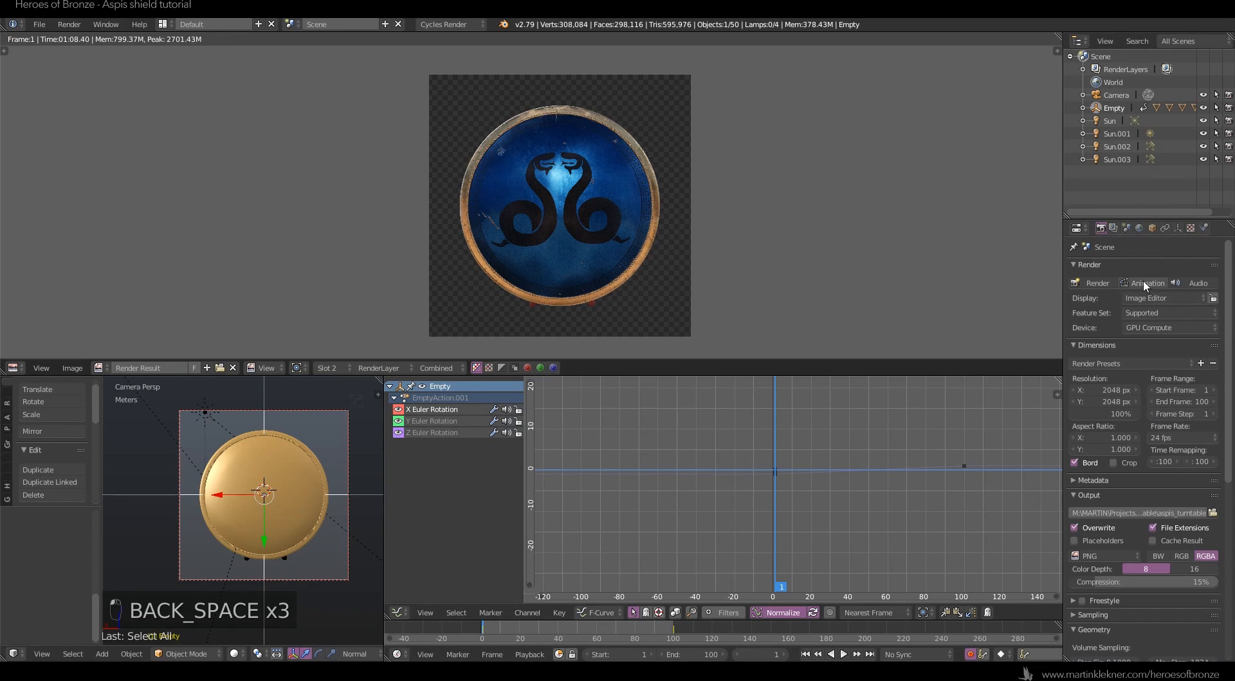
Set the frame rate to 25 fps and start rendering the turntable animation.
click(1171, 436)
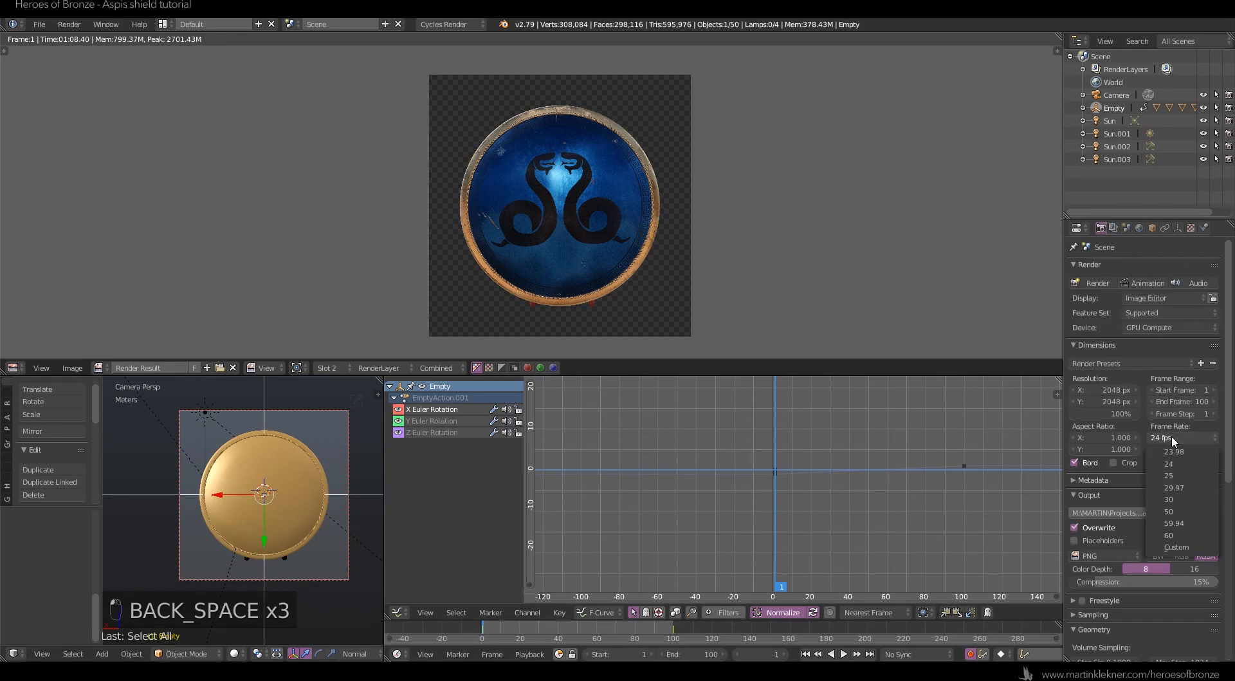
click(1172, 474)
drag(1230, 371, 1207, 442)
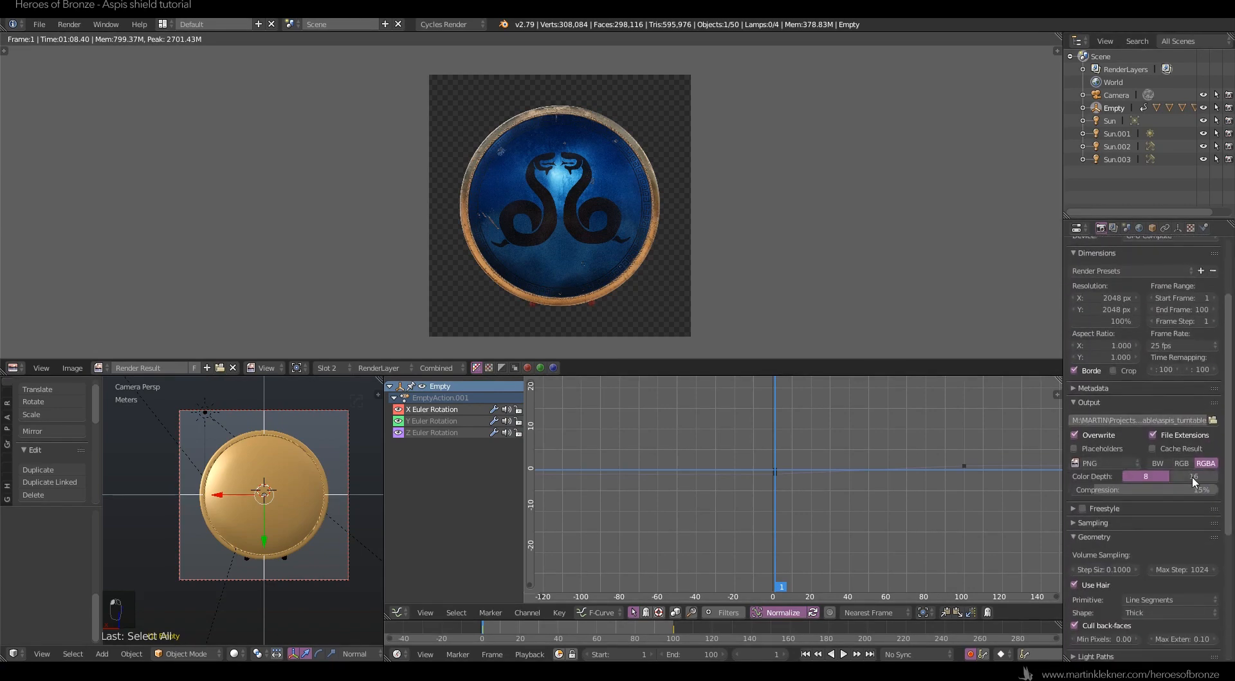
scroll(614, 175, up, 2)
scroll(1128, 285, up, 2)
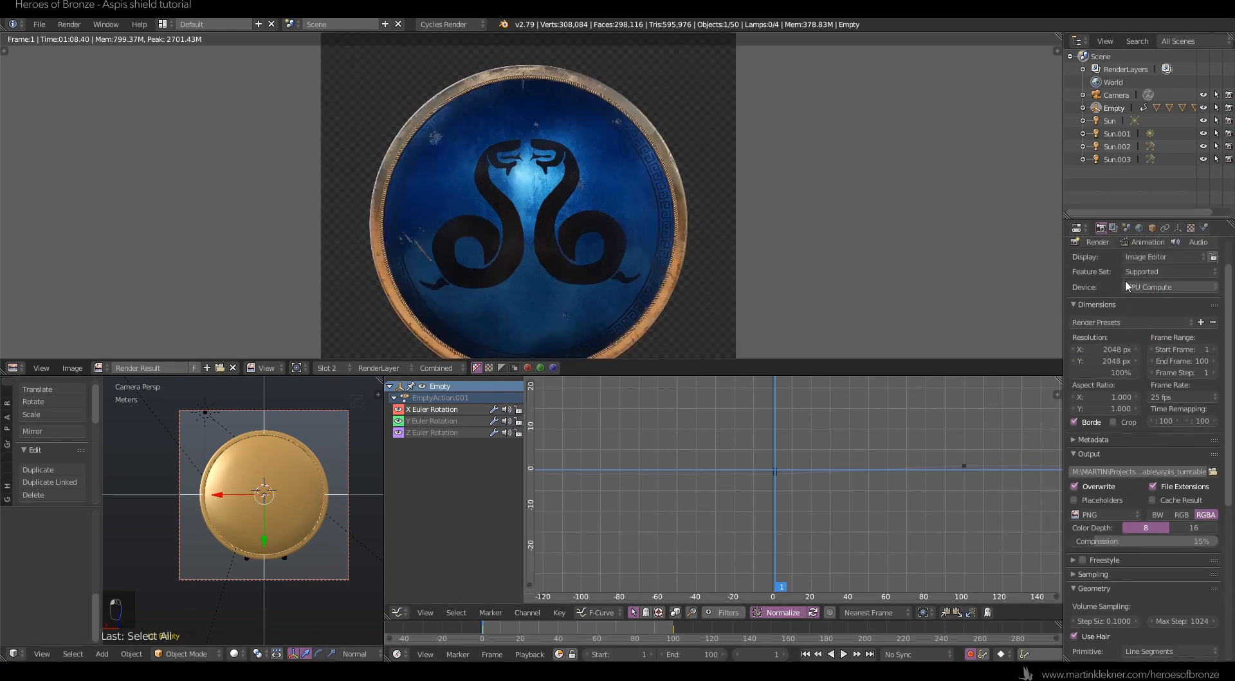
scroll(1126, 277, up, 2)
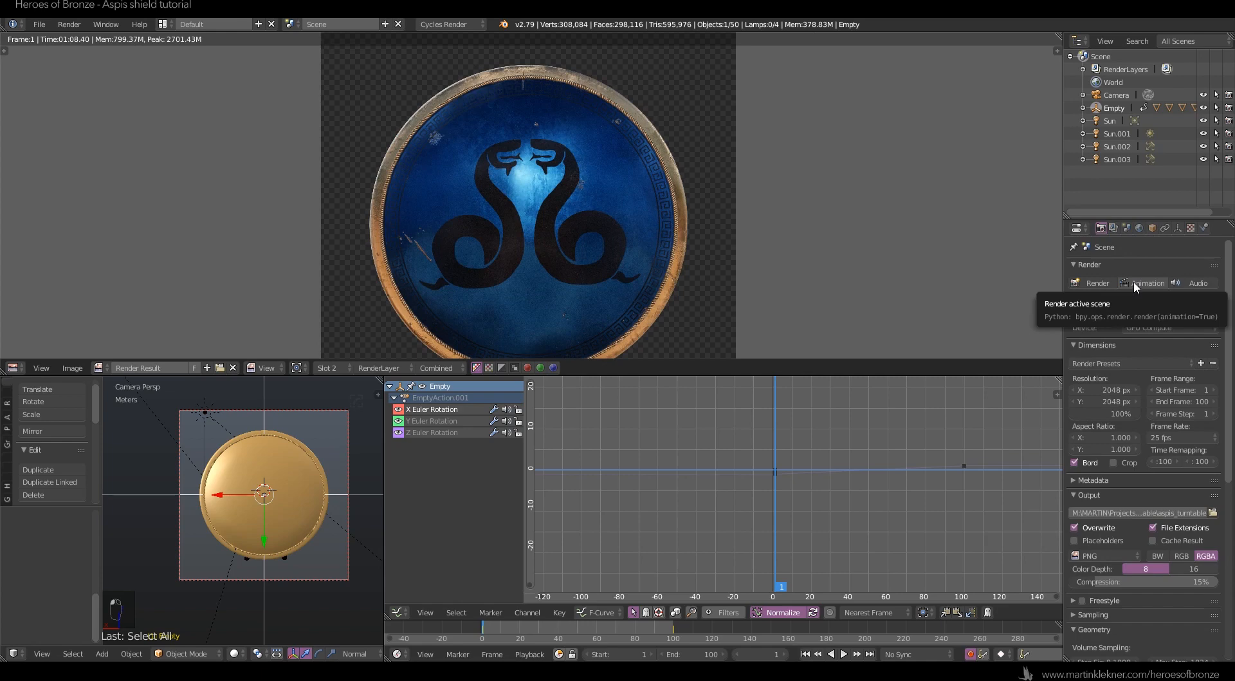
click(1133, 282)
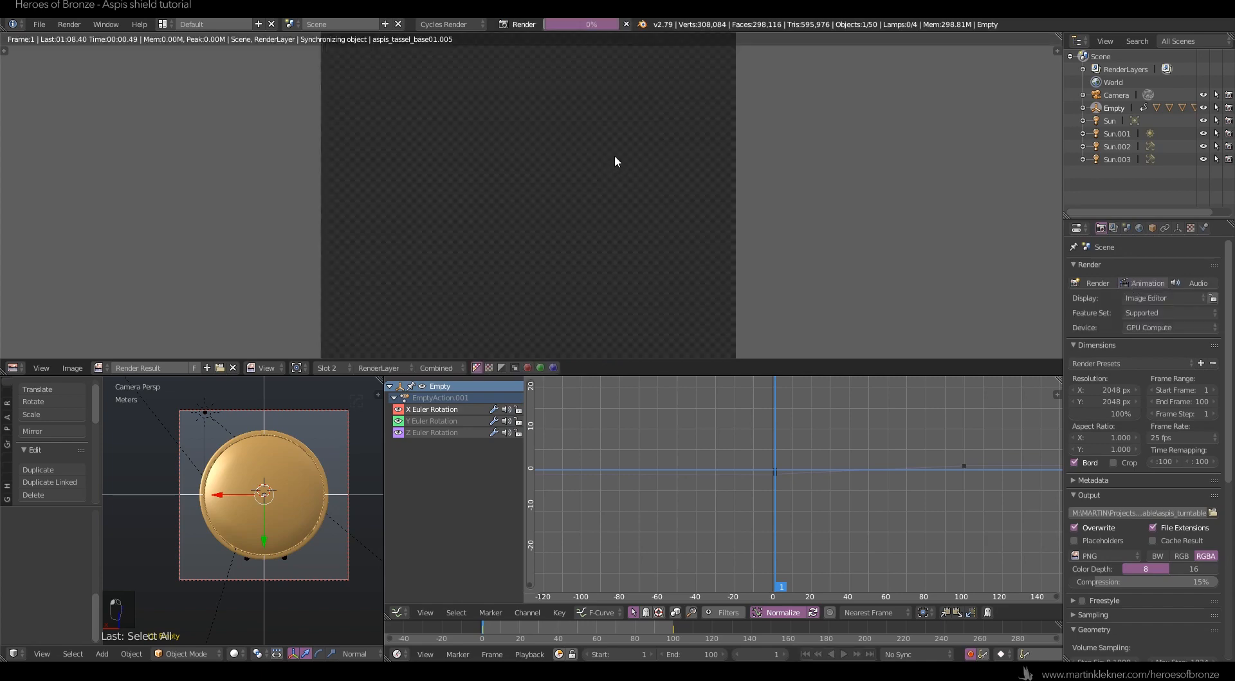